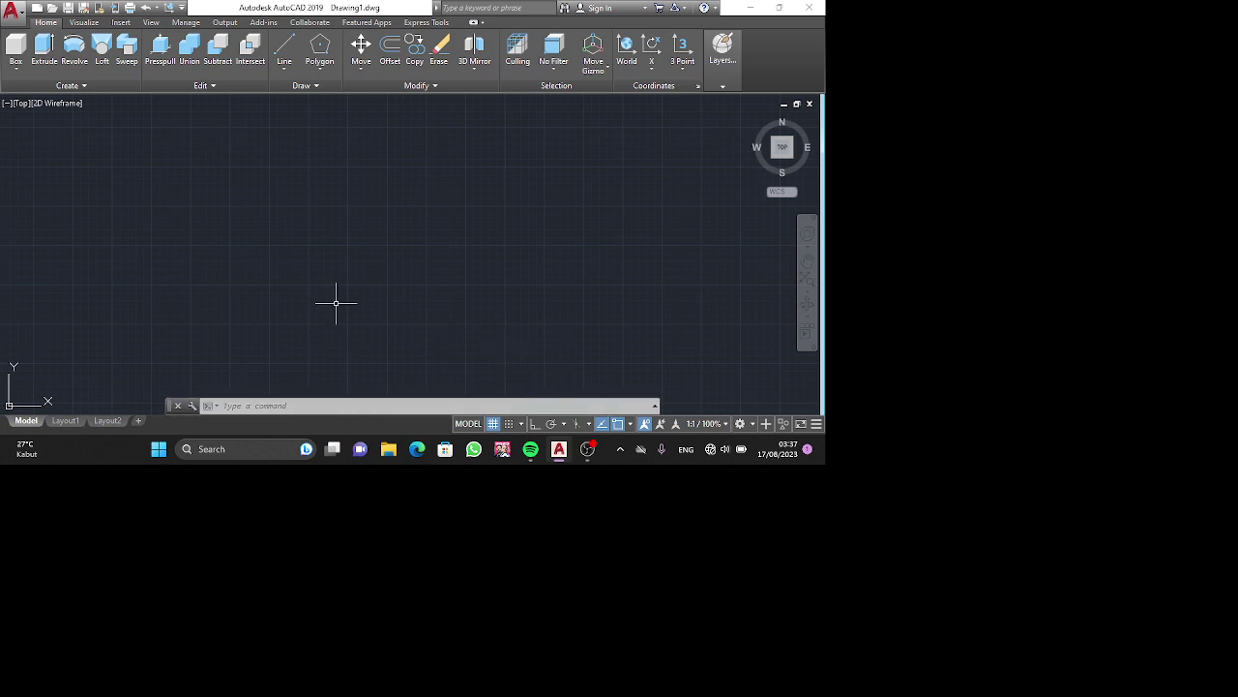
Draw a rectangle 35 units along X and 72 units along Y beside the origin.
{"action": "type", "text": "re"}
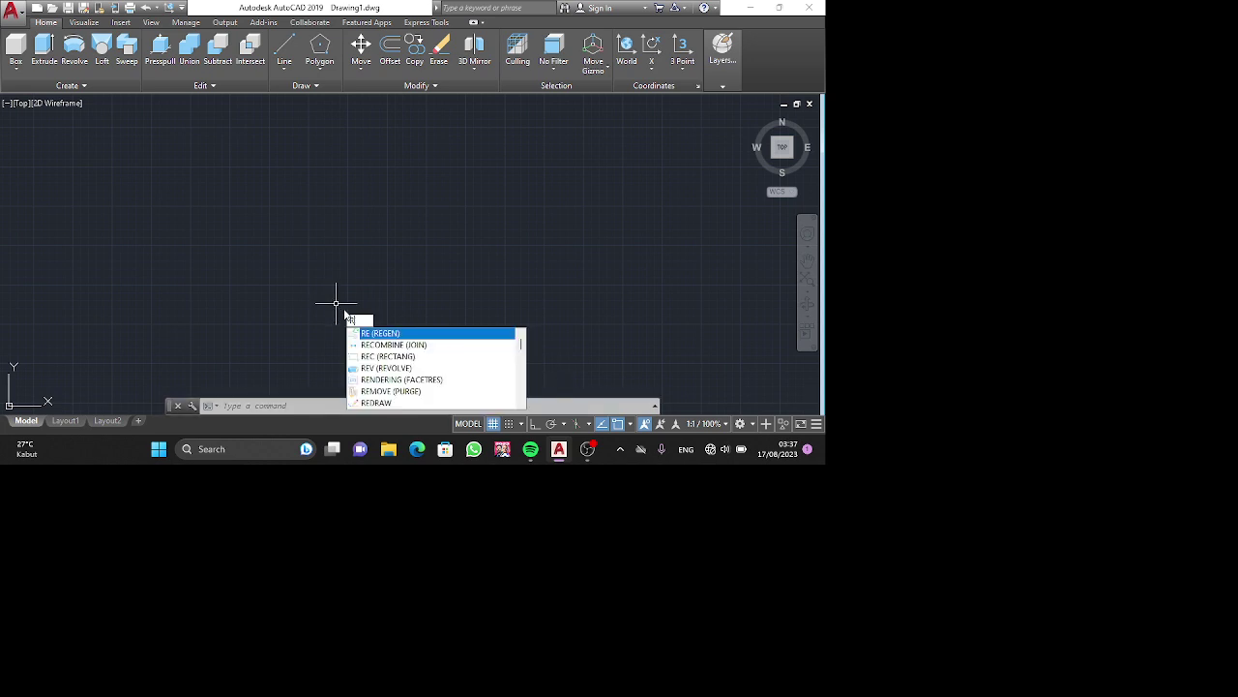
{"action": "key", "text": "BackSpace"}
{"action": "key", "text": "BackSpace"}
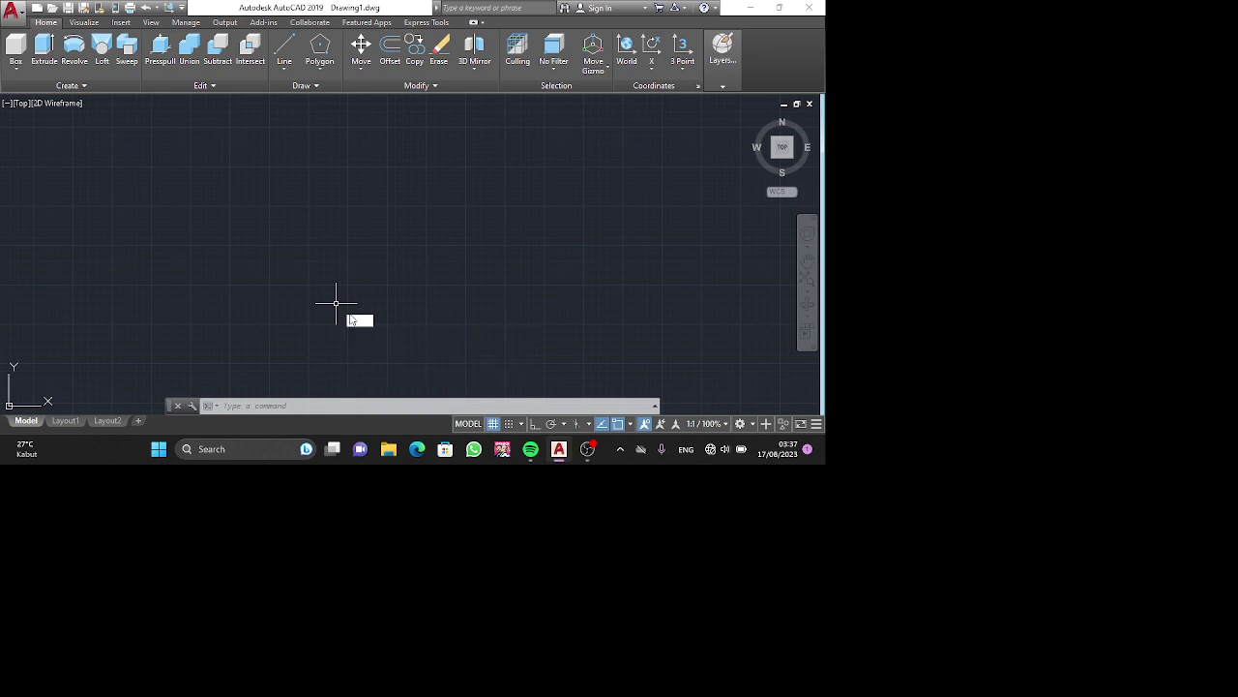
{"action": "type", "text": "re"}
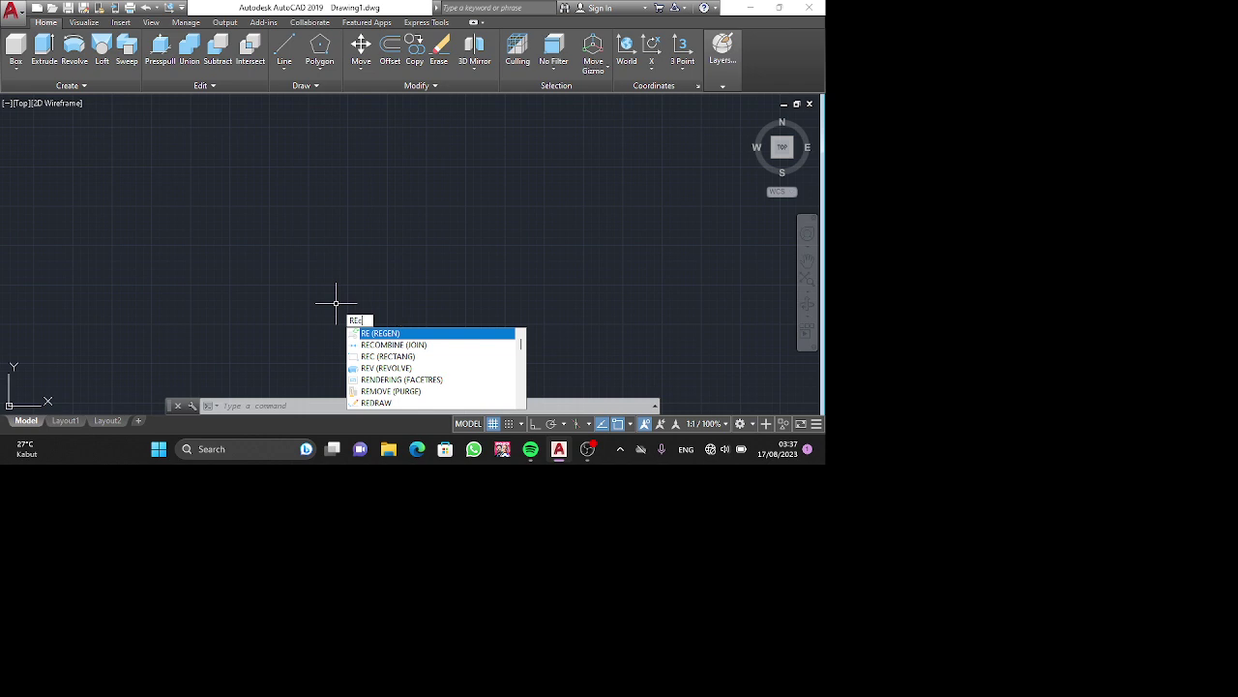
{"action": "type", "text": "c"}
{"action": "key", "text": "Return"}
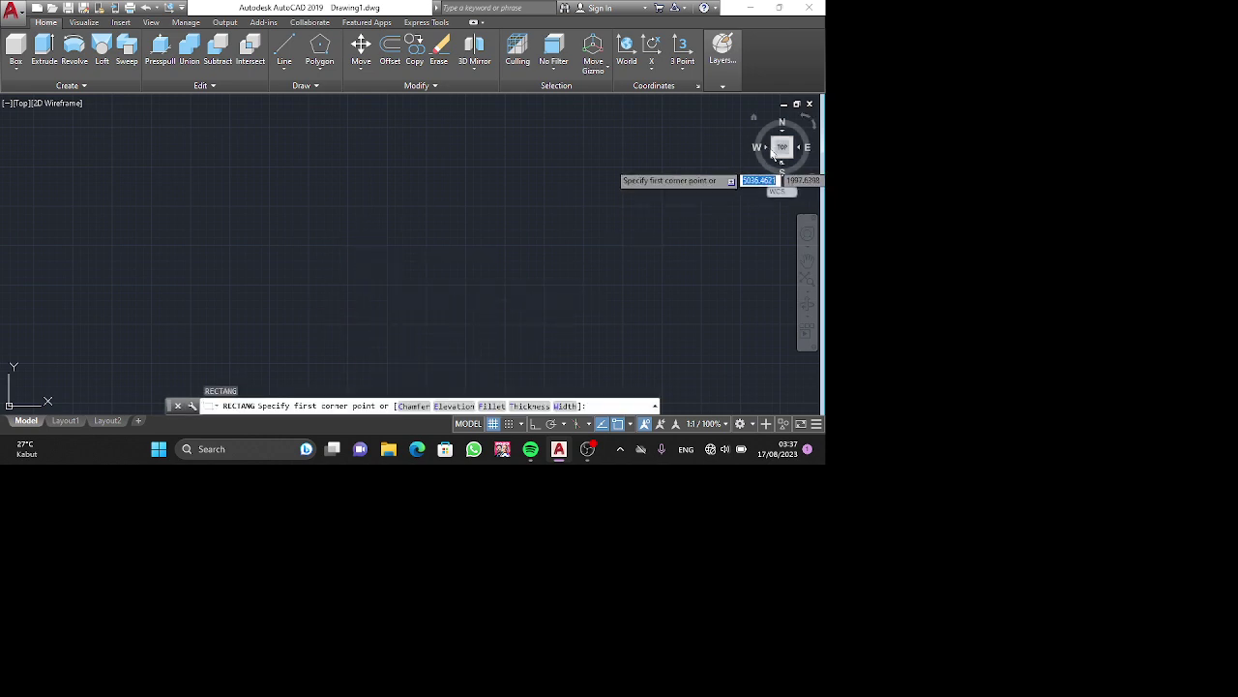
{"action": "left_click", "coordinate": [782, 147]}
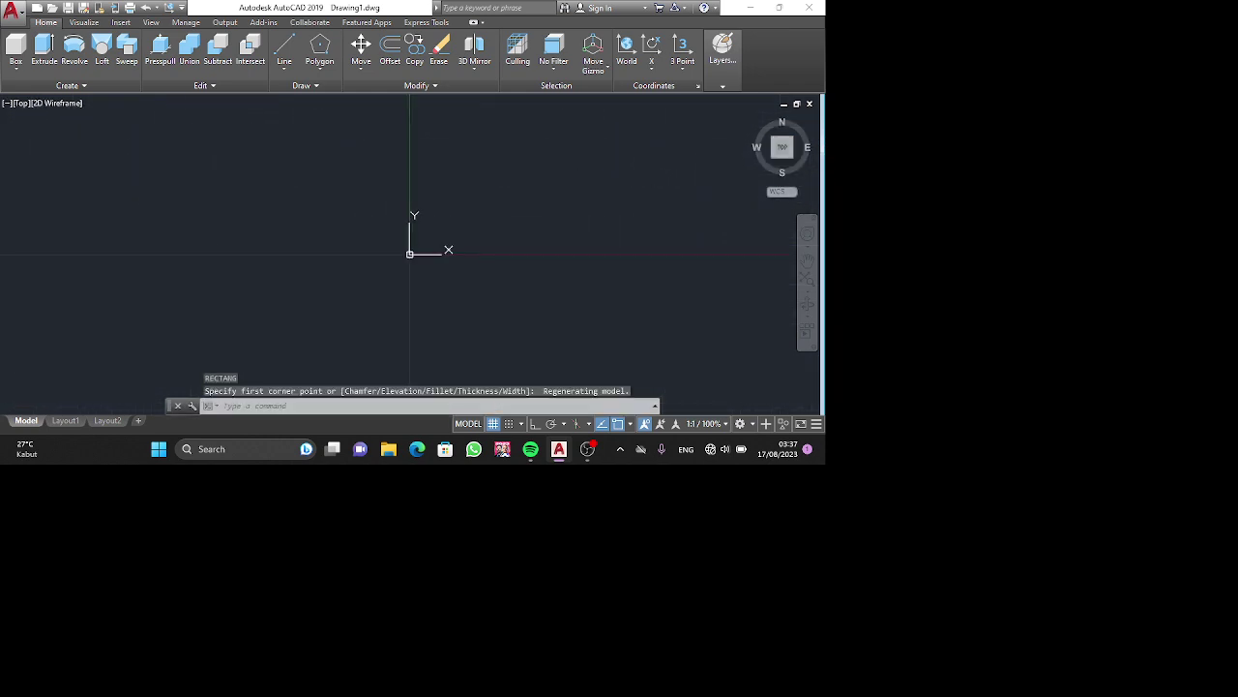
{"action": "left_click", "coordinate": [542, 165]}
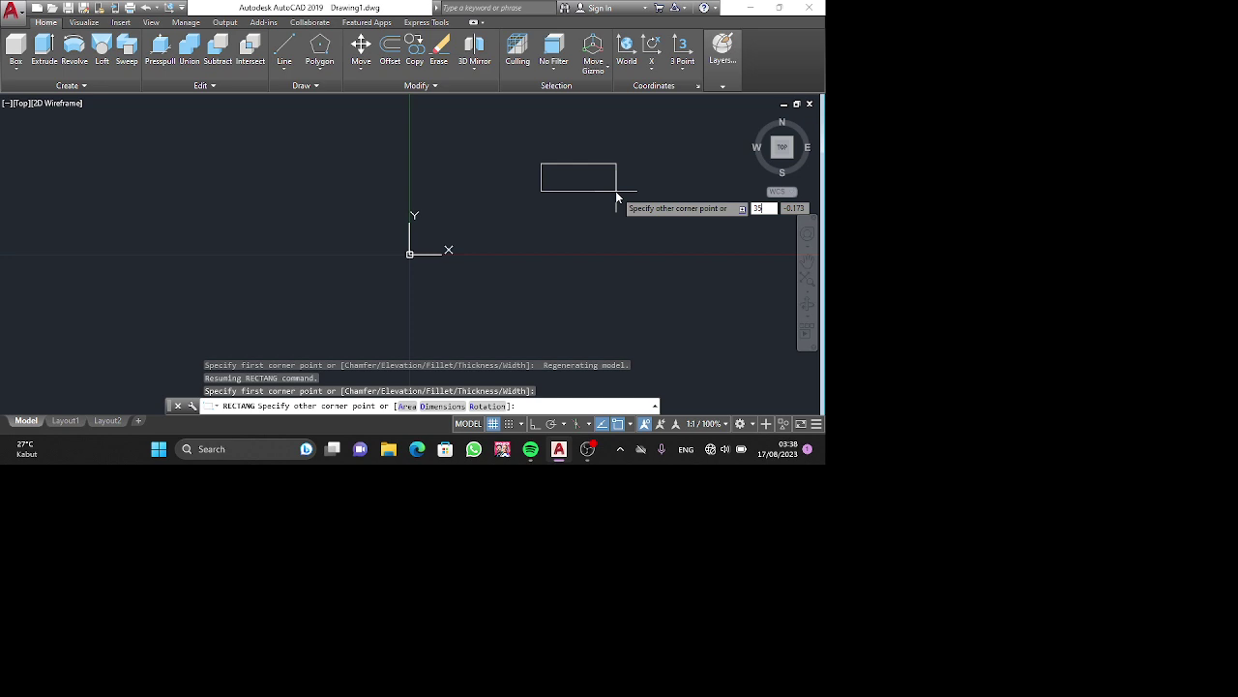
{"action": "key", "text": "Tab"}
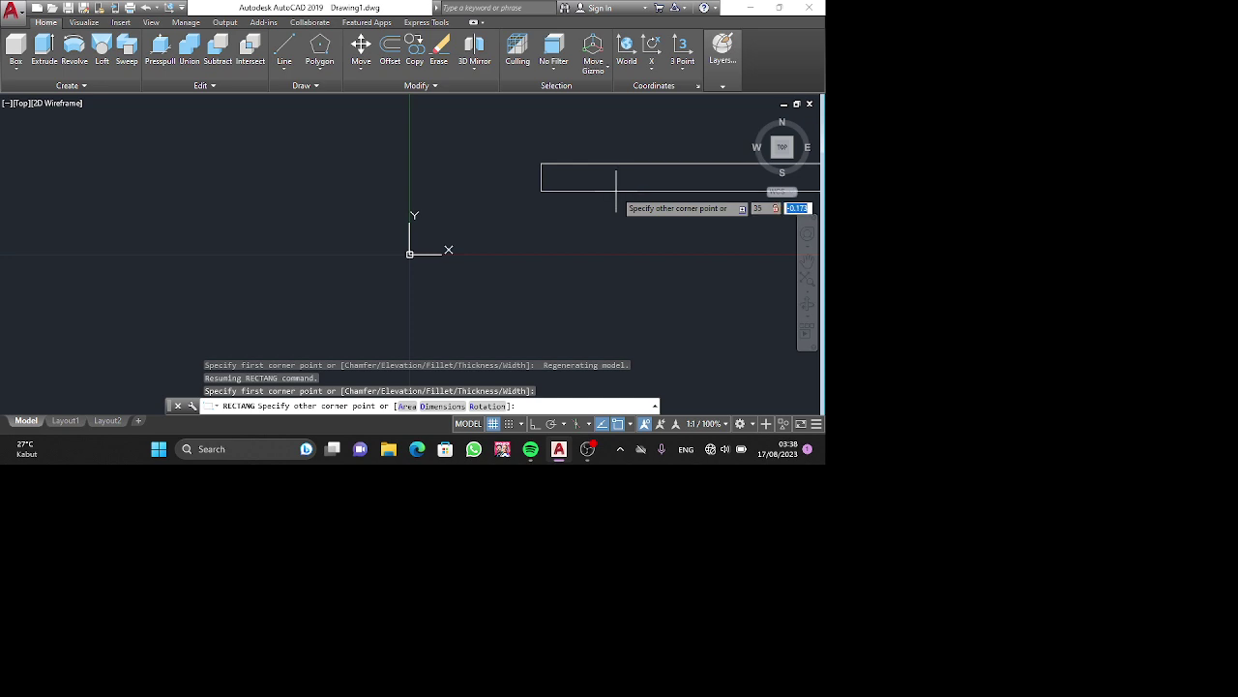
{"action": "type", "text": "72"}
{"action": "key", "text": "Return"}
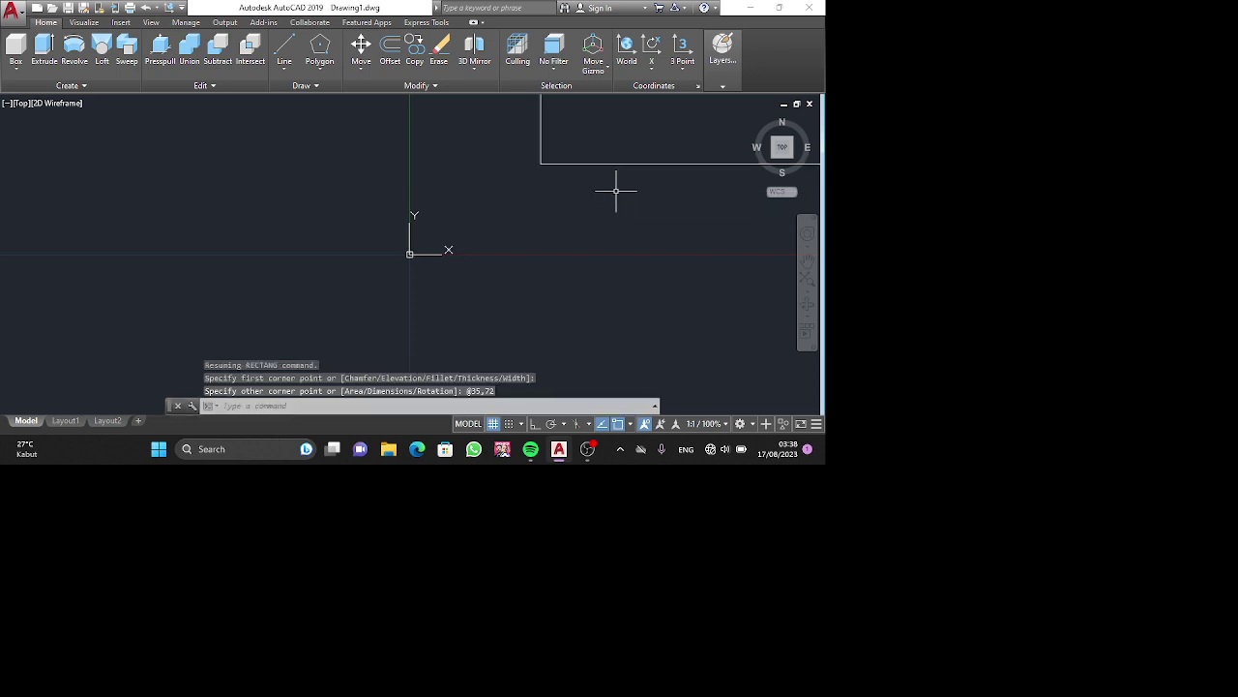
{"action": "left_click", "coordinate": [779, 151]}
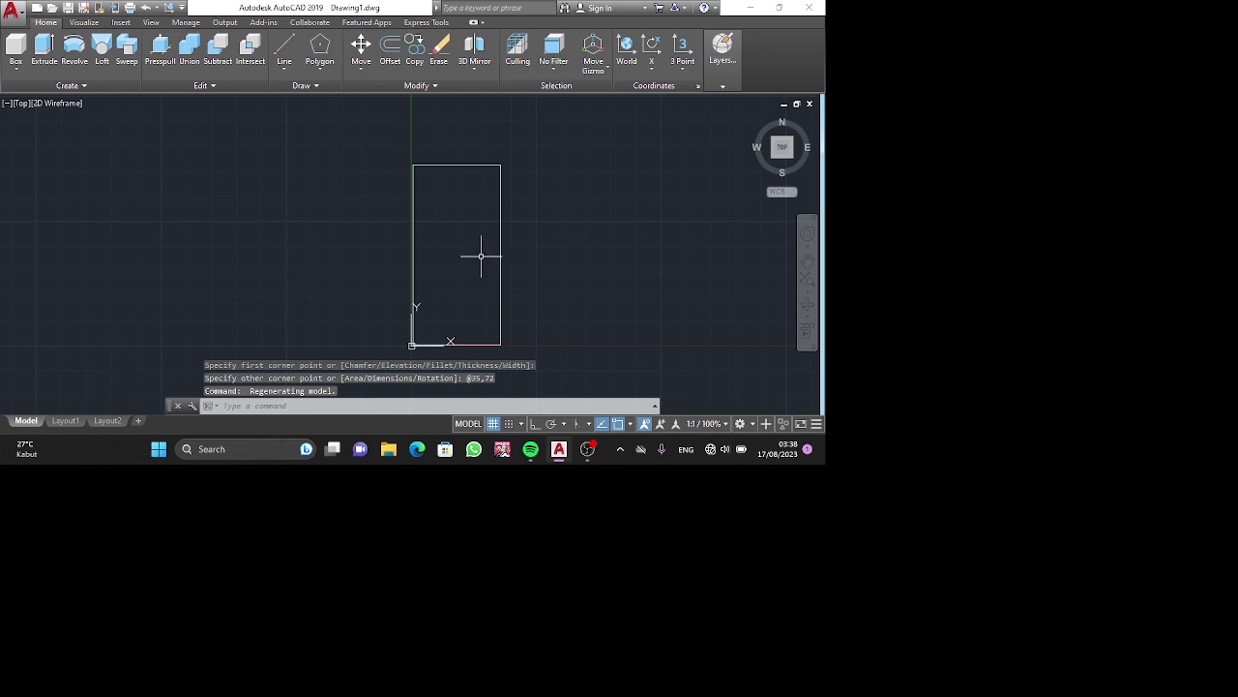
Undo the view changes and the 35 by 72 rectangle.
{"action": "key", "text": "ctrl+z"}
{"action": "key", "text": "ctrl+z"}
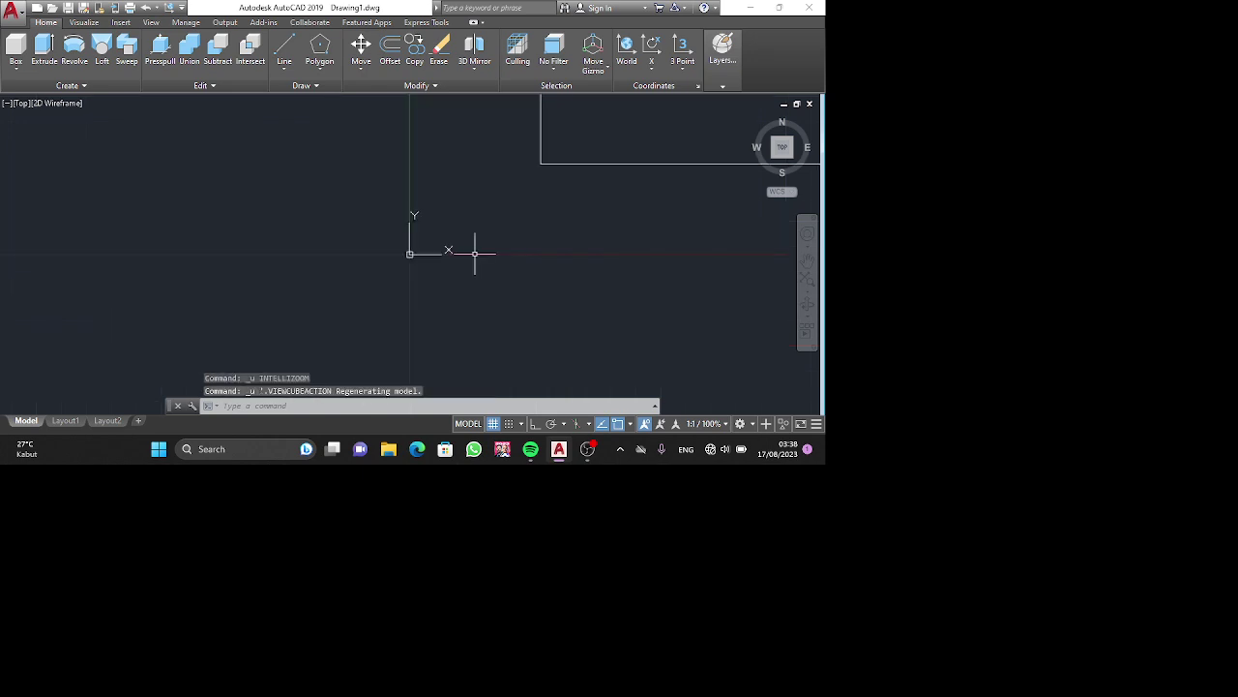
{"action": "key", "text": "ctrl+z"}
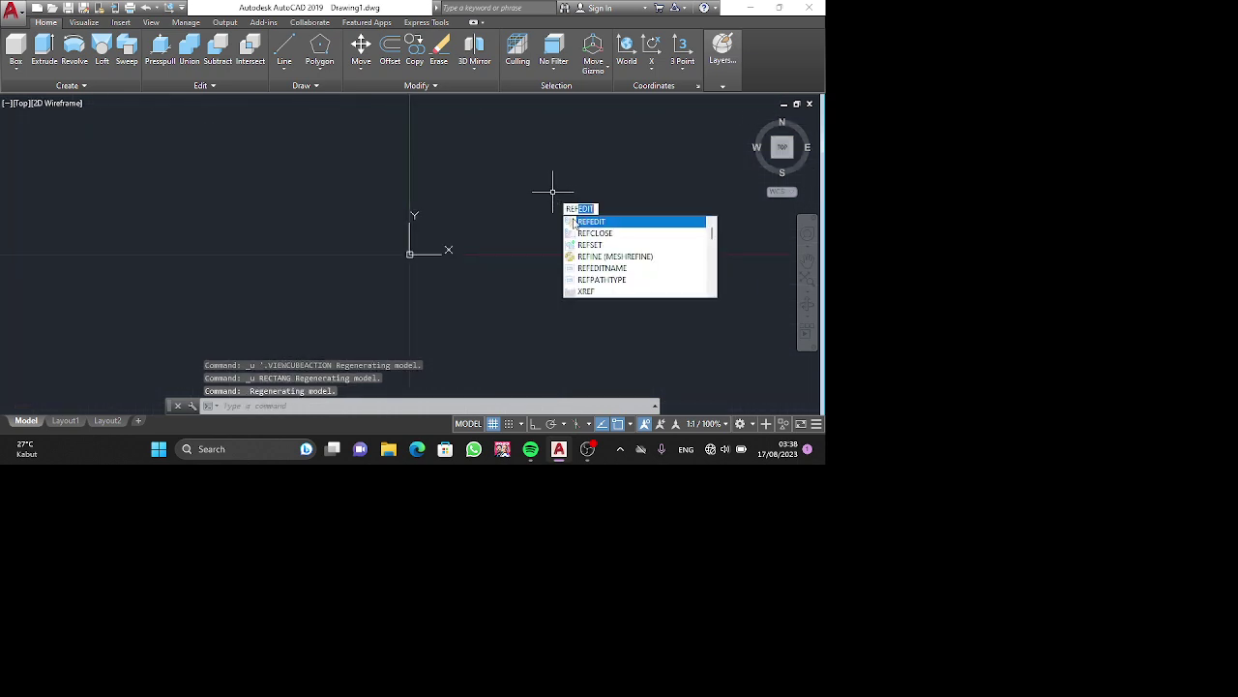
Draw a rectangle 72 units along X and 35 units along Y beside the origin and fit it in the top view.
{"action": "type", "text": "c"}
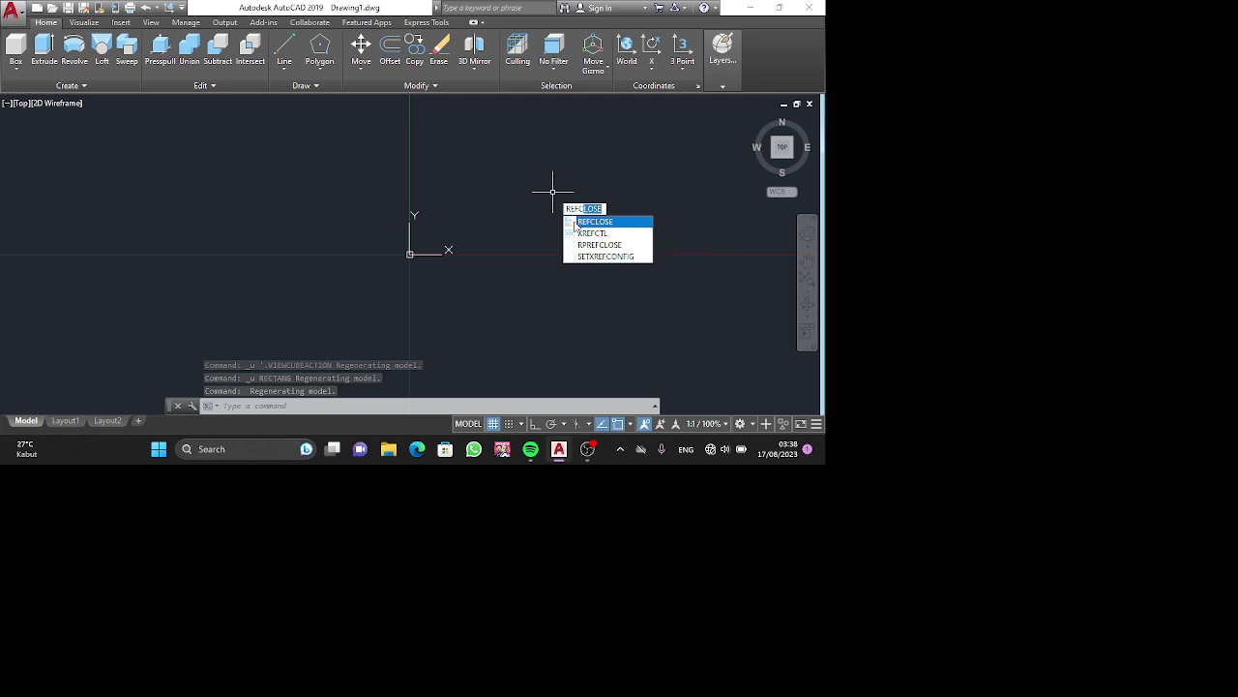
{"action": "key", "text": "BackSpace"}
{"action": "key", "text": "BackSpace"}
{"action": "key", "text": "BackSpace"}
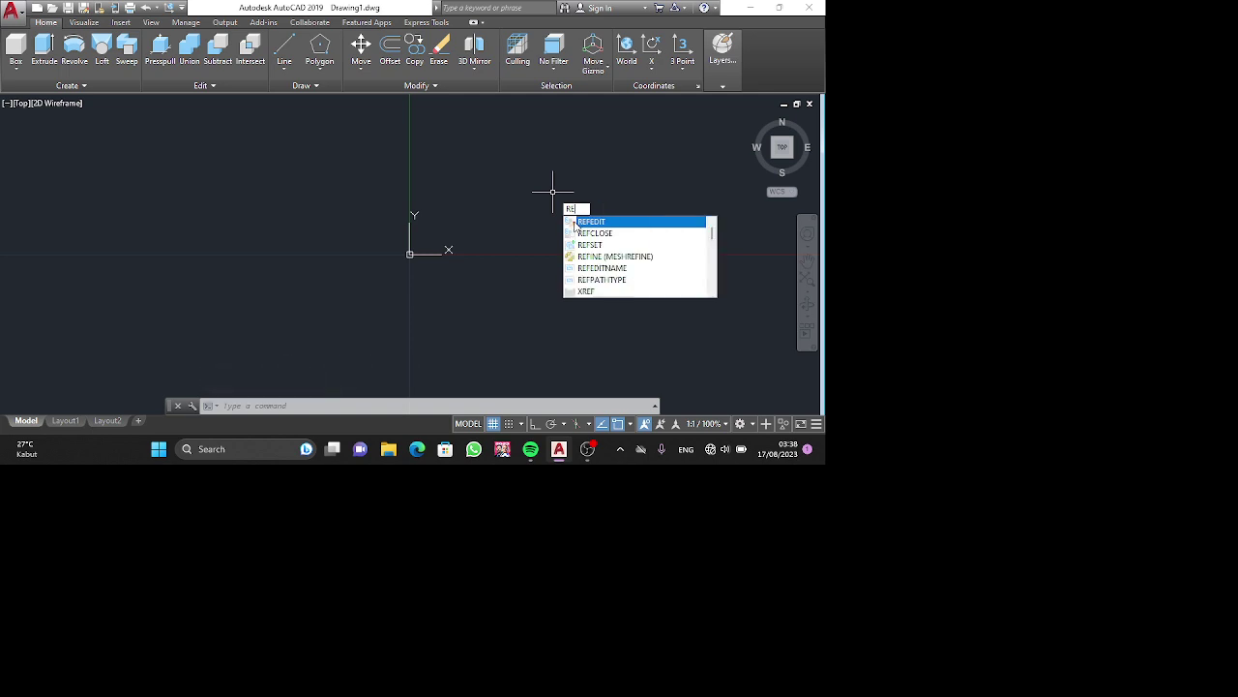
{"action": "type", "text": "c"}
{"action": "key", "text": "Return"}
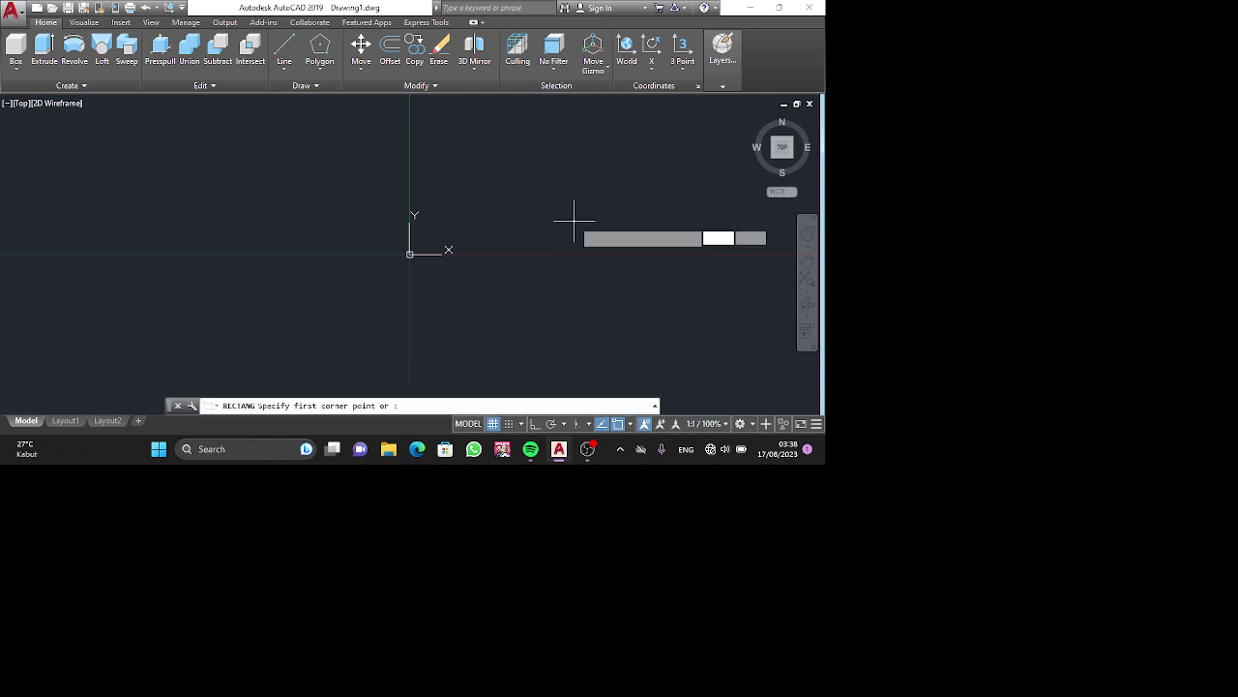
{"action": "left_click", "coordinate": [492, 192]}
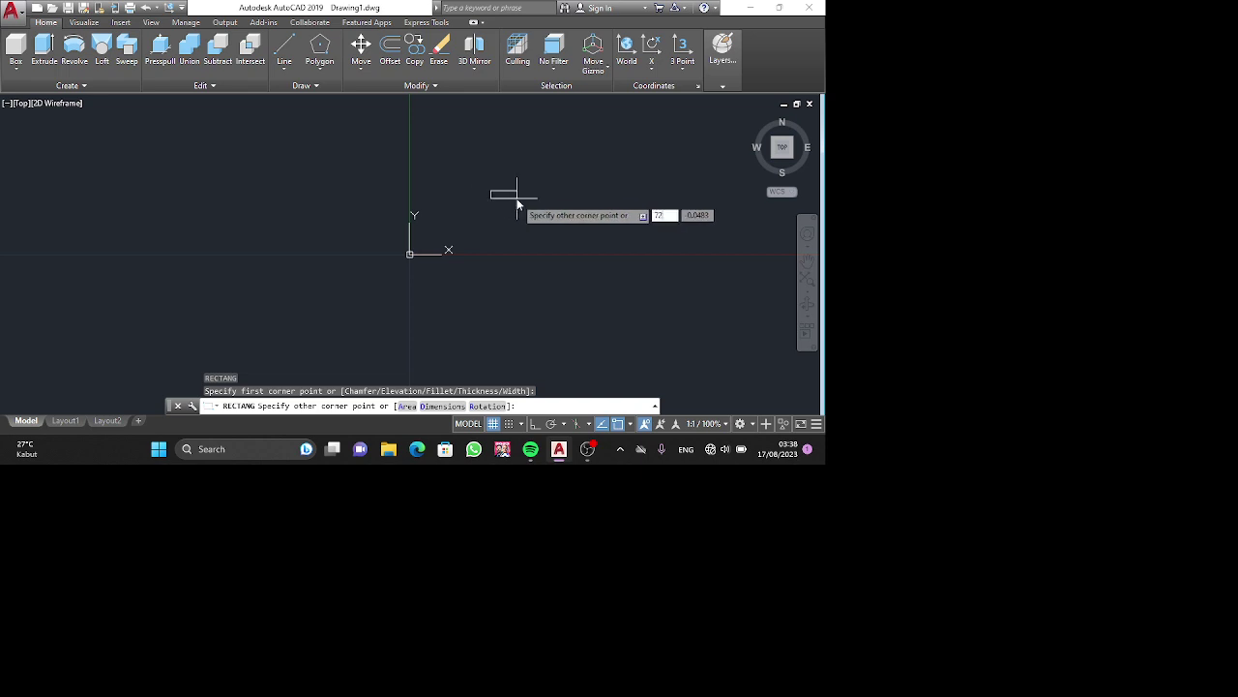
{"action": "type", "text": "72"}
{"action": "key", "text": "Tab"}
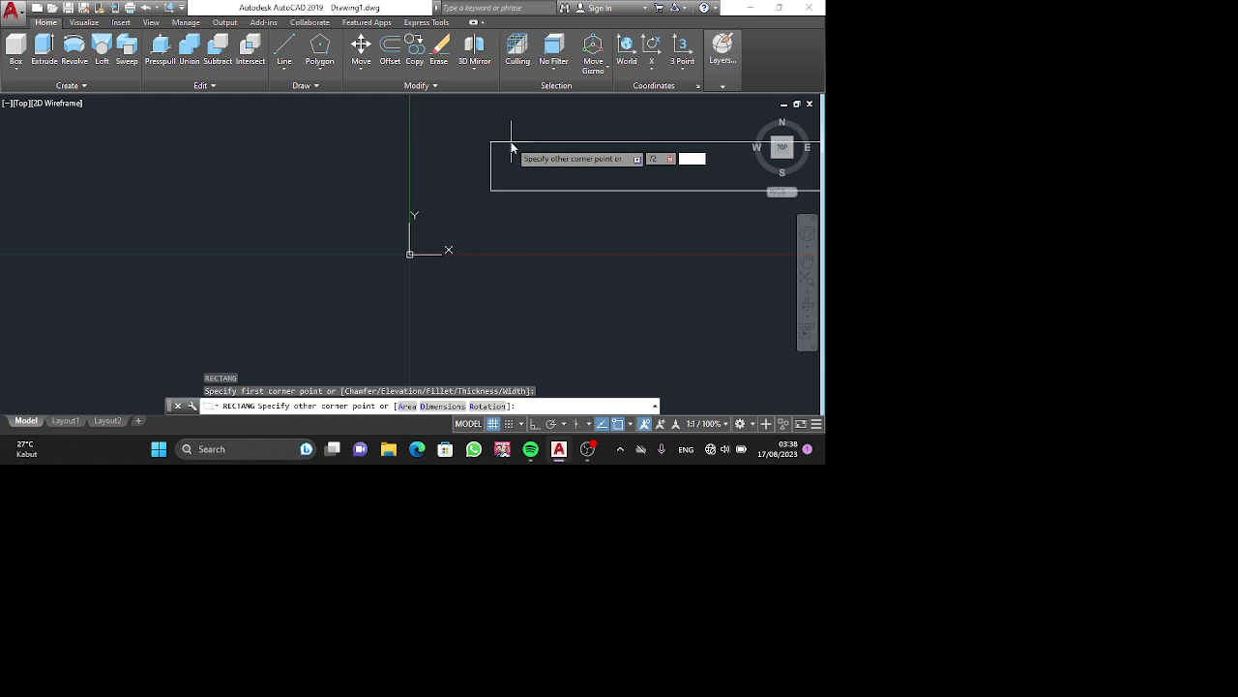
{"action": "key", "text": "Return"}
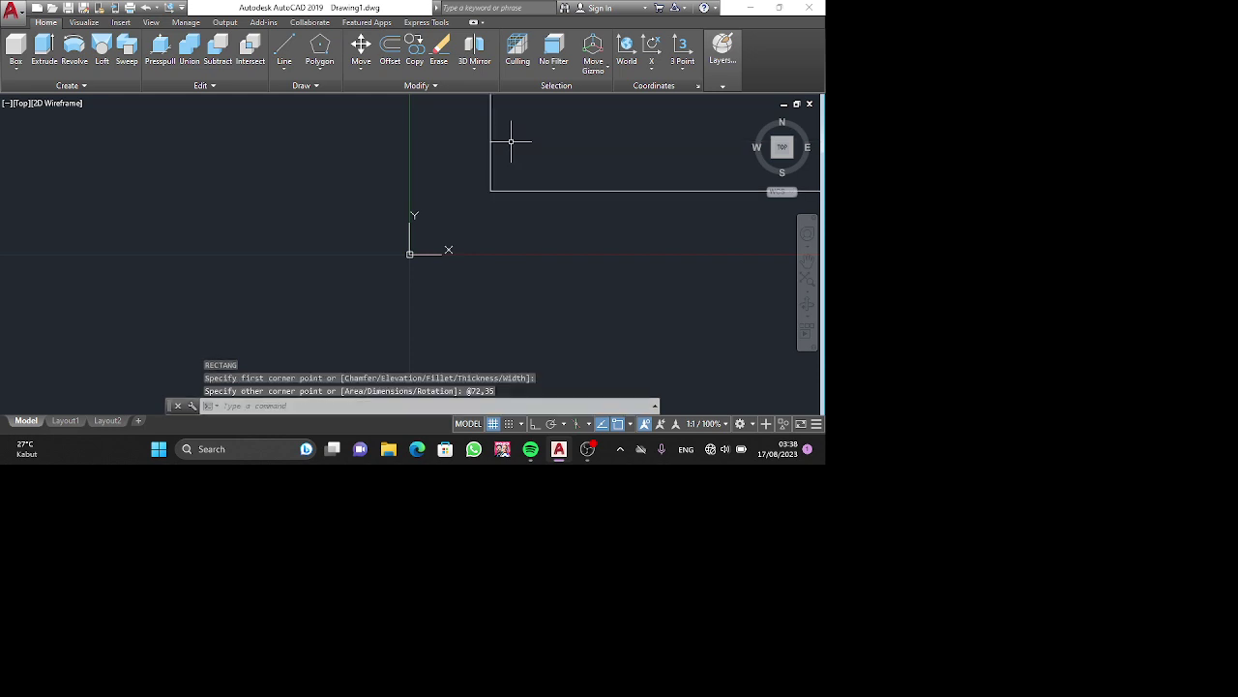
{"action": "left_click", "coordinate": [791, 153]}
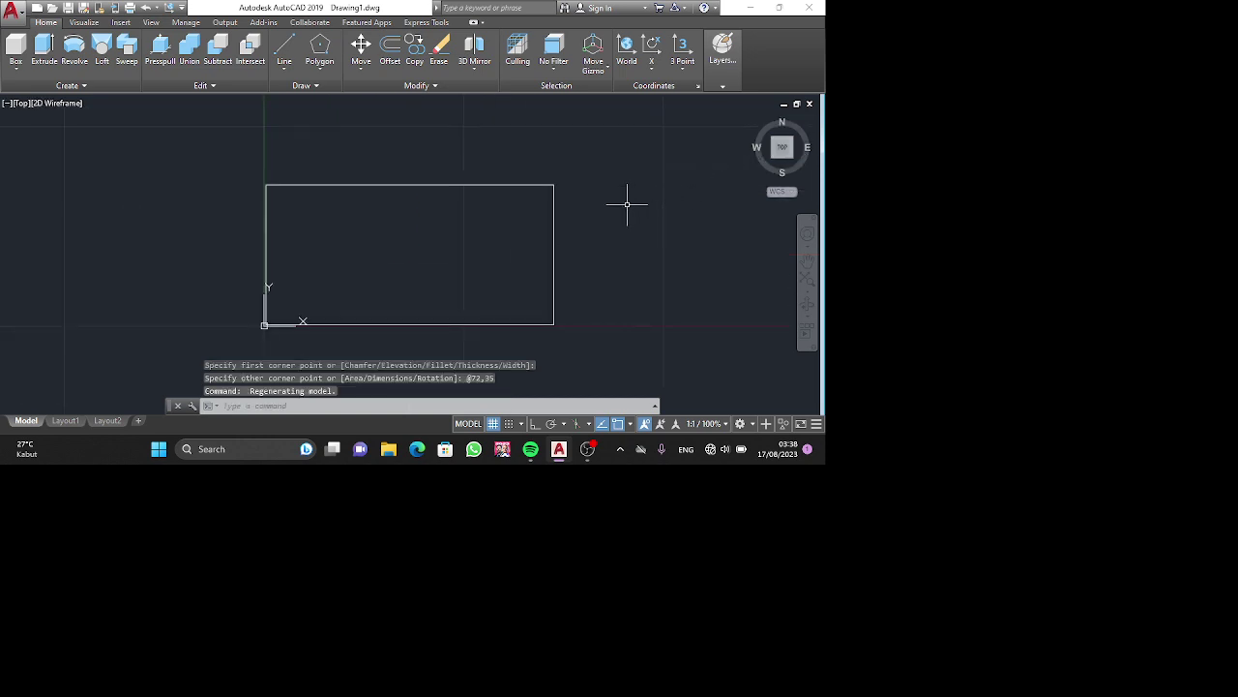
{"action": "right_click", "coordinate": [652, 186], "text": "shift"}
{"action": "key", "text": "Escape"}
{"action": "left_click", "coordinate": [653, 193]}
{"action": "middle_click_drag", "start_coordinate": [653, 192], "coordinate": [525, 242], "text": "shift"}
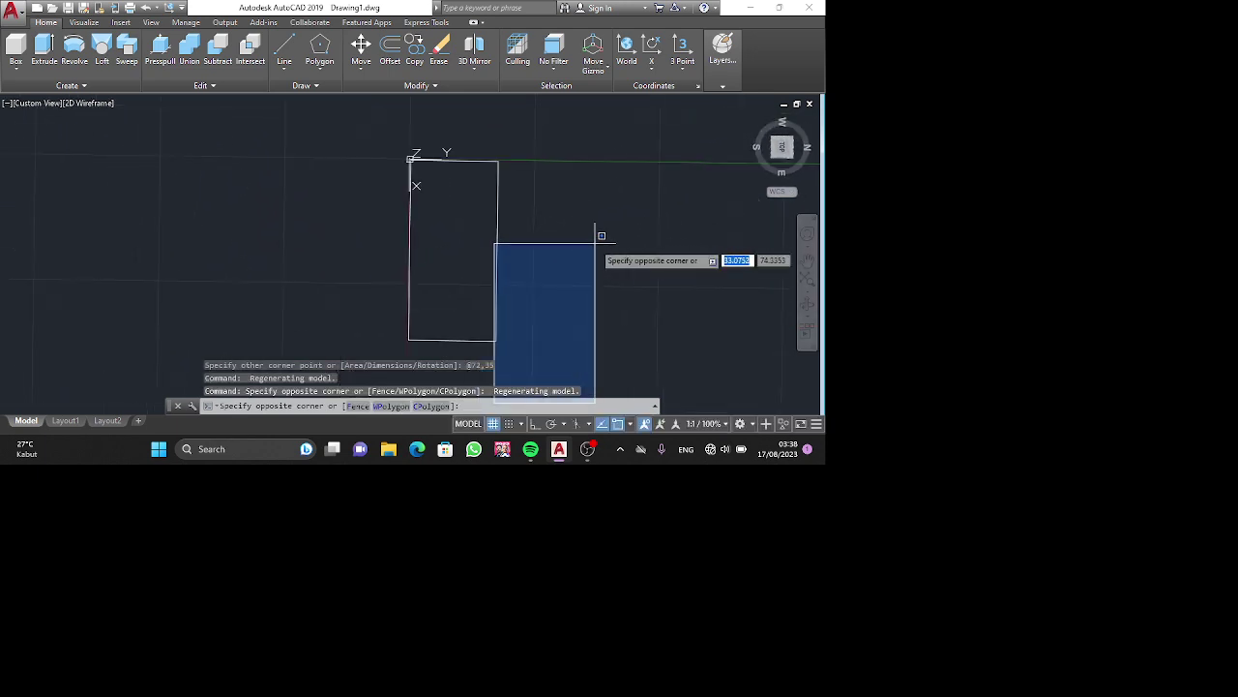
{"action": "key", "text": "Escape"}
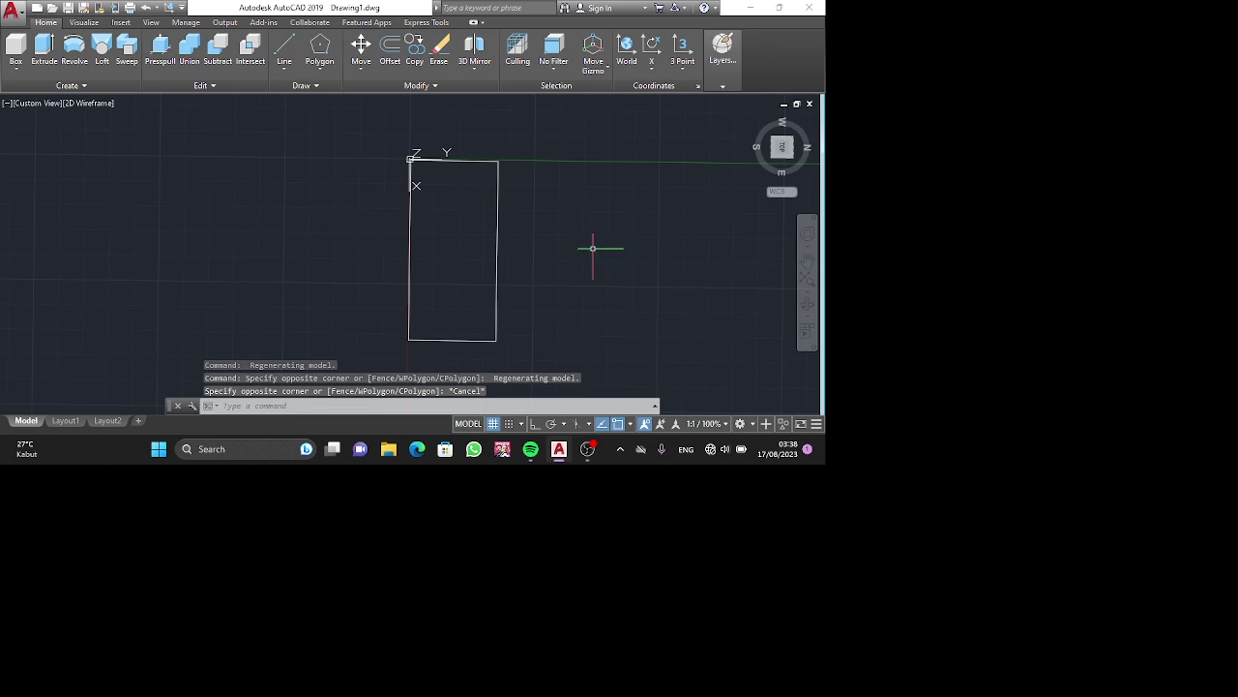
Fillet the rectangle's corner nearest the origin with a radius of 12.
{"action": "middle_click_drag", "start_coordinate": [594, 249], "coordinate": [619, 194], "text": "shift"}
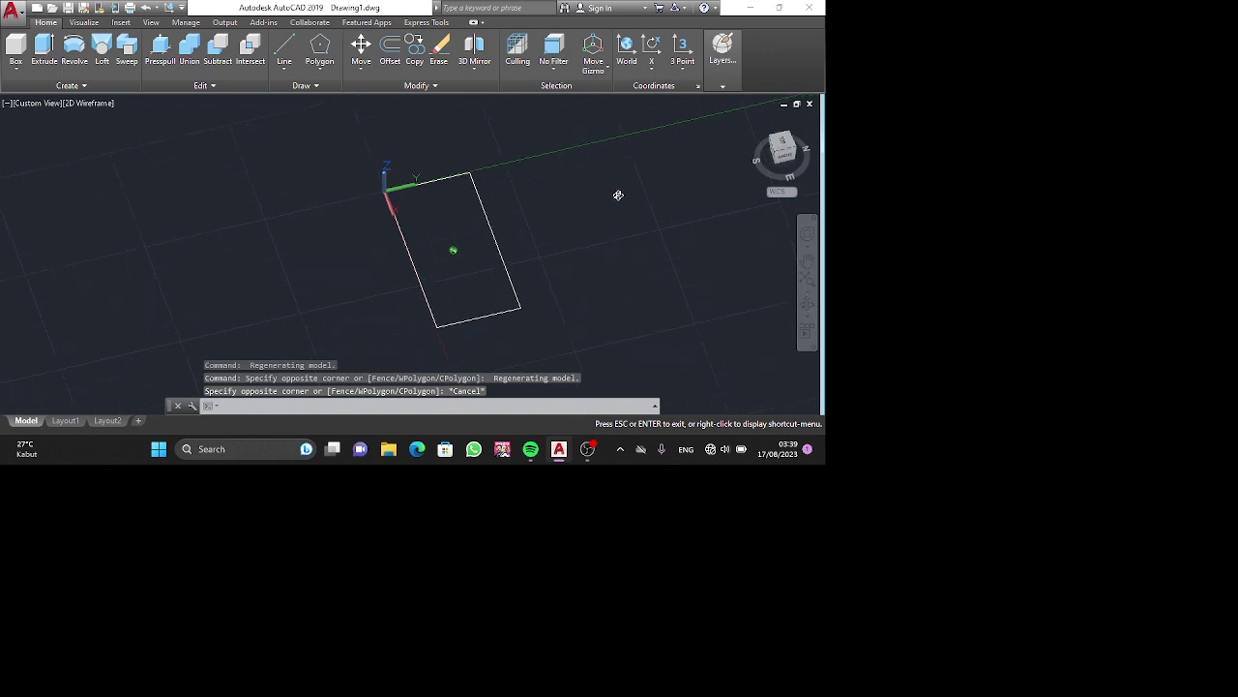
{"action": "type", "text": "F"}
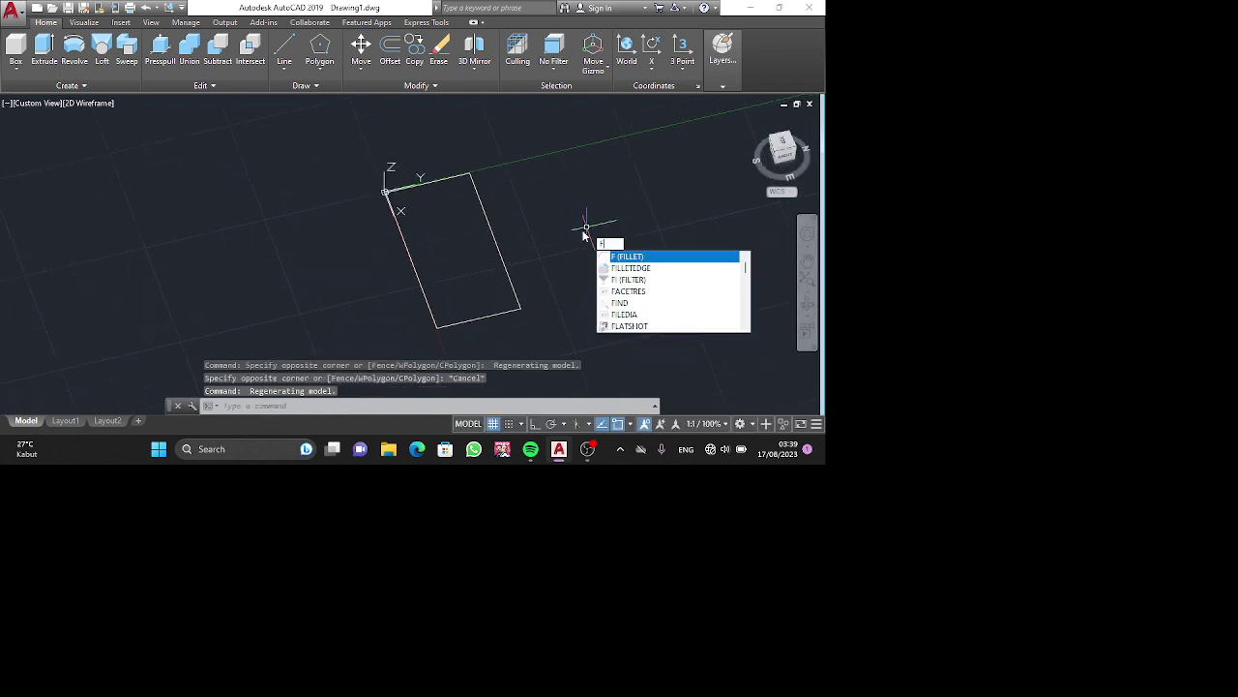
{"action": "key", "text": "Return"}
{"action": "type", "text": "r"}
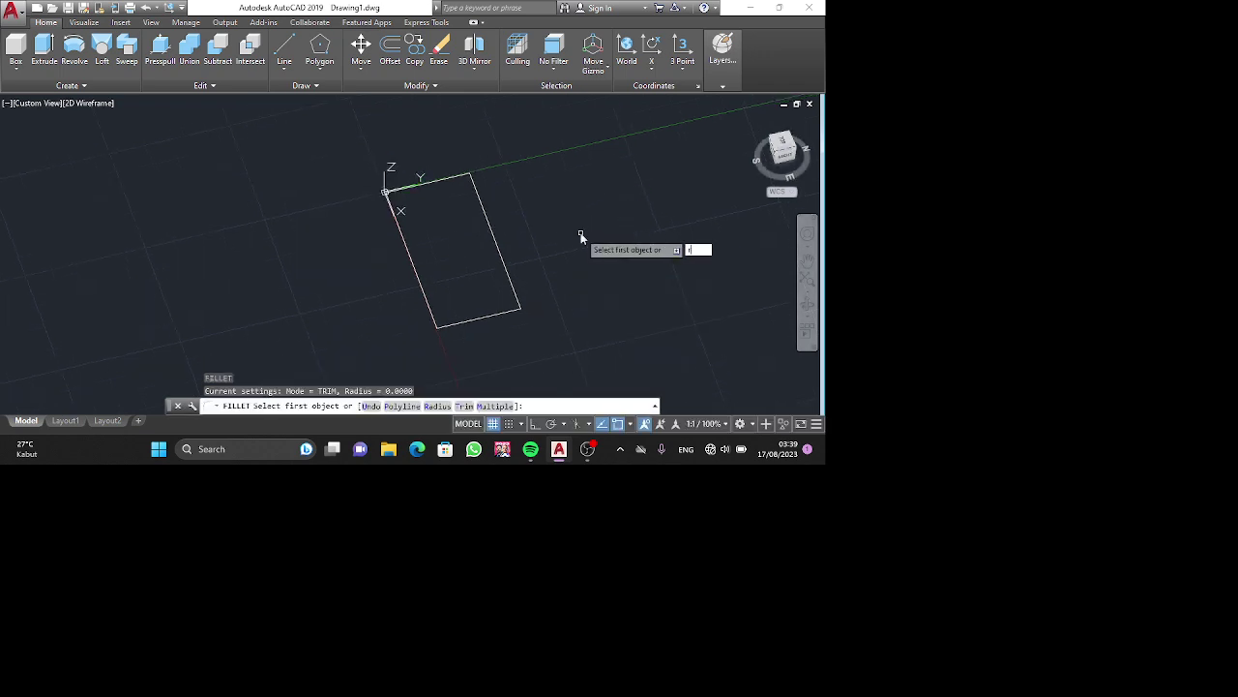
{"action": "key", "text": "Return"}
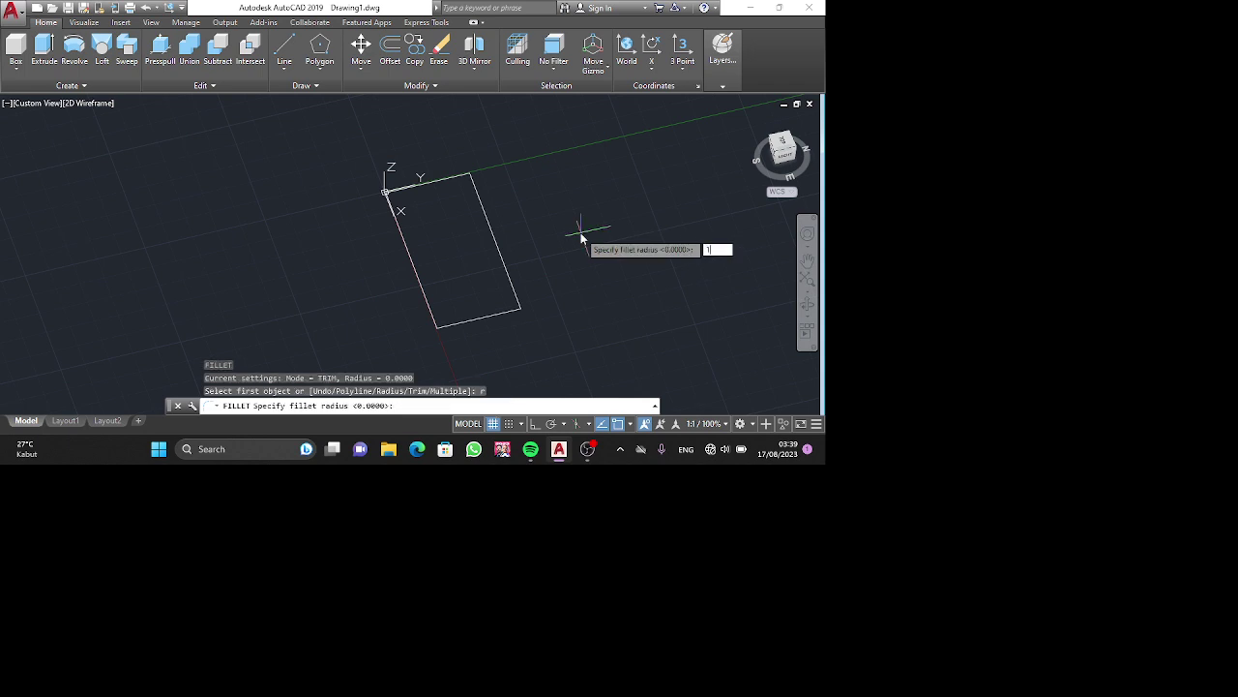
{"action": "key", "text": "Return"}
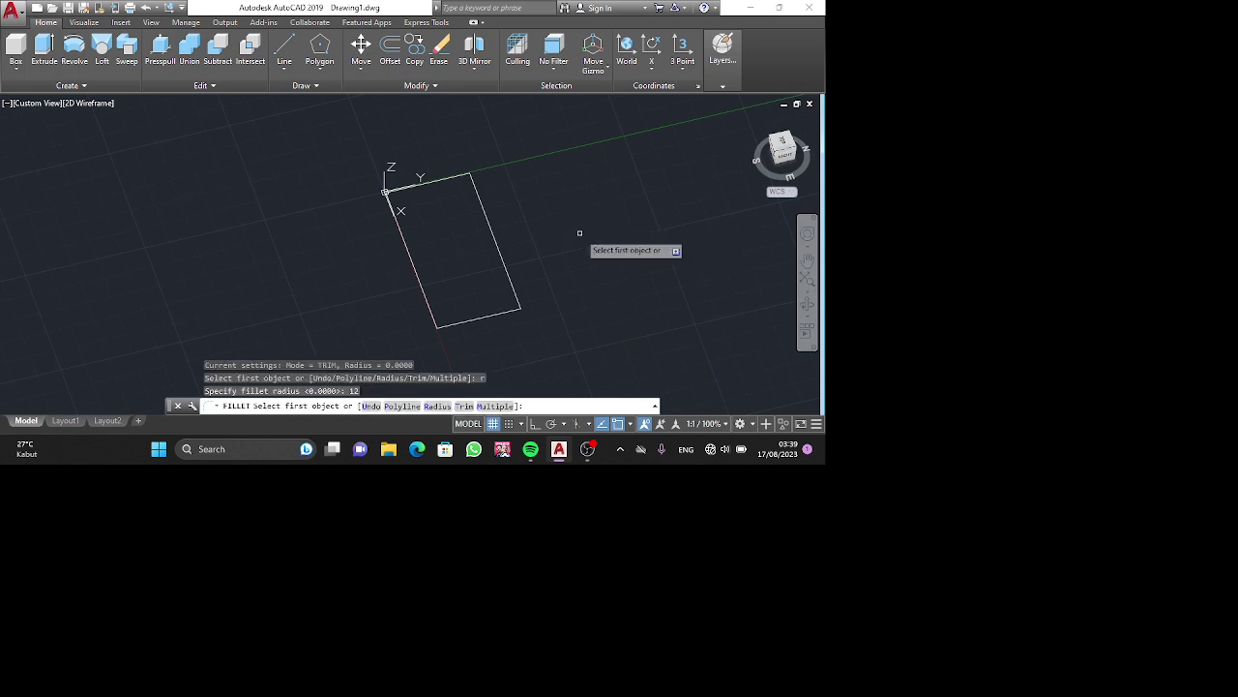
{"action": "left_click", "coordinate": [404, 238]}
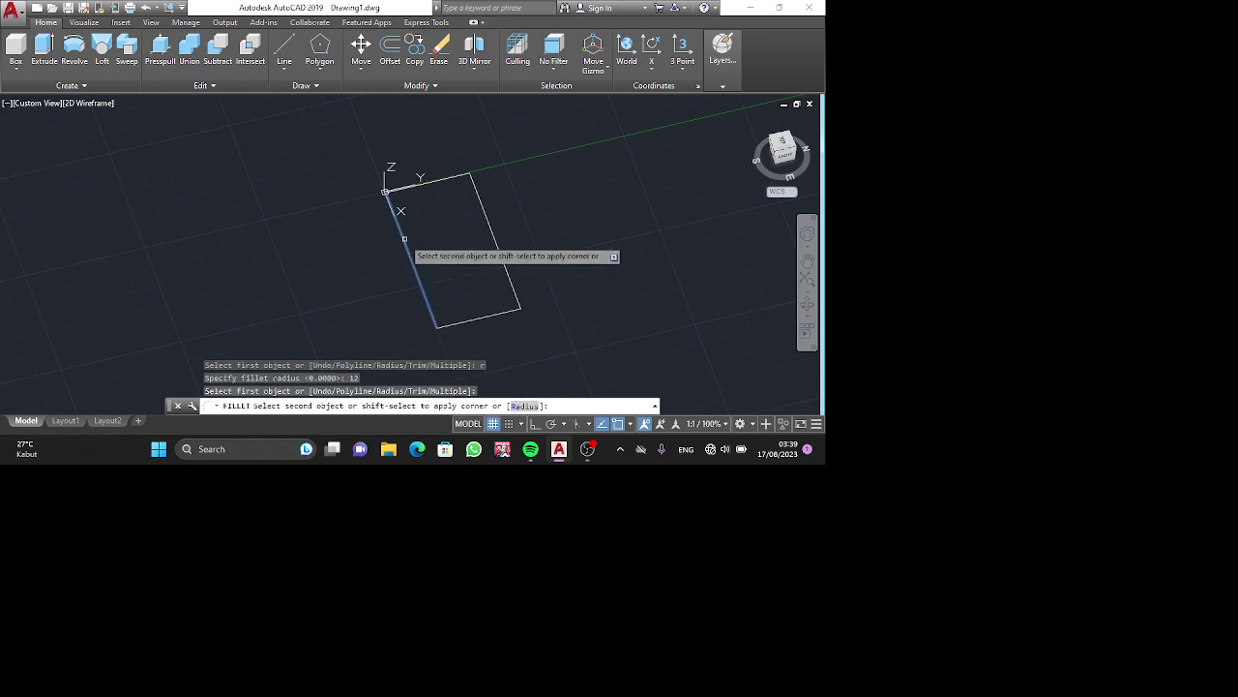
{"action": "left_click", "coordinate": [426, 183]}
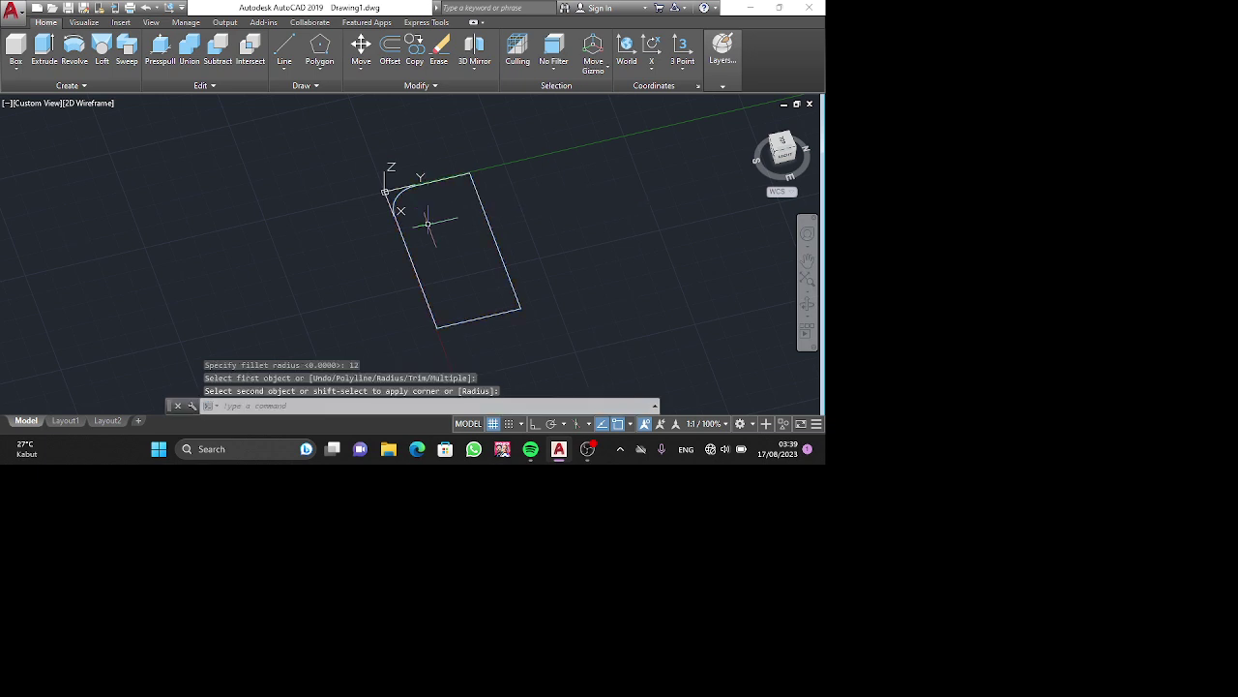
Fillet the corner at the far end of the long edge along the X axis with the same radius of 12.
{"action": "left_click", "coordinate": [434, 315]}
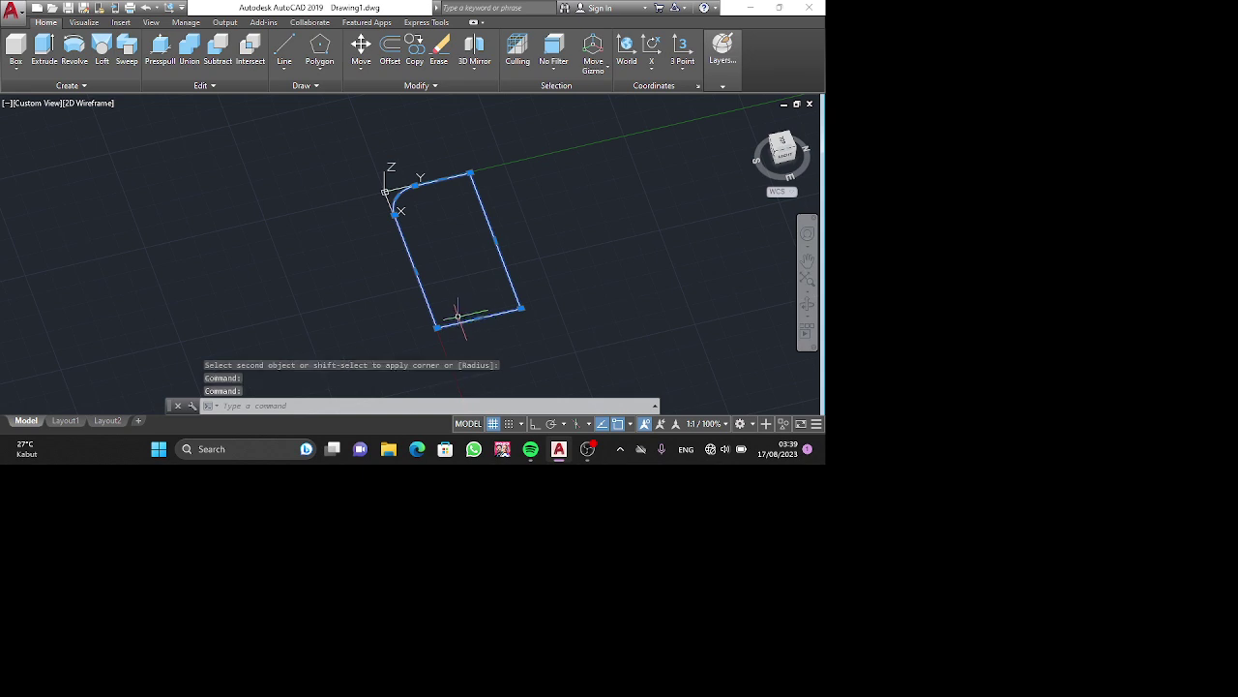
{"action": "key", "text": "Escape"}
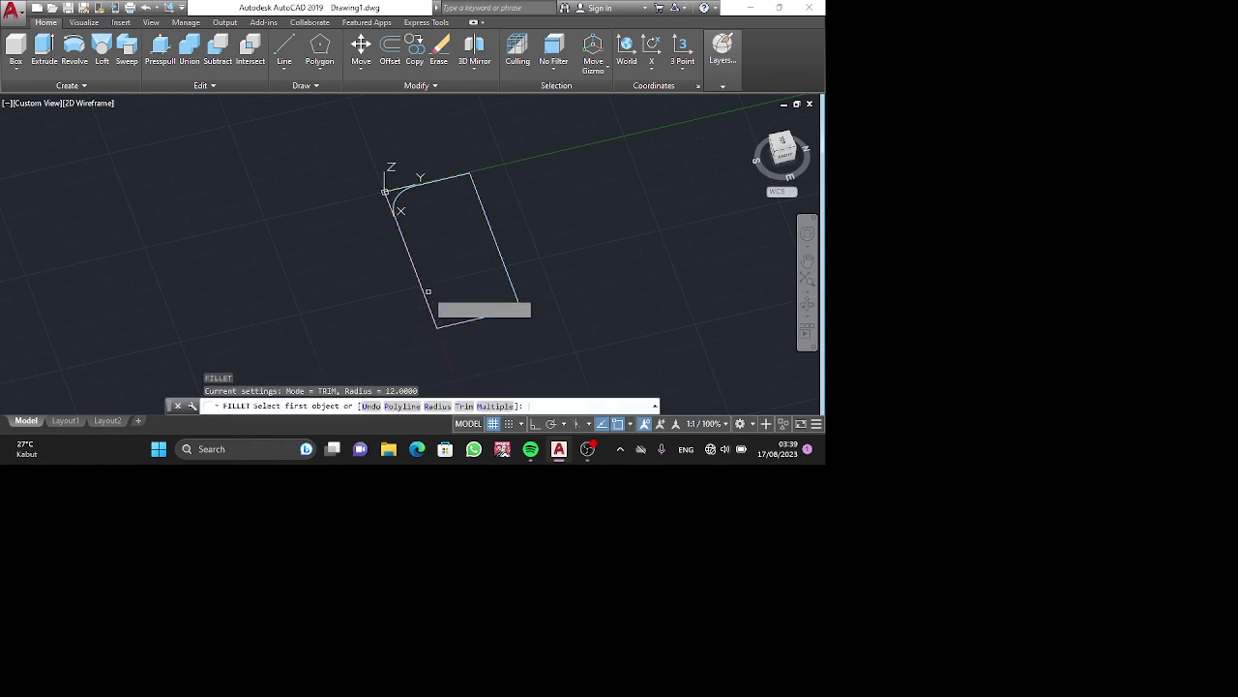
{"action": "type", "text": "f"}
{"action": "key", "text": "Return"}
{"action": "left_click", "coordinate": [423, 288]}
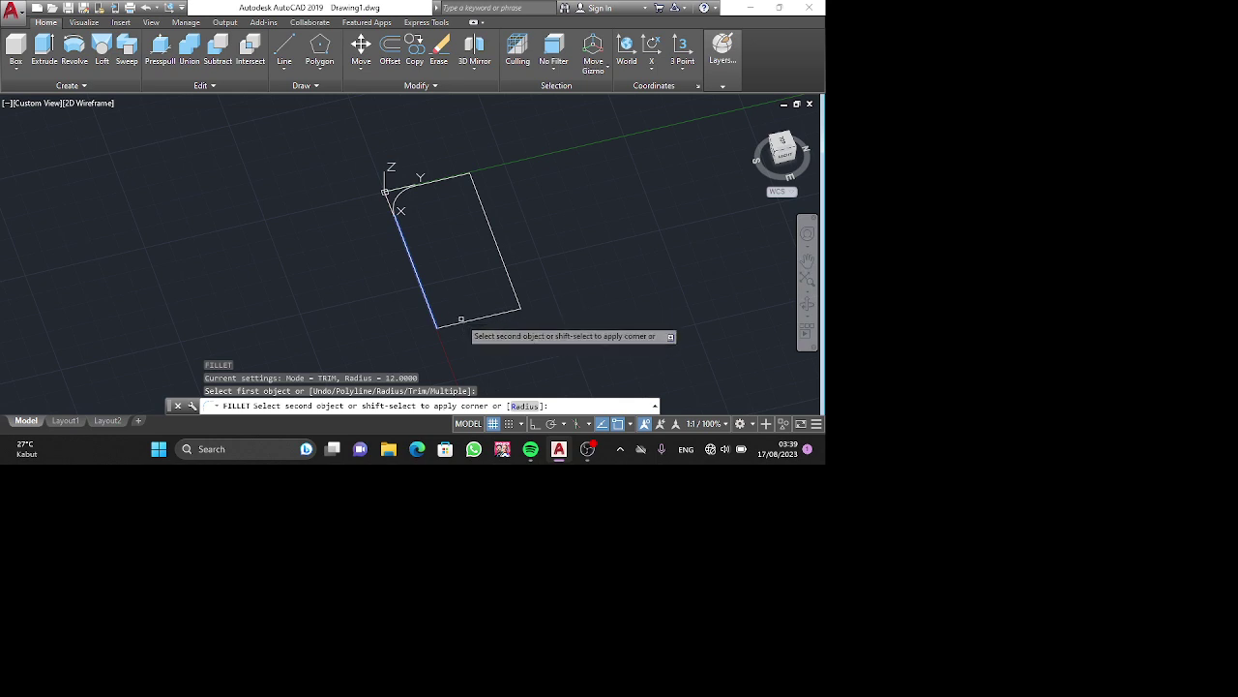
{"action": "left_click", "coordinate": [462, 321]}
{"action": "key", "text": "Return"}
{"action": "type", "text": "c"}
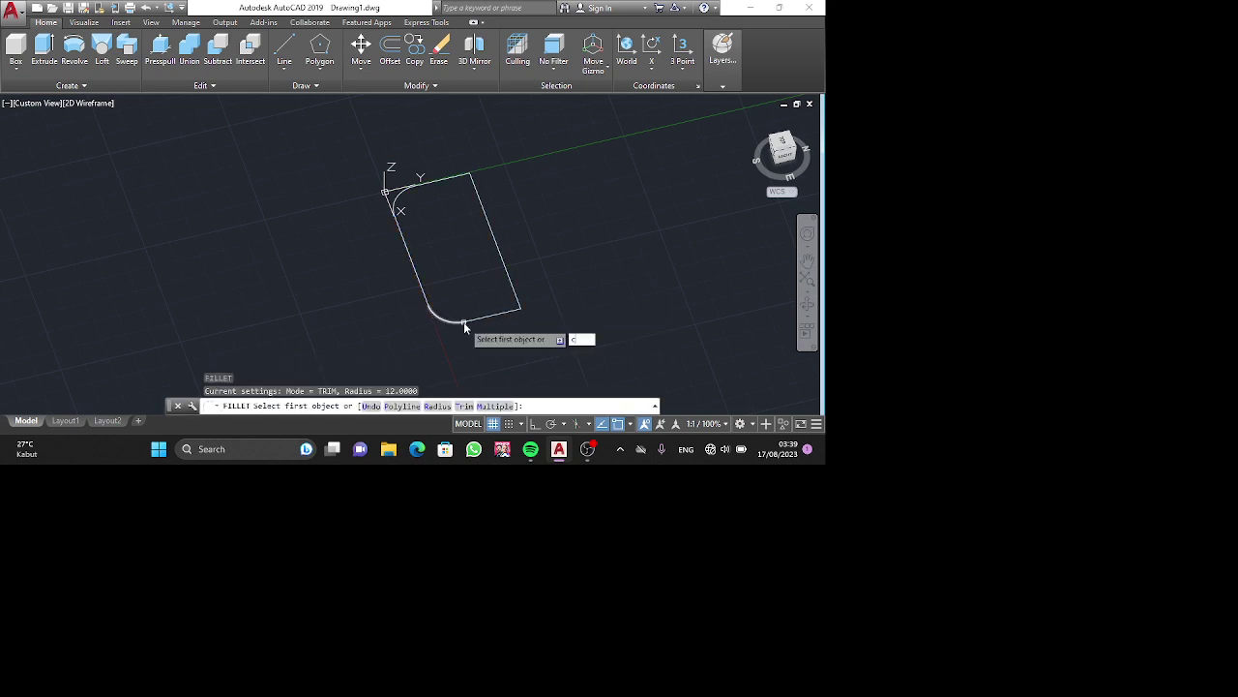
{"action": "key", "text": "Return"}
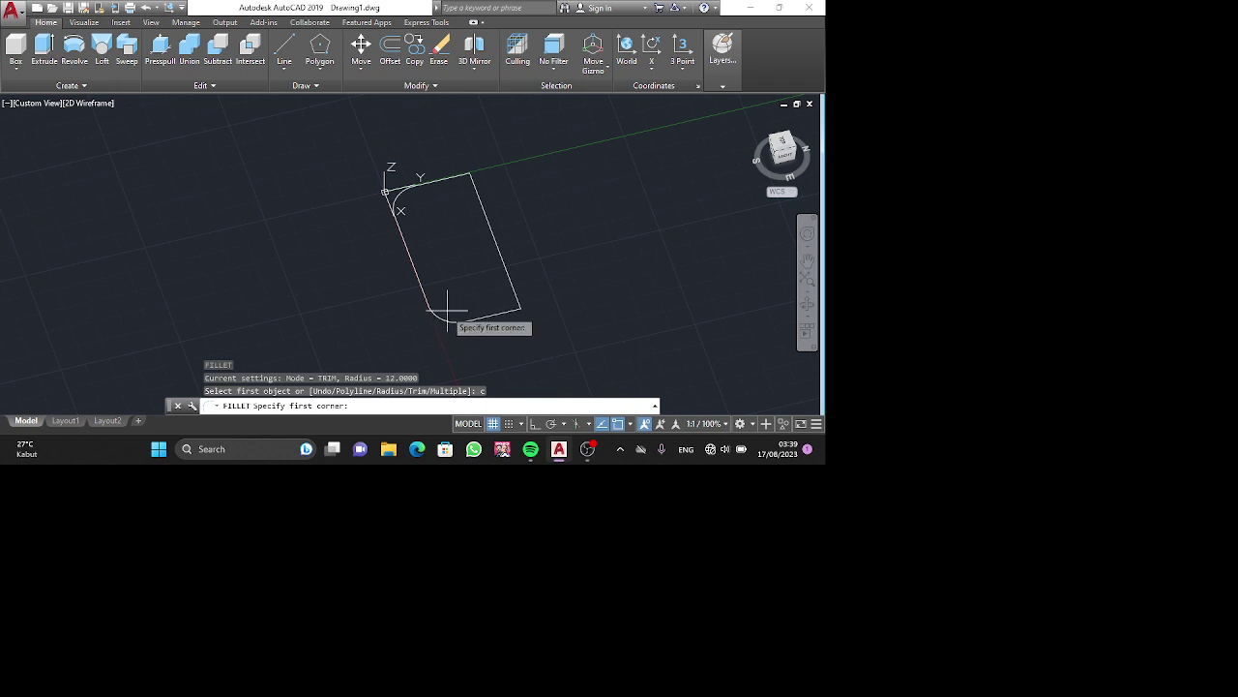
{"action": "key", "text": "Return"}
{"action": "key", "text": "Escape"}
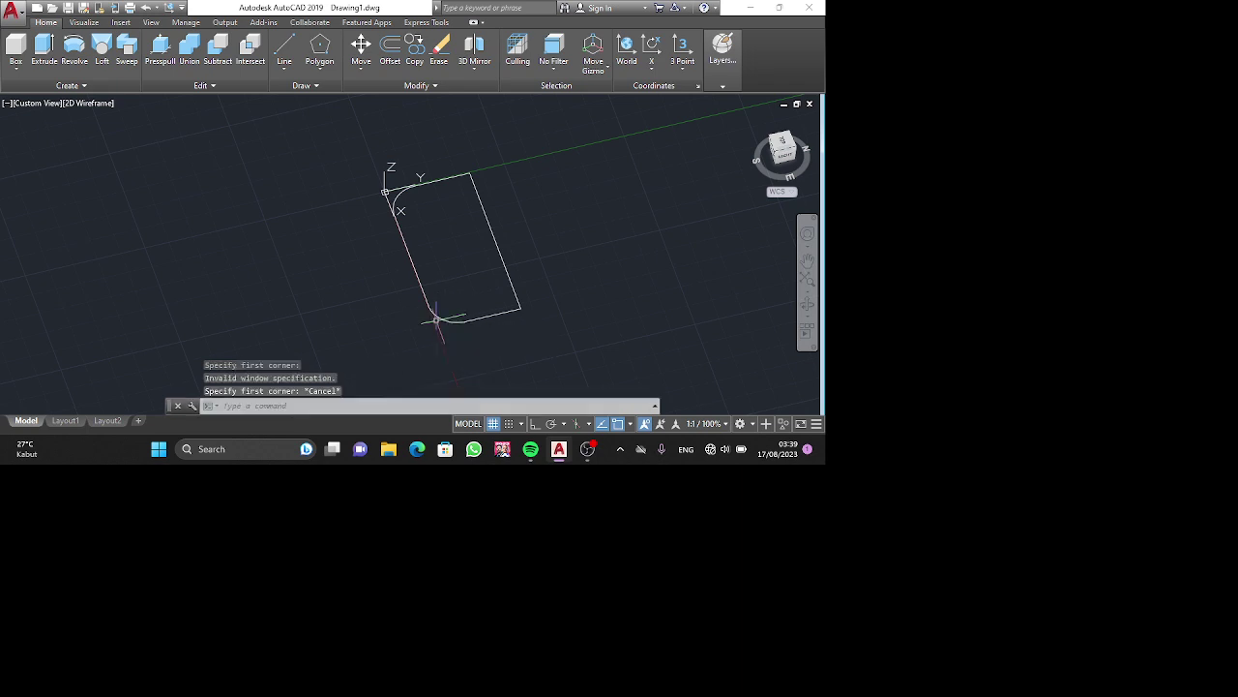
Draw two circles of radius 6, one concentric with each rounded corner of the base profile.
{"action": "type", "text": "c"}
{"action": "key", "text": "Return"}
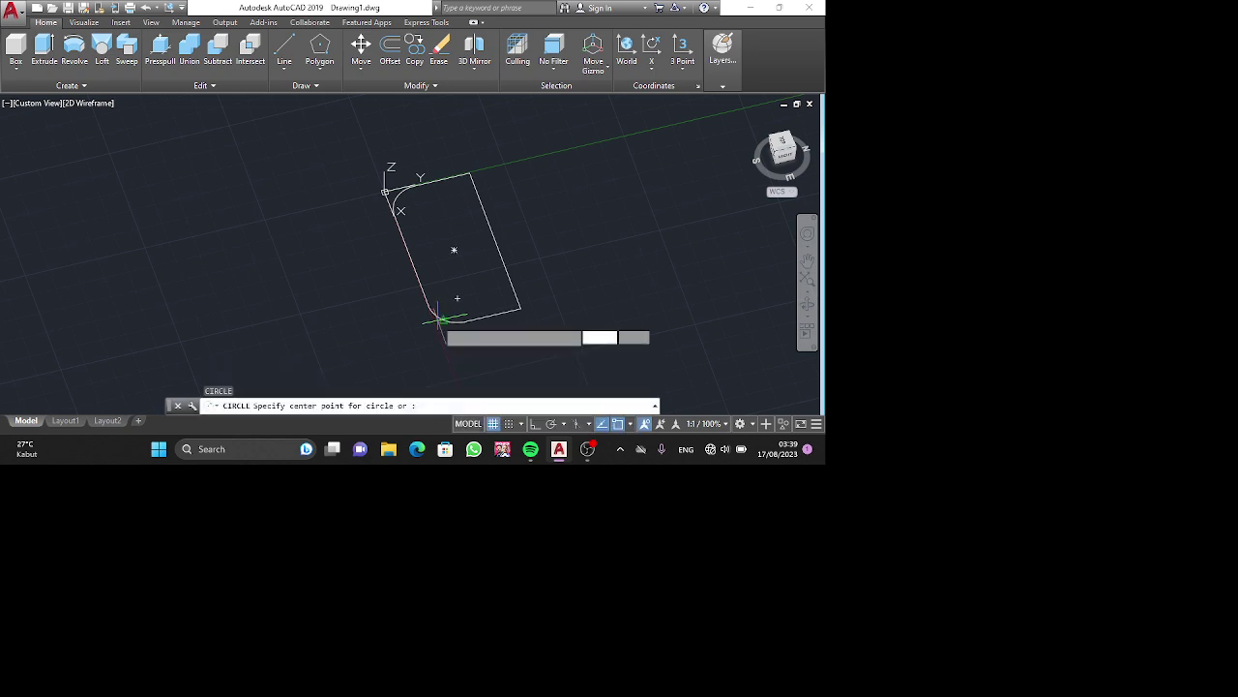
{"action": "left_click", "coordinate": [457, 297]}
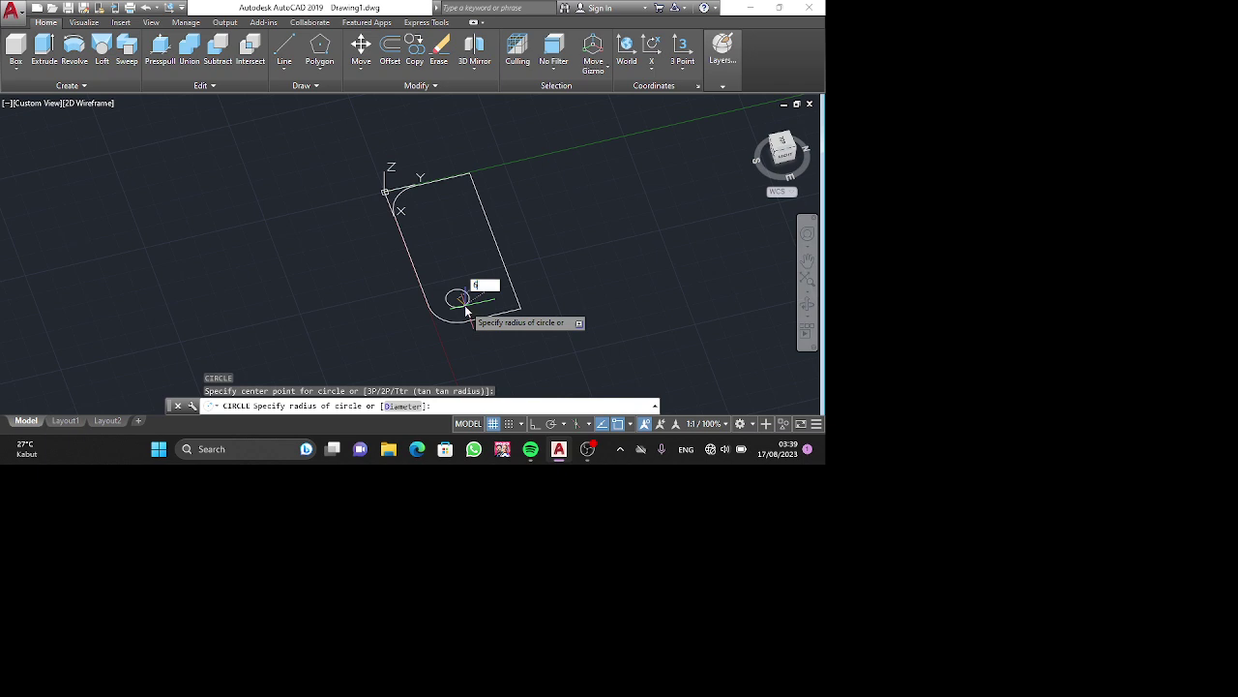
{"action": "type", "text": "6"}
{"action": "key", "text": "Return"}
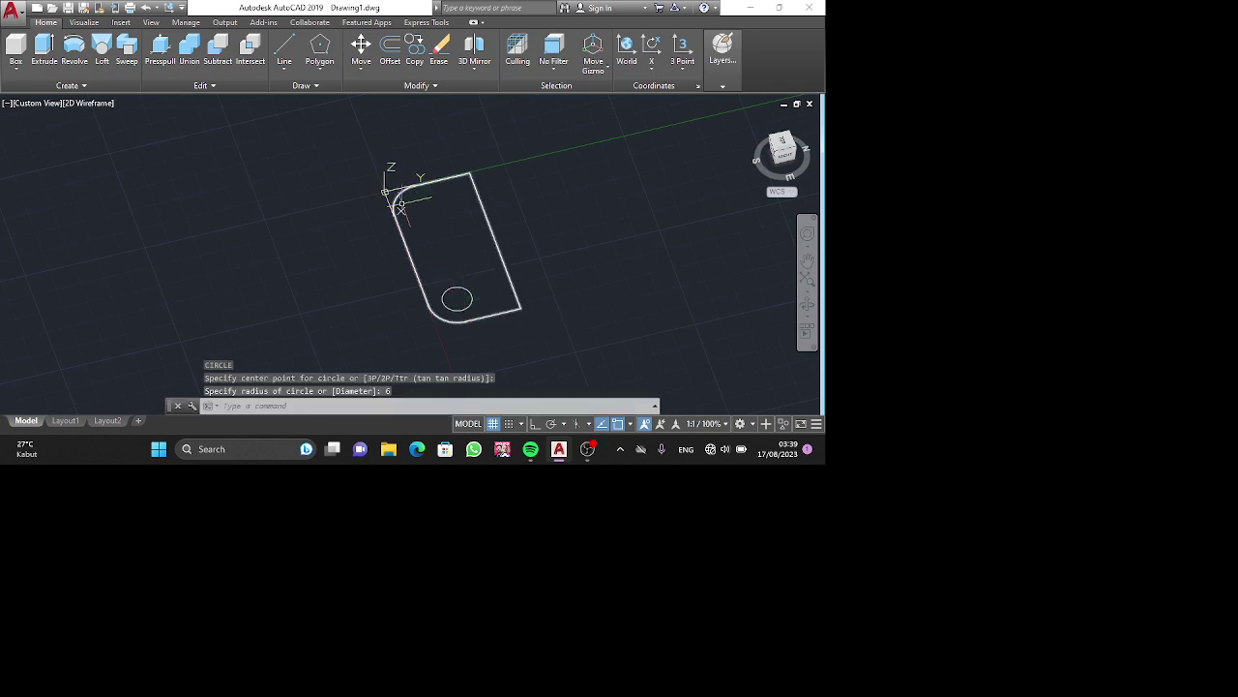
{"action": "key", "text": "Return"}
{"action": "left_click", "coordinate": [423, 208]}
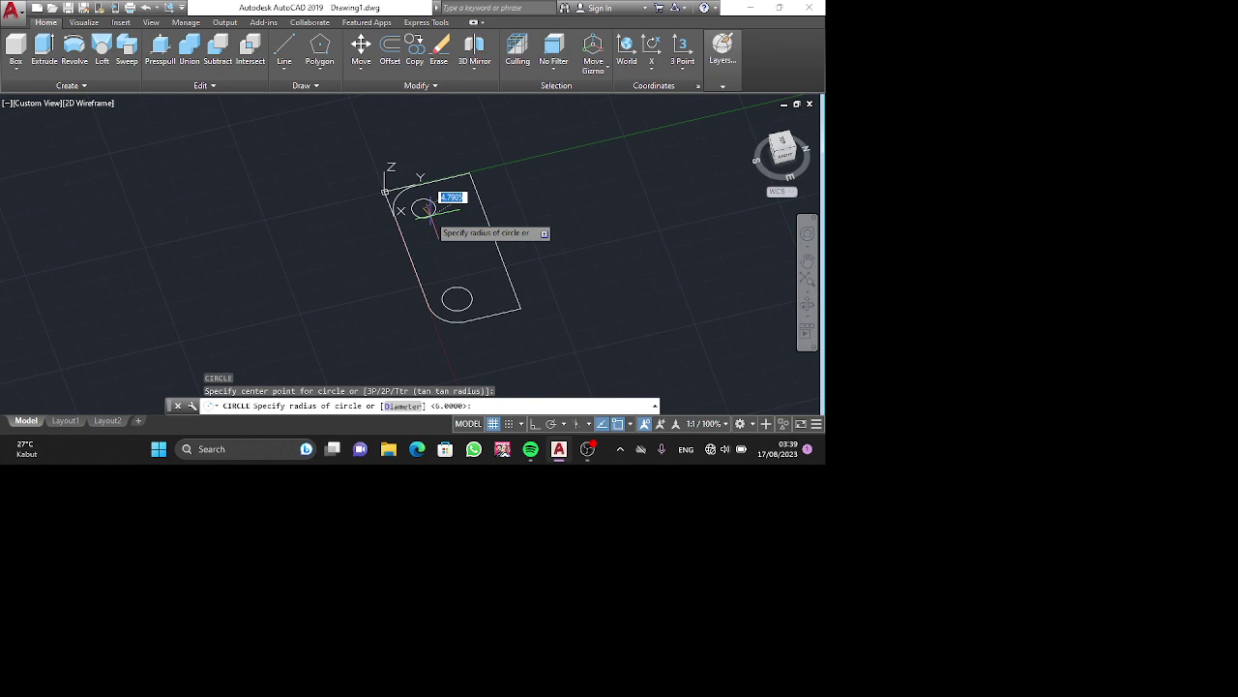
{"action": "type", "text": "6"}
{"action": "key", "text": "Return"}
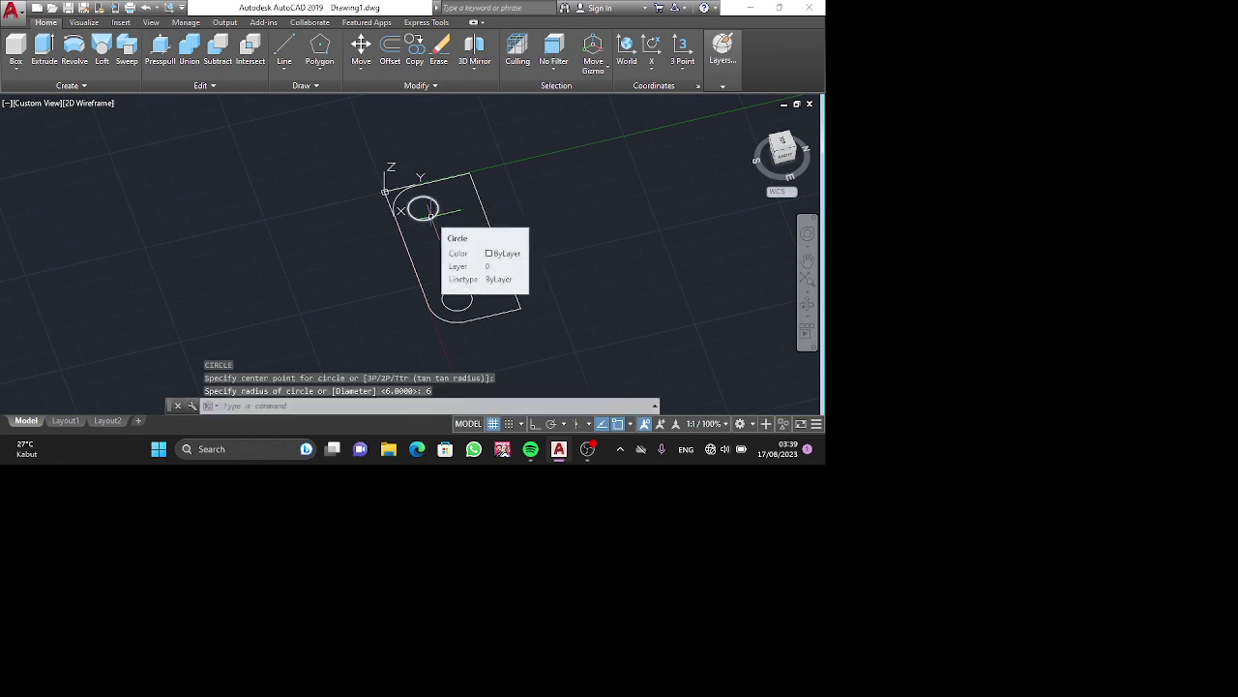
Presspull the base area around the two circles to a height of 10, leaving the circles as through holes.
{"action": "left_click", "coordinate": [161, 54]}
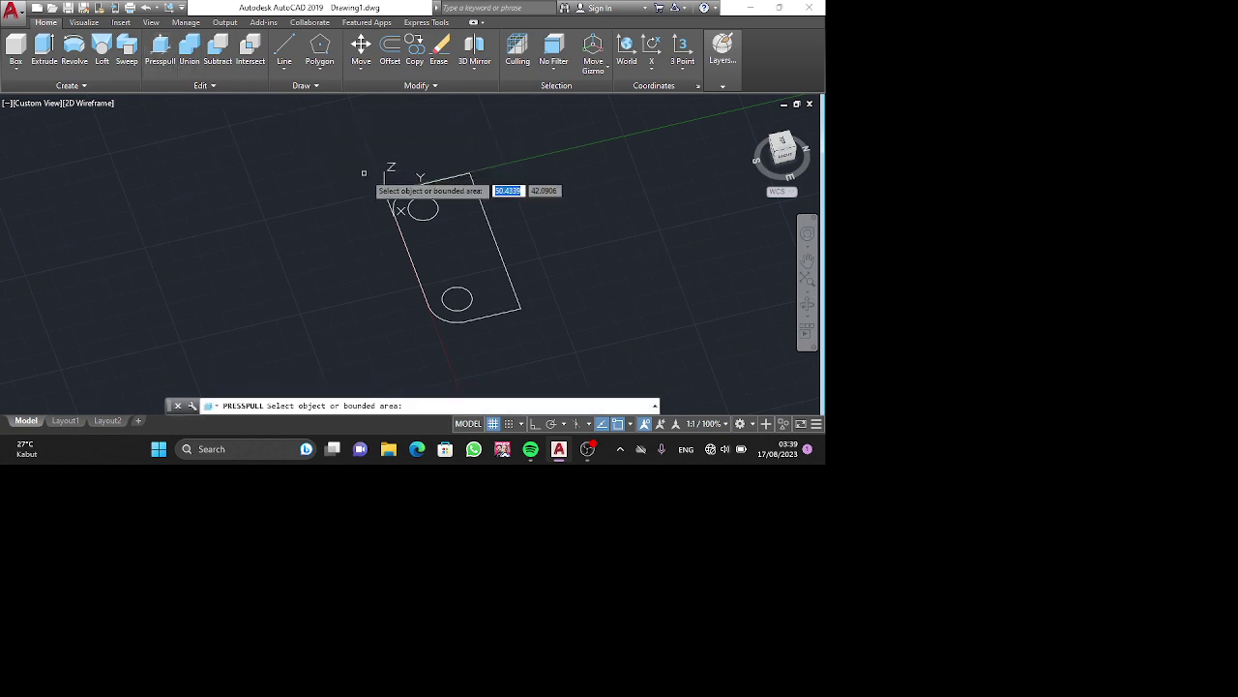
{"action": "left_click", "coordinate": [443, 241]}
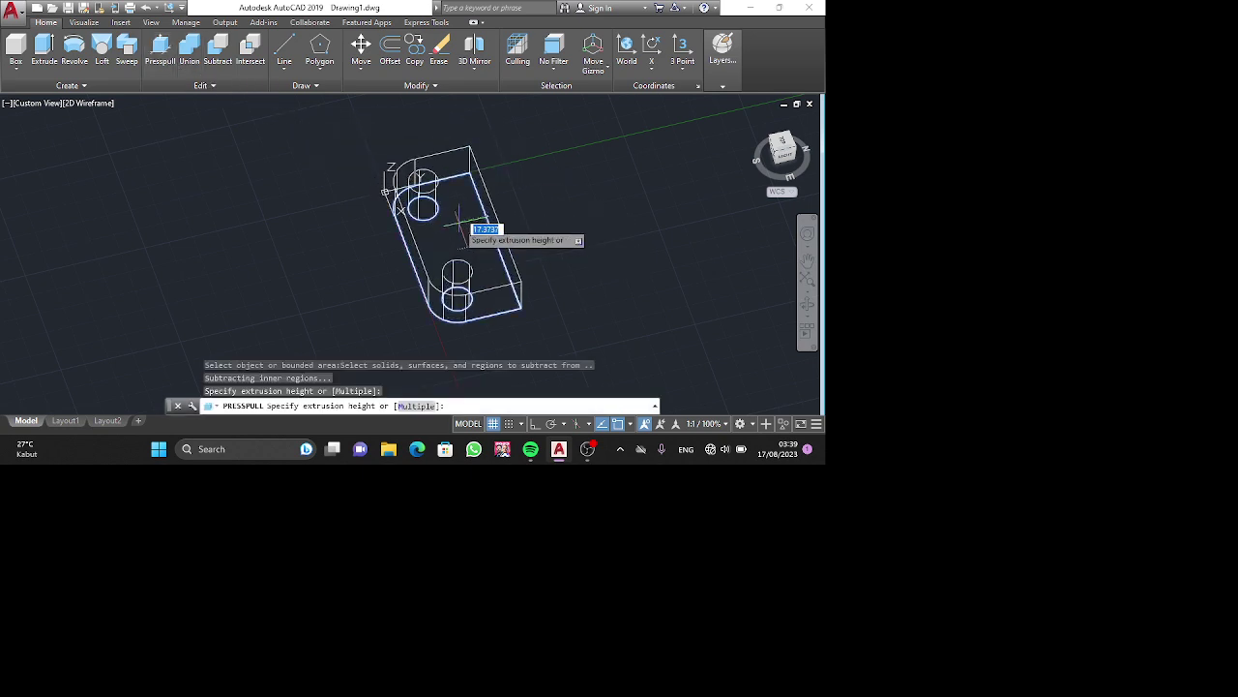
{"action": "type", "text": "10"}
{"action": "key", "text": "Return"}
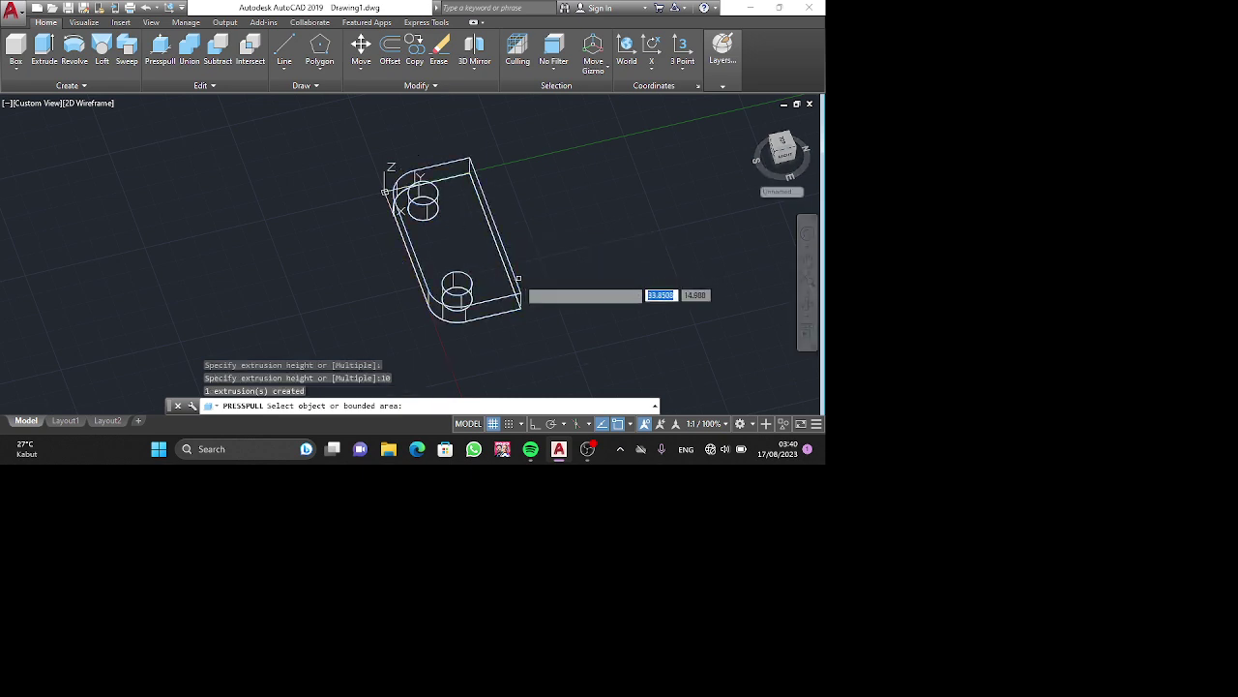
{"action": "key", "text": "Return"}
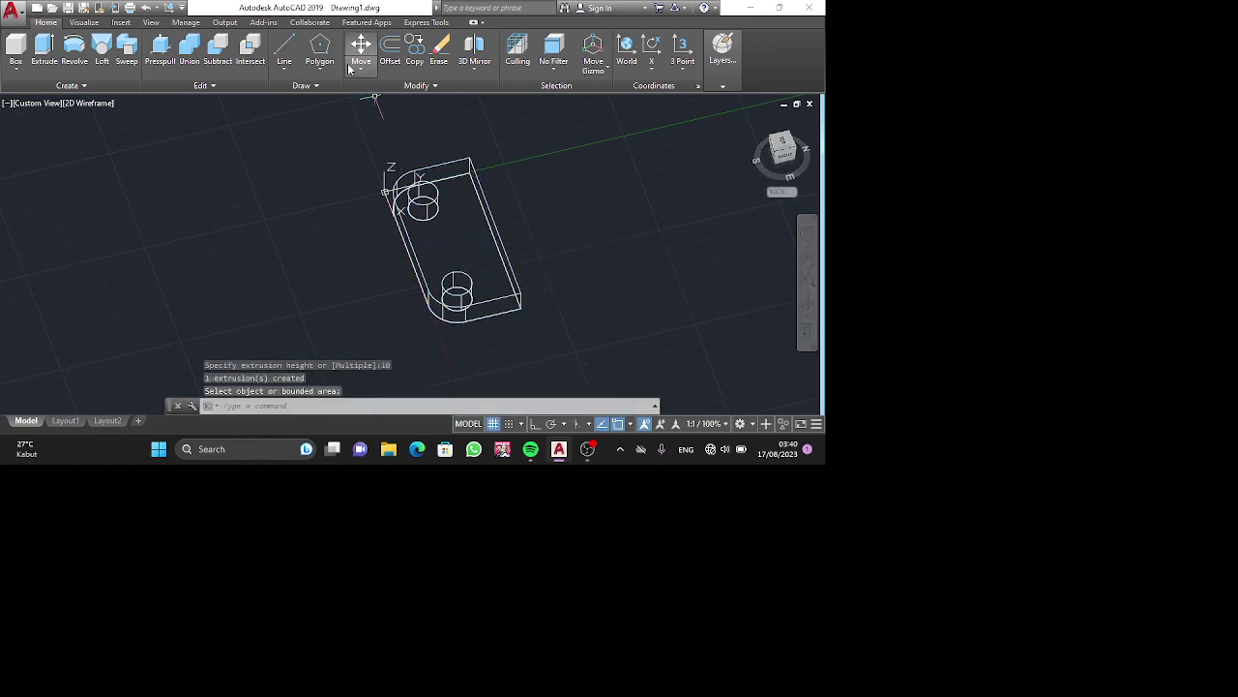
Start a line at the upper square corner of the plate, at the far end along the X axis.
{"action": "left_click", "coordinate": [284, 48]}
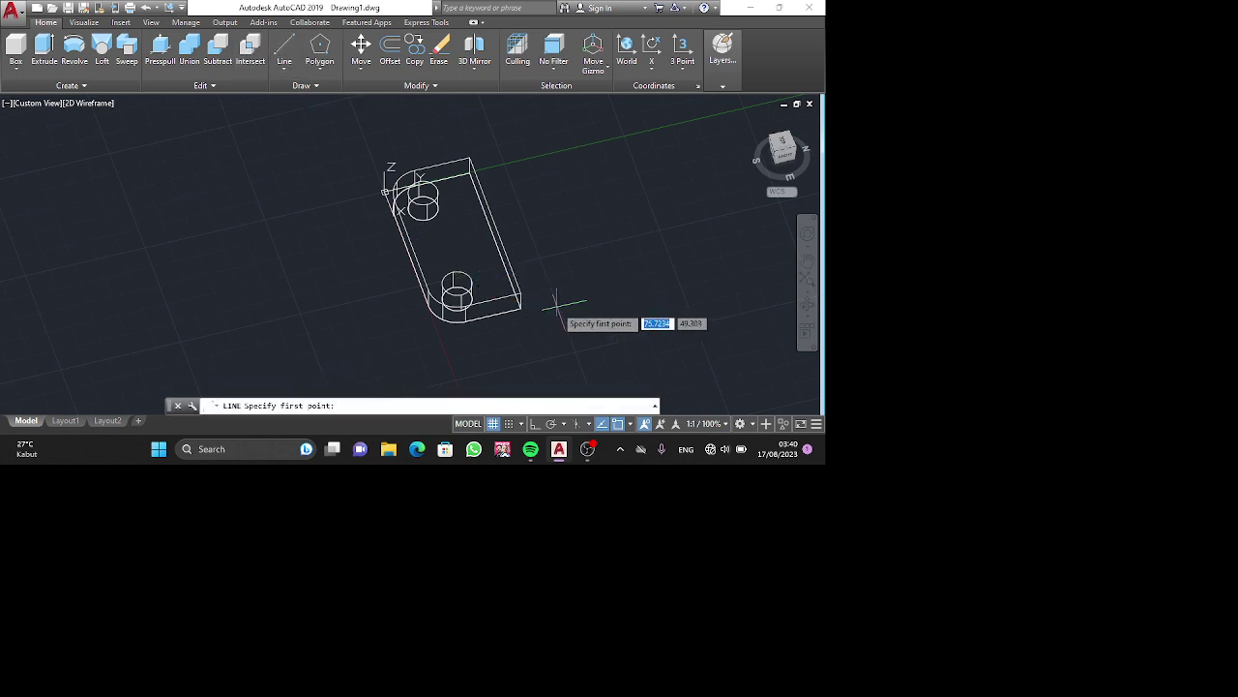
{"action": "middle_click_drag", "start_coordinate": [561, 299], "coordinate": [553, 272], "text": "shift"}
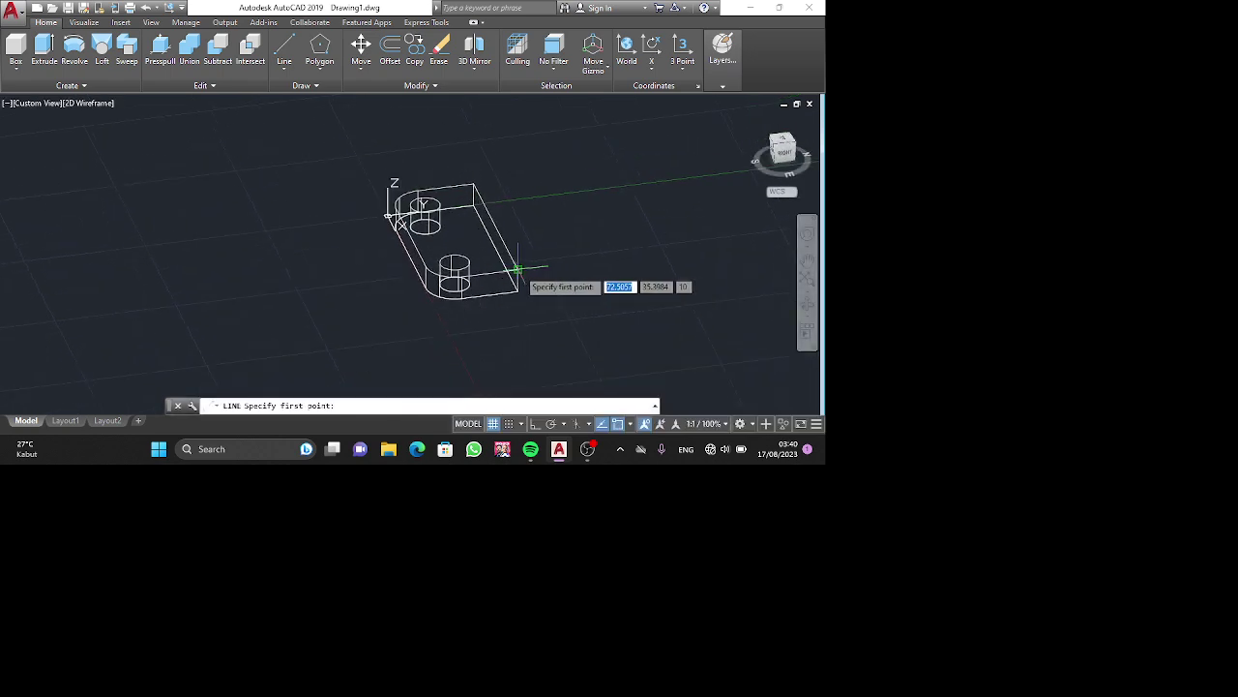
{"action": "left_click", "coordinate": [518, 269]}
{"action": "type", "text": "5"}
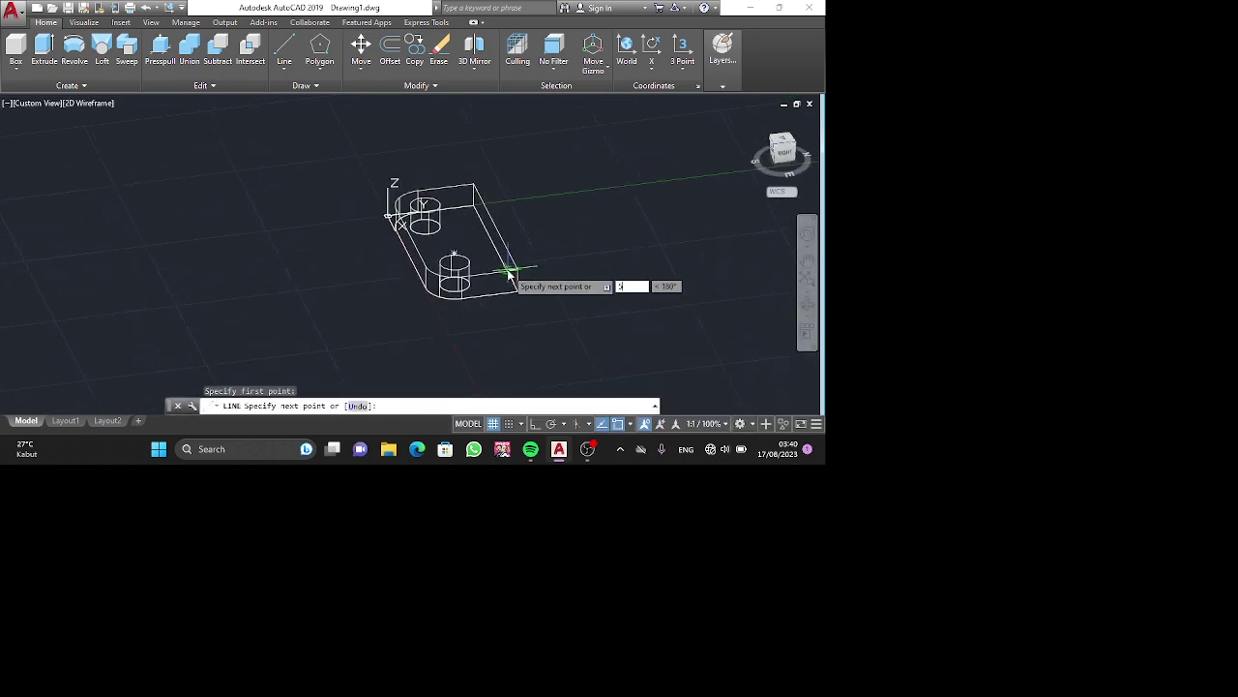
{"action": "key", "text": "Return"}
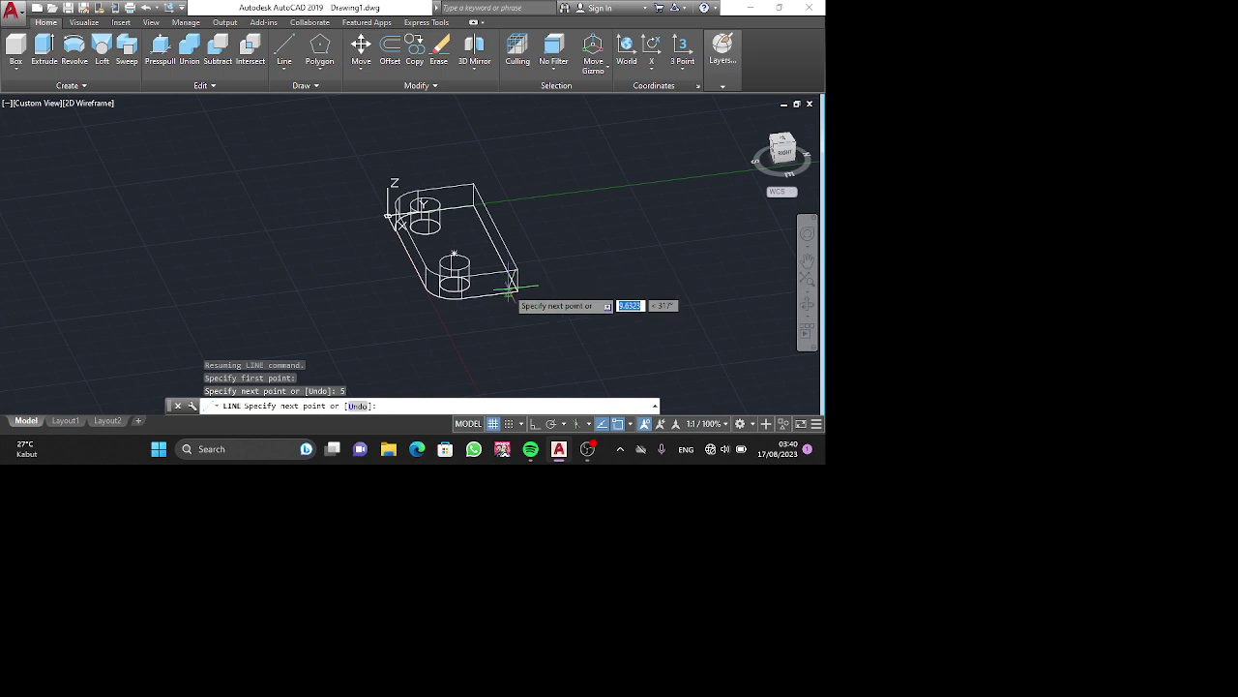
{"action": "scroll", "coordinate": [518, 291], "scroll_direction": "up", "scroll_amount": 5}
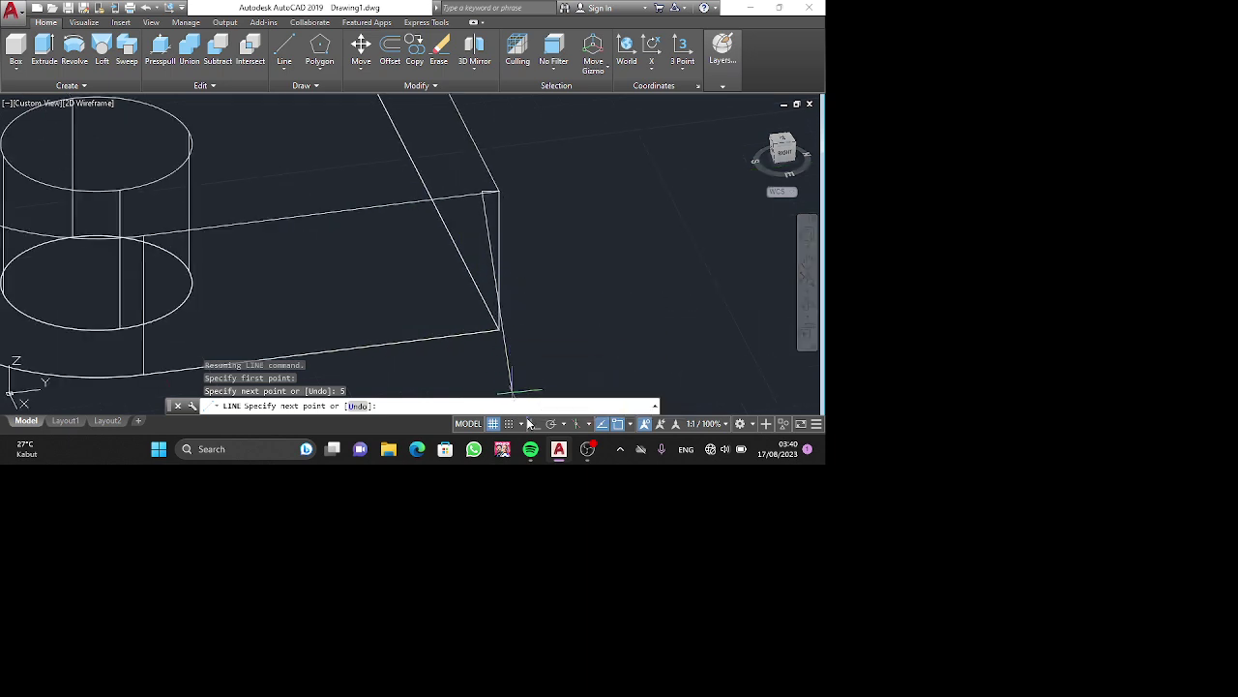
{"action": "key", "text": "ctrl+z"}
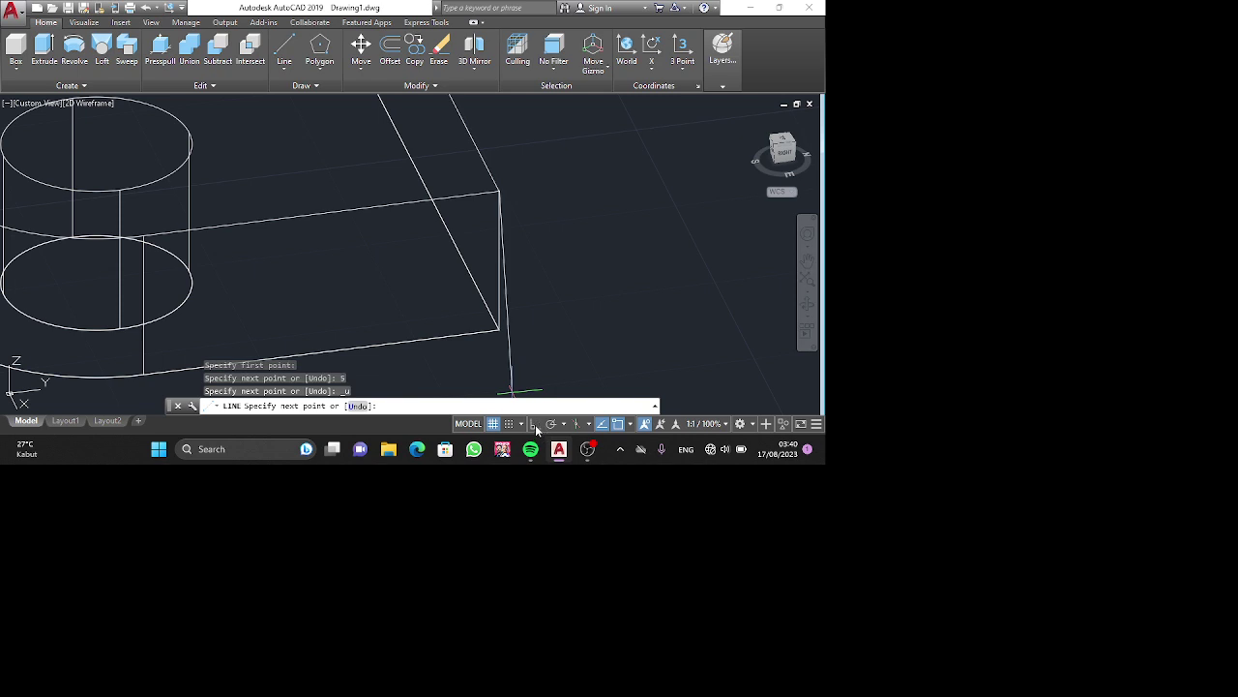
Turn on Ortho and outline a notch on the end face: 5 inward, 4 down, and back to the vertical edge.
{"action": "left_click", "coordinate": [535, 424]}
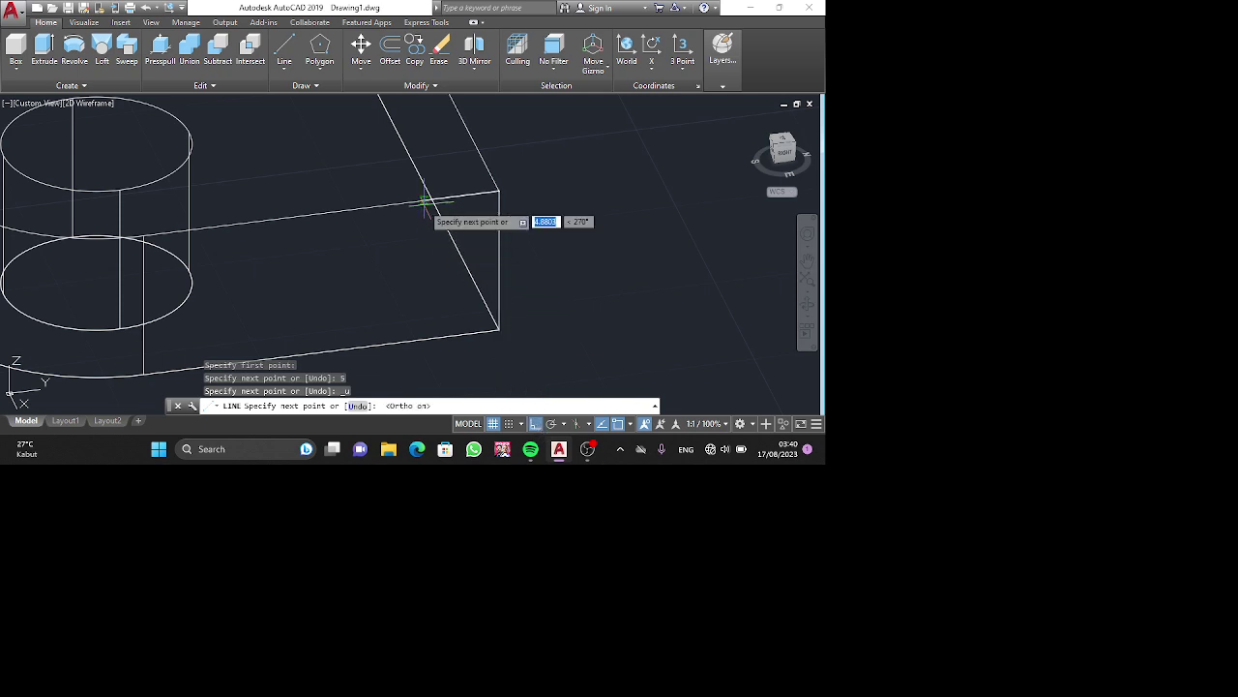
{"action": "type", "text": "5"}
{"action": "key", "text": "Return"}
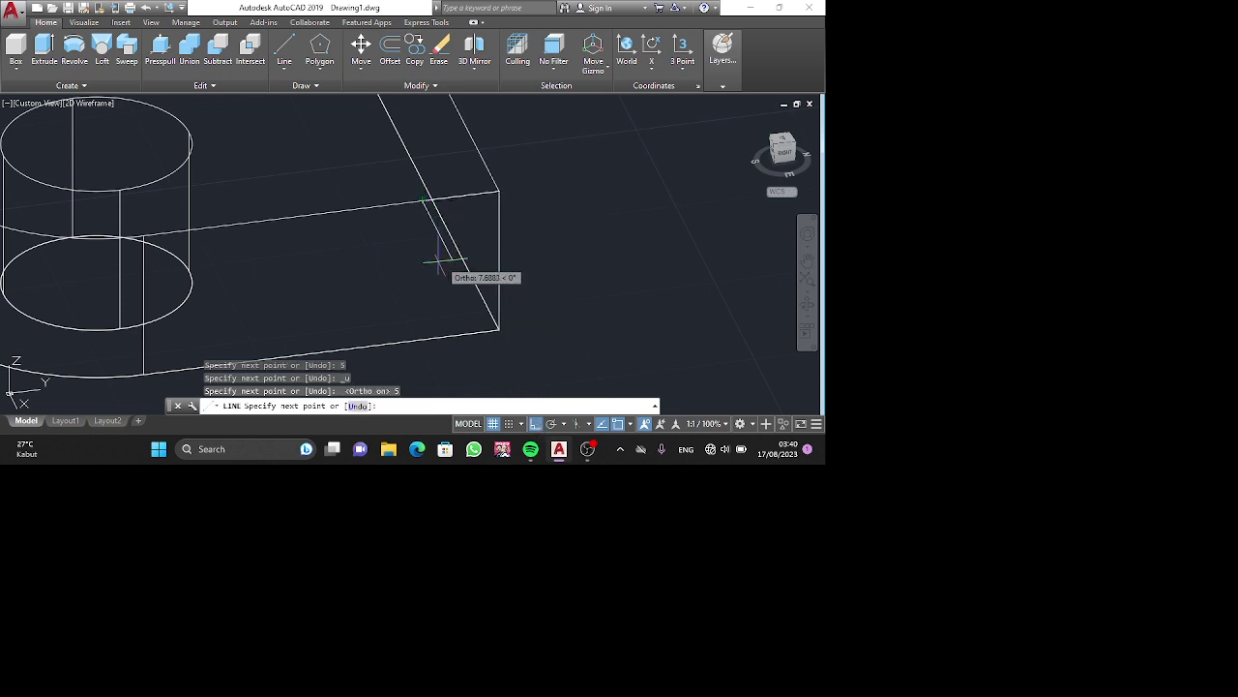
{"action": "type", "text": "4"}
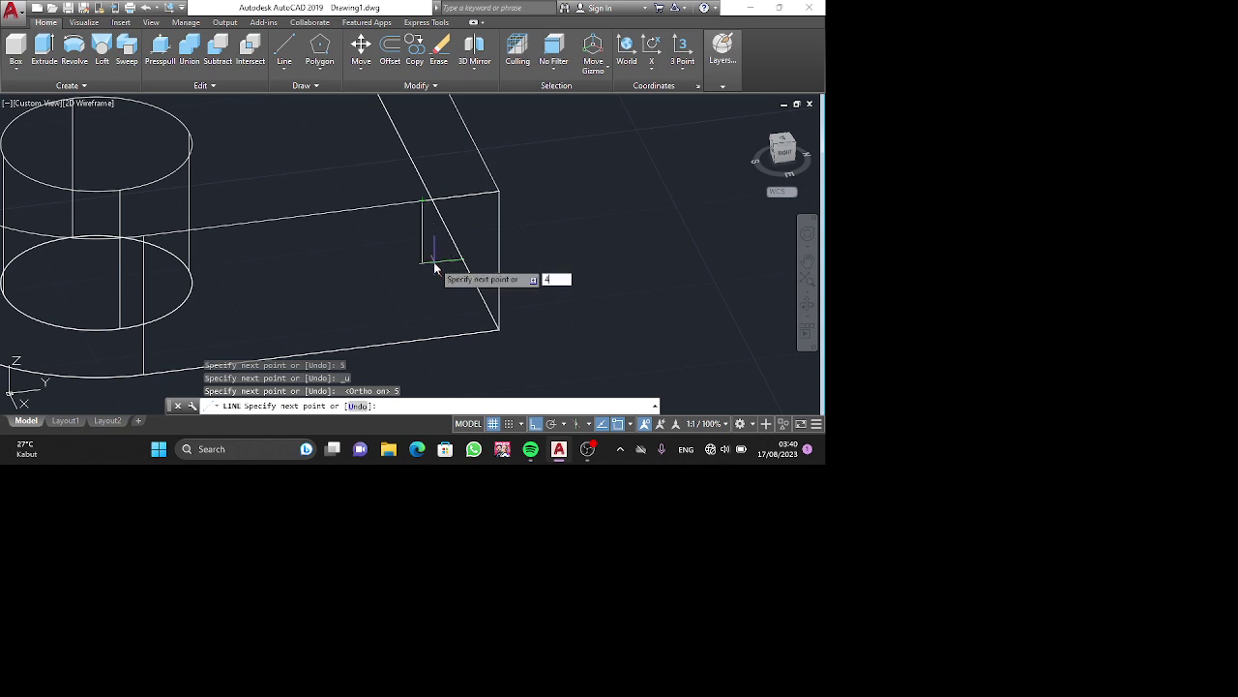
{"action": "key", "text": "Return"}
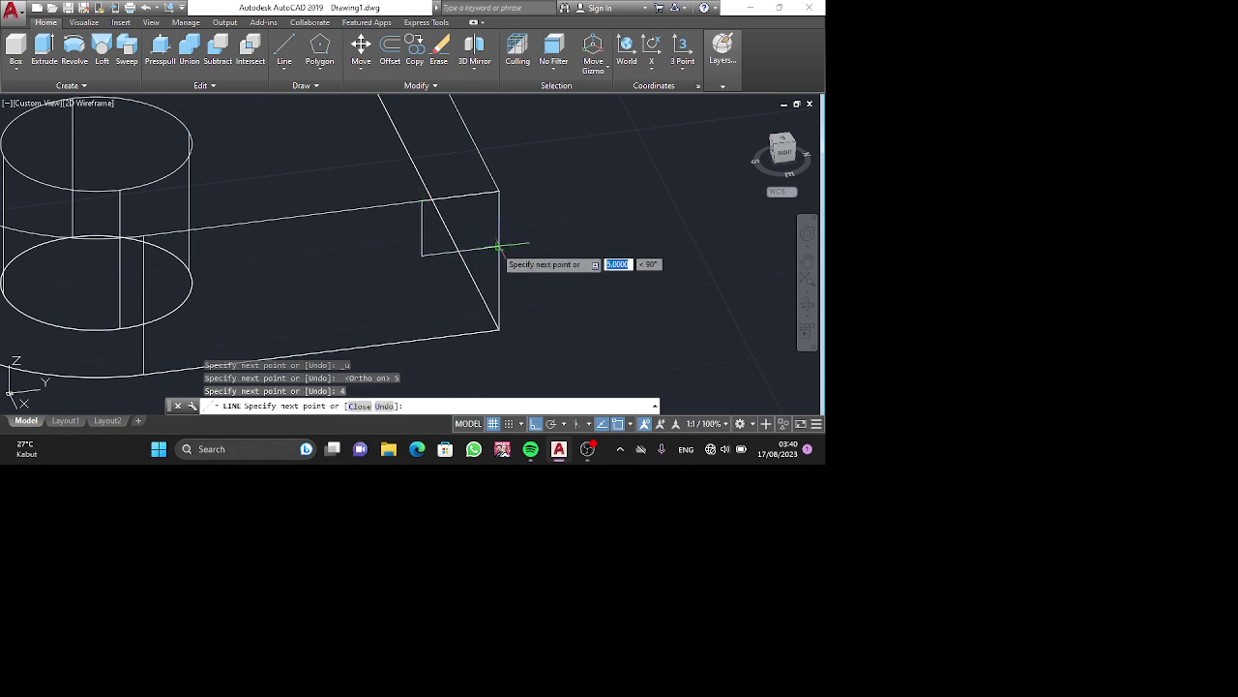
{"action": "left_click", "coordinate": [499, 246]}
{"action": "key", "text": "Escape"}
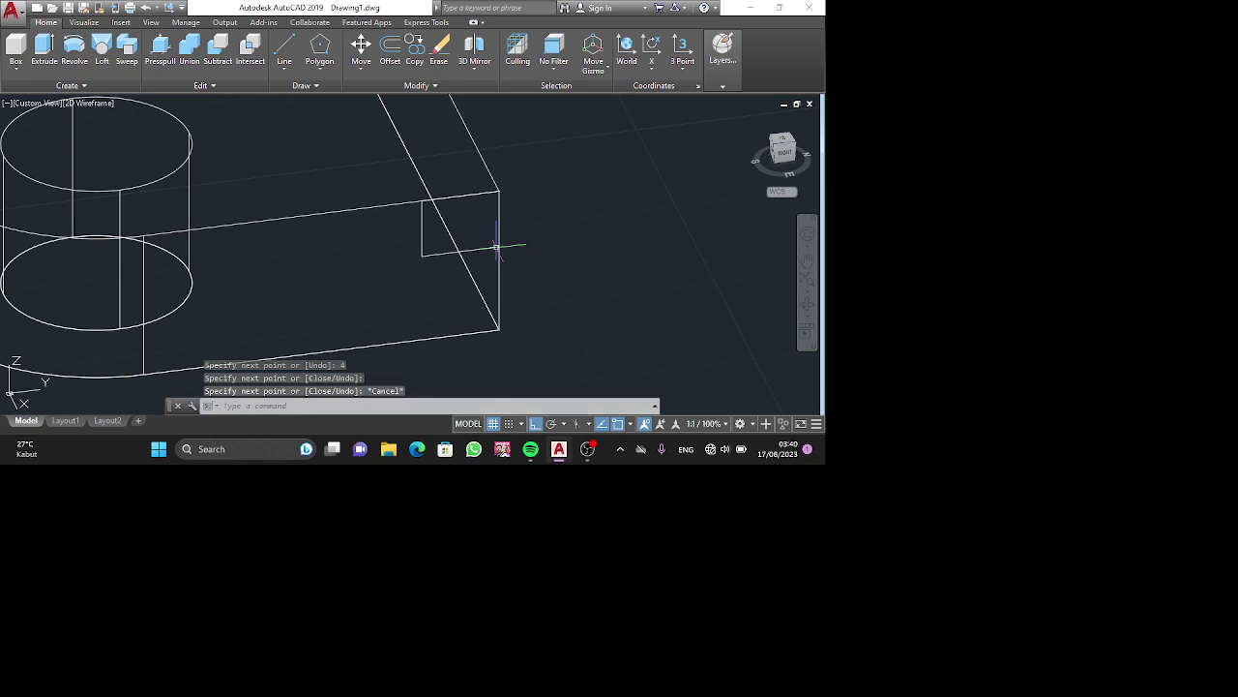
Presspull the 5 by 4 notch area through the plate's full length to cut a step along the long straight edge.
{"action": "left_click", "coordinate": [160, 48]}
{"action": "scroll", "coordinate": [437, 176], "scroll_direction": "down", "scroll_amount": 2}
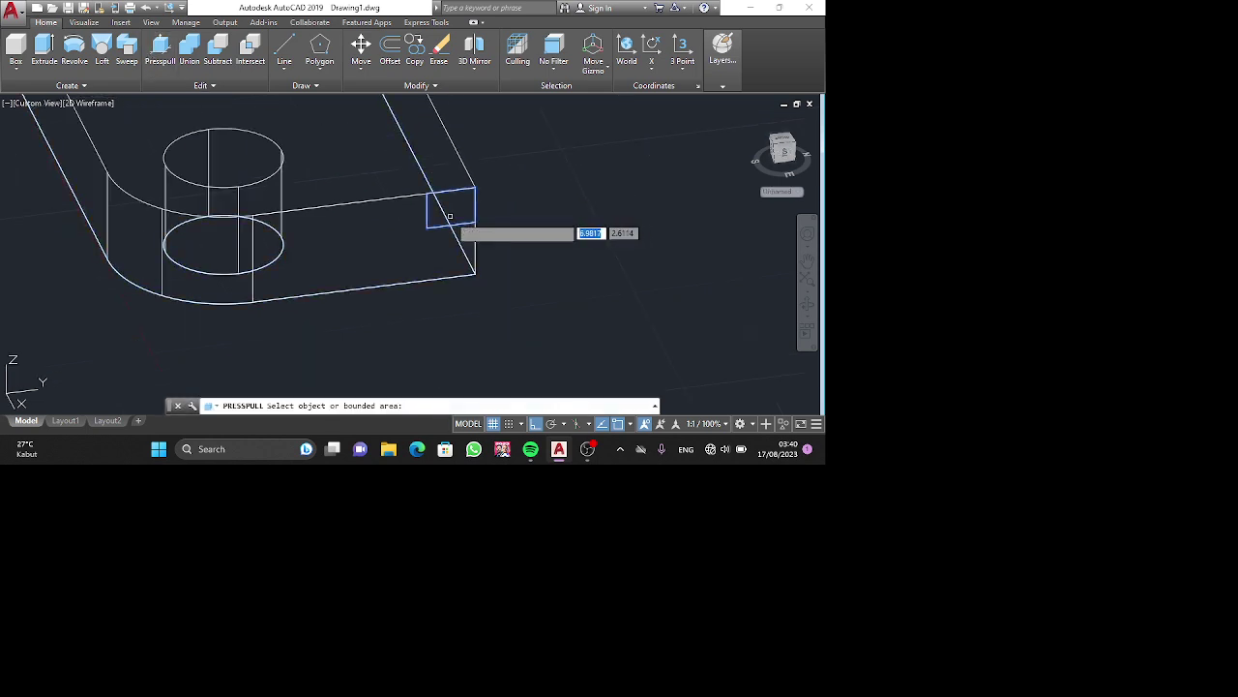
{"action": "left_click", "coordinate": [447, 217]}
{"action": "middle_click_drag", "start_coordinate": [447, 217], "coordinate": [447, 360], "text": "shift"}
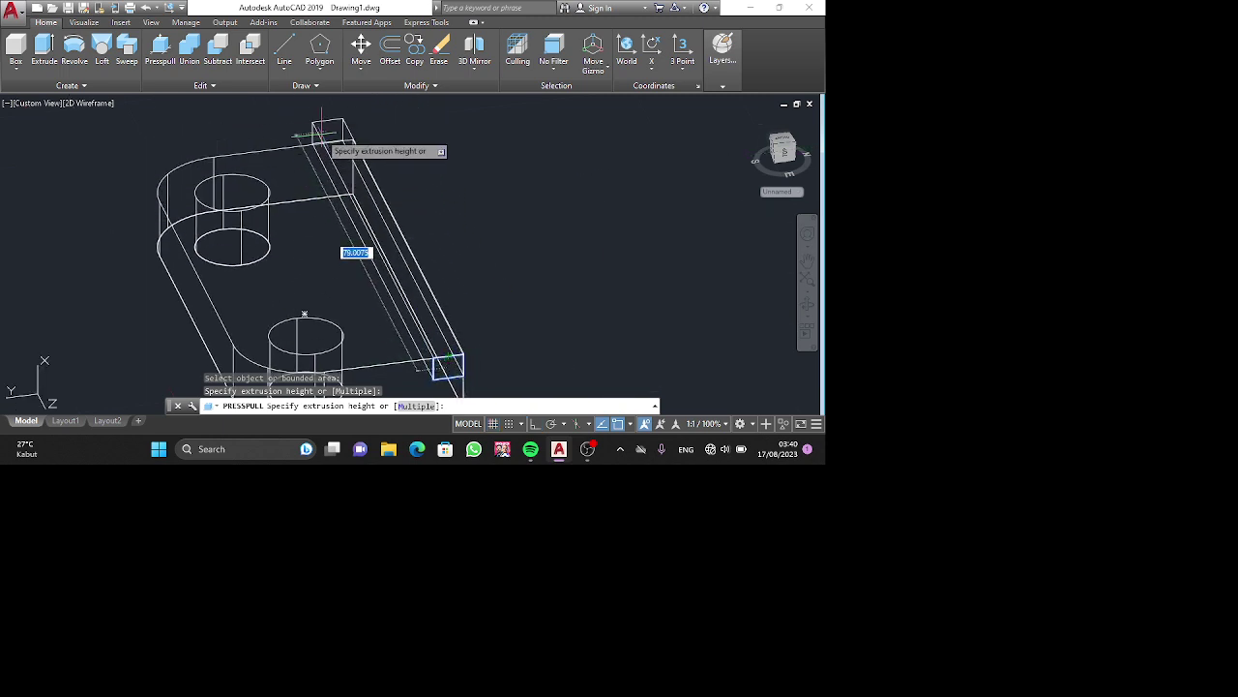
{"action": "left_click", "coordinate": [325, 137]}
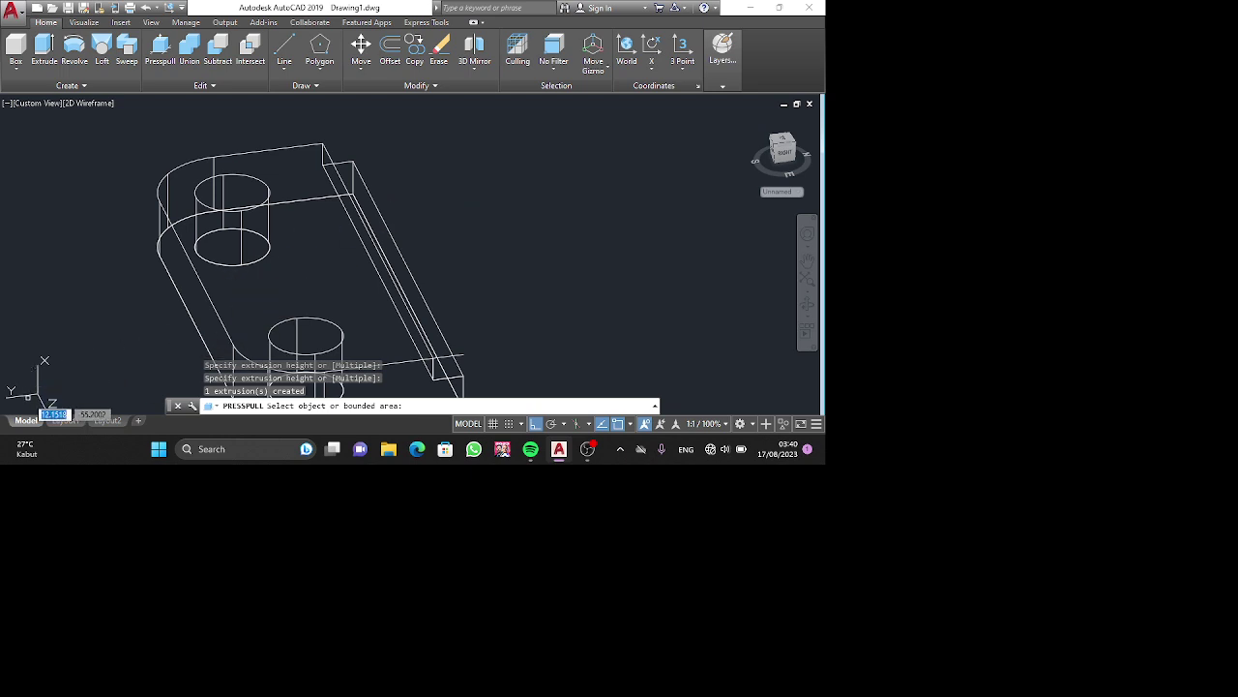
{"action": "key", "text": "Escape"}
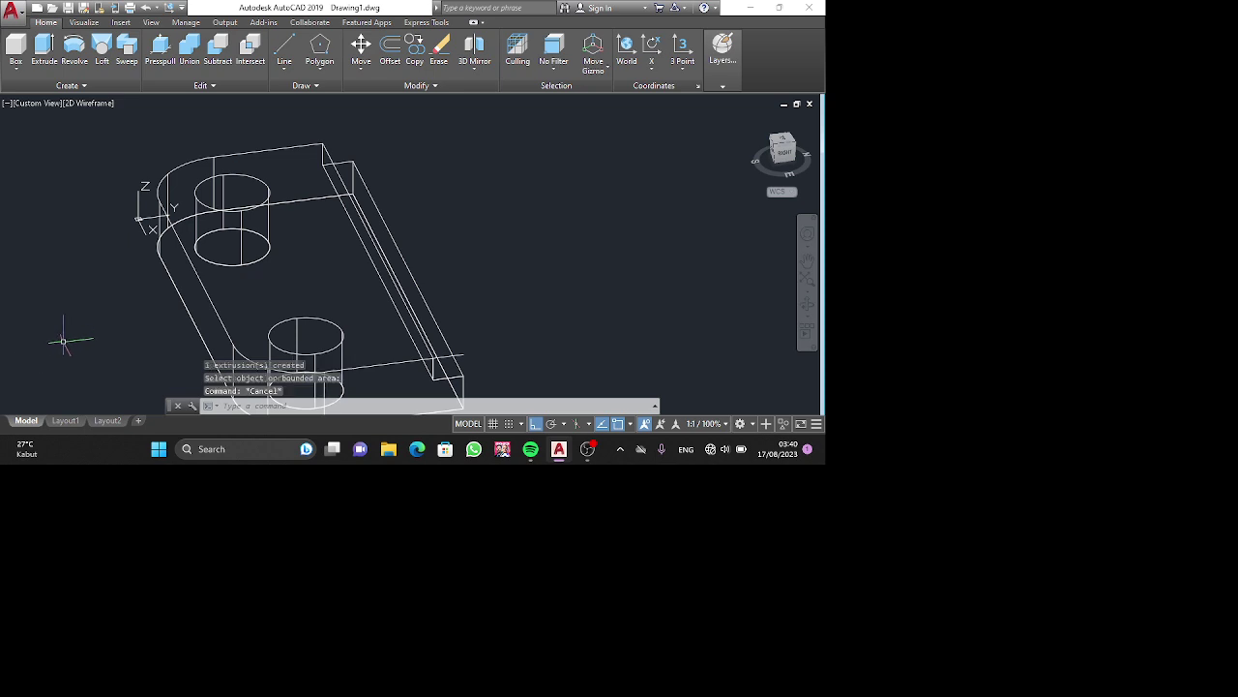
Align the UCS to the horizontal ledge face of the cut step using the Face option and accept the orientation.
{"action": "left_click", "coordinate": [682, 65]}
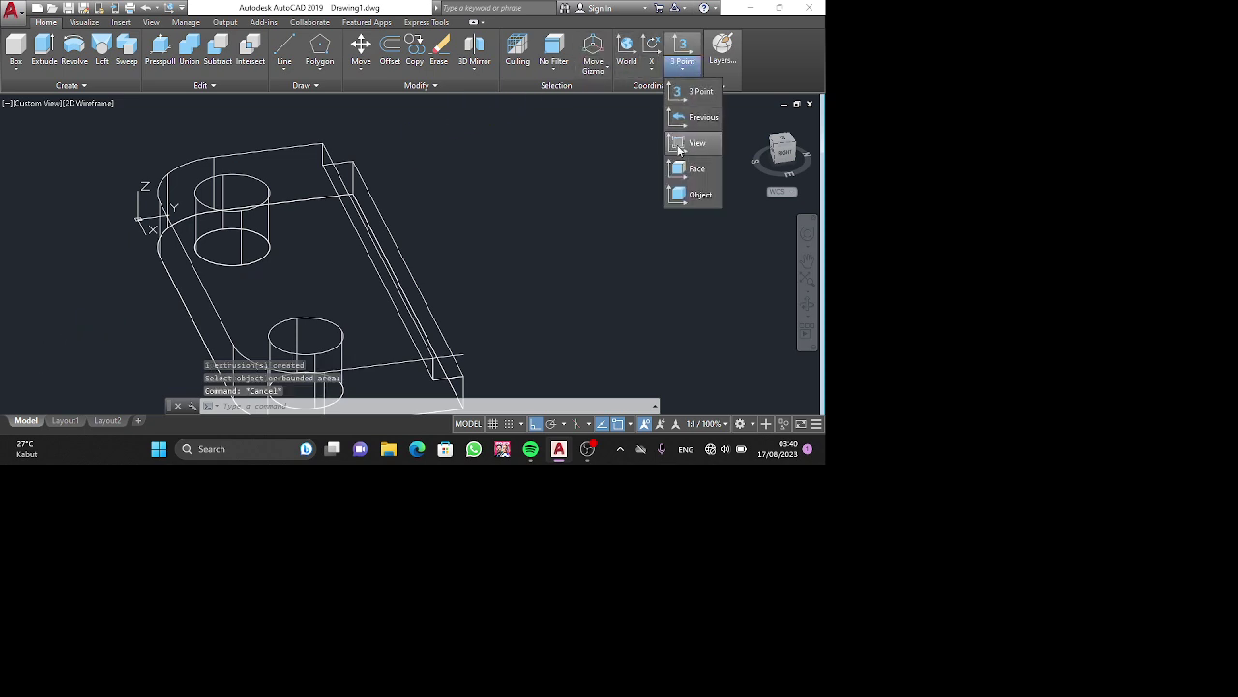
{"action": "left_click", "coordinate": [680, 170]}
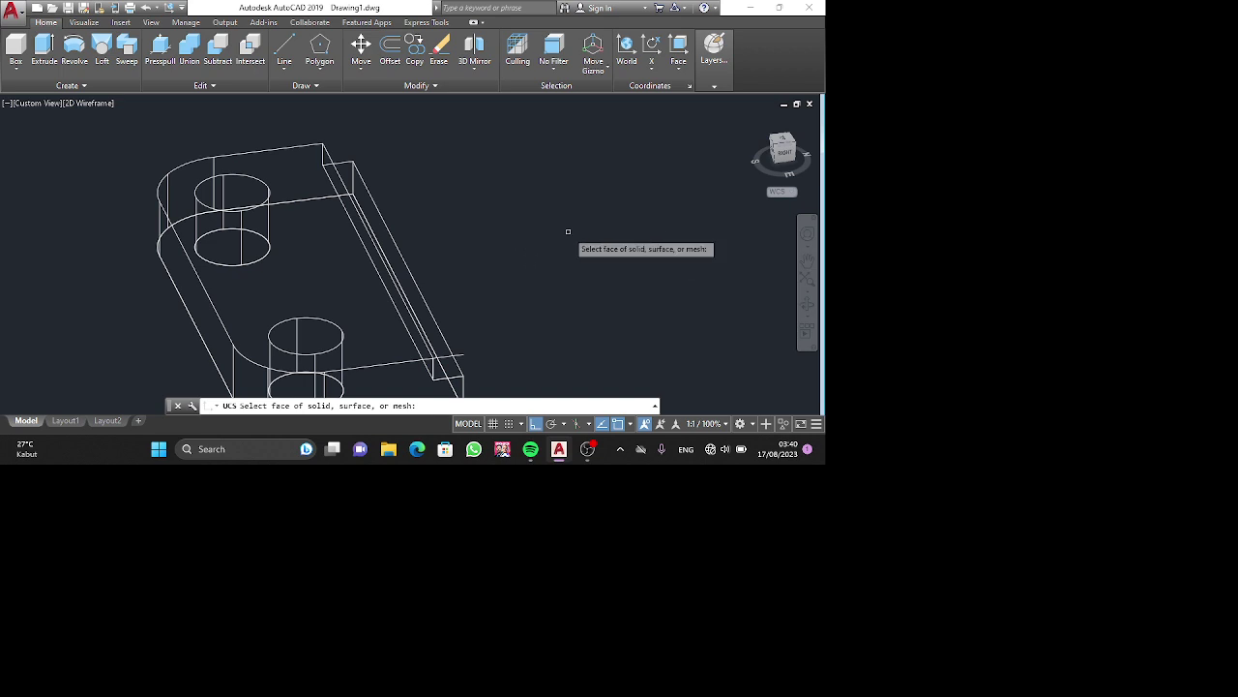
{"action": "middle_click_drag", "start_coordinate": [580, 244], "coordinate": [543, 237], "text": "shift"}
{"action": "left_click", "coordinate": [709, 83]}
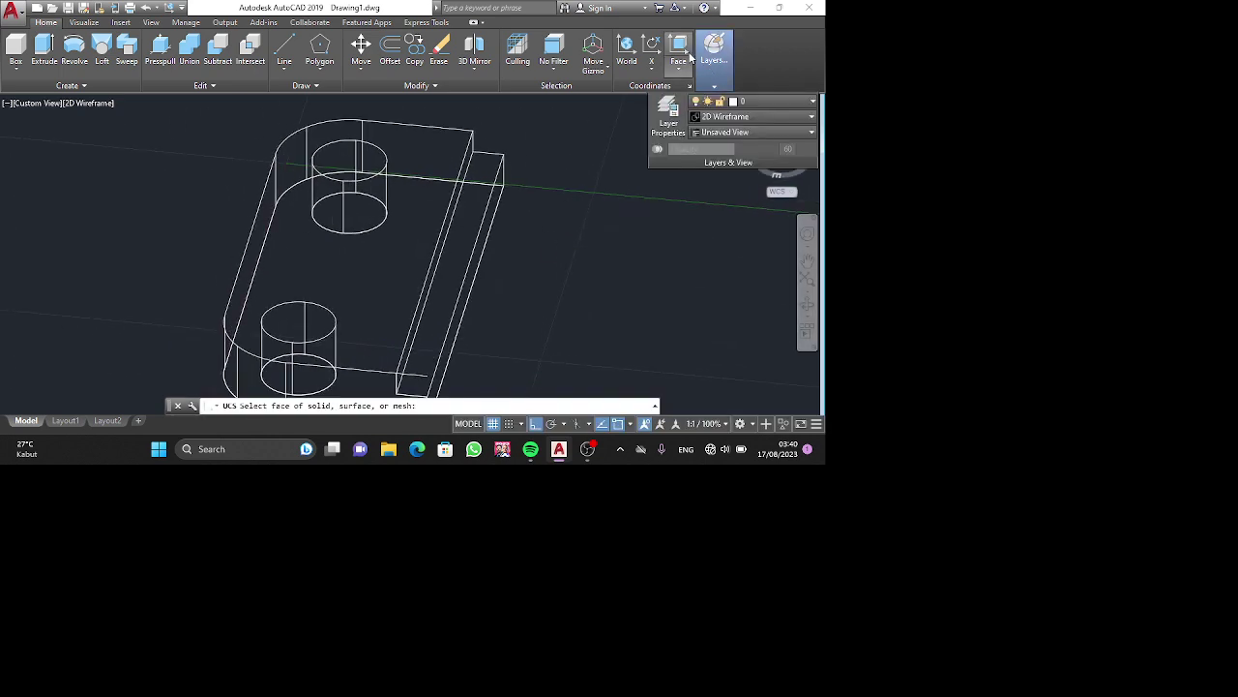
{"action": "left_click", "coordinate": [440, 267]}
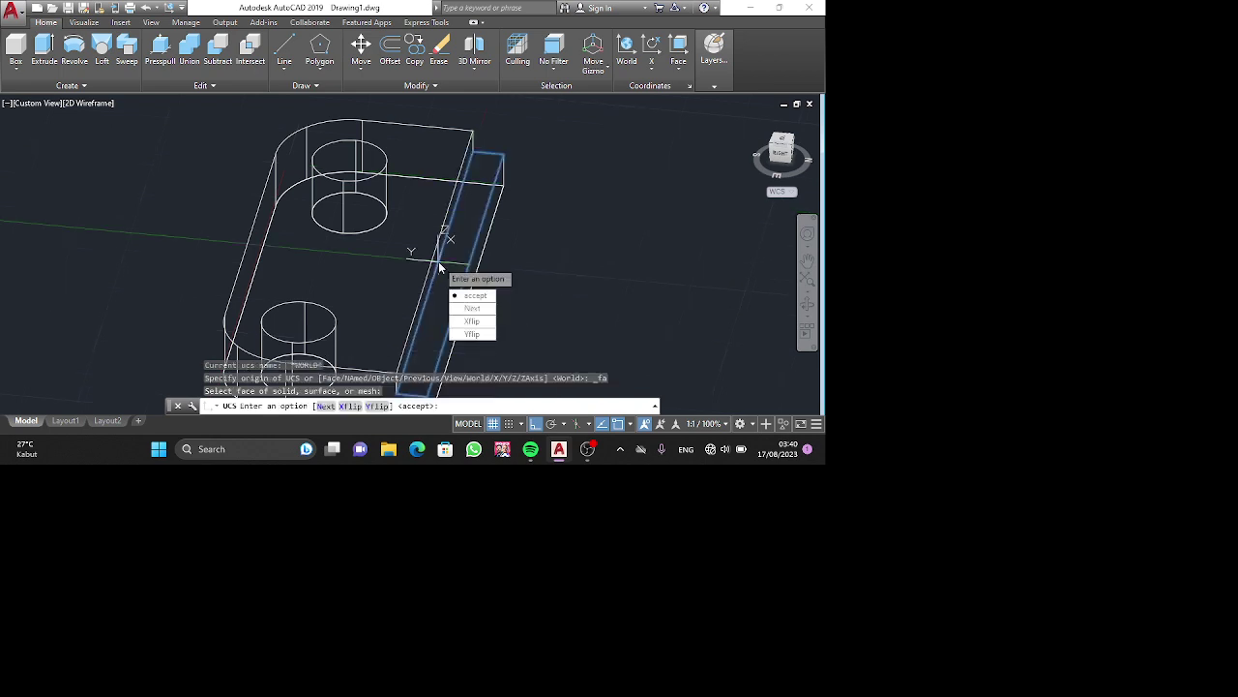
{"action": "key", "text": "Return"}
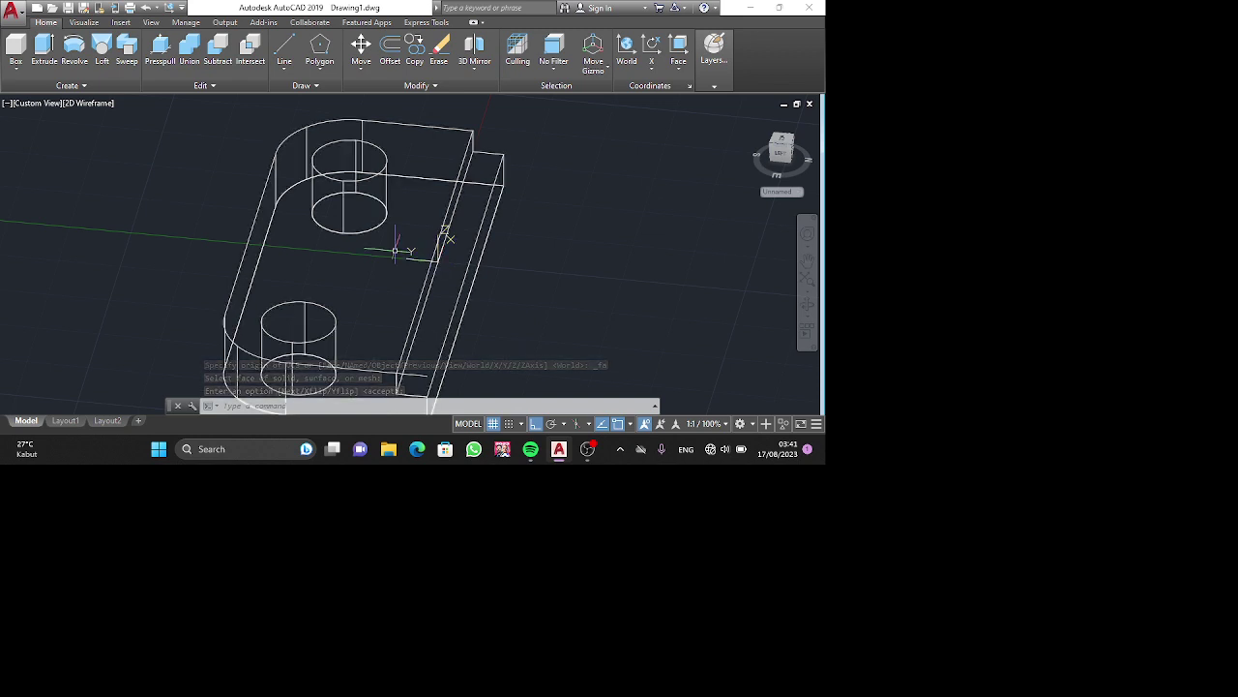
Try to draw a line from the midpoint of the step's upper long edge, 15 along the edge and 50 upward.
{"action": "left_click", "coordinate": [284, 57]}
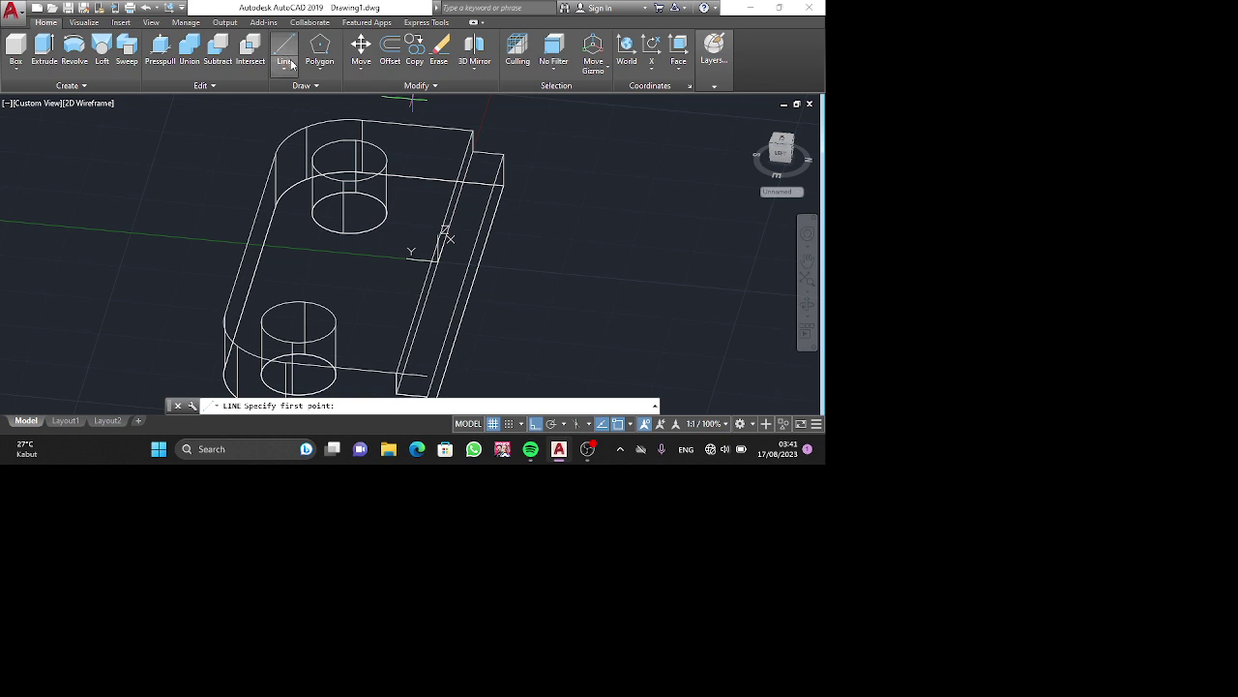
{"action": "middle_click_drag", "start_coordinate": [497, 124], "coordinate": [431, 135], "text": "shift"}
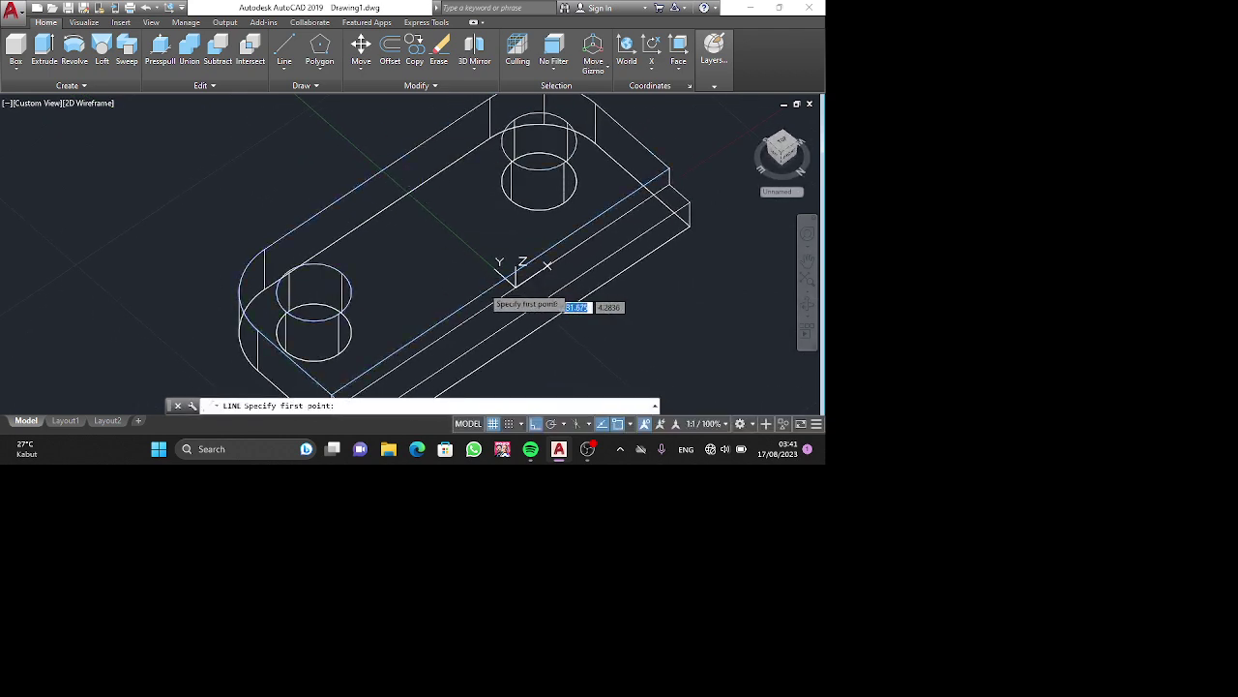
{"action": "left_click", "coordinate": [285, 50]}
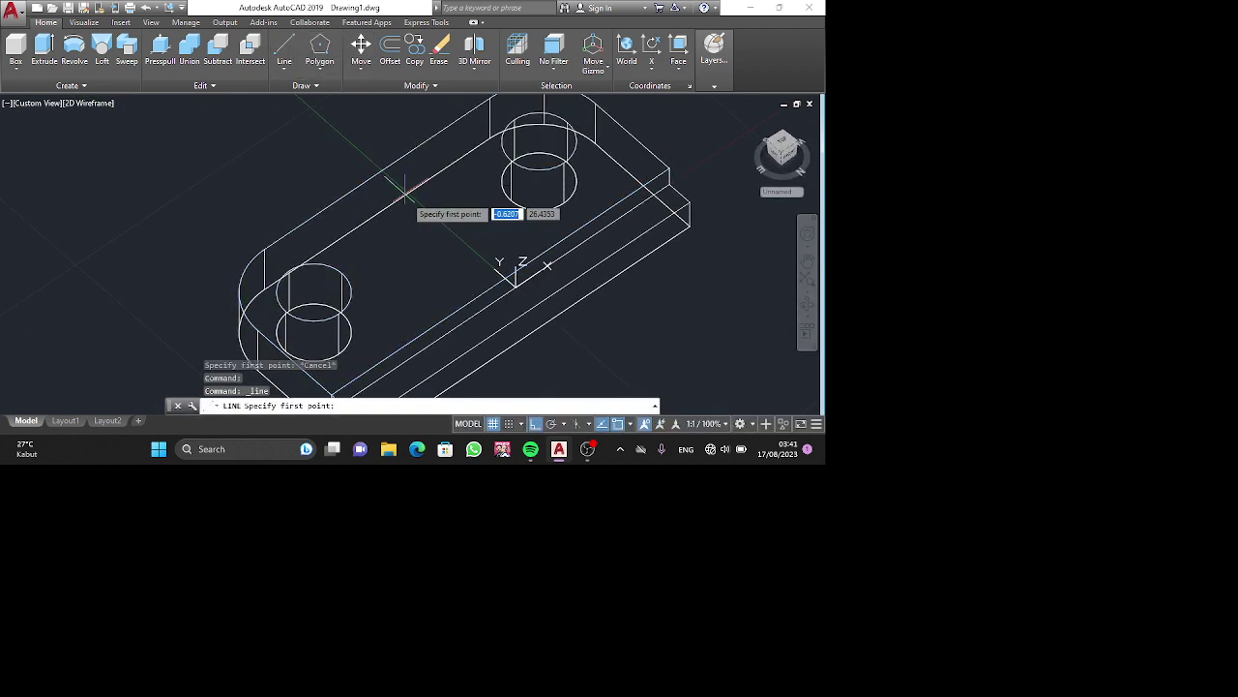
{"action": "left_click", "coordinate": [500, 281]}
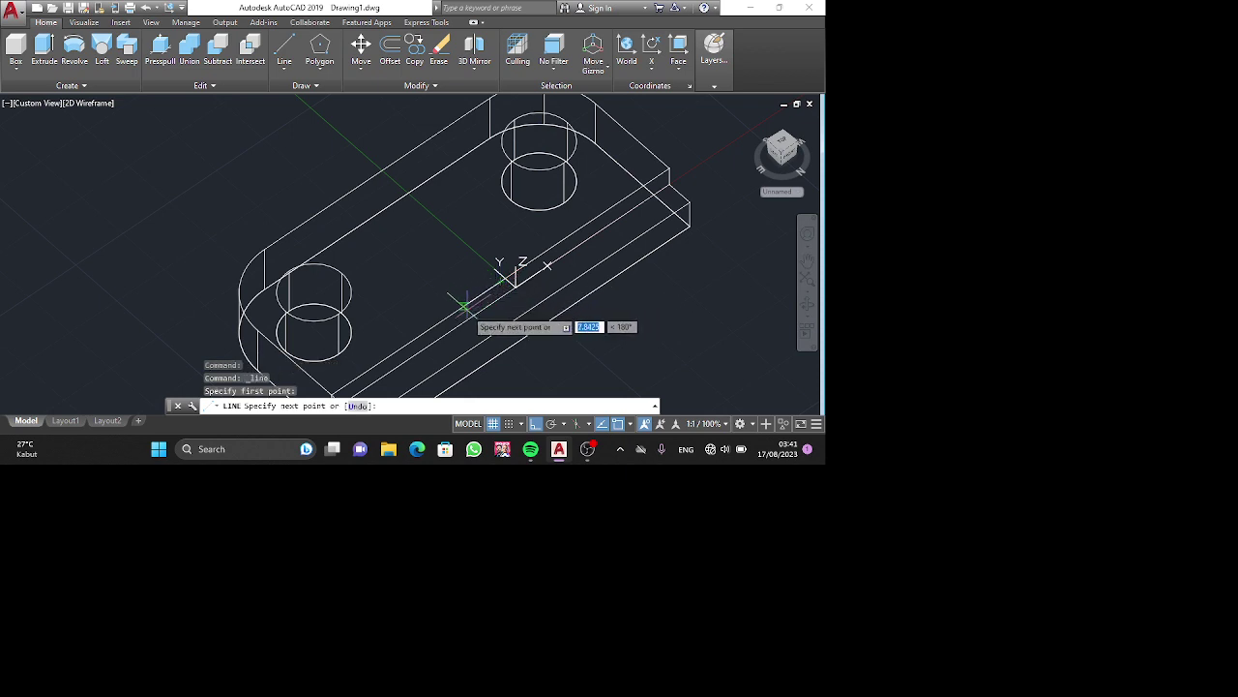
{"action": "type", "text": "1"}
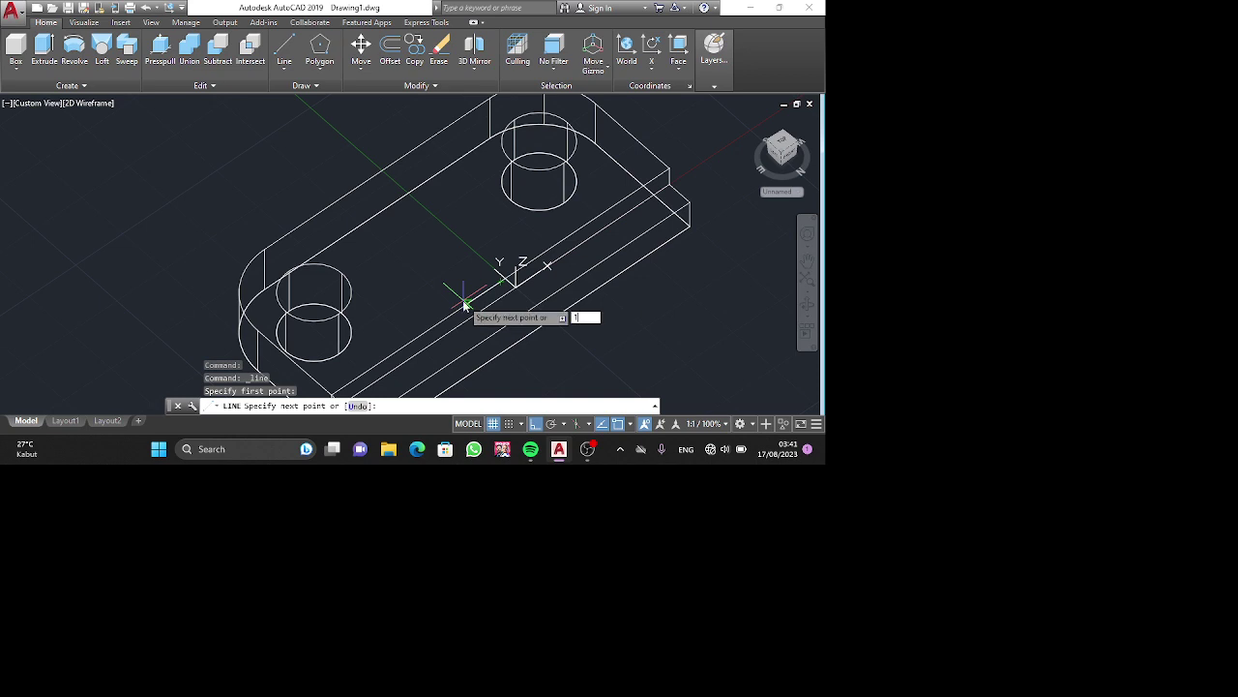
{"action": "type", "text": "5"}
{"action": "key", "text": "Return"}
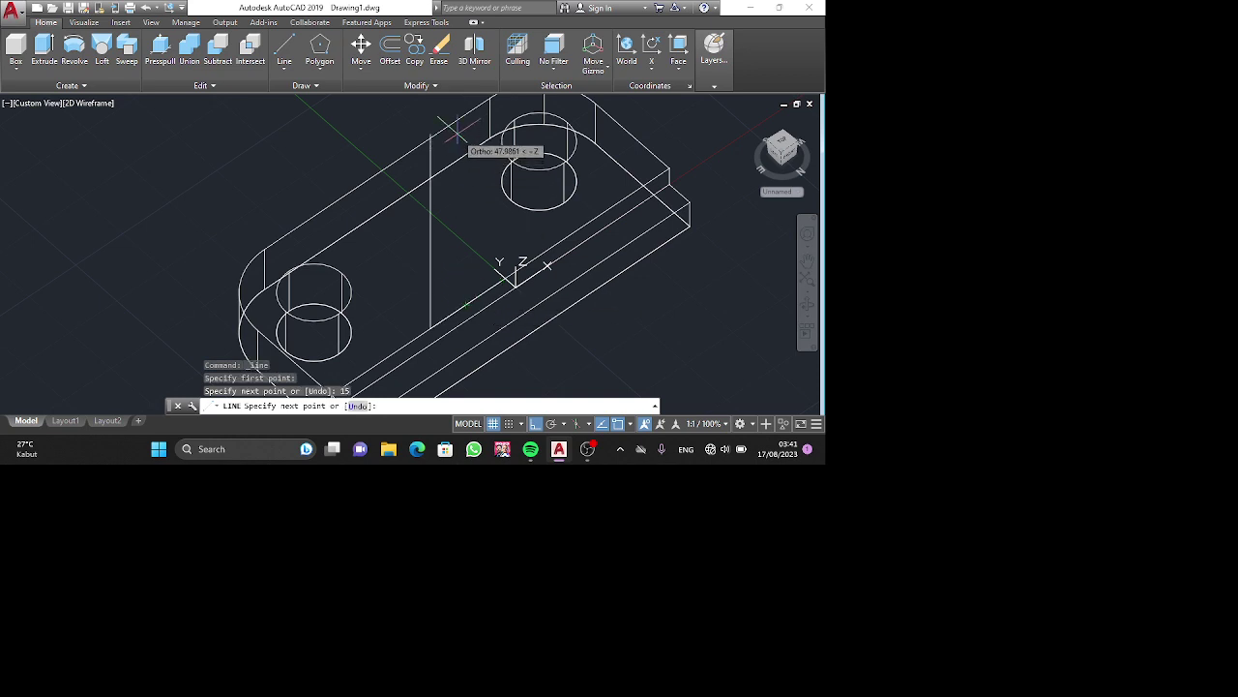
{"action": "type", "text": "1"}
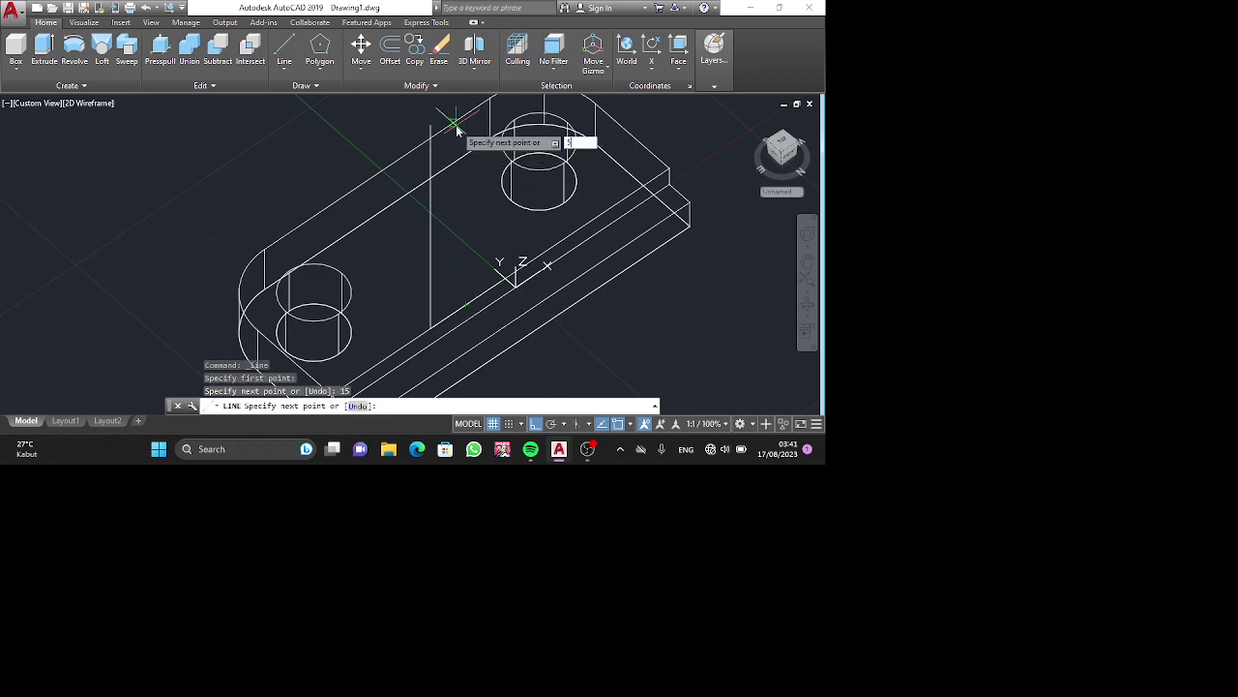
{"action": "type", "text": "0"}
{"action": "key", "text": "Return"}
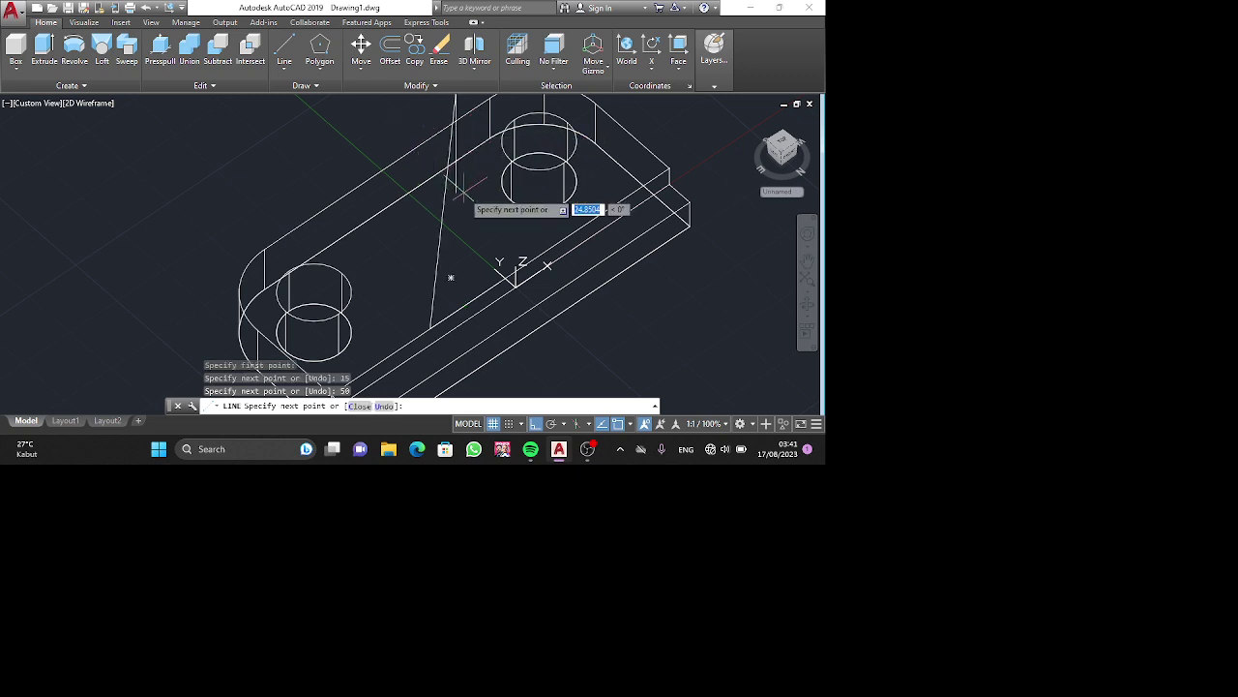
{"action": "key", "text": "Escape"}
{"action": "scroll", "coordinate": [469, 189], "scroll_direction": "down", "scroll_amount": 2}
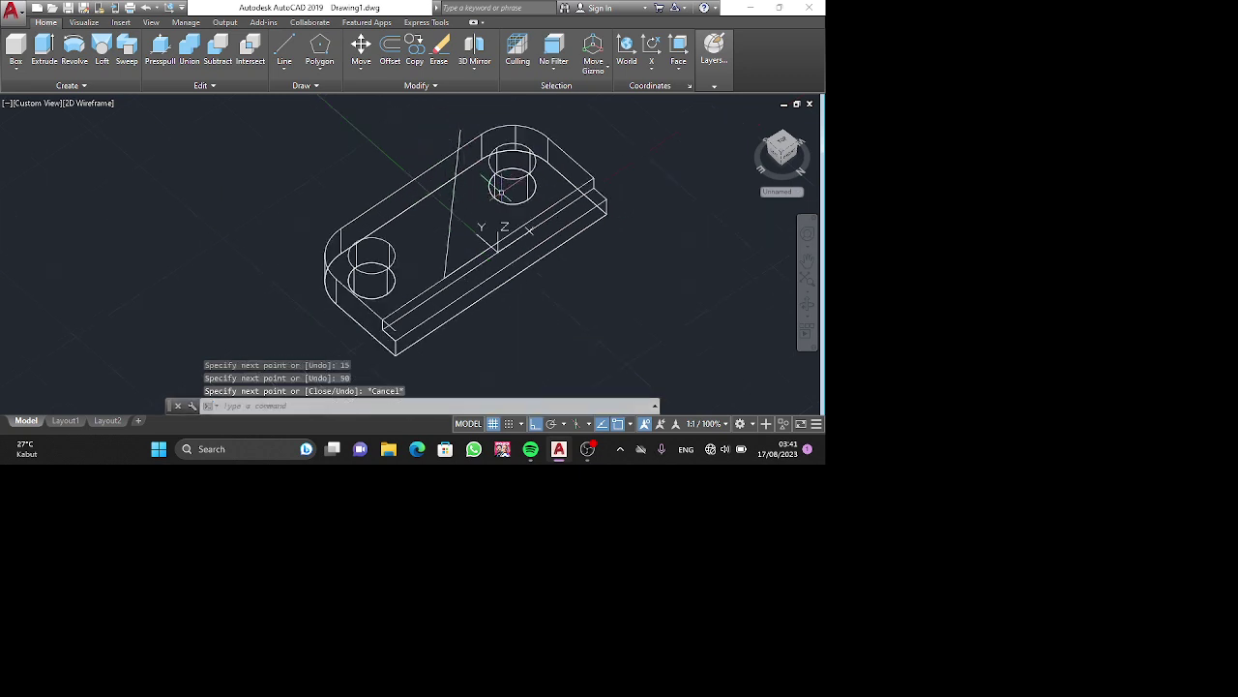
Undo the 15 and 50 line segments just drawn on the plate.
{"action": "middle_click_drag", "start_coordinate": [499, 191], "coordinate": [468, 174], "text": "shift"}
{"action": "key", "text": "ctrl+z"}
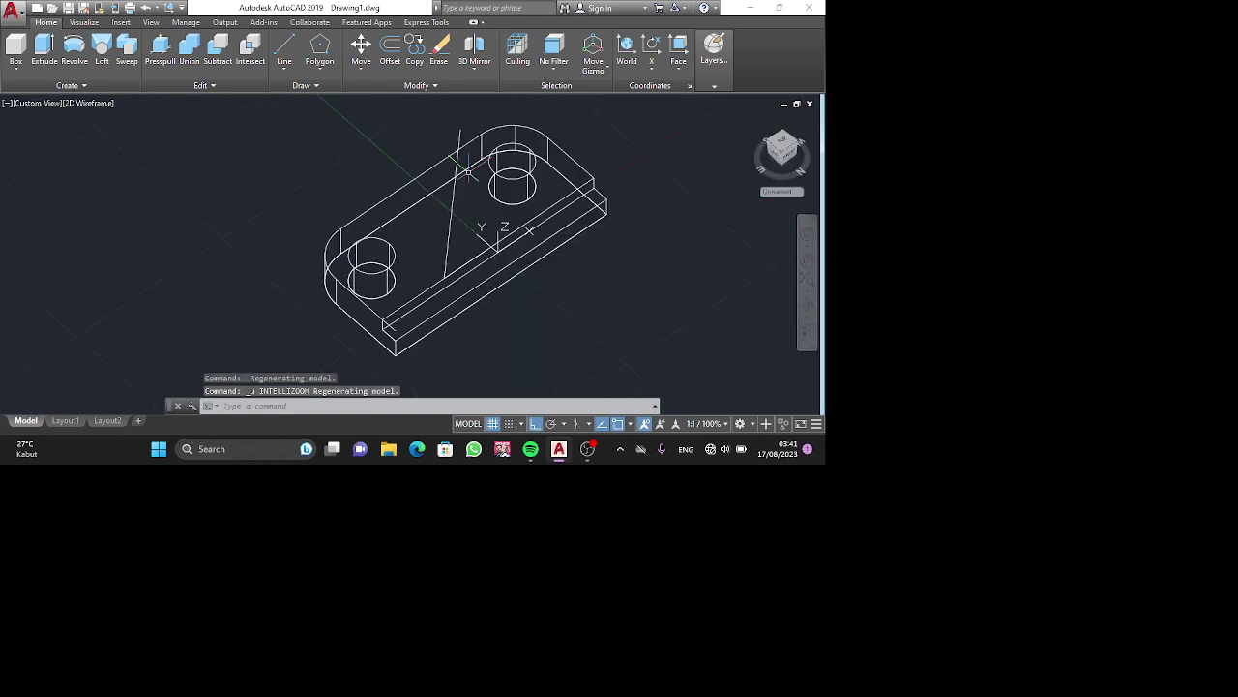
{"action": "key", "text": "ctrl+z"}
{"action": "key", "text": "ctrl+z"}
{"action": "key", "text": "ctrl+z"}
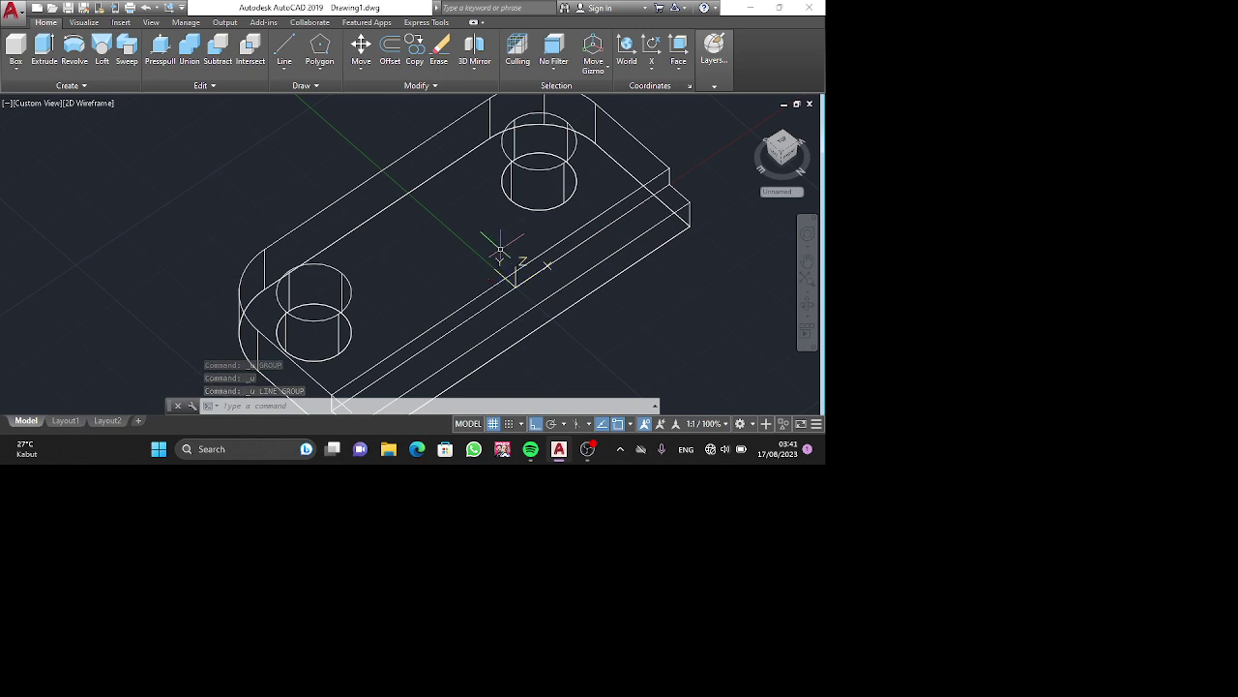
{"action": "type", "text": "l"}
{"action": "key", "text": "Return"}
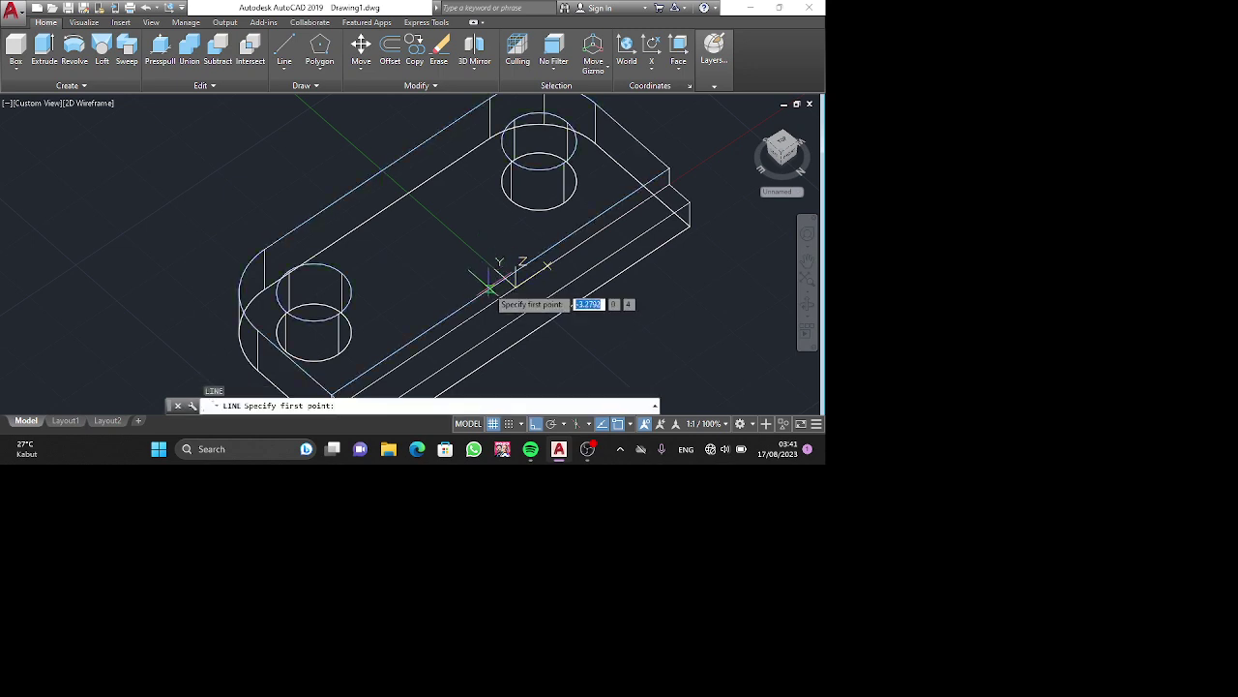
{"action": "left_click", "coordinate": [499, 278]}
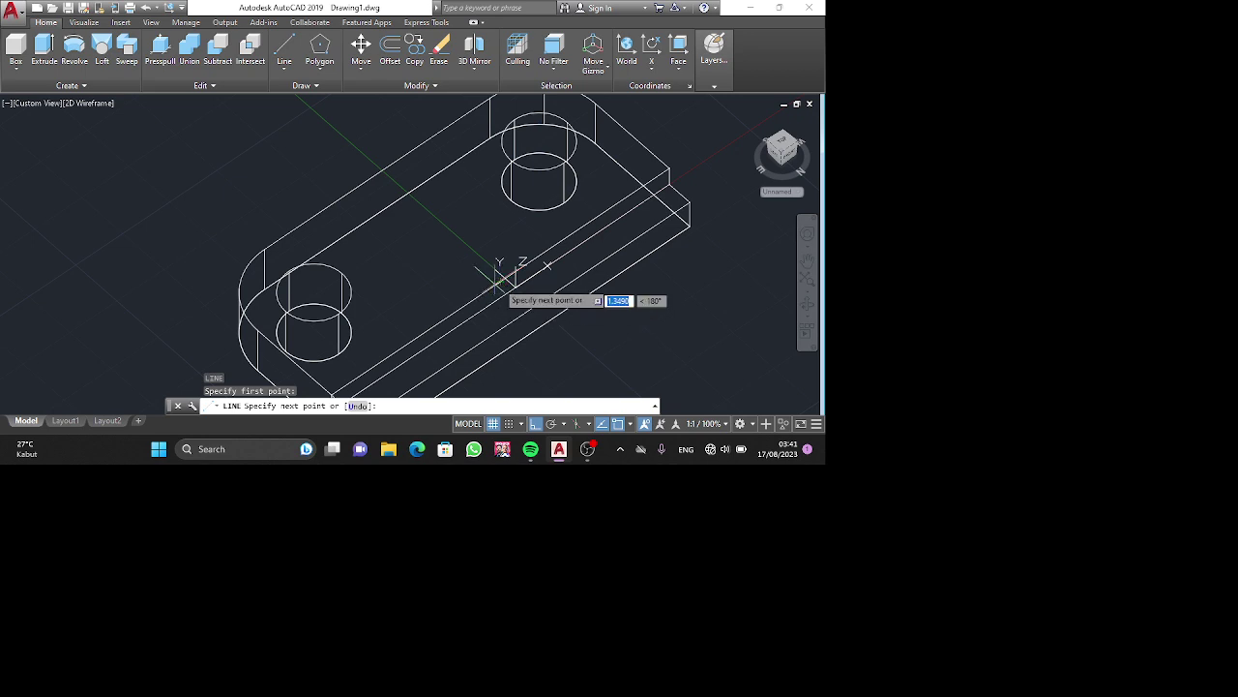
{"action": "key", "text": "Escape"}
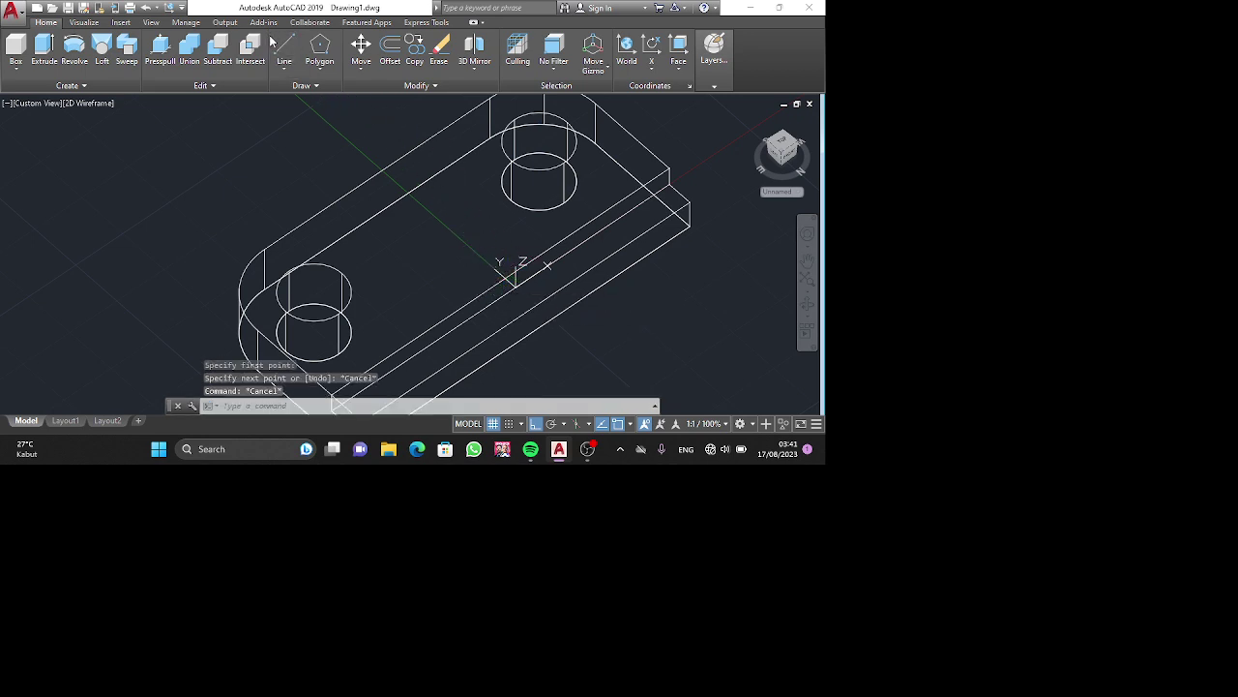
Draw a line from the midpoint of the step's upper long edge, 15 along the edge in negative X and 50 straight up.
{"action": "left_click", "coordinate": [284, 60]}
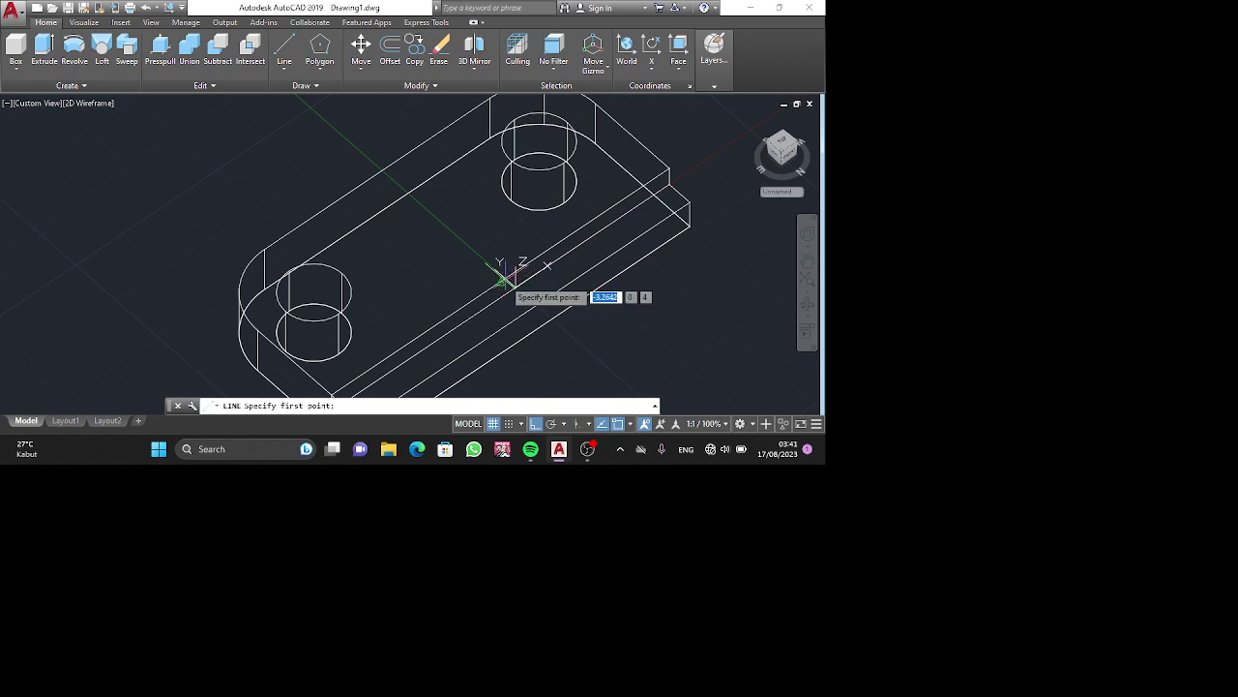
{"action": "left_click", "coordinate": [501, 282]}
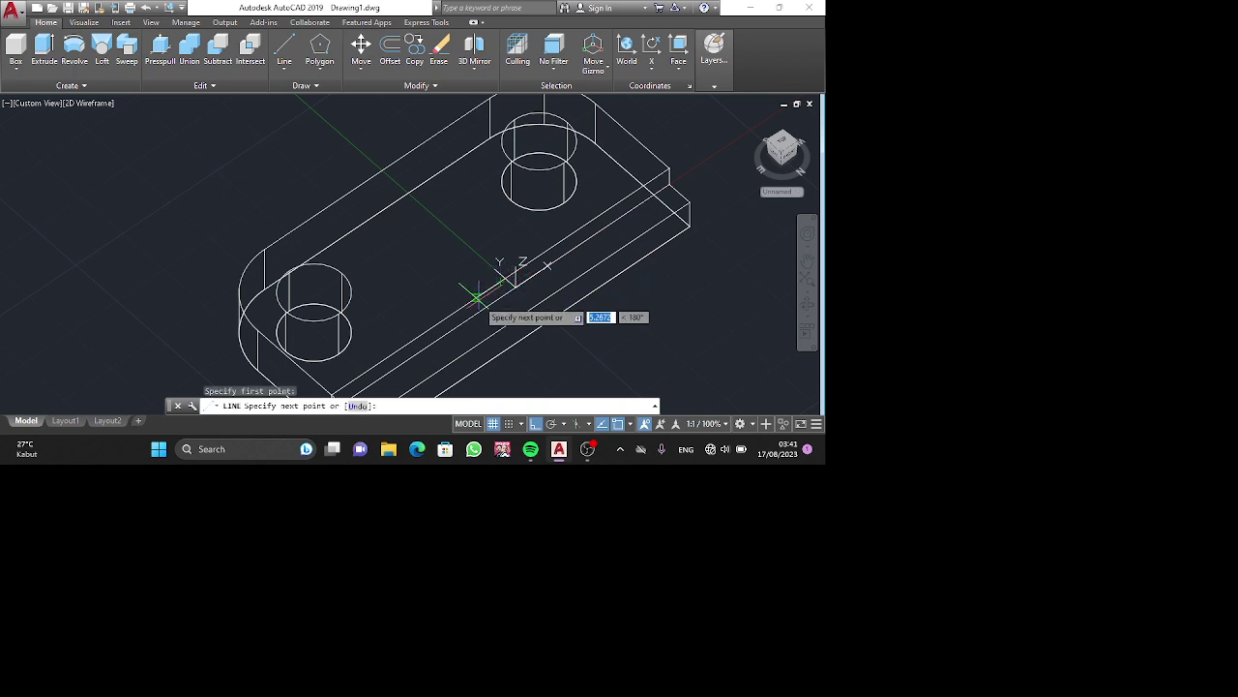
{"action": "type", "text": "15"}
{"action": "key", "text": "Return"}
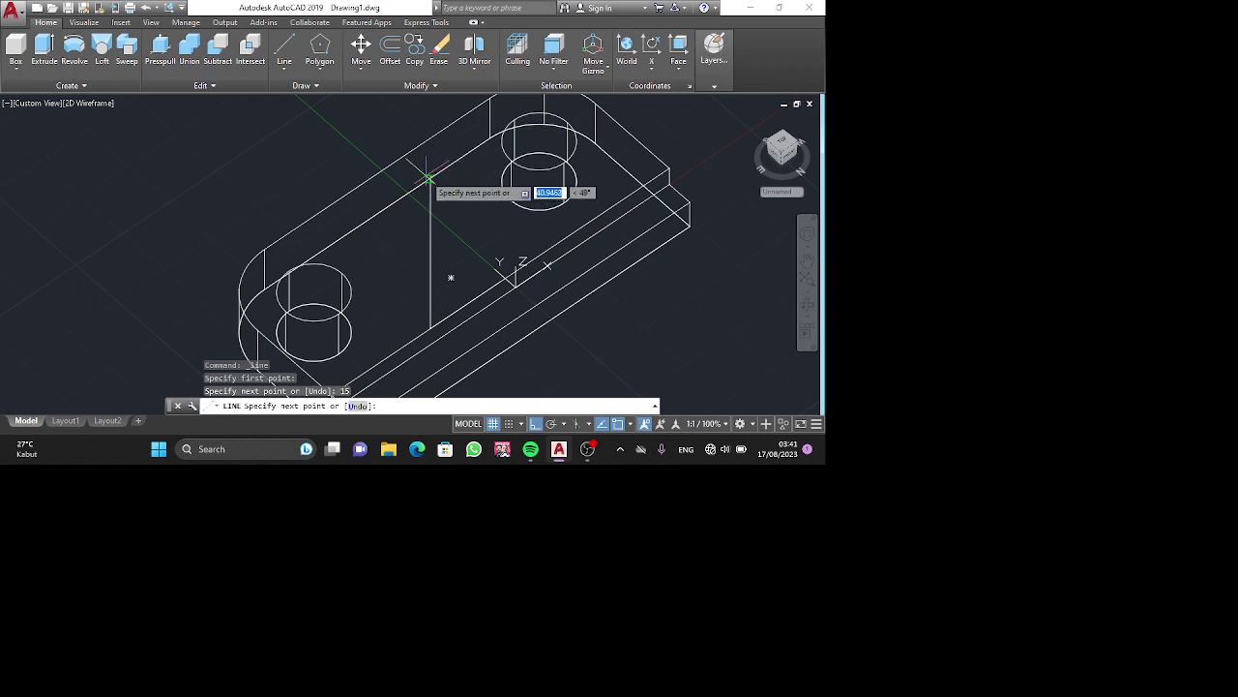
{"action": "mouse_move", "coordinate": [429, 179]}
{"action": "middle_mouse_down", "text": "shift"}
{"action": "mouse_move", "coordinate": [409, 133]}
{"action": "mouse_move", "coordinate": [420, 165]}
{"action": "middle_mouse_up", "text": "shift"}
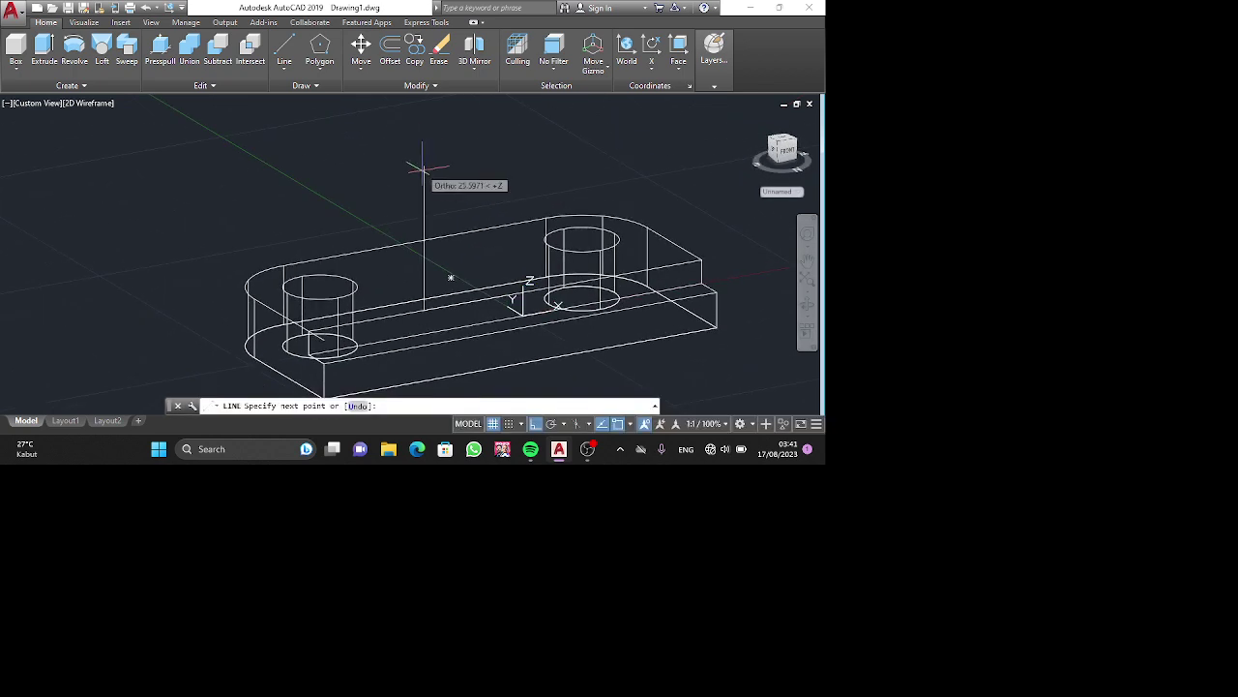
{"action": "type", "text": "5"}
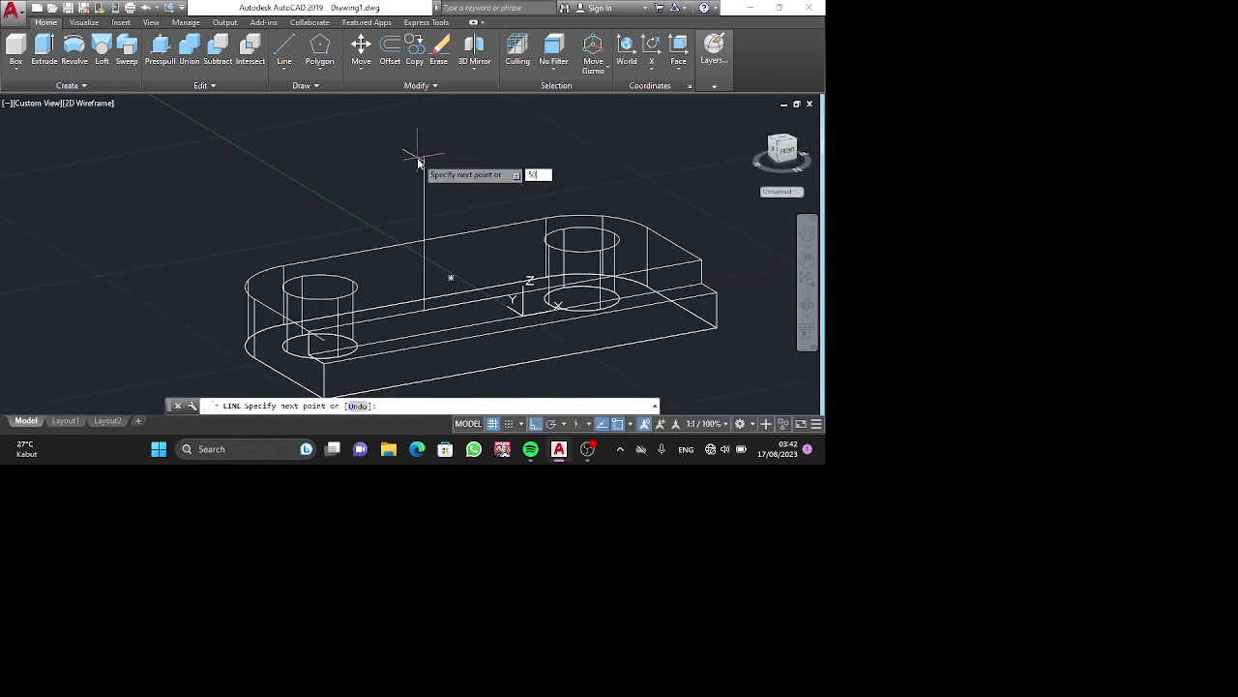
{"action": "type", "text": "0"}
{"action": "key", "text": "Return"}
Continue the line 30 in the positive X direction to form the top of the upright profile.
{"action": "scroll", "coordinate": [516, 172], "scroll_direction": "down", "scroll_amount": 2}
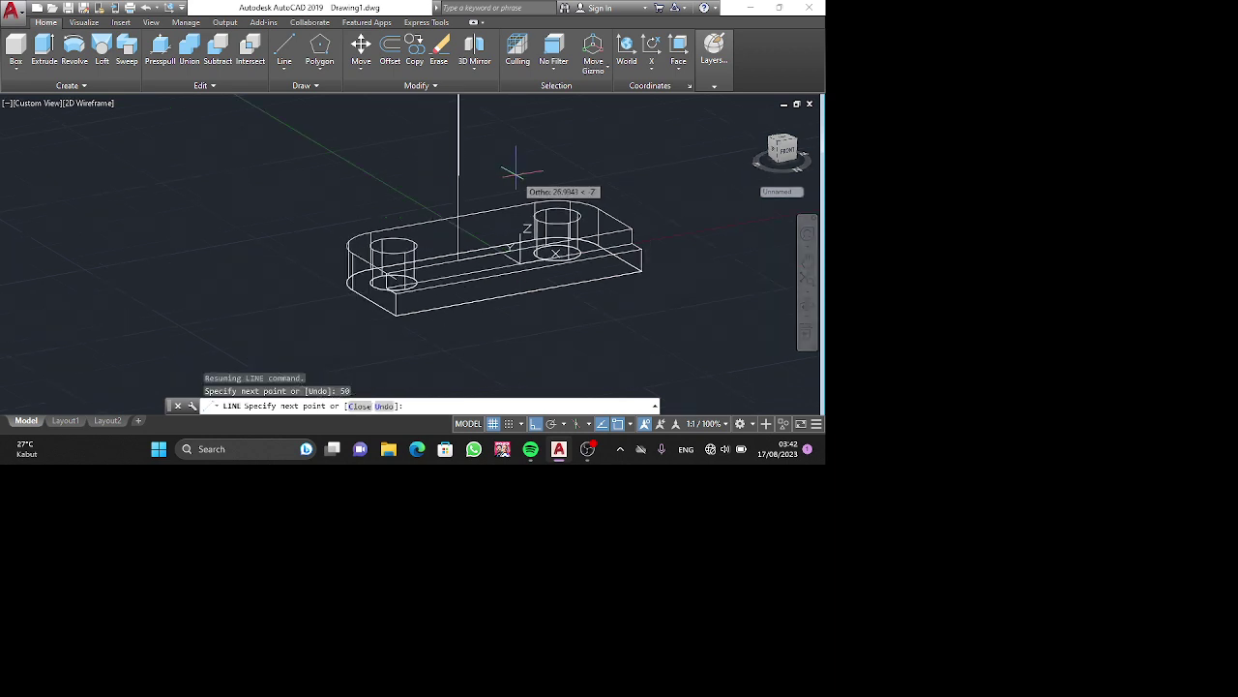
{"action": "middle_click_drag", "start_coordinate": [516, 172], "coordinate": [525, 238], "text": "shift"}
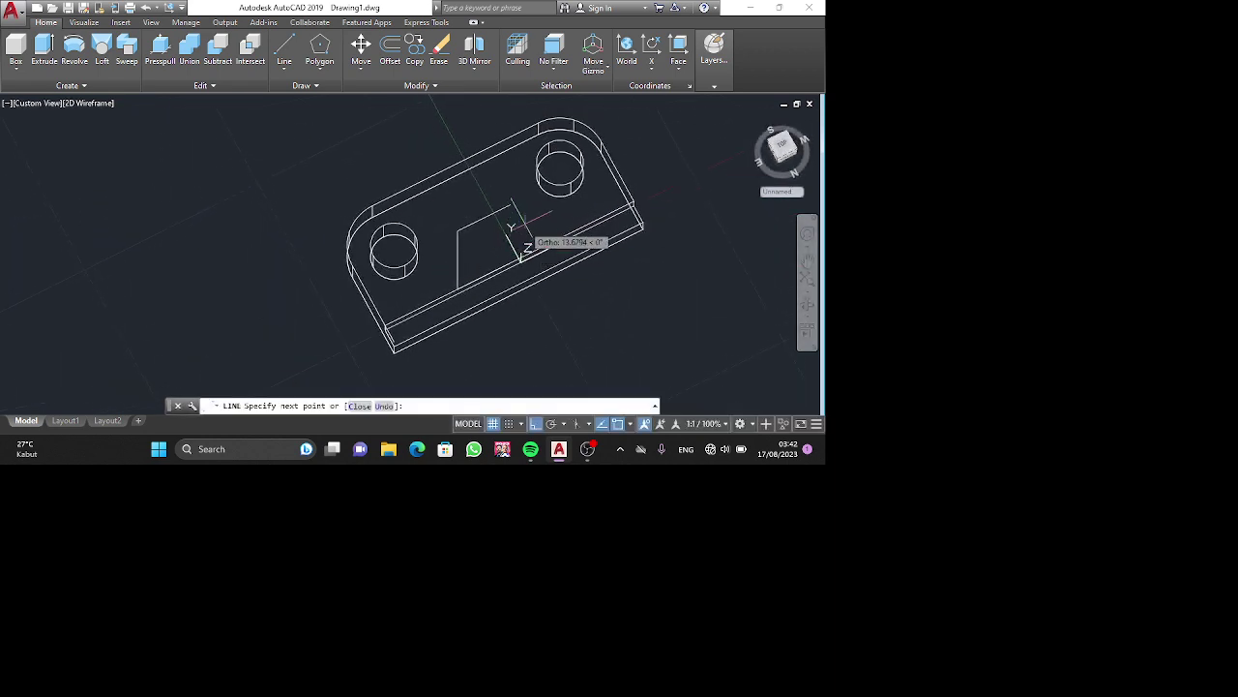
{"action": "type", "text": "30"}
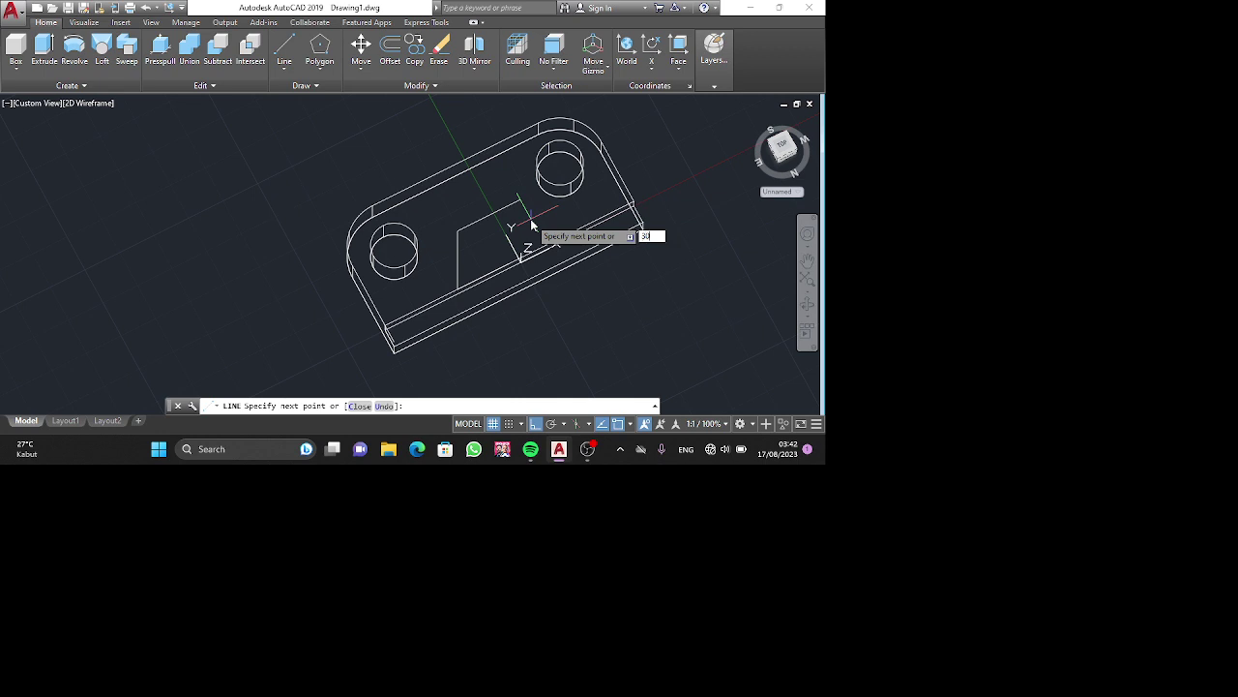
{"action": "key", "text": "Return"}
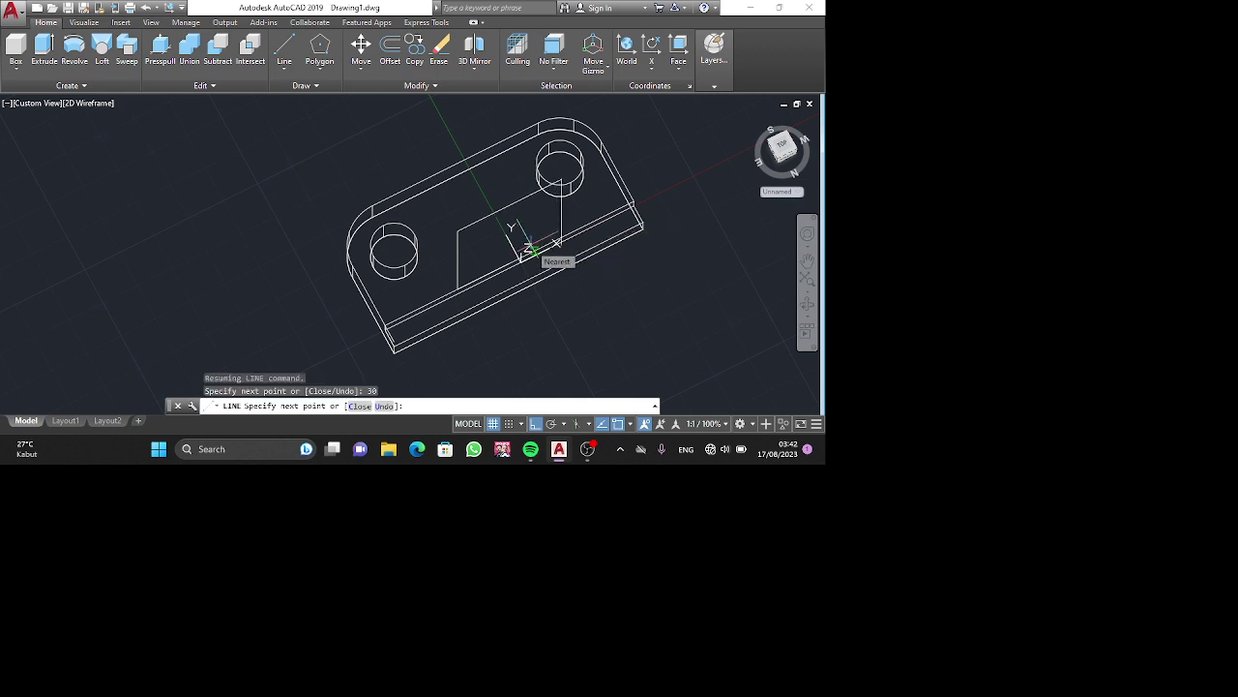
Try to add a 50 segment from the end of the profile's top line down towards the plate, ending the line there.
{"action": "type", "text": "5"}
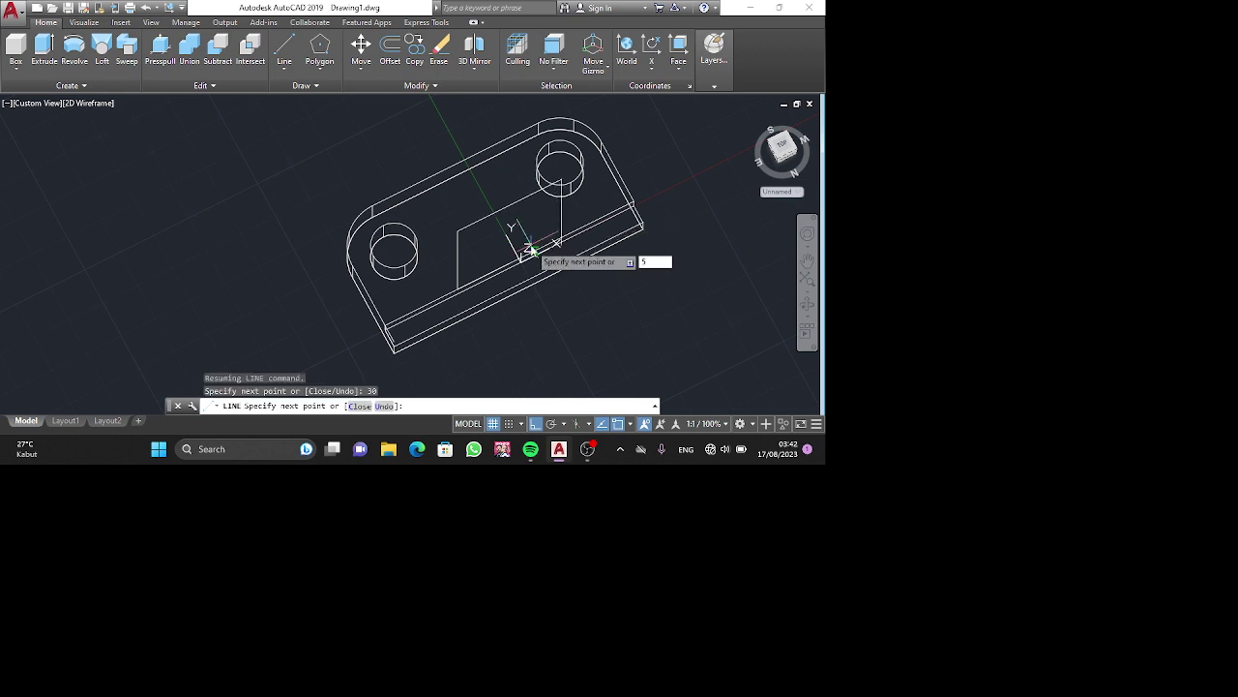
{"action": "type", "text": "0"}
{"action": "key", "text": "Return"}
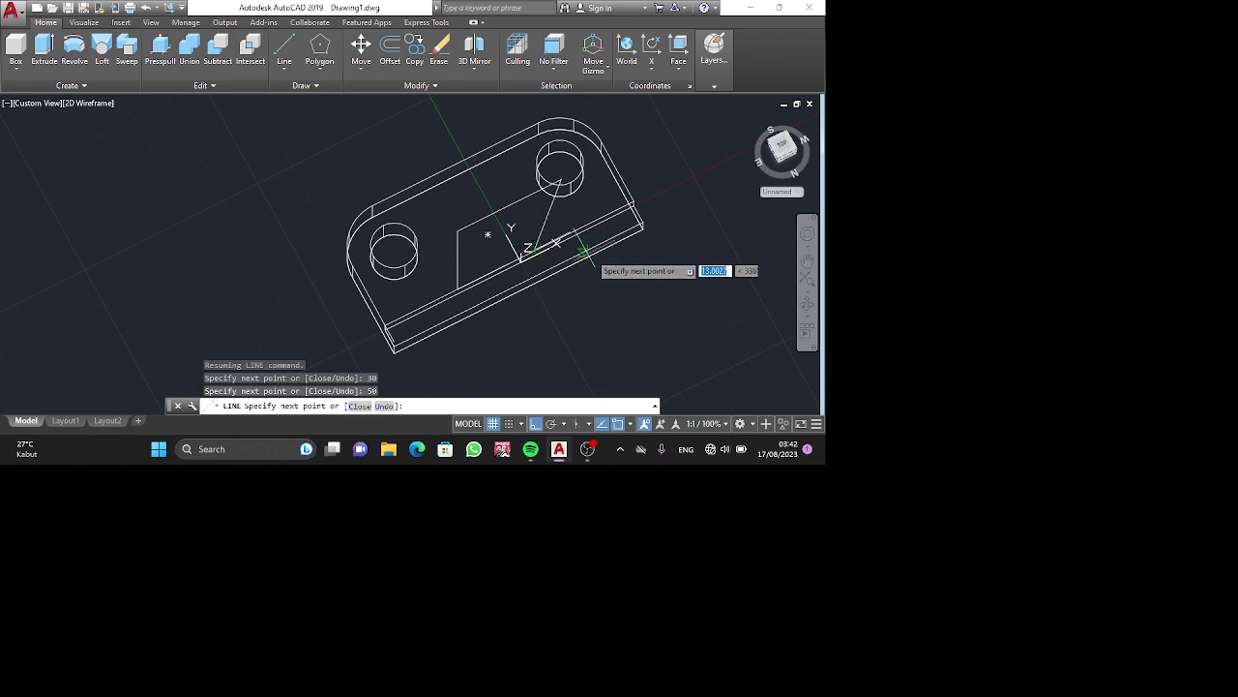
{"action": "middle_click_drag", "start_coordinate": [601, 252], "coordinate": [554, 201], "text": "shift"}
{"action": "key", "text": "Escape"}
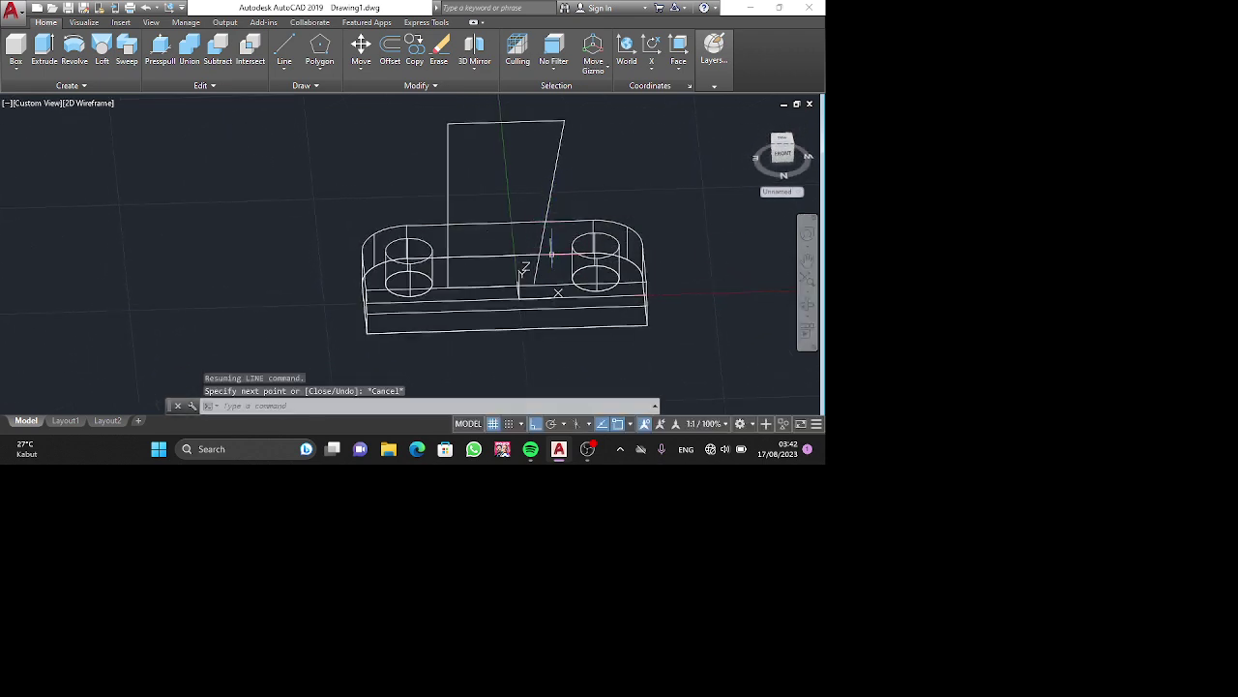
Stretch the slanted side line's lower end along the plate edge to straighten it, and delete that line.
{"action": "left_click", "coordinate": [540, 244]}
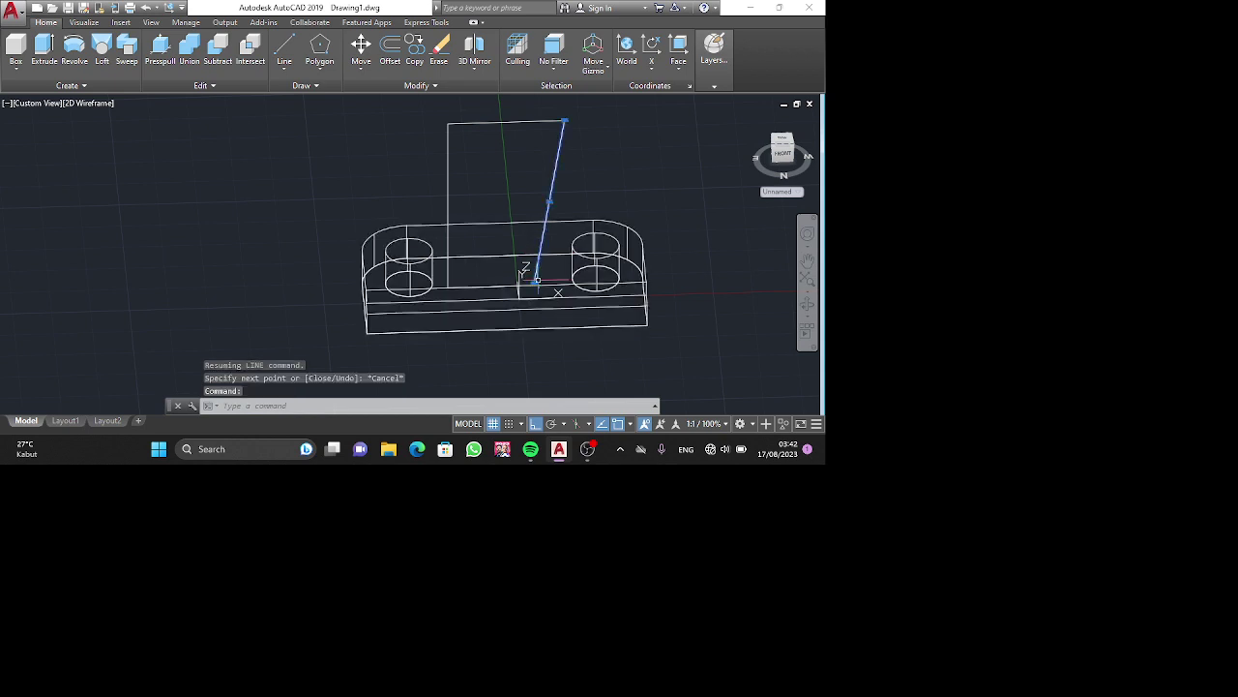
{"action": "left_click", "coordinate": [538, 280]}
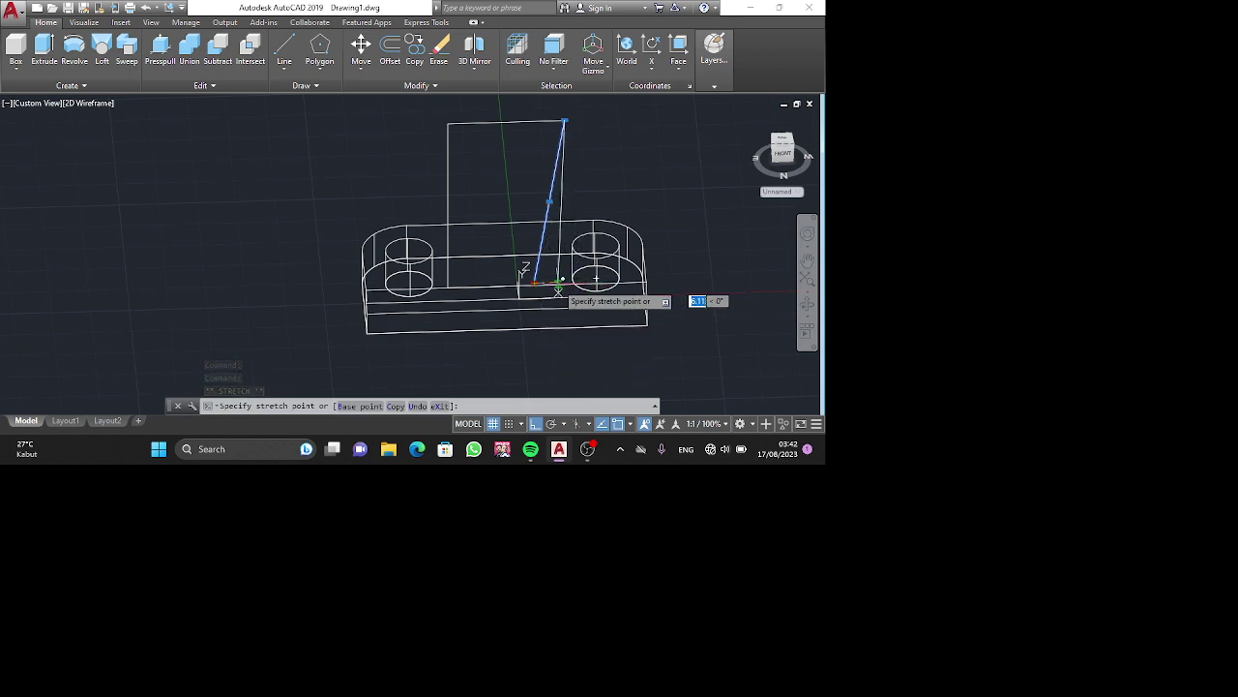
{"action": "left_click", "coordinate": [559, 286]}
{"action": "mouse_move", "coordinate": [561, 287]}
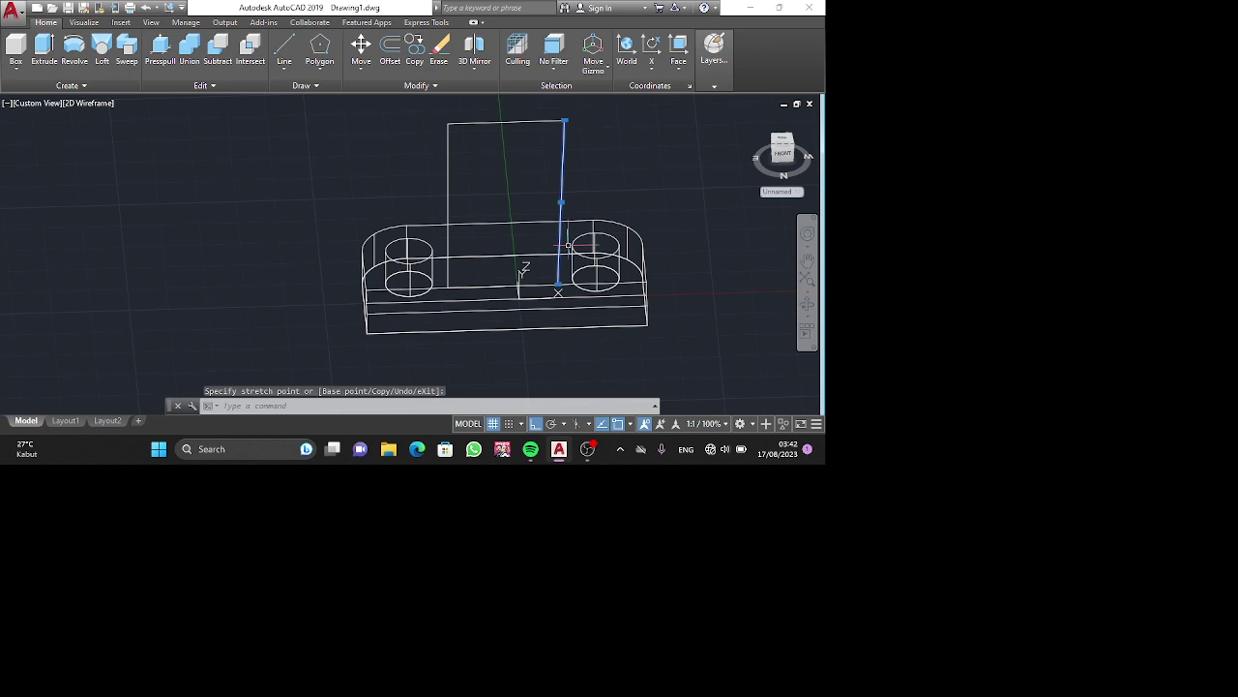
{"action": "key", "text": "Delete"}
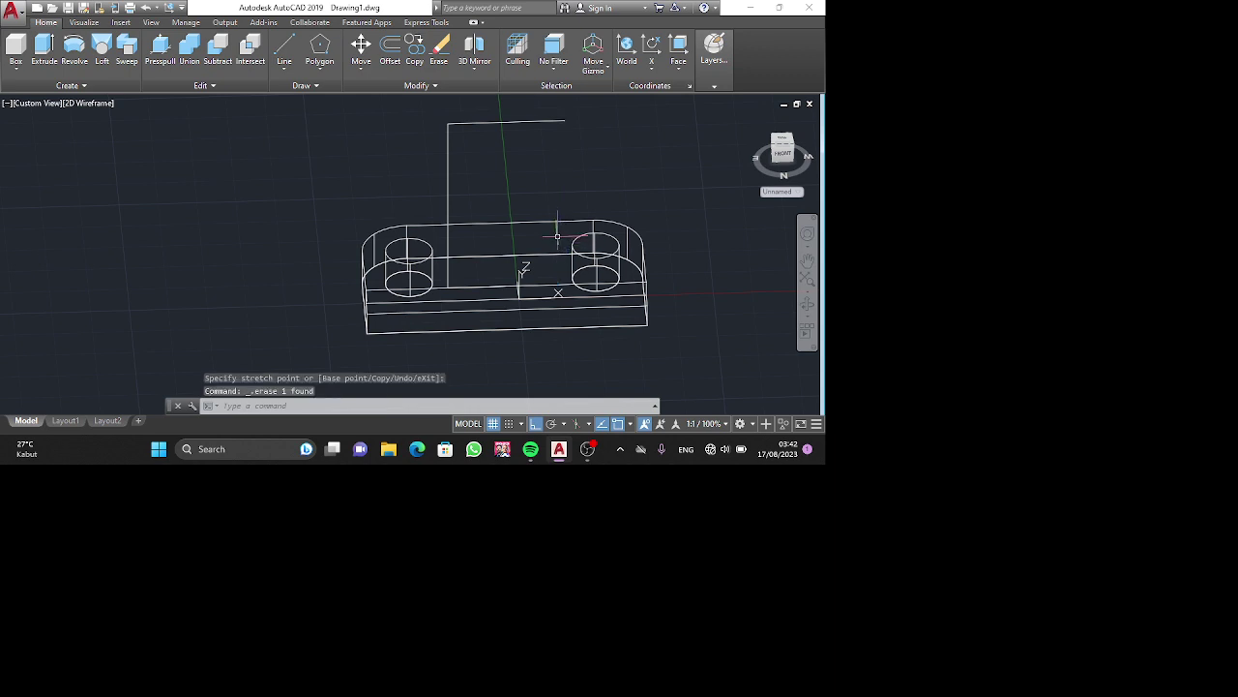
Draw a 50 vertical line from the free end of the profile's top line straight down to the plate's edge.
{"action": "type", "text": "l"}
{"action": "key", "text": "Return"}
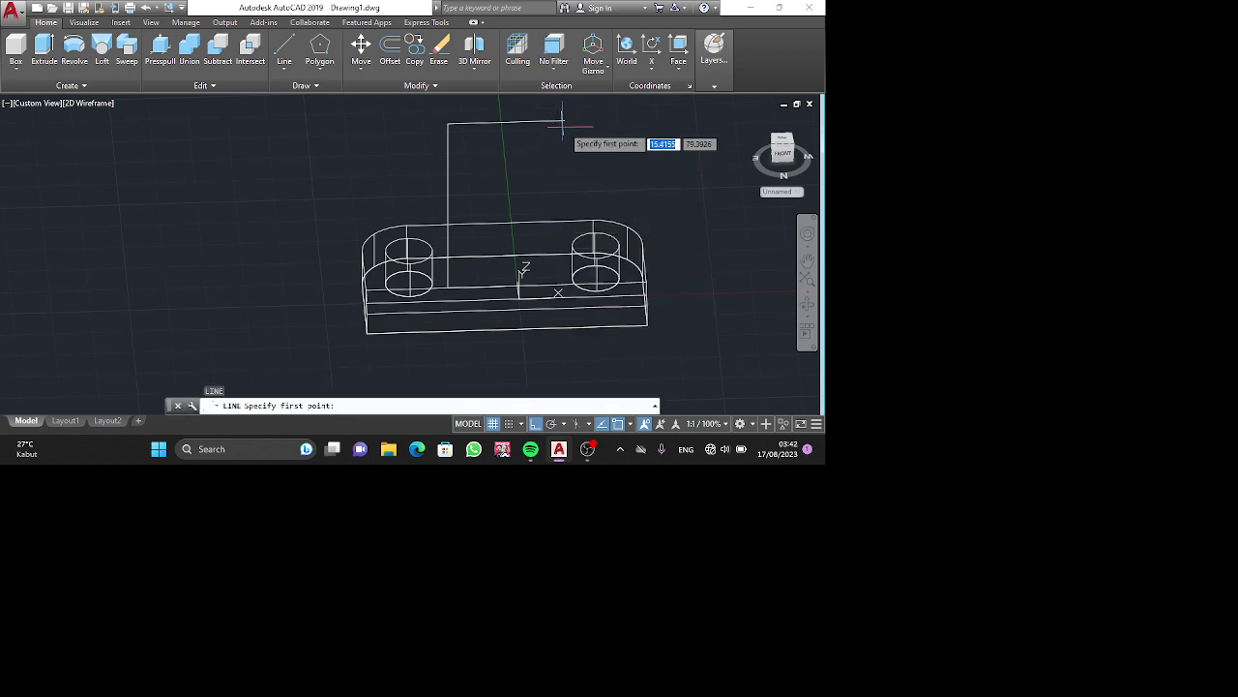
{"action": "left_click", "coordinate": [565, 119]}
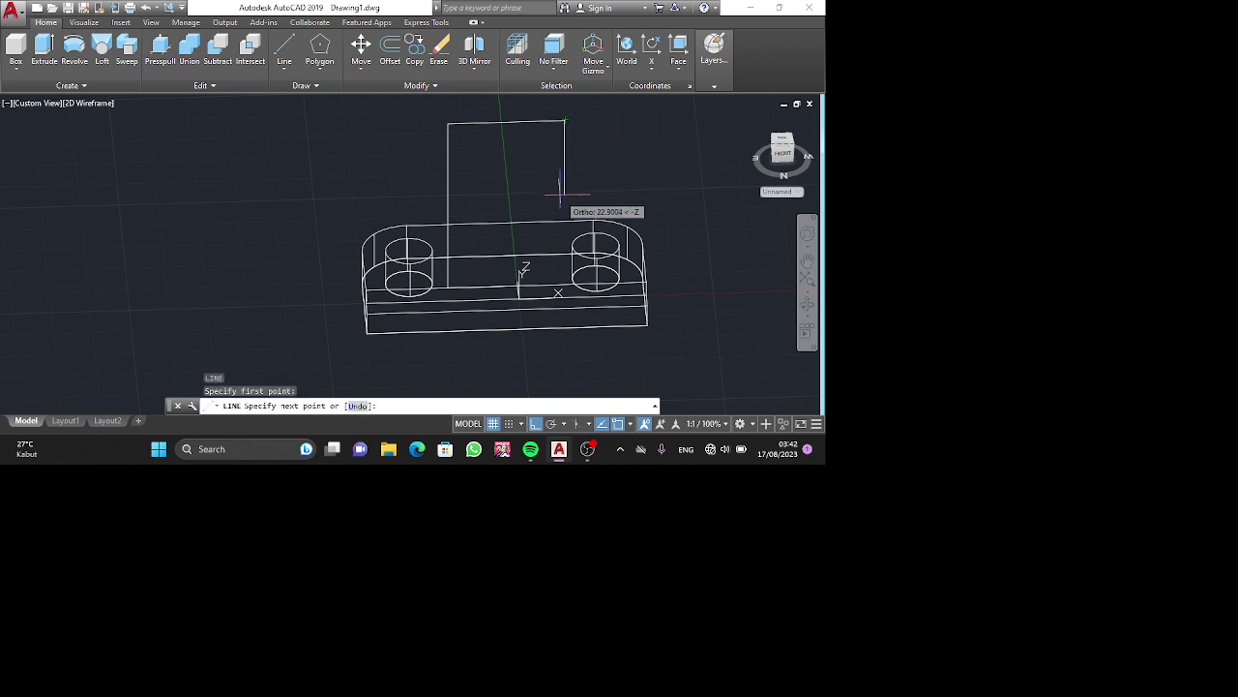
{"action": "type", "text": "50"}
{"action": "key", "text": "Return"}
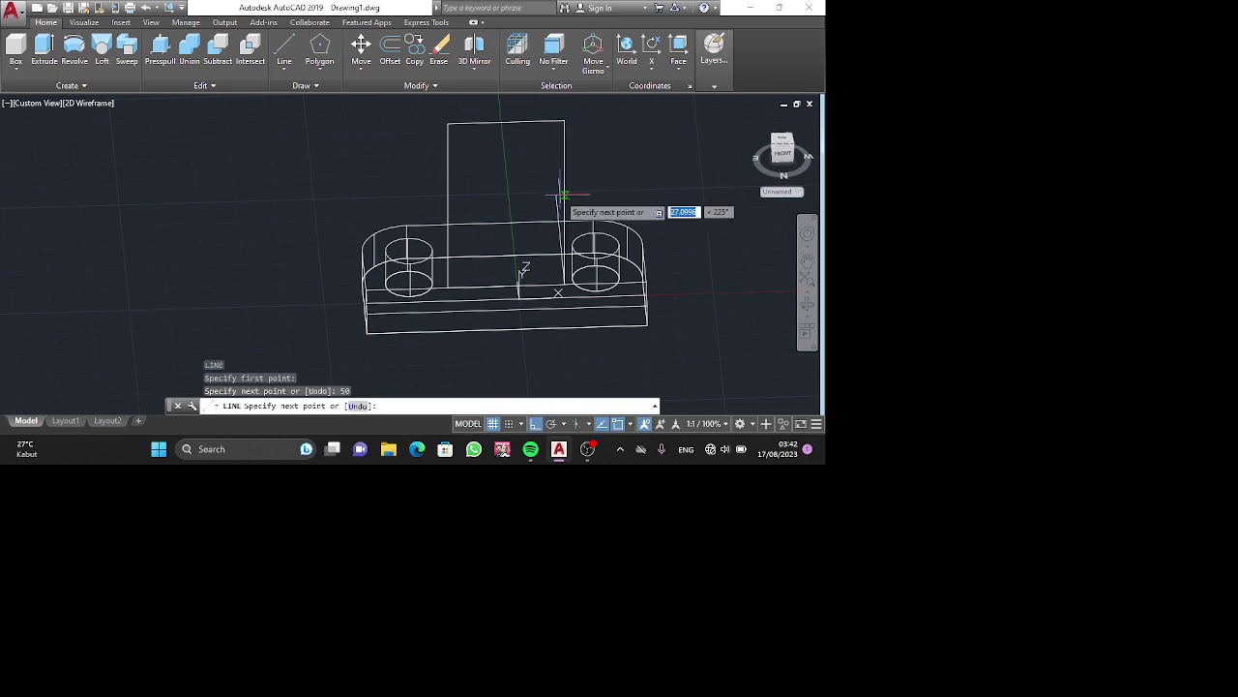
{"action": "key", "text": "Escape"}
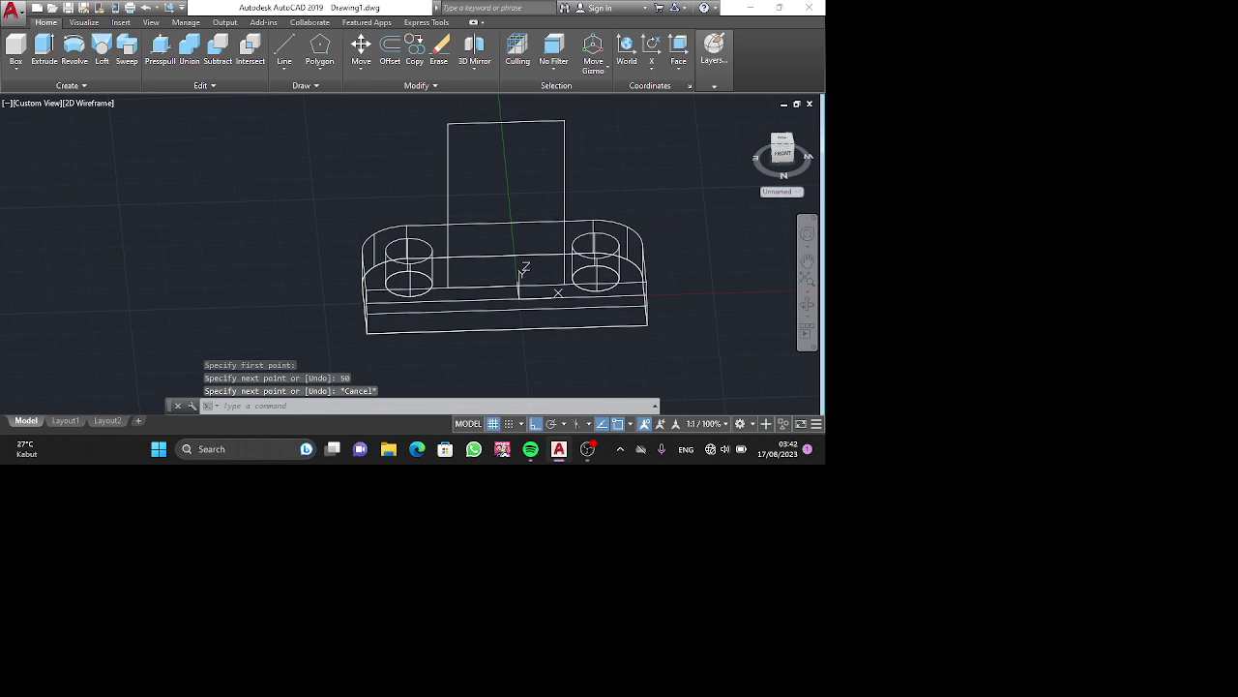
{"action": "middle_click_drag", "start_coordinate": [523, 271], "coordinate": [605, 249], "text": "shift"}
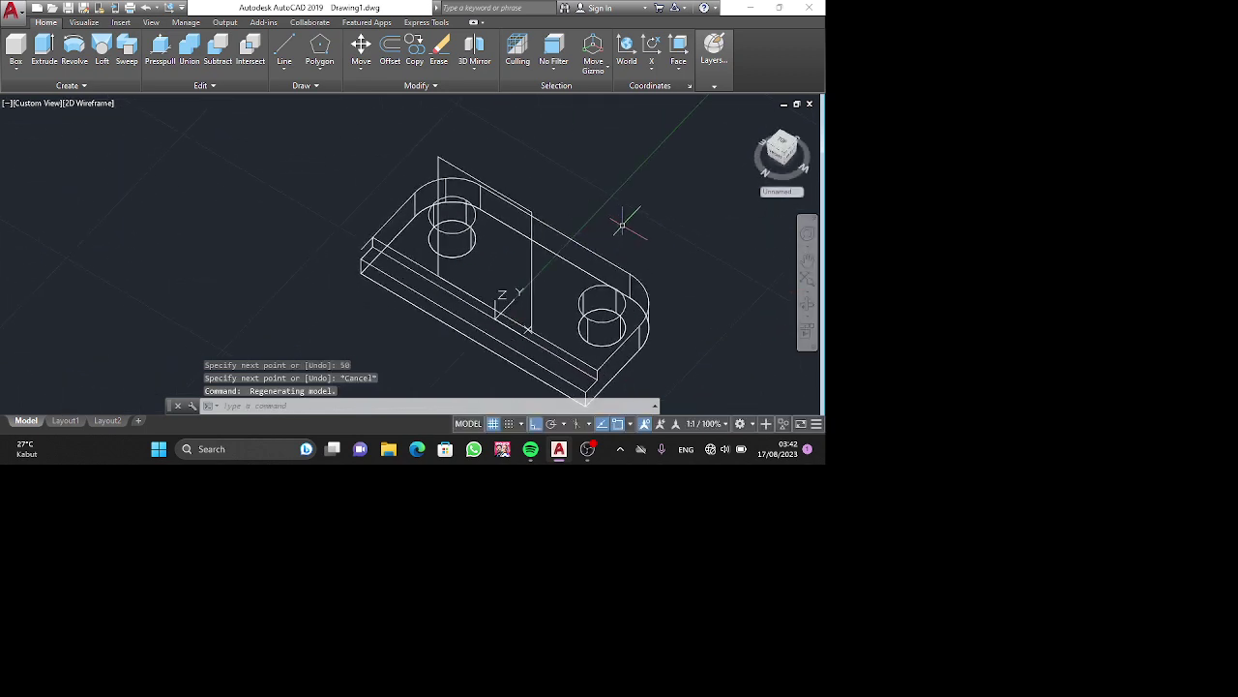
{"action": "middle_click_drag", "start_coordinate": [622, 225], "coordinate": [653, 187], "text": "shift"}
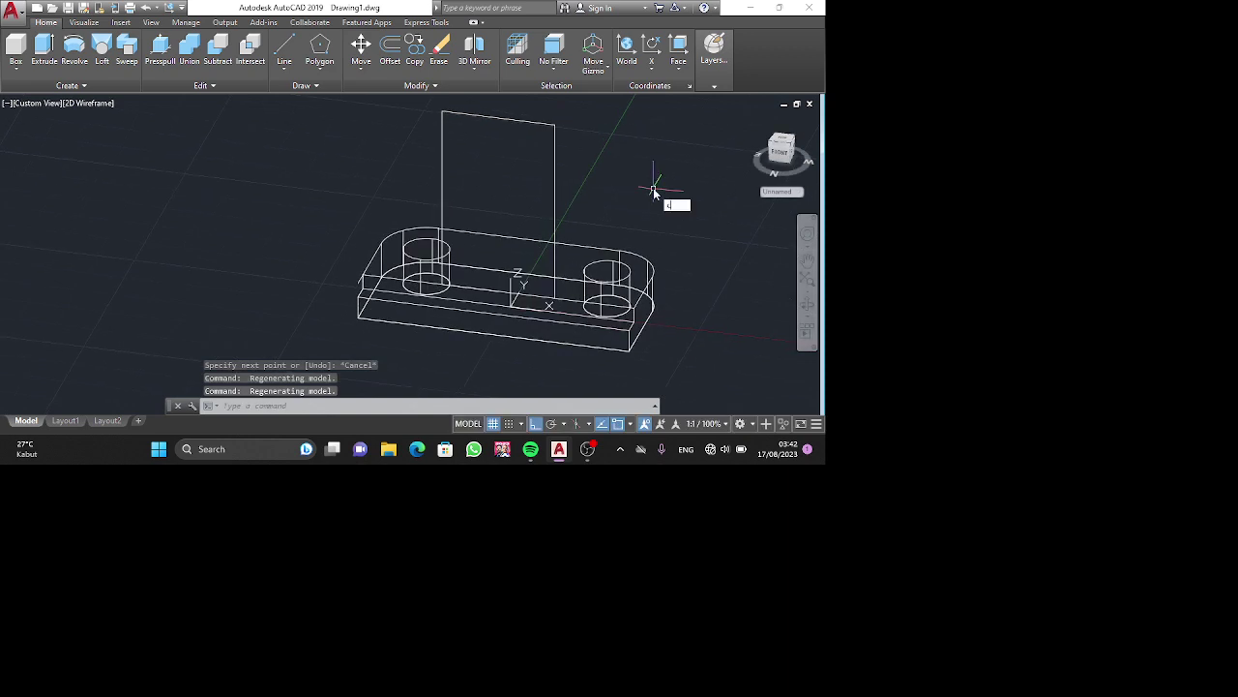
{"action": "key", "text": "Return"}
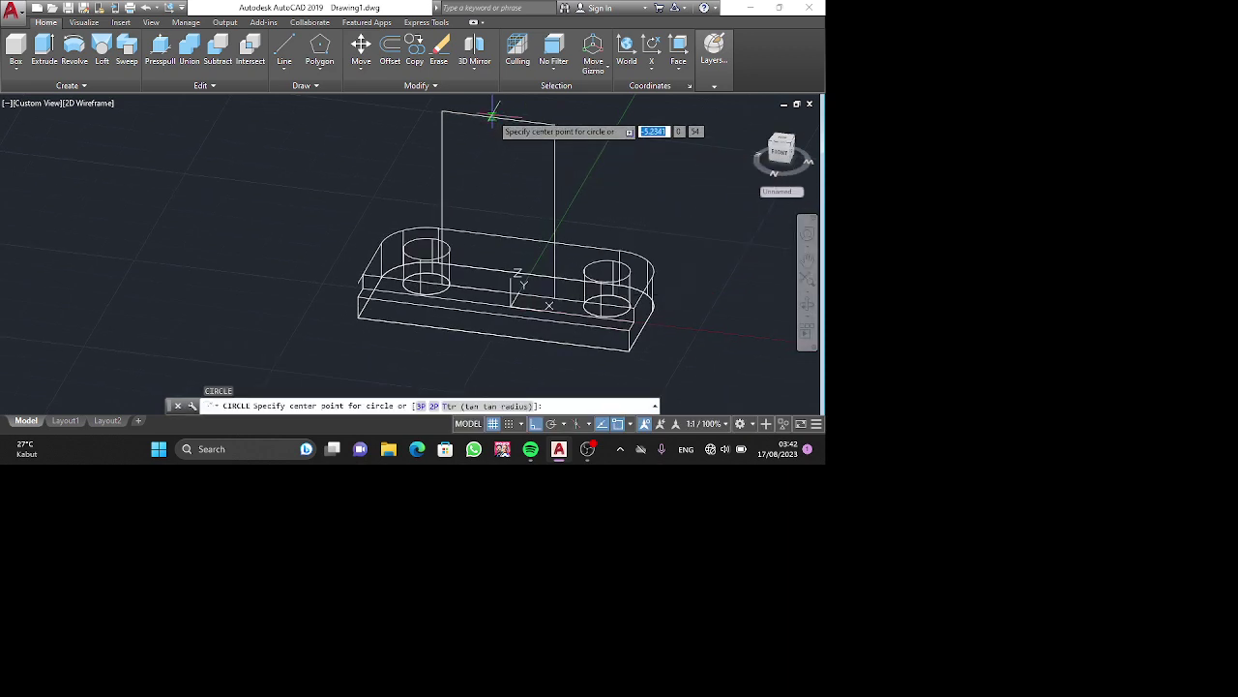
{"action": "left_click", "coordinate": [498, 117]}
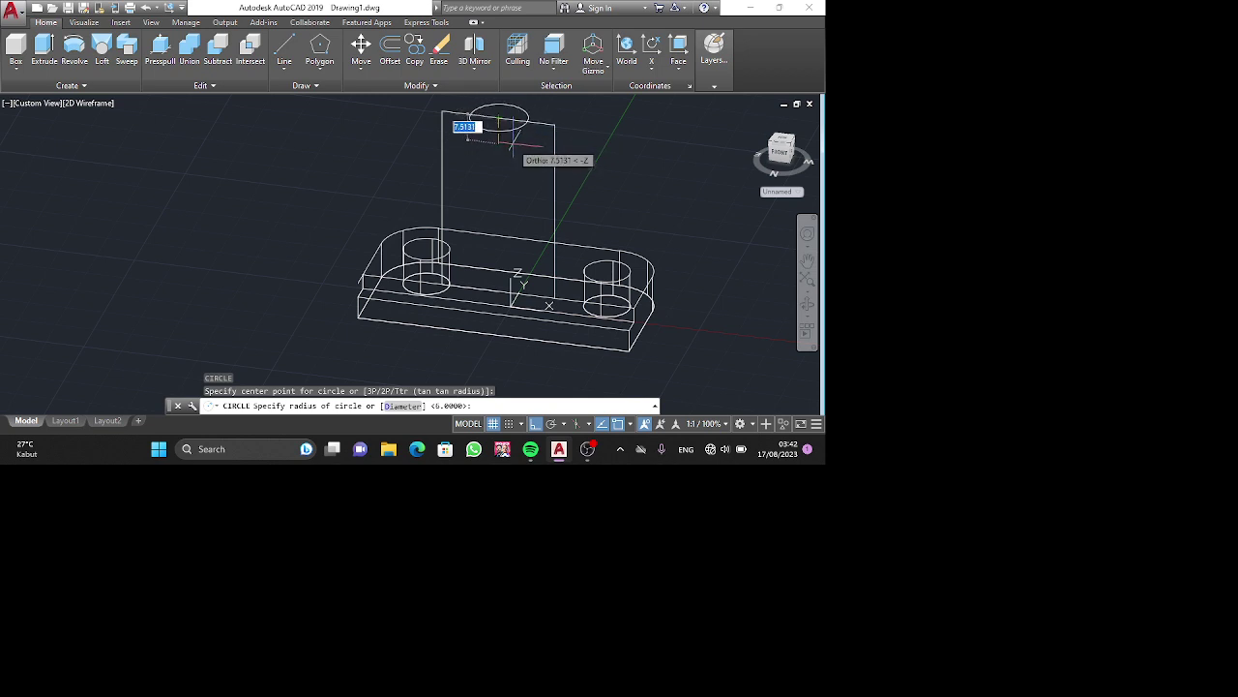
{"action": "key", "text": "Escape"}
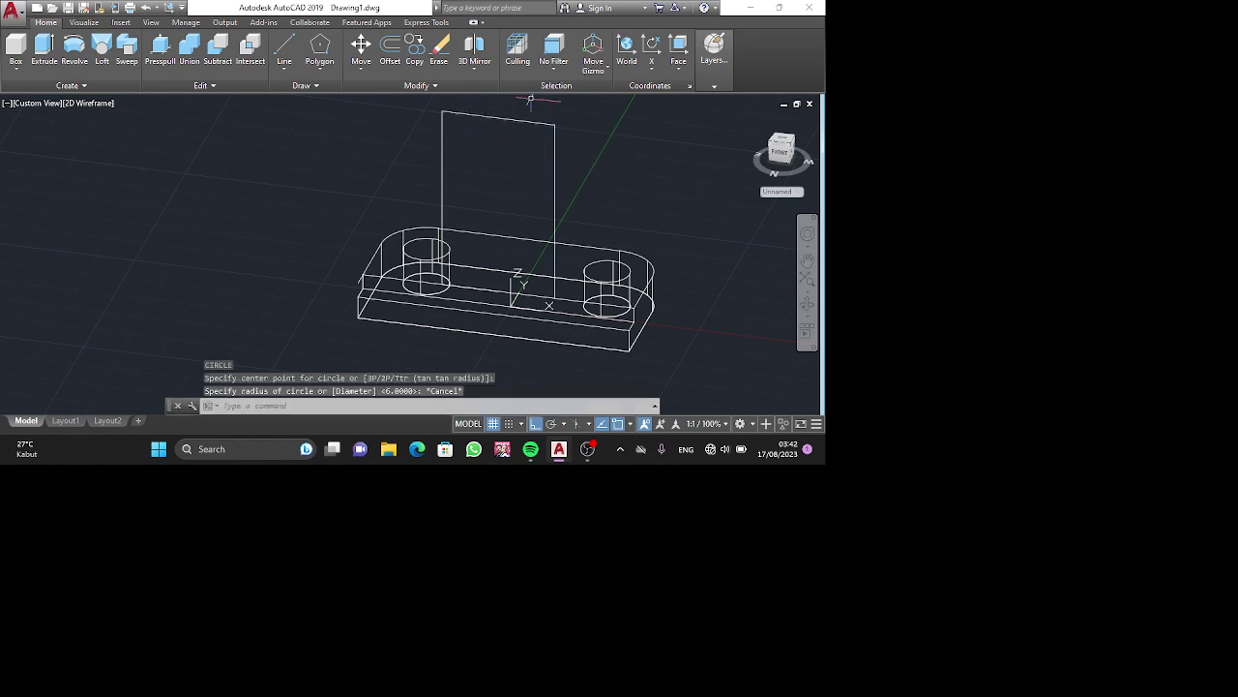
{"action": "left_click", "coordinate": [678, 48]}
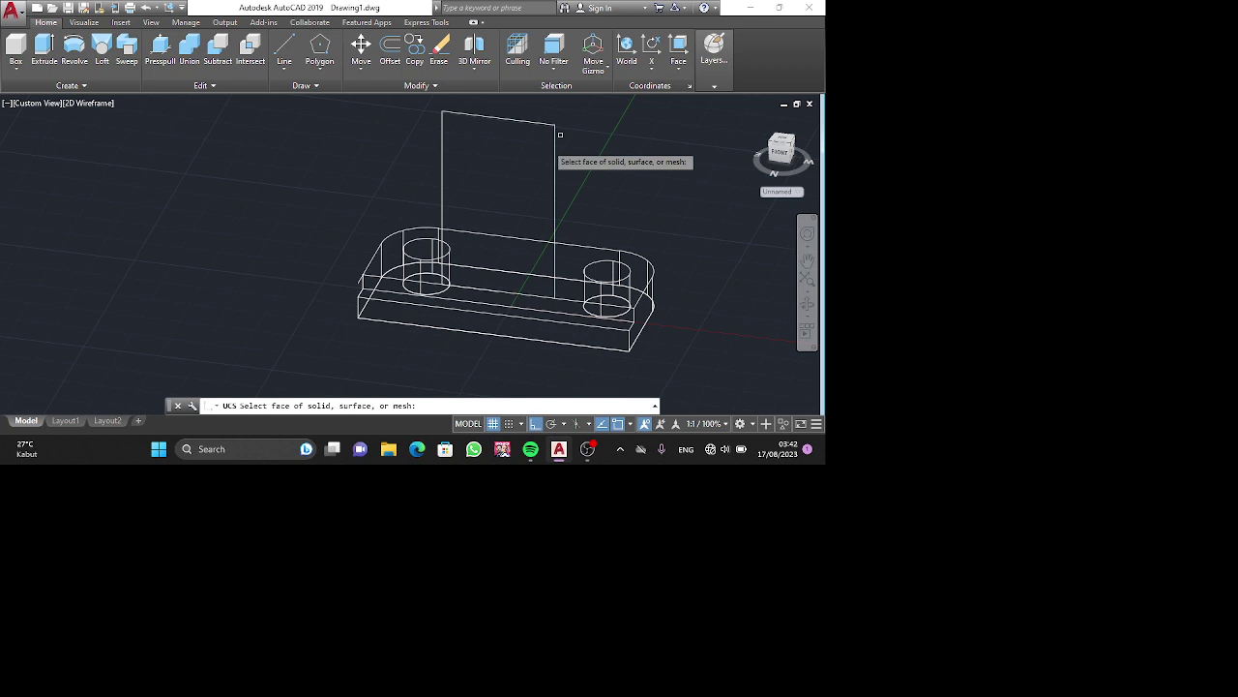
{"action": "left_click", "coordinate": [478, 250]}
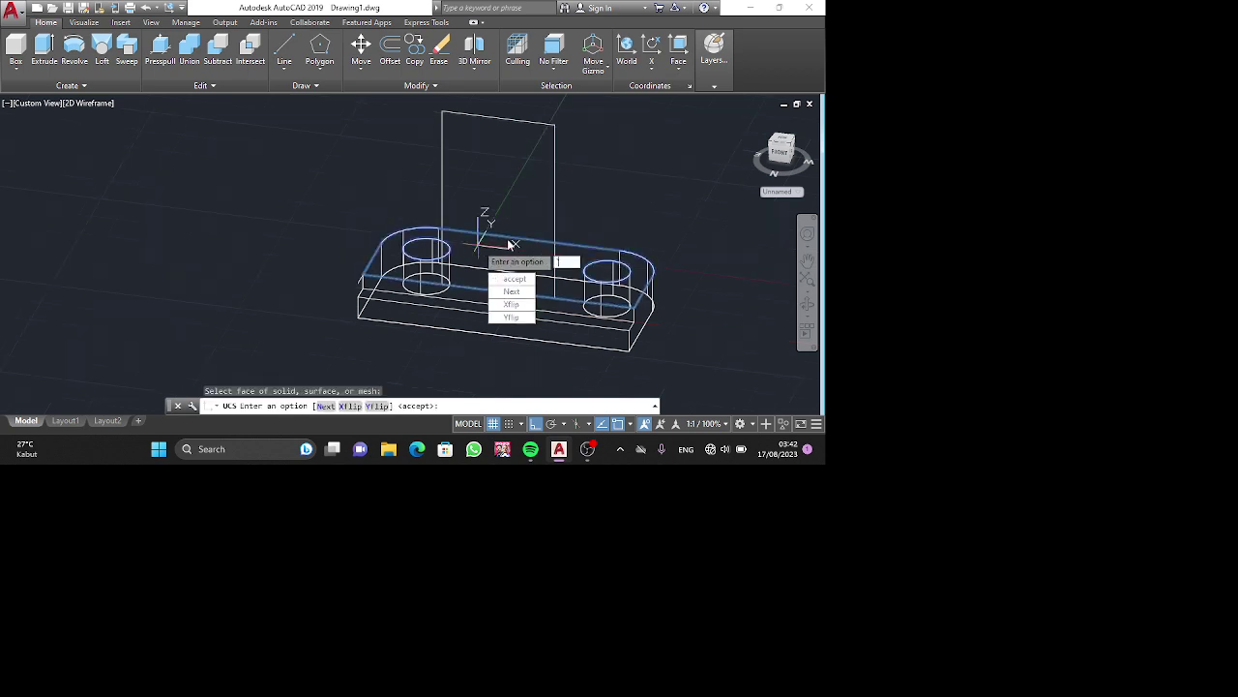
{"action": "key", "text": "Escape"}
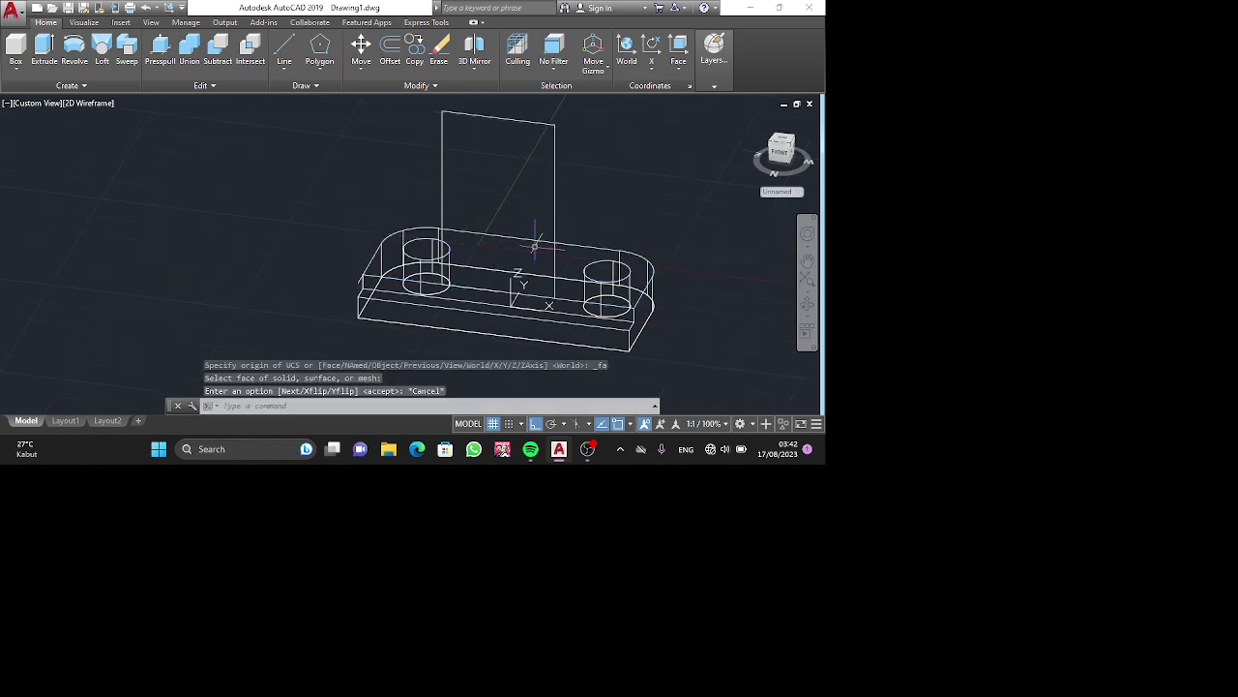
Try to align the UCS to a face at the upright's lower corner, and reset the UCS to World.
{"action": "left_click", "coordinate": [678, 49]}
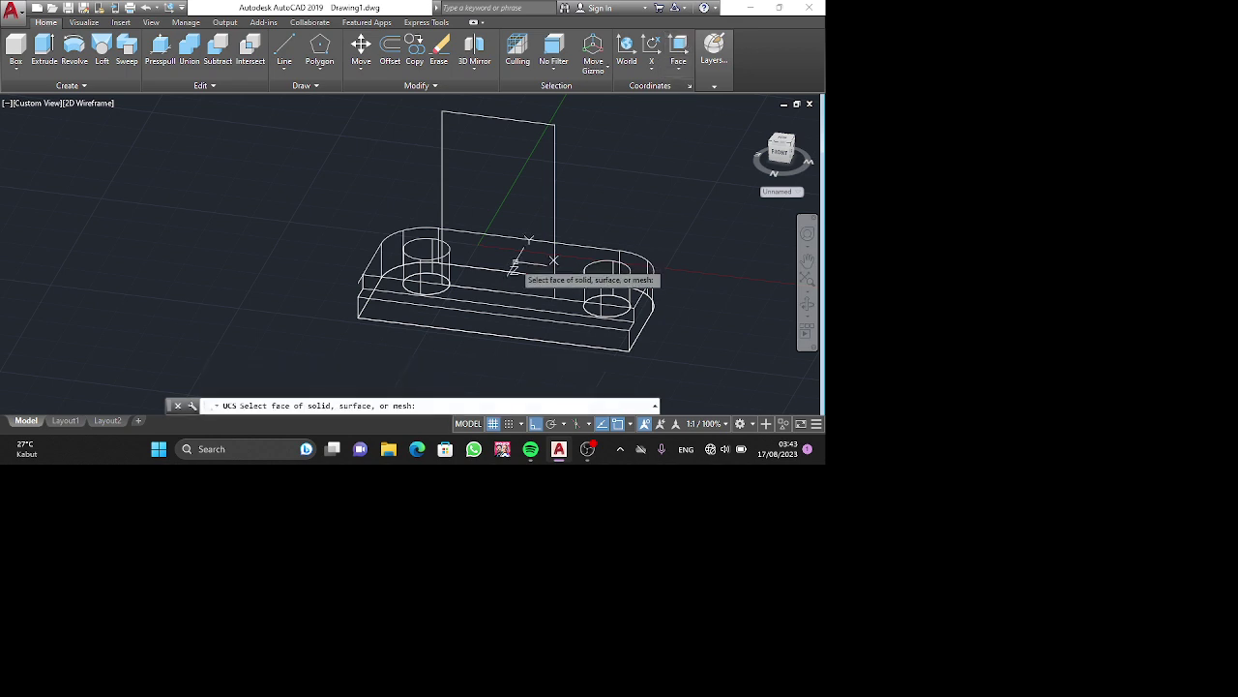
{"action": "left_click", "coordinate": [447, 286]}
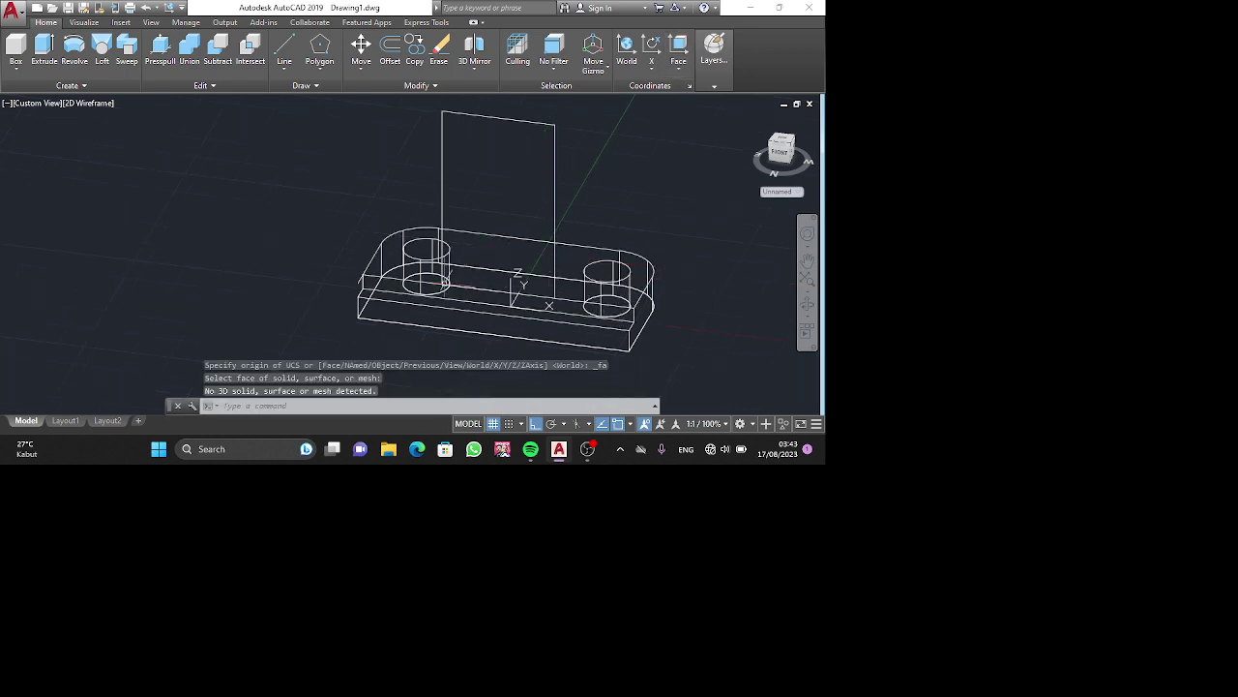
{"action": "key", "text": "Return"}
{"action": "key", "text": "Return"}
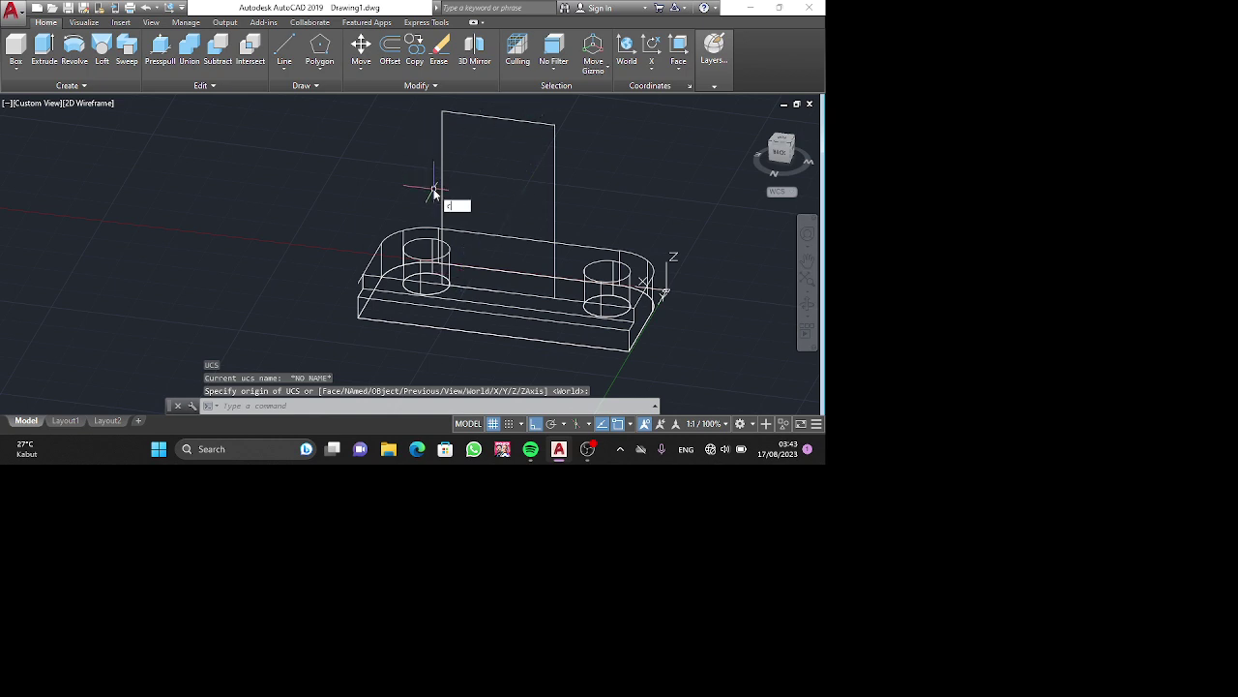
{"action": "type", "text": "C"}
{"action": "key", "text": "Return"}
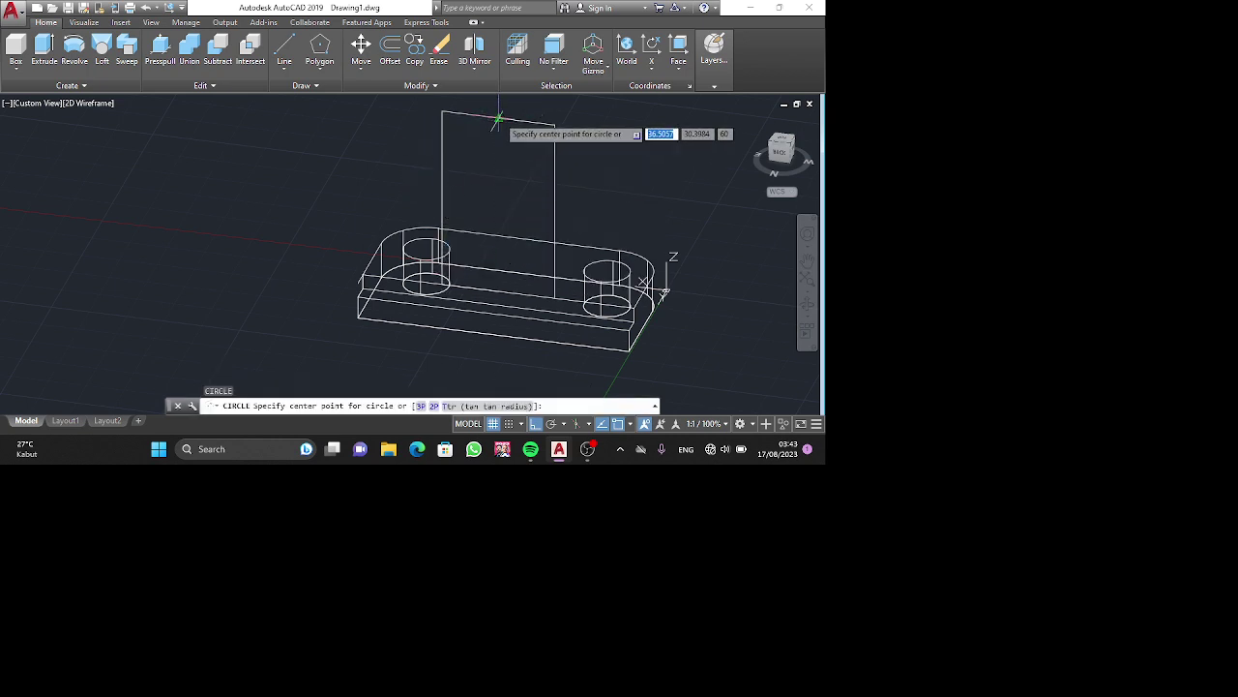
{"action": "left_click", "coordinate": [498, 118]}
{"action": "key", "text": "Escape"}
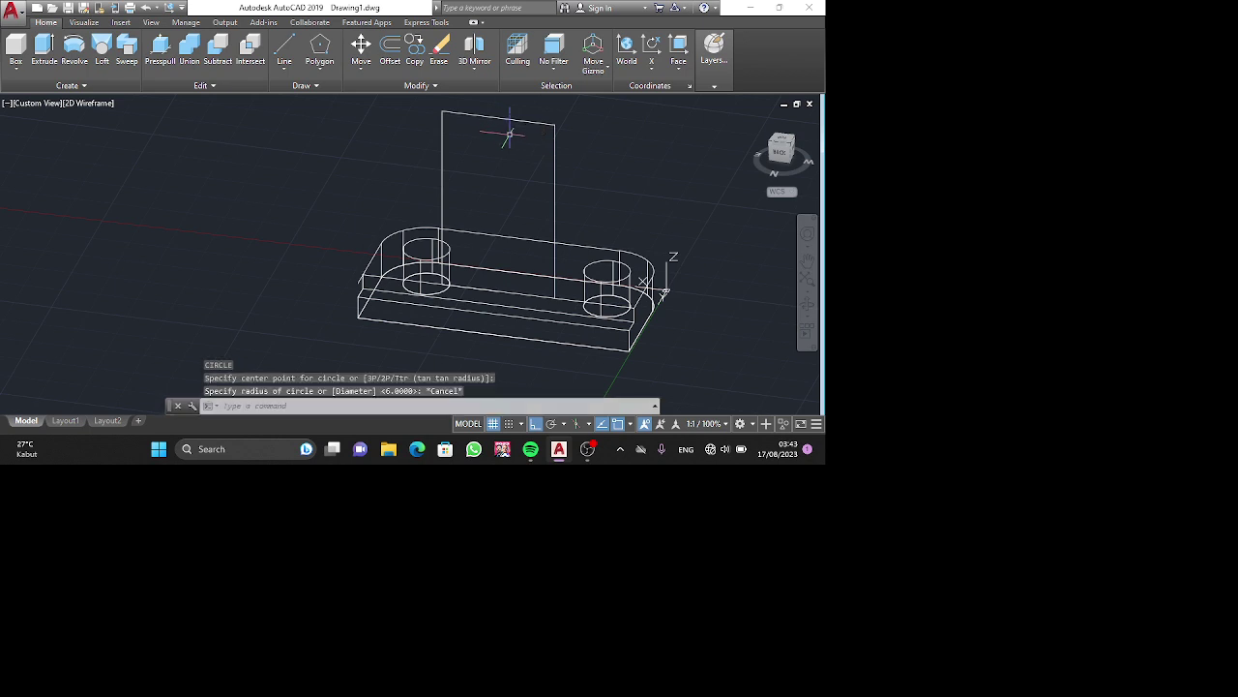
Align the UCS with the plate's top face, placing its origin at the upright profile's lower corner.
{"action": "left_click", "coordinate": [678, 49]}
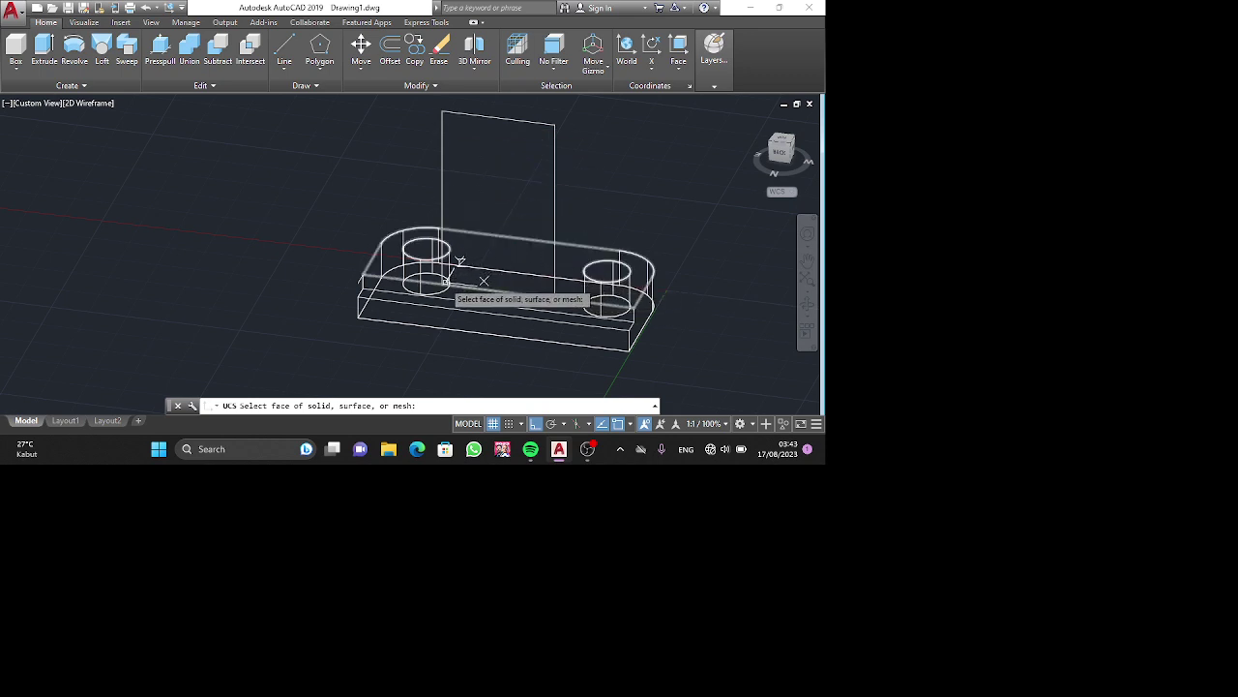
{"action": "left_click", "coordinate": [445, 286]}
{"action": "key", "text": "Return"}
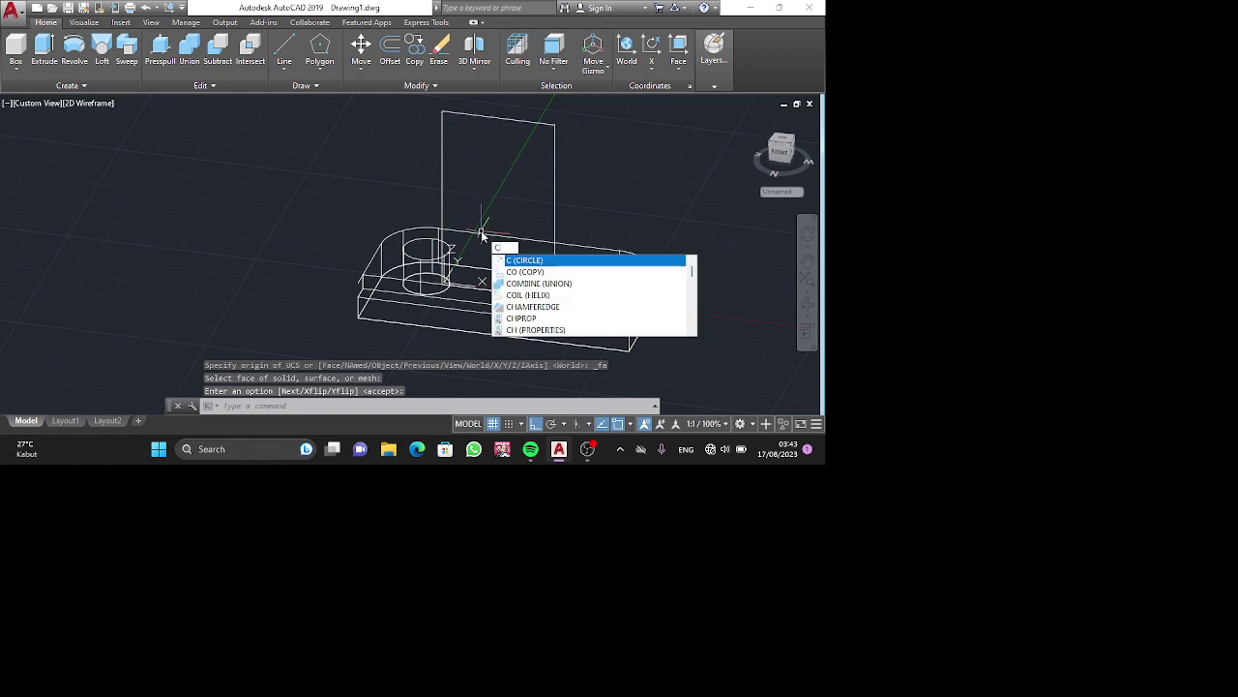
{"action": "key", "text": "Return"}
{"action": "left_click", "coordinate": [498, 118]}
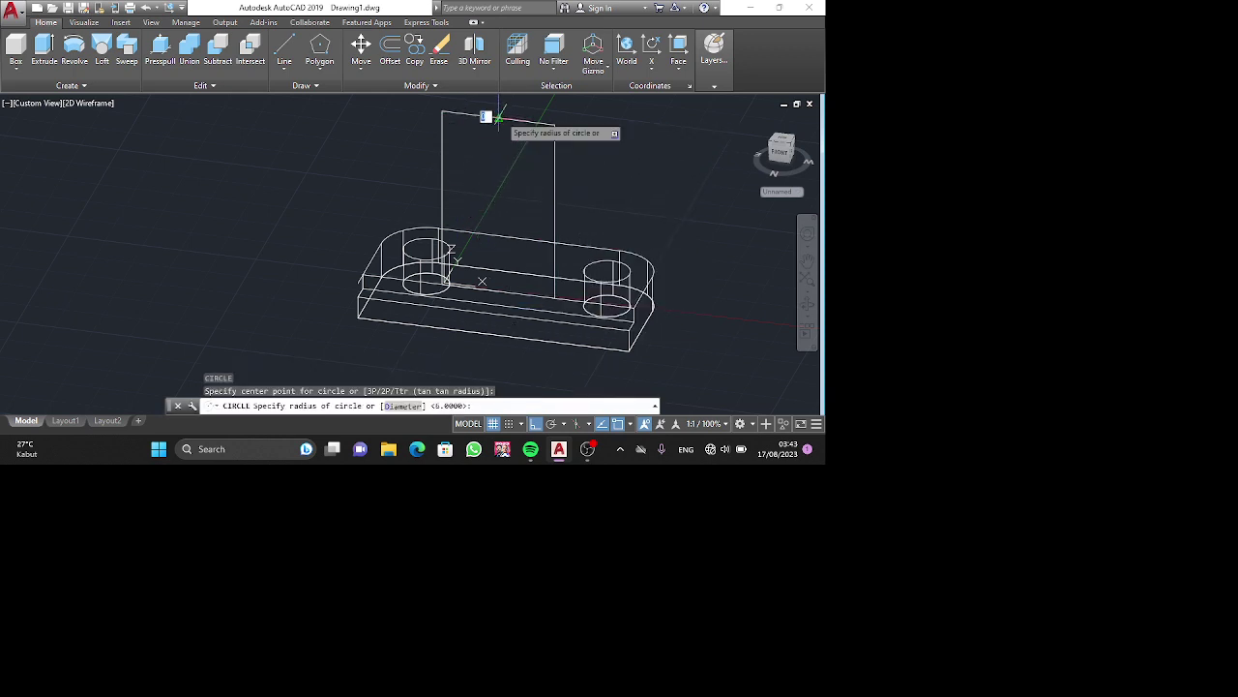
{"action": "key", "text": "Escape"}
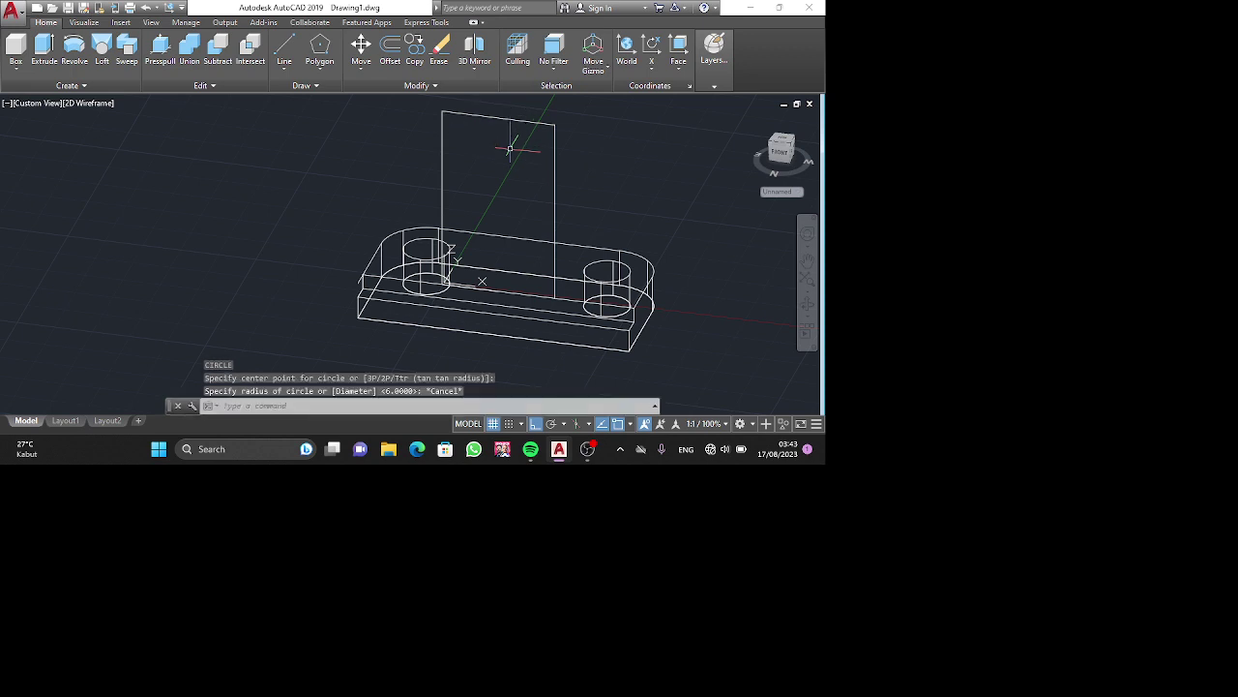
Redirect the UCS Z axis so that it points straight down from the upright's lower corner.
{"action": "left_click", "coordinate": [447, 255]}
{"action": "left_click", "coordinate": [506, 276]}
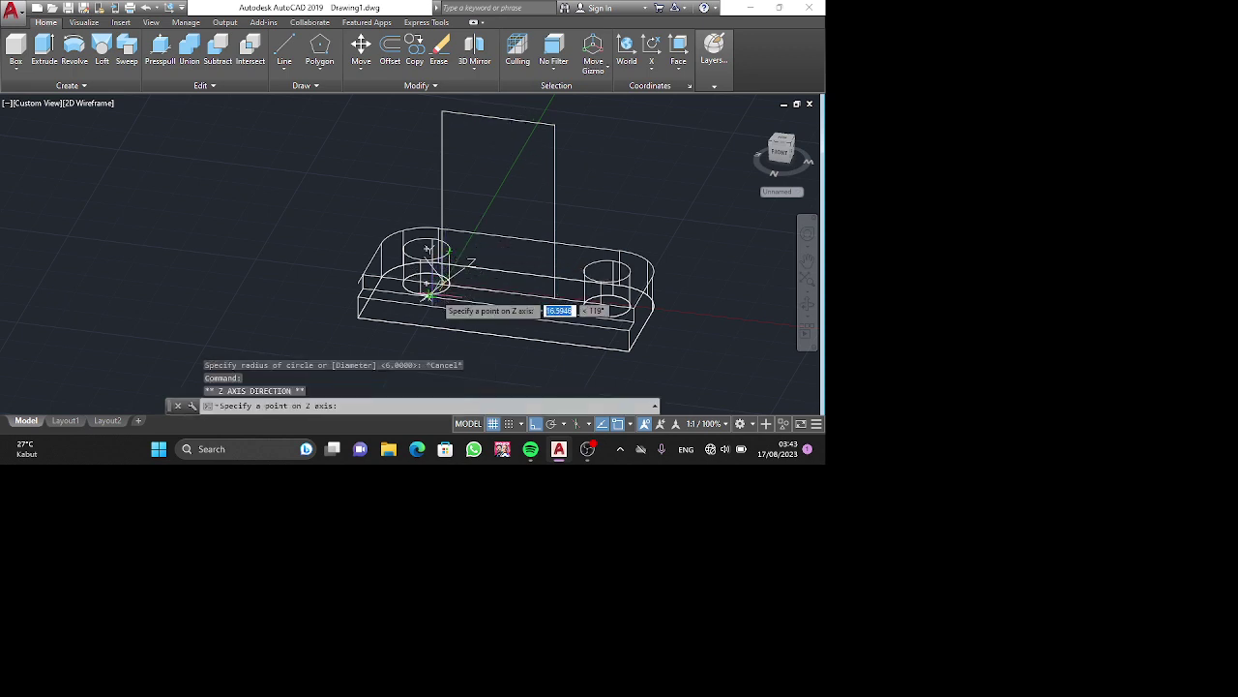
{"action": "left_click", "coordinate": [469, 350]}
{"action": "type", "text": "c"}
{"action": "key", "text": "Return"}
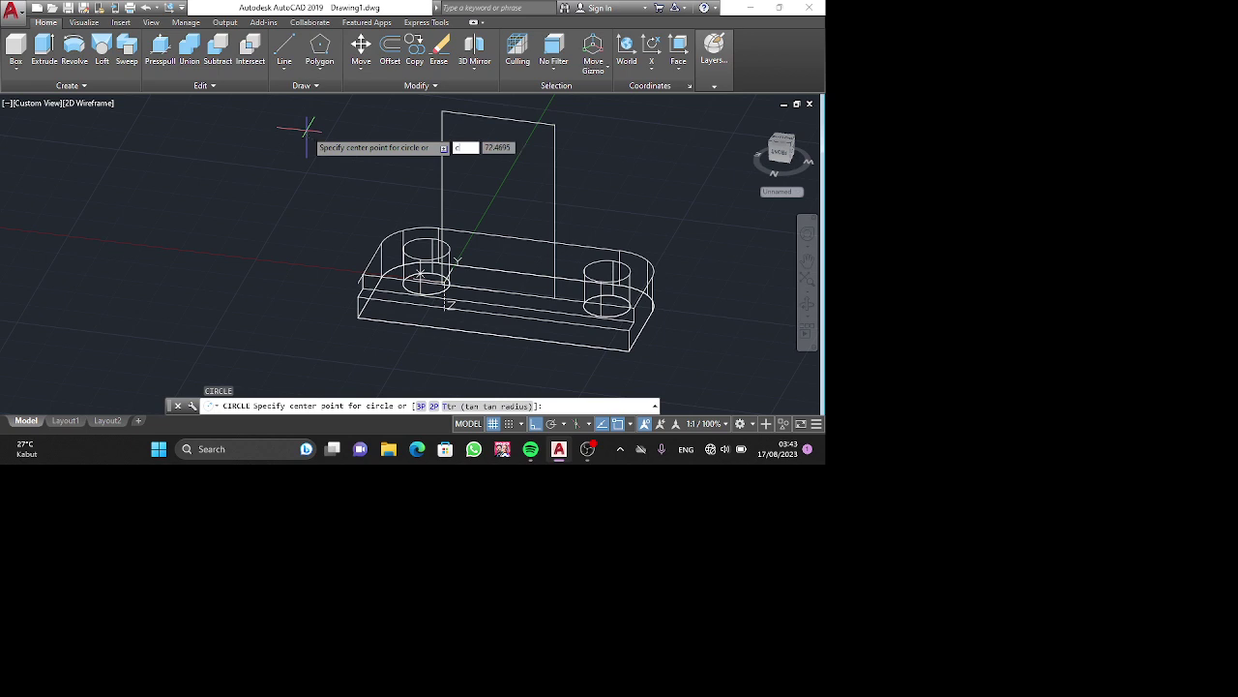
{"action": "key", "text": "Return"}
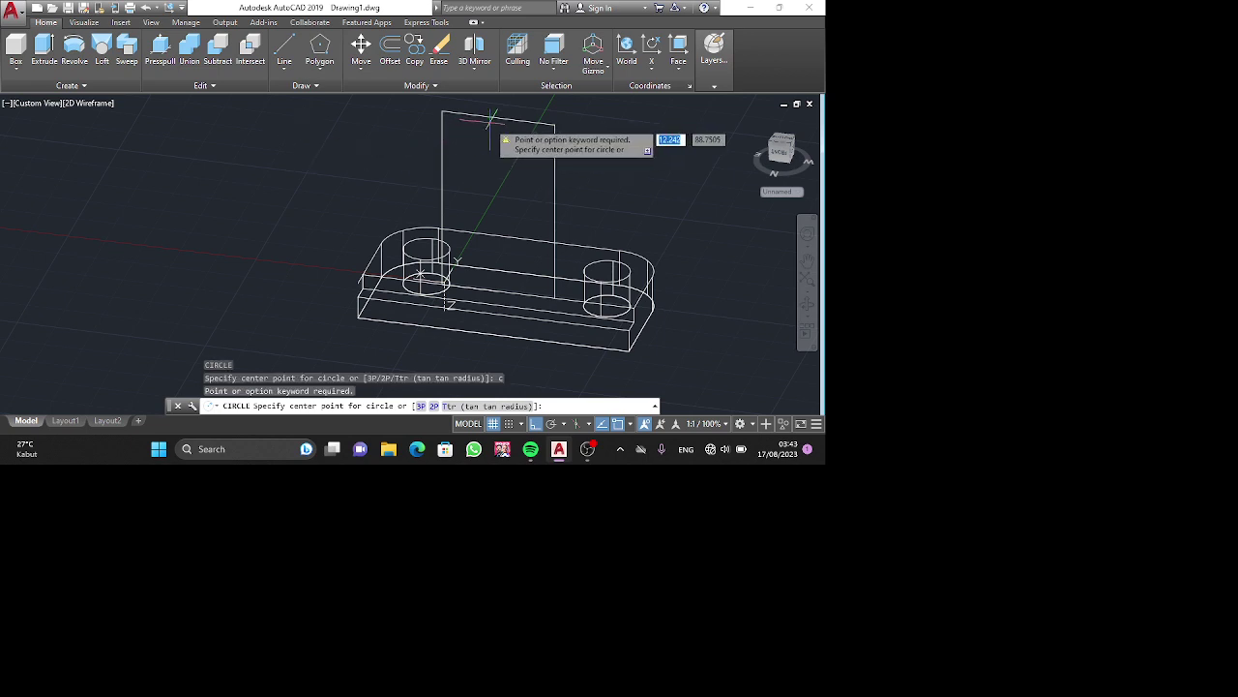
{"action": "left_click", "coordinate": [499, 117]}
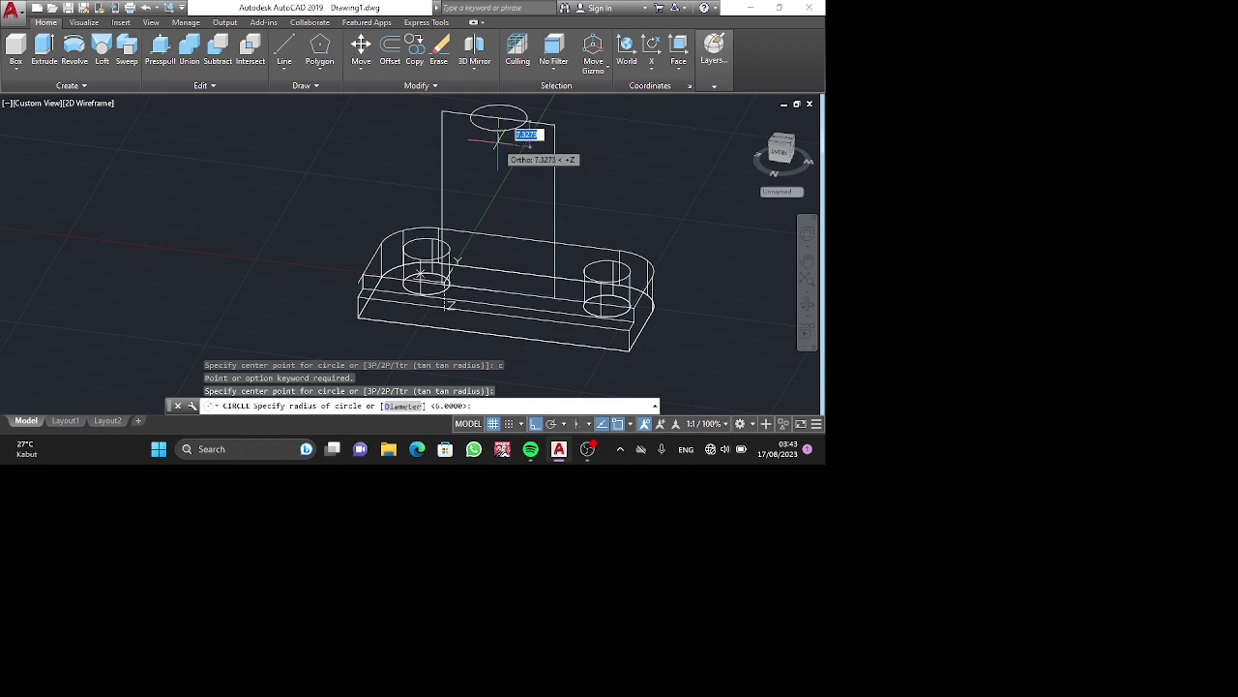
{"action": "key", "text": "Escape"}
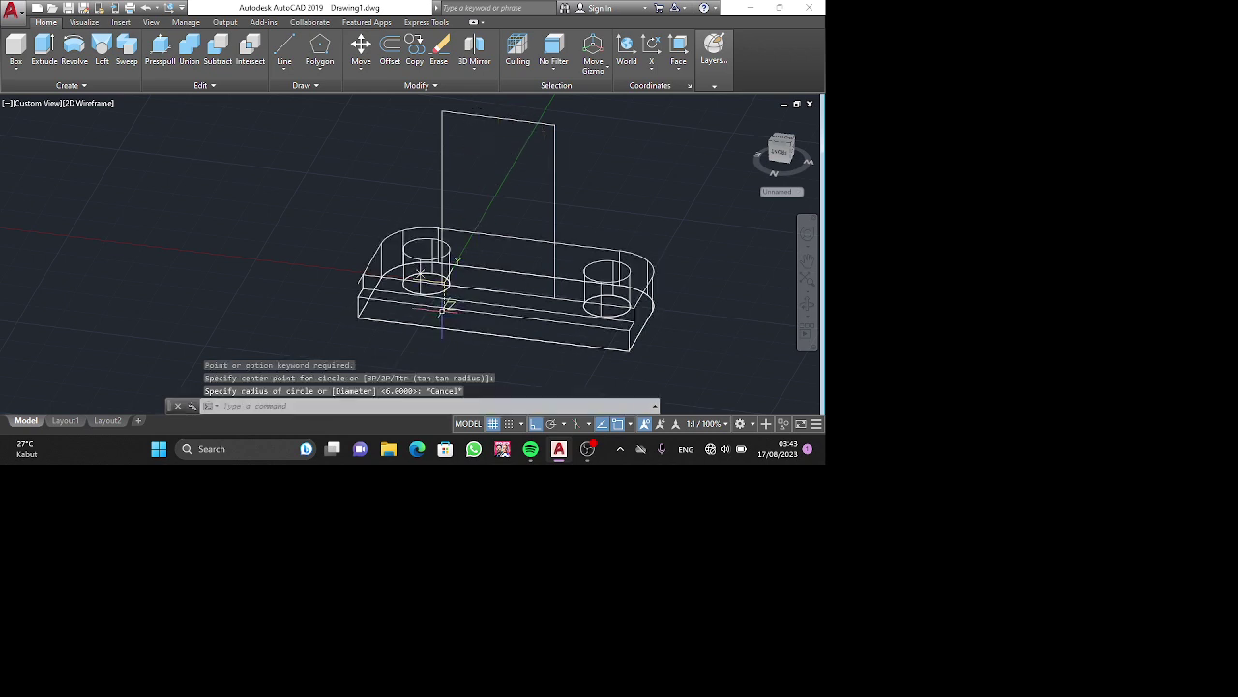
Redirect the UCS Z axis so that it runs along the plate's long edge under the upright profile.
{"action": "left_click", "coordinate": [445, 302]}
{"action": "mouse_move", "coordinate": [445, 307]}
{"action": "left_click", "coordinate": [489, 355]}
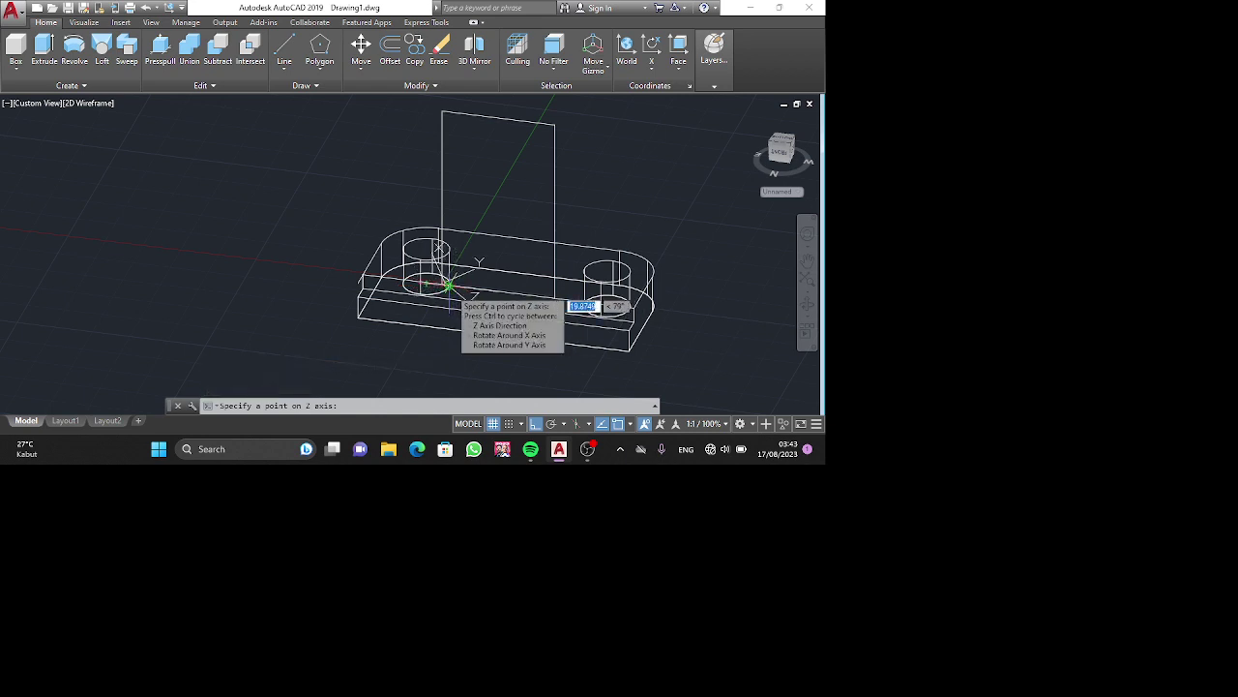
{"action": "key", "text": "Return"}
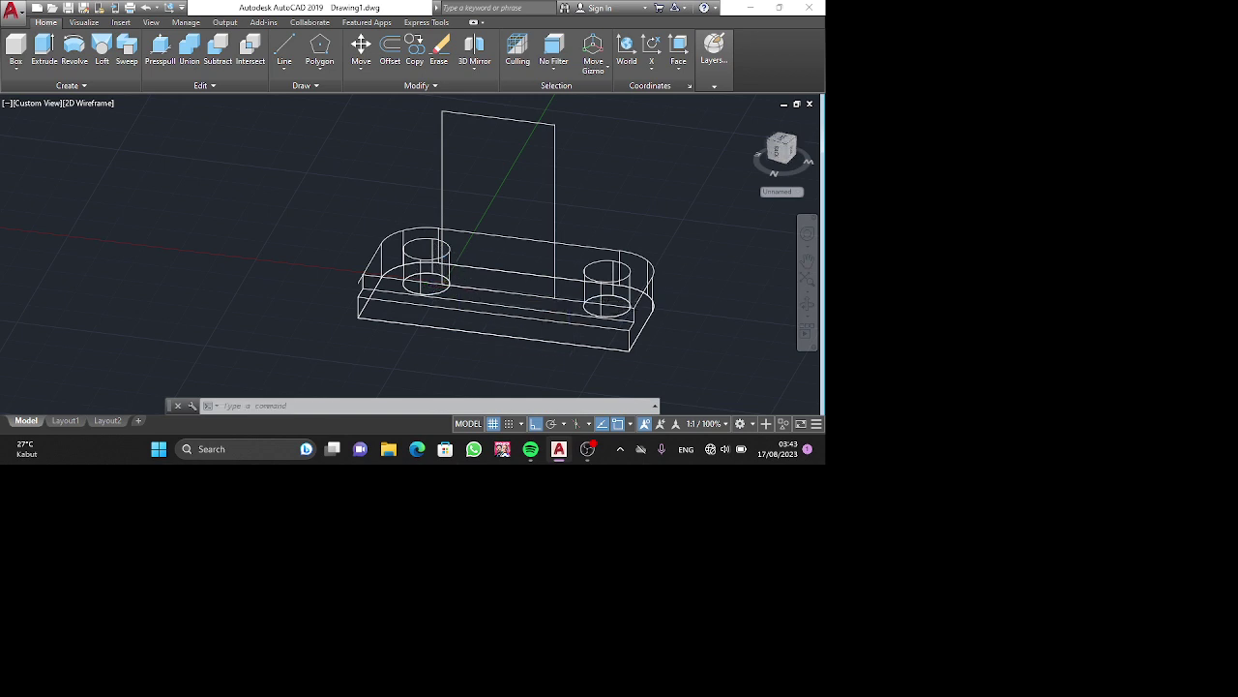
{"action": "key", "text": "Return"}
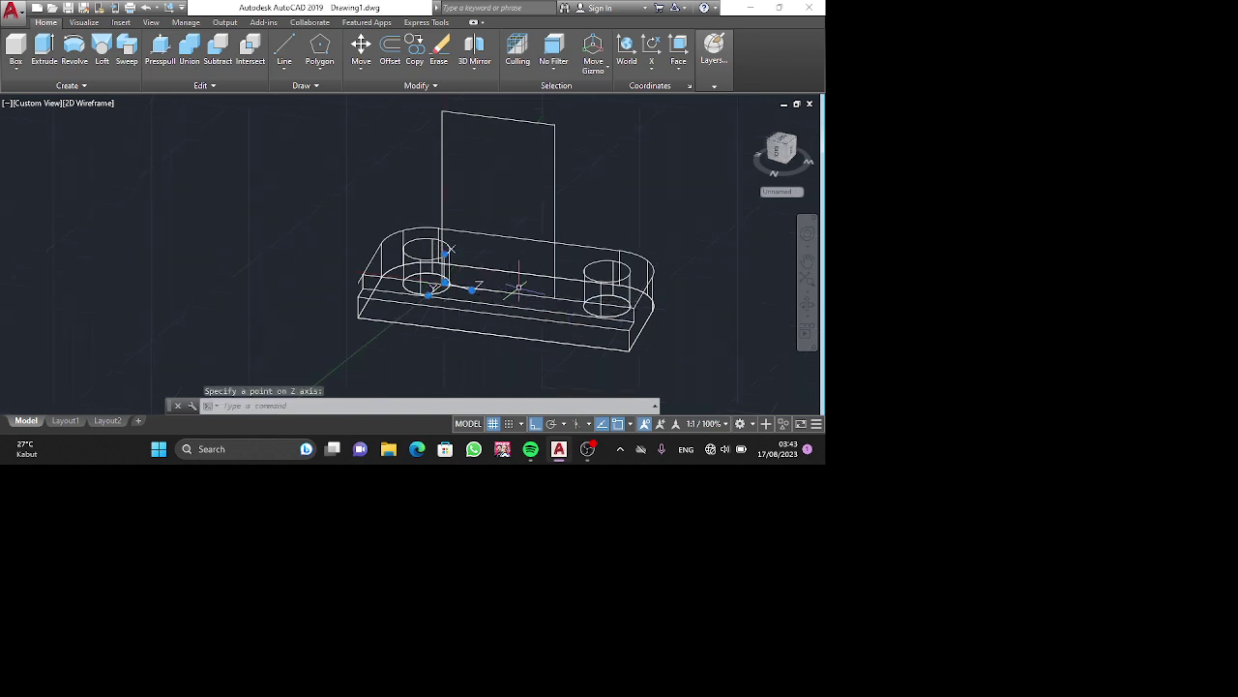
Undo both UCS Z-axis redirections and the circle command between them.
{"action": "key", "text": "ctrl+z"}
{"action": "key", "text": "ctrl+z"}
{"action": "key", "text": "ctrl+z"}
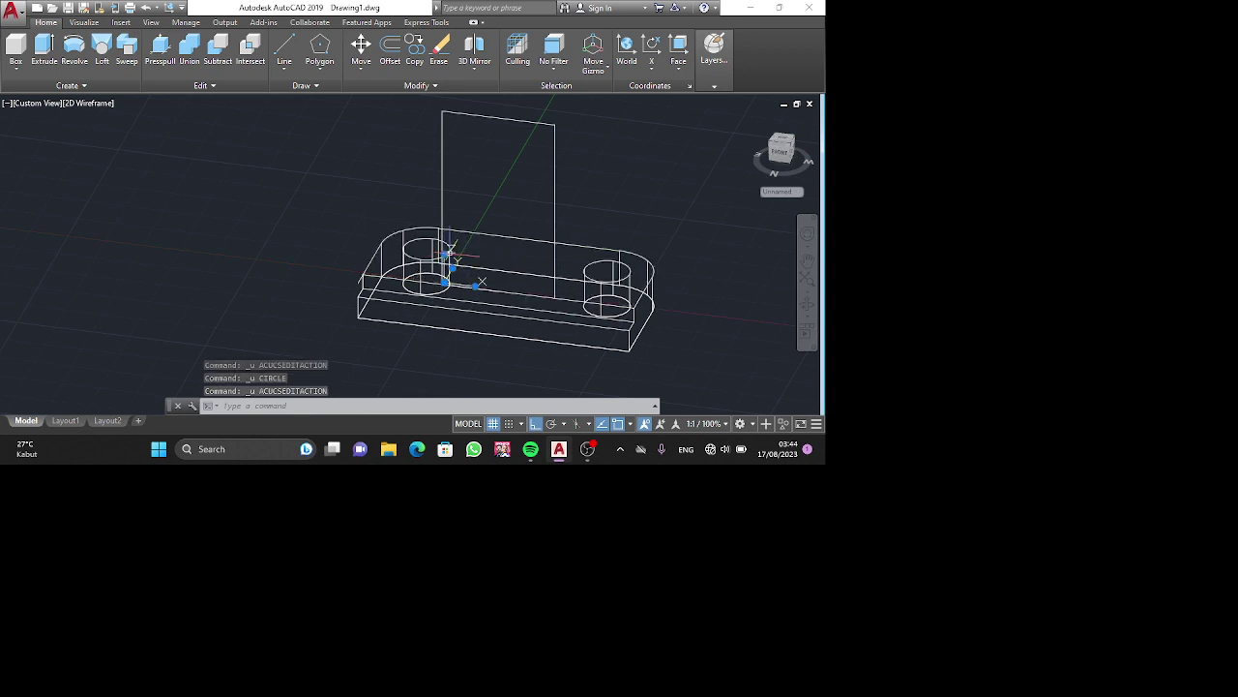
Redirect the UCS Y axis along the plate's long edge under the upright profile, keeping Ortho on.
{"action": "mouse_move", "coordinate": [475, 286]}
{"action": "left_click", "coordinate": [498, 313]}
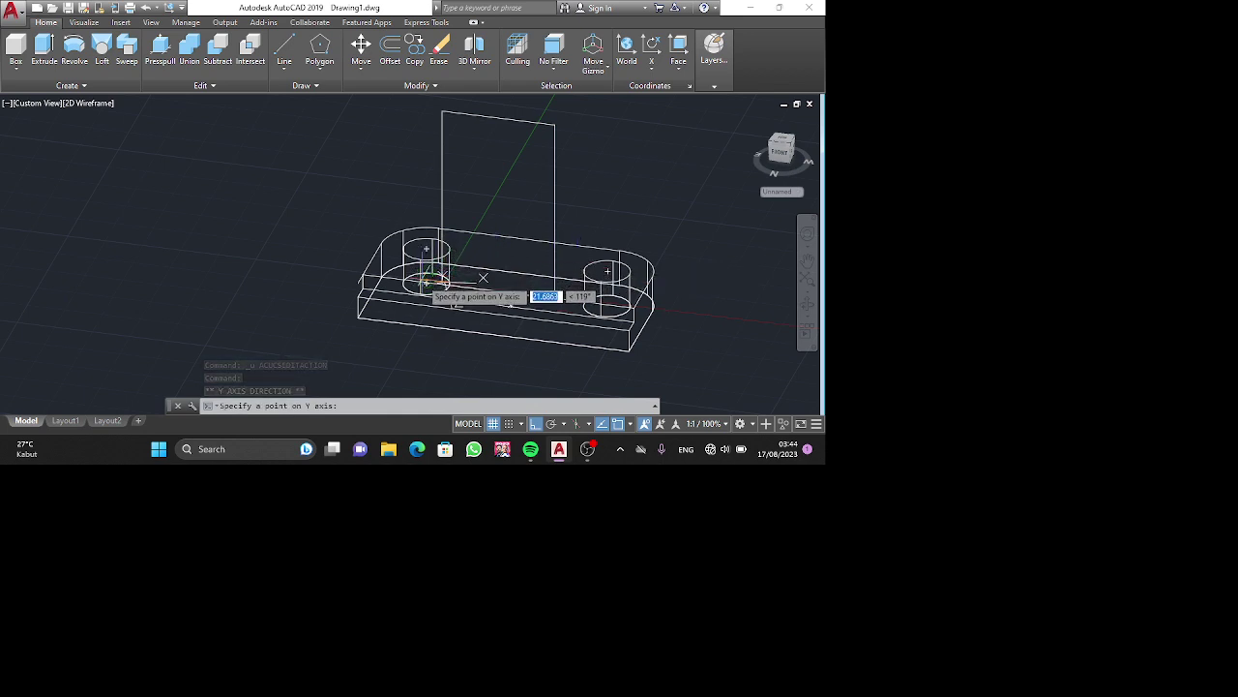
{"action": "left_click", "coordinate": [535, 423]}
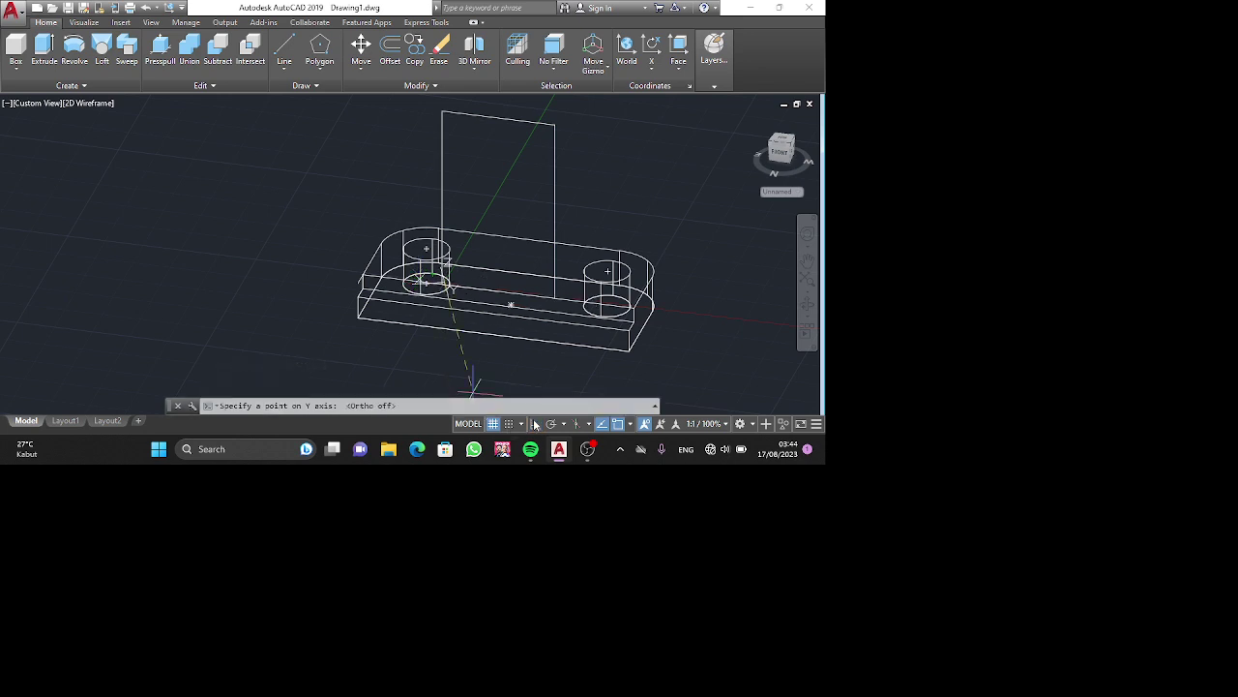
{"action": "left_click", "coordinate": [535, 424]}
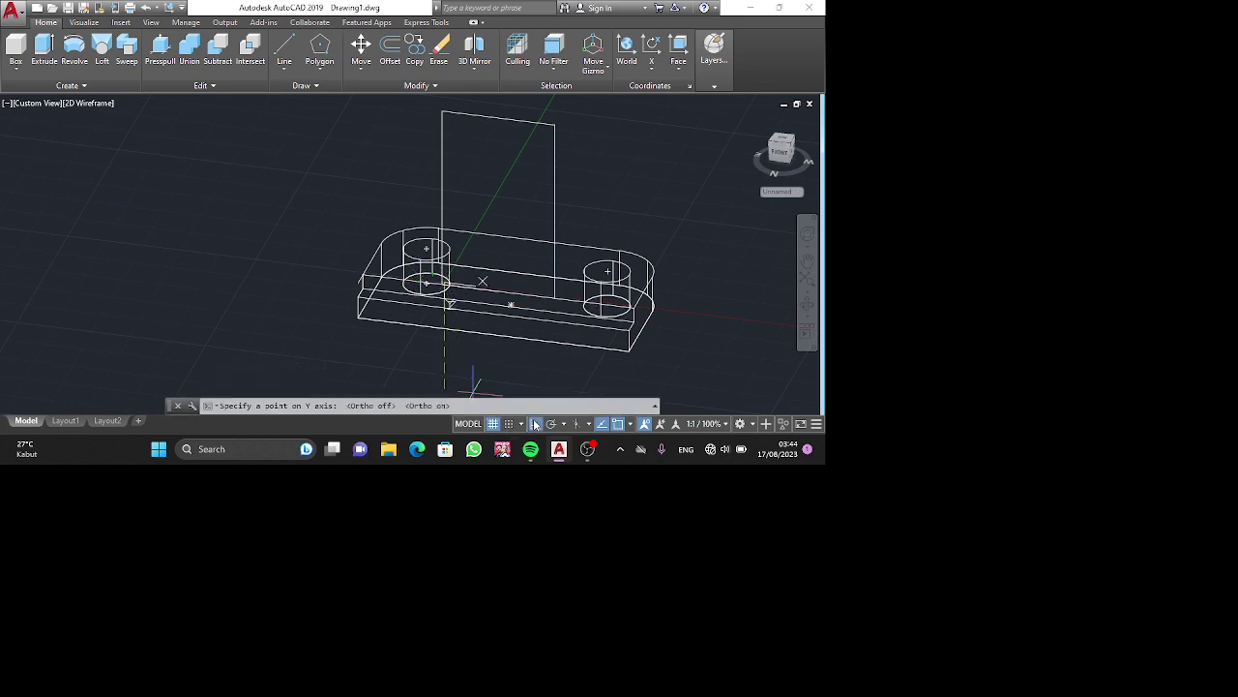
{"action": "left_click", "coordinate": [573, 288]}
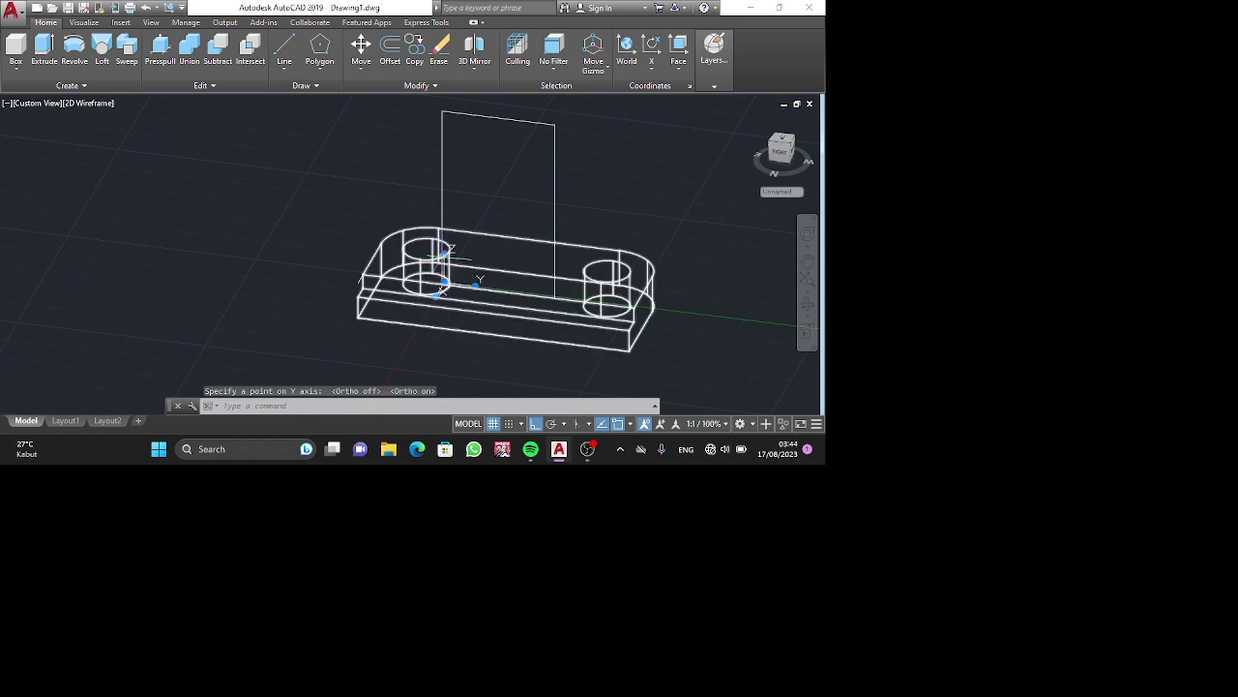
{"action": "left_click", "coordinate": [442, 289]}
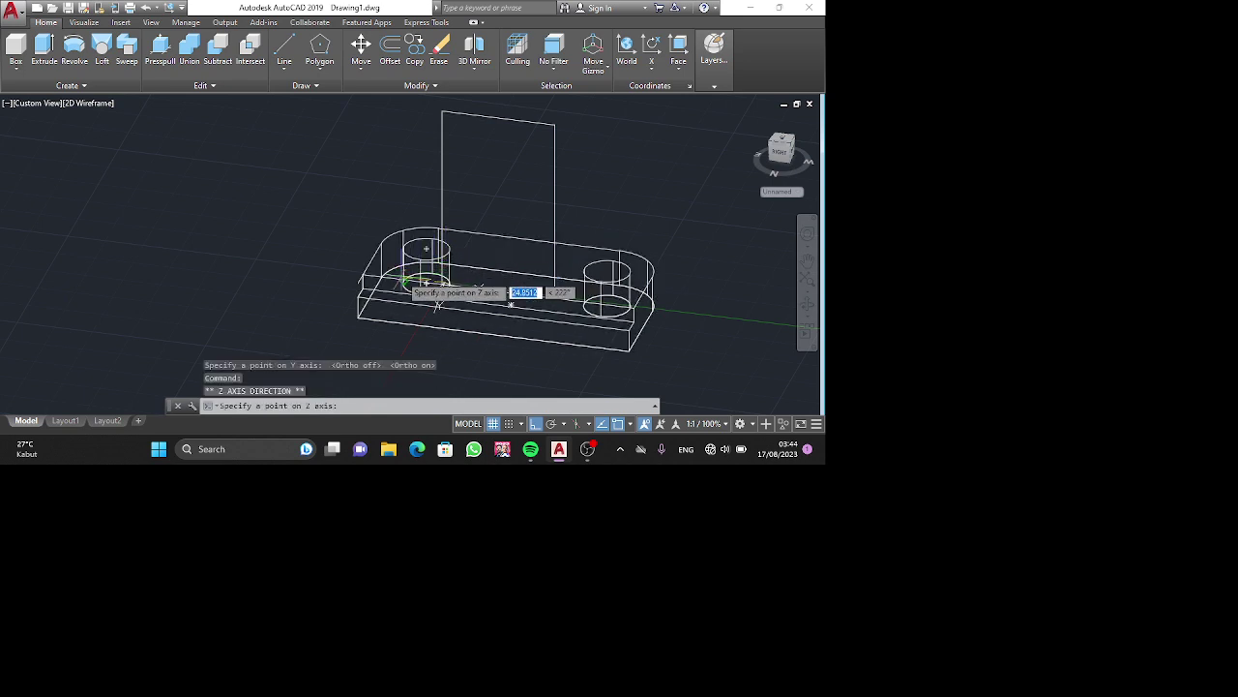
{"action": "left_click", "coordinate": [515, 291]}
{"action": "key", "text": "Escape"}
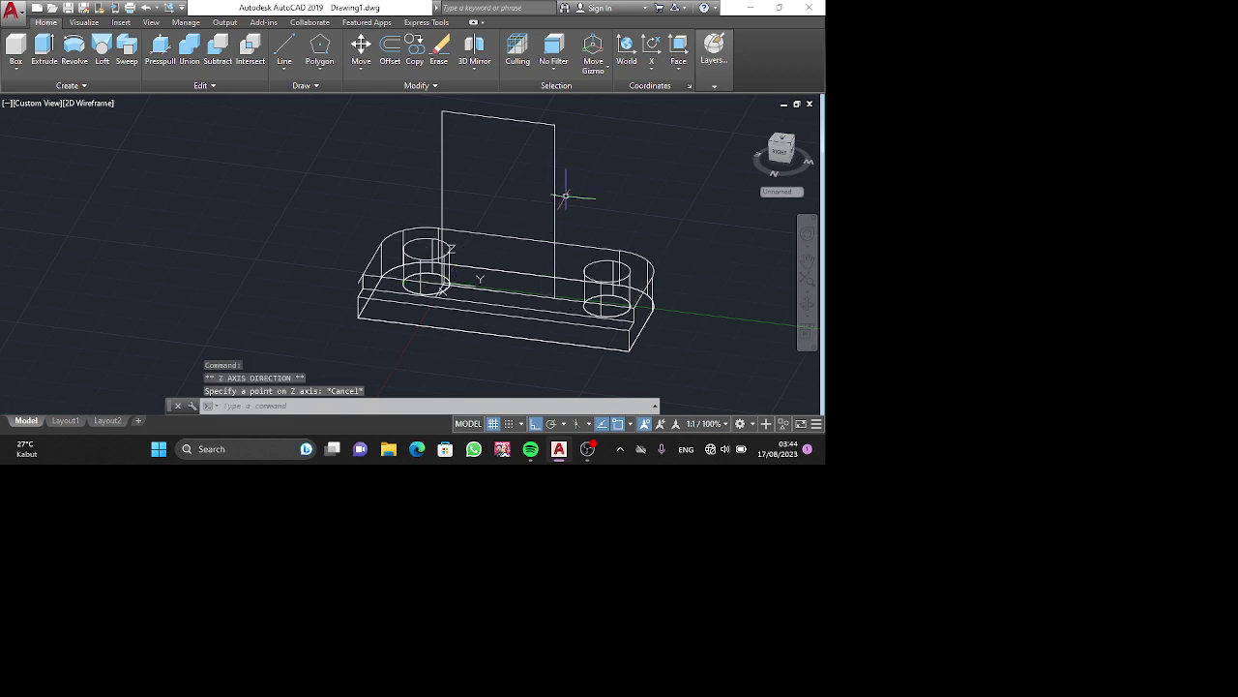
Align the UCS to the plate's vertical end face on the short side.
{"action": "left_click", "coordinate": [678, 49]}
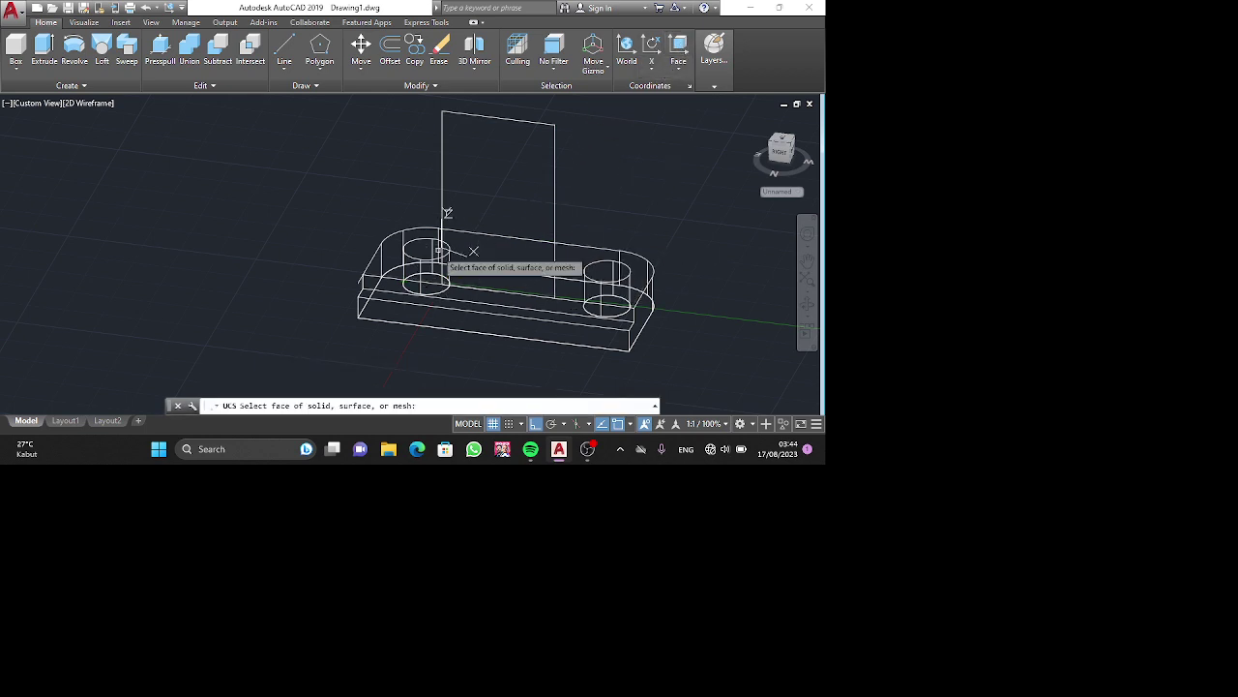
{"action": "left_click", "coordinate": [403, 310]}
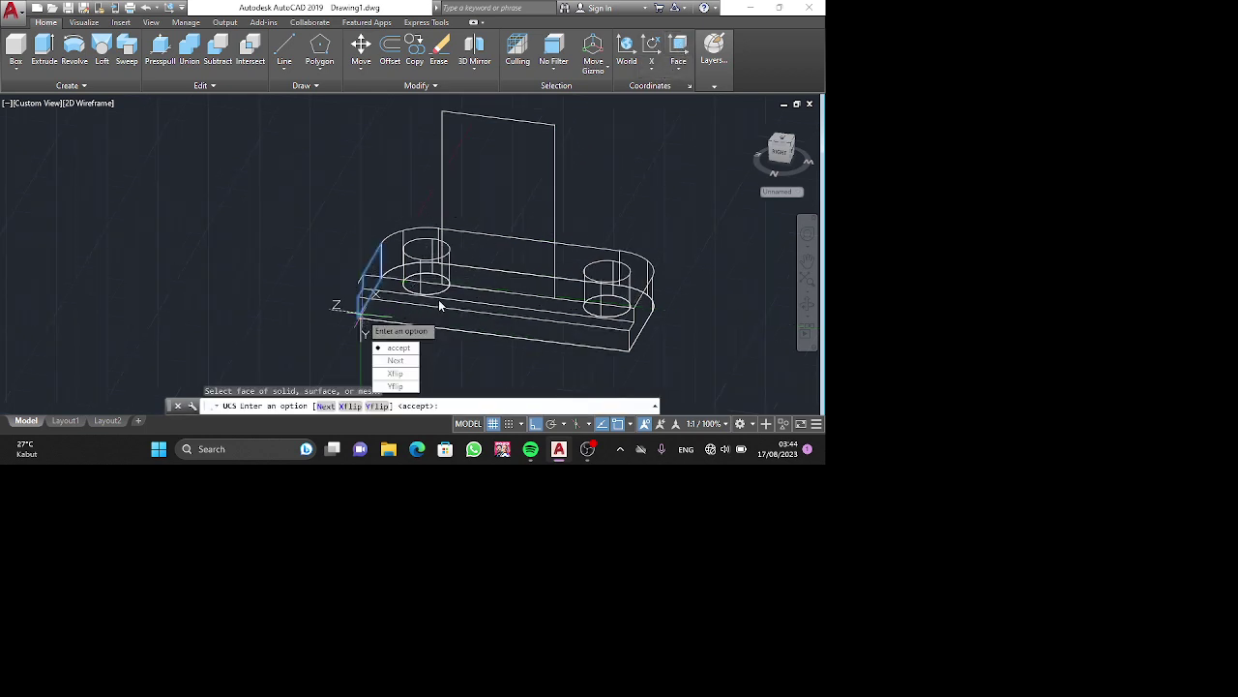
{"action": "key", "text": "Return"}
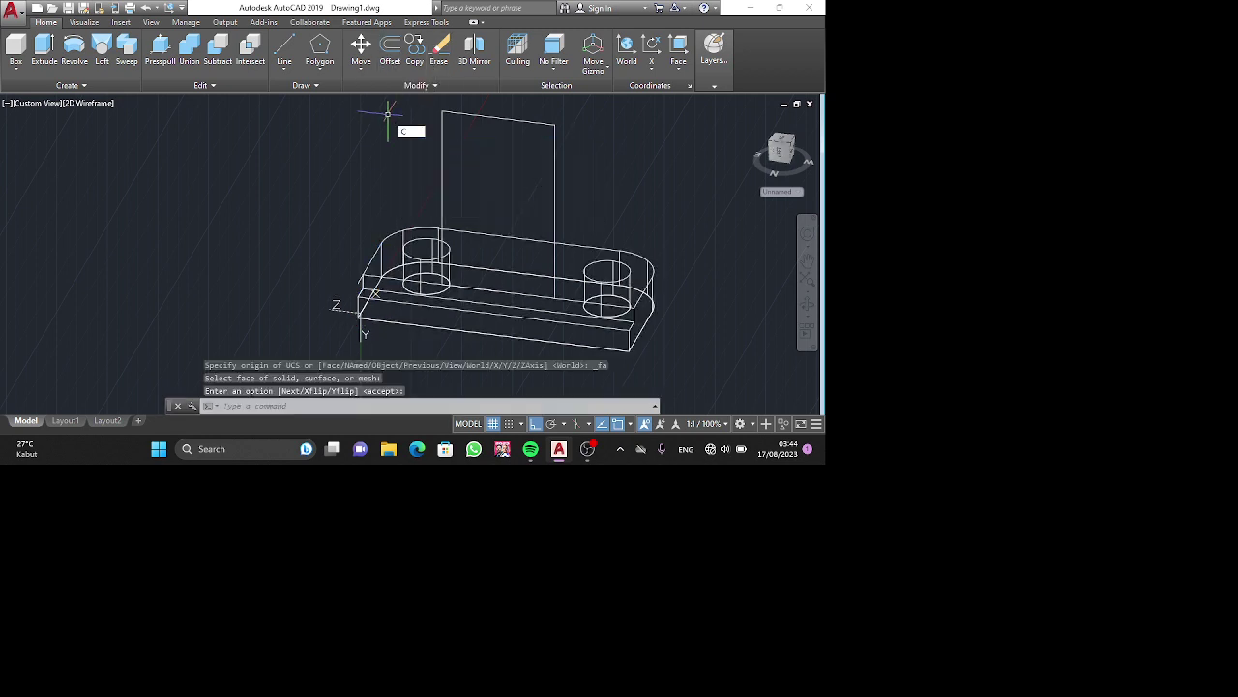
{"action": "key", "text": "Return"}
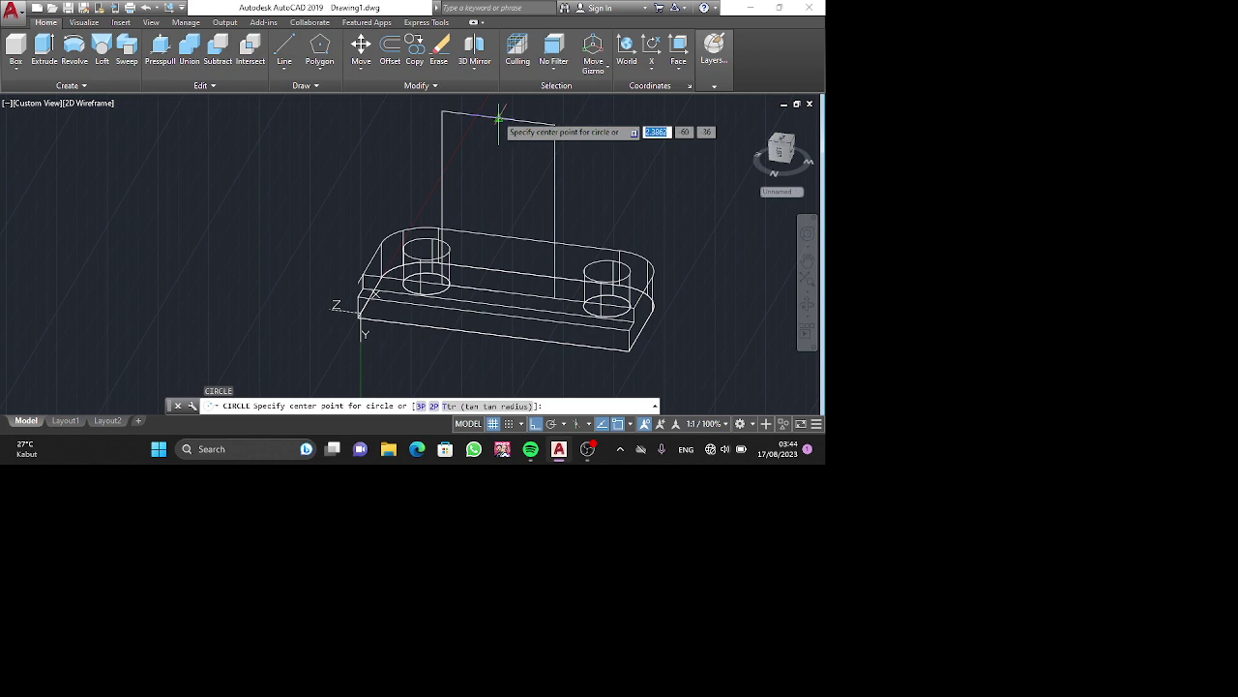
{"action": "left_click", "coordinate": [497, 105]}
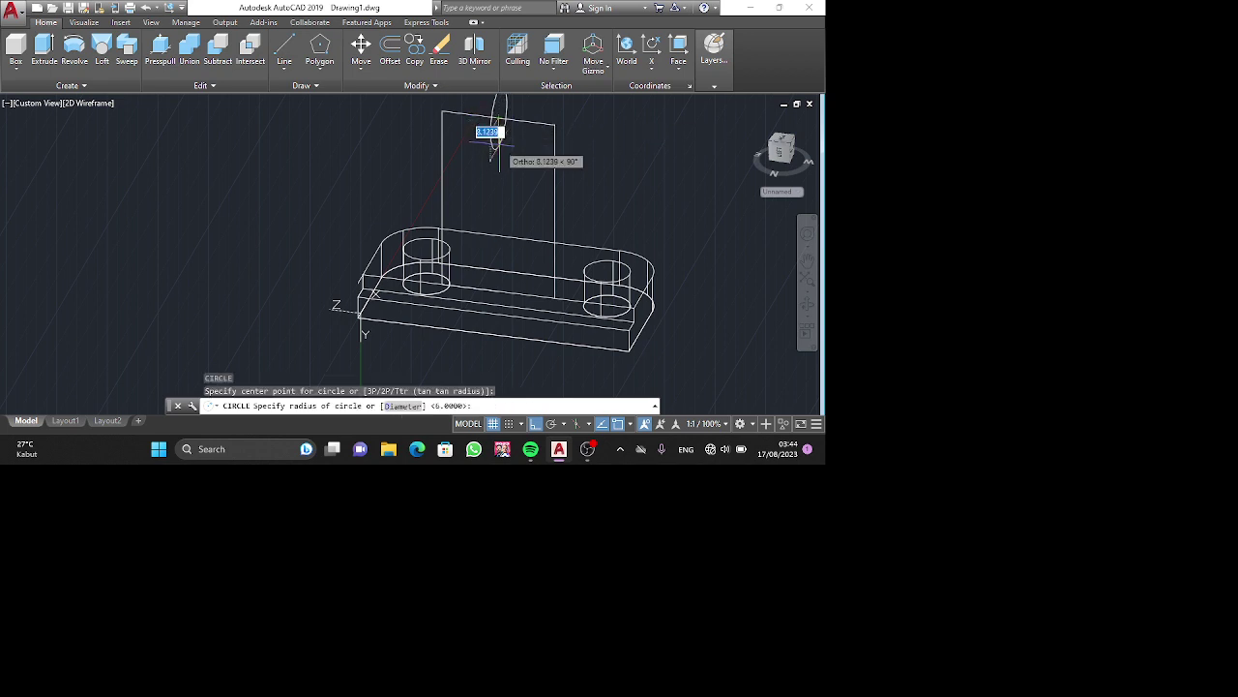
{"action": "key", "text": "Escape"}
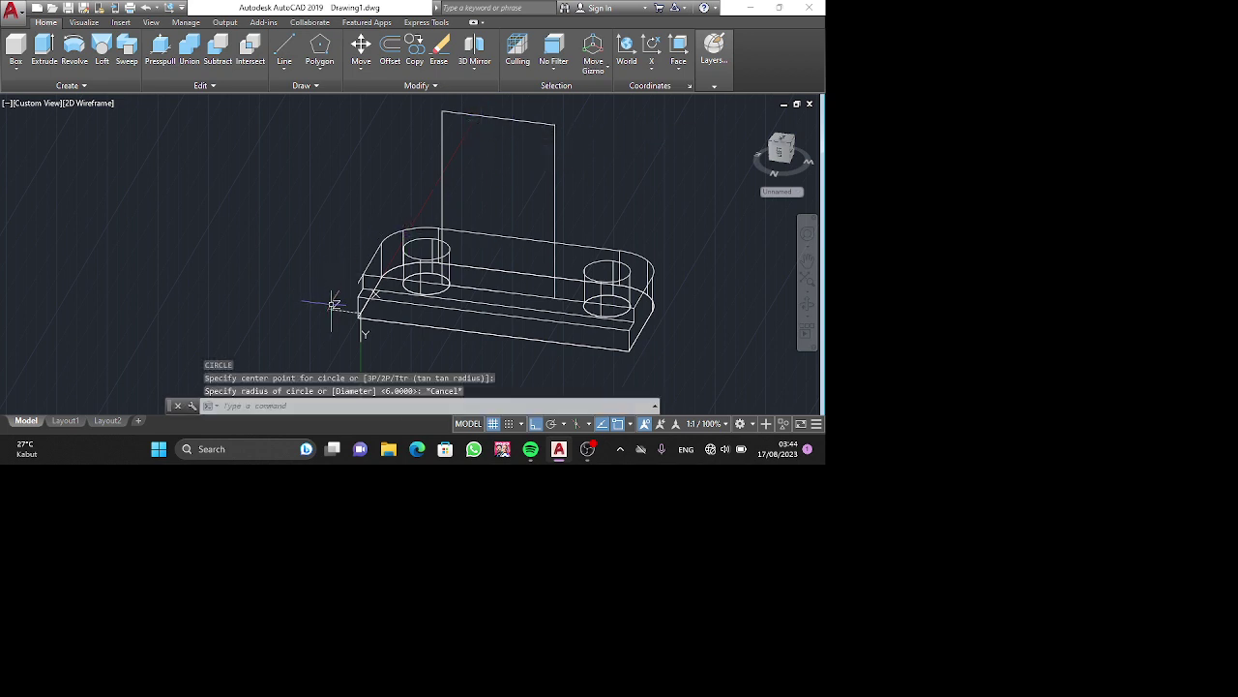
Redirect the UCS Z axis along the plate's short bottom edge so the XY plane is parallel to the upright profile.
{"action": "left_click", "coordinate": [368, 300]}
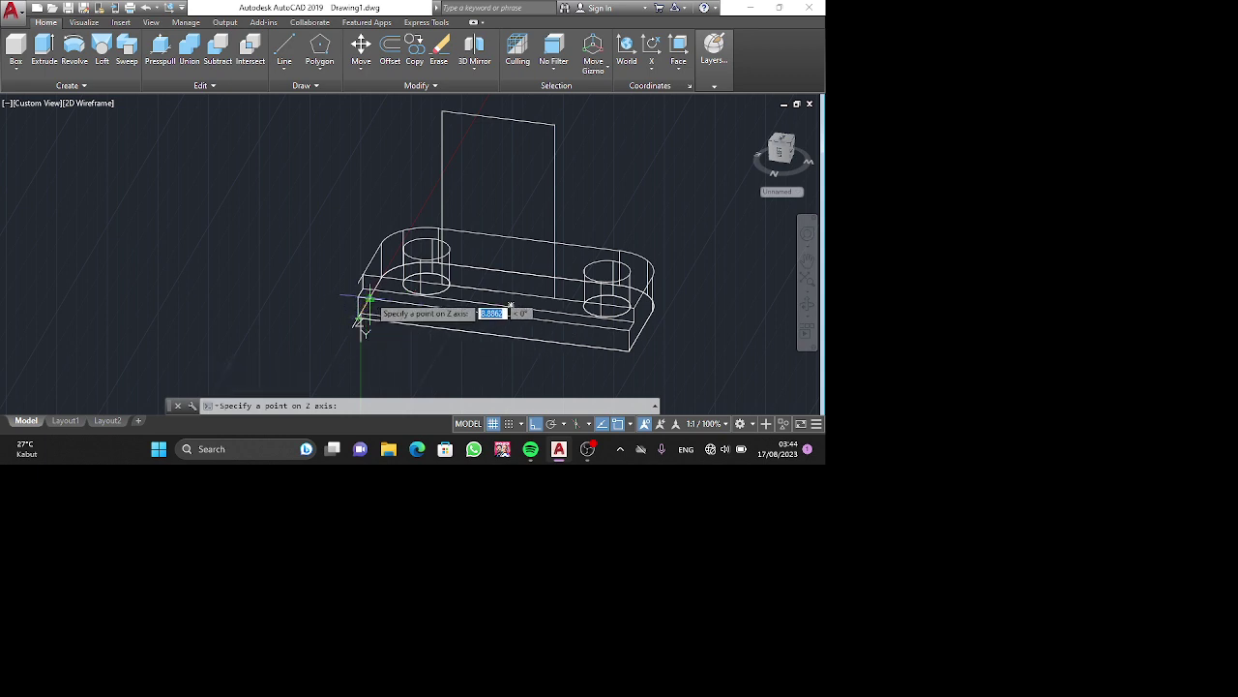
{"action": "left_click", "coordinate": [362, 322]}
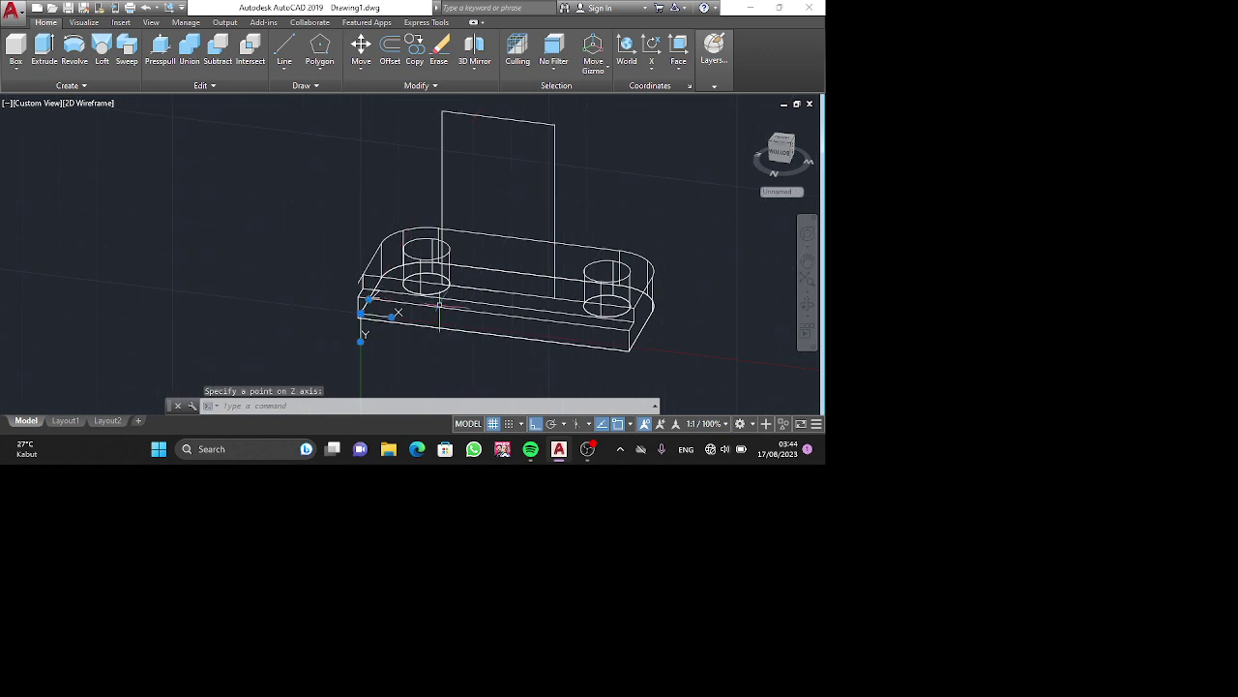
{"action": "type", "text": "c"}
{"action": "key", "text": "Return"}
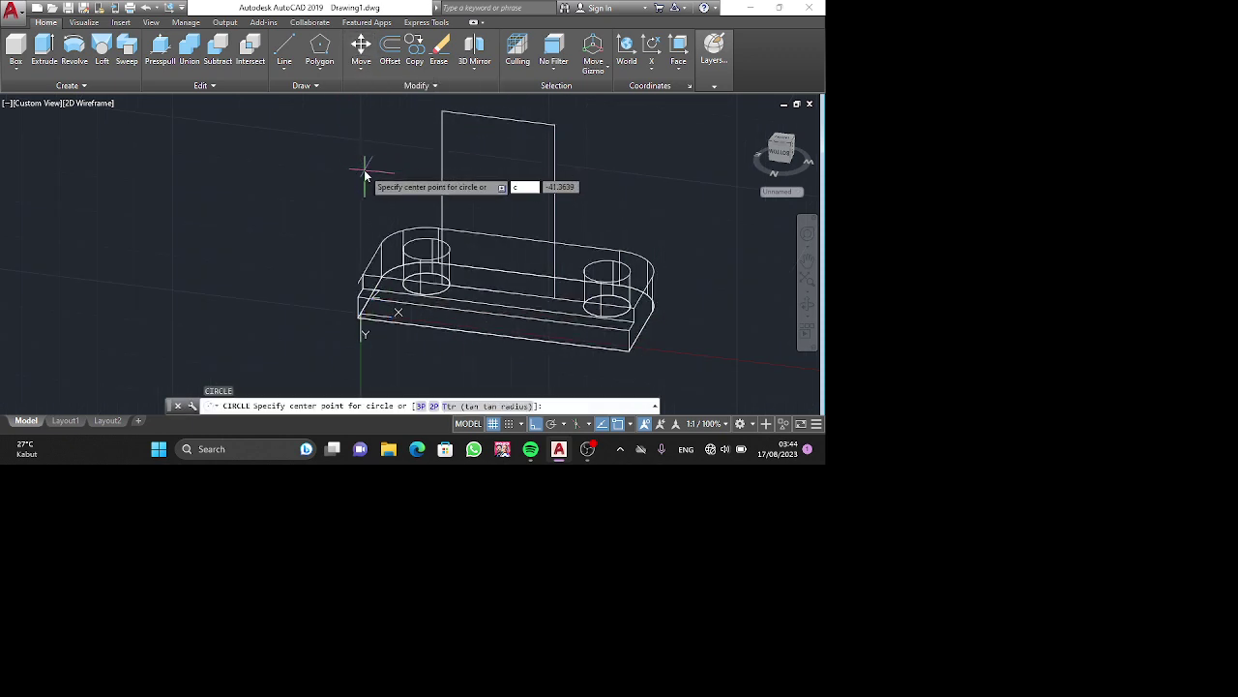
{"action": "key", "text": "Return"}
{"action": "key", "text": "Escape"}
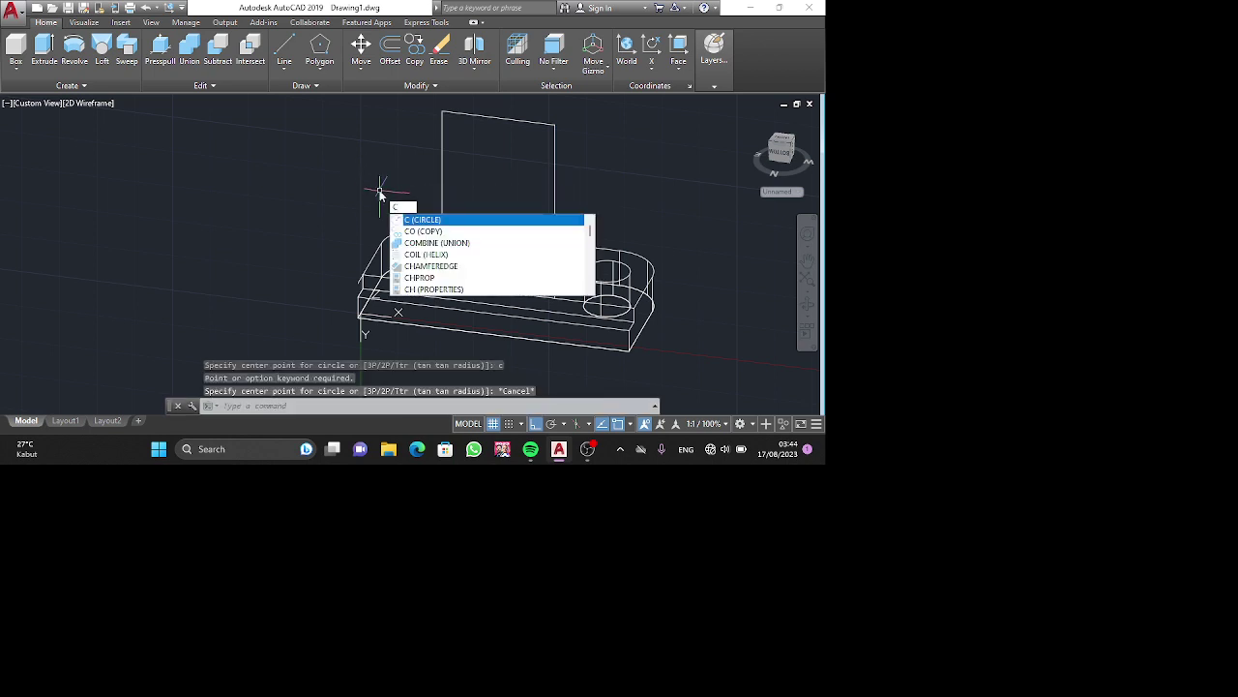
Draw a circle of radius 15 centred on the midpoint of the upright profile's top edge.
{"action": "key", "text": "Return"}
{"action": "left_click", "coordinate": [485, 116]}
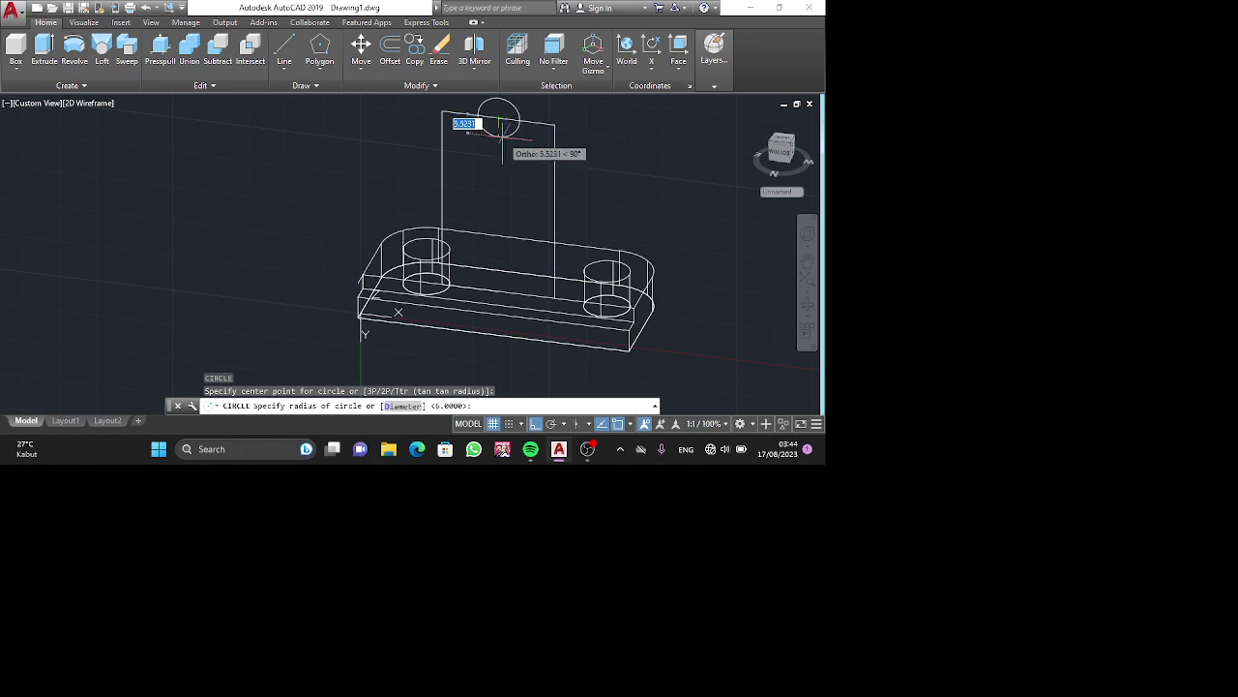
{"action": "type", "text": "15"}
{"action": "key", "text": "Return"}
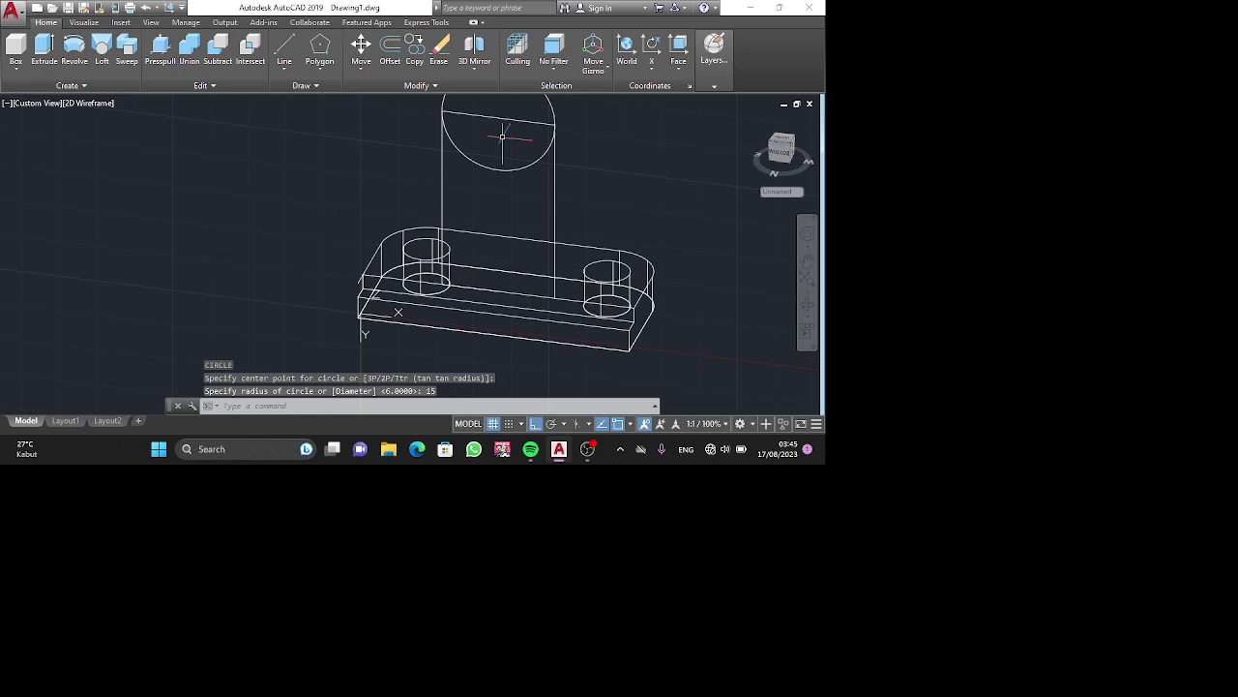
Draw a concentric circle of radius 6 at the centre of the upright's large circle.
{"action": "key", "text": "Return"}
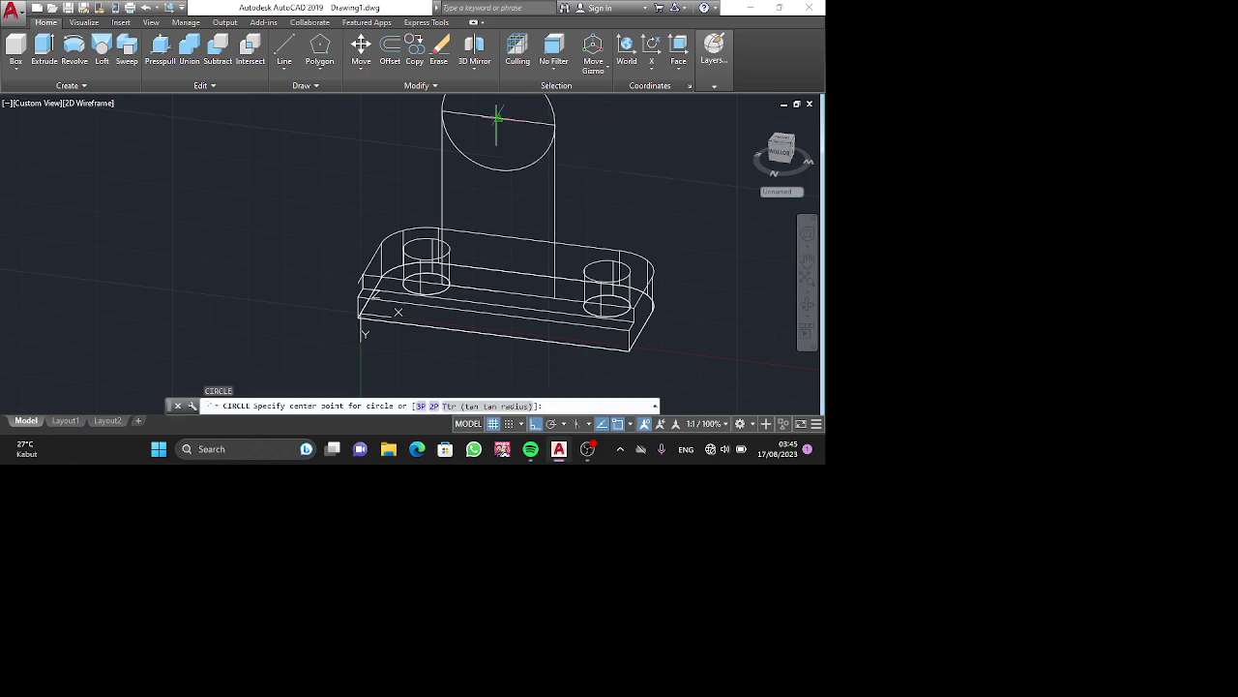
{"action": "left_click", "coordinate": [497, 118]}
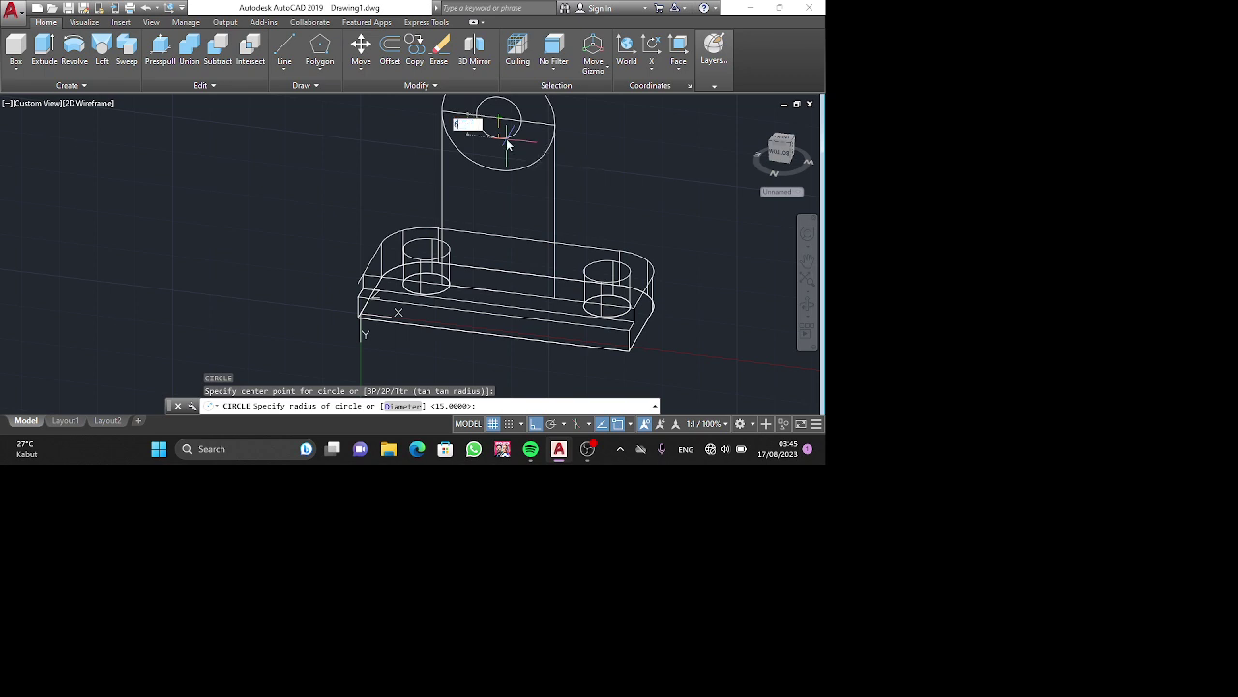
{"action": "type", "text": "6"}
{"action": "key", "text": "Return"}
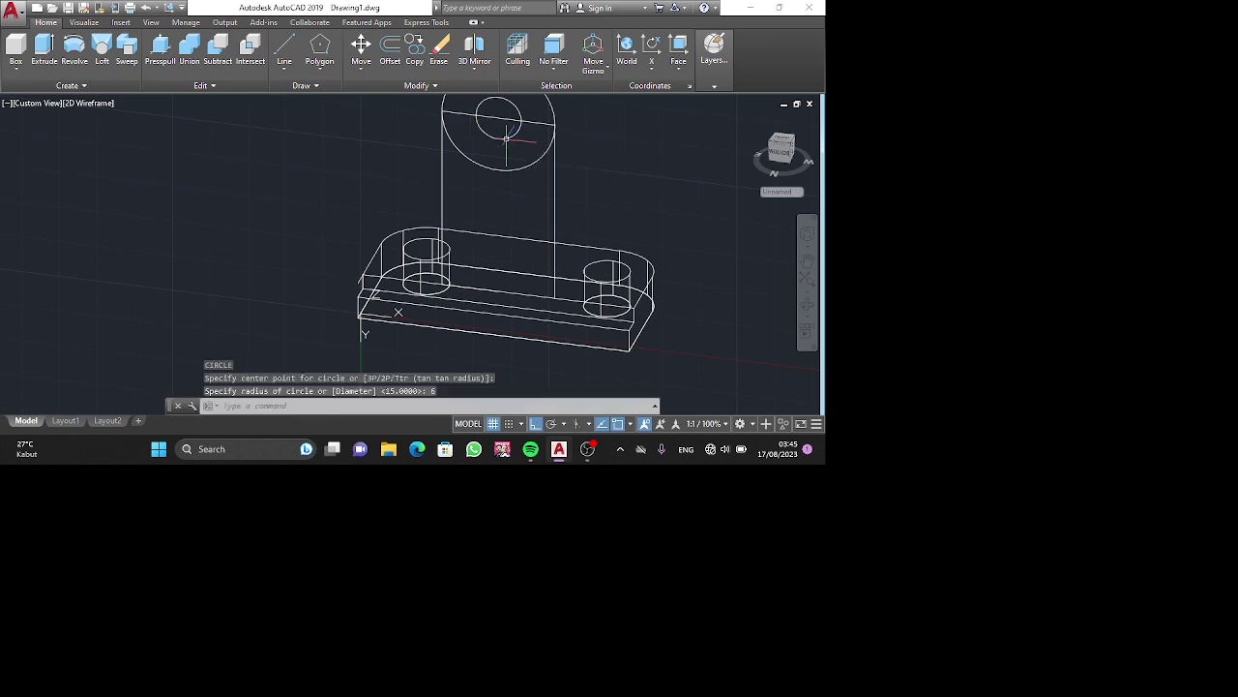
Delete the upright profile's top line and the short leftover line above the plate's edge step.
{"action": "left_click", "coordinate": [502, 117]}
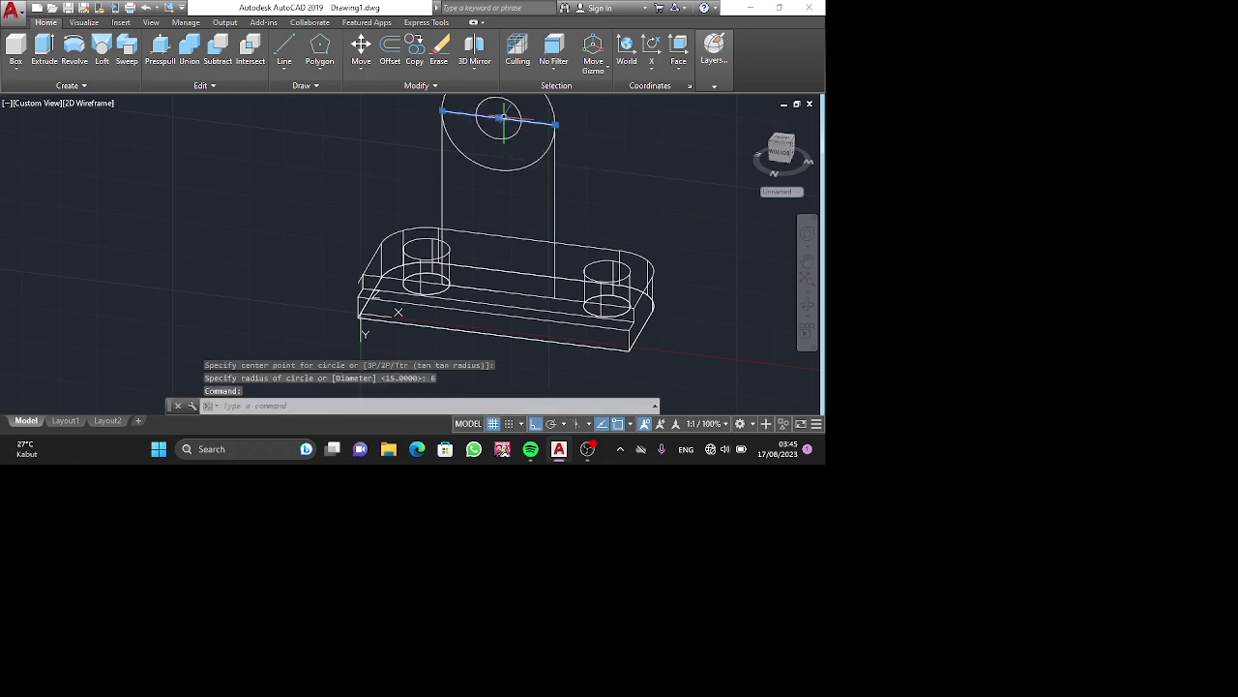
{"action": "key", "text": "Delete"}
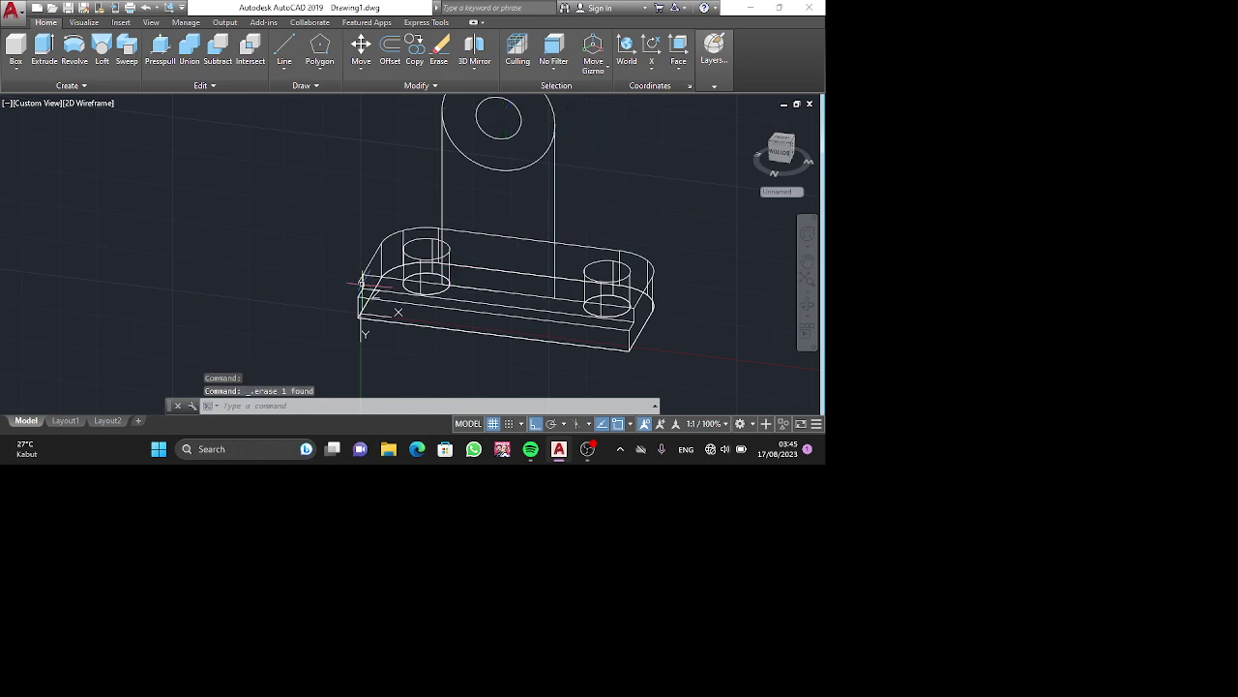
{"action": "middle_click_drag", "start_coordinate": [360, 282], "coordinate": [481, 302], "text": "shift"}
{"action": "left_click", "coordinate": [476, 320]}
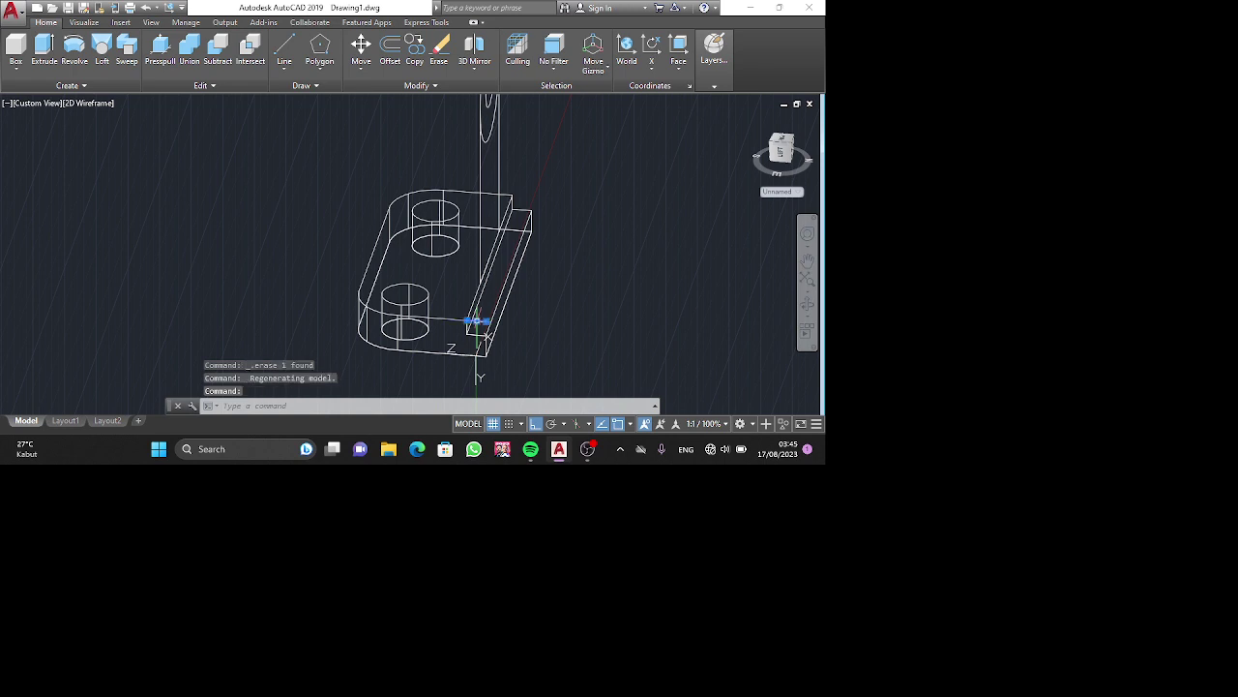
{"action": "key", "text": "Delete"}
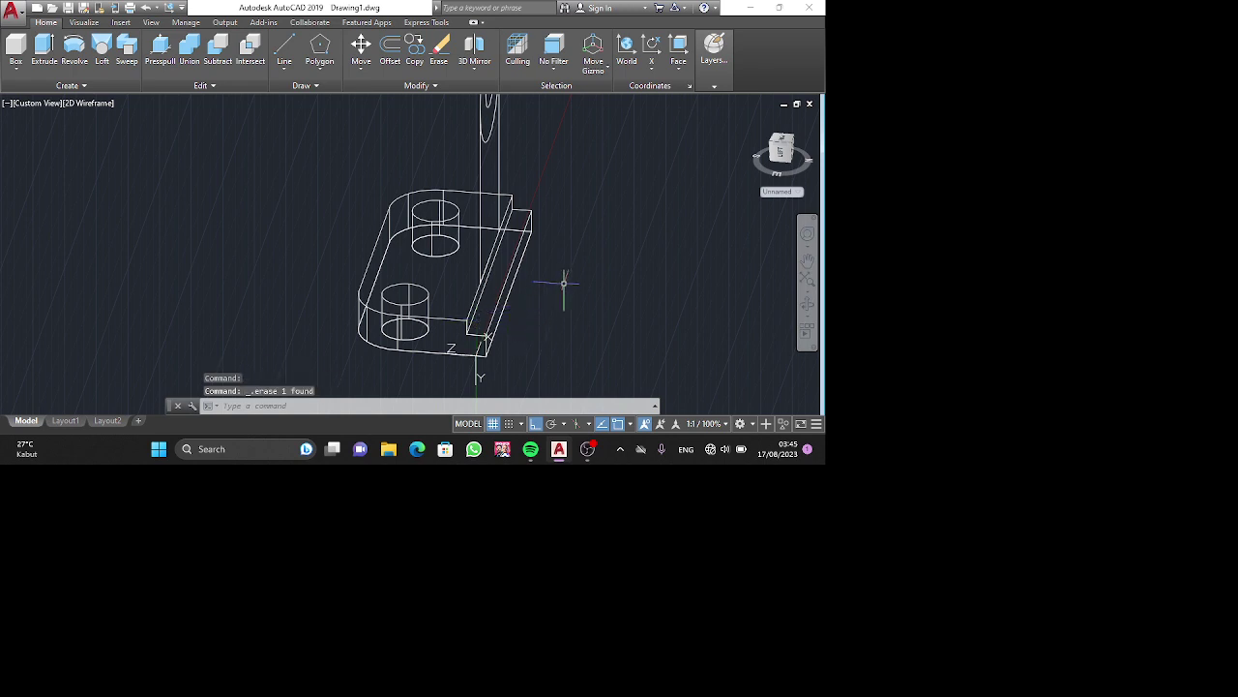
{"action": "scroll", "coordinate": [573, 264], "scroll_direction": "down", "scroll_amount": 2}
{"action": "scroll", "coordinate": [592, 230], "scroll_direction": "up", "scroll_amount": 2}
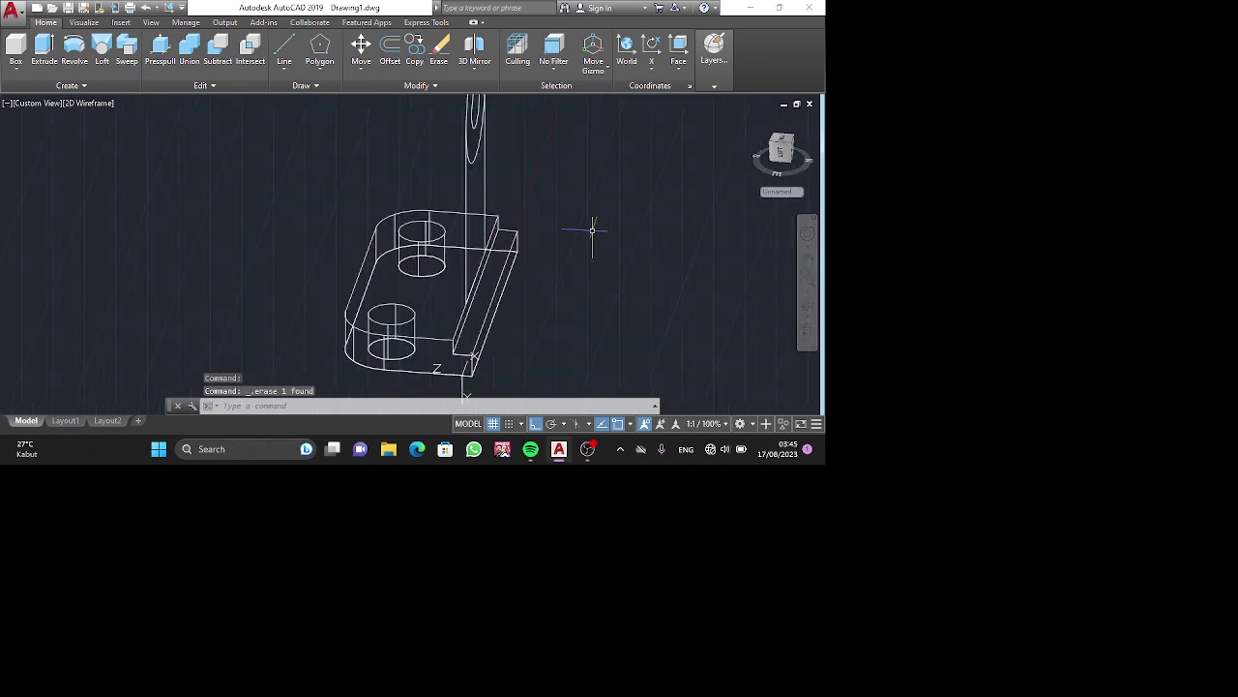
{"action": "middle_click_drag", "start_coordinate": [592, 230], "coordinate": [584, 264], "text": "shift"}
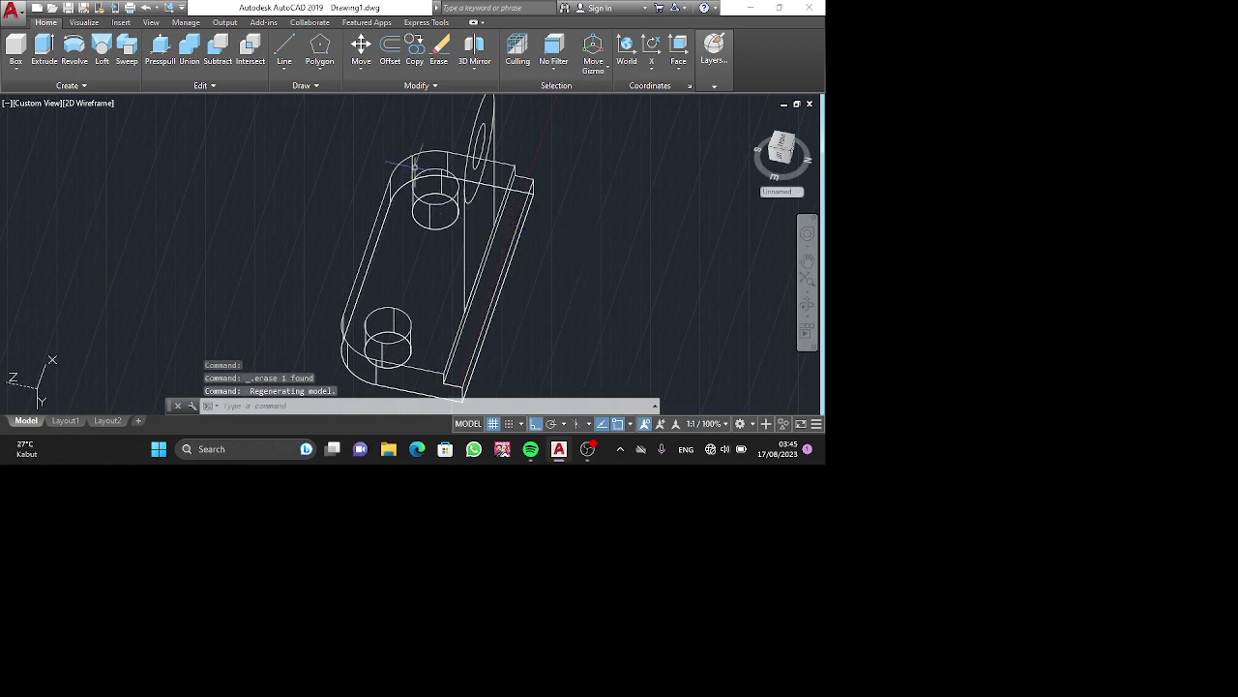
{"action": "left_click", "coordinate": [161, 48]}
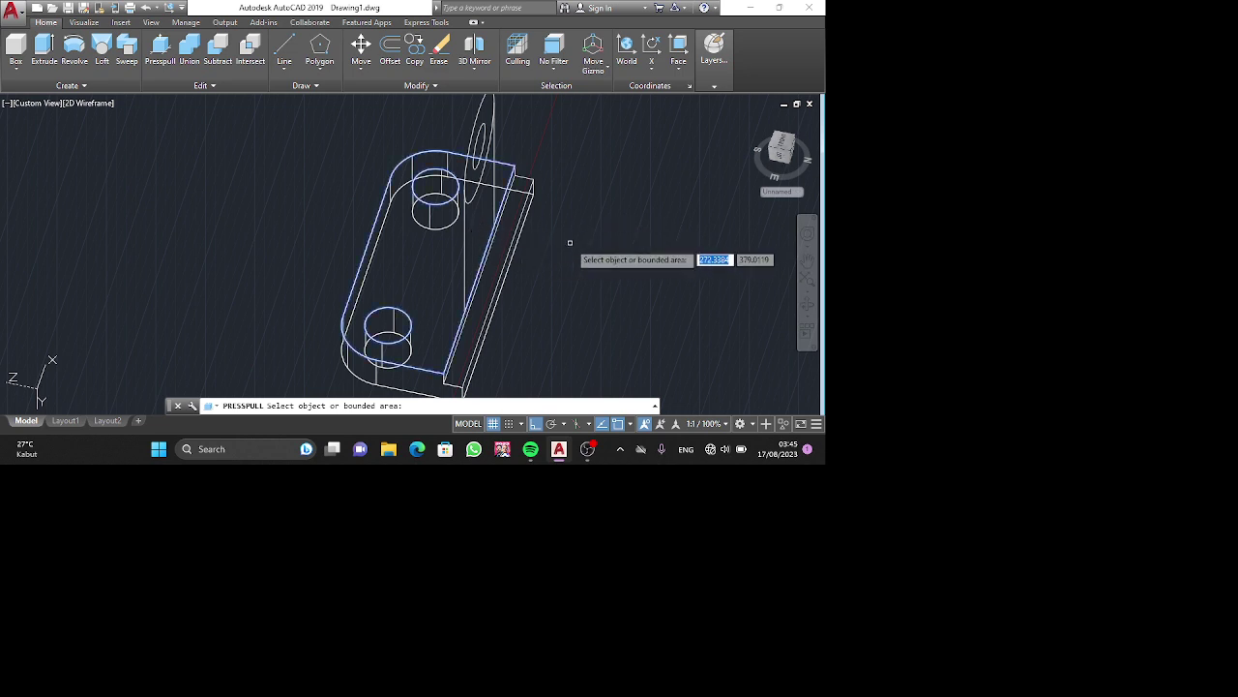
{"action": "middle_click_drag", "start_coordinate": [569, 248], "coordinate": [486, 207], "text": "shift"}
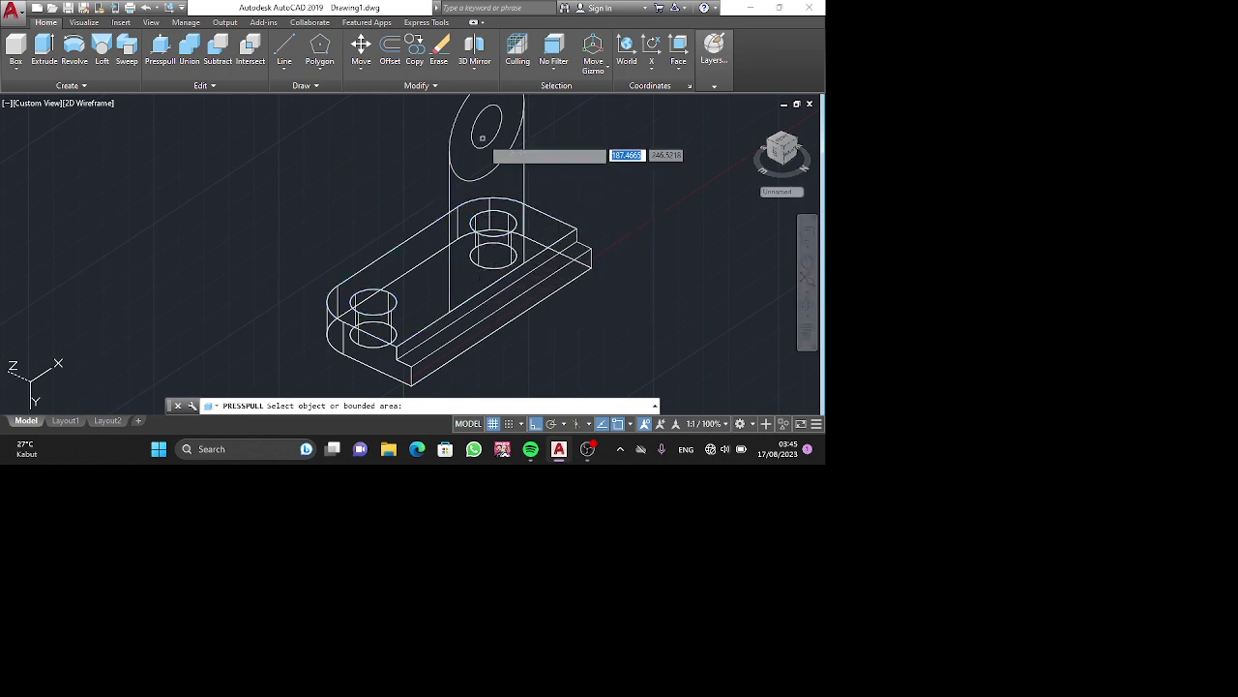
{"action": "key", "text": "Escape"}
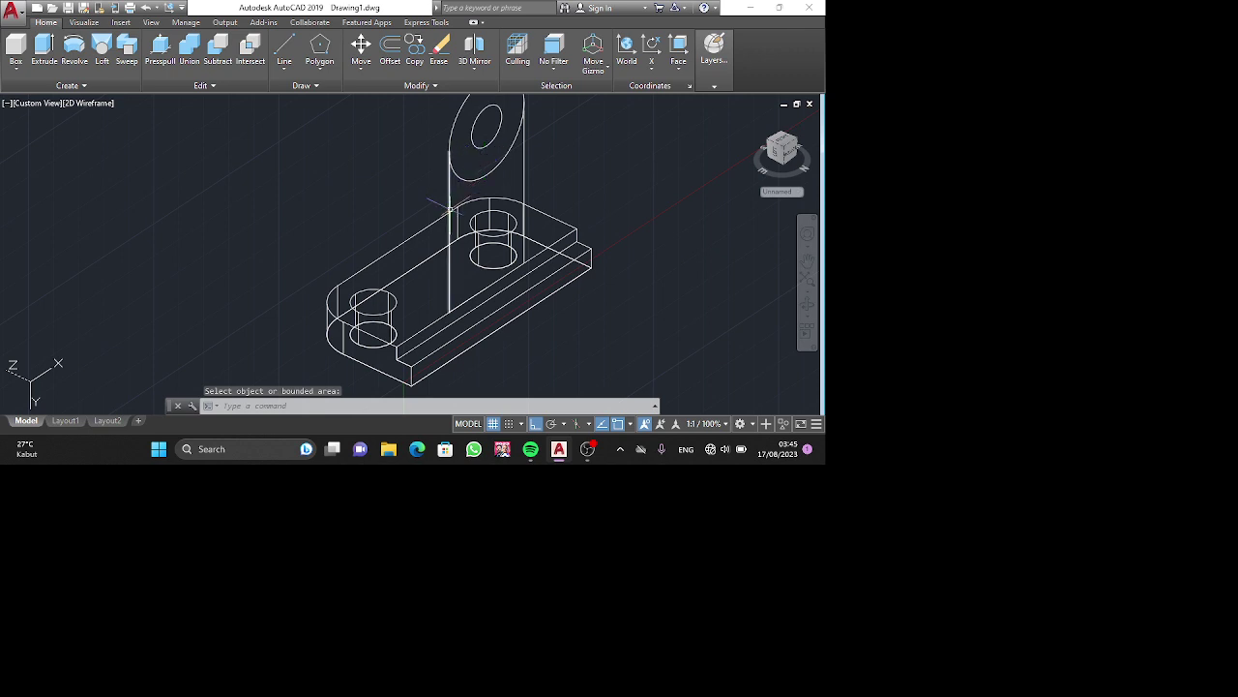
{"action": "left_click", "coordinate": [161, 46]}
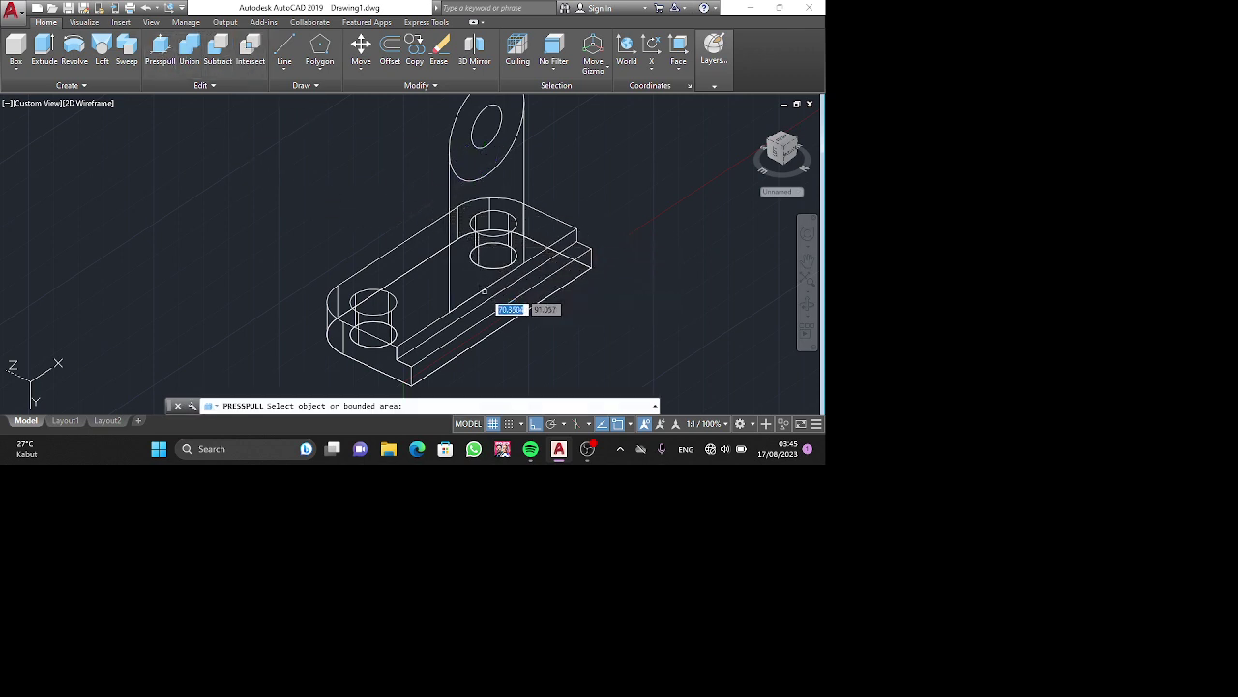
{"action": "key", "text": "Escape"}
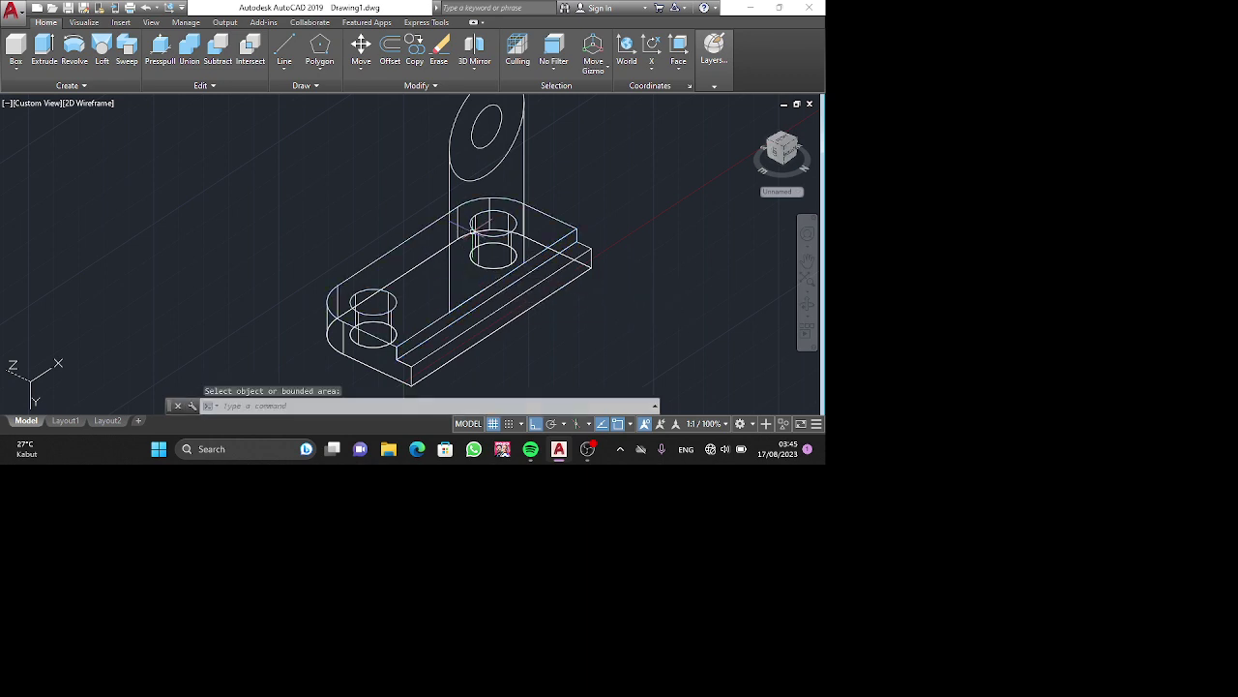
{"action": "left_click", "coordinate": [160, 46]}
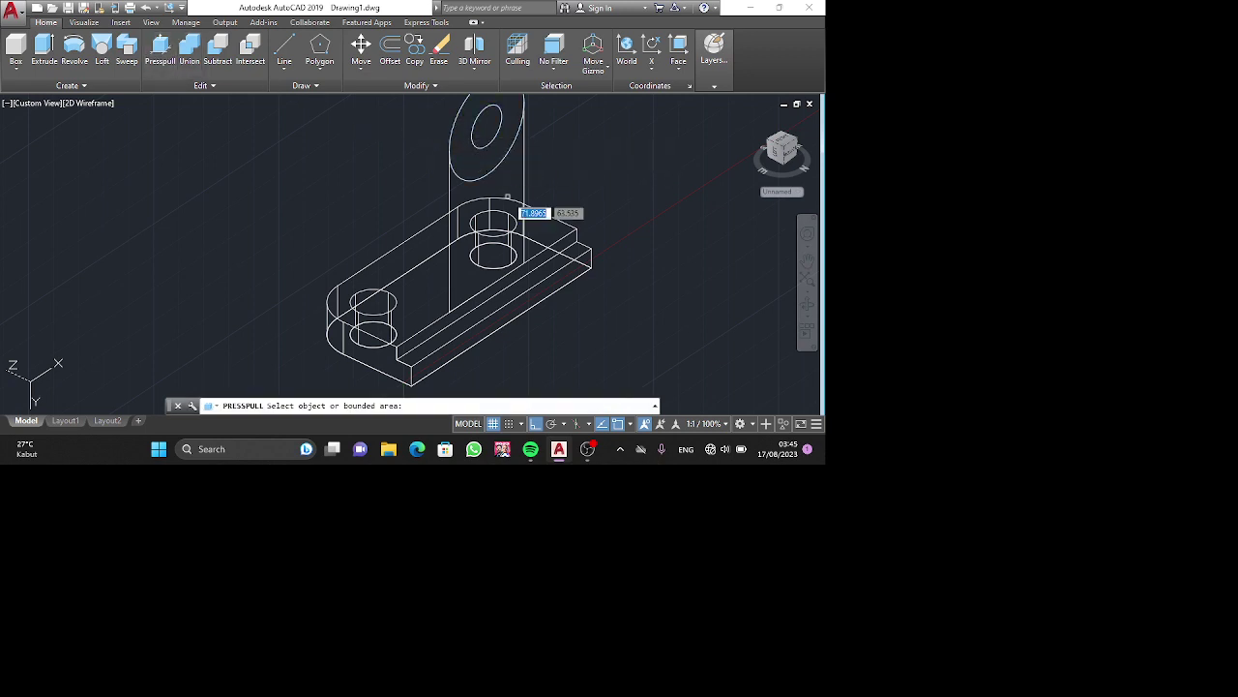
{"action": "key", "text": "Escape"}
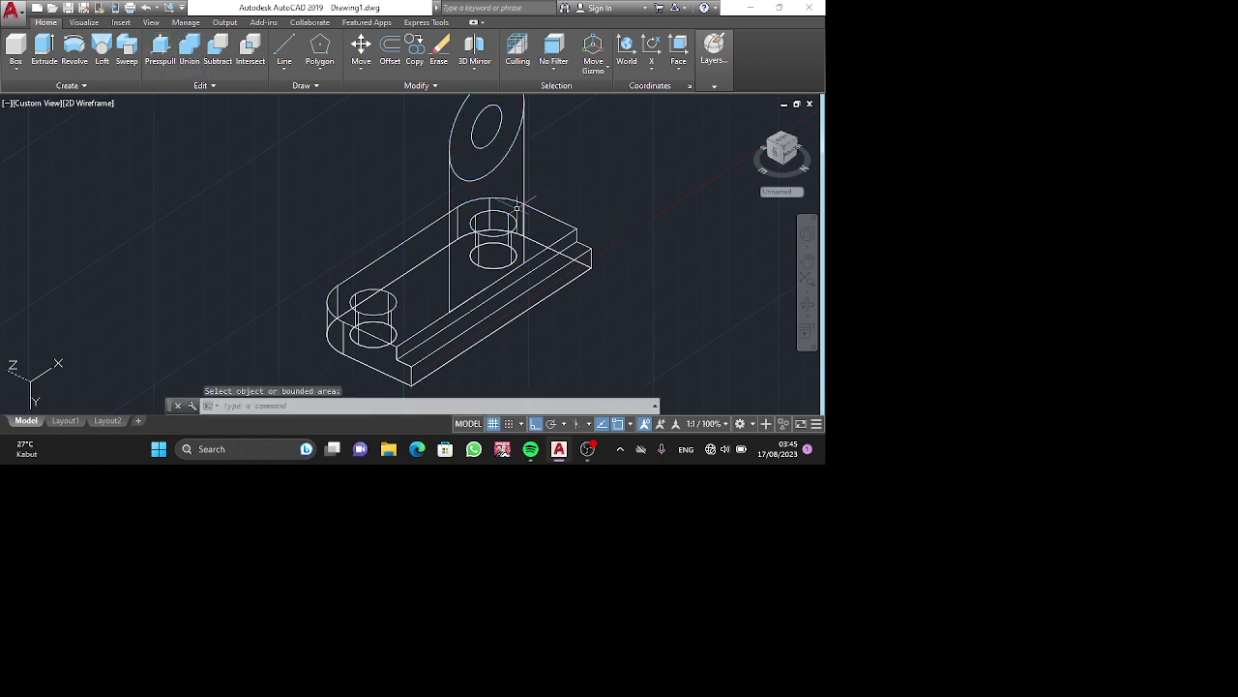
Align the UCS to the plate's top face with the Face option.
{"action": "left_click", "coordinate": [678, 53]}
{"action": "left_click", "coordinate": [454, 298]}
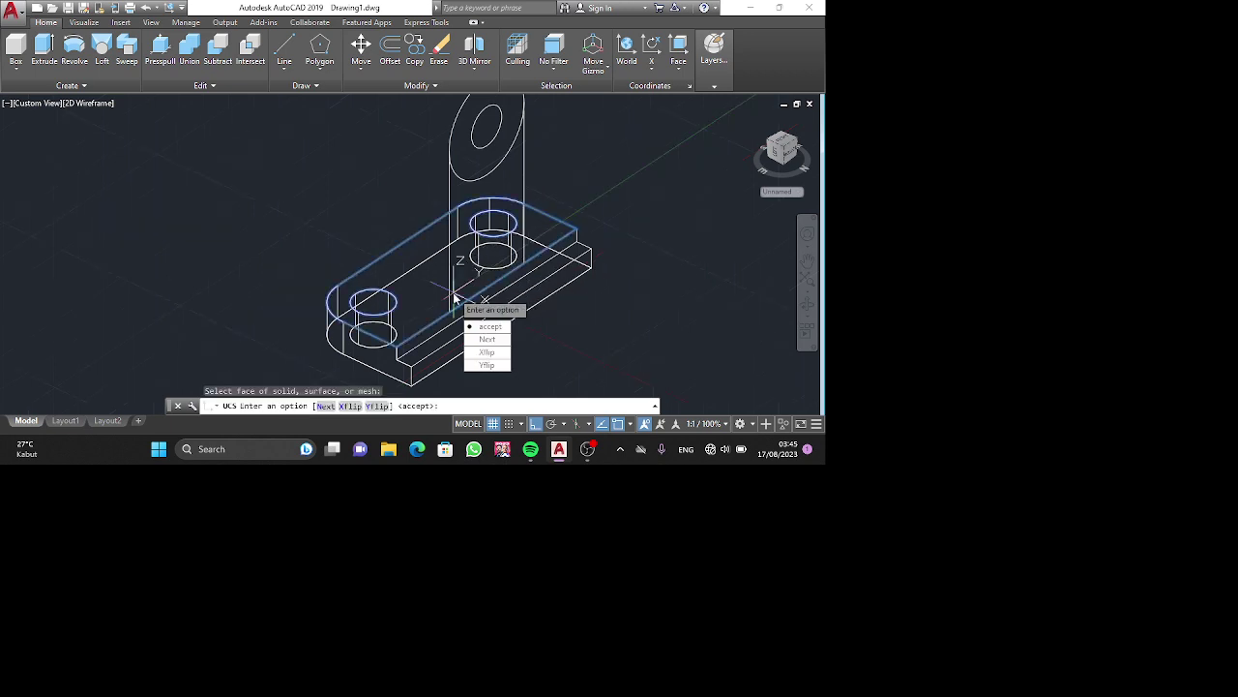
{"action": "key", "text": "Return"}
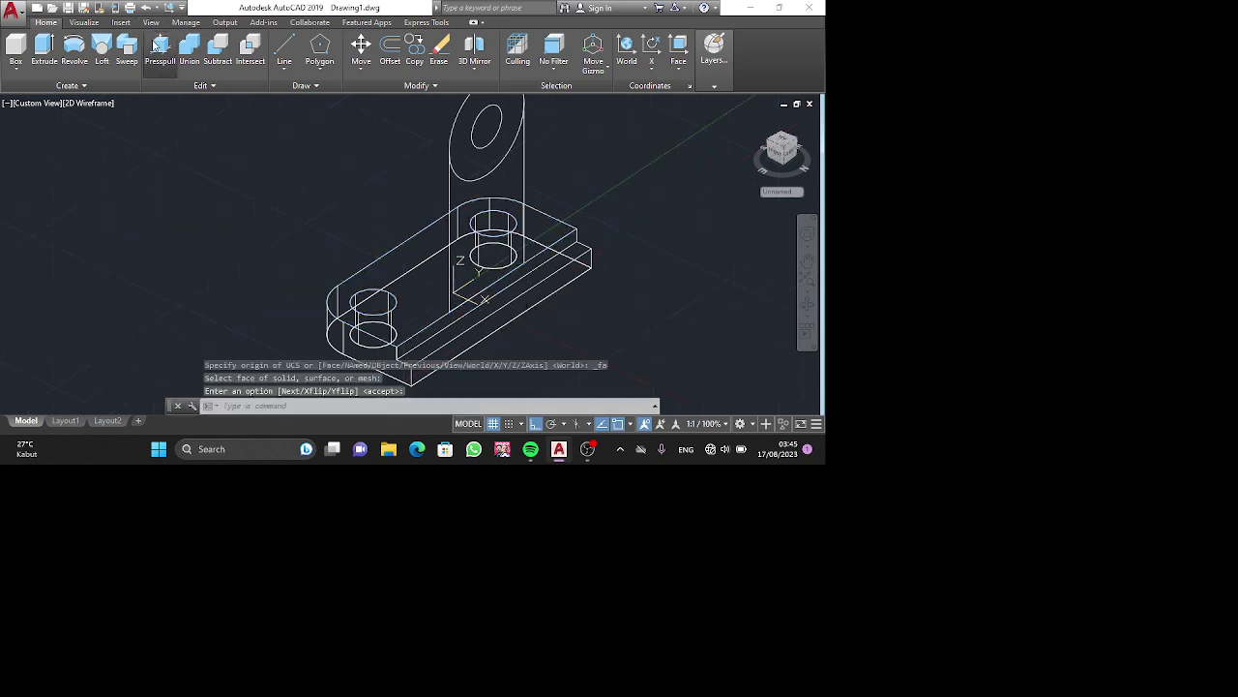
{"action": "left_click", "coordinate": [157, 48]}
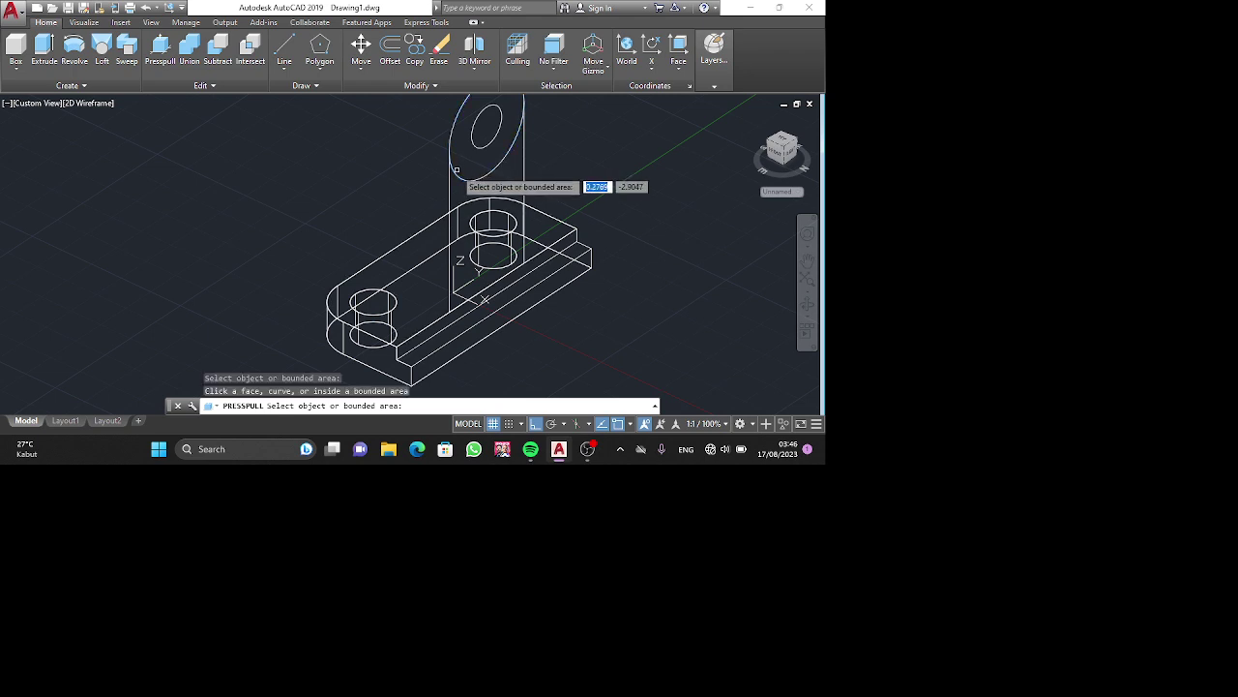
{"action": "left_click", "coordinate": [463, 169]}
{"action": "key", "text": "Escape"}
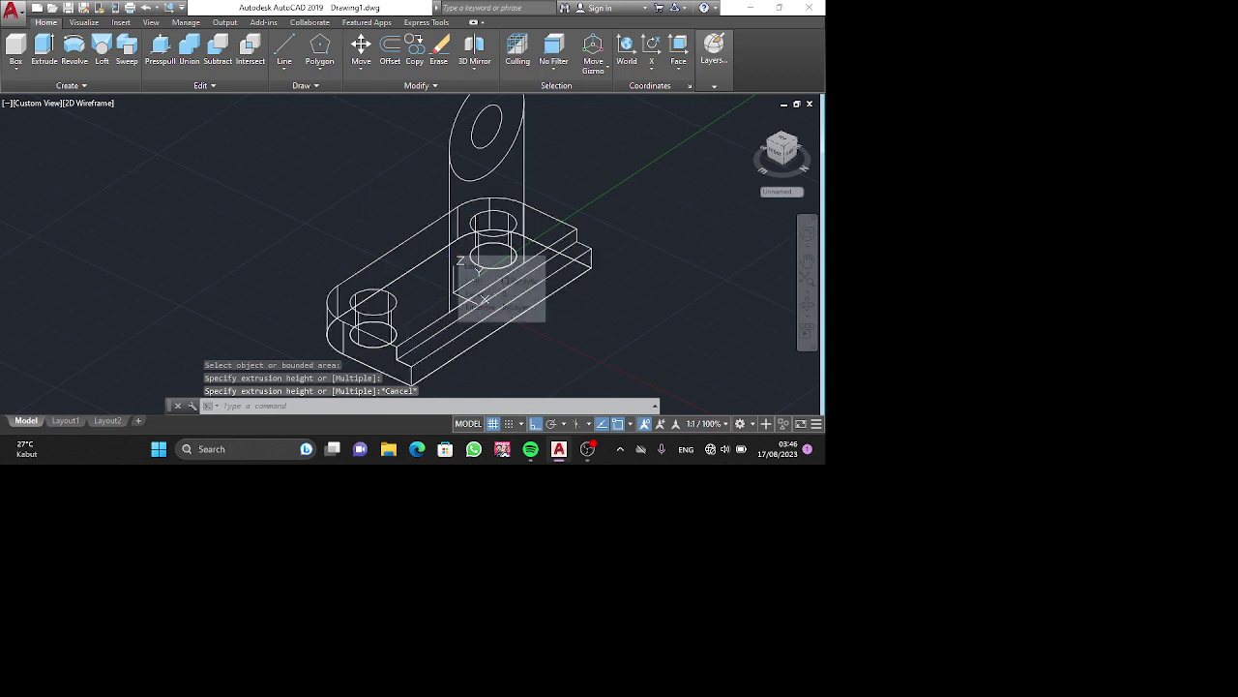
{"action": "left_click", "coordinate": [449, 247]}
{"action": "key", "text": "Escape"}
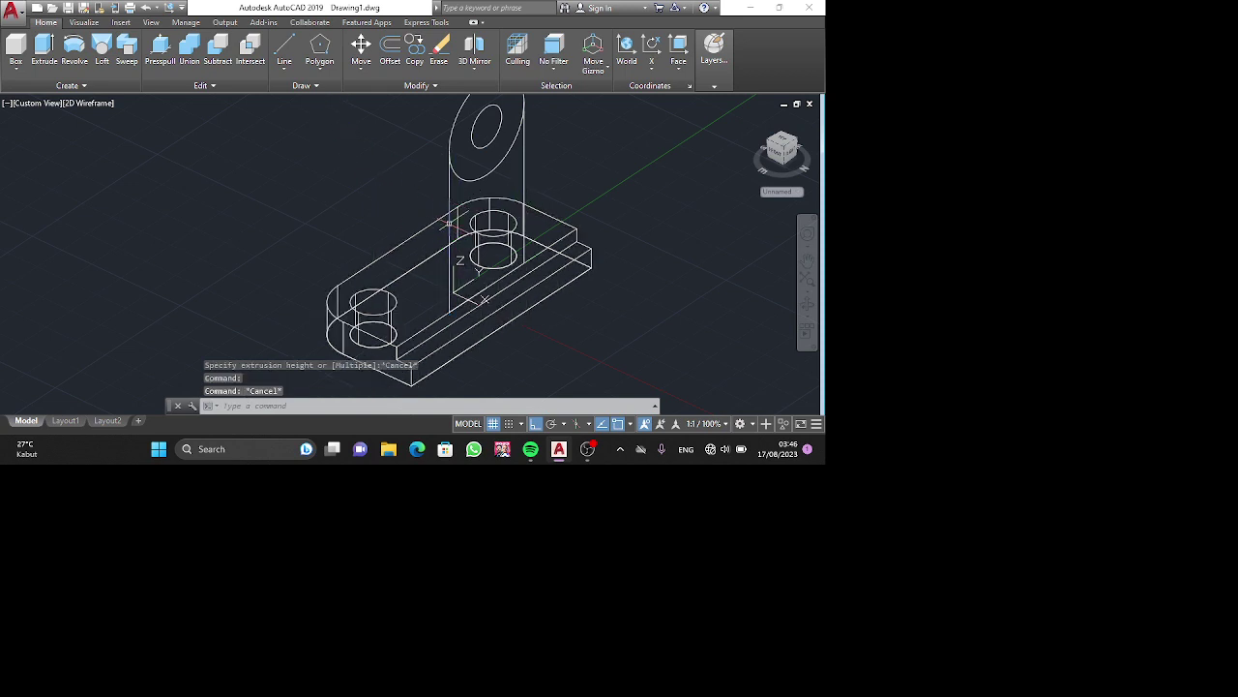
Delete the upright's remaining profile outline, keeping the two concentric circles.
{"action": "left_click", "coordinate": [448, 223]}
{"action": "key", "text": "Delete"}
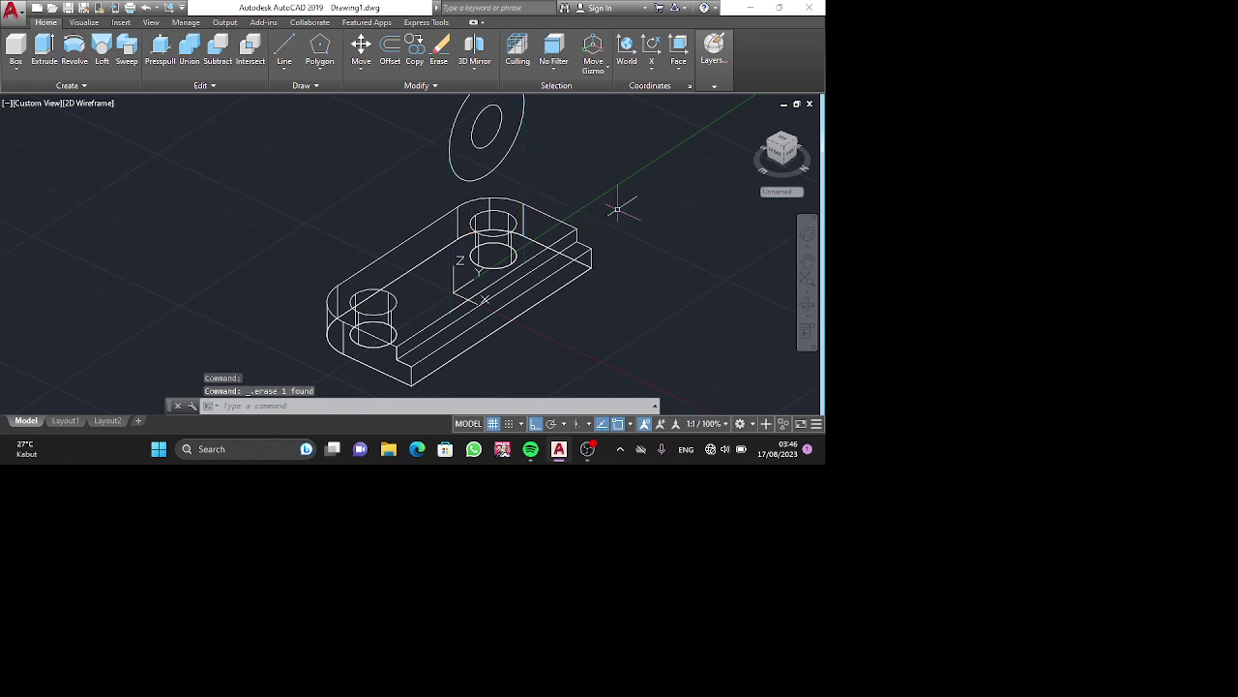
Draw a vertical line from the side quadrant of the upright's large circle down to the plate's edge step.
{"action": "middle_click_drag", "start_coordinate": [689, 203], "coordinate": [391, 165], "text": "shift"}
{"action": "left_click", "coordinate": [285, 48]}
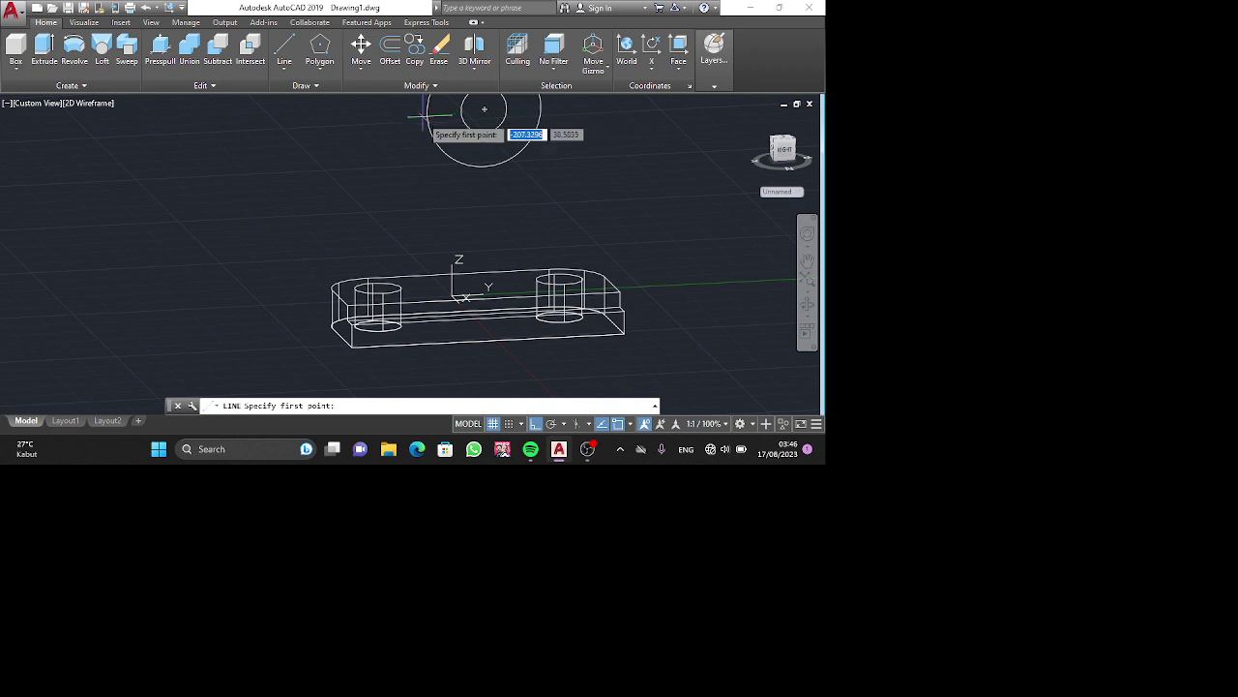
{"action": "left_click", "coordinate": [577, 425]}
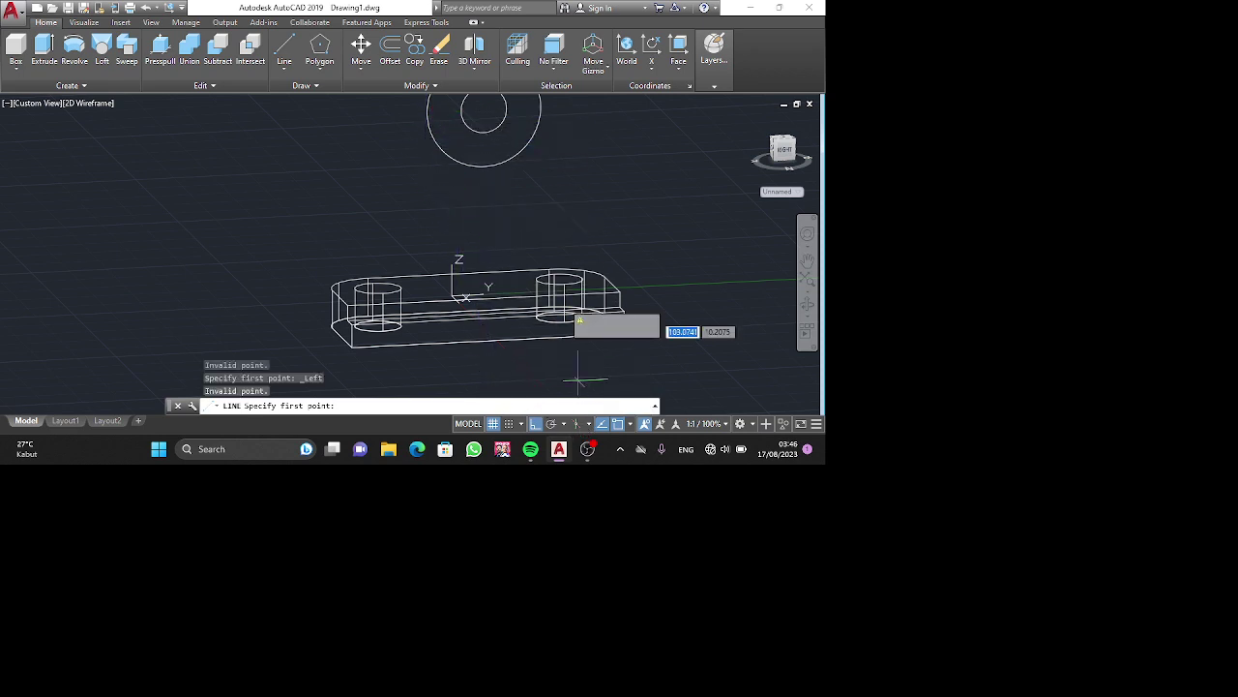
{"action": "left_click", "coordinate": [428, 113]}
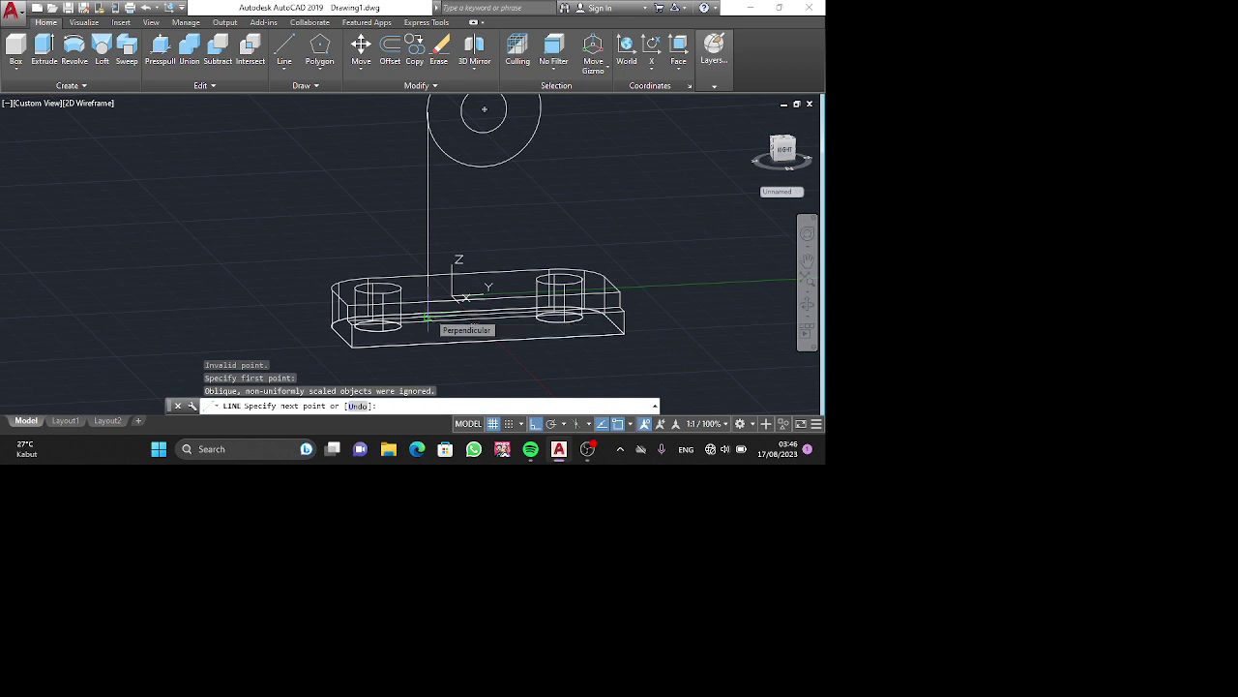
{"action": "left_click", "coordinate": [427, 316]}
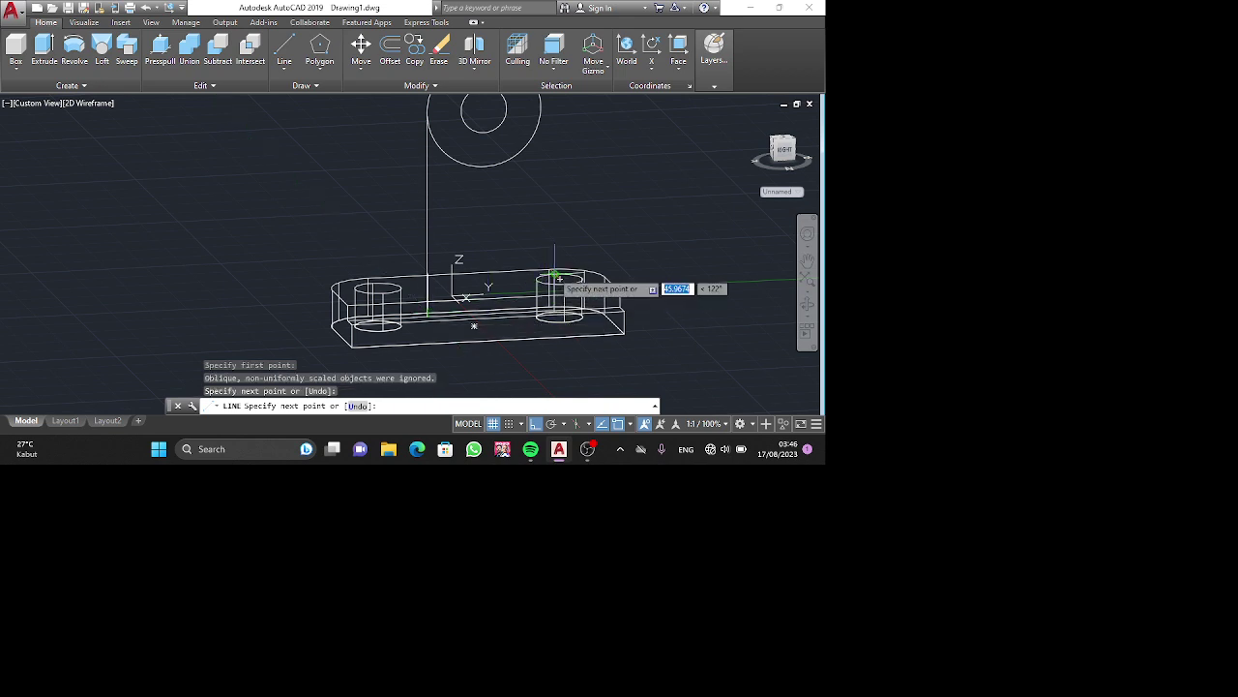
{"action": "key", "text": "Escape"}
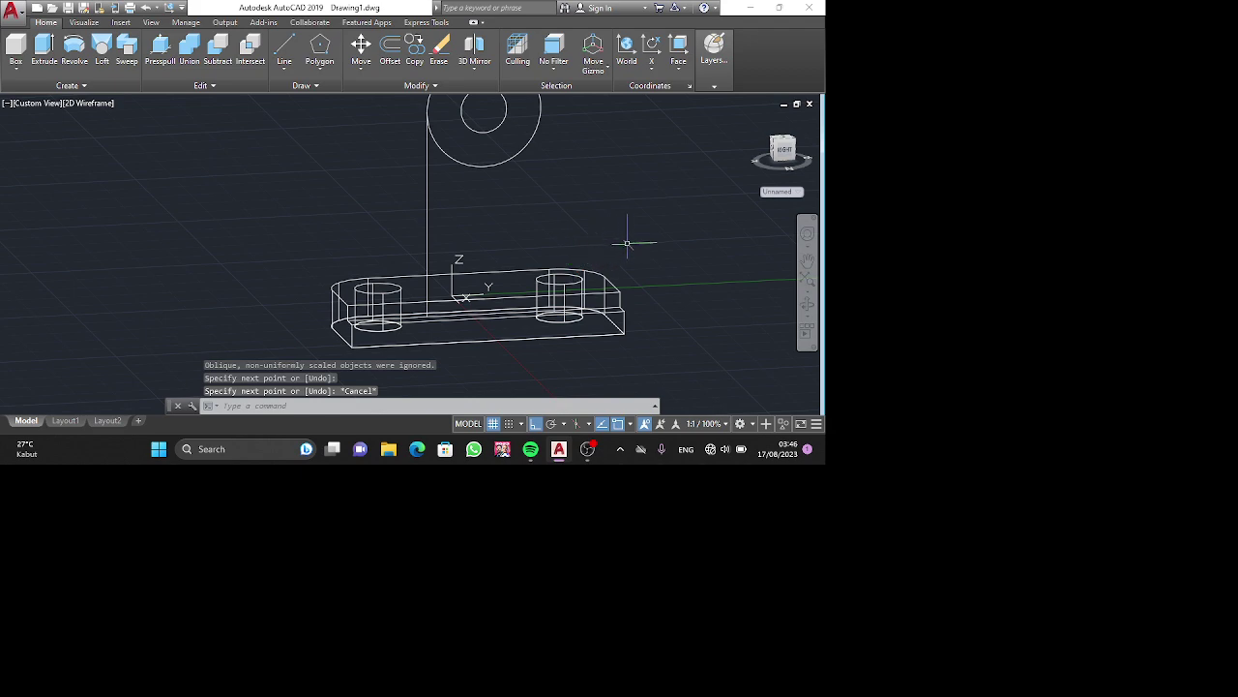
Try to draw a matching line from the large circle's opposite quadrant down to the plate, then undo it and leave the command.
{"action": "middle_click_drag", "start_coordinate": [627, 243], "coordinate": [398, 287], "text": "shift"}
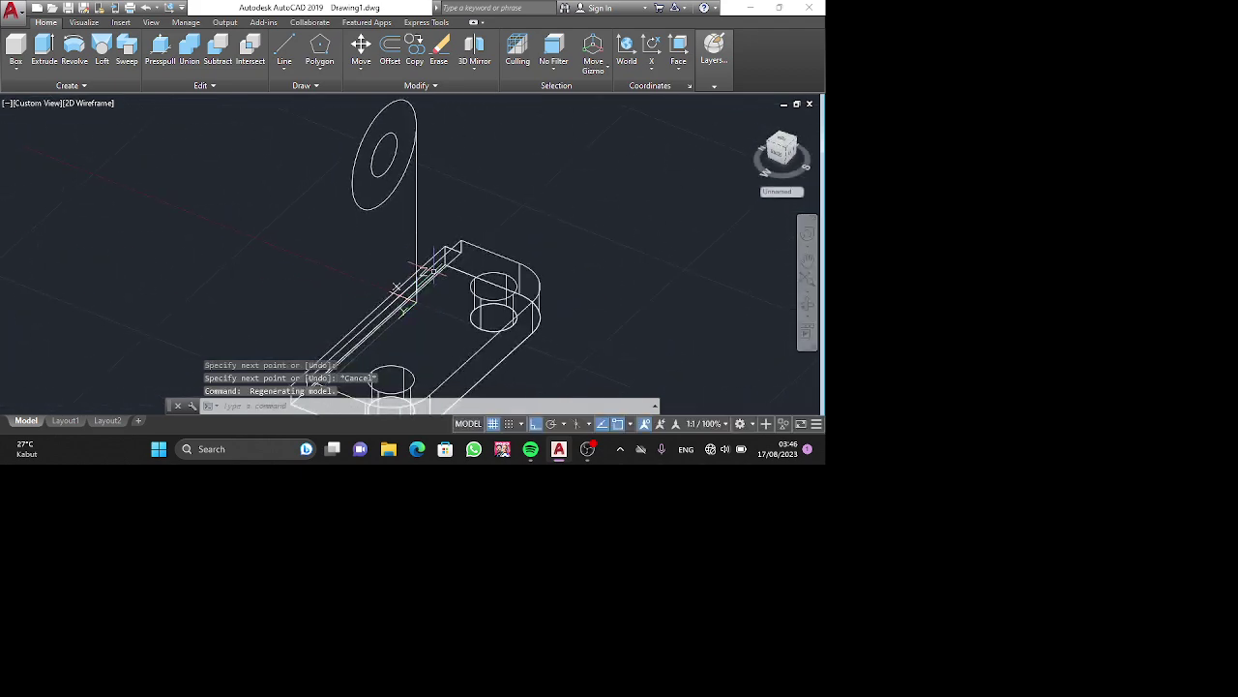
{"action": "type", "text": "l"}
{"action": "key", "text": "Return"}
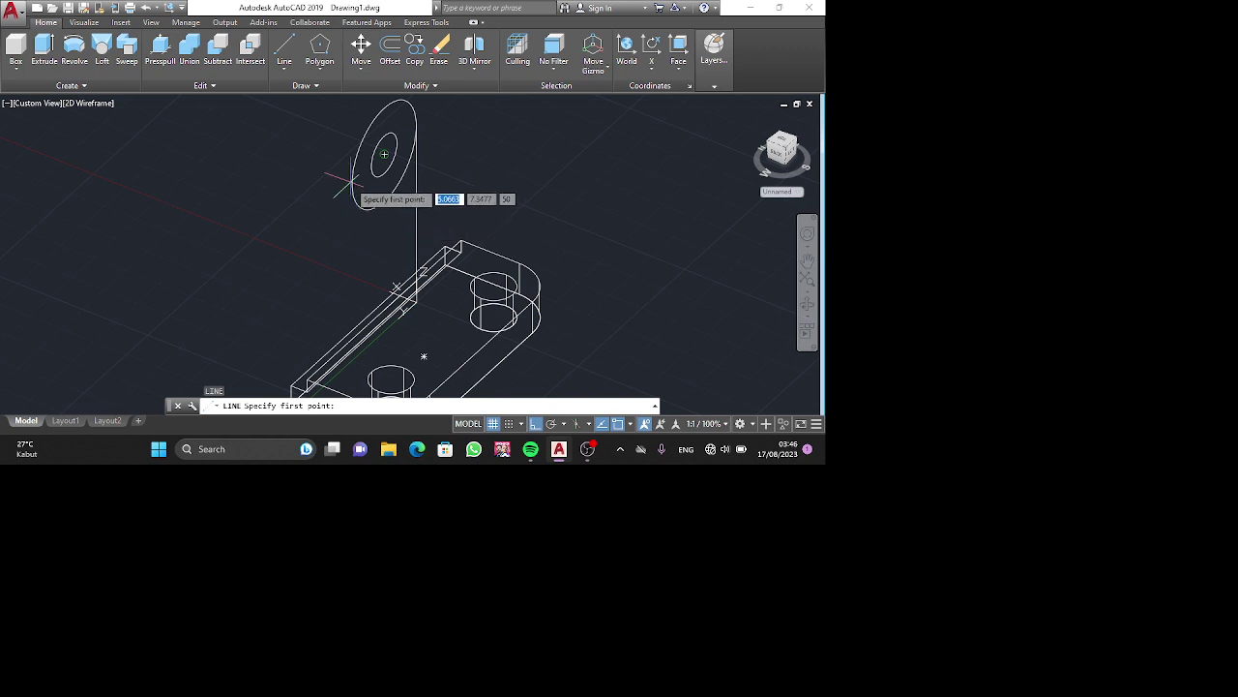
{"action": "left_click", "coordinate": [575, 425]}
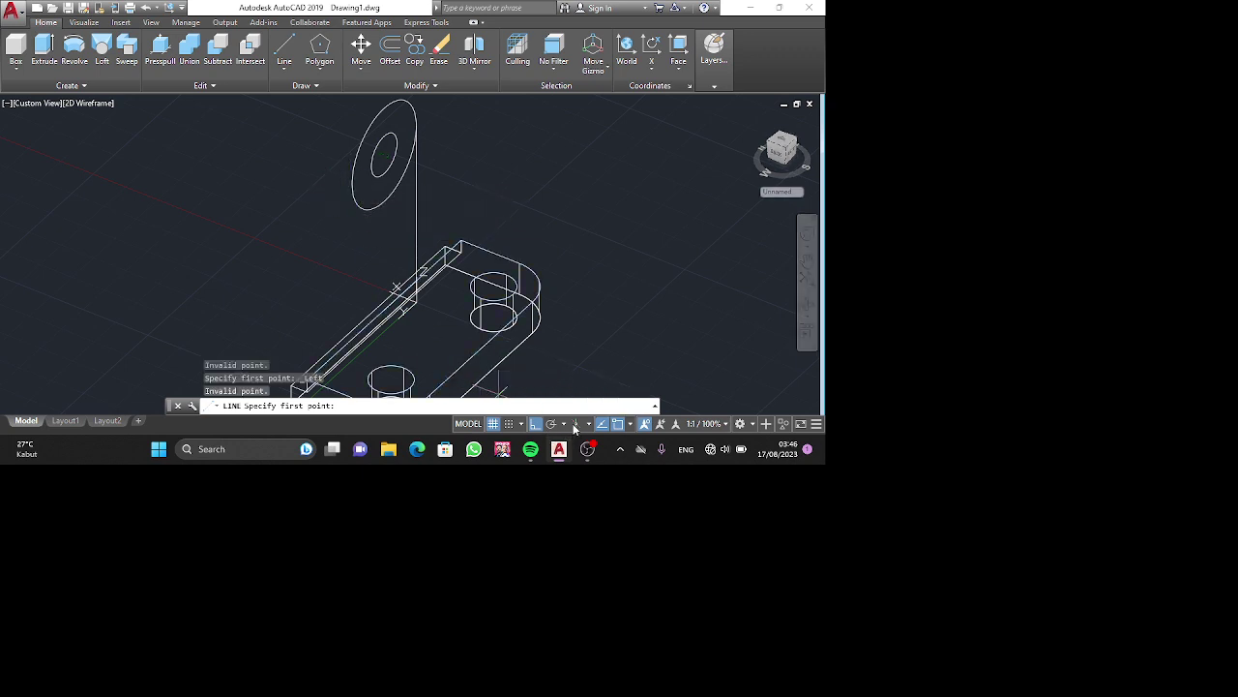
{"action": "left_click", "coordinate": [351, 183]}
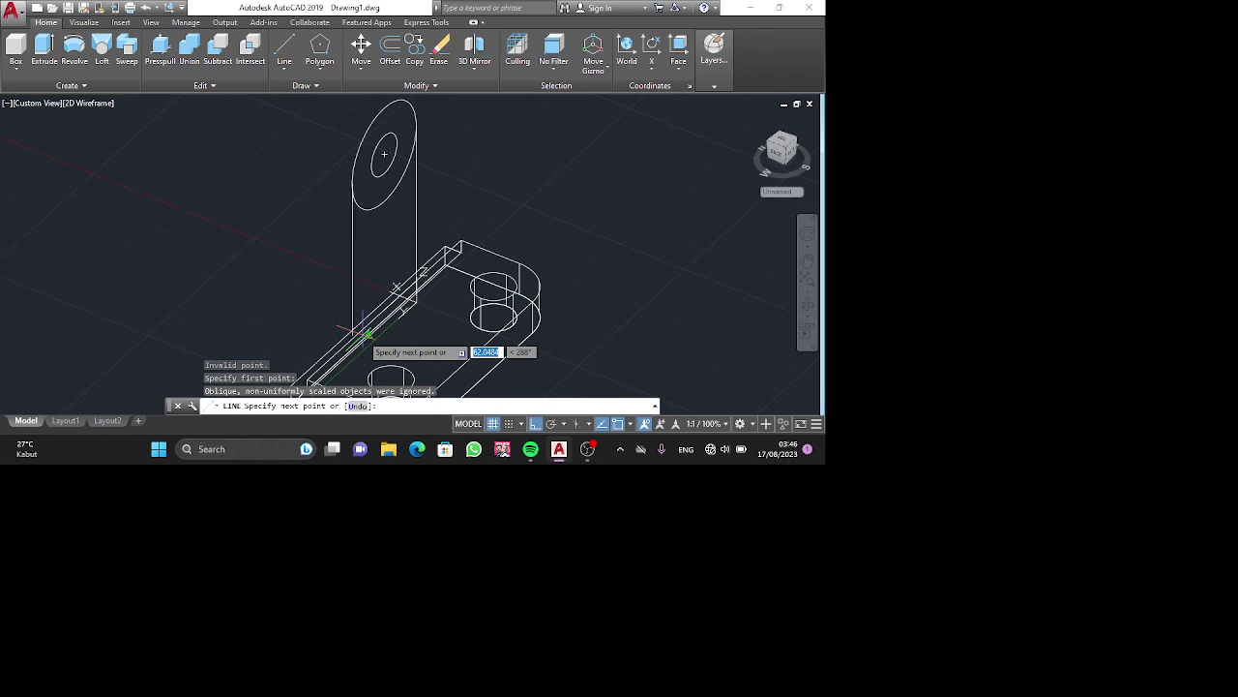
{"action": "middle_click_drag", "start_coordinate": [367, 334], "coordinate": [422, 354], "text": "shift"}
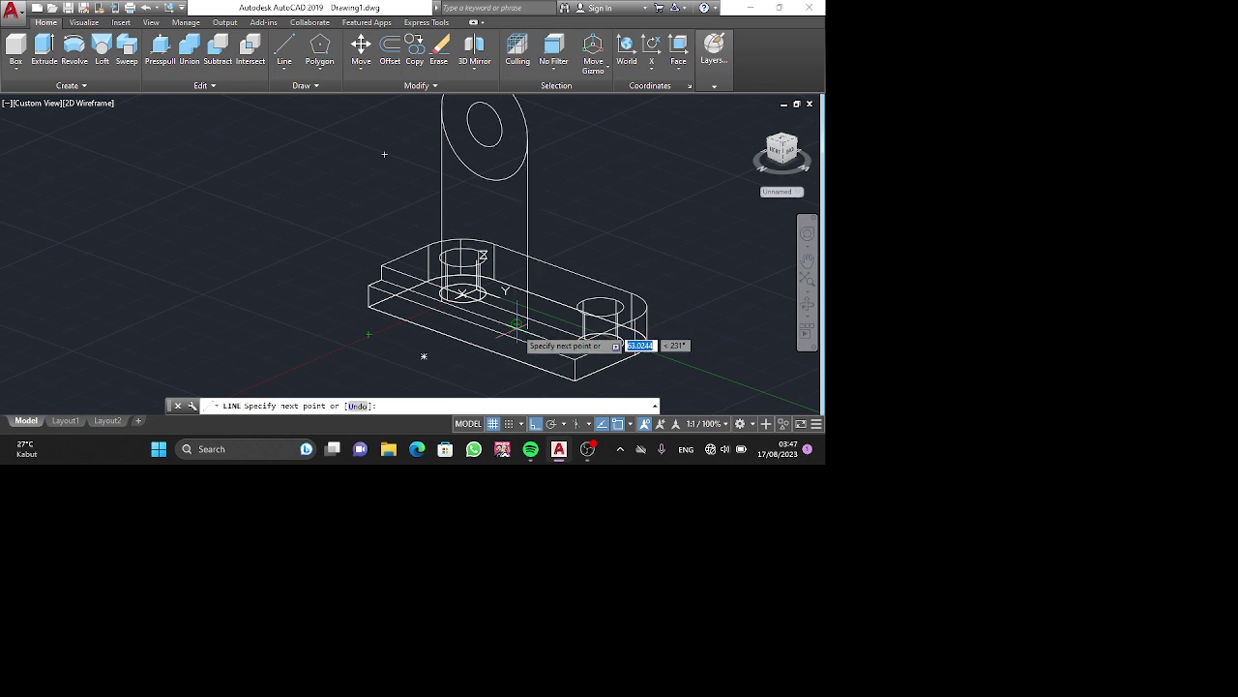
{"action": "left_click", "coordinate": [517, 324]}
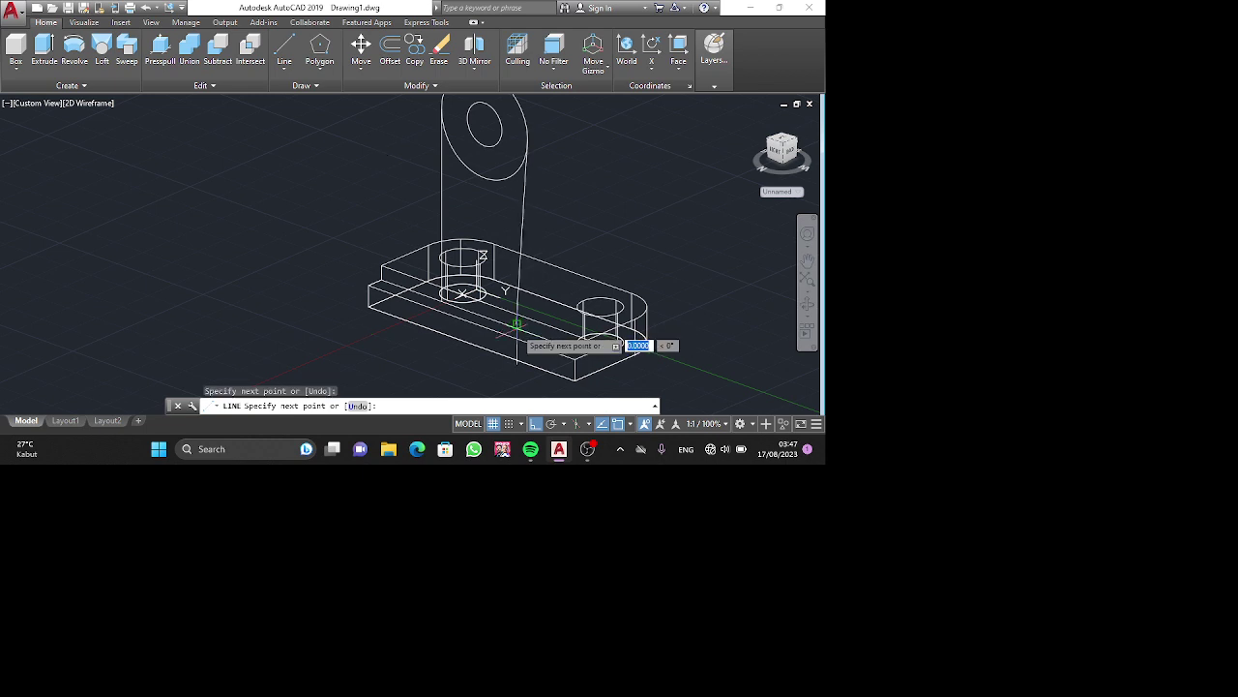
{"action": "key", "text": "ctrl+z"}
{"action": "key", "text": "ctrl+z"}
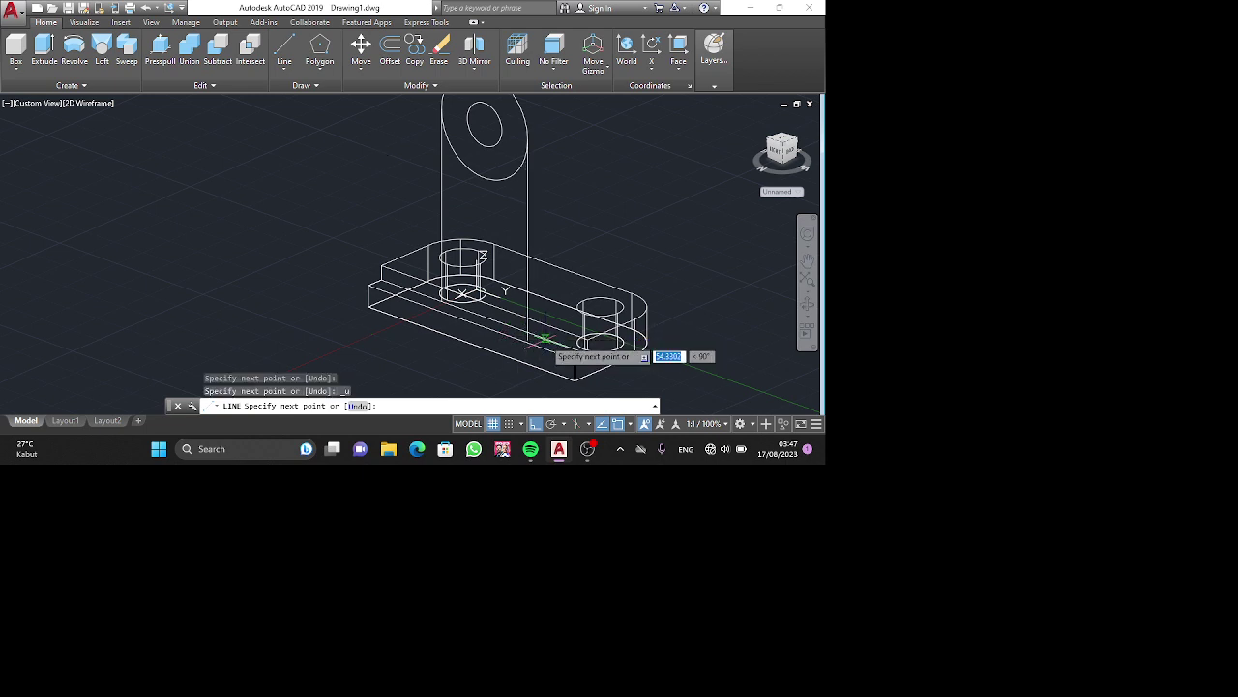
{"action": "key", "text": "ctrl+z"}
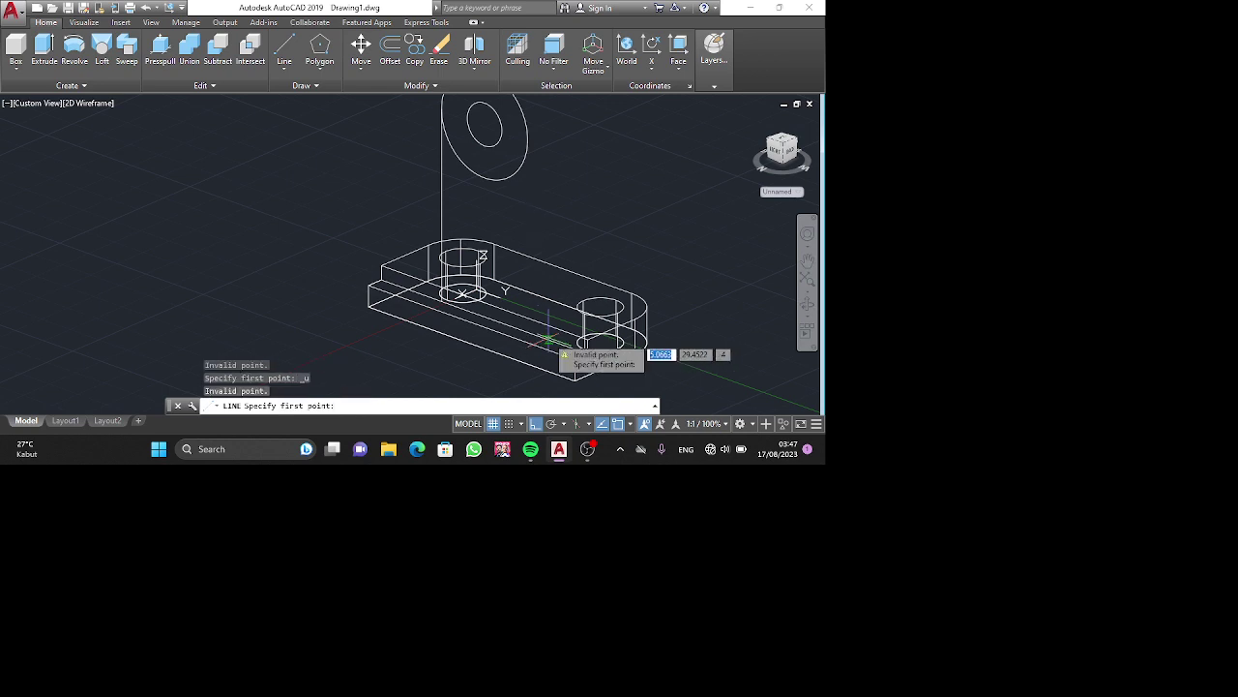
{"action": "key", "text": "Escape"}
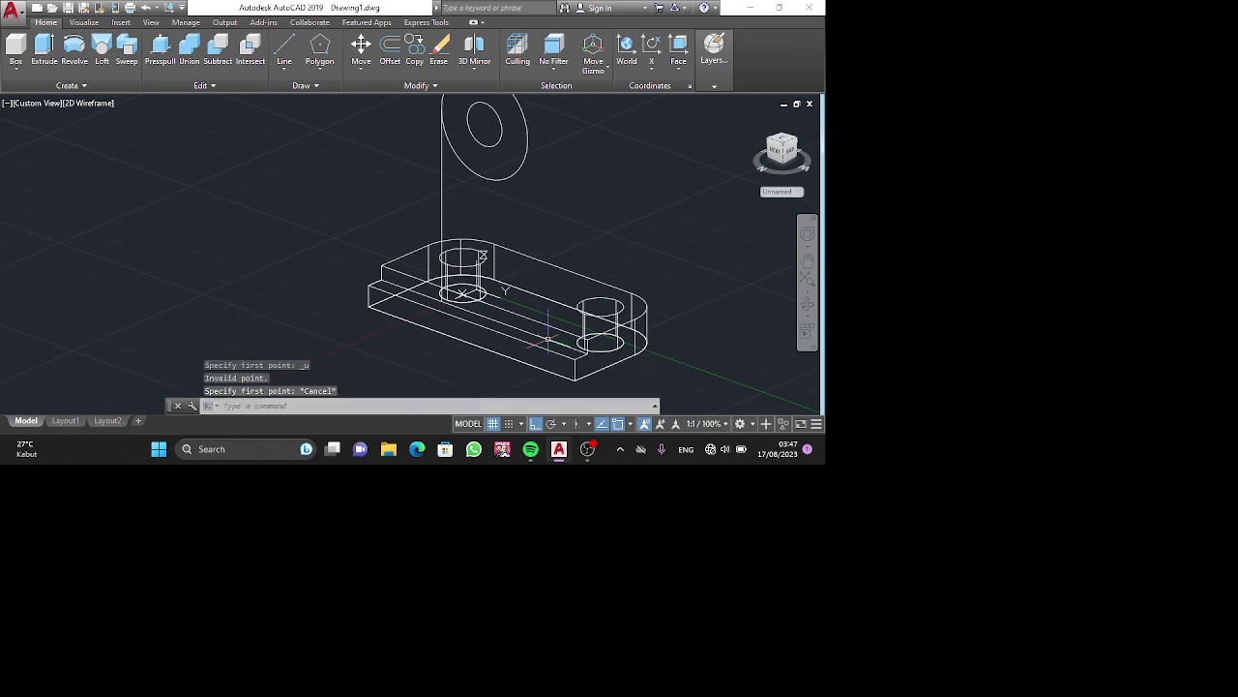
Undo the drawn side line and the deletions of the upright's profile outline.
{"action": "key", "text": "ctrl+z"}
{"action": "key", "text": "ctrl+z"}
{"action": "key", "text": "ctrl+z"}
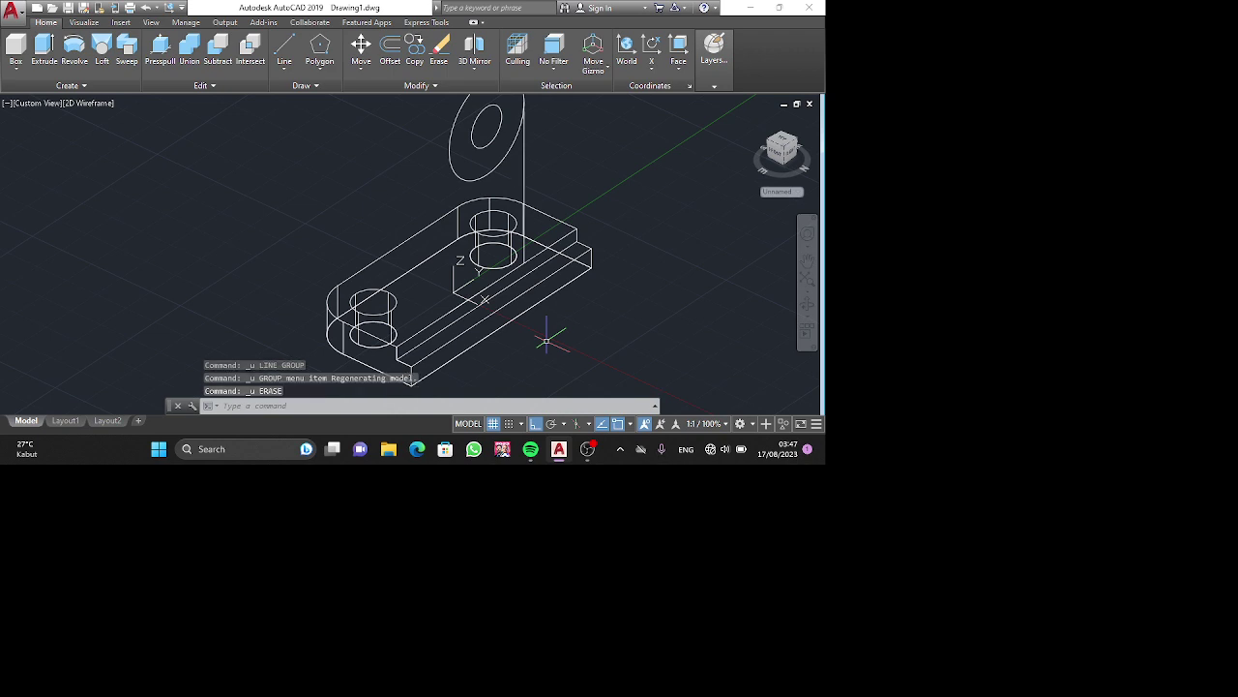
{"action": "key", "text": "ctrl+z"}
Align the UCS to the lower vertical side face of the plate's stepped edge with the Face option.
{"action": "middle_click_drag", "start_coordinate": [599, 308], "coordinate": [521, 285], "text": "shift"}
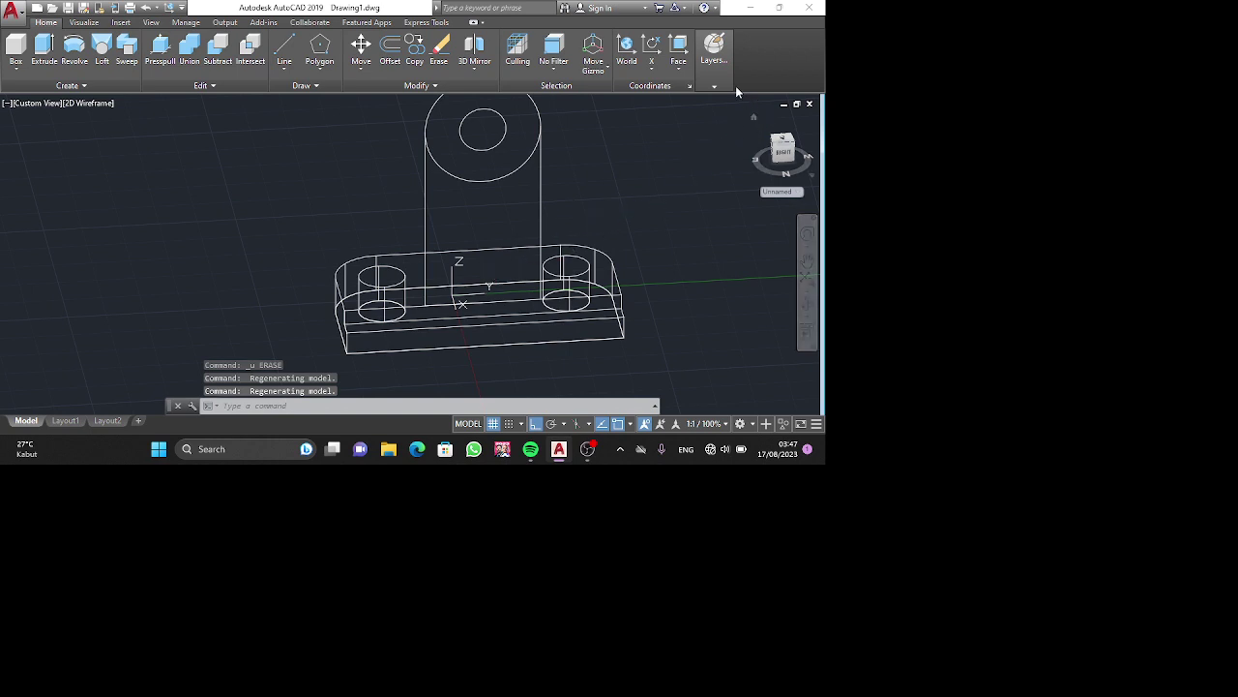
{"action": "left_click", "coordinate": [712, 60]}
{"action": "left_click", "coordinate": [671, 46]}
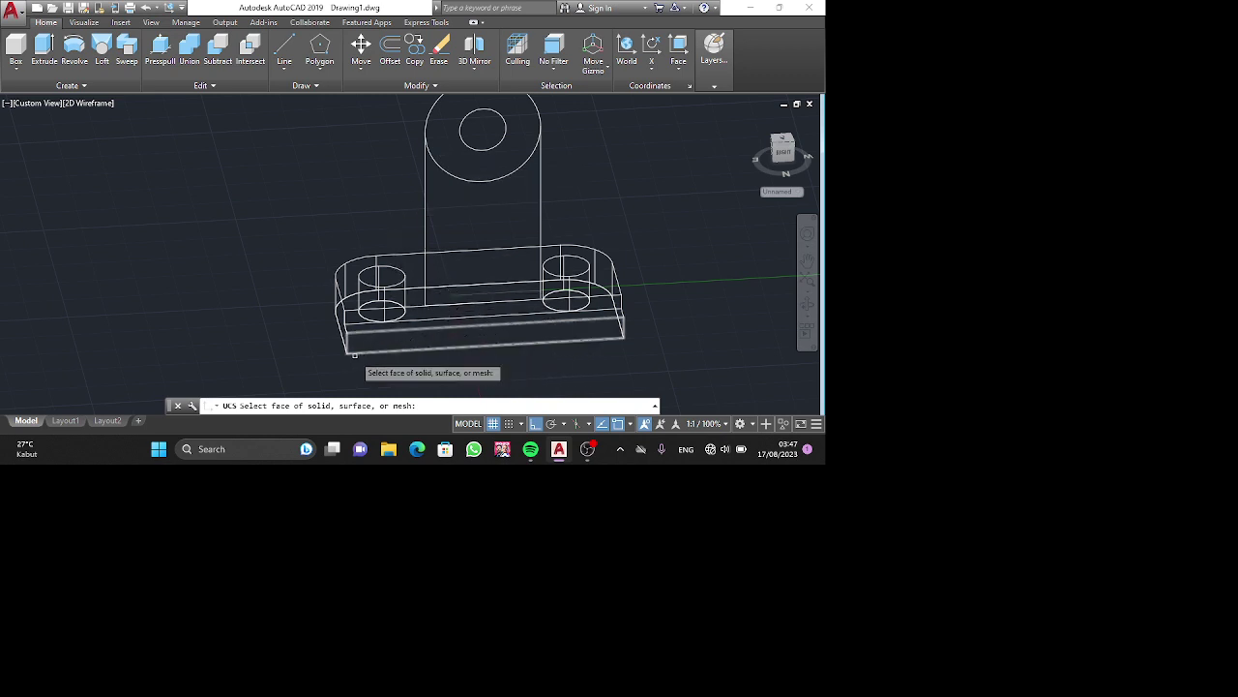
{"action": "left_click", "coordinate": [391, 339]}
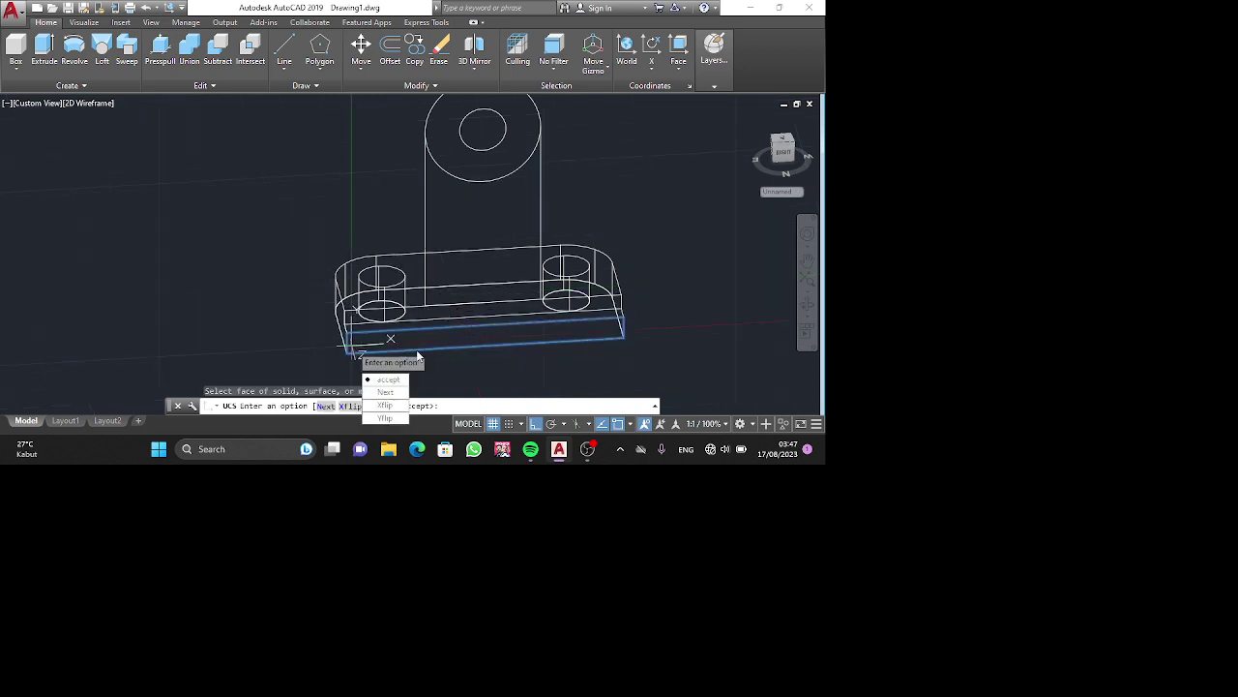
{"action": "key", "text": "Return"}
{"action": "left_click", "coordinate": [160, 48]}
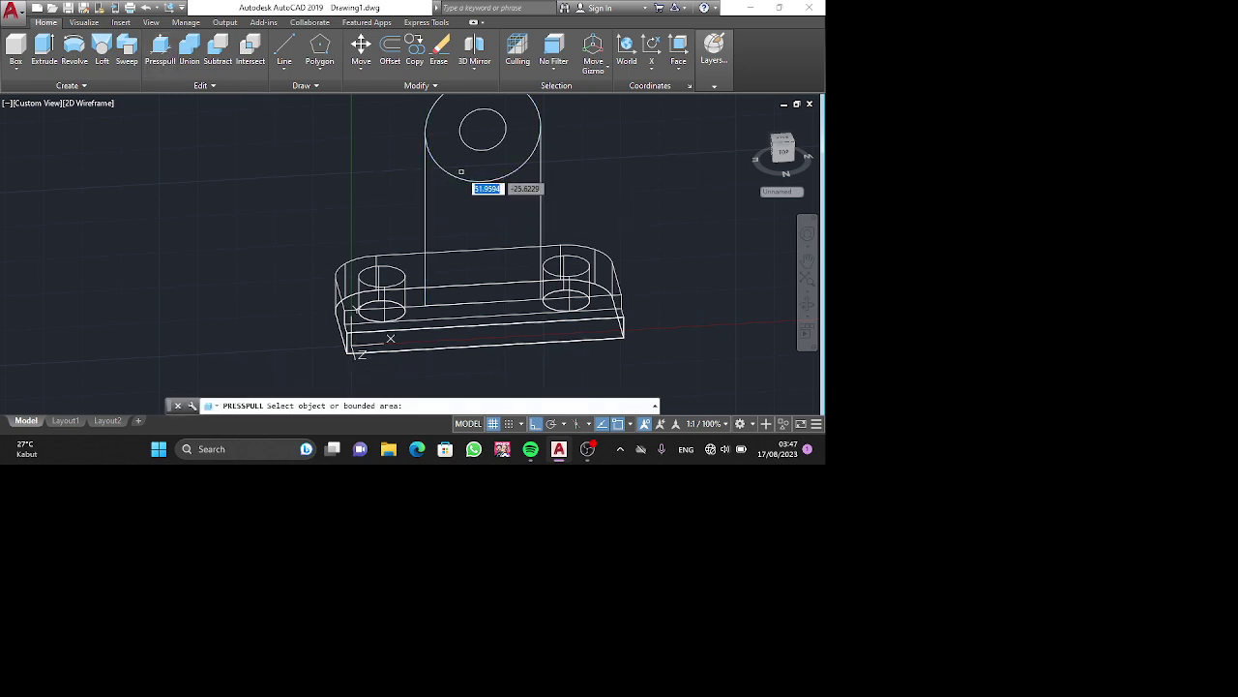
{"action": "key", "text": "Return"}
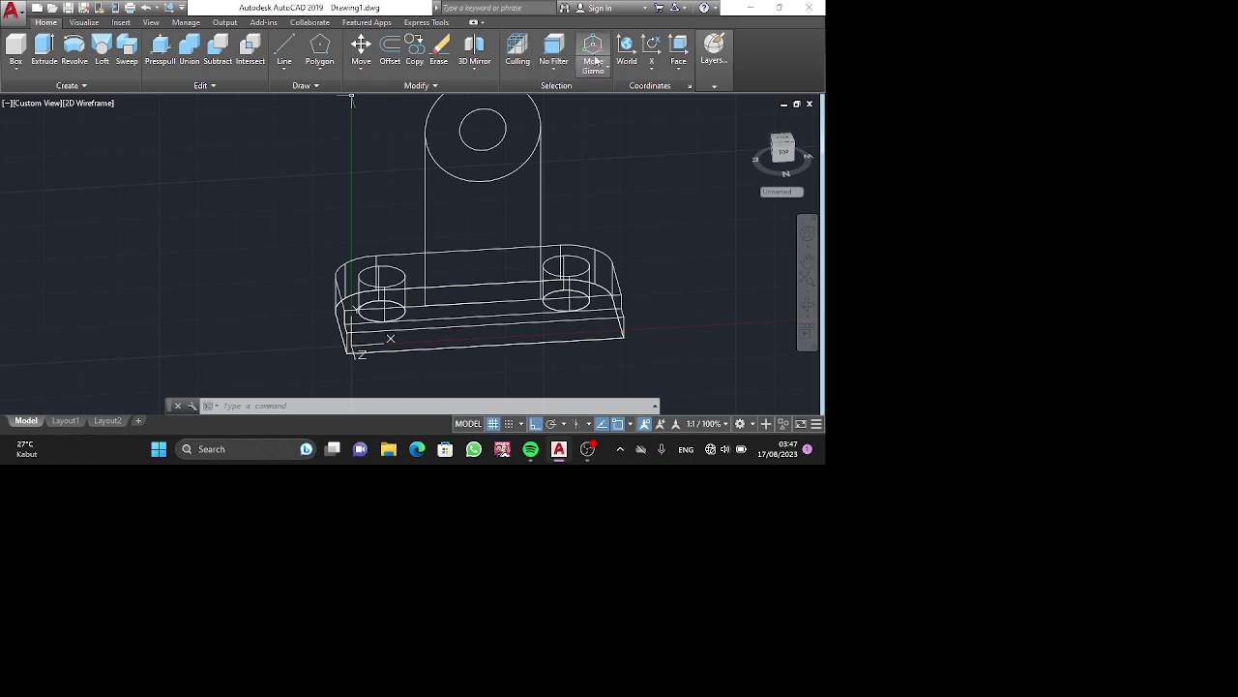
Align the UCS to the upper vertical face of the plate's edge step with the Face option.
{"action": "left_click", "coordinate": [678, 48]}
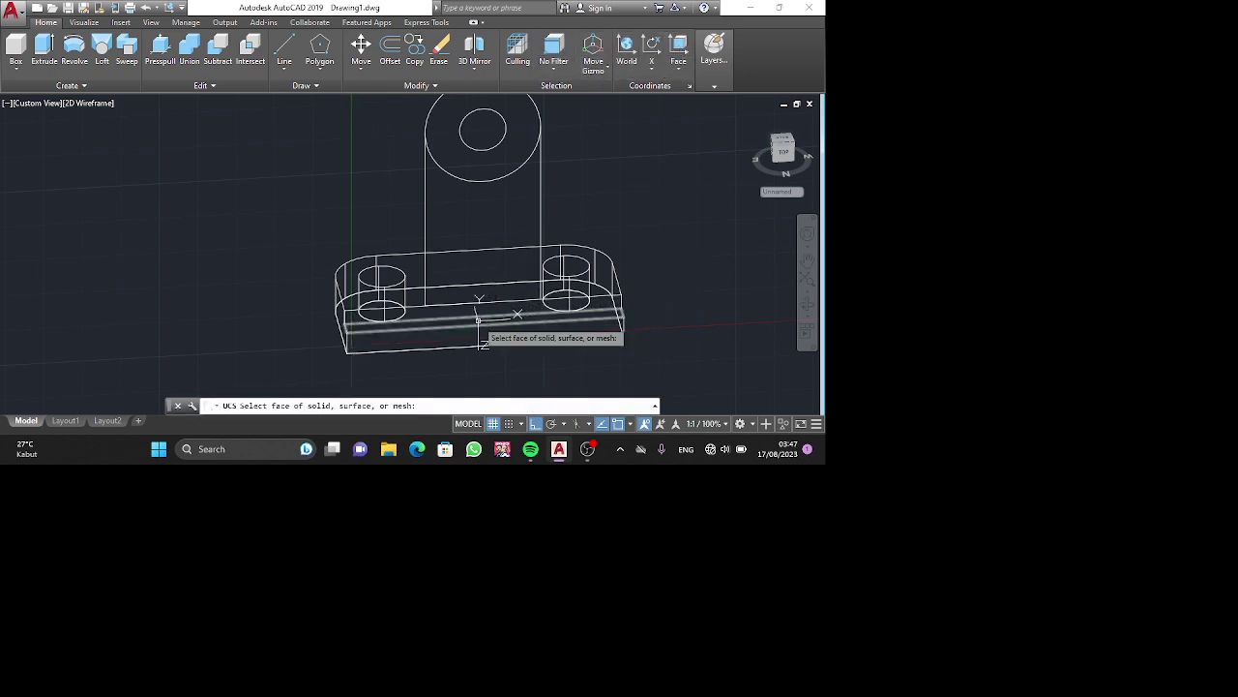
{"action": "left_click", "coordinate": [474, 316]}
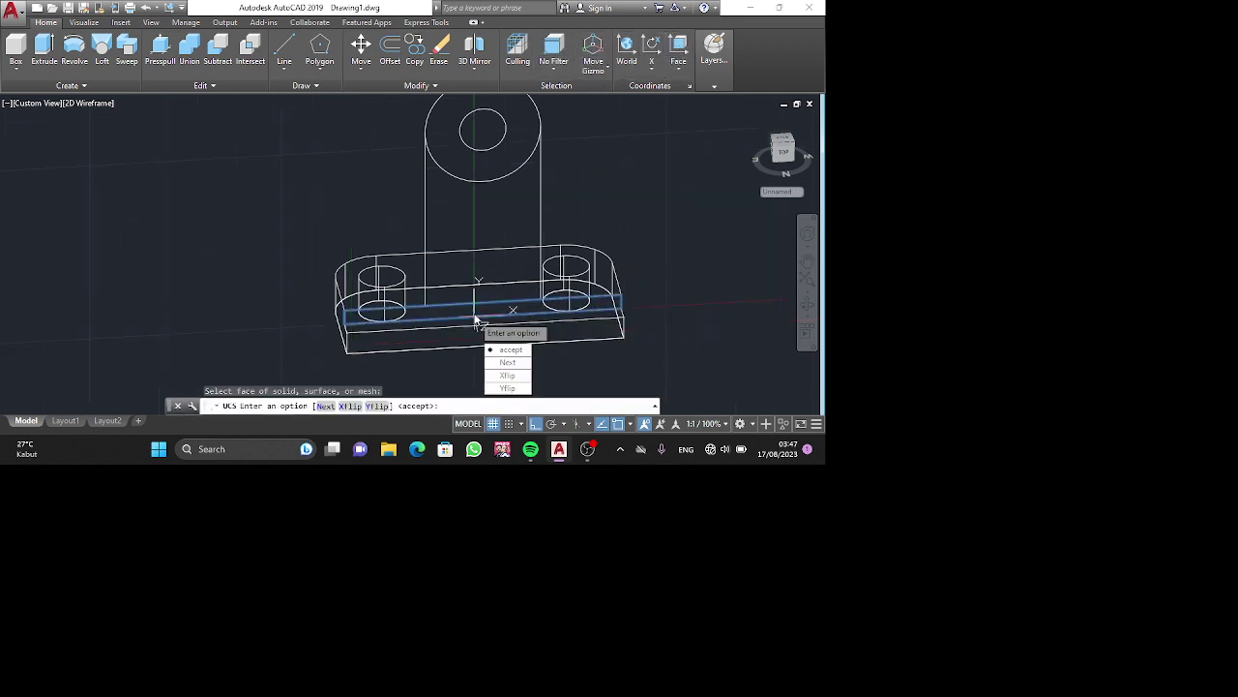
{"action": "key", "text": "Return"}
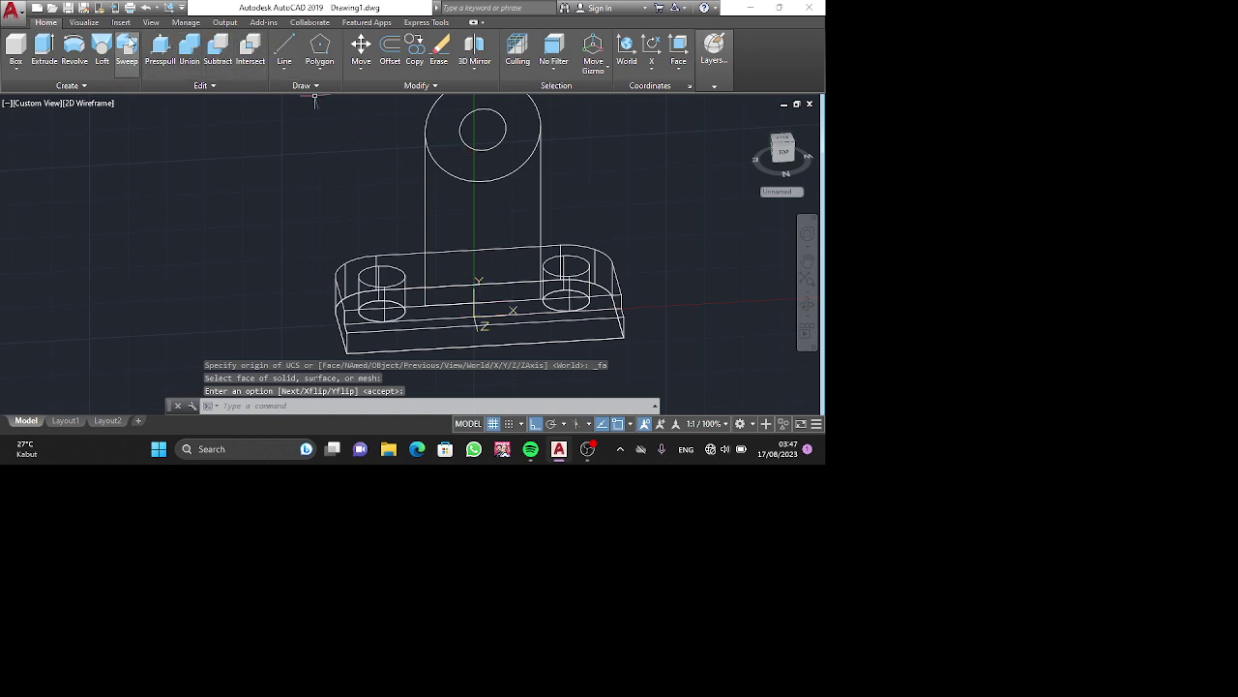
Presspull the upright's profile and the ring between the two concentric circles to a height of 8, back over the plate.
{"action": "left_click", "coordinate": [152, 45]}
{"action": "left_click", "coordinate": [436, 199]}
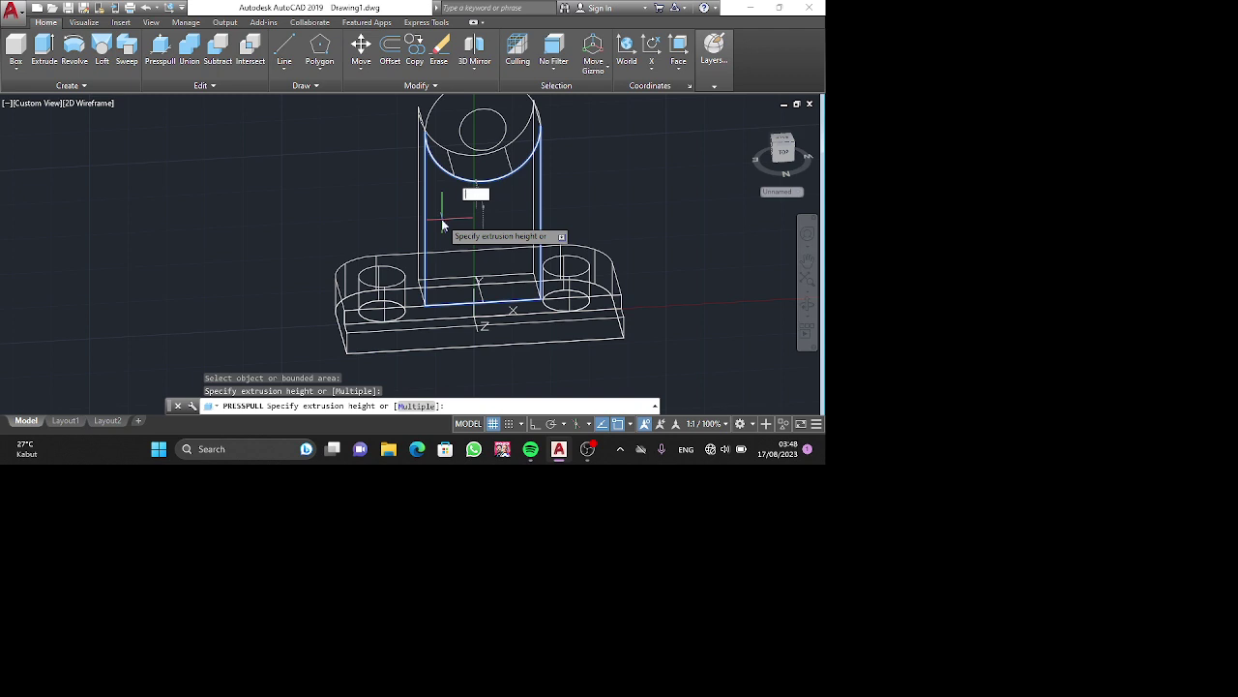
{"action": "key", "text": "Return"}
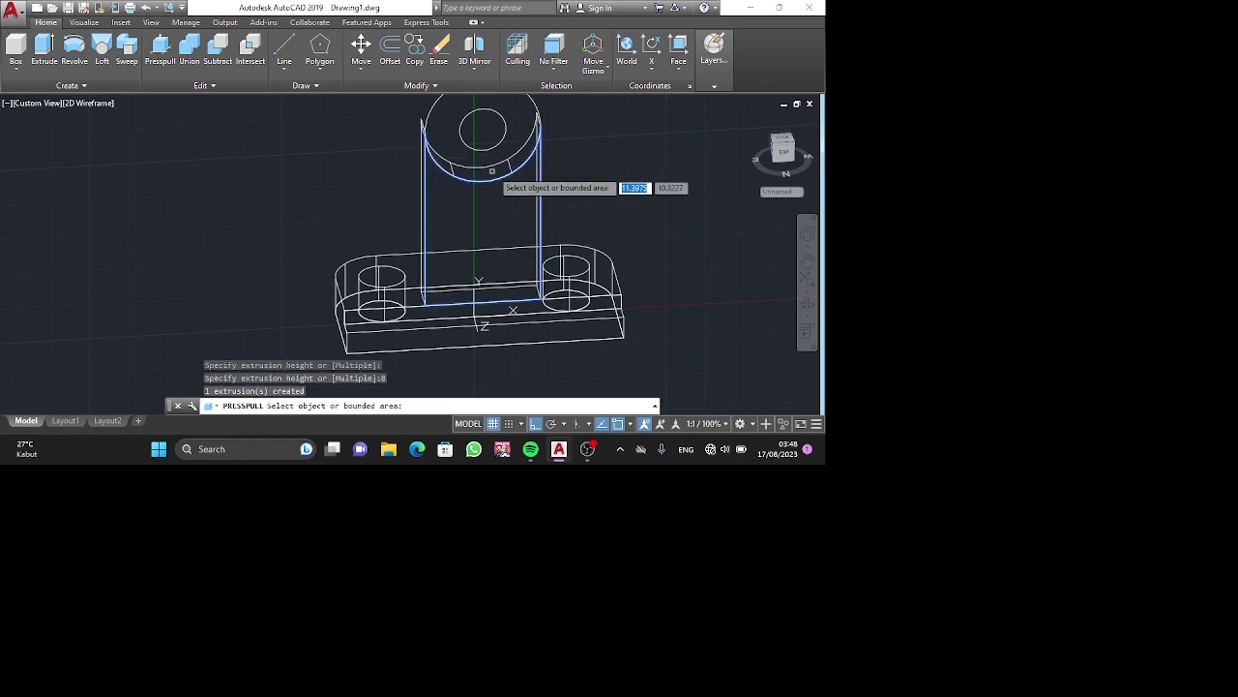
{"action": "left_click", "coordinate": [472, 154]}
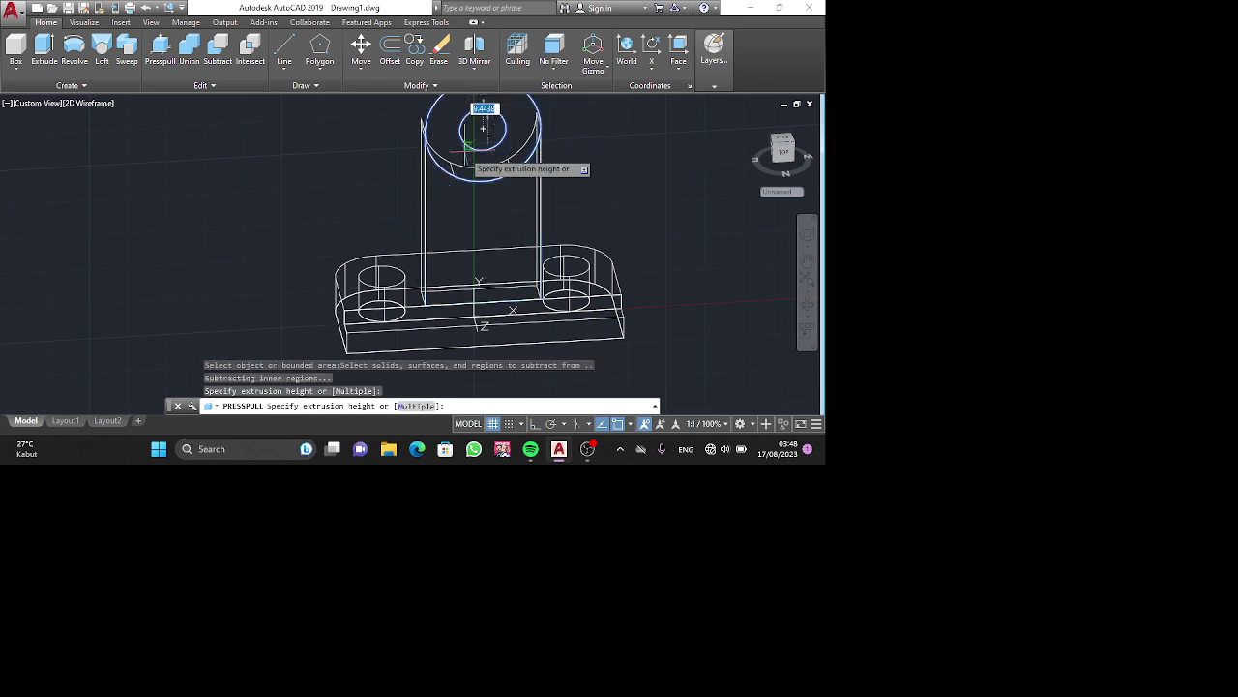
{"action": "type", "text": "8"}
{"action": "key", "text": "Return"}
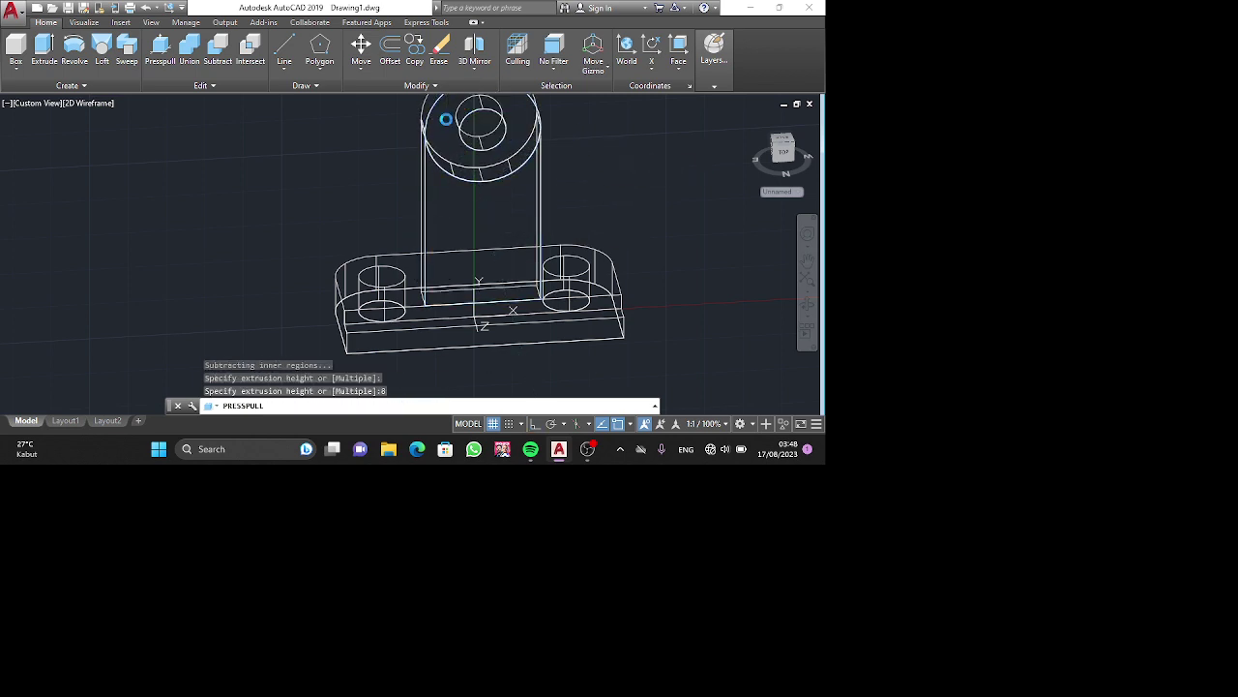
Presspull the ring between the concentric circles by 5 on the opposite side of the upright.
{"action": "left_click", "coordinate": [457, 159]}
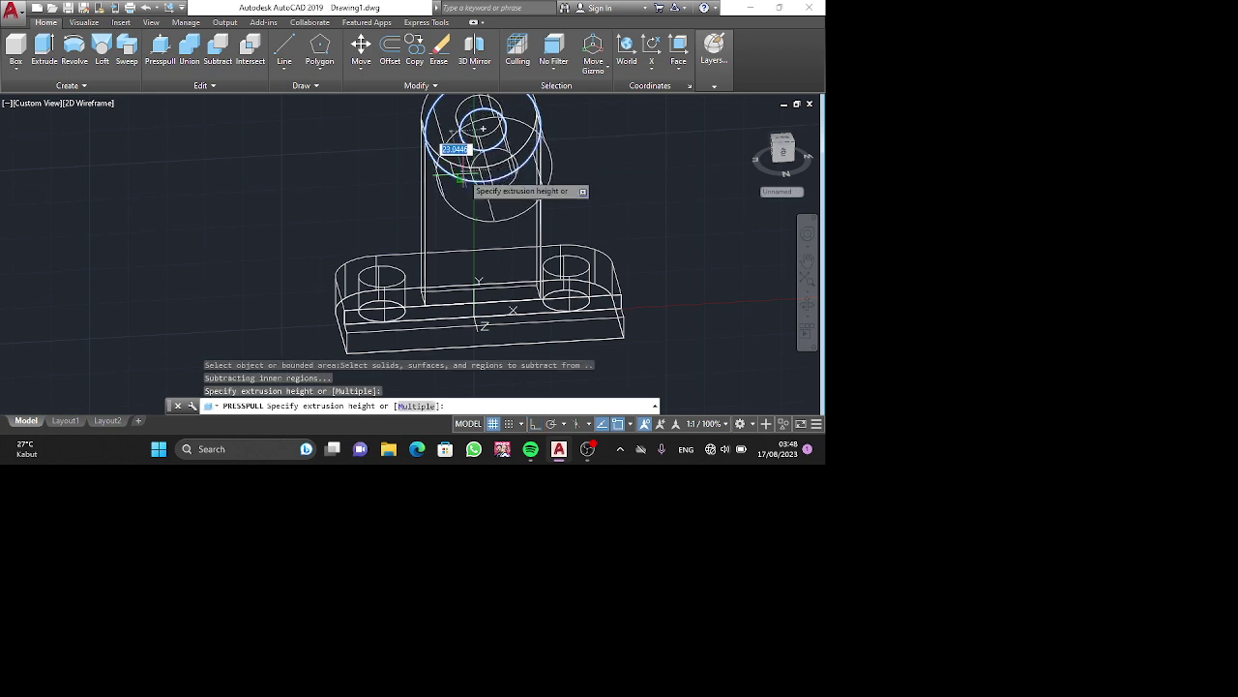
{"action": "type", "text": "5"}
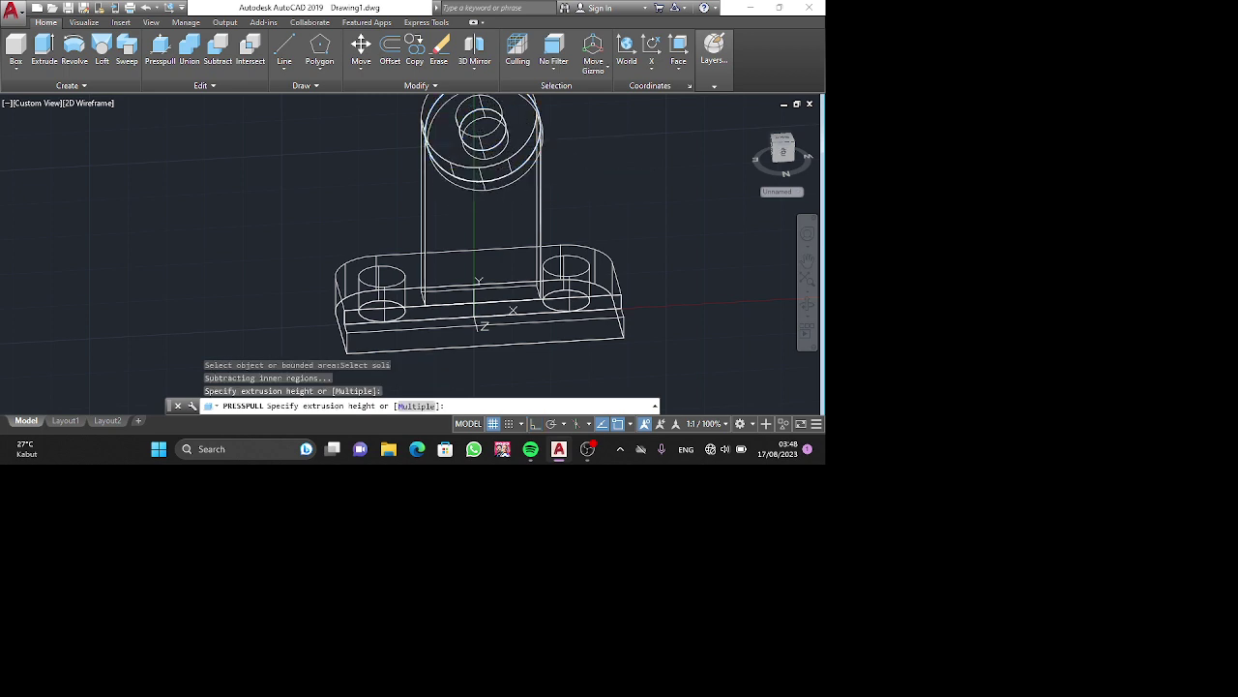
{"action": "key", "text": "Return"}
{"action": "key", "text": "Return"}
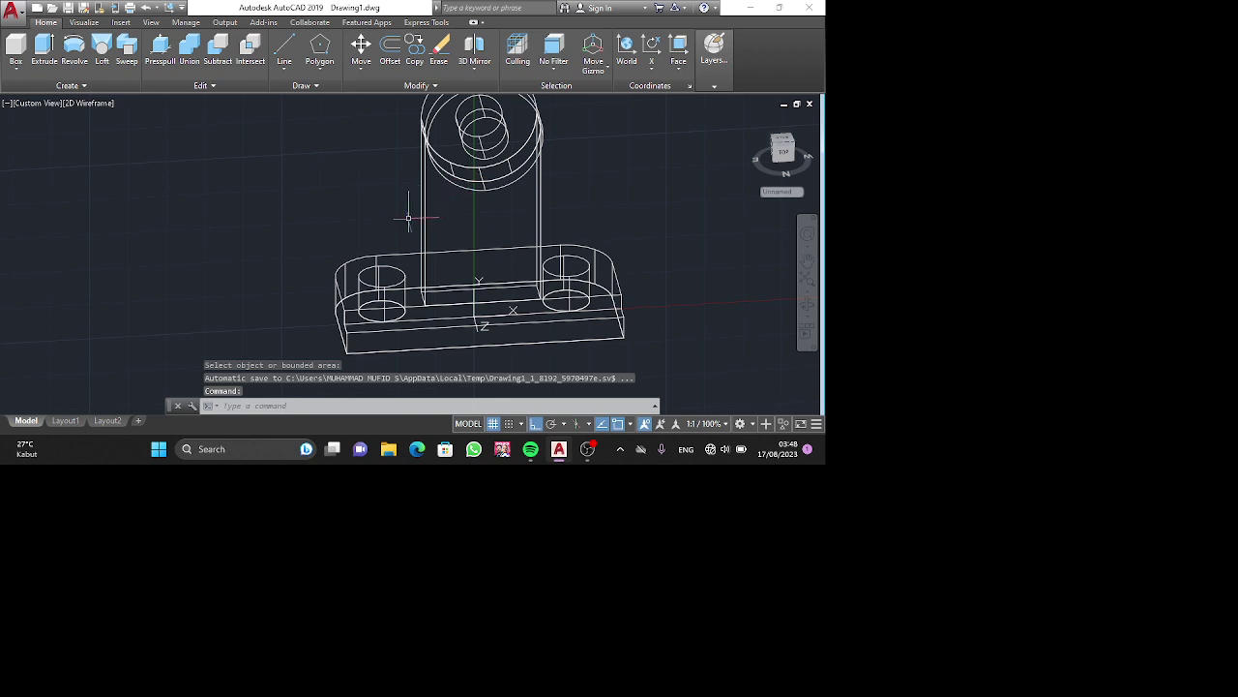
{"action": "left_click", "coordinate": [479, 327]}
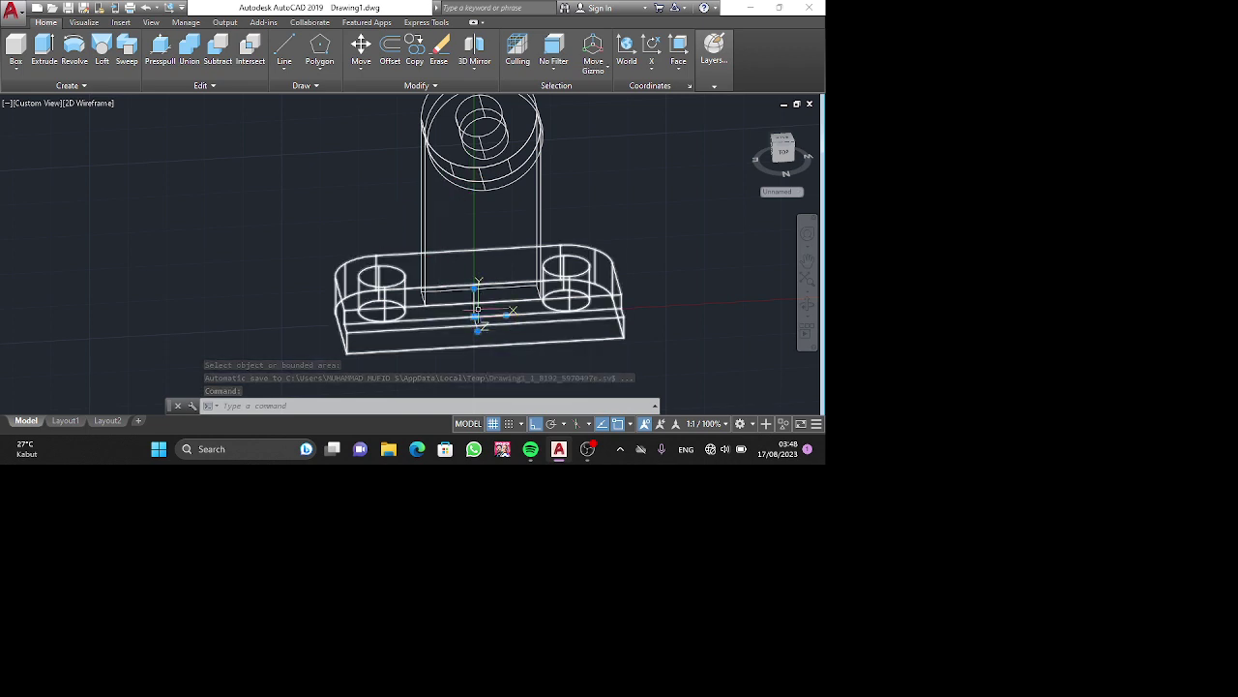
{"action": "key", "text": "Escape"}
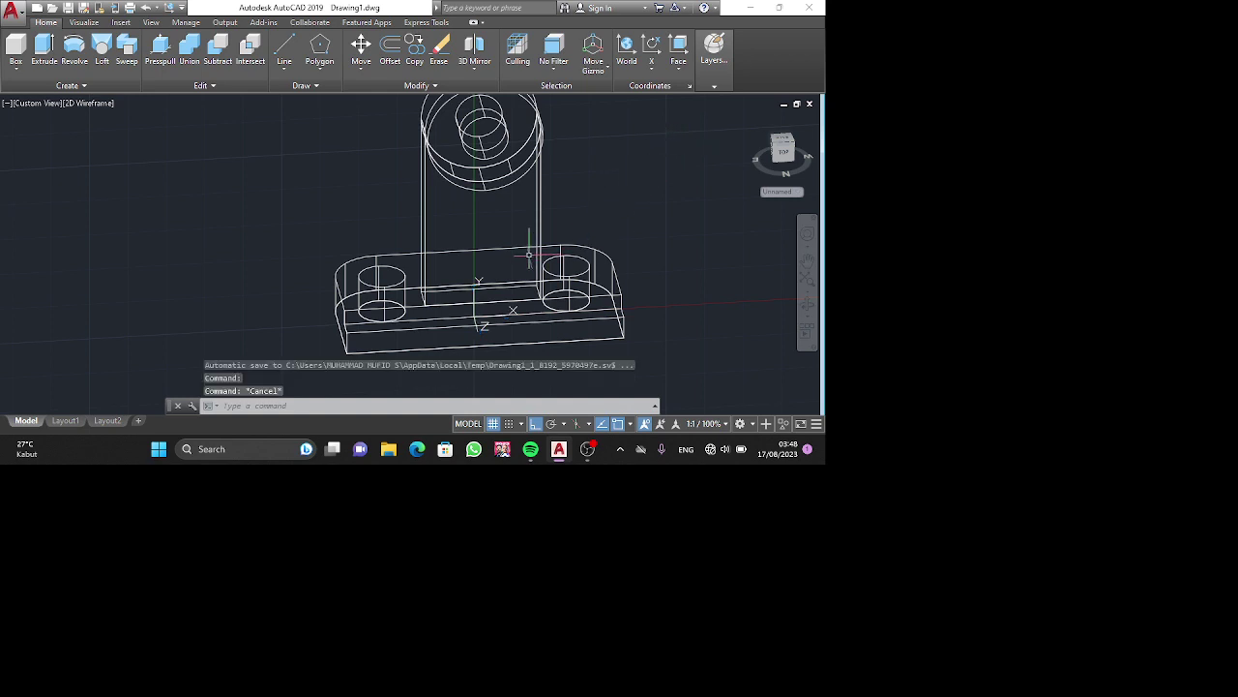
Align the UCS to the plate's upper flat face with the Face option.
{"action": "middle_click_drag", "start_coordinate": [529, 255], "coordinate": [623, 260], "text": "shift"}
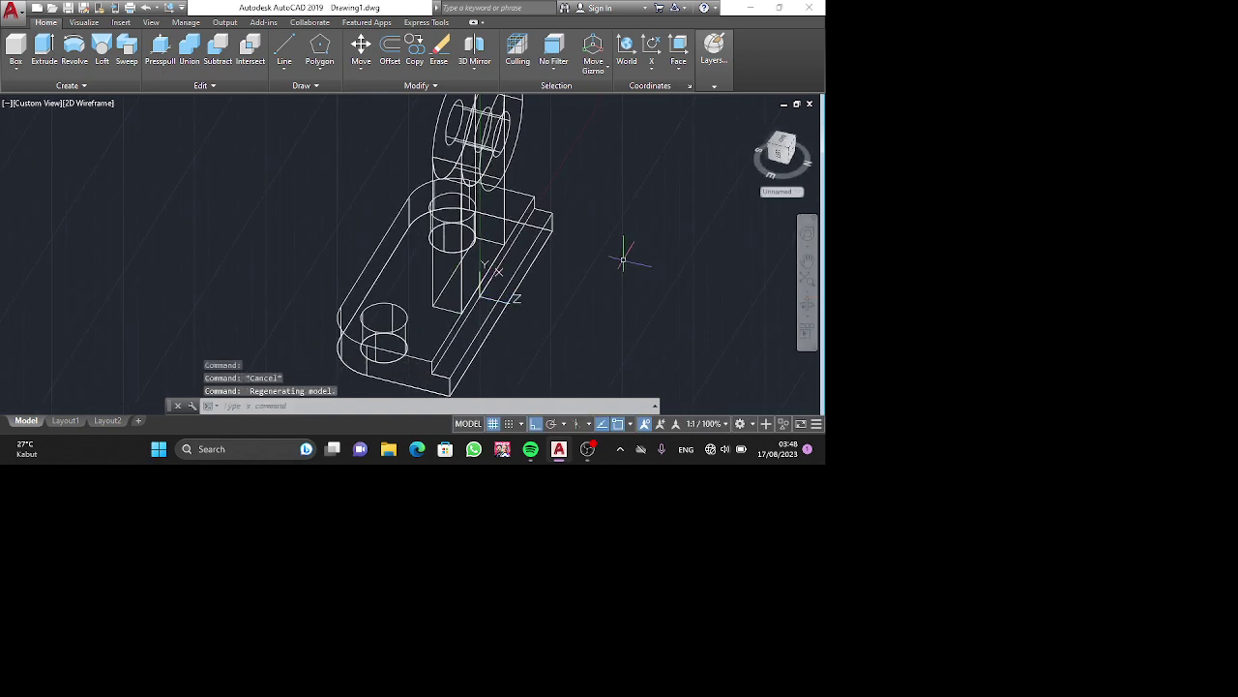
{"action": "left_click", "coordinate": [714, 46]}
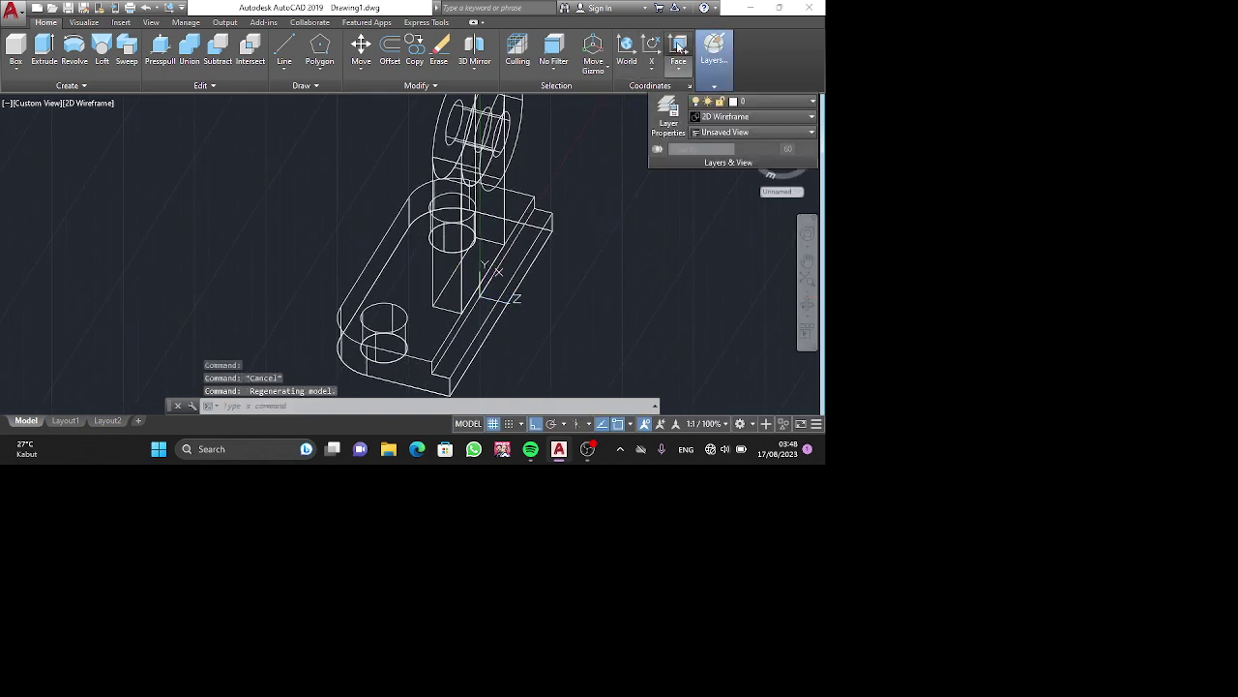
{"action": "left_click", "coordinate": [678, 46]}
{"action": "left_click", "coordinate": [406, 276]}
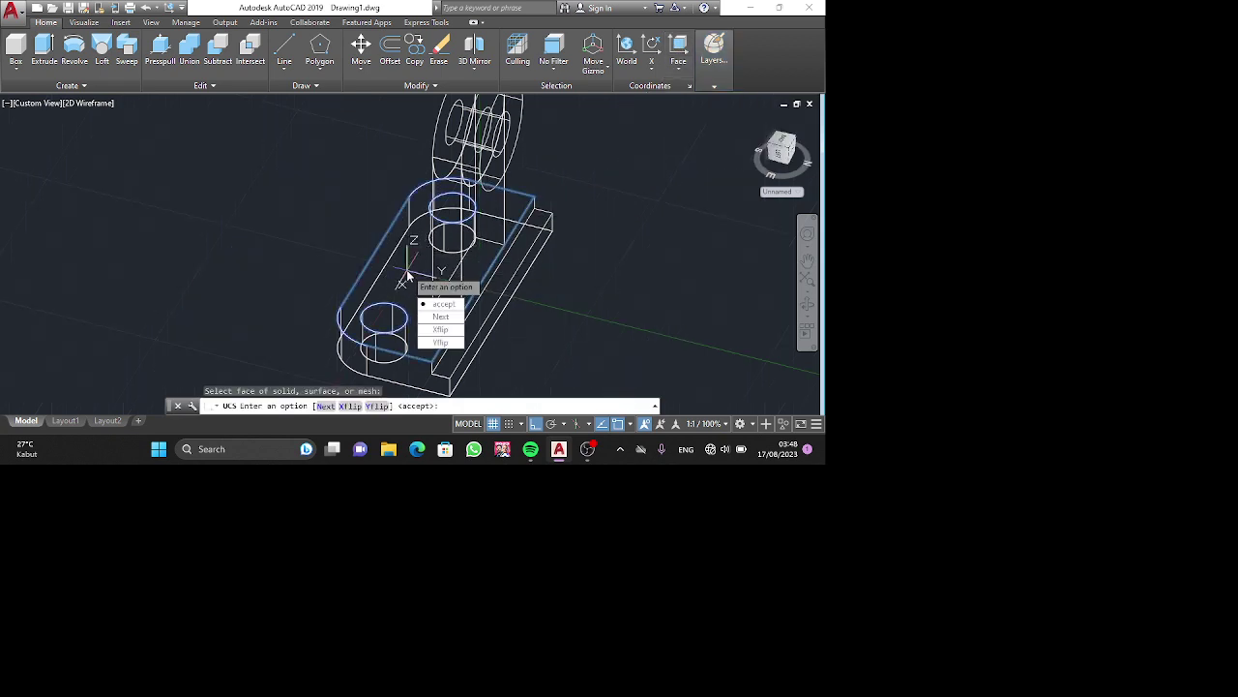
{"action": "key", "text": "Return"}
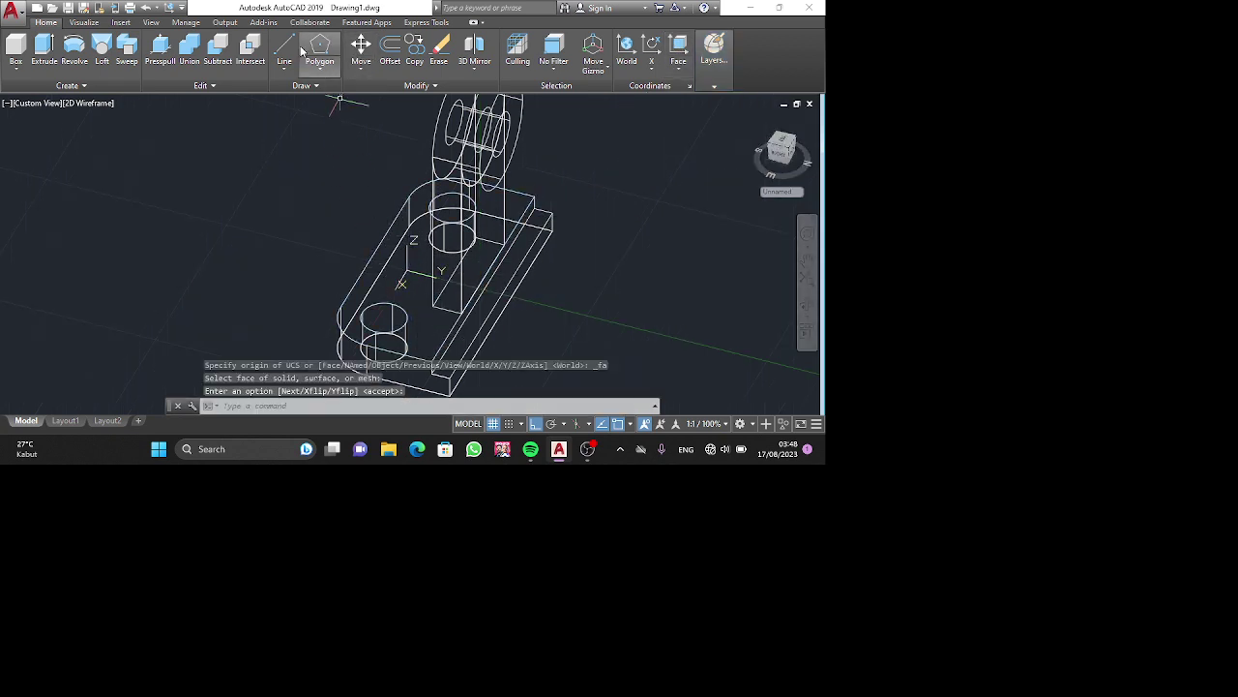
{"action": "left_click", "coordinate": [279, 48]}
{"action": "scroll", "coordinate": [310, 265], "scroll_direction": "up", "scroll_amount": 3}
{"action": "middle_click_drag", "start_coordinate": [309, 265], "coordinate": [368, 281], "text": "shift"}
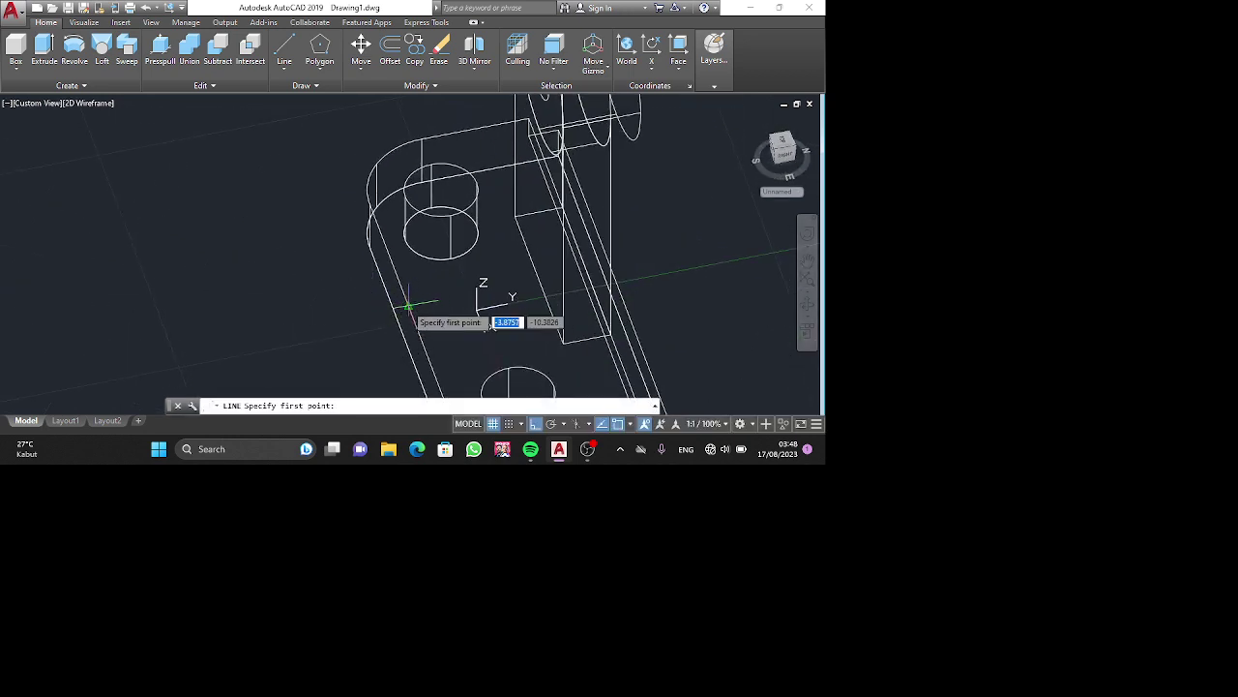
{"action": "left_click", "coordinate": [409, 309]}
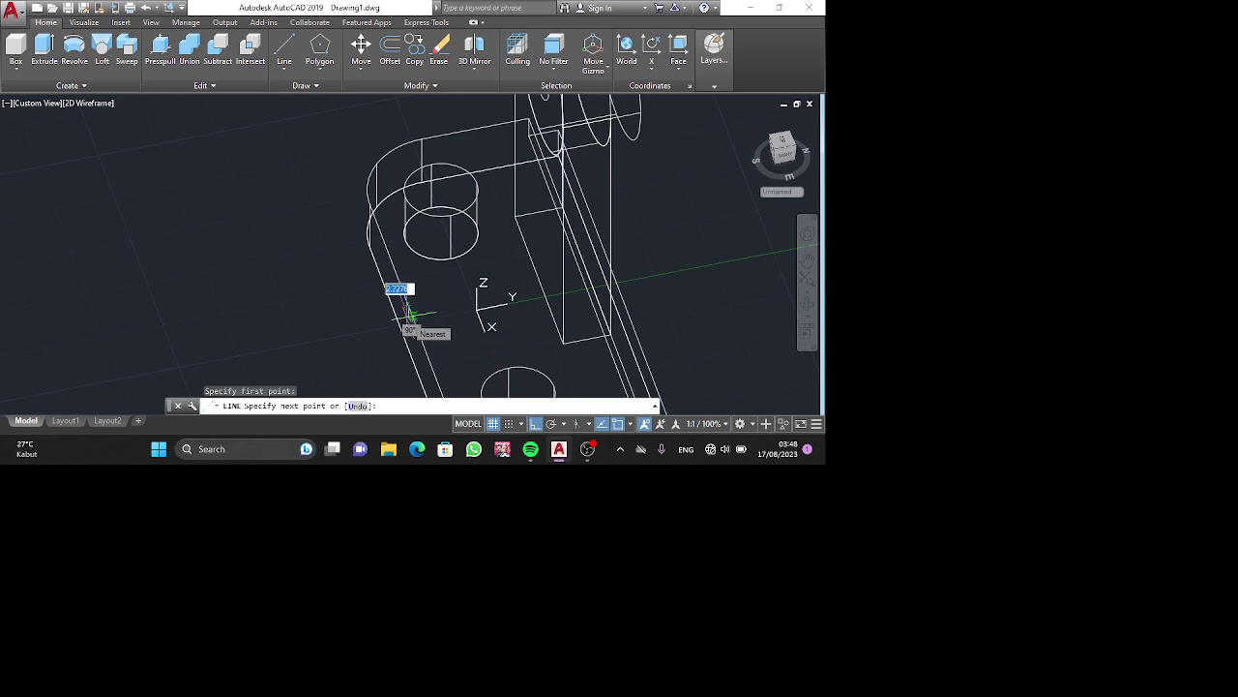
{"action": "key", "text": "Return"}
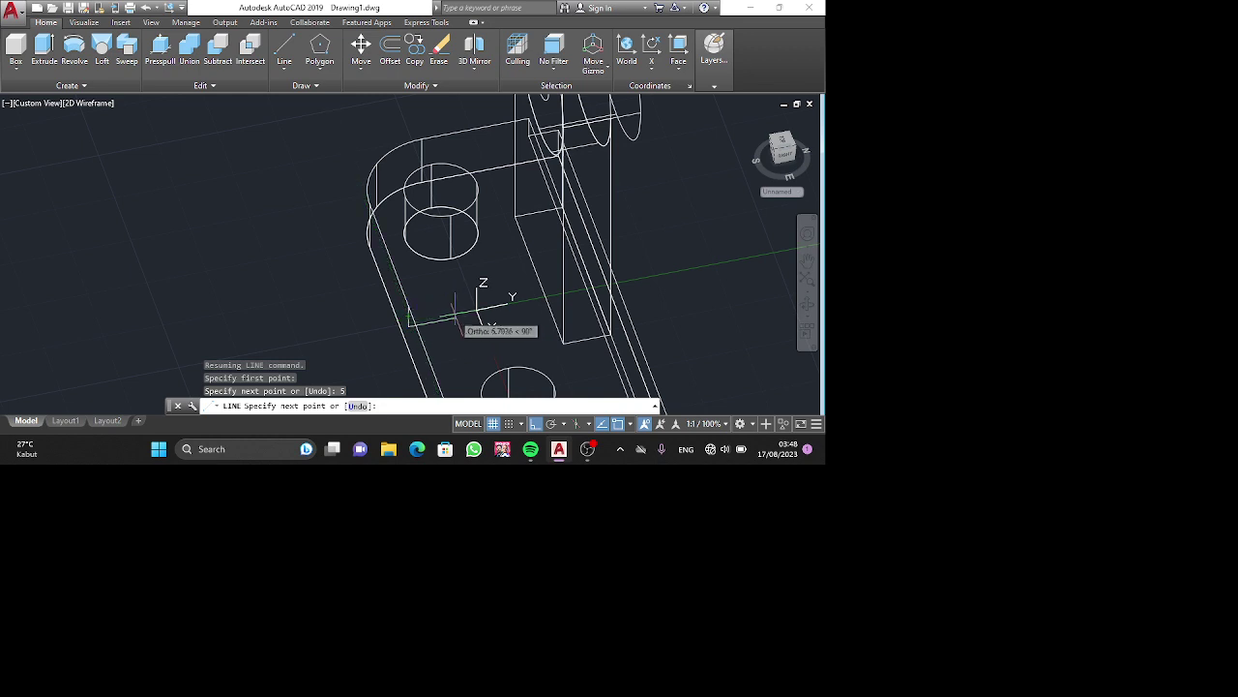
{"action": "key", "text": "Escape"}
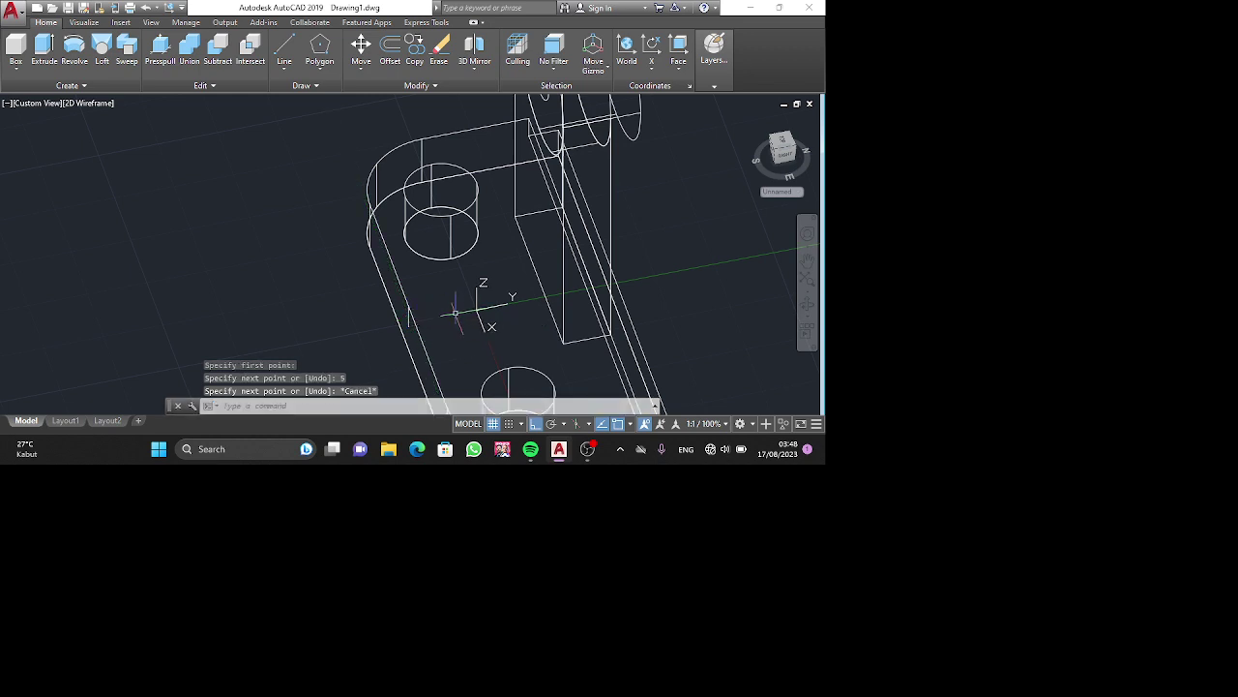
{"action": "scroll", "coordinate": [455, 311], "scroll_direction": "down", "scroll_amount": 3}
{"action": "middle_click_drag", "start_coordinate": [455, 310], "coordinate": [497, 281], "text": "shift"}
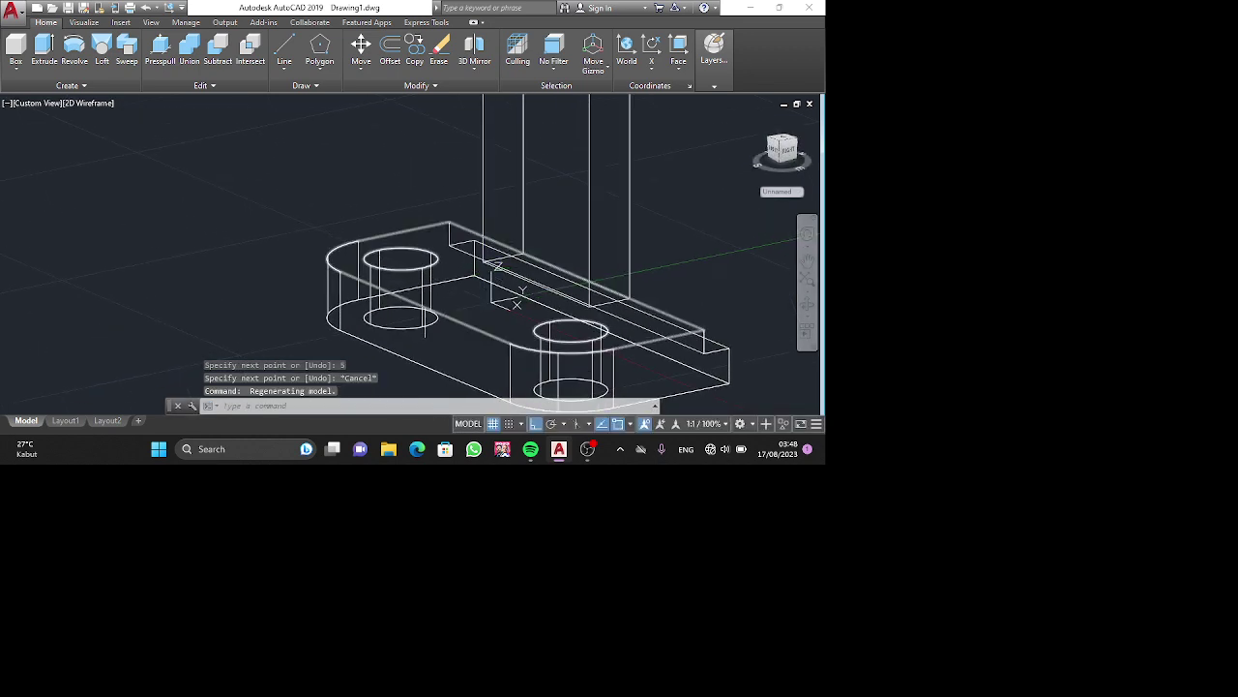
{"action": "key", "text": "ctrl+z"}
{"action": "key", "text": "ctrl+z"}
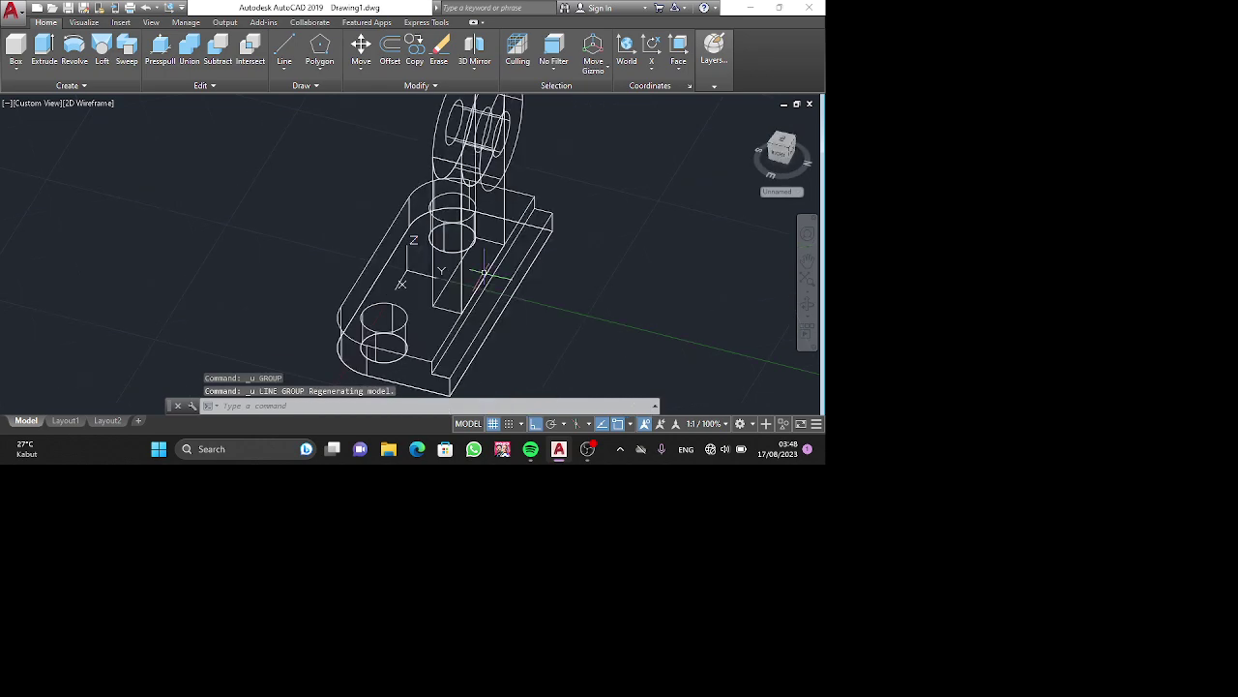
Draw the rib's outline with lines: 5 along the plate's long edge from its midpoint, across to the upright, 10 back, and across to the edge.
{"action": "middle_click_drag", "start_coordinate": [484, 273], "coordinate": [506, 280], "text": "shift"}
{"action": "type", "text": "l"}
{"action": "key", "text": "Return"}
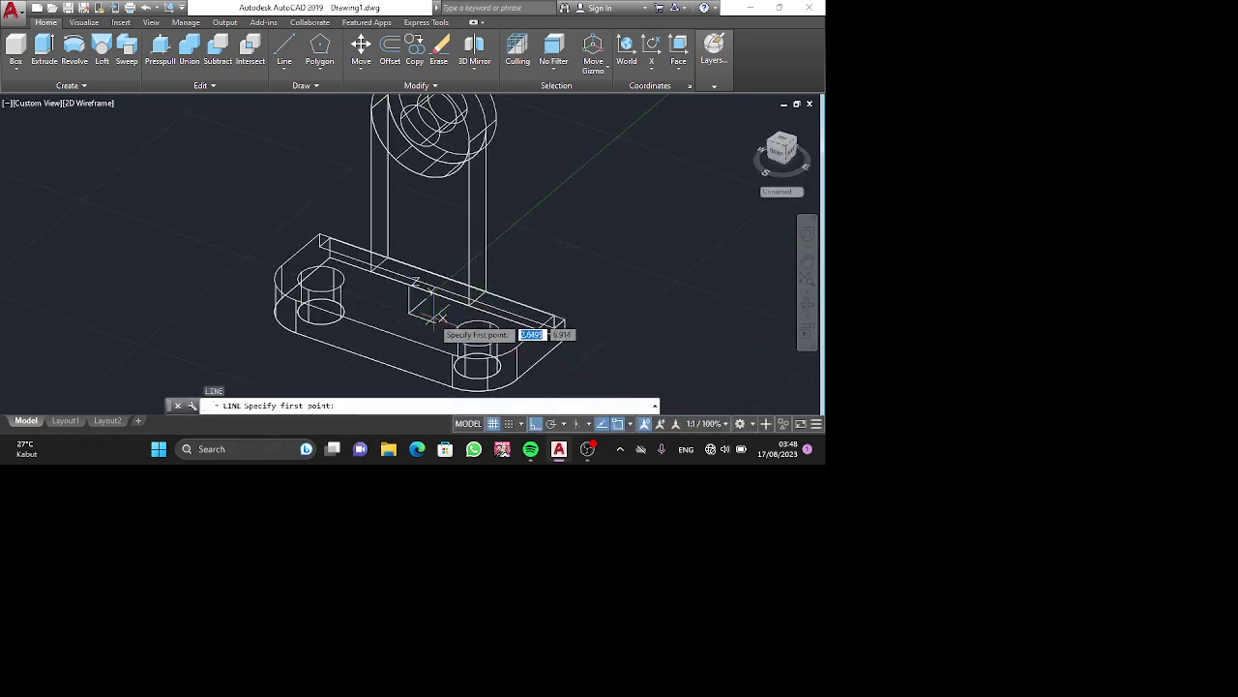
{"action": "left_click", "coordinate": [374, 330]}
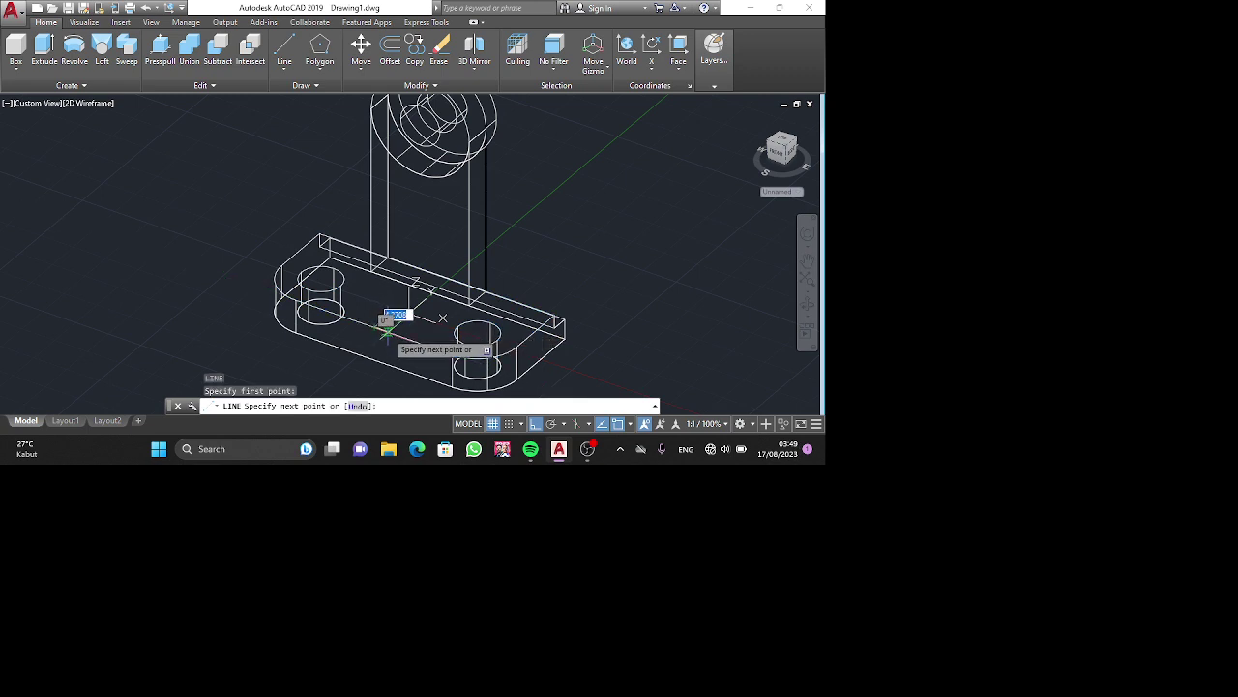
{"action": "type", "text": "3"}
{"action": "key", "text": "Return"}
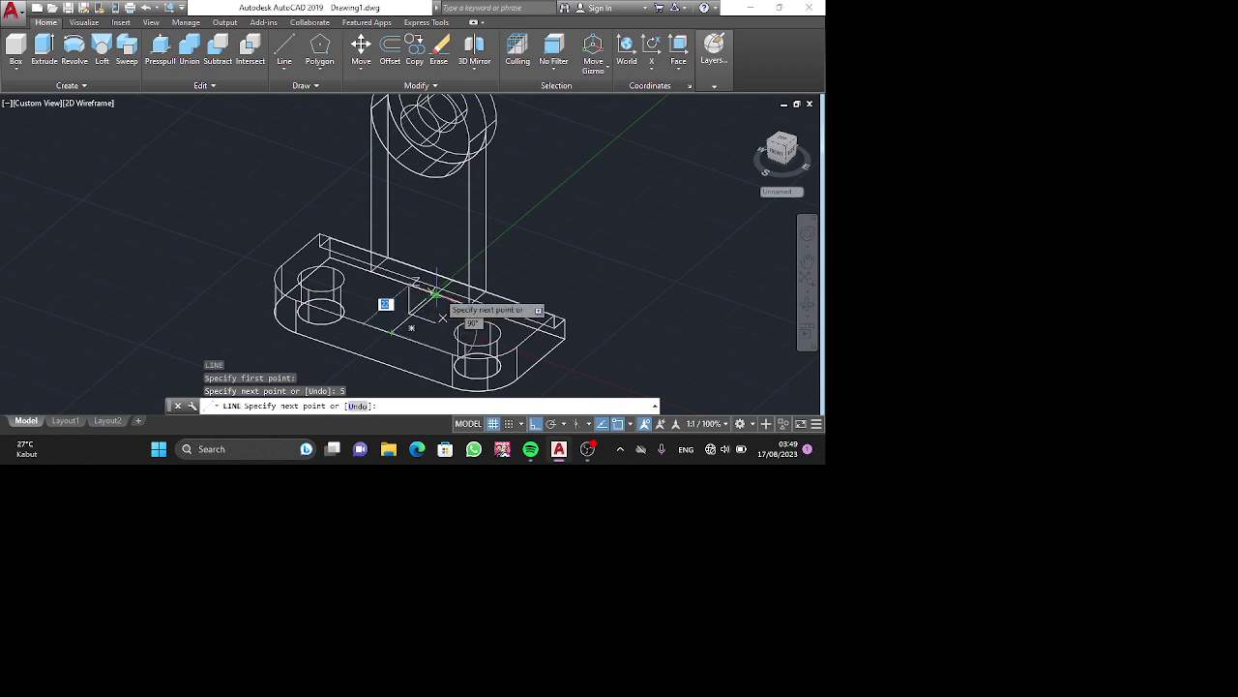
{"action": "left_click", "coordinate": [435, 292]}
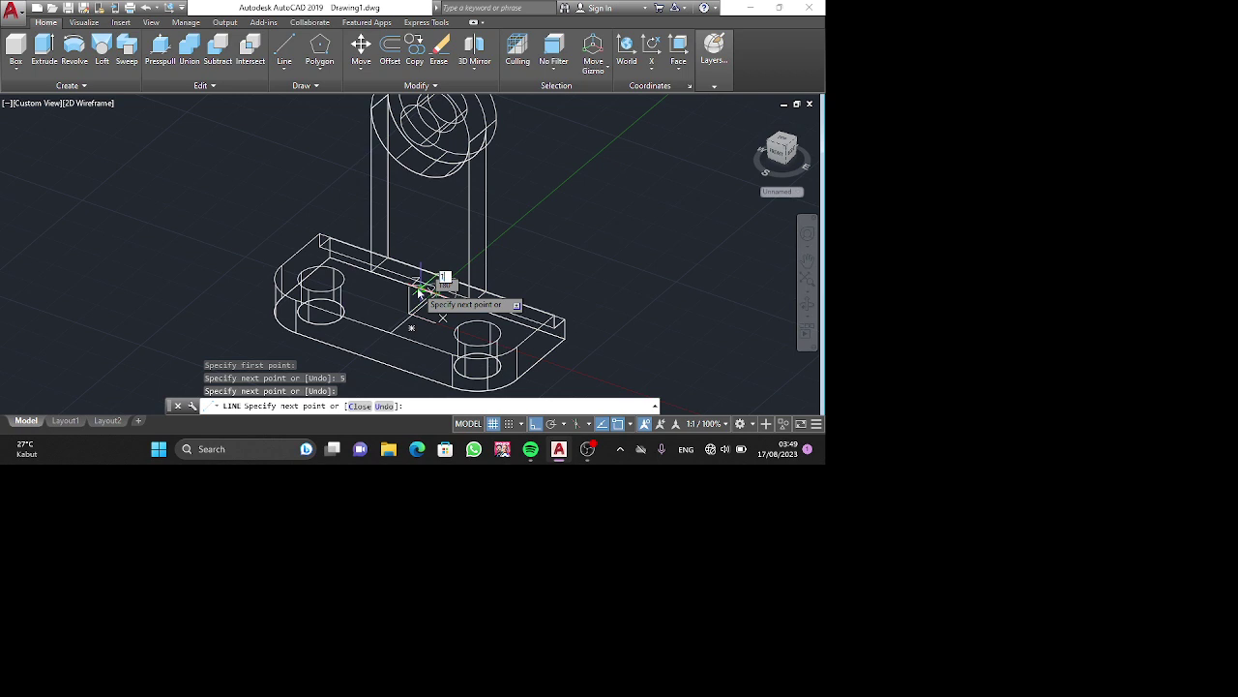
{"action": "type", "text": "10"}
{"action": "key", "text": "Return"}
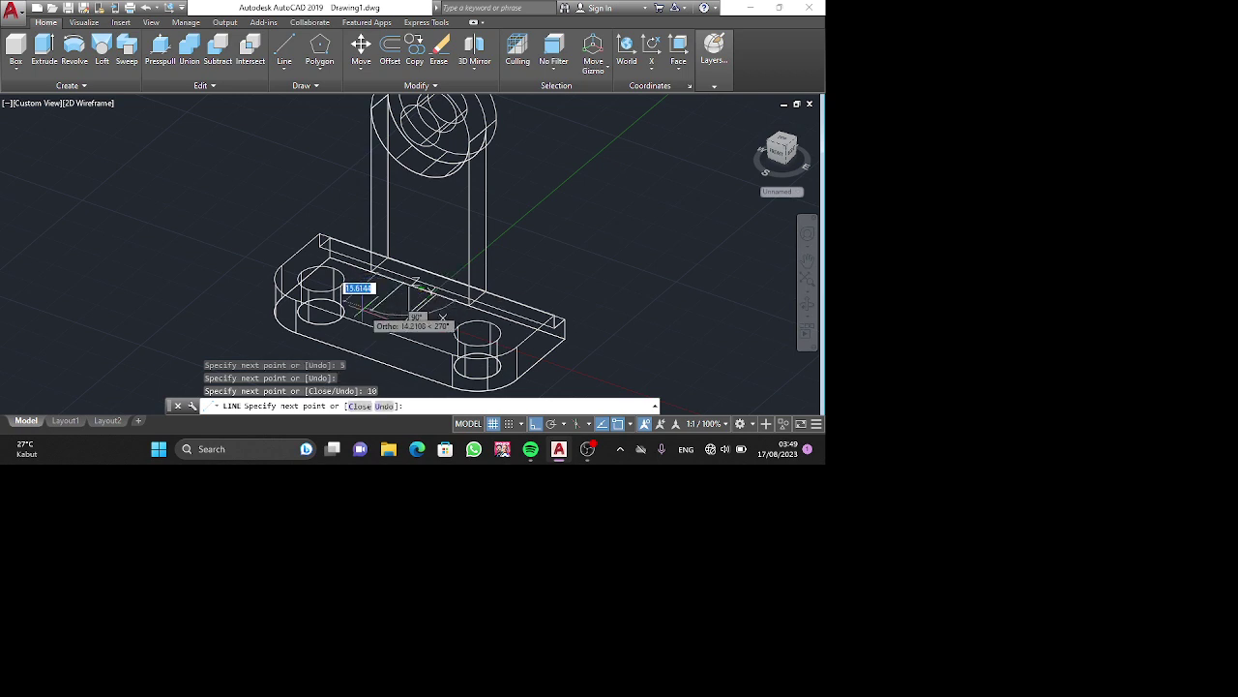
{"action": "left_click", "coordinate": [358, 321]}
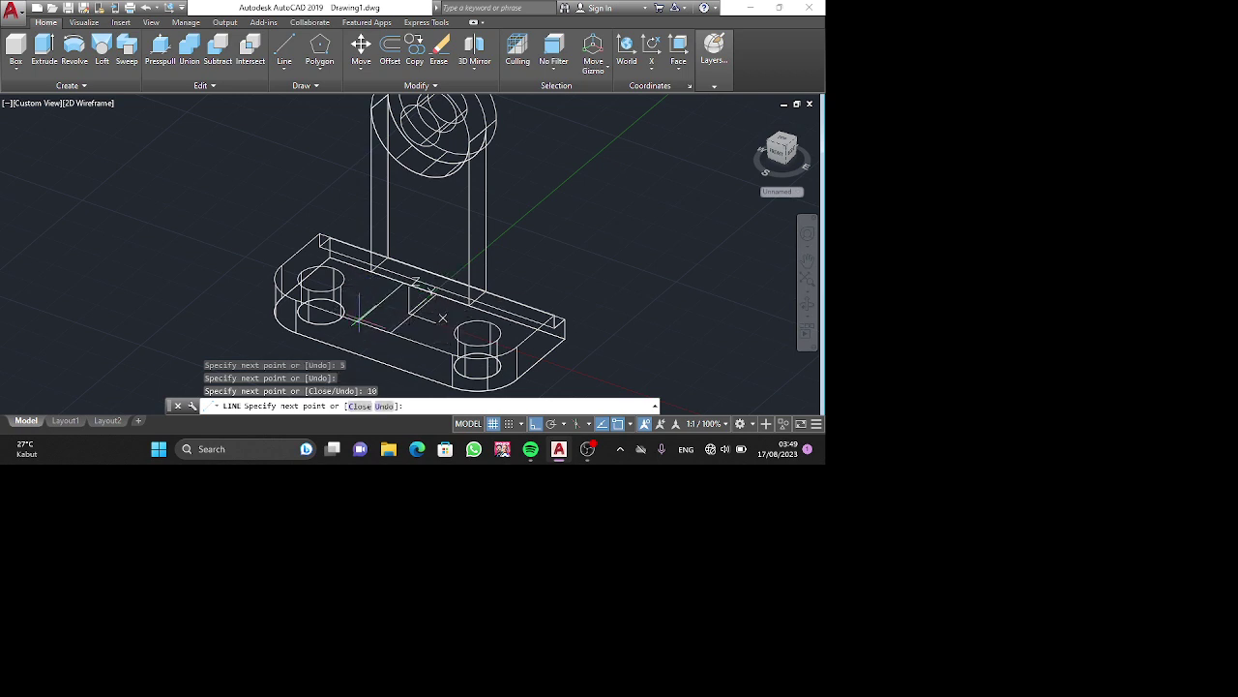
{"action": "key", "text": "Escape"}
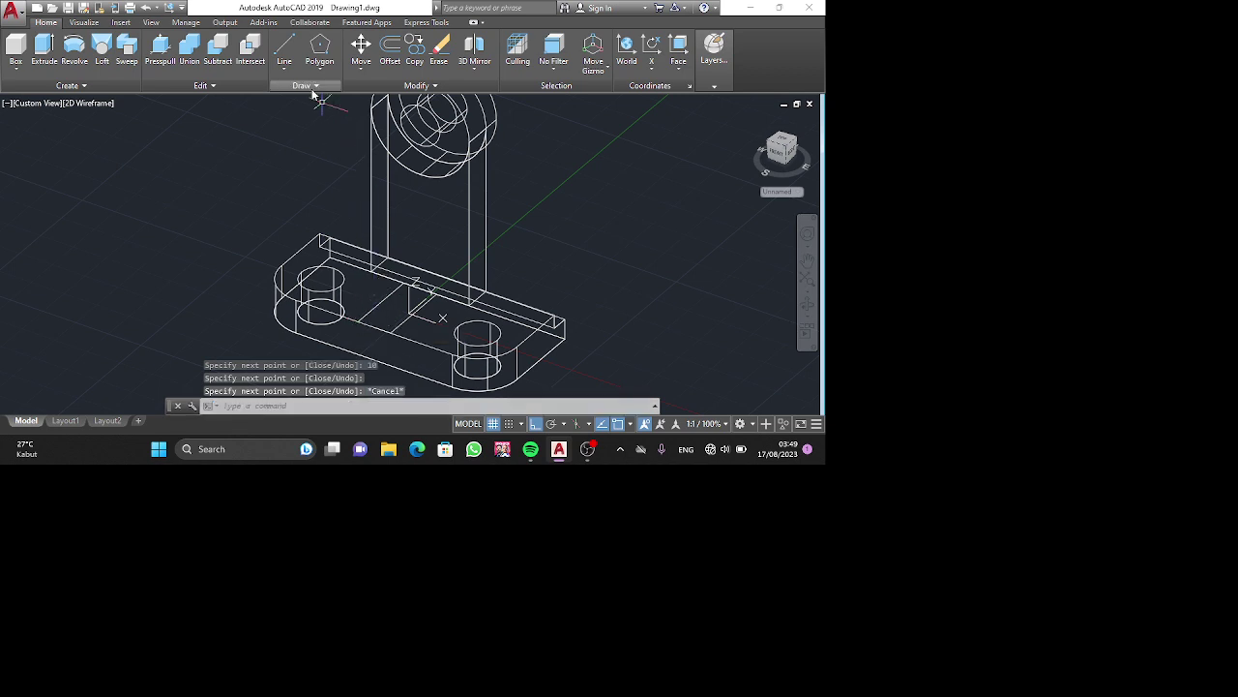
Presspull the rib's outline on the plate to a height of 40.
{"action": "left_click", "coordinate": [161, 48]}
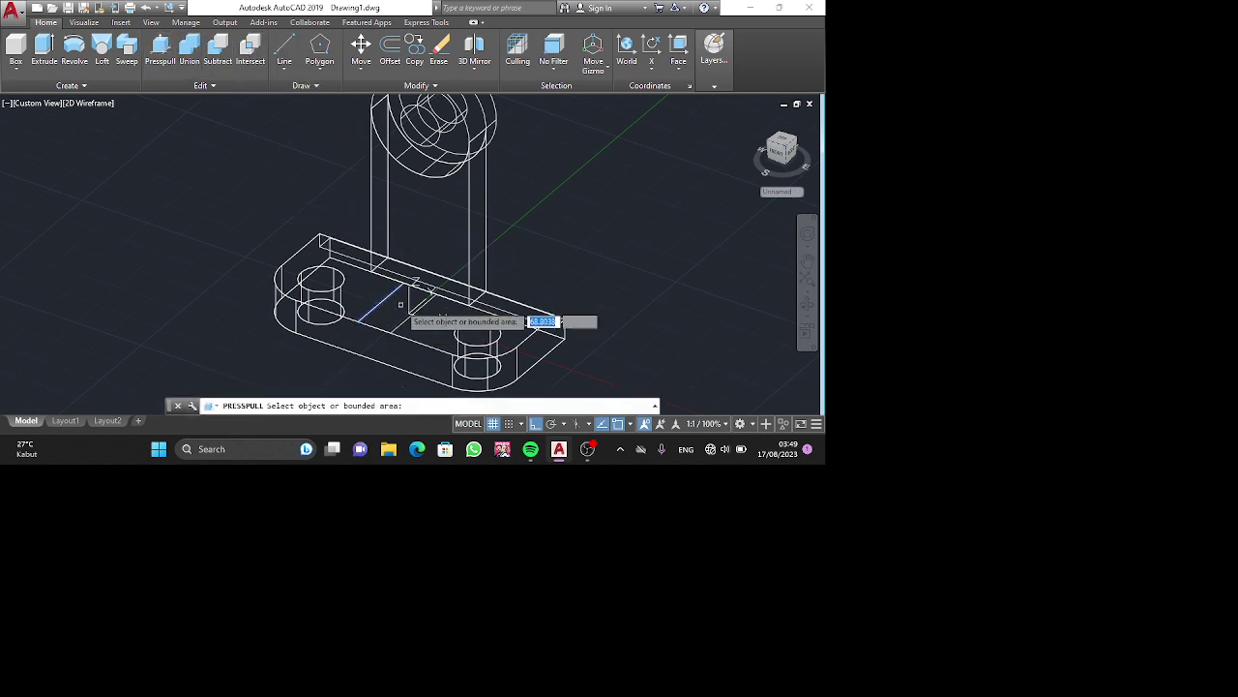
{"action": "left_click", "coordinate": [401, 309]}
{"action": "type", "text": "40"}
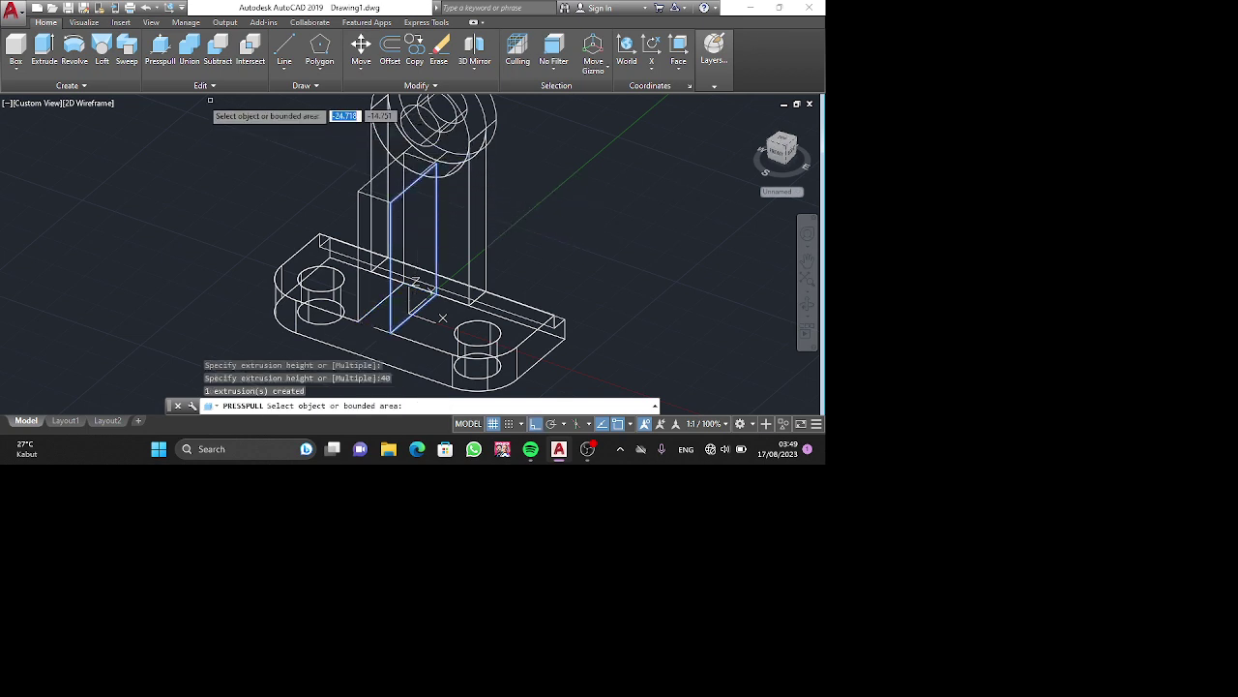
{"action": "key", "text": "Return"}
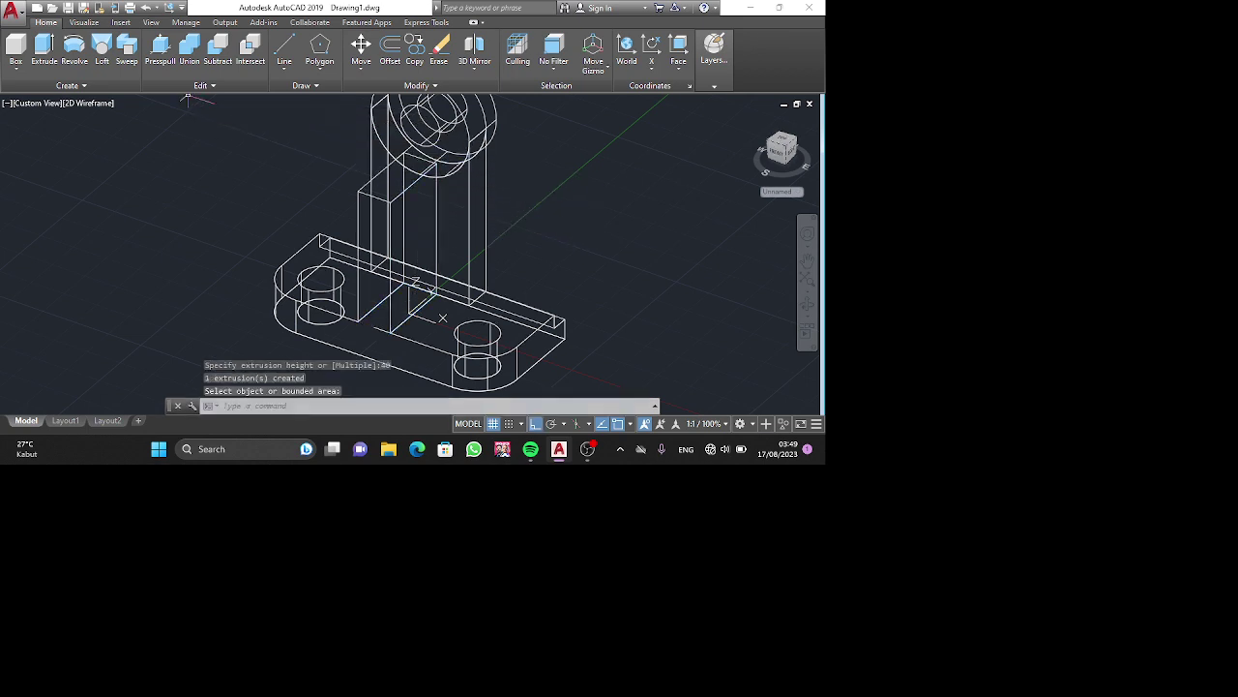
Draw a diagonal line on the rib's side face from its upper corner at the upright to its lower outer corner.
{"action": "left_click", "coordinate": [284, 50]}
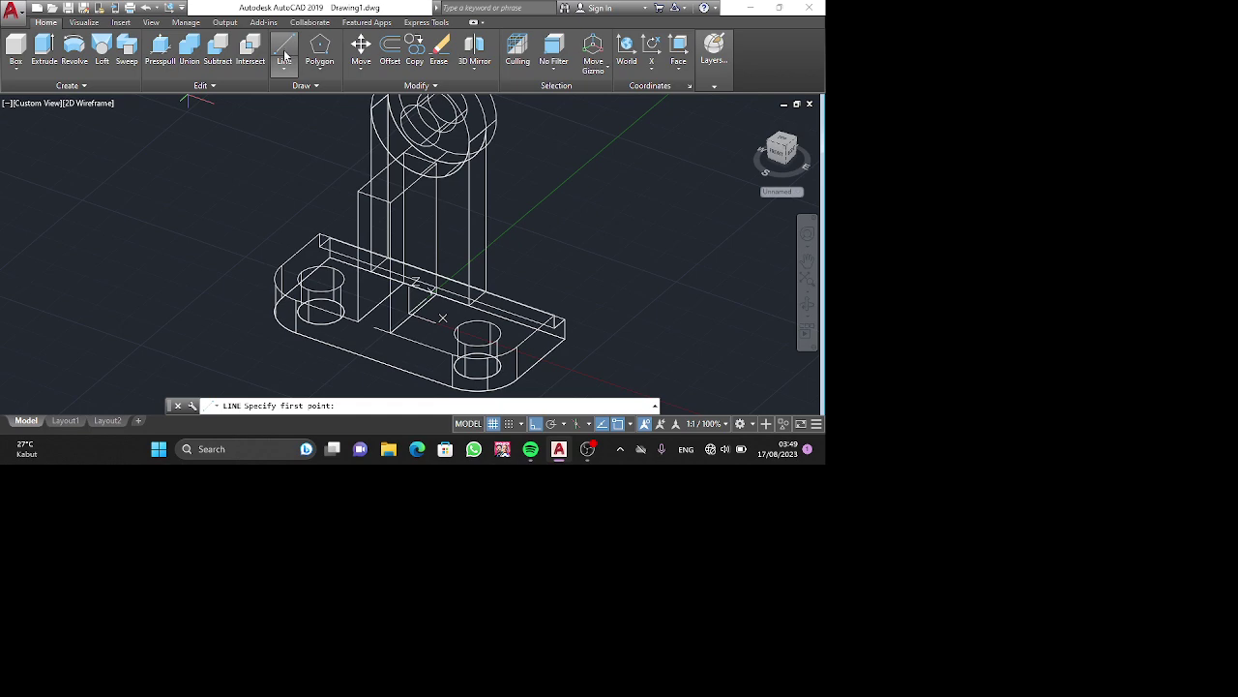
{"action": "middle_click_drag", "start_coordinate": [566, 173], "coordinate": [505, 155], "text": "shift"}
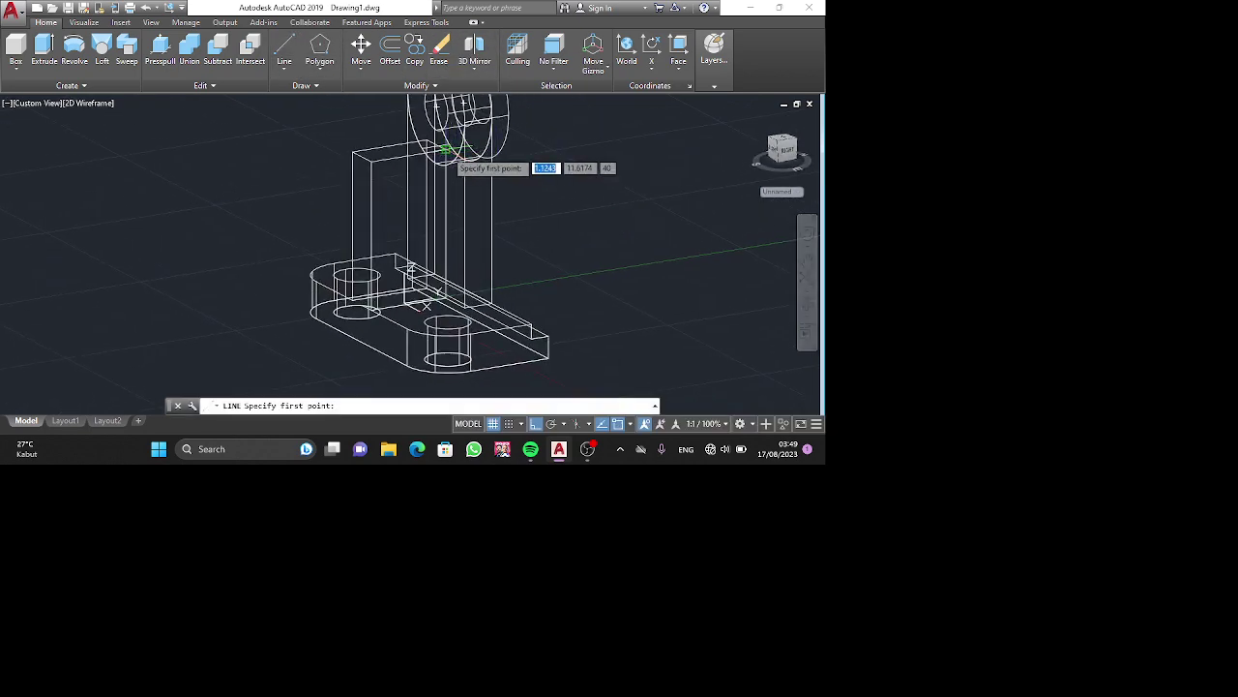
{"action": "left_click", "coordinate": [444, 150]}
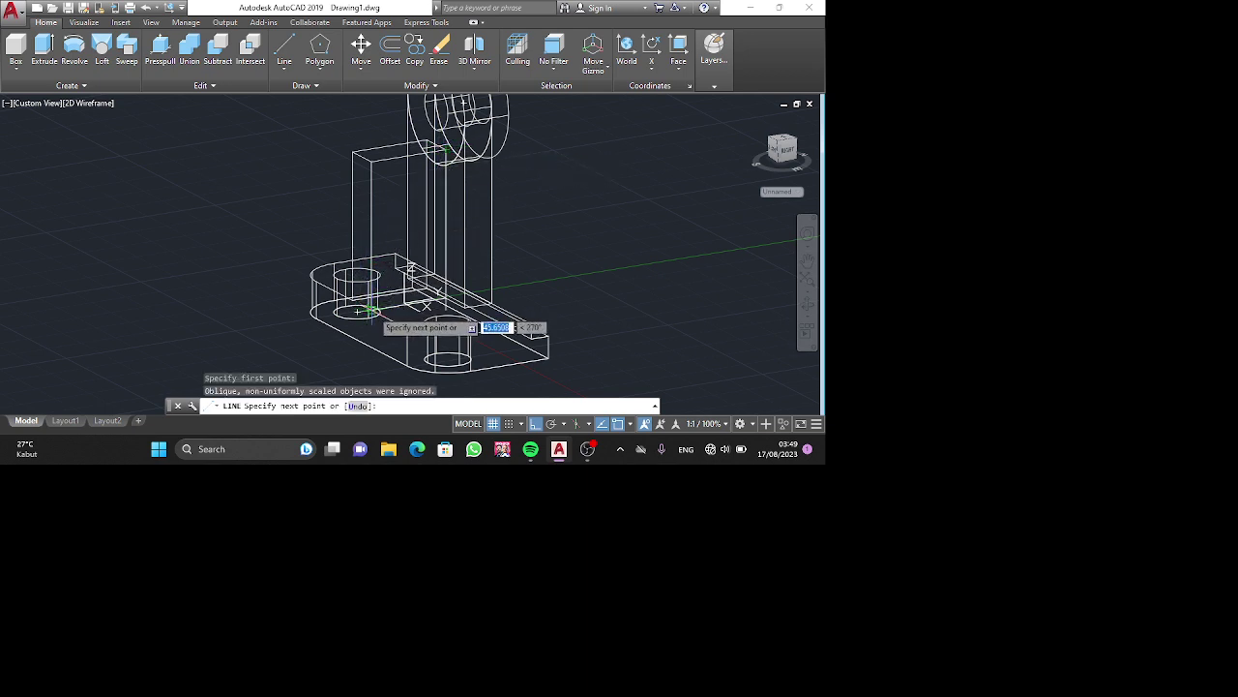
{"action": "left_click", "coordinate": [409, 269]}
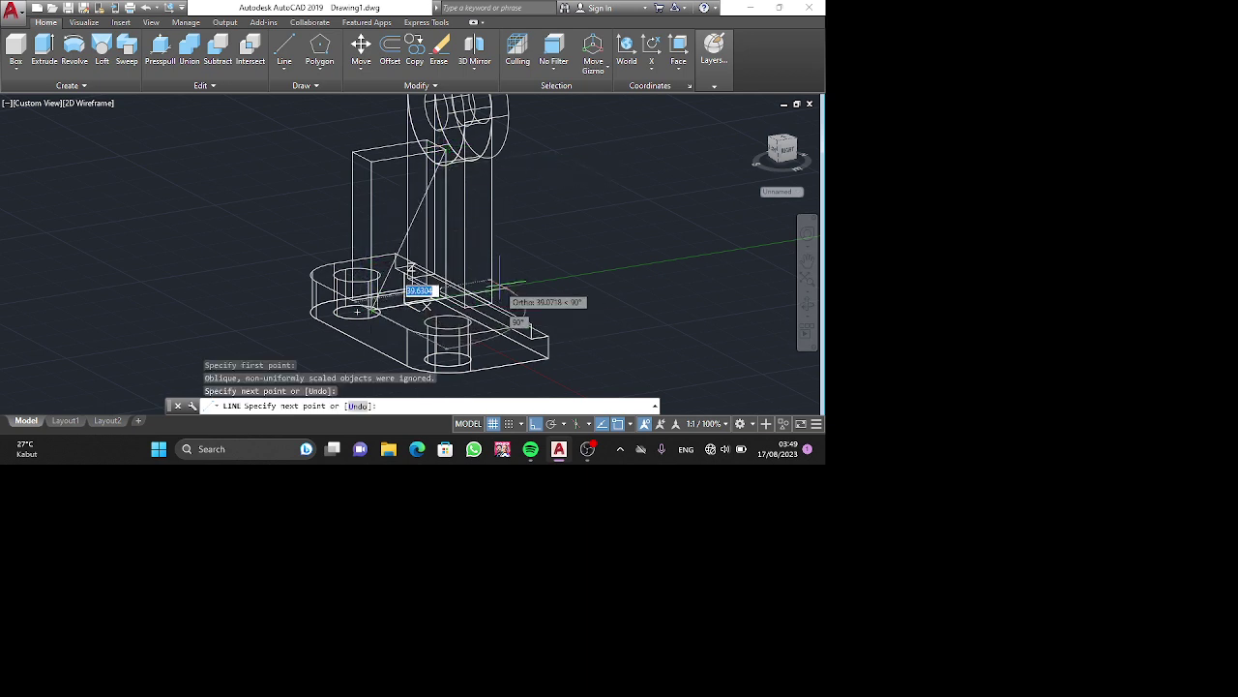
{"action": "key", "text": "Escape"}
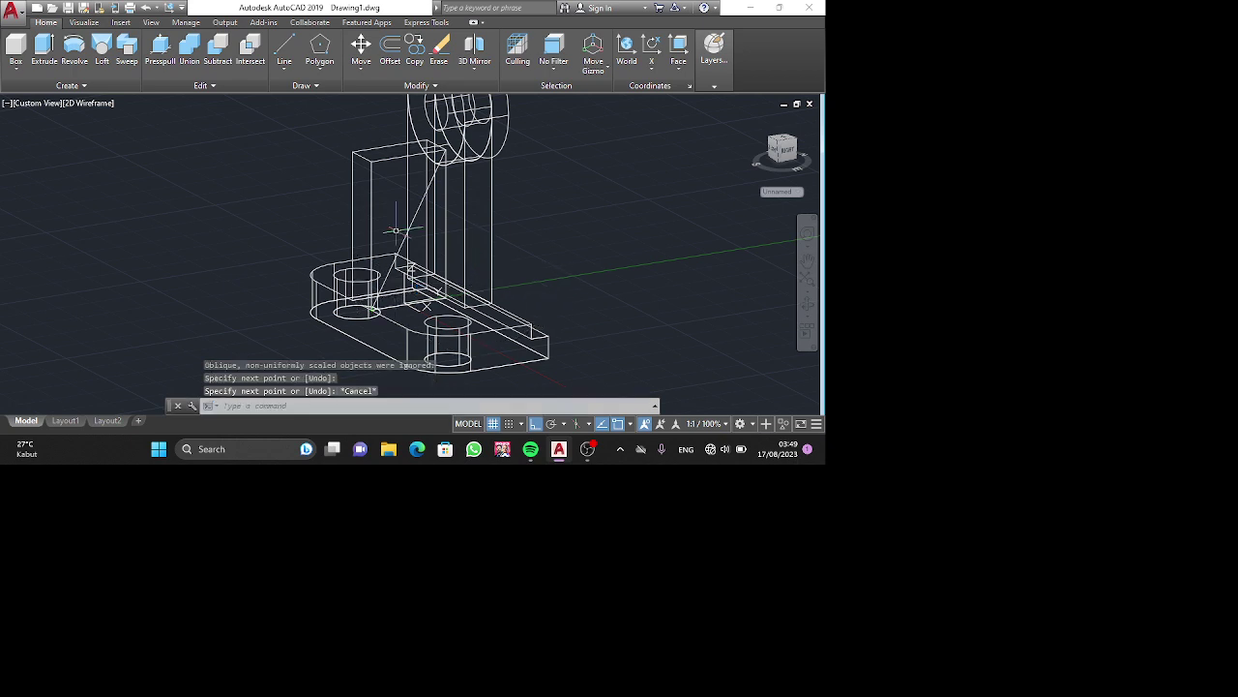
Presspull the triangular area outside the diagonal through the rib's full thickness to cut its sloped edge.
{"action": "left_click", "coordinate": [159, 53]}
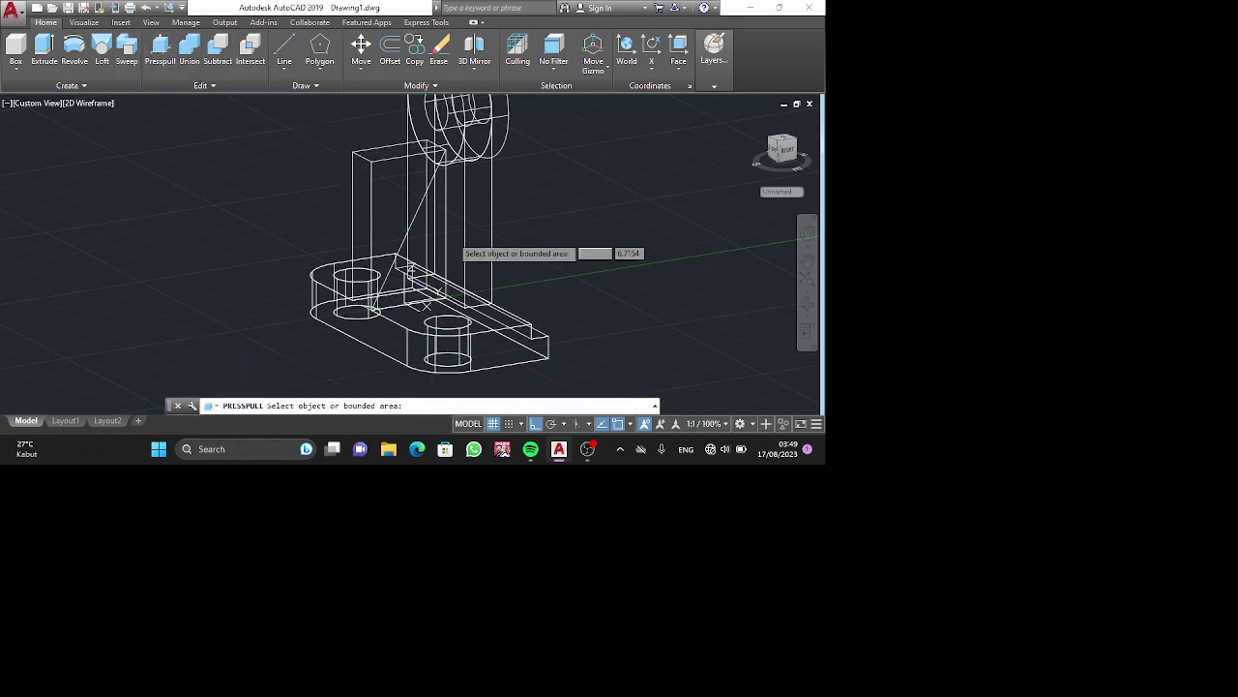
{"action": "left_click", "coordinate": [400, 205]}
{"action": "left_click", "coordinate": [319, 194]}
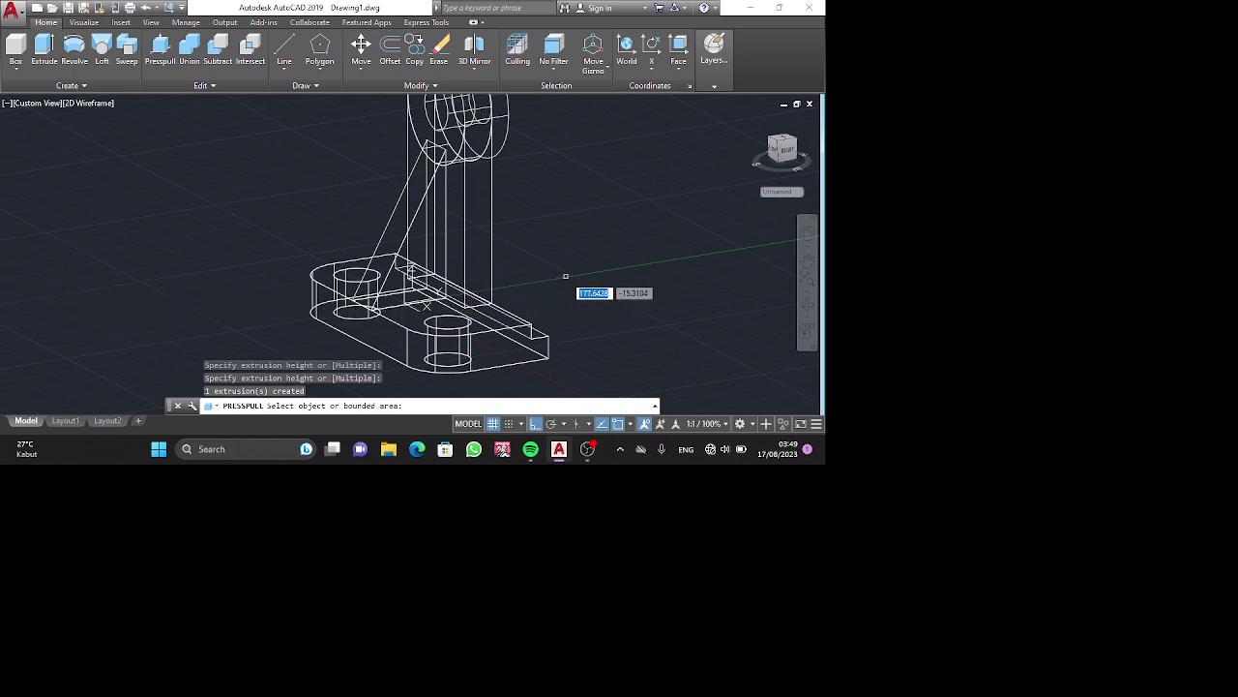
{"action": "key", "text": "Return"}
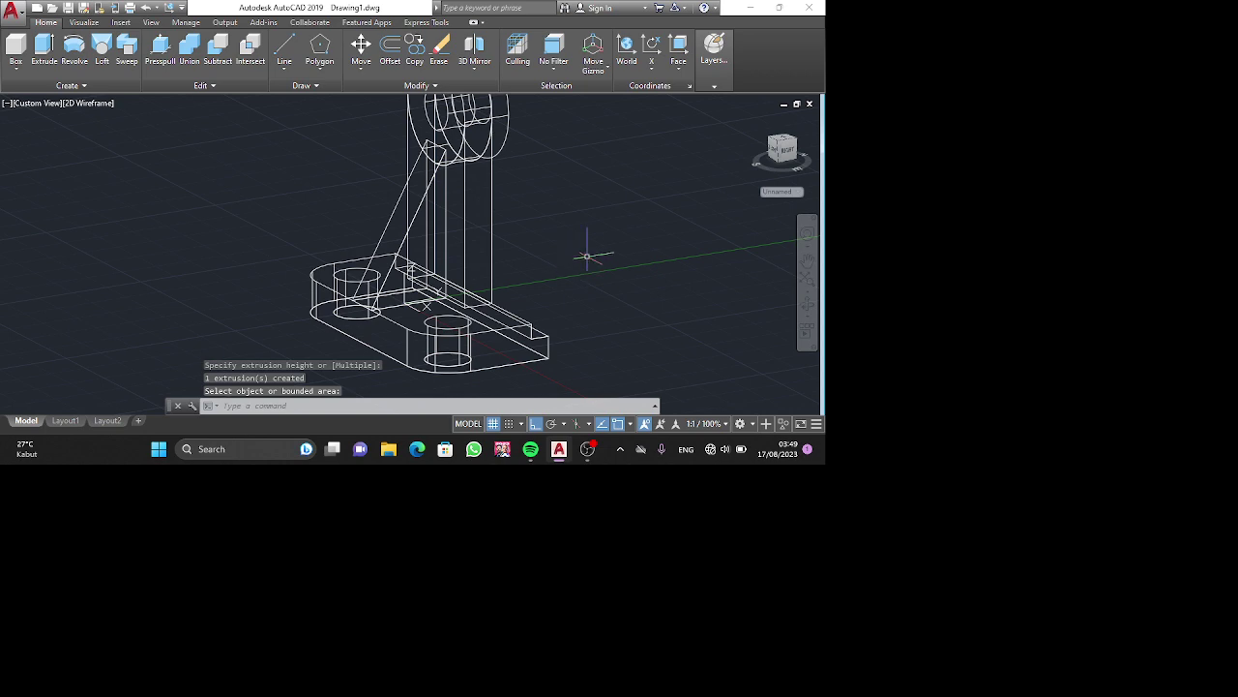
Unite all the solids of the part into one with Union.
{"action": "middle_click_drag", "start_coordinate": [587, 255], "coordinate": [546, 290], "text": "shift"}
{"action": "left_click", "coordinate": [564, 338]}
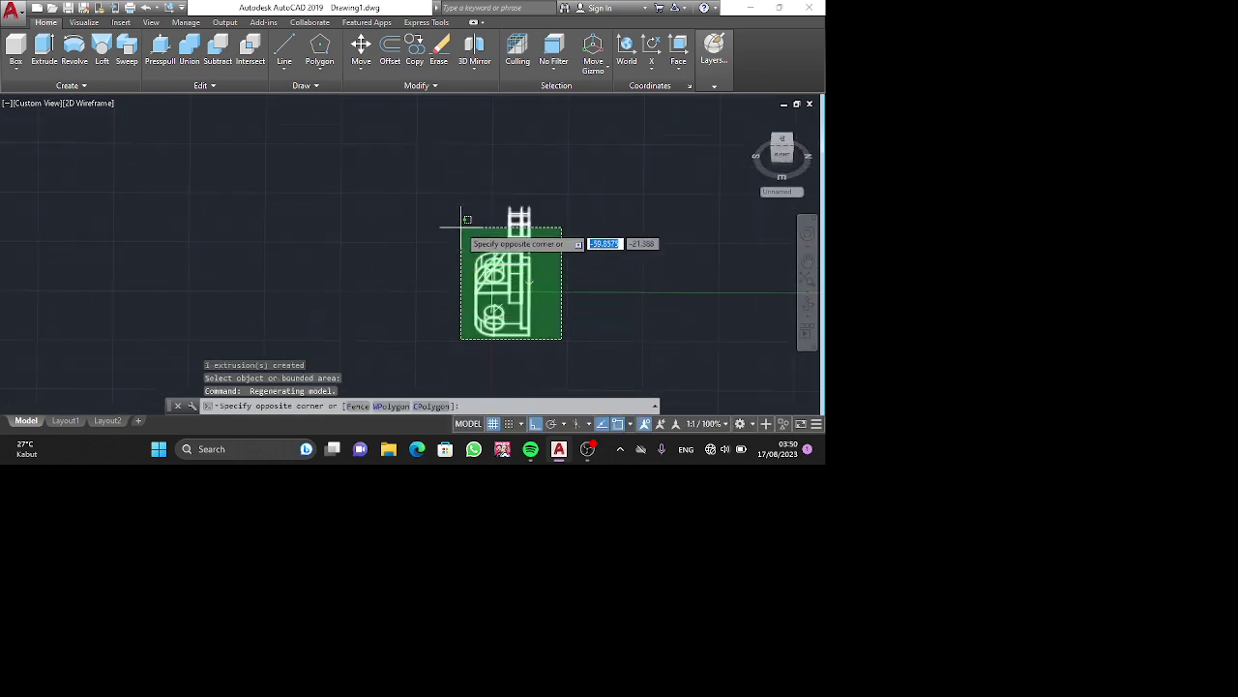
{"action": "left_click", "coordinate": [461, 214]}
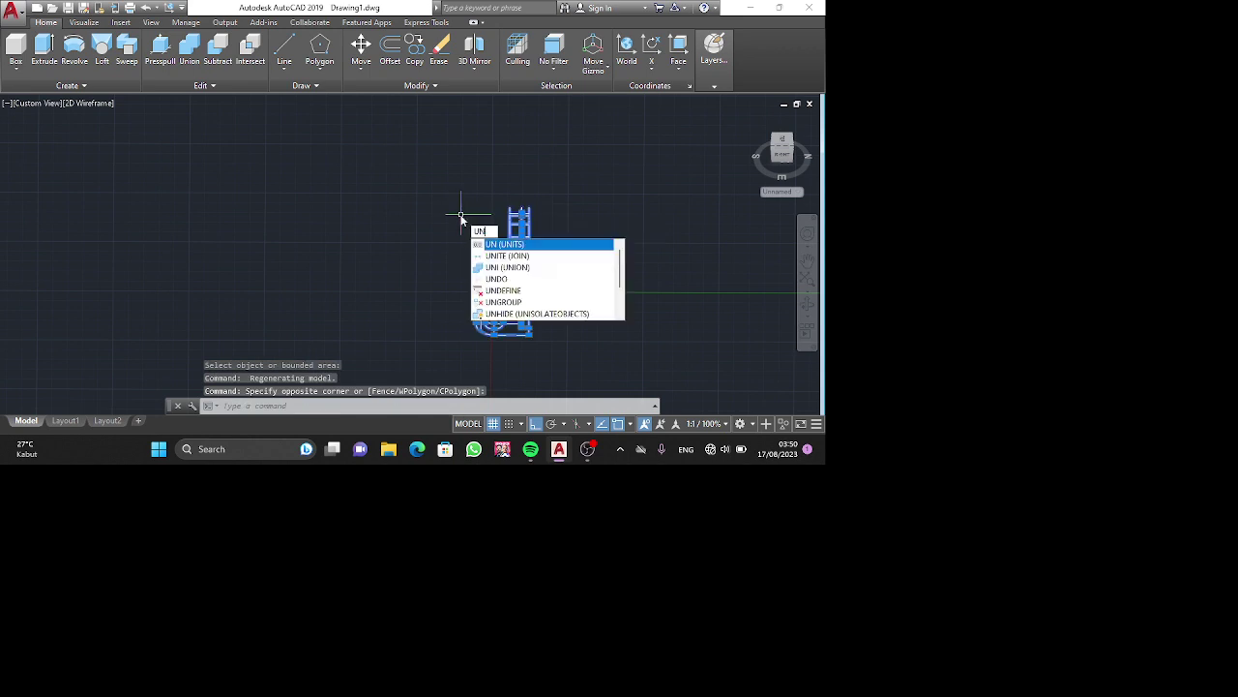
{"action": "key", "text": "Down"}
{"action": "key", "text": "Down"}
{"action": "key", "text": "Return"}
{"action": "left_click", "coordinate": [547, 340]}
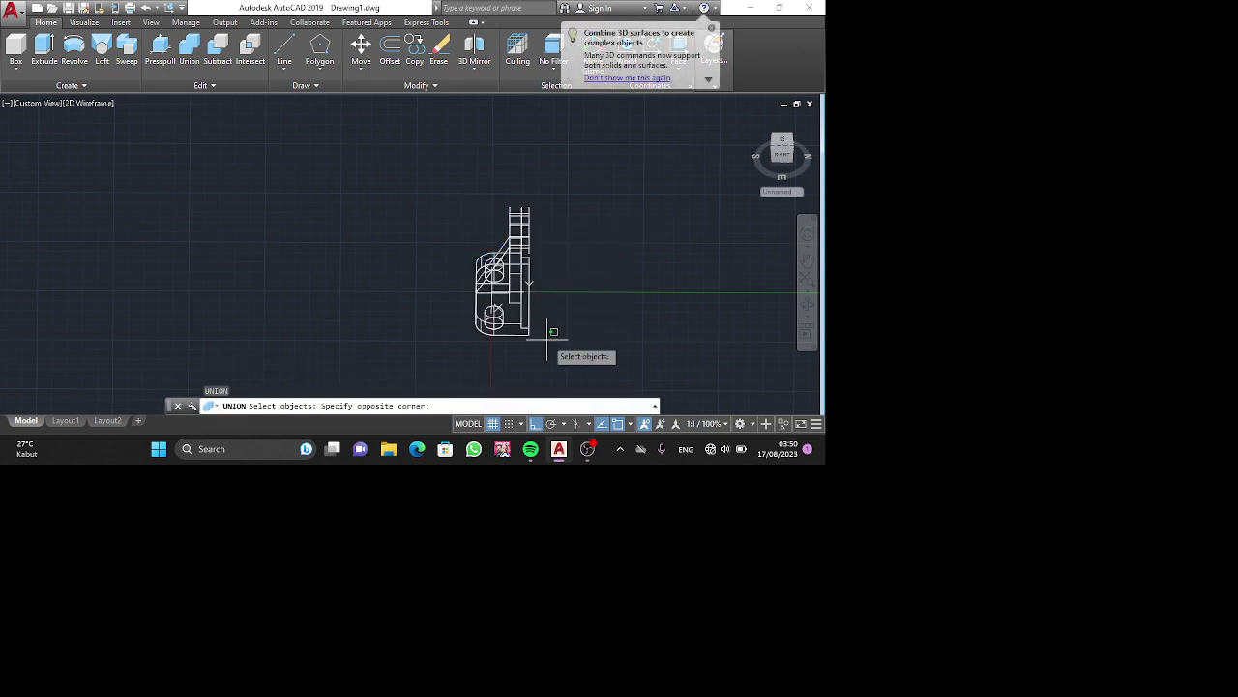
{"action": "left_click", "coordinate": [438, 204]}
{"action": "key", "text": "Return"}
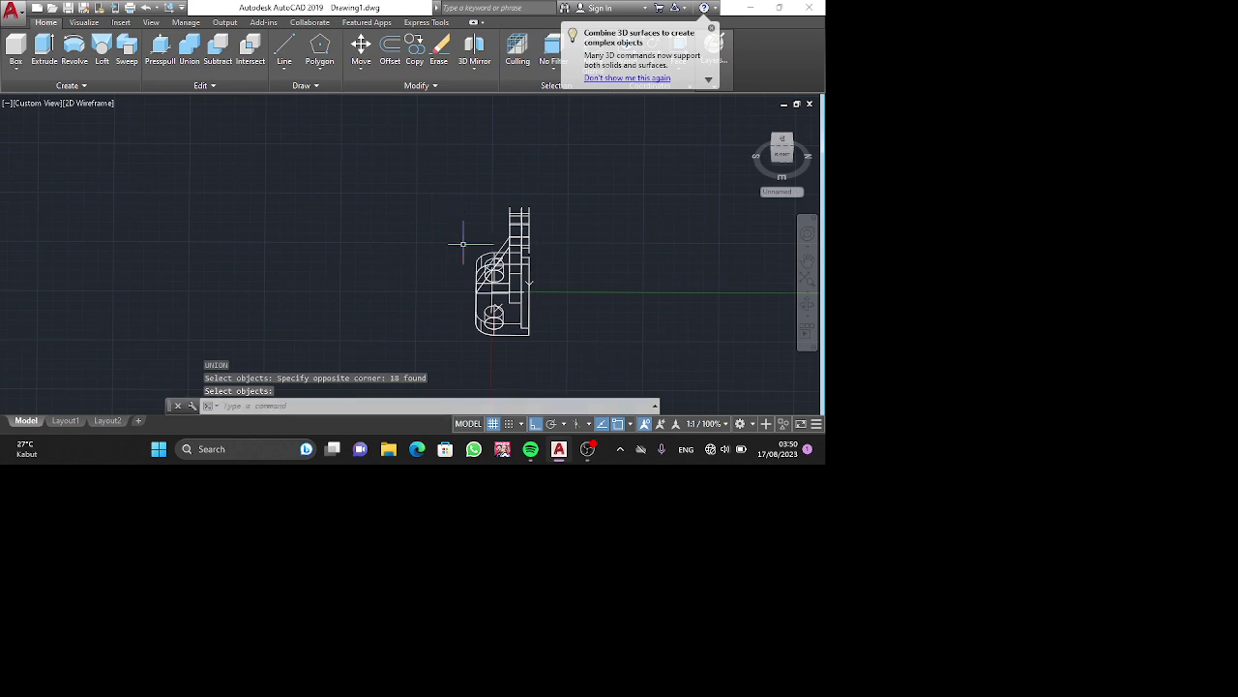
Move the united solid aside along the Y axis, away from the leftover sketch geometry.
{"action": "left_click", "coordinate": [503, 304]}
{"action": "left_click", "coordinate": [503, 290]}
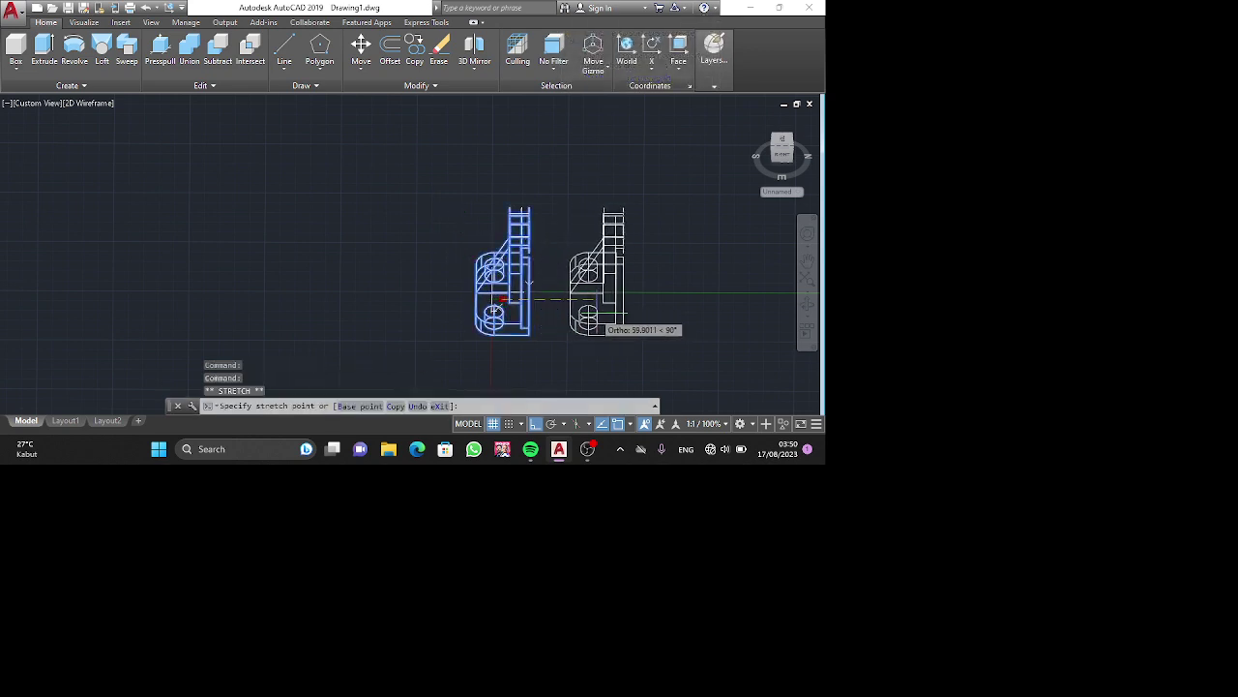
{"action": "left_click", "coordinate": [533, 364]}
Try to delete the leftover sketch geometry at the part's original position.
{"action": "left_click", "coordinate": [533, 363]}
{"action": "left_click", "coordinate": [461, 208]}
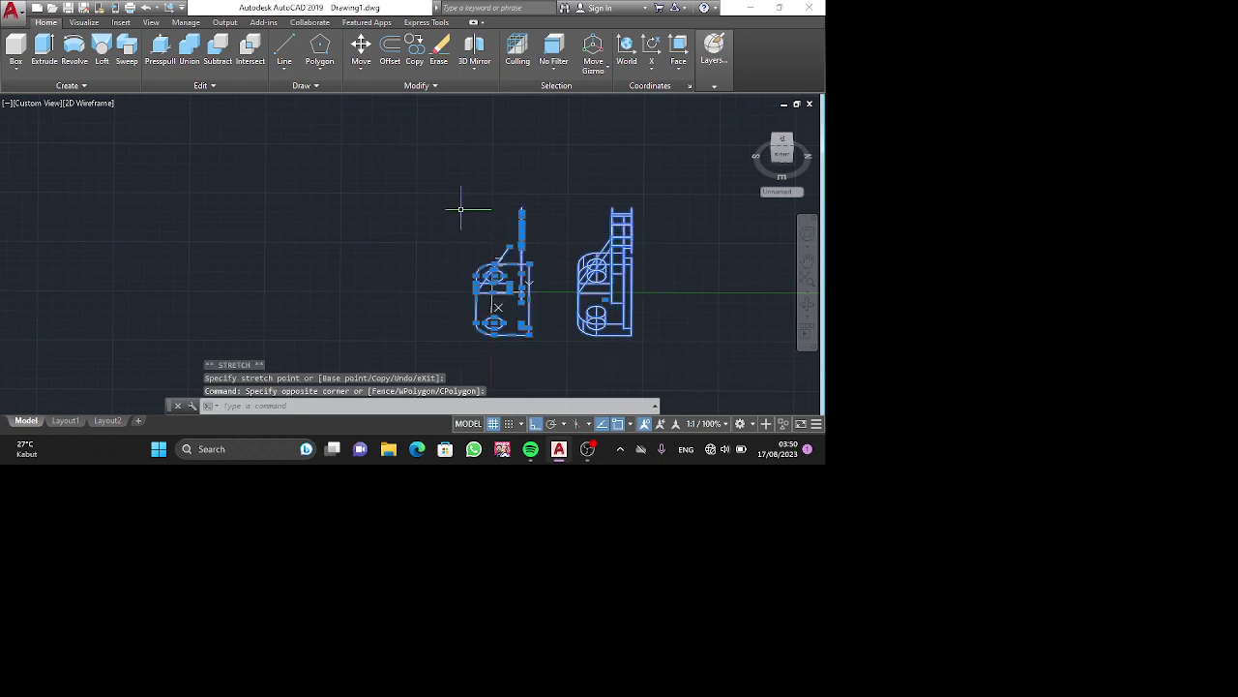
{"action": "key", "text": "Delete"}
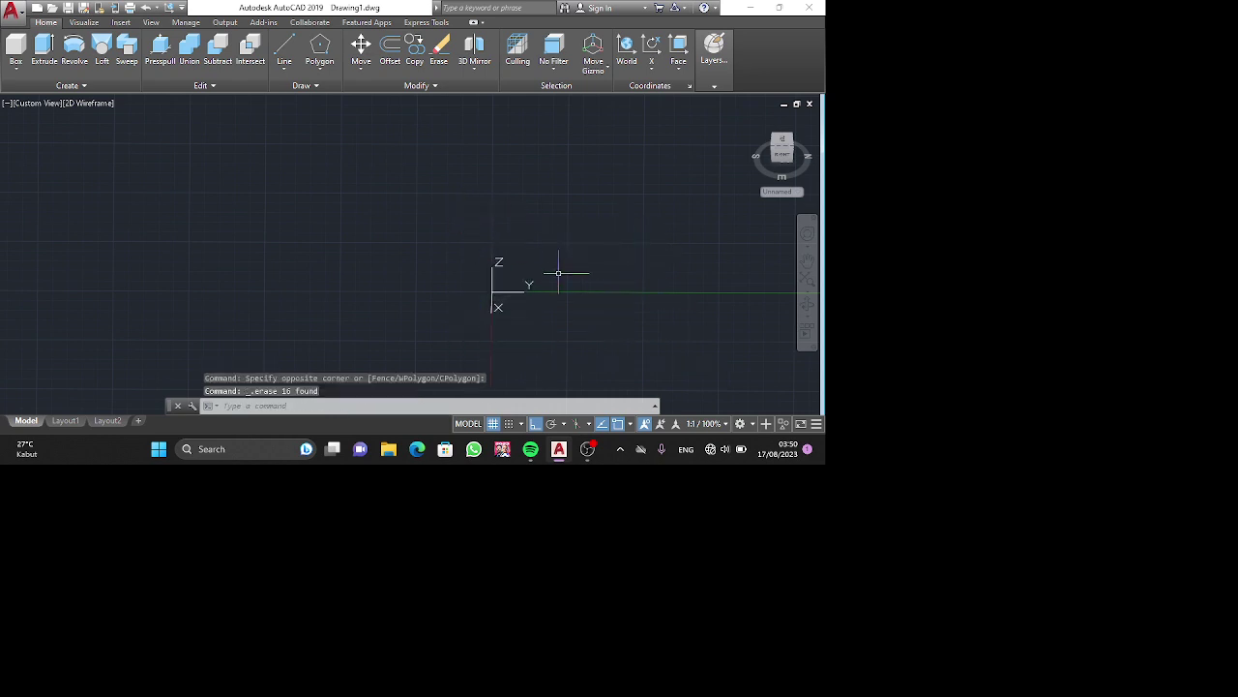
Undo the last erase and delete only the leftover sketch geometry at the part's original position, keeping the moved solid.
{"action": "key", "text": "ctrl+z"}
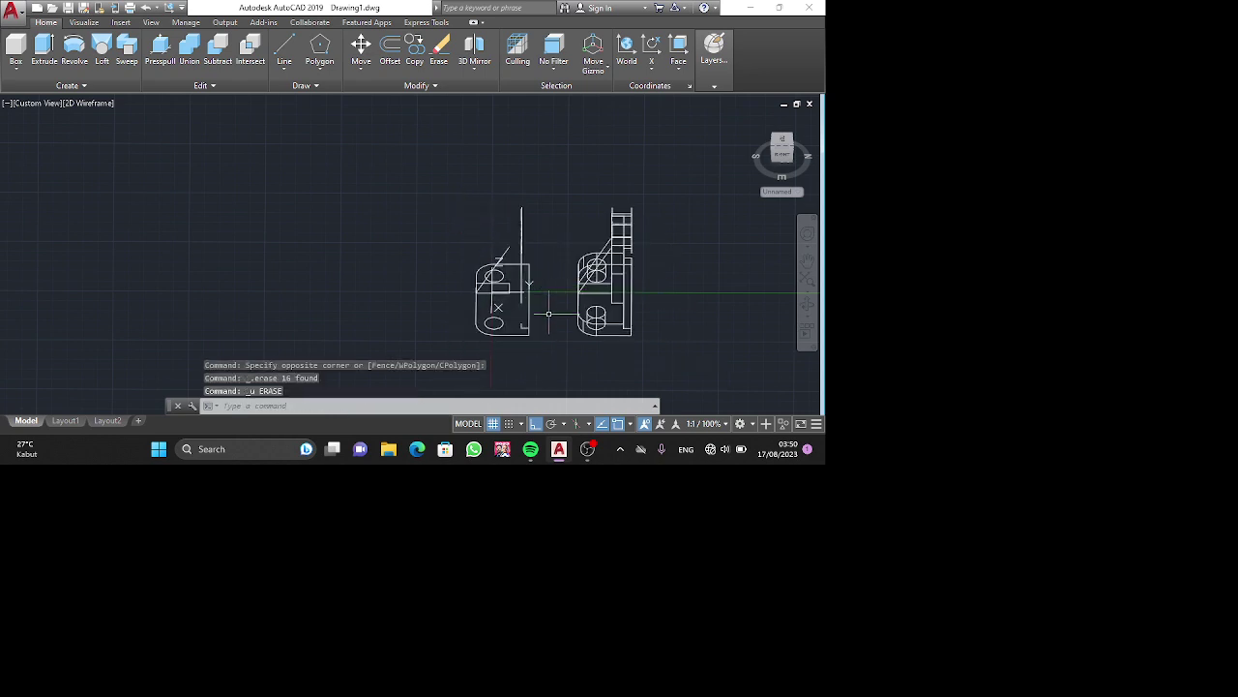
{"action": "left_click", "coordinate": [538, 348]}
{"action": "left_click", "coordinate": [460, 193]}
{"action": "key", "text": "Delete"}
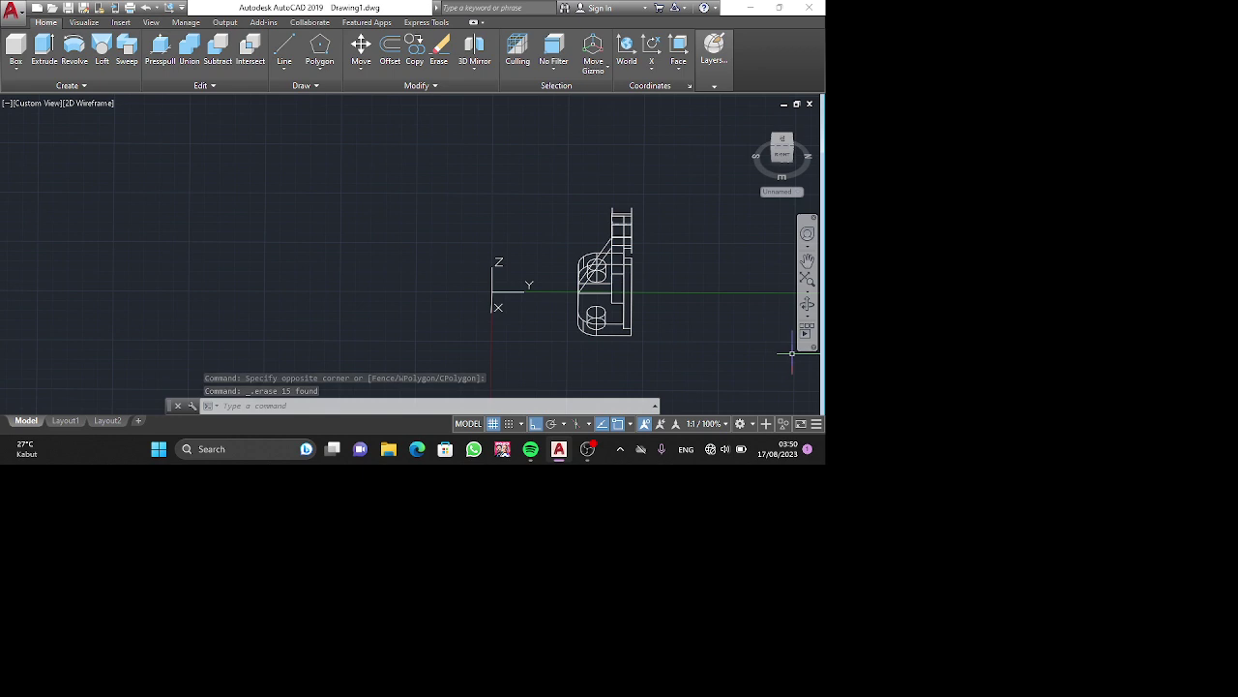
Fillet the two edges where the upright's sides meet the plate with FILLETEDGE at radius 15.
{"action": "middle_click_drag", "start_coordinate": [732, 329], "coordinate": [498, 317], "text": "shift"}
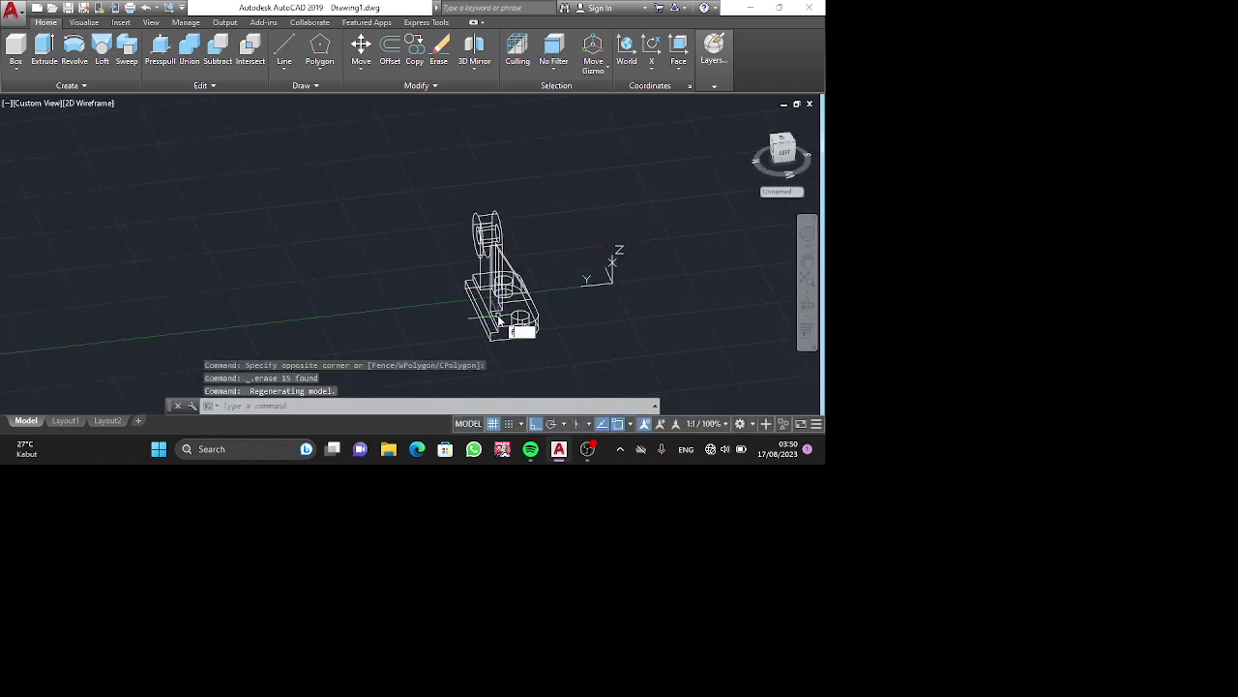
{"action": "key", "text": "Down"}
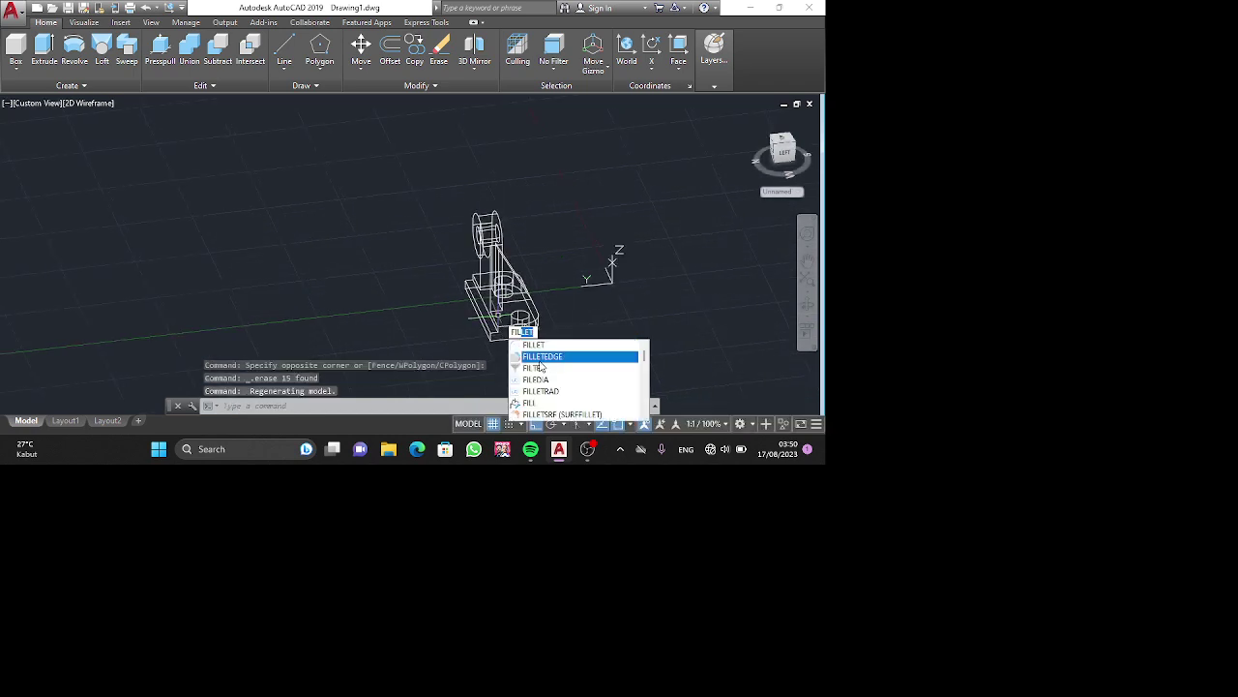
{"action": "key", "text": "Return"}
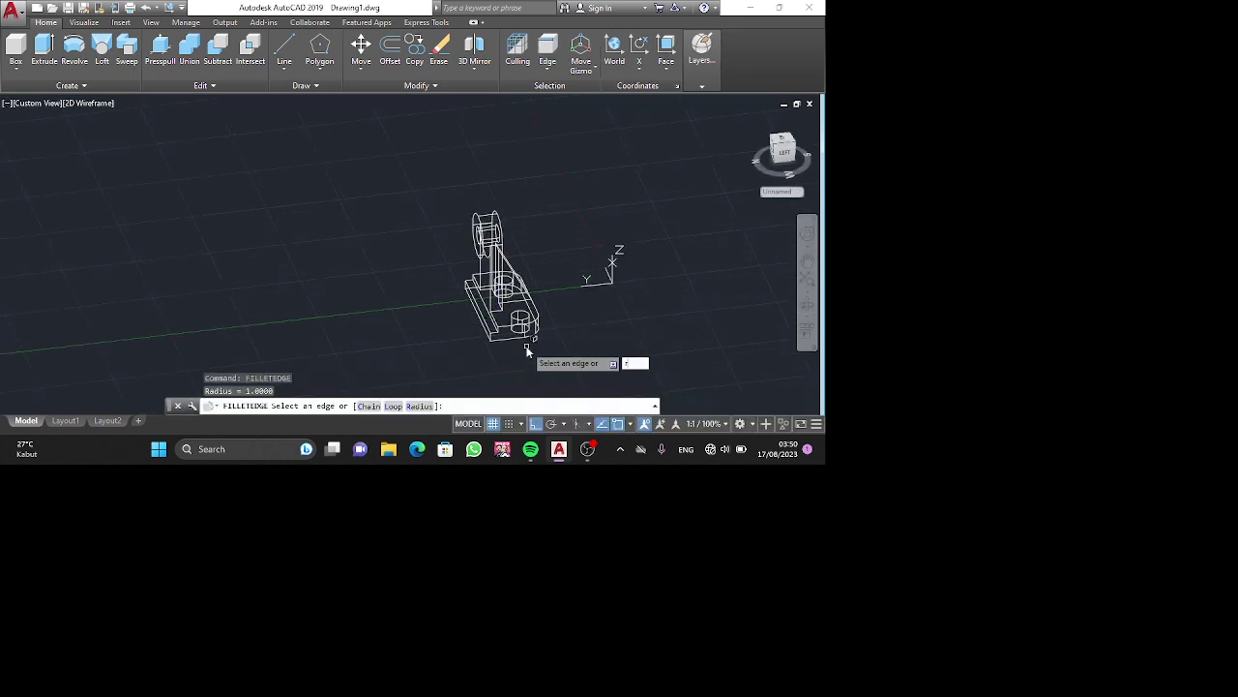
{"action": "type", "text": "r"}
{"action": "key", "text": "Return"}
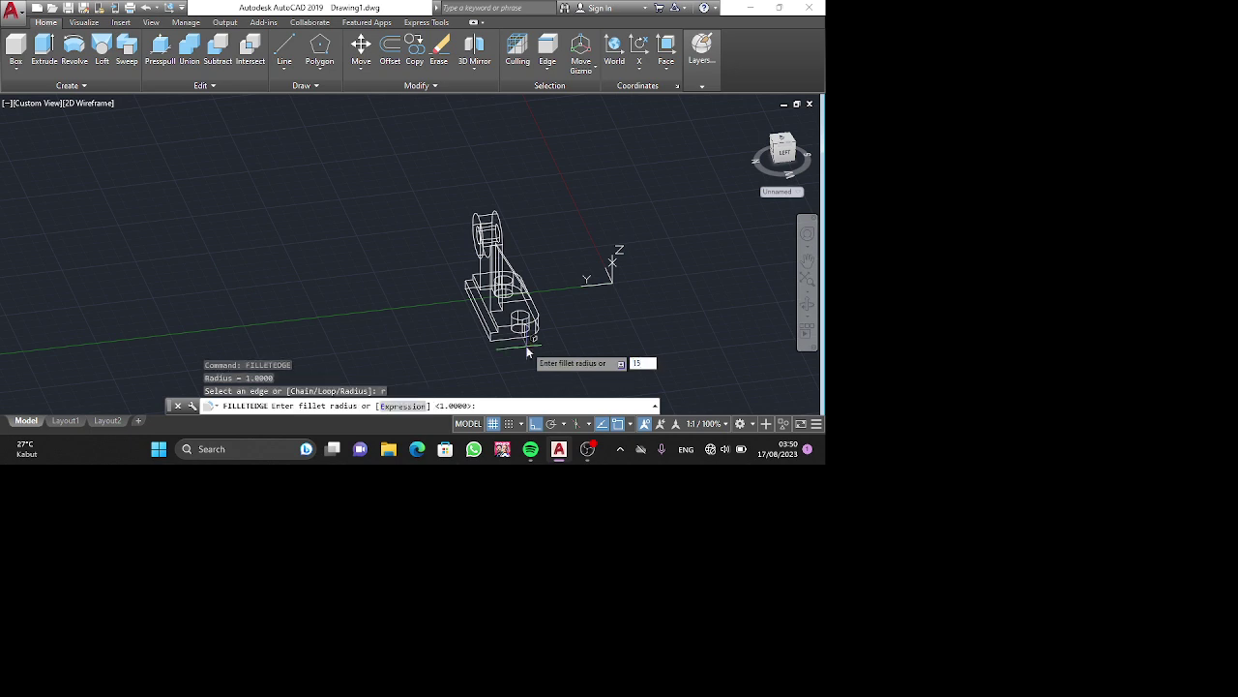
{"action": "key", "text": "Return"}
{"action": "scroll", "coordinate": [527, 353], "scroll_direction": "up", "scroll_amount": 2}
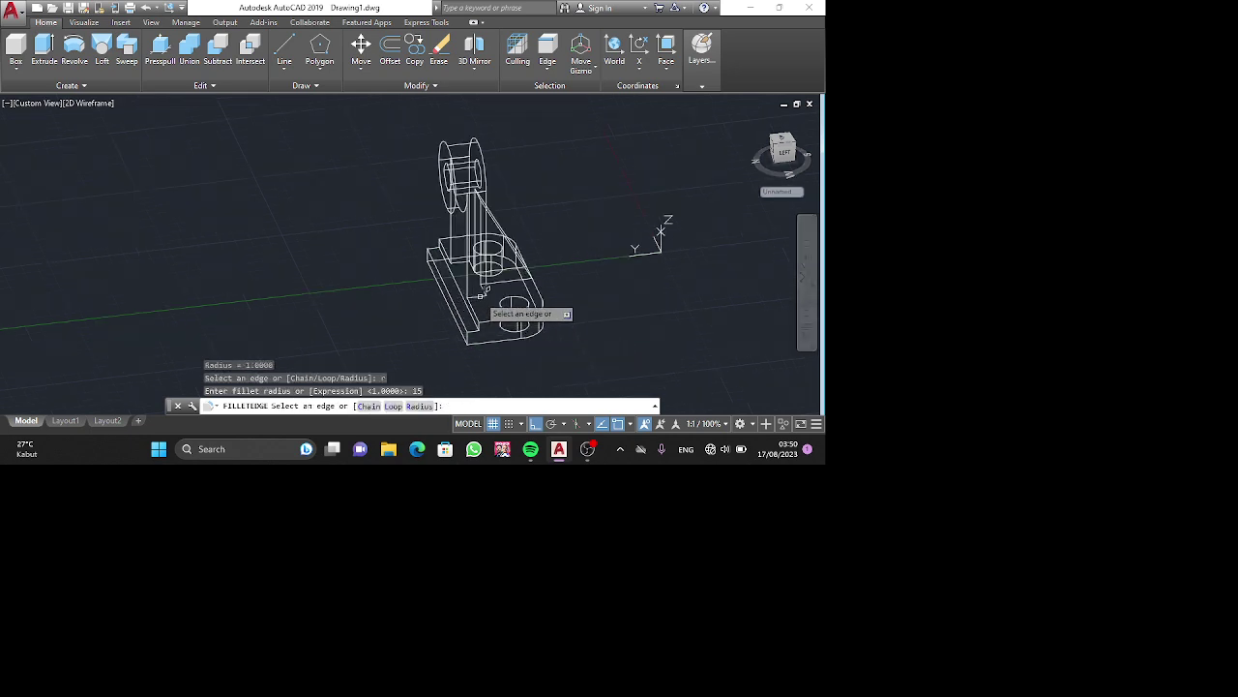
{"action": "left_click", "coordinate": [481, 295]}
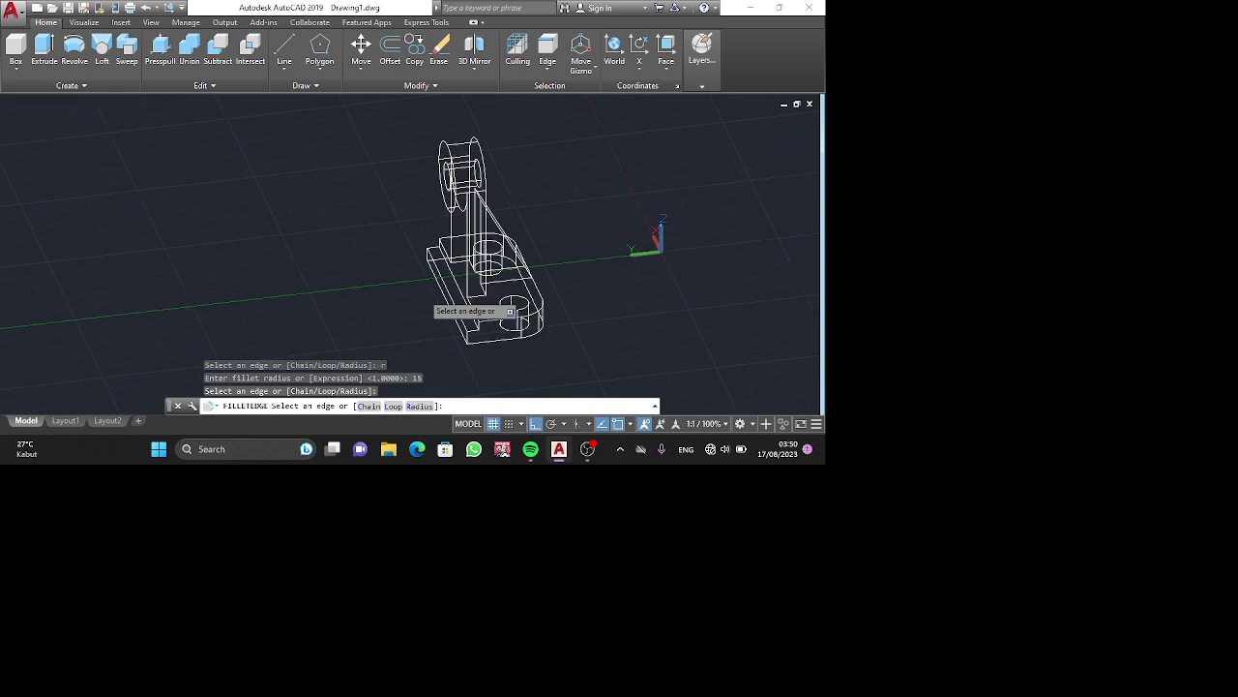
{"action": "middle_click_drag", "start_coordinate": [435, 308], "coordinate": [594, 297], "text": "shift"}
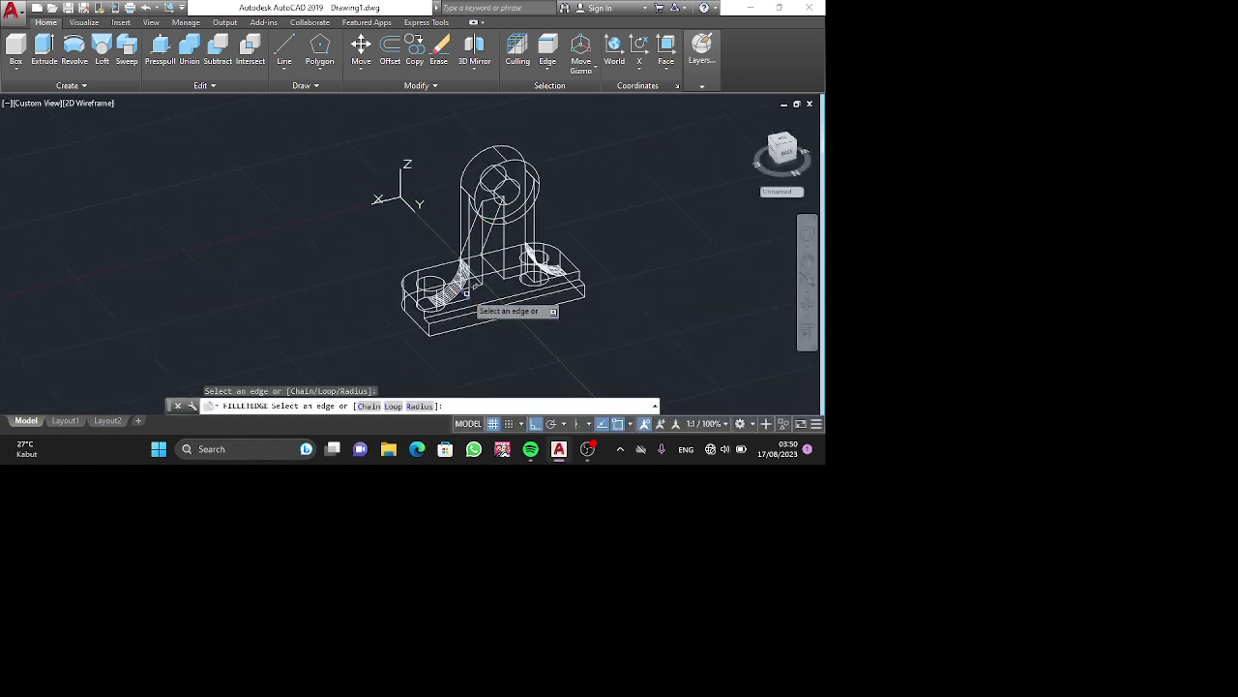
{"action": "key", "text": "Return"}
{"action": "key", "text": "Return"}
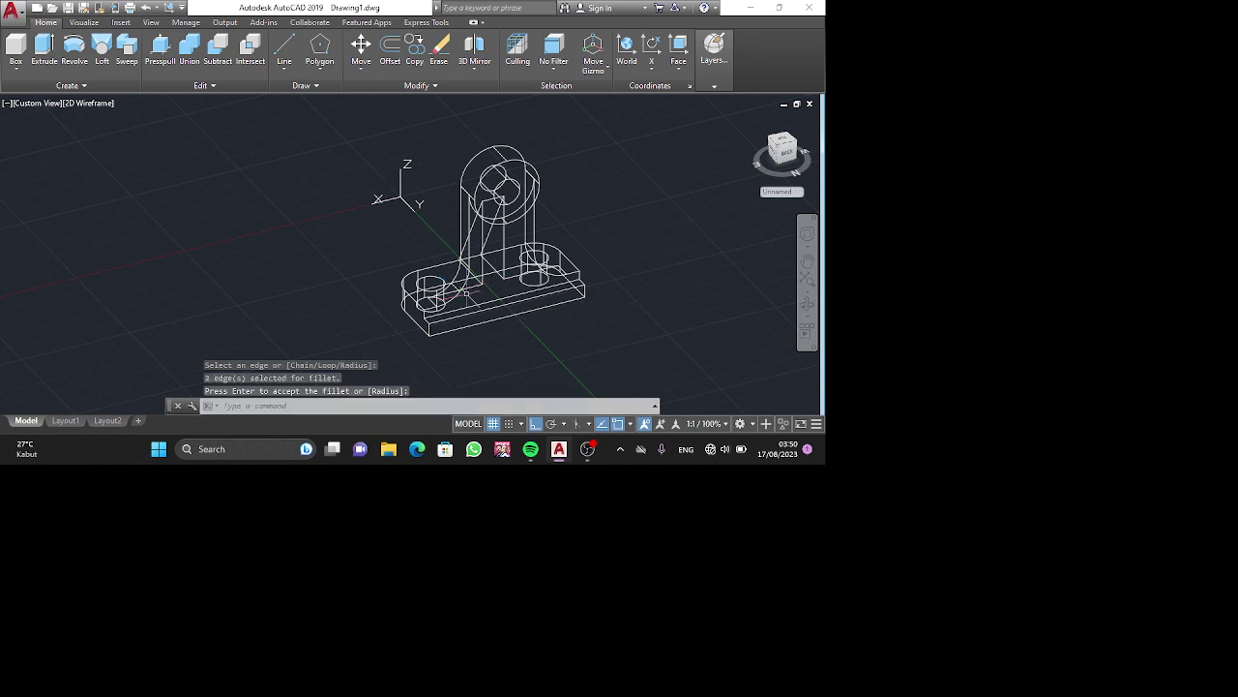
{"action": "type", "text": "mi"}
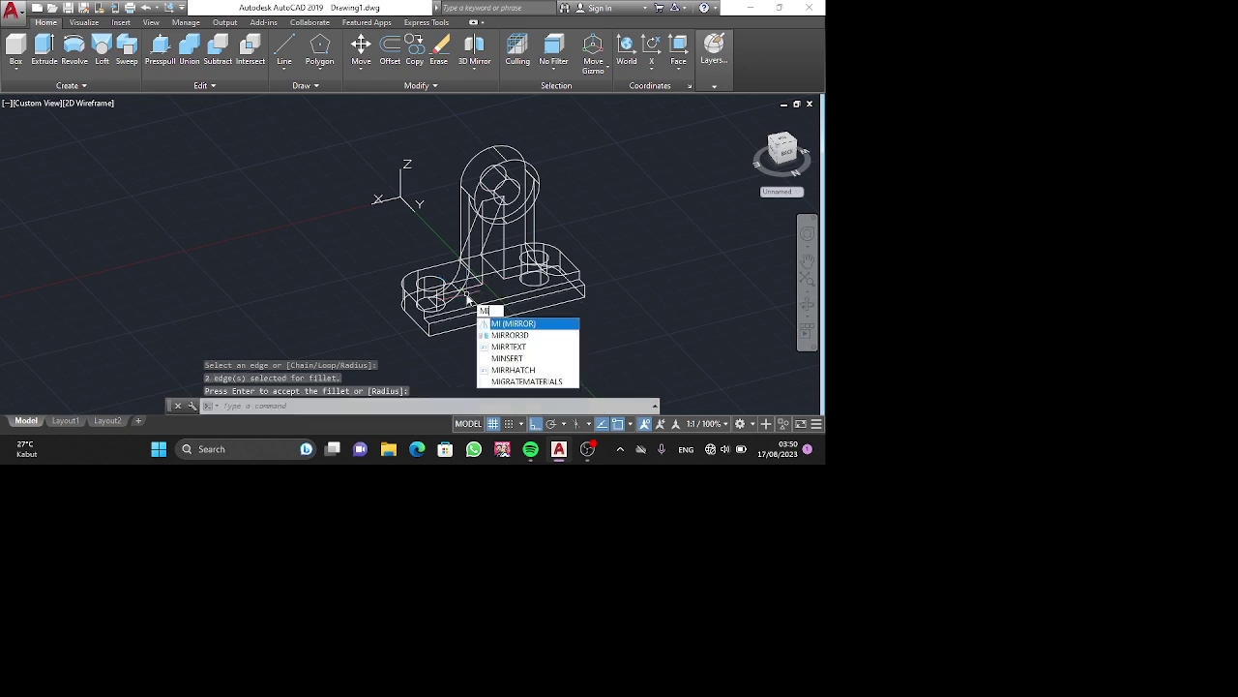
{"action": "key", "text": "Return"}
{"action": "left_click", "coordinate": [433, 287]}
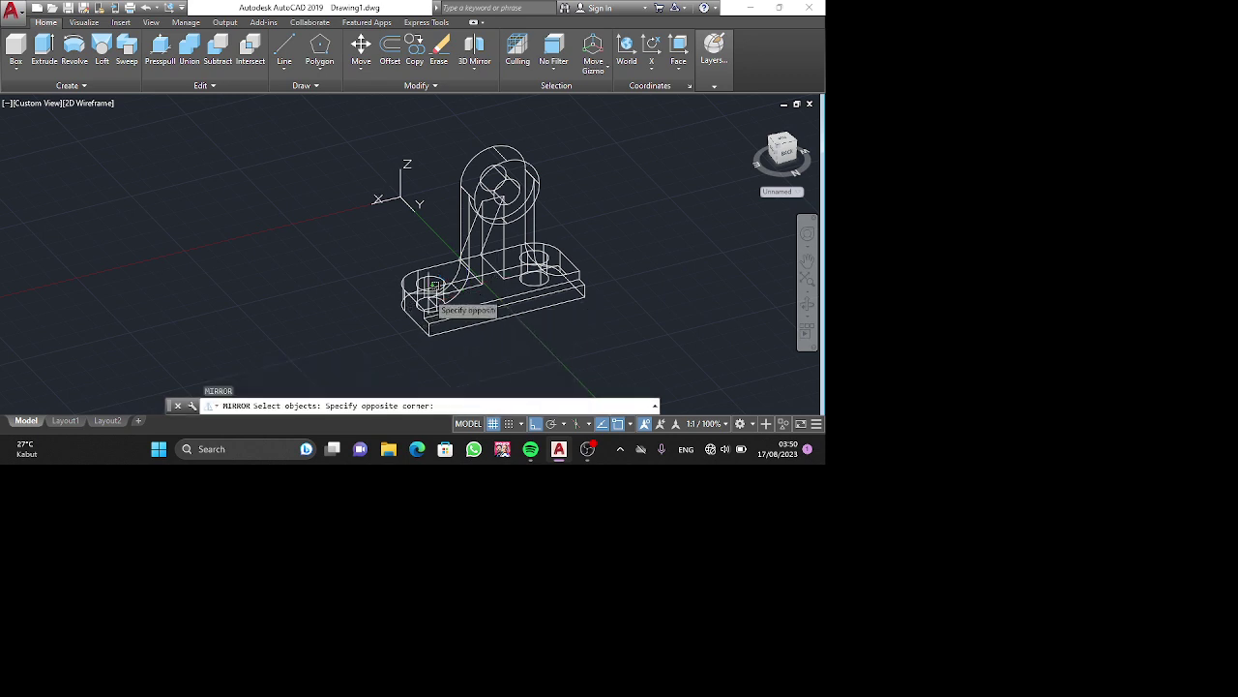
{"action": "left_click", "coordinate": [488, 307]}
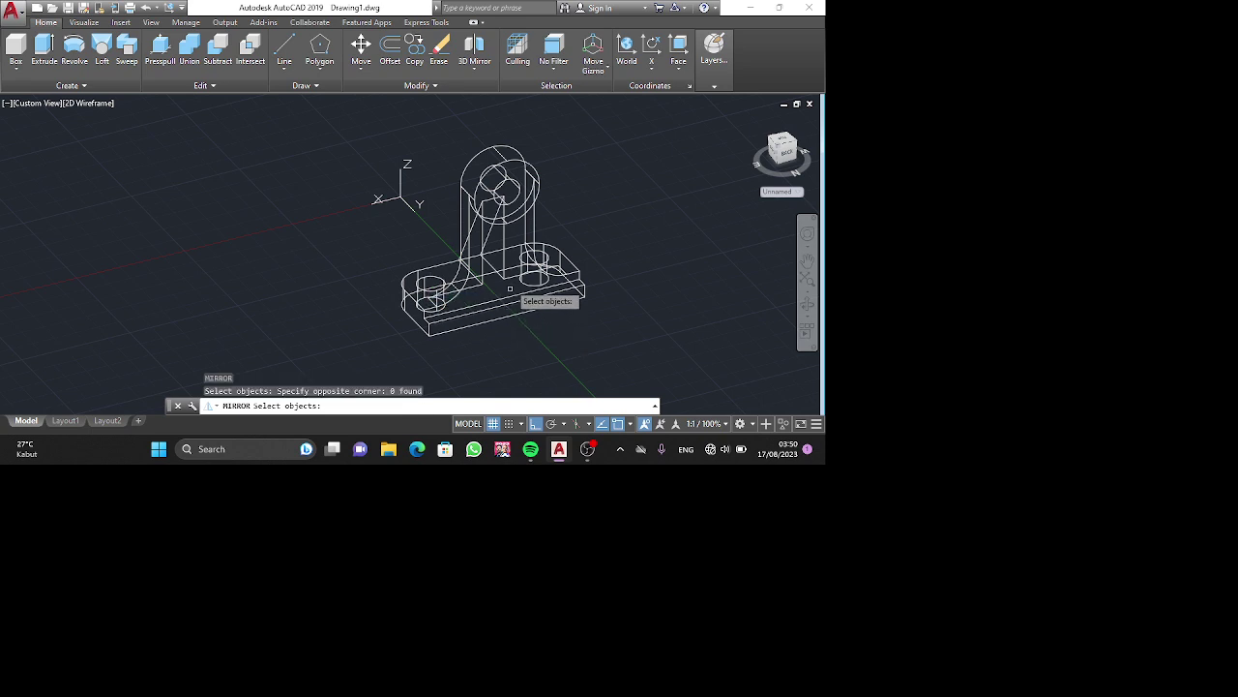
{"action": "left_click", "coordinate": [584, 297]}
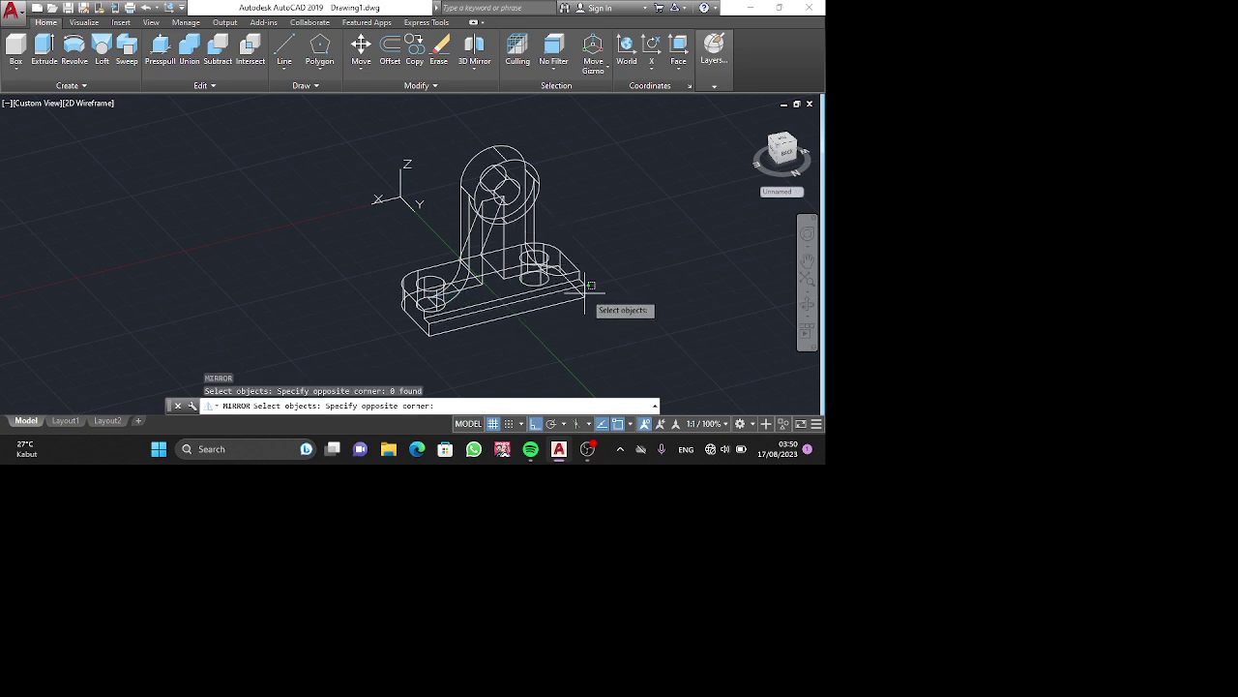
{"action": "left_click", "coordinate": [616, 316]}
{"action": "left_click", "coordinate": [482, 283]}
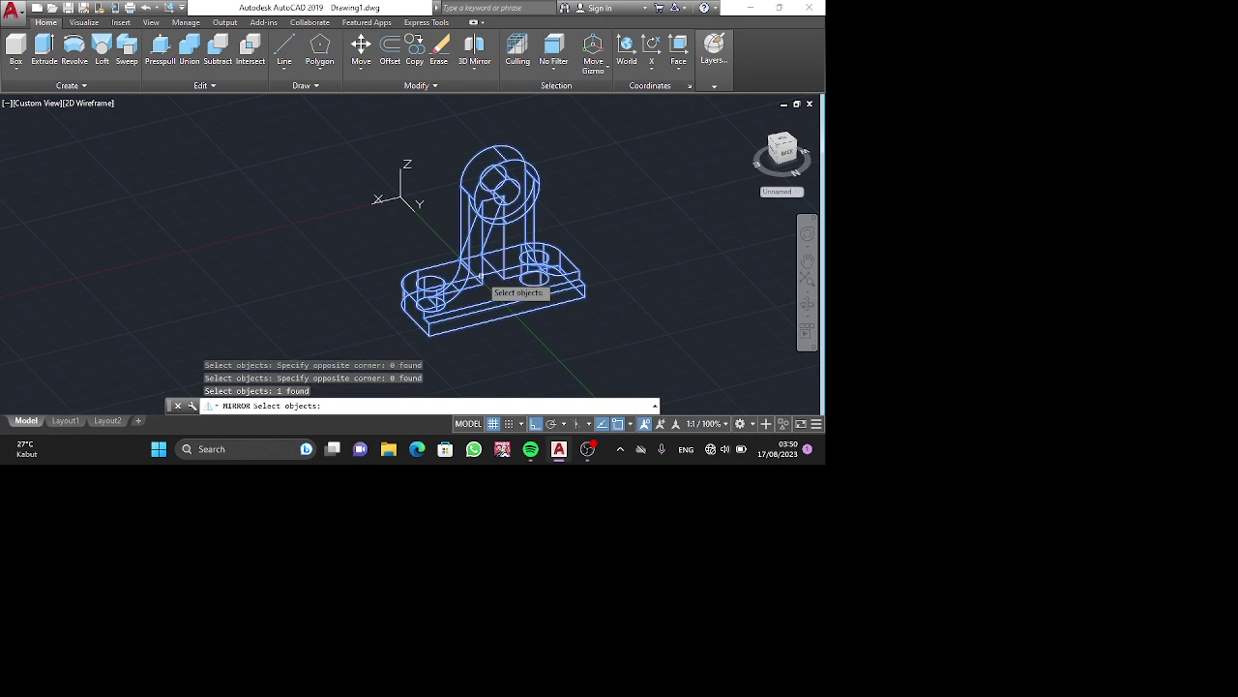
{"action": "key", "text": "Return"}
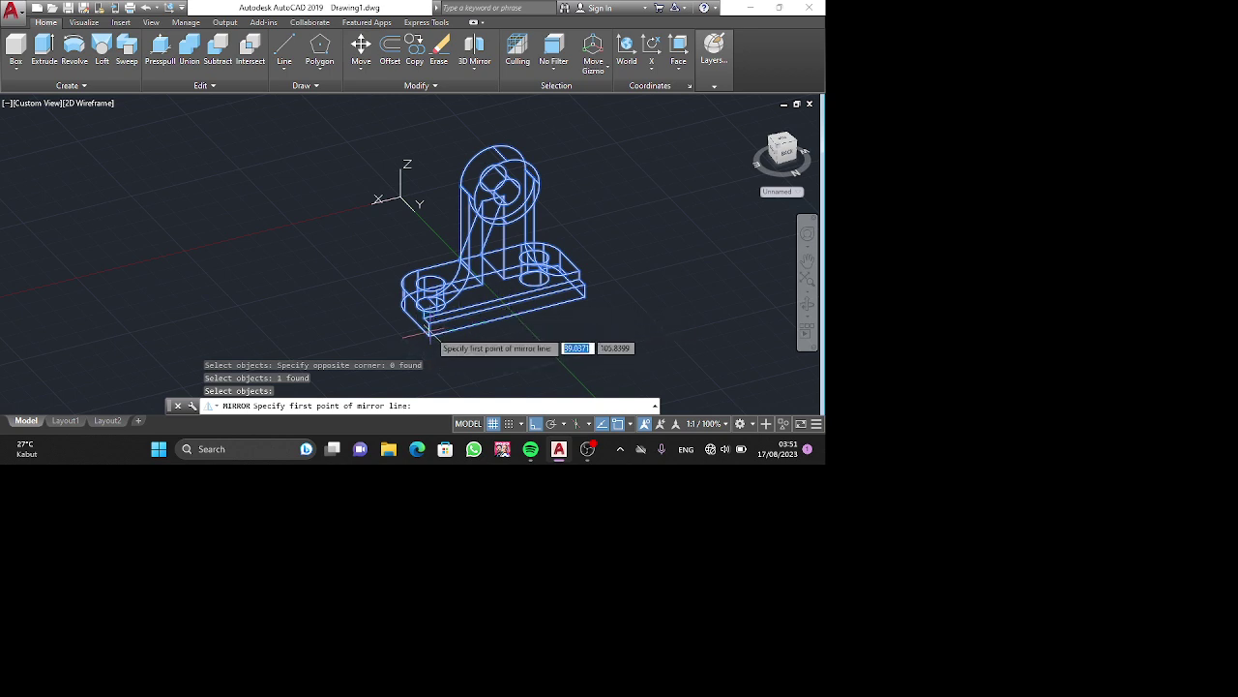
{"action": "scroll", "coordinate": [431, 333], "scroll_direction": "up", "scroll_amount": 4}
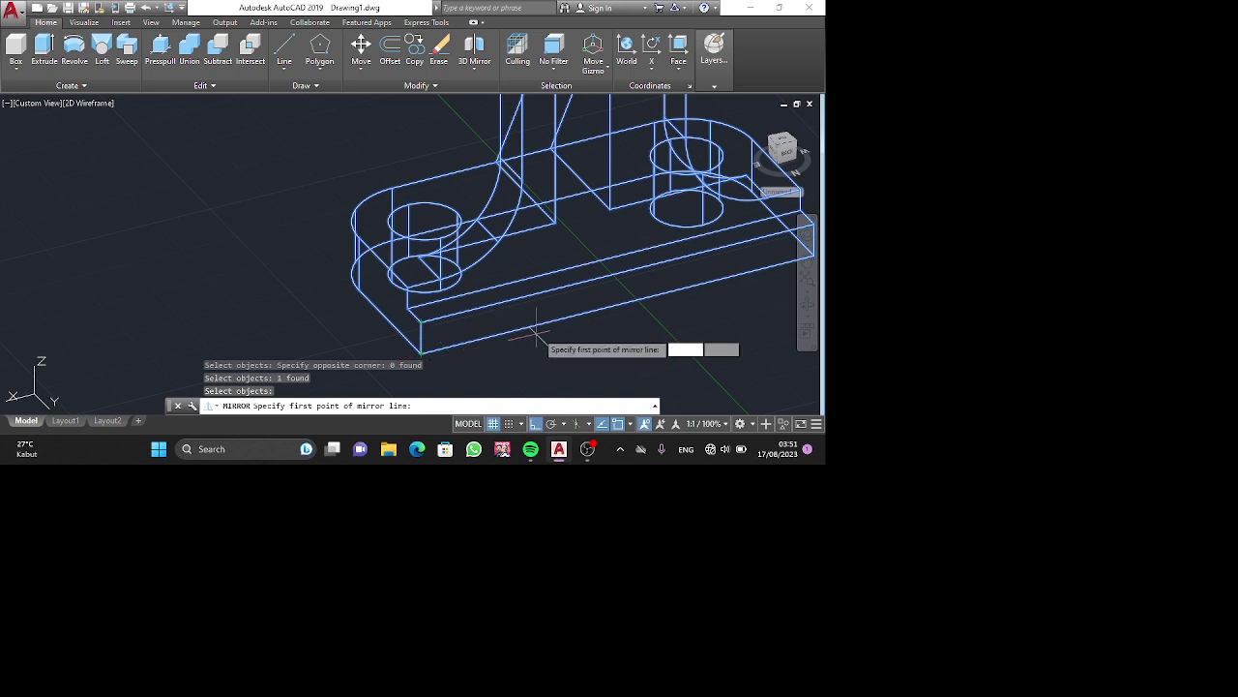
{"action": "key", "text": "Return"}
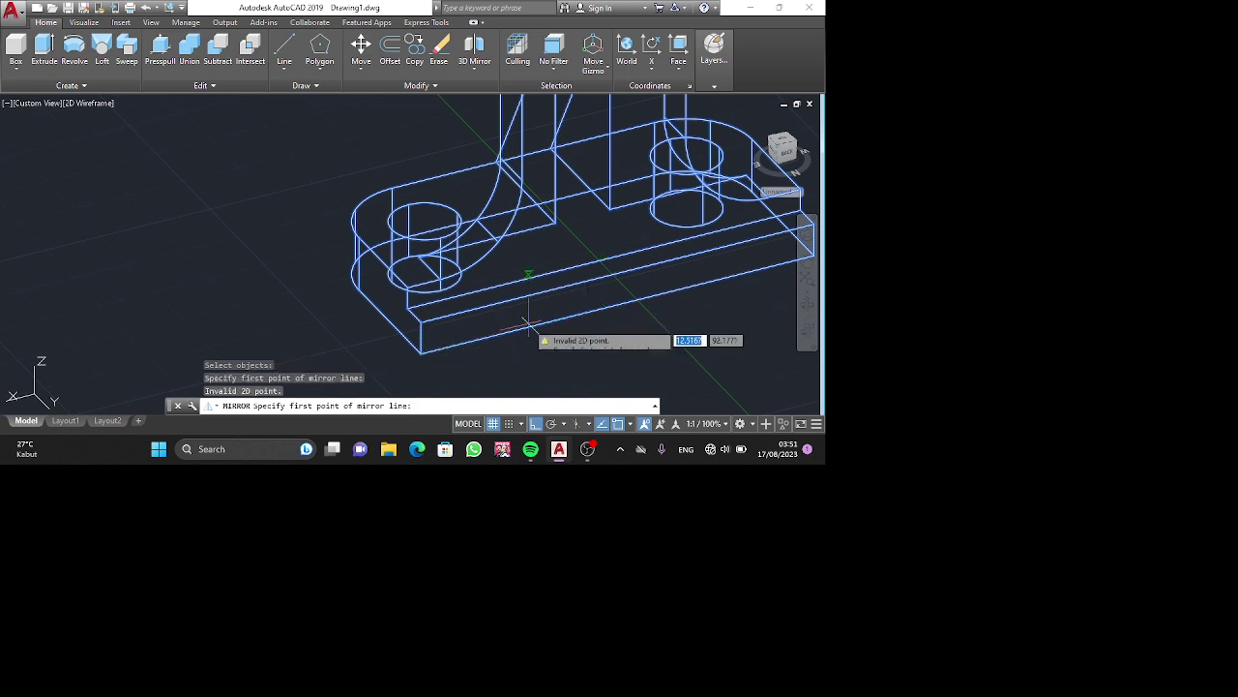
{"action": "middle_click_drag", "start_coordinate": [442, 342], "coordinate": [557, 340], "text": "shift"}
{"action": "scroll", "coordinate": [557, 340], "scroll_direction": "down", "scroll_amount": 2}
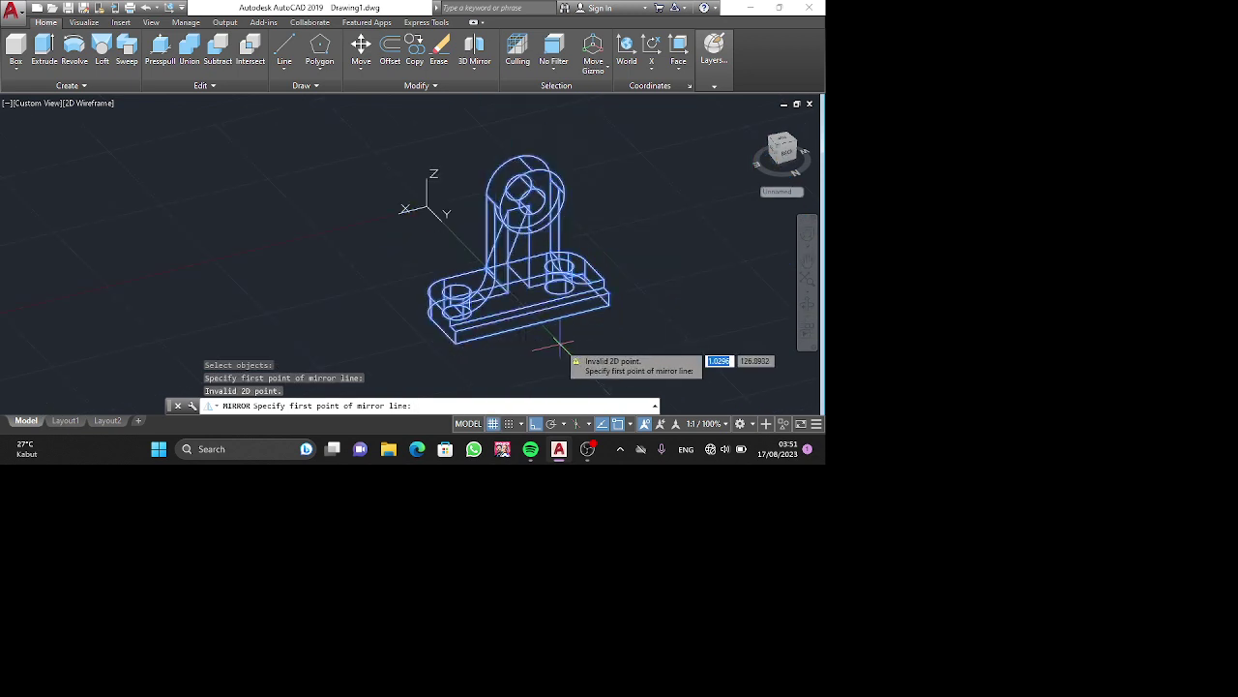
{"action": "key", "text": "Escape"}
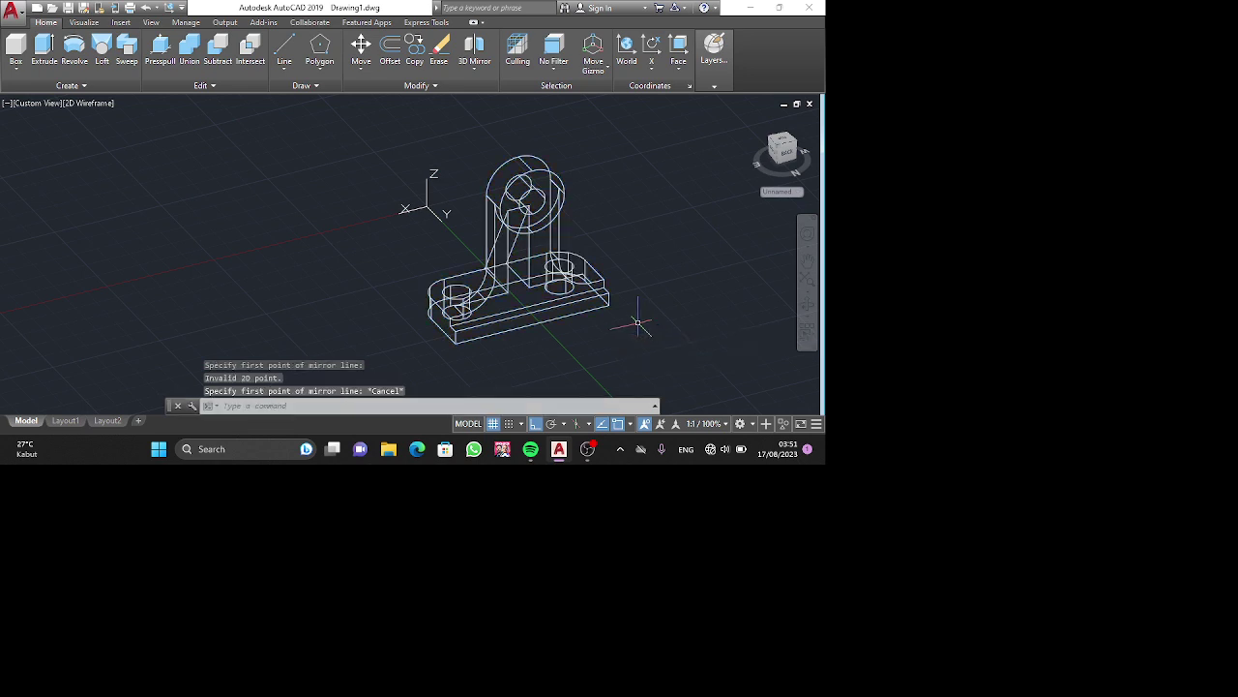
{"action": "type", "text": "mi"}
{"action": "key", "text": "Return"}
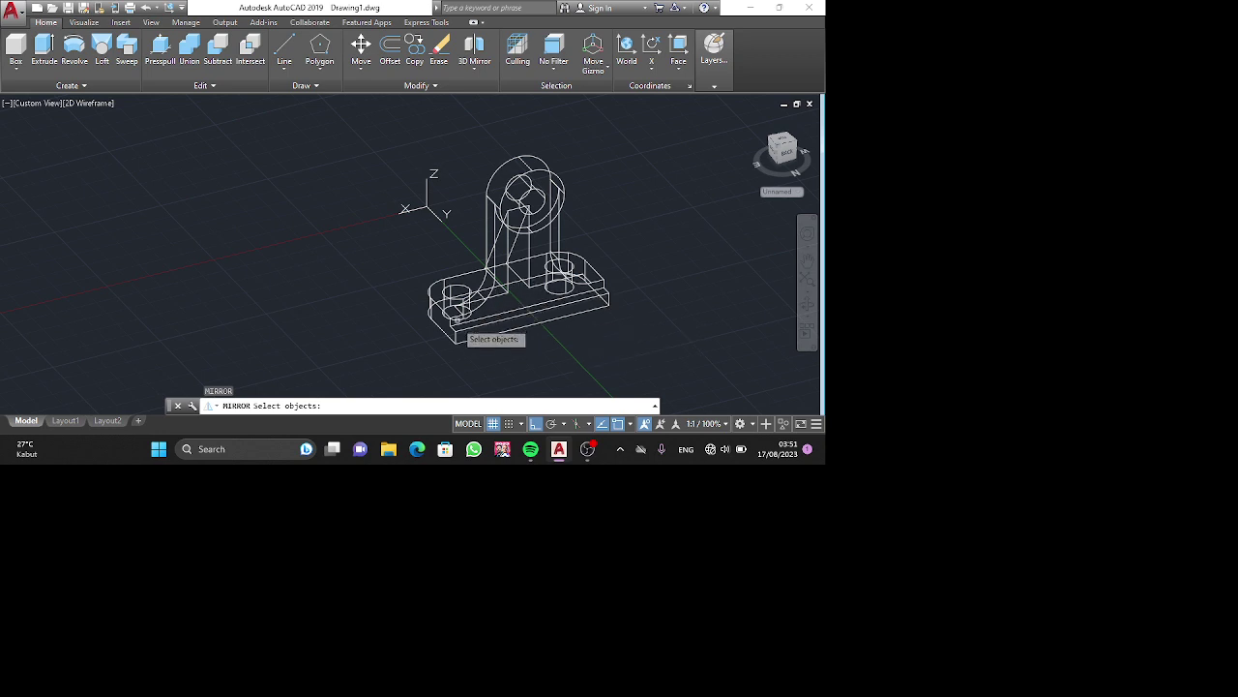
{"action": "left_click", "coordinate": [560, 280]}
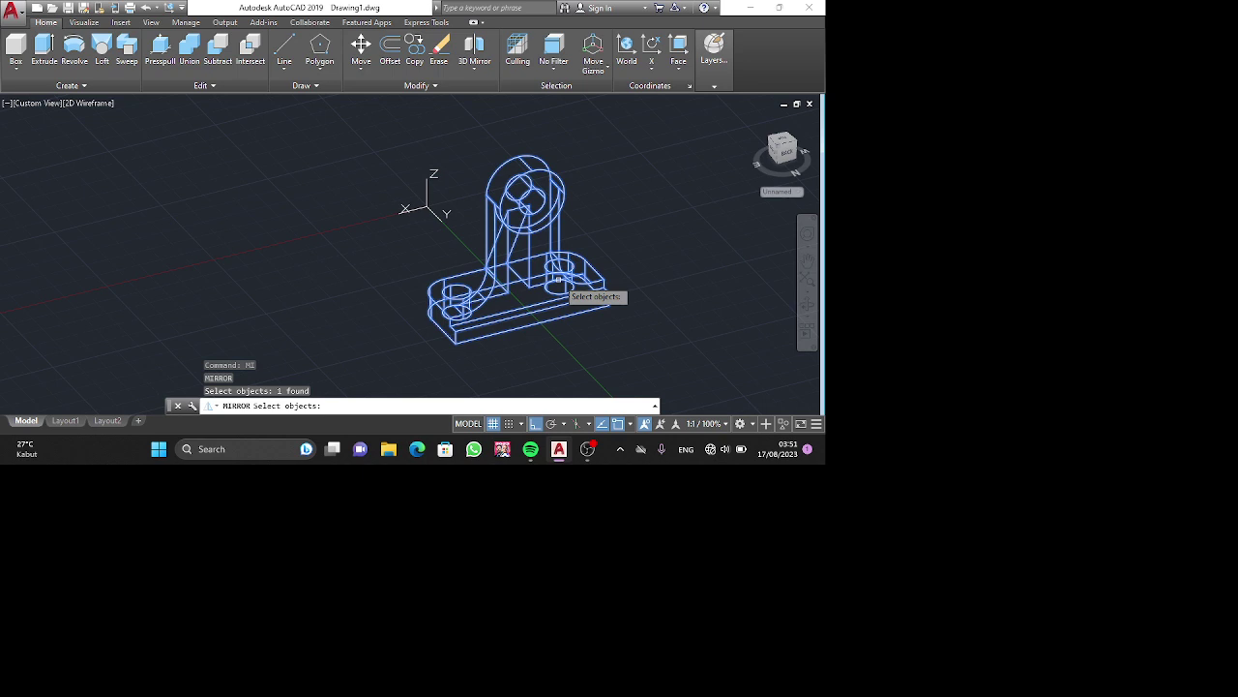
{"action": "key", "text": "Return"}
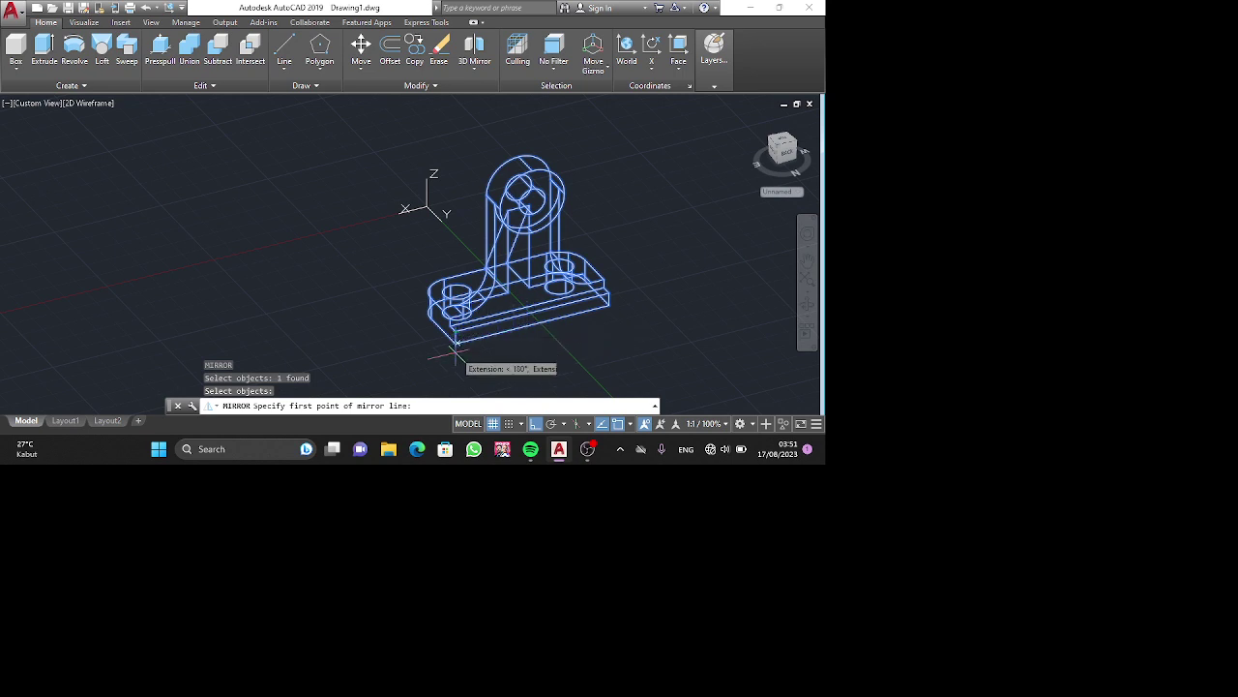
{"action": "scroll", "coordinate": [454, 347], "scroll_direction": "up", "scroll_amount": 5}
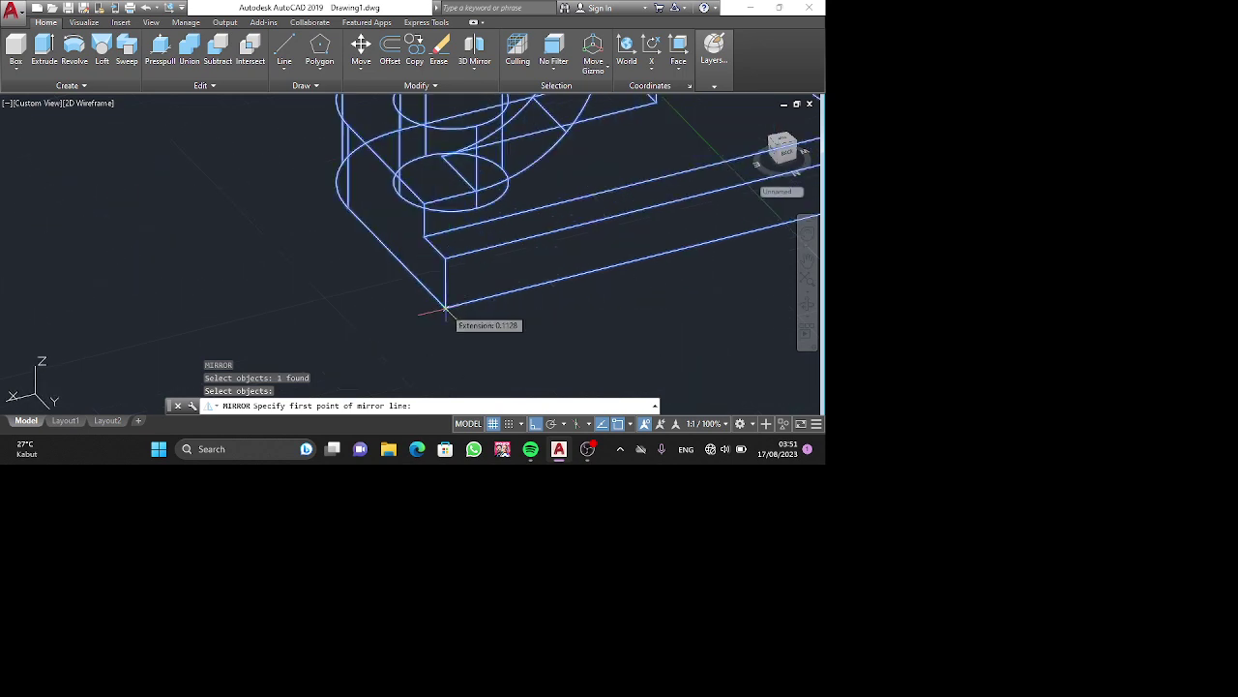
{"action": "left_click", "coordinate": [535, 422]}
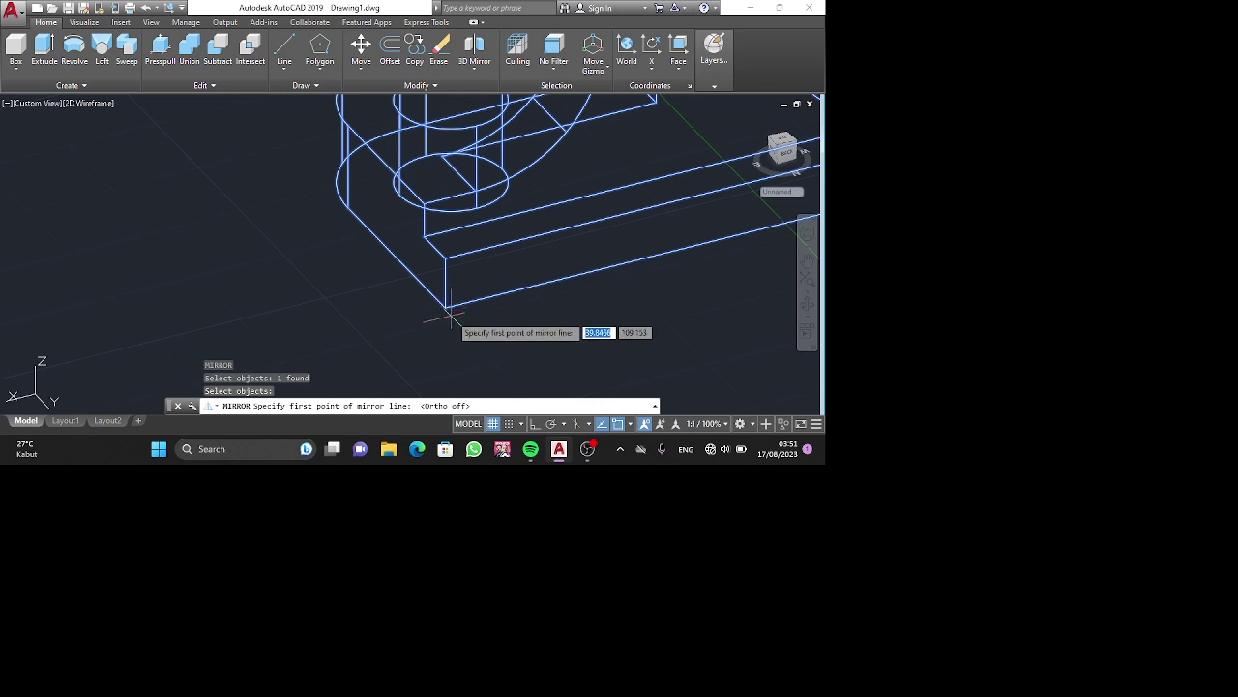
{"action": "middle_click_drag", "start_coordinate": [447, 310], "coordinate": [500, 278], "text": "shift"}
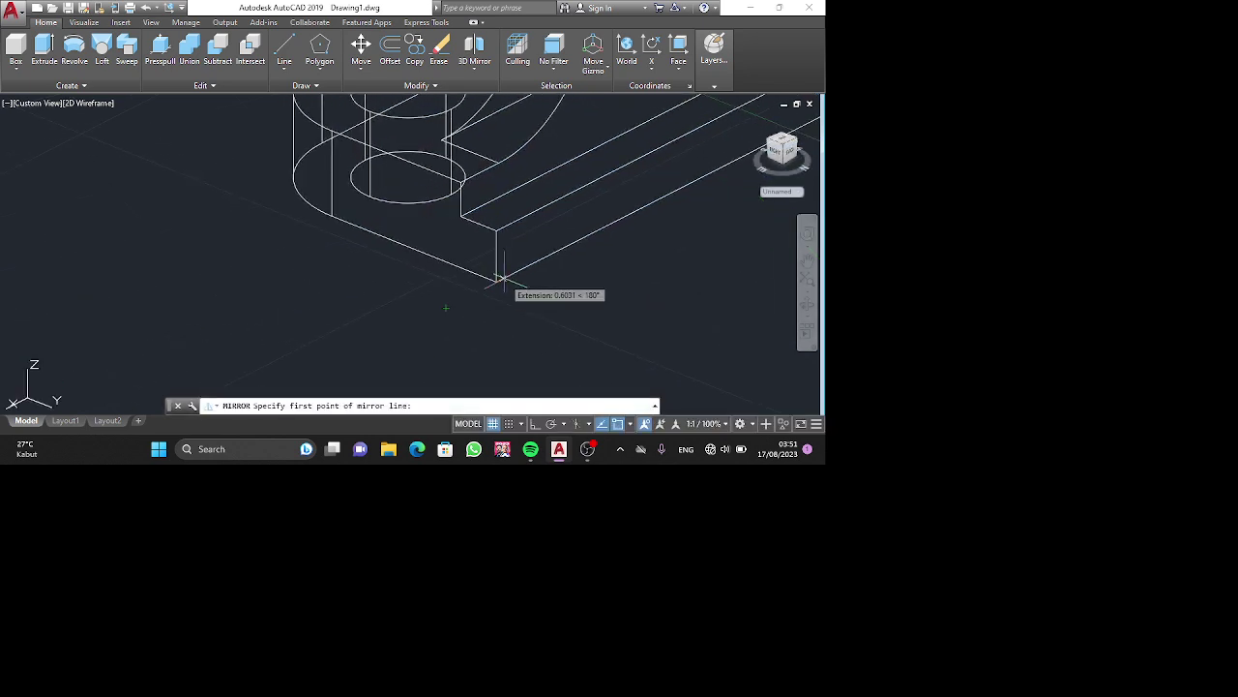
{"action": "left_click", "coordinate": [497, 279]}
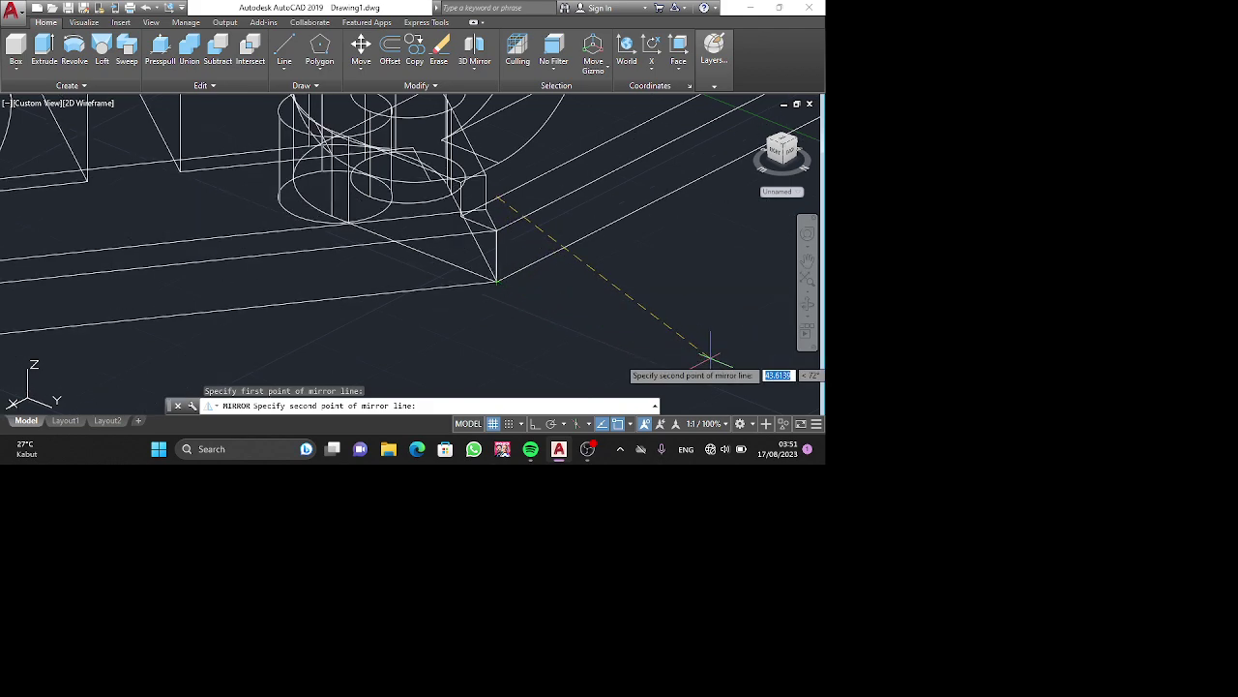
{"action": "scroll", "coordinate": [711, 360], "scroll_direction": "down", "scroll_amount": 5}
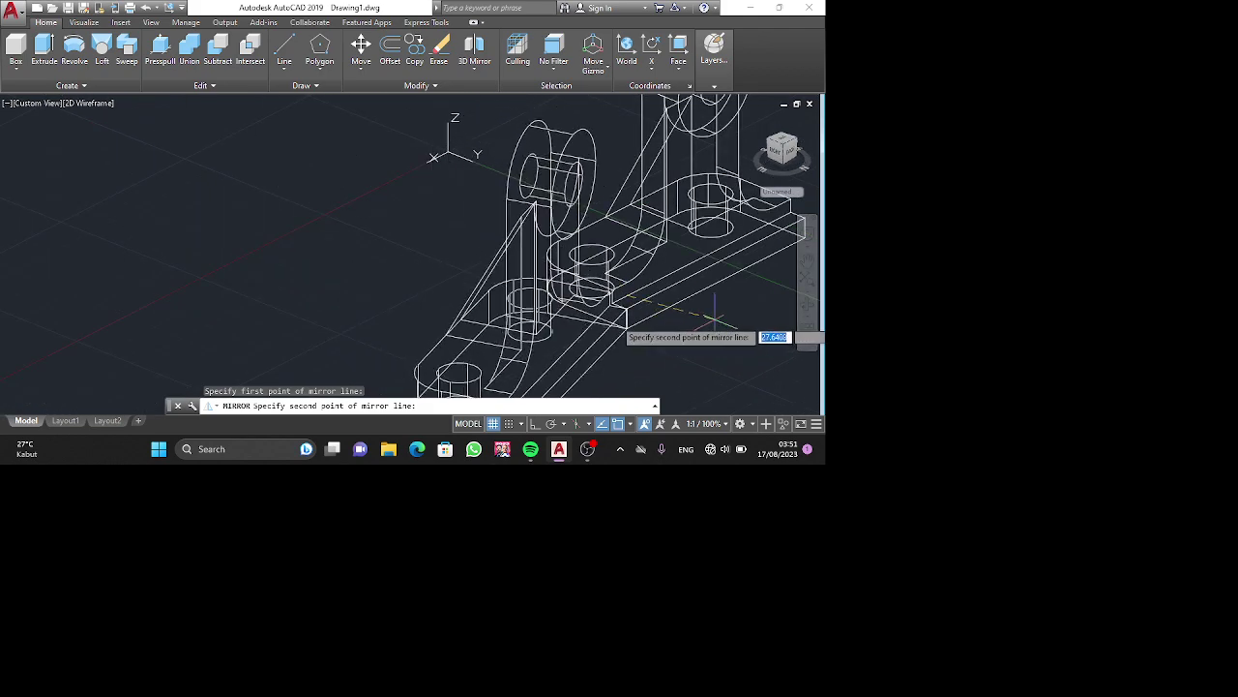
{"action": "key", "text": "Escape"}
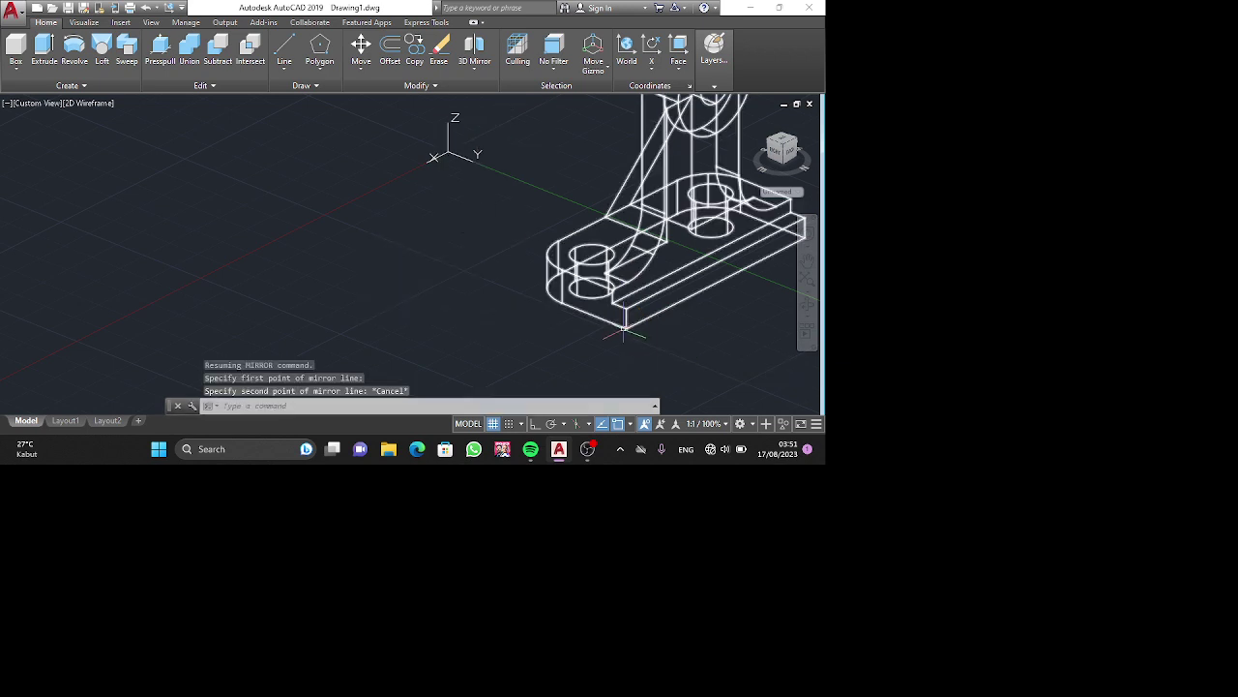
Mirror the solid across a line along the X direction, entering 25 for both mirror-line points and keeping the source object.
{"action": "type", "text": "MI"}
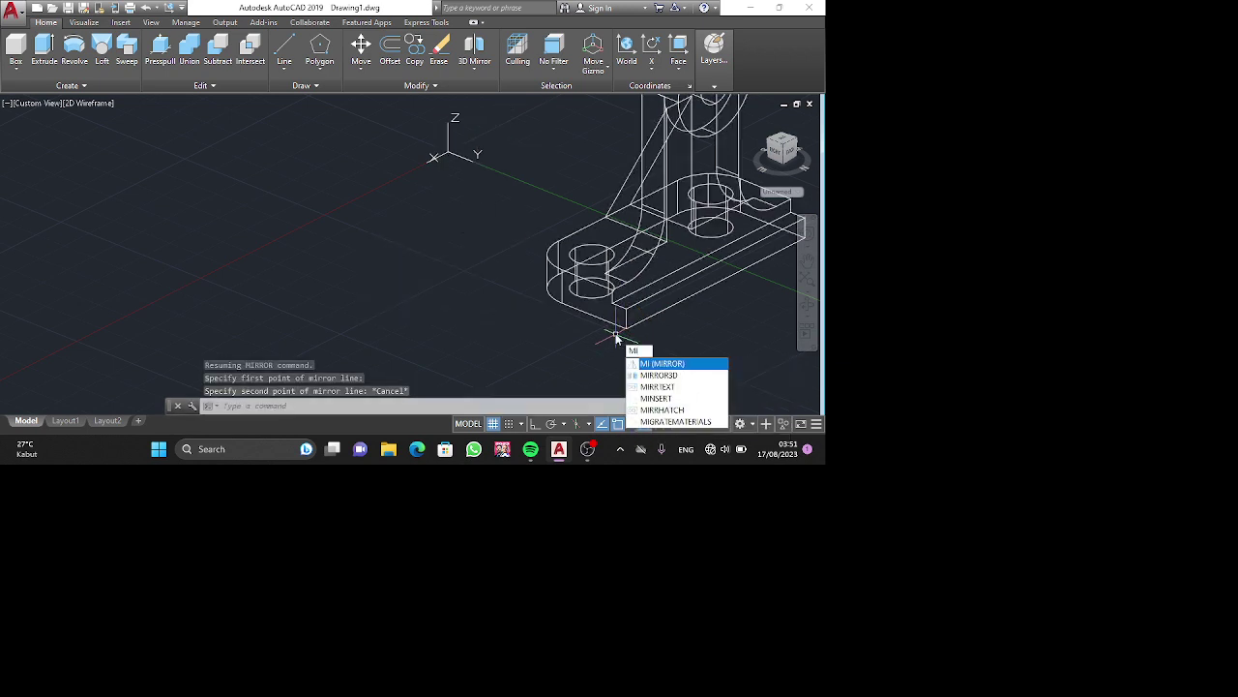
{"action": "key", "text": "Return"}
{"action": "left_click", "coordinate": [627, 312]}
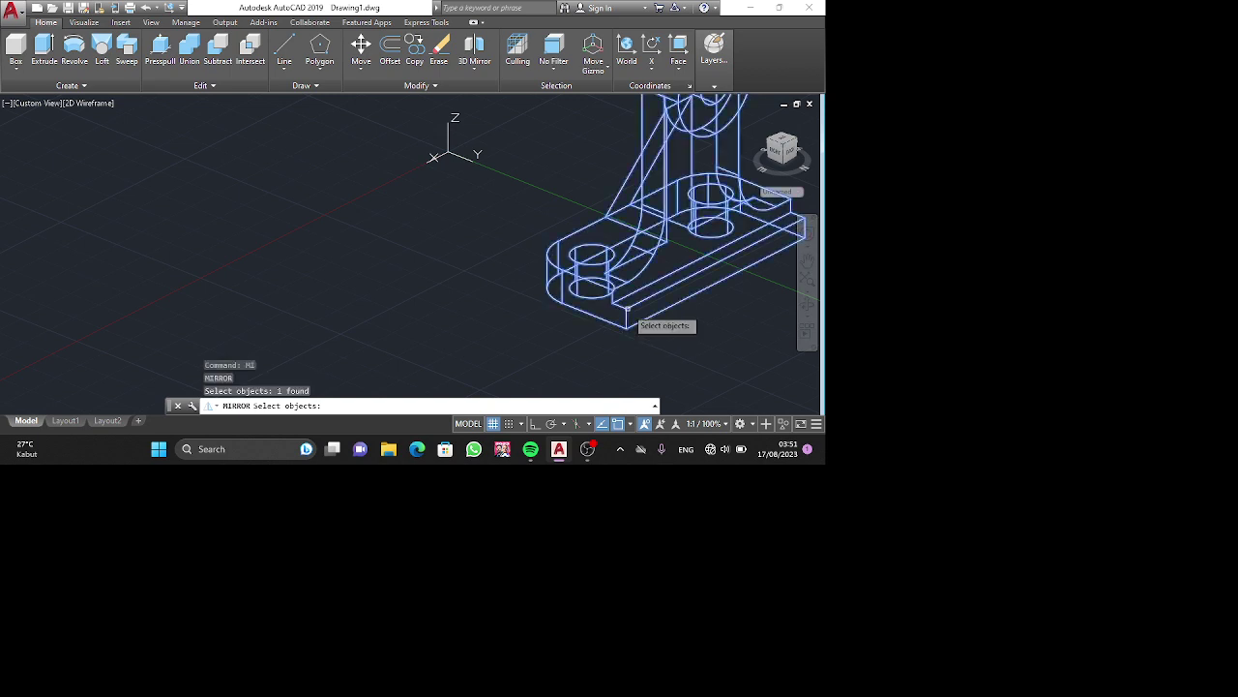
{"action": "key", "text": "Return"}
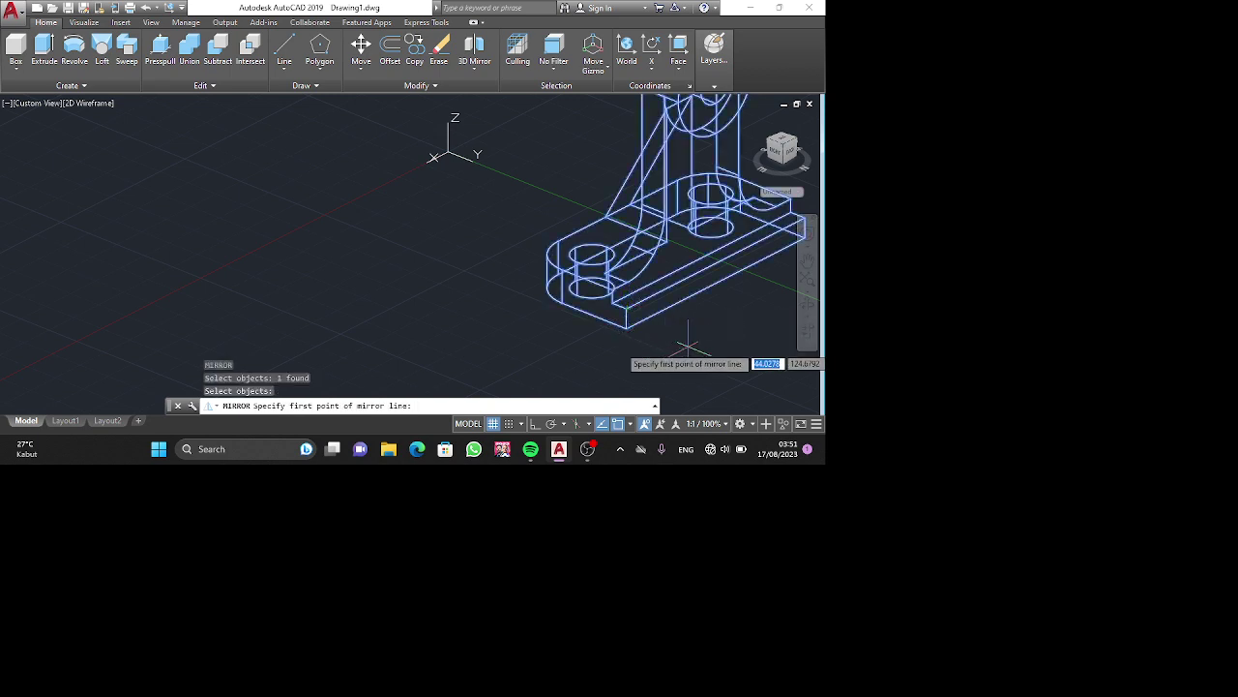
{"action": "type", "text": "25"}
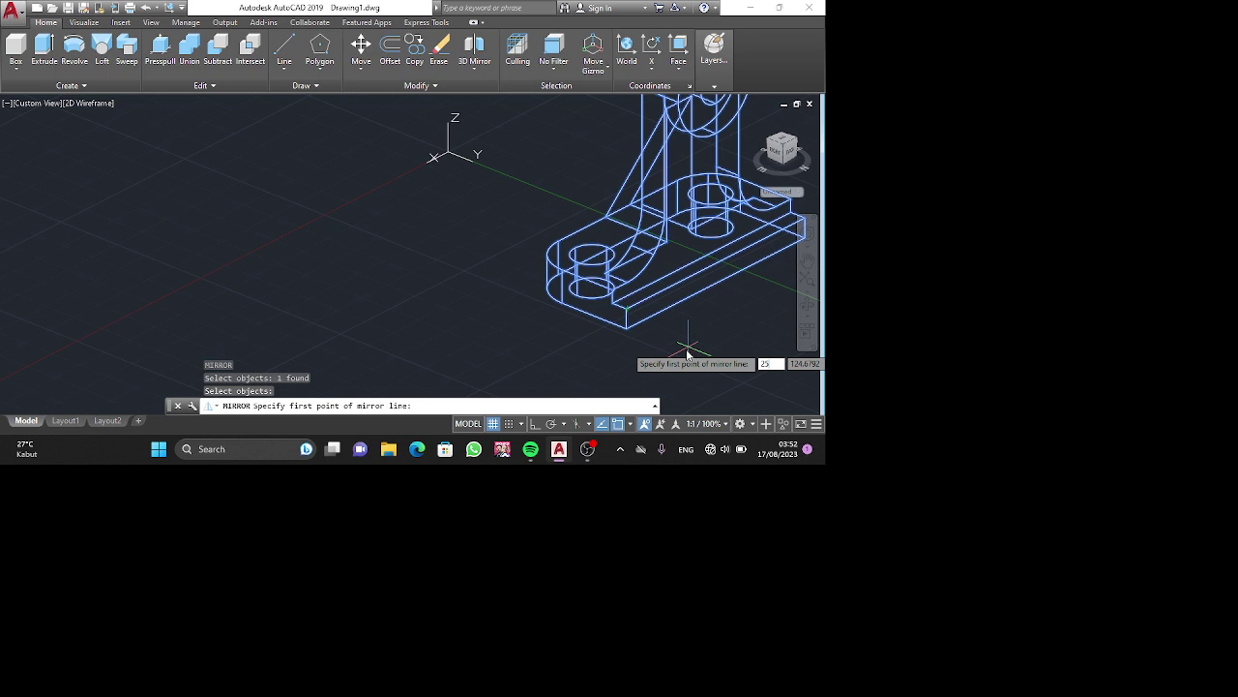
{"action": "key", "text": "Return"}
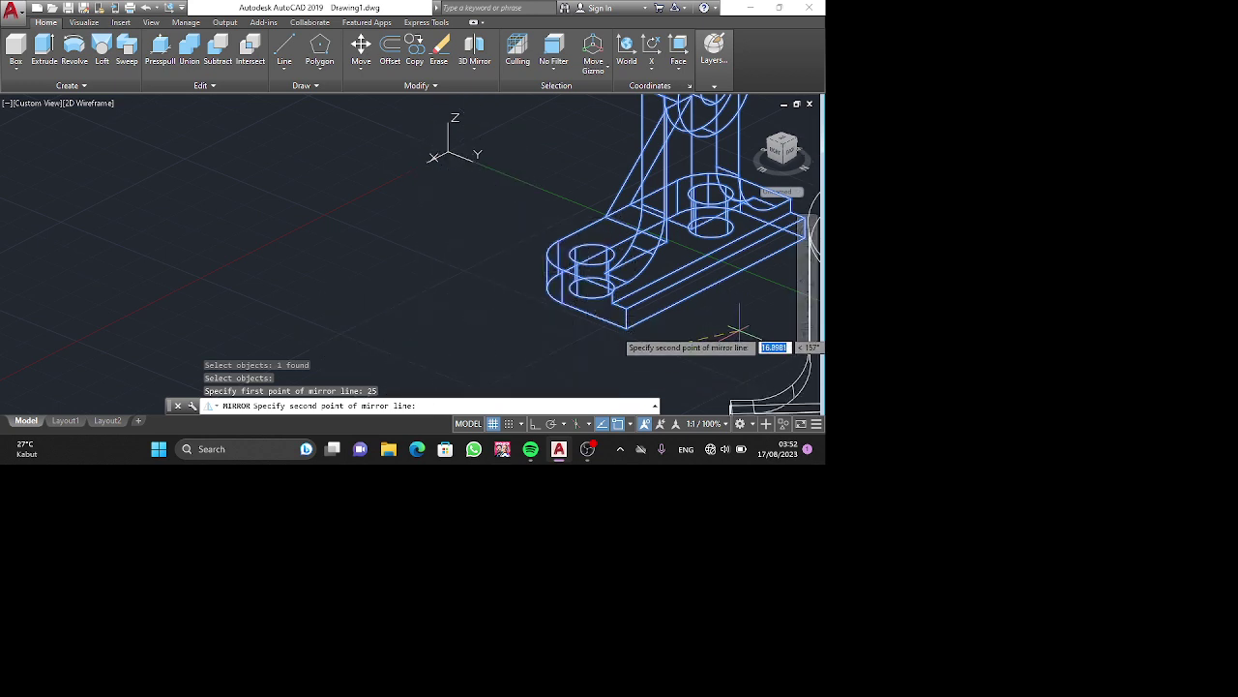
{"action": "scroll", "coordinate": [740, 334], "scroll_direction": "down", "scroll_amount": 3}
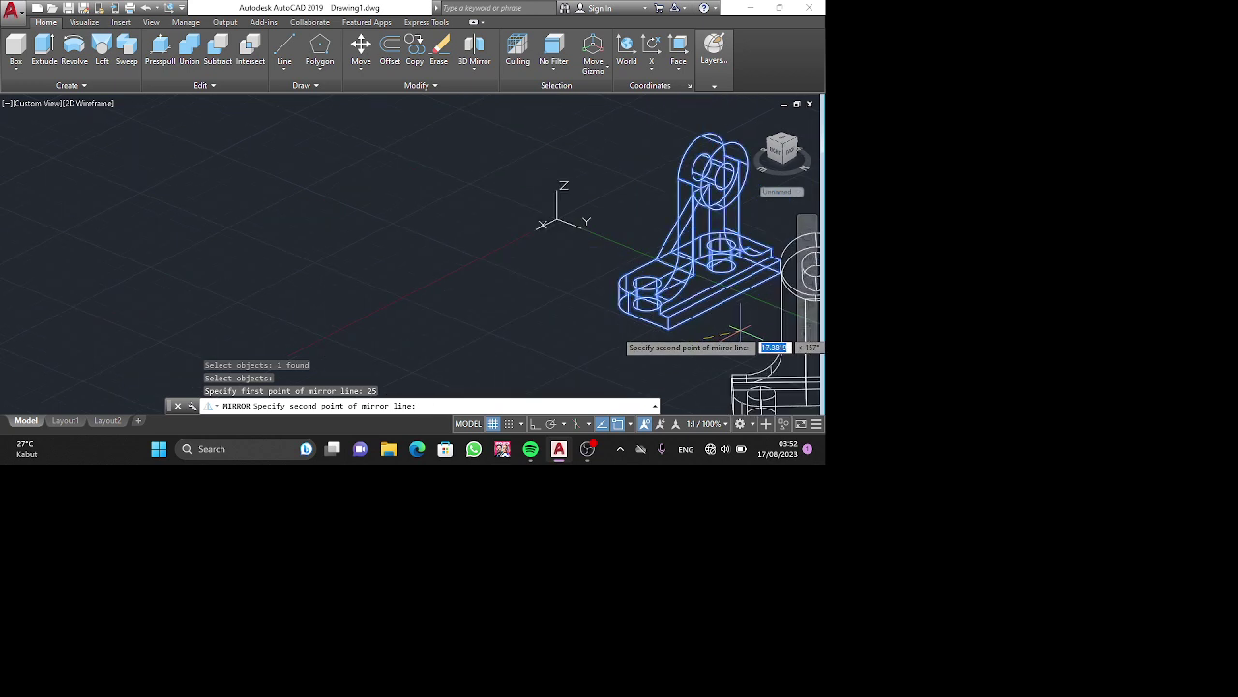
{"action": "middle_click_drag", "start_coordinate": [756, 315], "coordinate": [522, 297]}
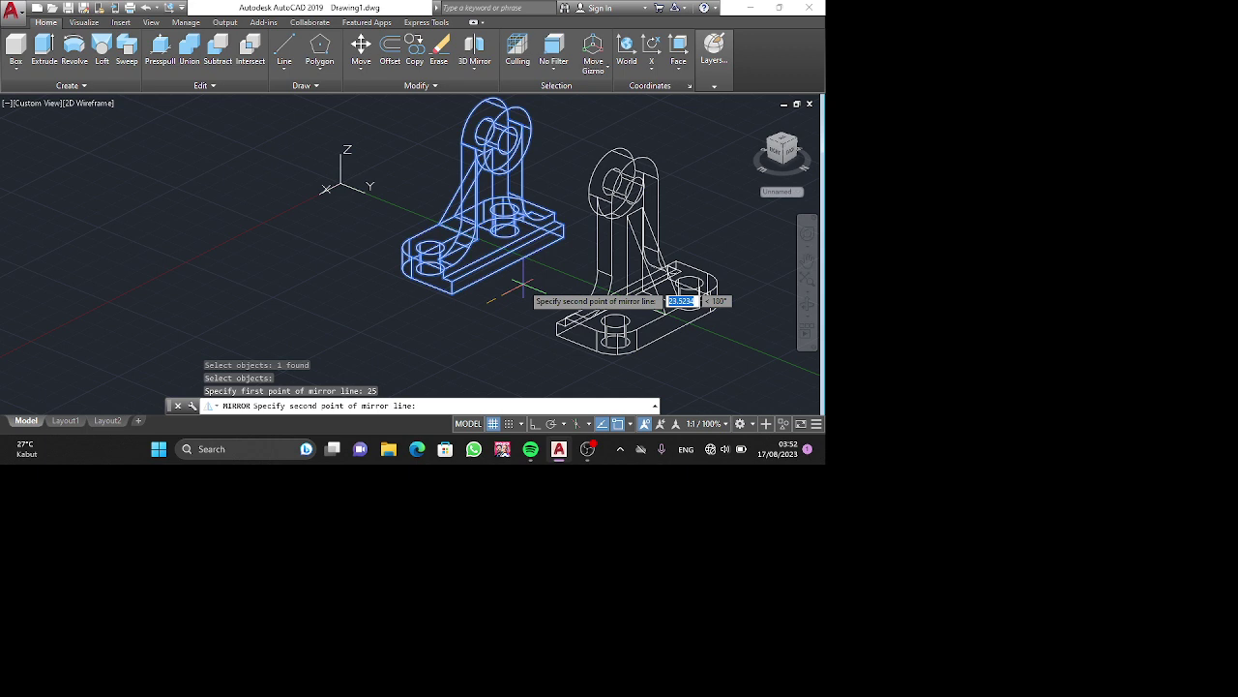
{"action": "type", "text": "5"}
{"action": "key", "text": "Return"}
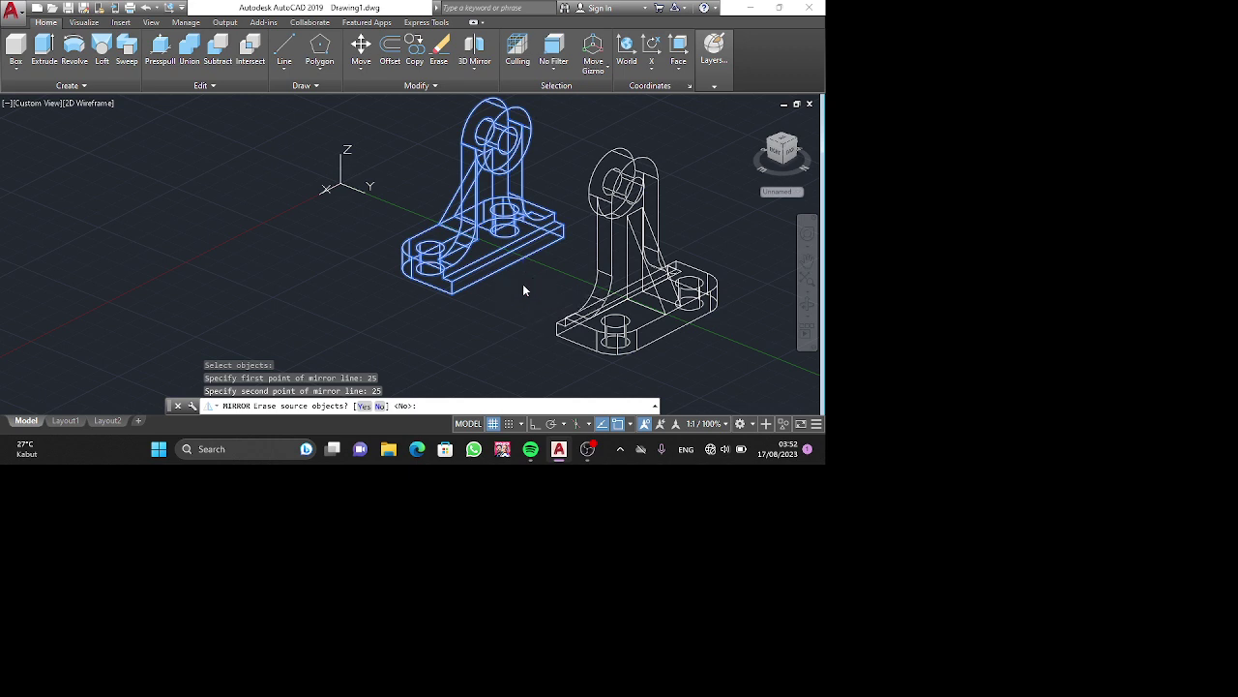
{"action": "key", "text": "Return"}
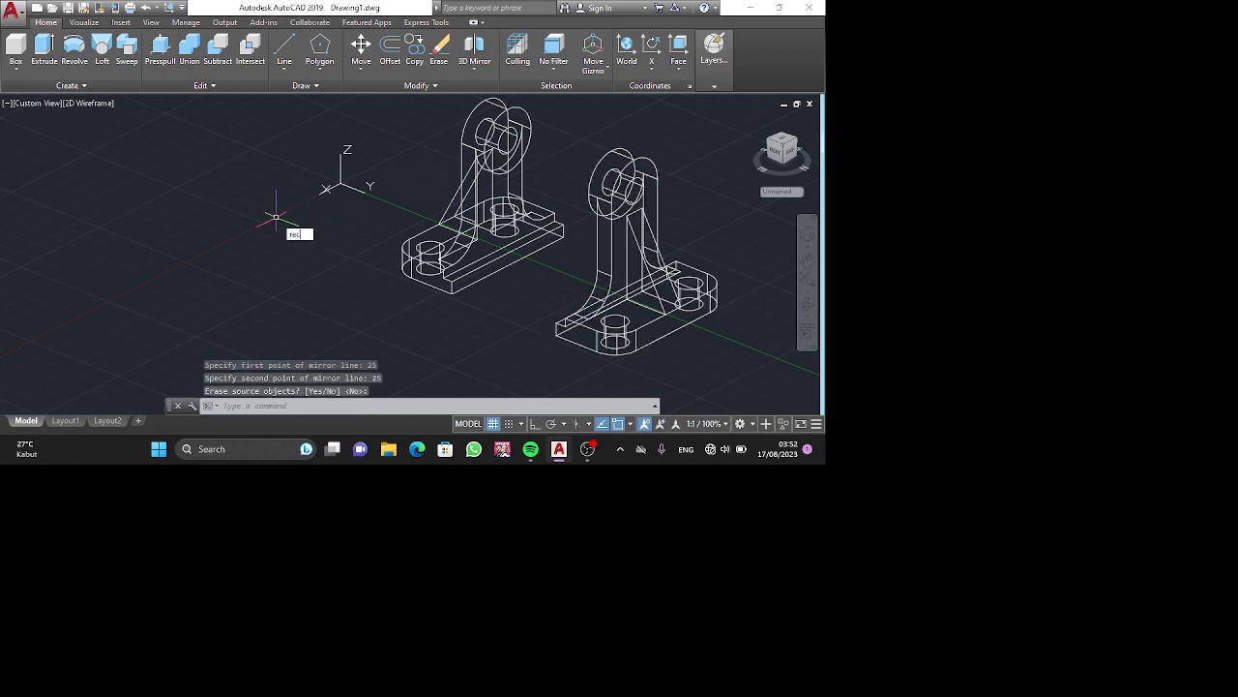
Try a rectangle of 120 by 72 in front of the two mirrored solids, and undo it.
{"action": "key", "text": "Return"}
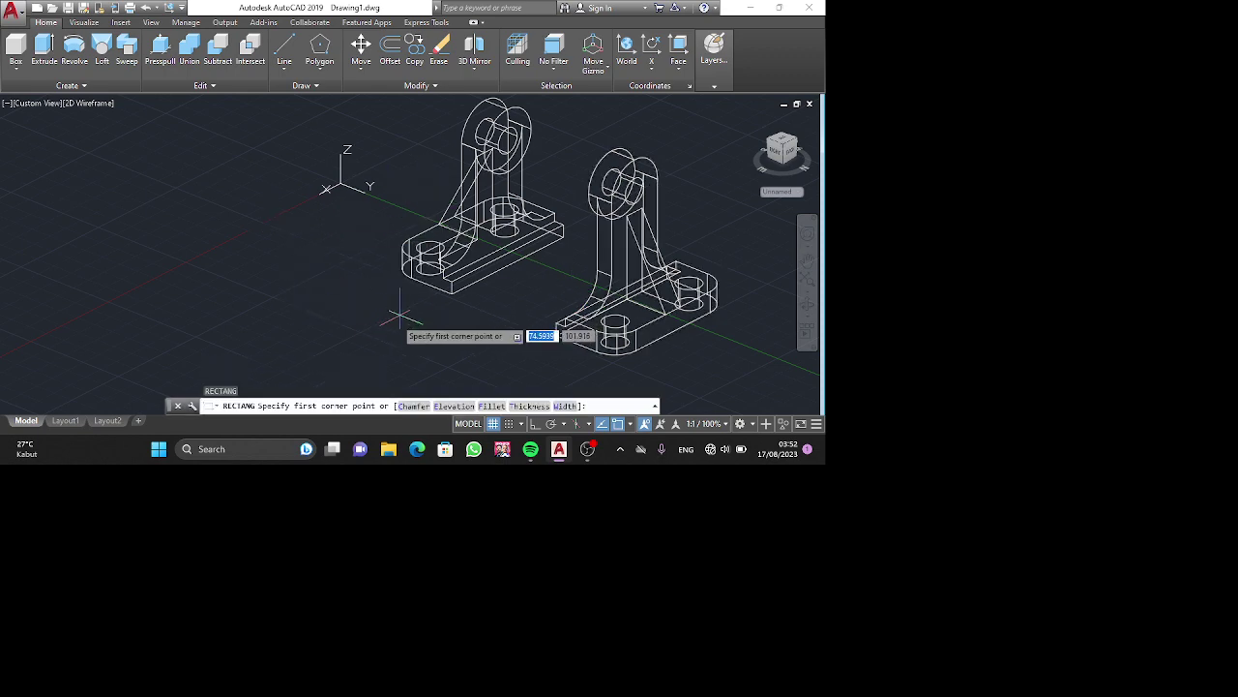
{"action": "middle_click_drag", "start_coordinate": [371, 324], "coordinate": [538, 290], "text": "shift"}
{"action": "scroll", "coordinate": [511, 338], "scroll_direction": "down", "scroll_amount": 3}
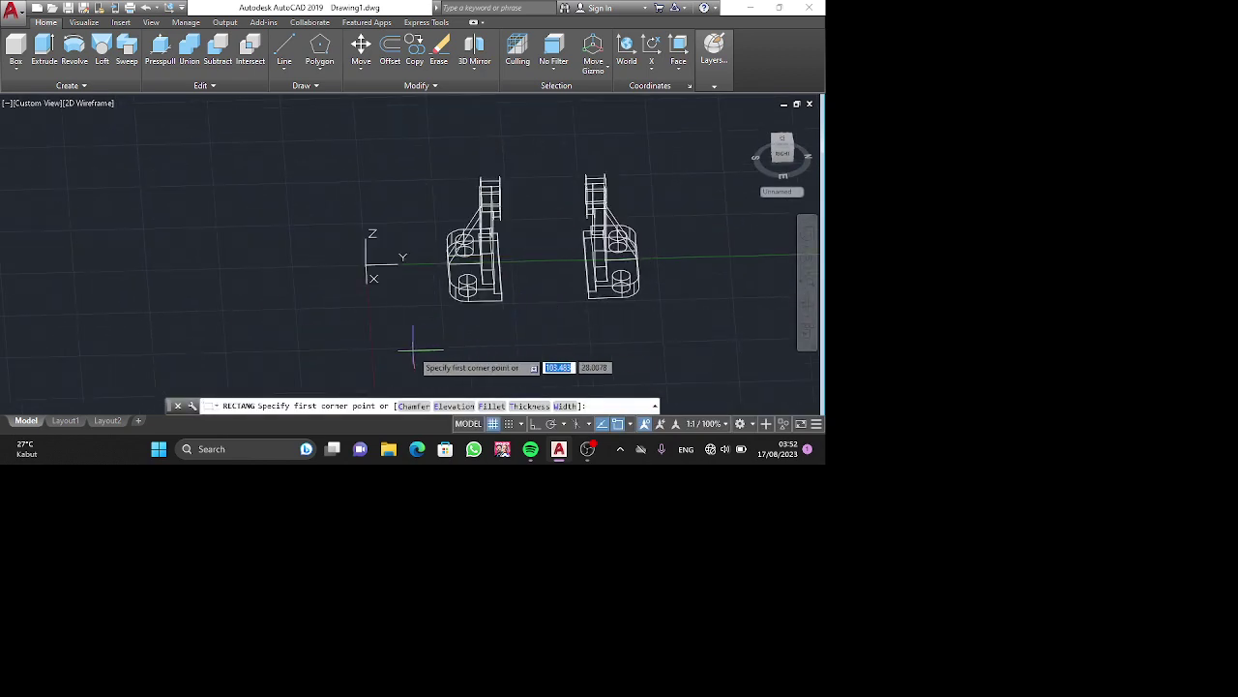
{"action": "left_click", "coordinate": [413, 346]}
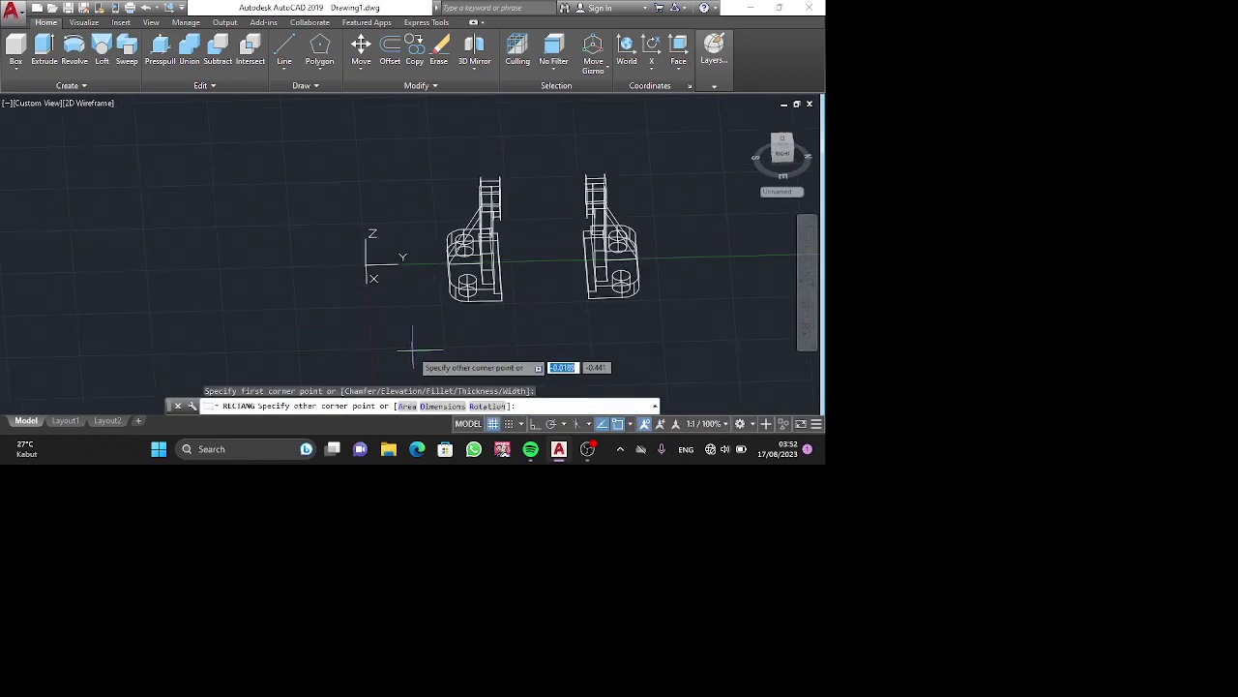
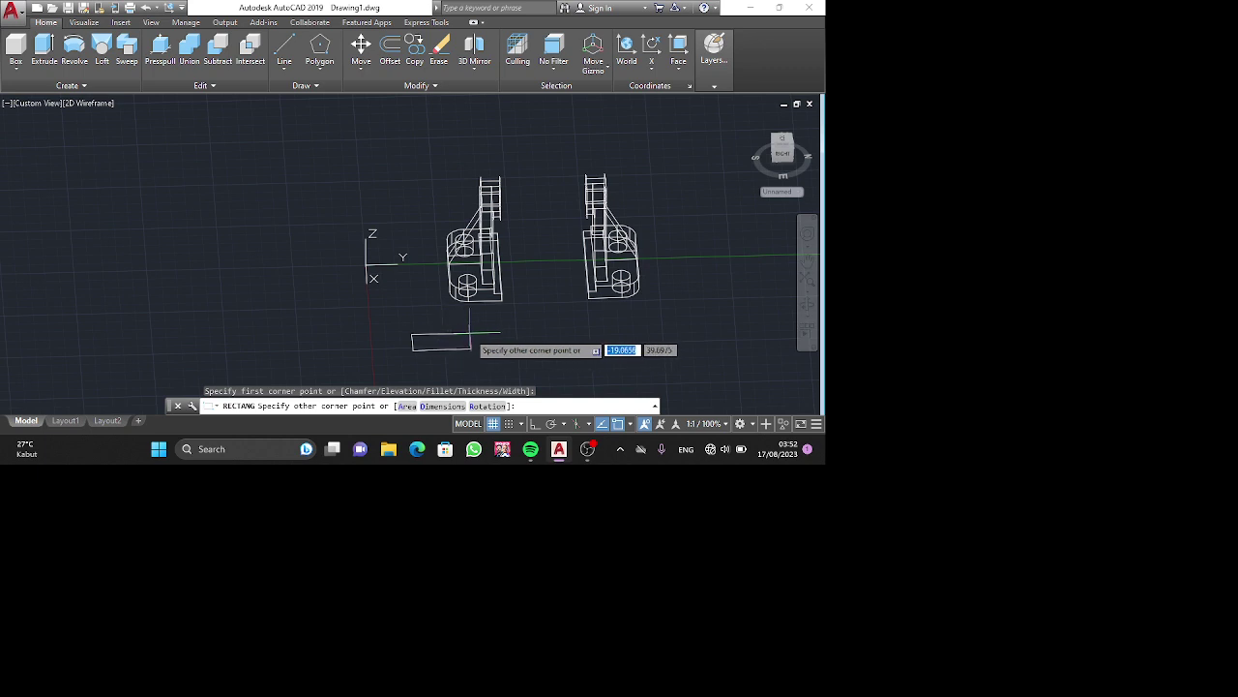
{"action": "type", "text": "120"}
{"action": "key", "text": "Tab"}
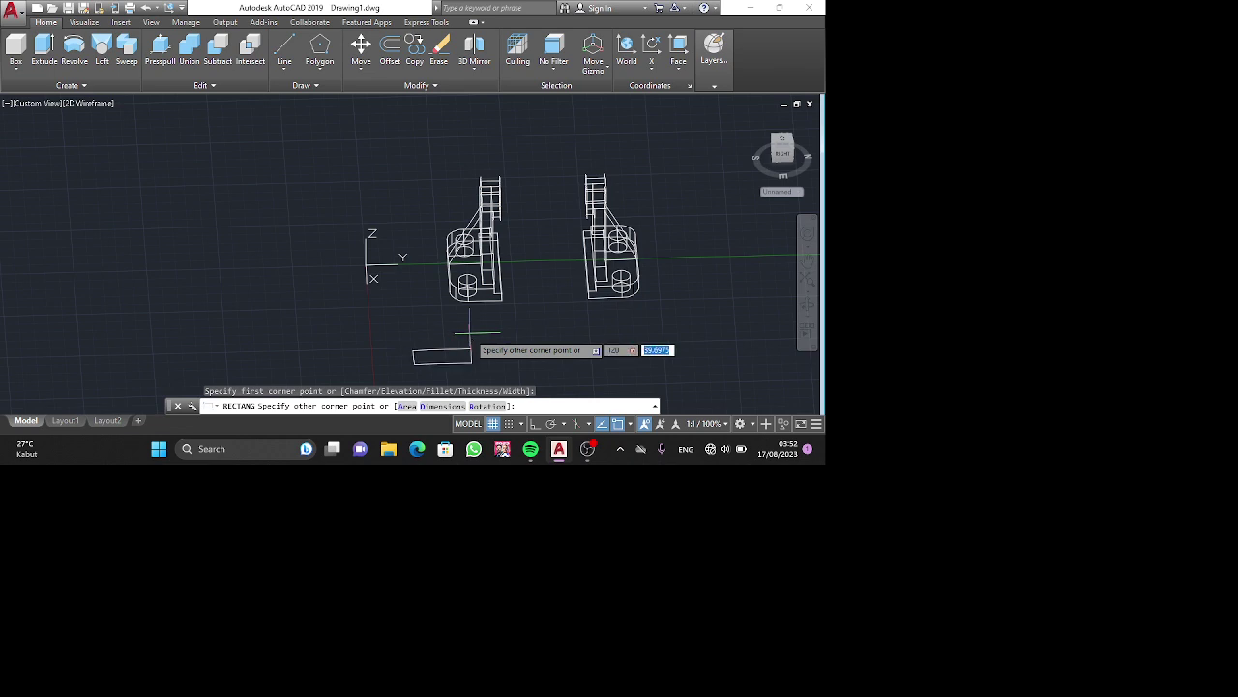
{"action": "type", "text": "72"}
{"action": "key", "text": "Return"}
{"action": "middle_click_drag", "start_coordinate": [571, 351], "coordinate": [588, 239]}
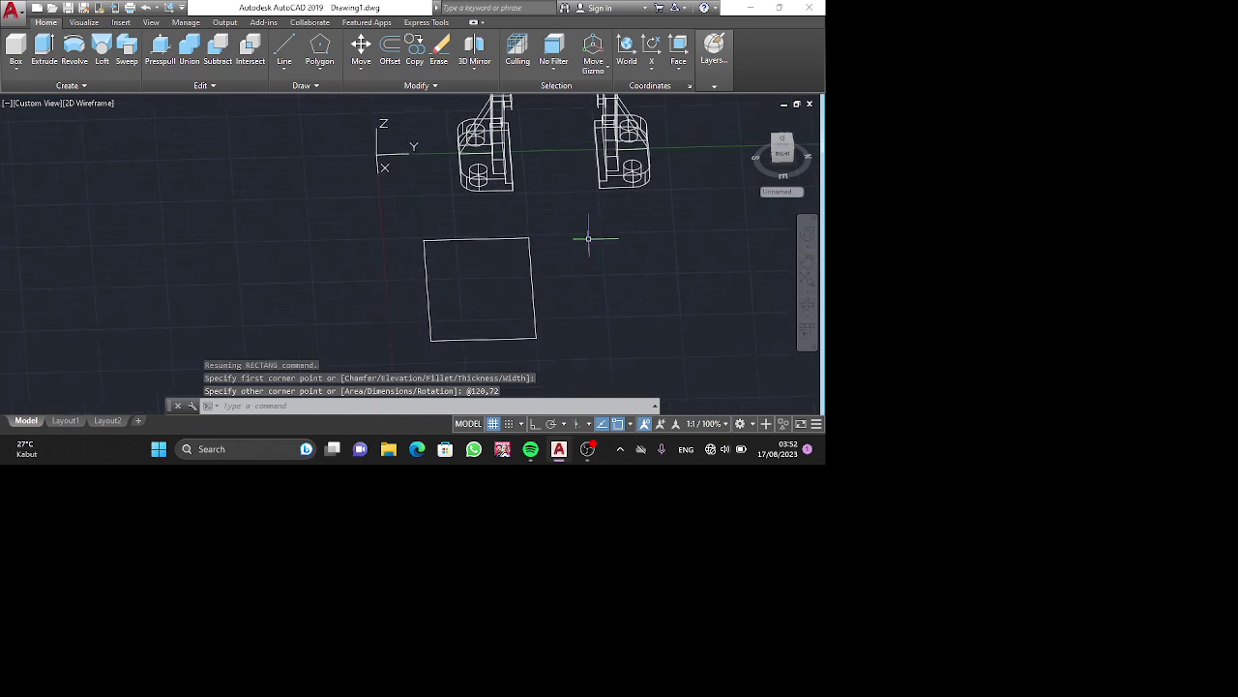
{"action": "key", "text": "ctrl+z"}
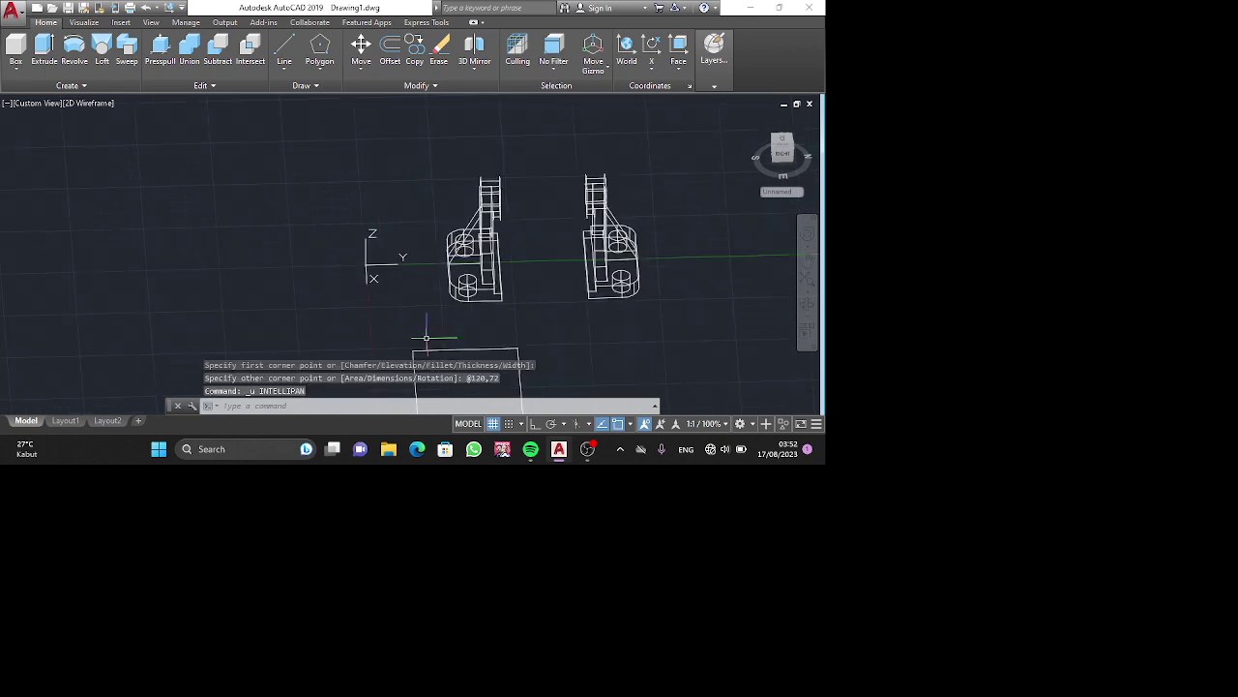
{"action": "key", "text": "ctrl+z"}
Draw a rectangle 72 along X by 120 along Y in front of the two mirrored solids.
{"action": "scroll", "coordinate": [426, 331], "scroll_direction": "down", "scroll_amount": 2}
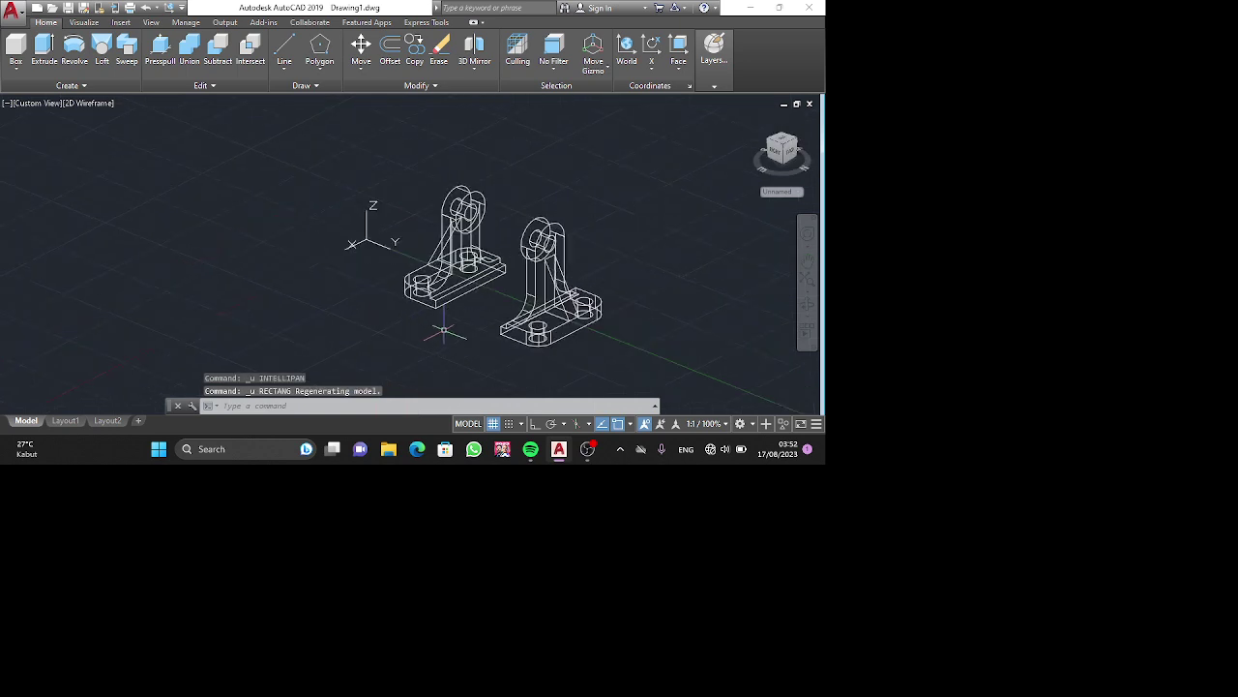
{"action": "middle_click_drag", "start_coordinate": [442, 329], "coordinate": [506, 326], "text": "shift"}
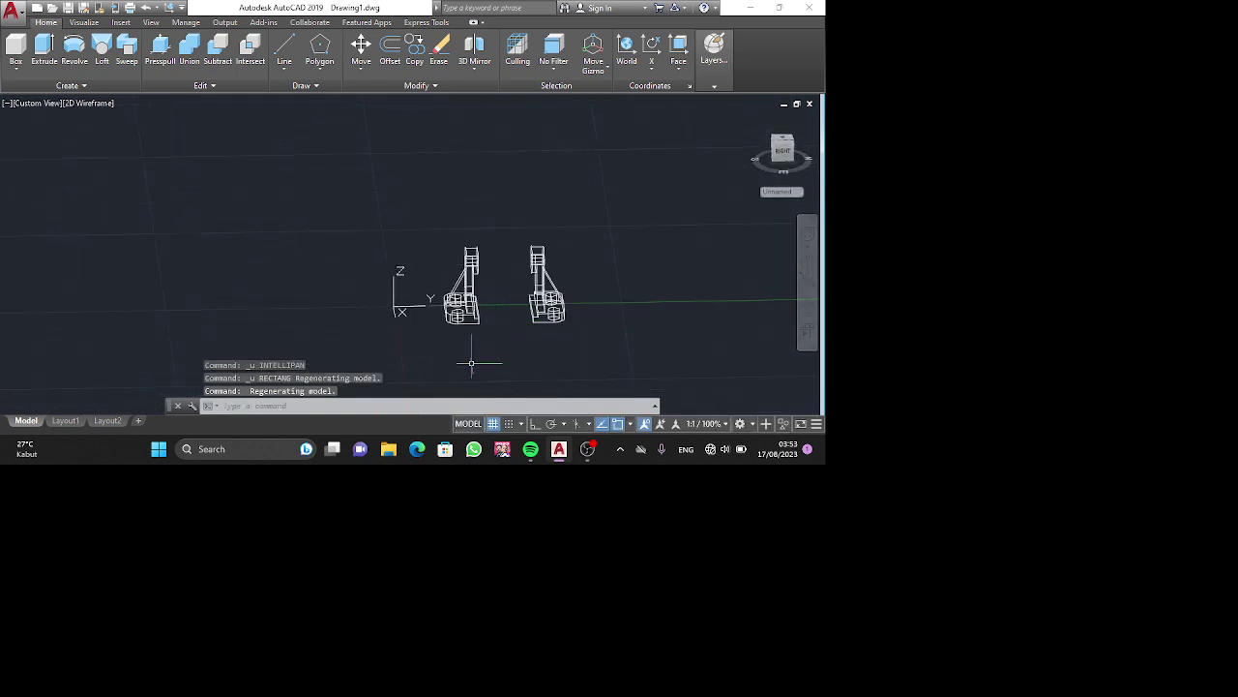
{"action": "type", "text": "rec"}
{"action": "key", "text": "Return"}
{"action": "left_click", "coordinate": [435, 367]}
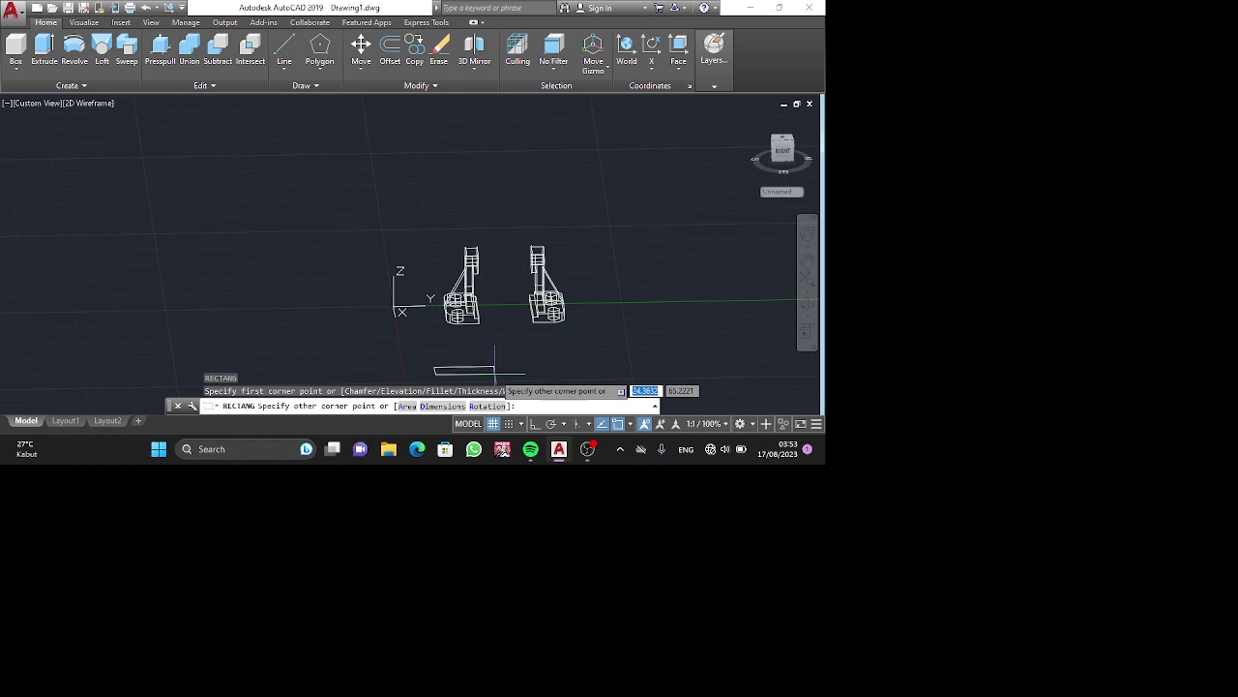
{"action": "type", "text": "12"}
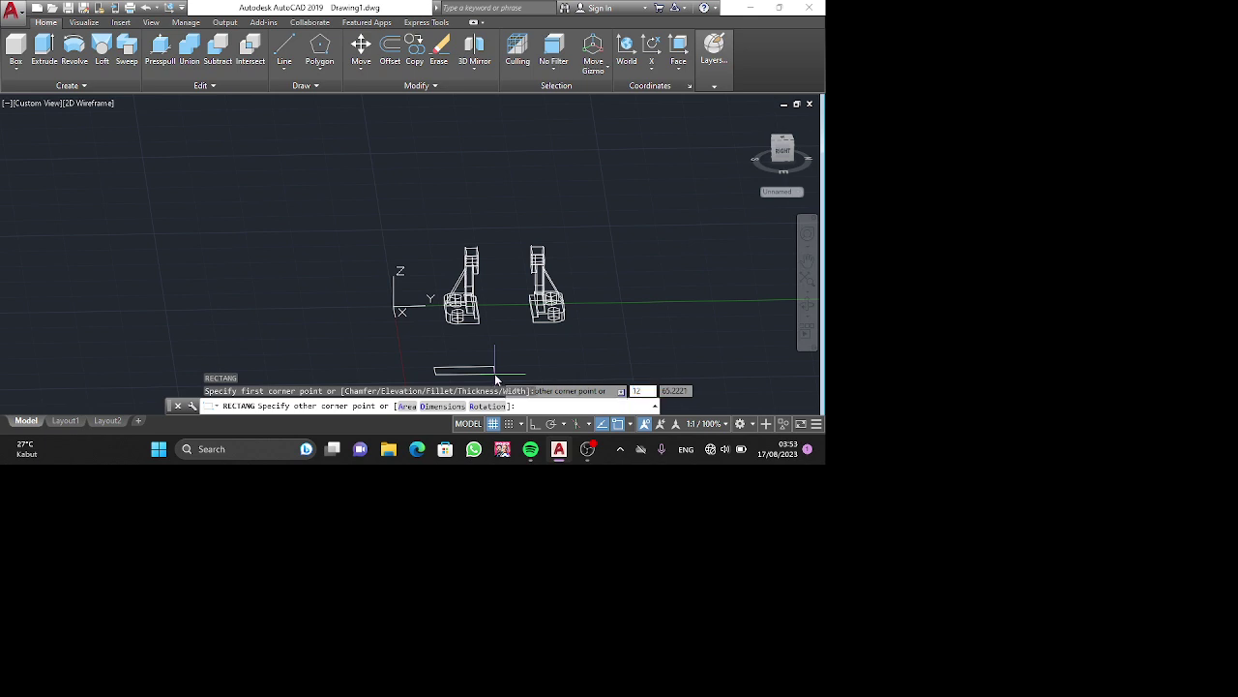
{"action": "type", "text": "0"}
{"action": "key", "text": "Tab"}
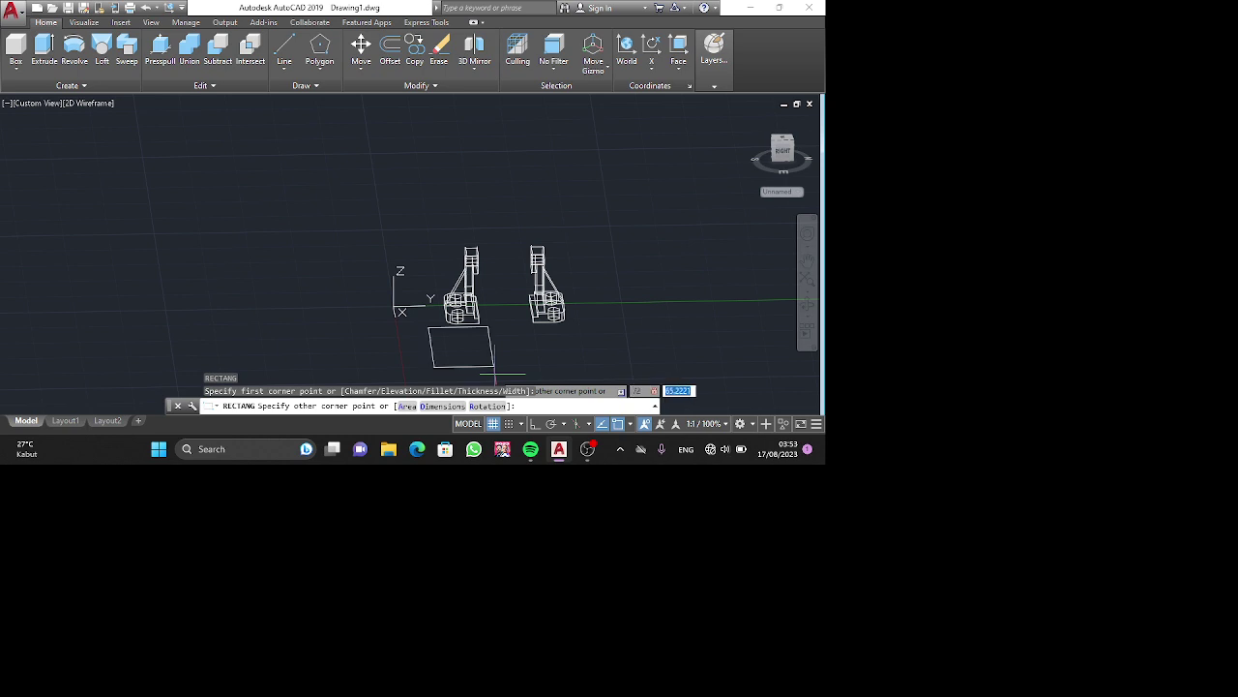
{"action": "type", "text": "120"}
{"action": "key", "text": "Return"}
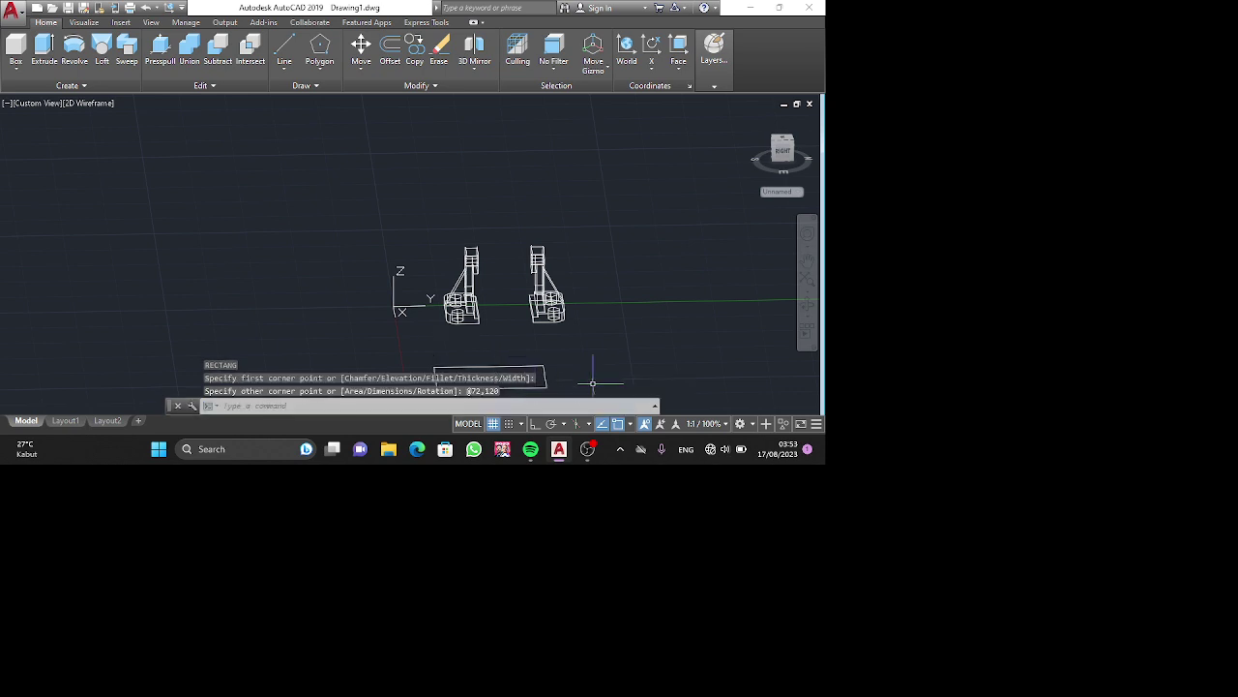
Fillet the rectangle's corner farthest from the solids at its low-Y end, with radius 12.
{"action": "middle_click_drag", "start_coordinate": [606, 369], "coordinate": [624, 309]}
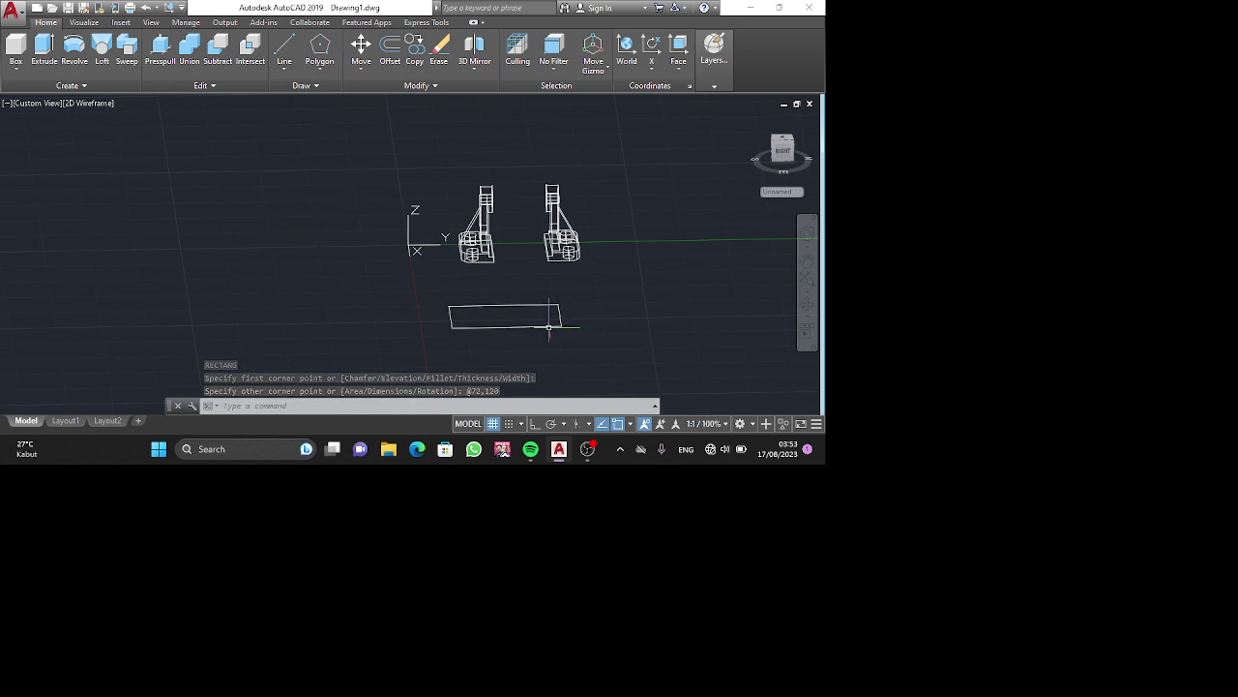
{"action": "scroll", "coordinate": [552, 327], "scroll_direction": "up", "scroll_amount": 2}
{"action": "mouse_move", "coordinate": [567, 310]}
{"action": "middle_mouse_down", "text": "shift"}
{"action": "mouse_move", "coordinate": [580, 304]}
{"action": "mouse_move", "coordinate": [575, 330]}
{"action": "middle_mouse_up", "text": "shift"}
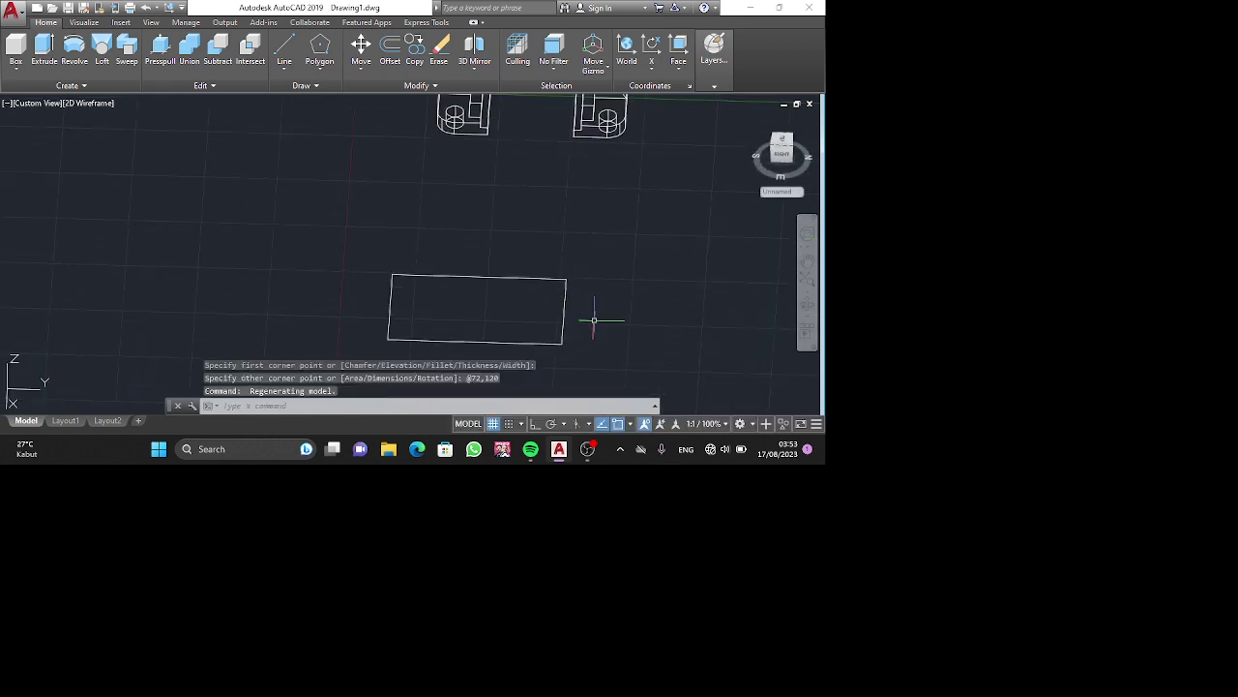
{"action": "type", "text": "i"}
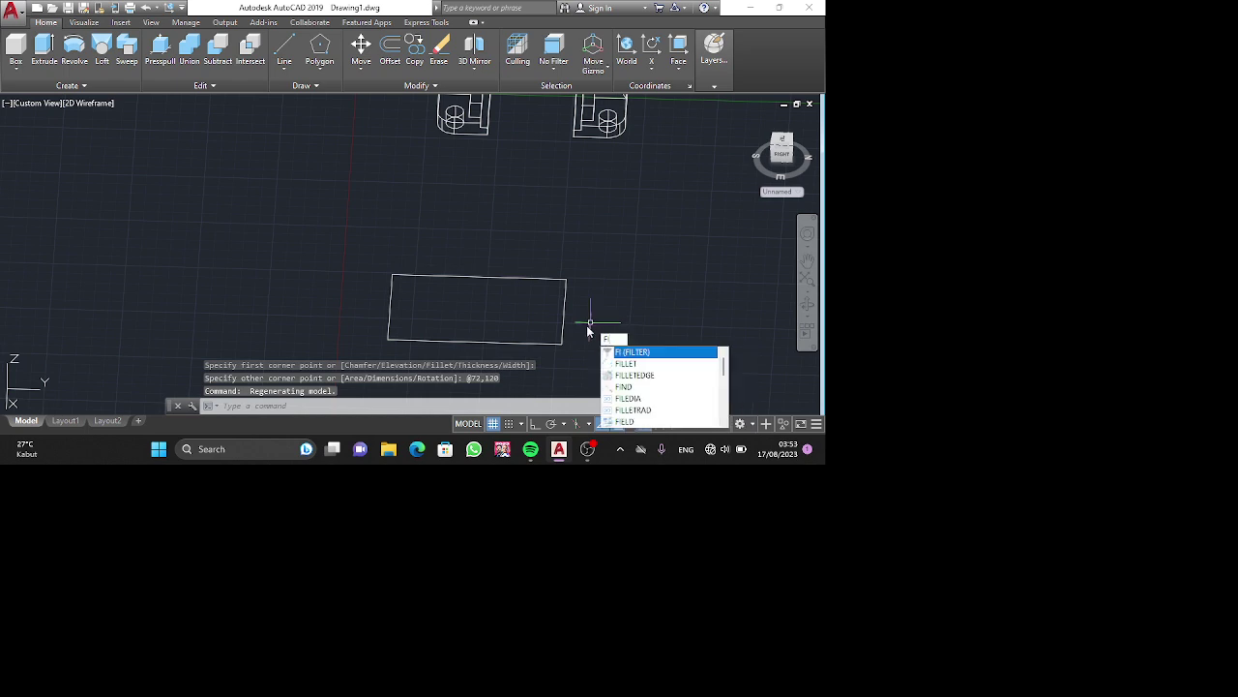
{"action": "key", "text": "Down"}
{"action": "key", "text": "Return"}
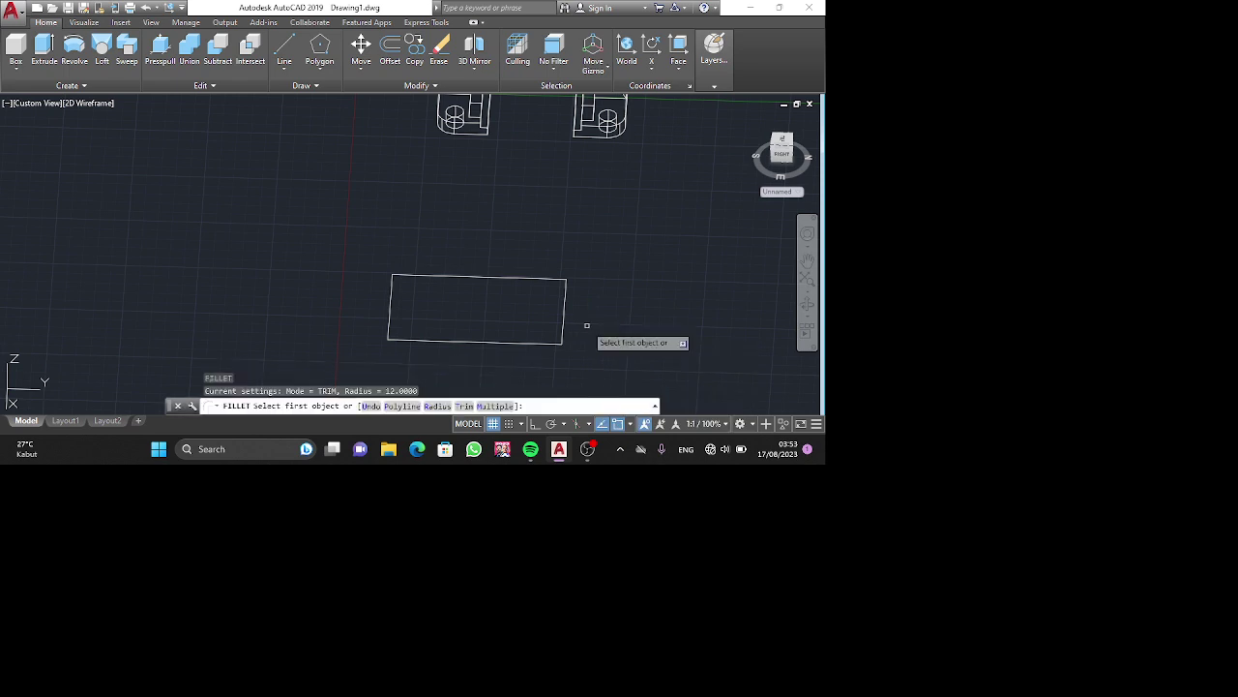
{"action": "type", "text": "r"}
{"action": "key", "text": "Return"}
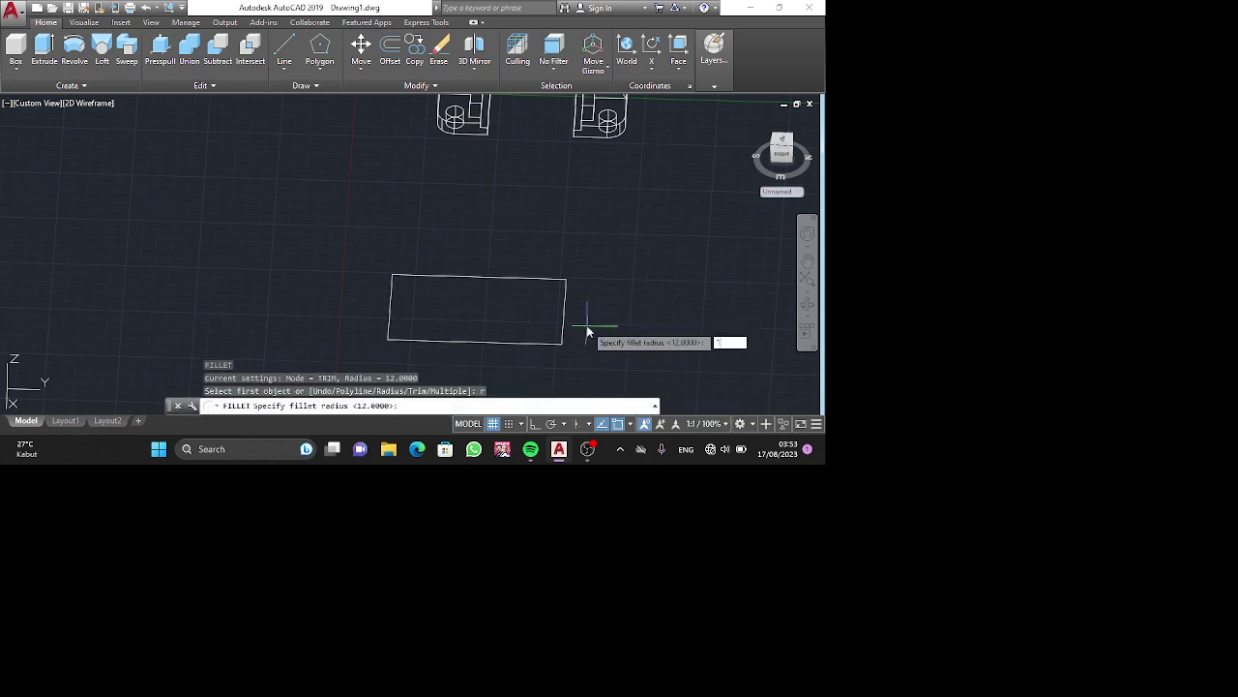
{"action": "type", "text": "12"}
{"action": "key", "text": "Return"}
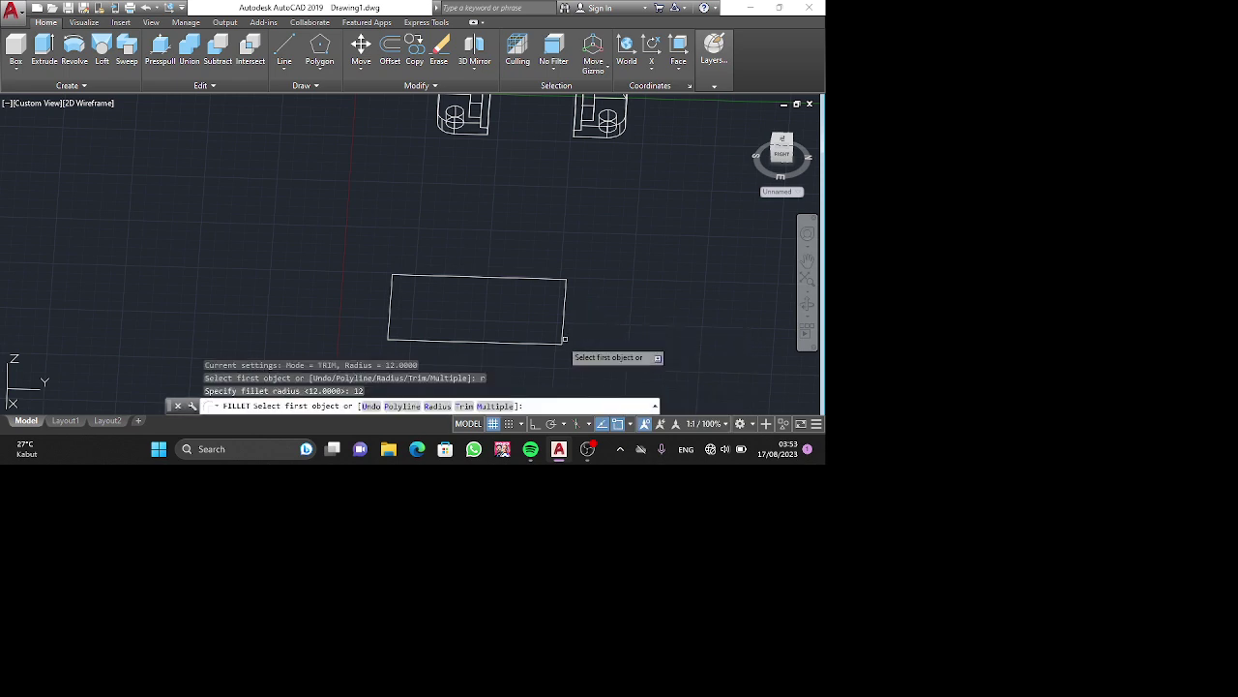
{"action": "left_click", "coordinate": [395, 337]}
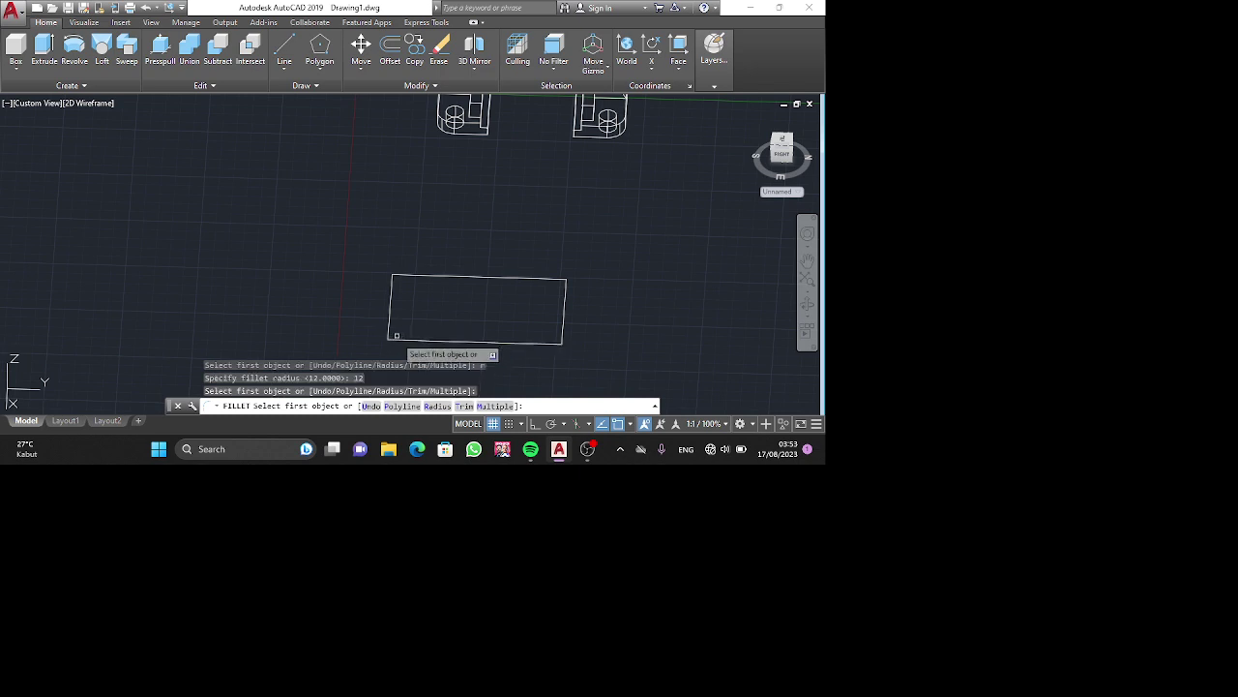
{"action": "left_click", "coordinate": [394, 336]}
{"action": "left_click", "coordinate": [391, 330]}
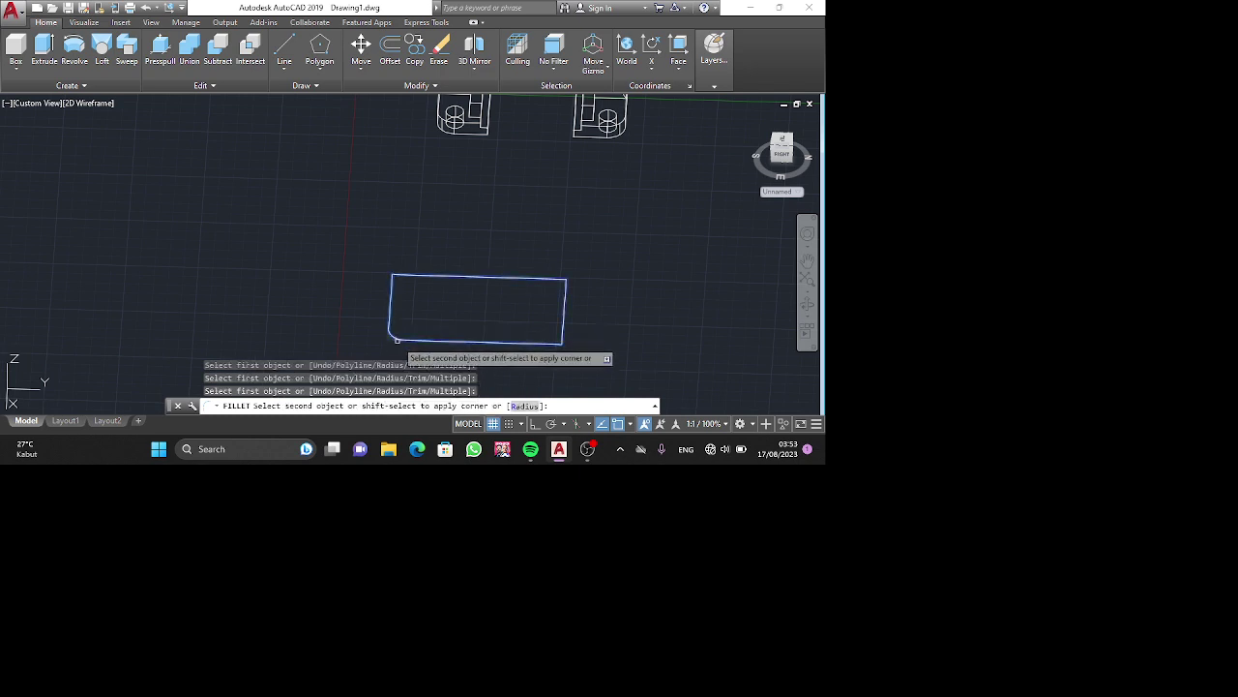
{"action": "left_click", "coordinate": [398, 342]}
Fillet the plate rectangle's corner nearest the two solids at its high-Y end, with radius 12.
{"action": "left_click", "coordinate": [497, 248]}
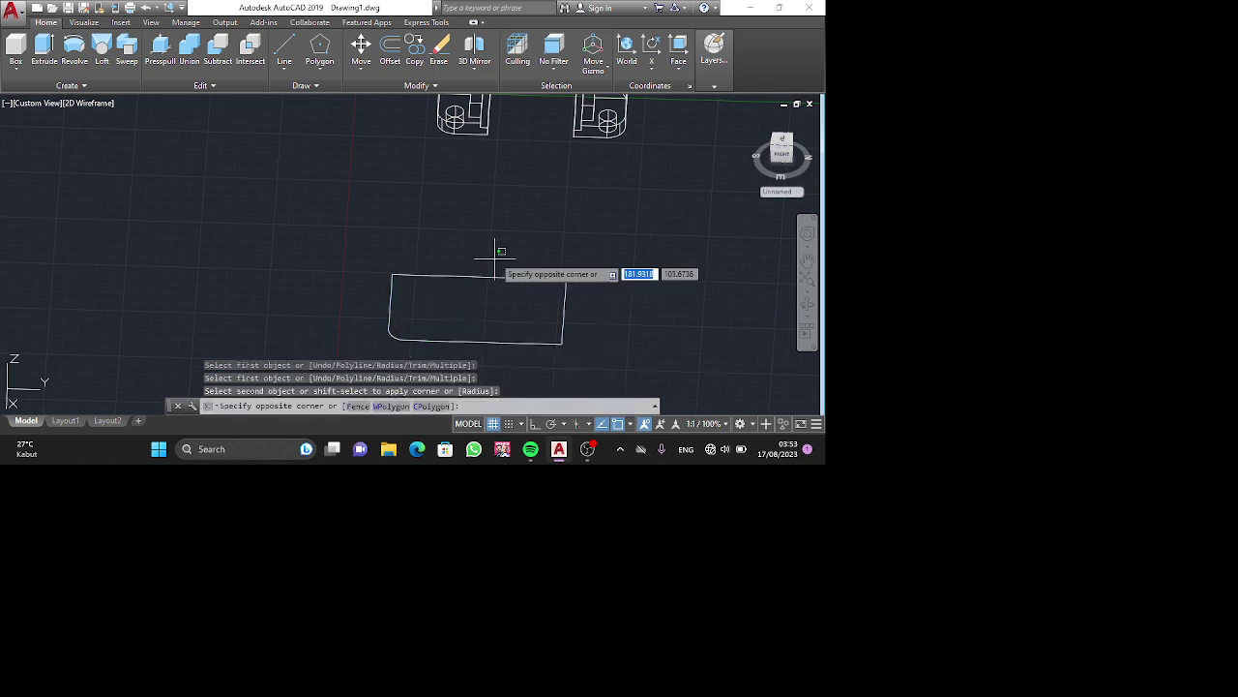
{"action": "left_click", "coordinate": [553, 294]}
{"action": "key", "text": "space"}
{"action": "left_click", "coordinate": [570, 304]}
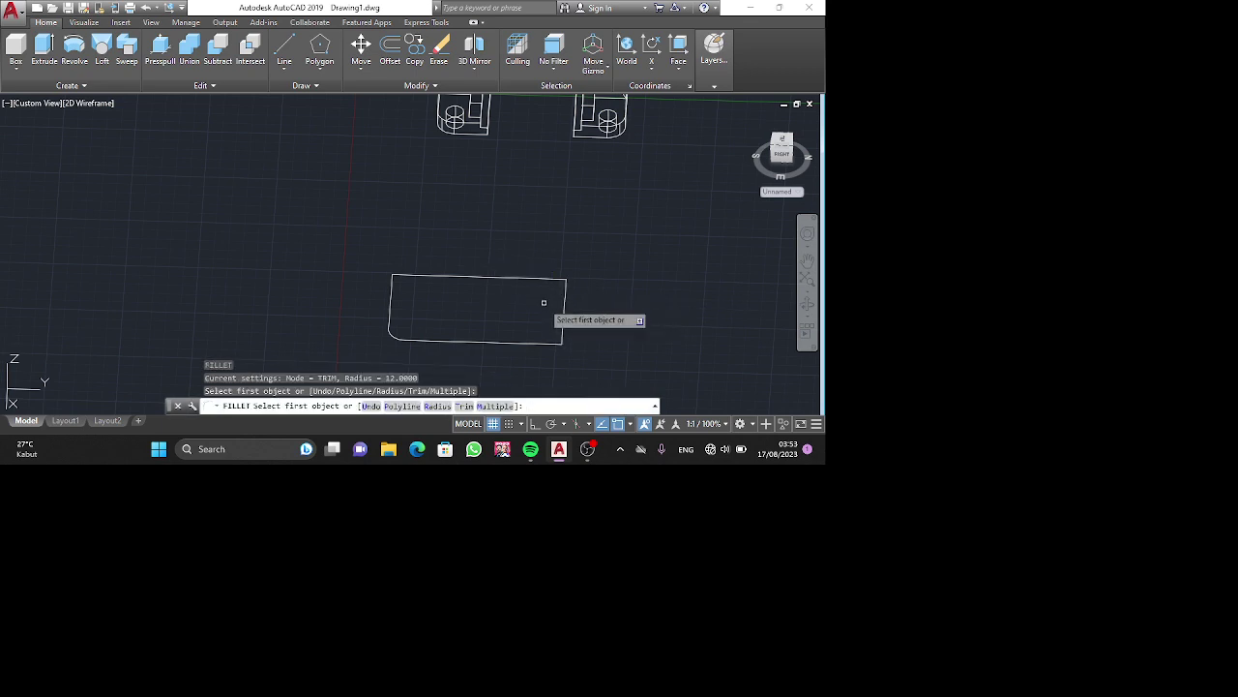
{"action": "left_click", "coordinate": [561, 302]}
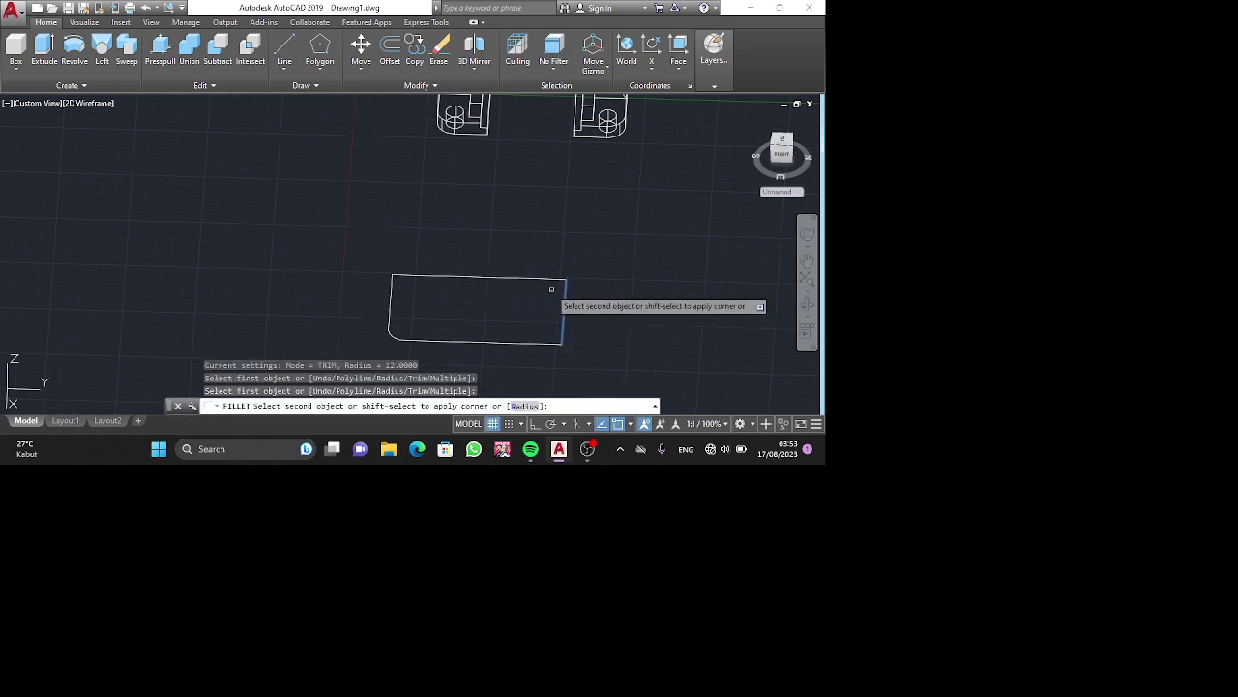
{"action": "left_click", "coordinate": [546, 279]}
Fillet the plate rectangle's two remaining sharp corners with radius 12.
{"action": "key", "text": "space"}
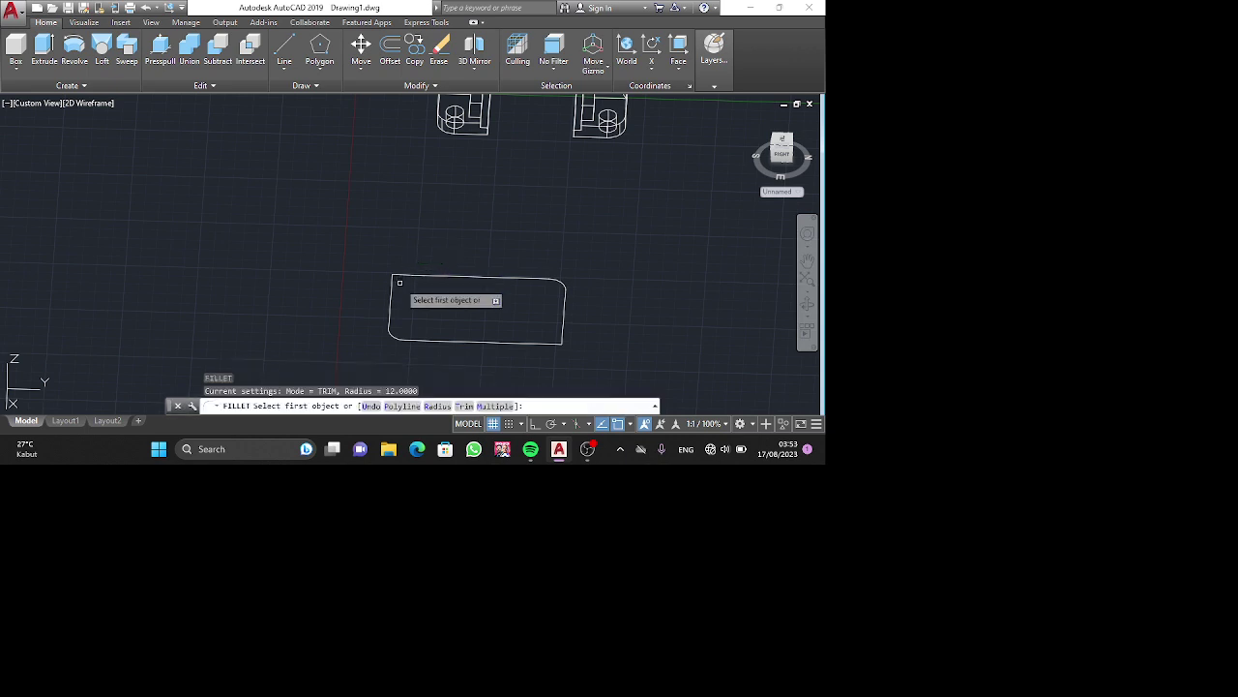
{"action": "left_click", "coordinate": [398, 277]}
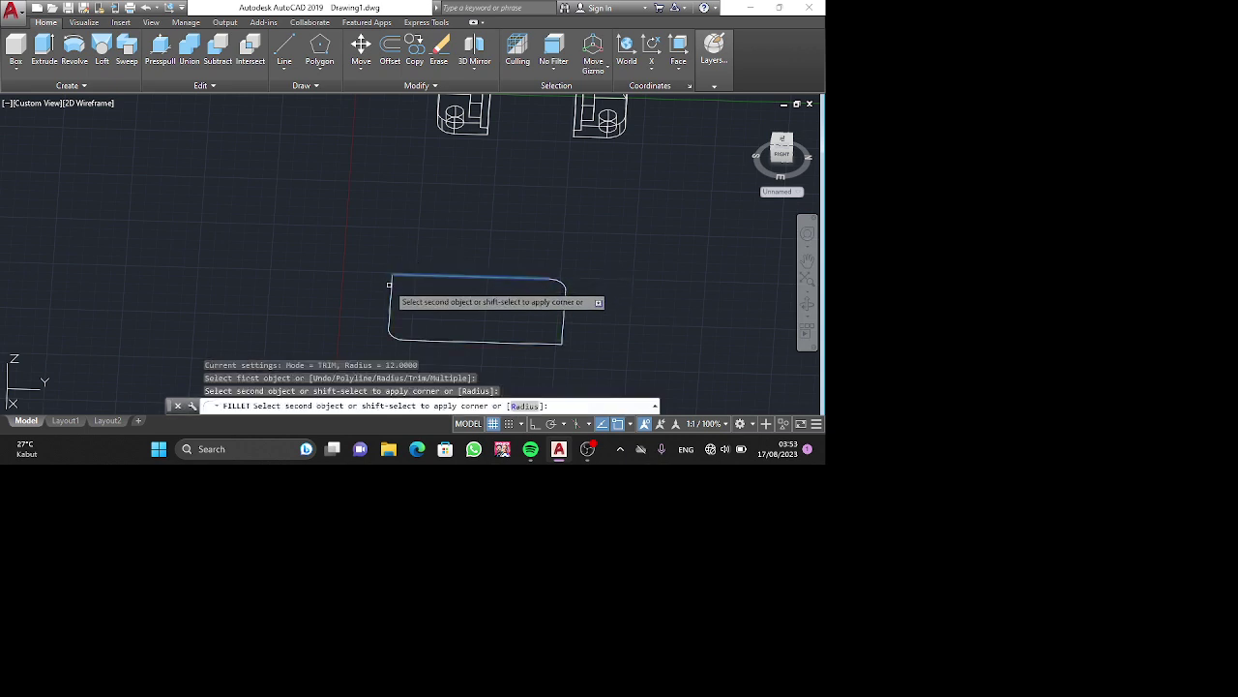
{"action": "left_click", "coordinate": [390, 298]}
{"action": "key", "text": "space"}
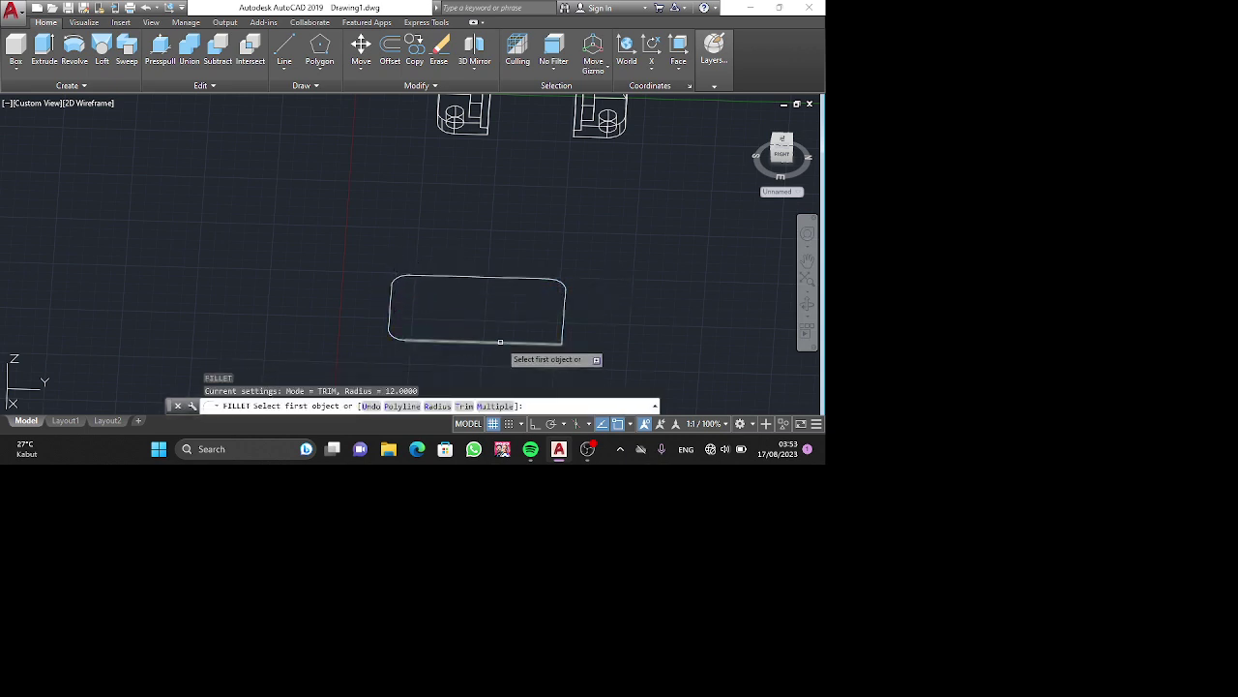
{"action": "left_click", "coordinate": [499, 342]}
{"action": "left_click", "coordinate": [563, 330]}
{"action": "key", "text": "space"}
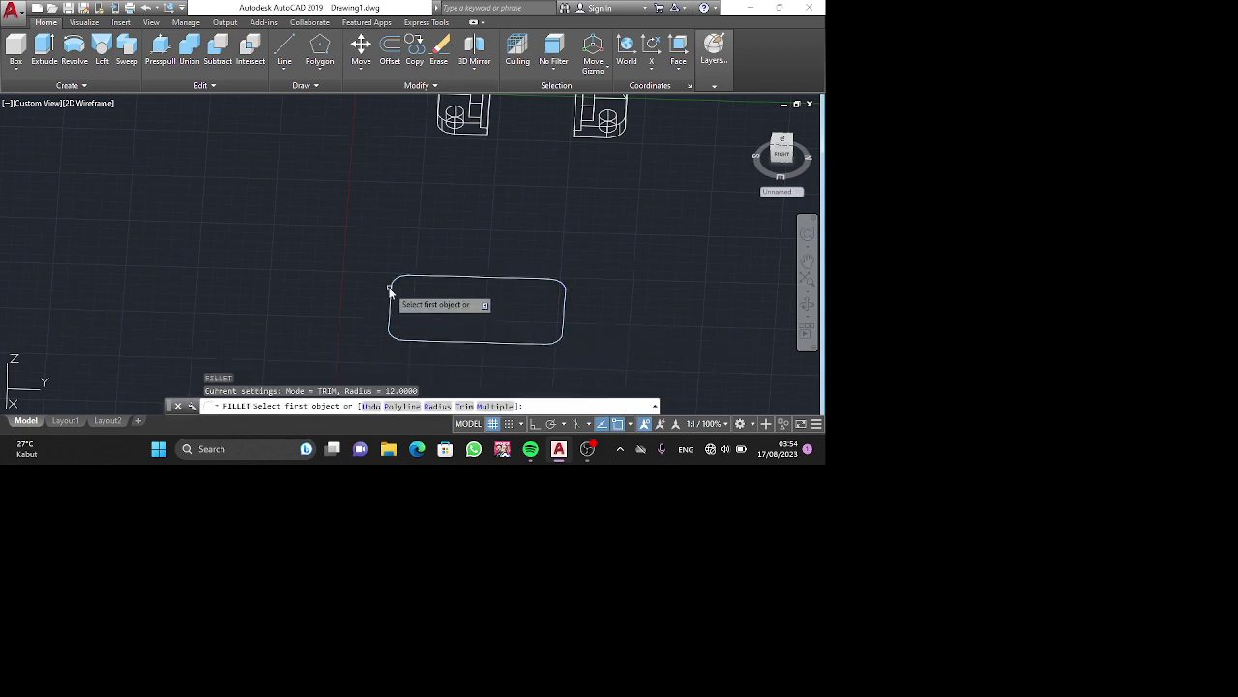
{"action": "key", "text": "Escape"}
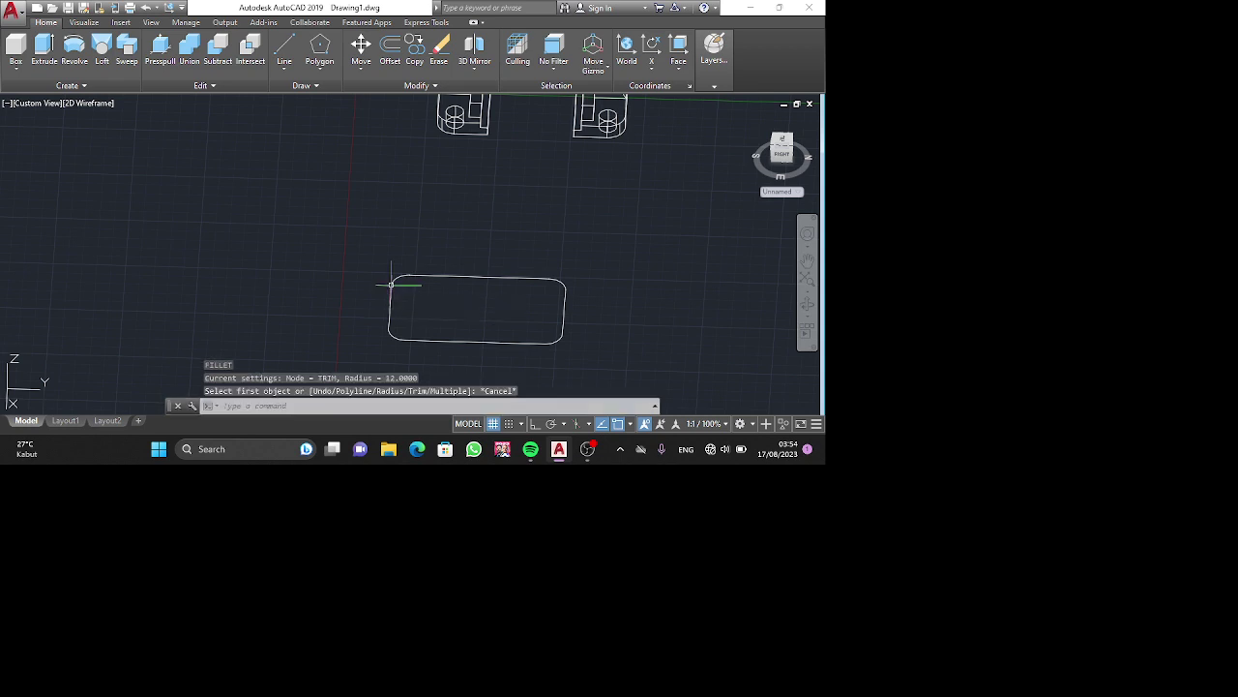
Draw a circle of radius 6 centred on the rounded corner farthest from the solids at the plate's low-Y end.
{"action": "key", "text": "Return"}
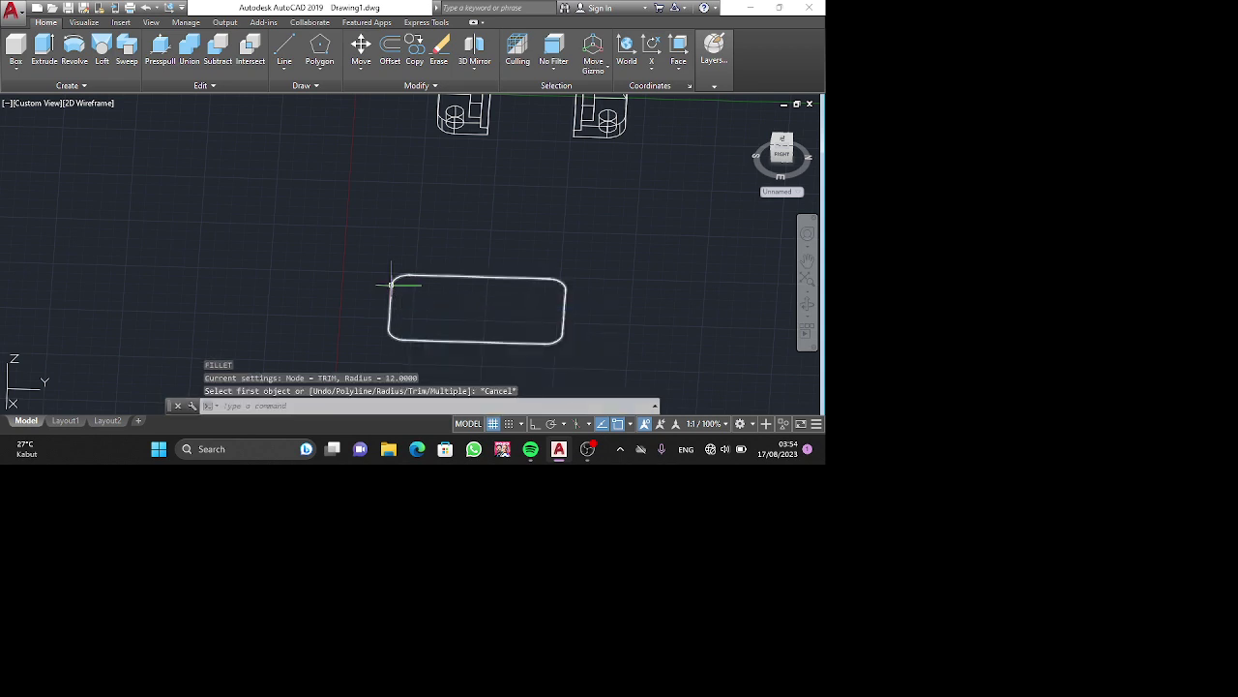
{"action": "left_click", "coordinate": [405, 329]}
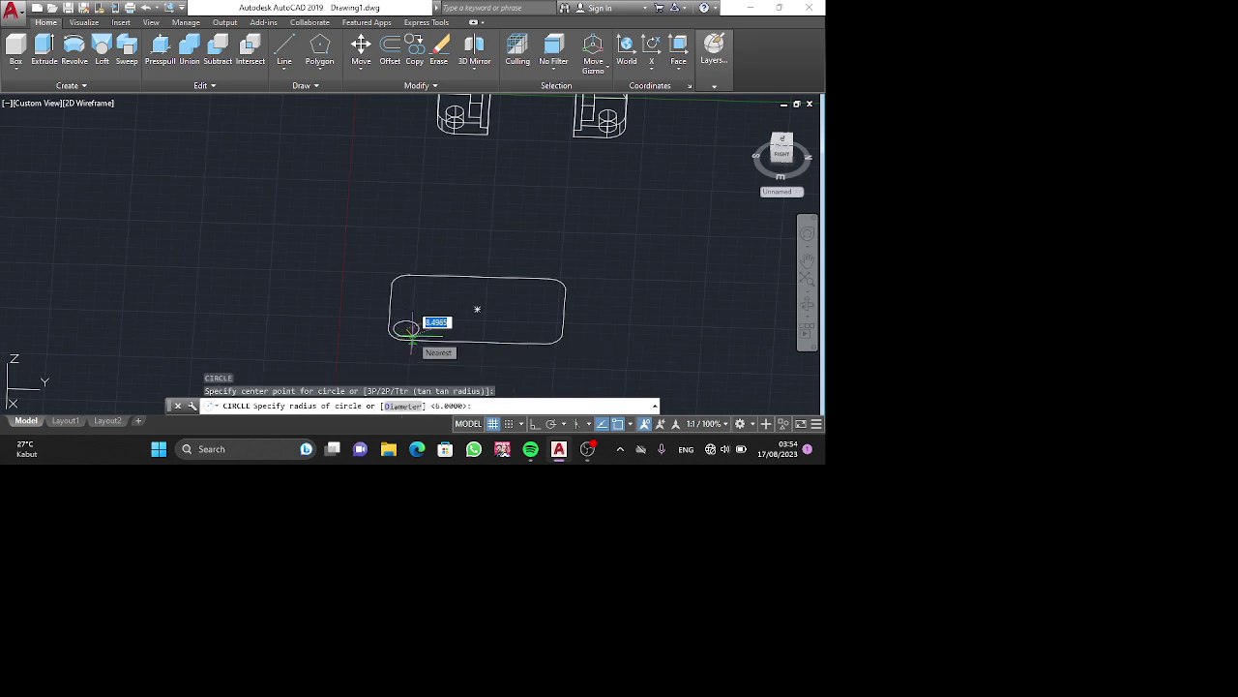
{"action": "type", "text": "6"}
{"action": "key", "text": "Return"}
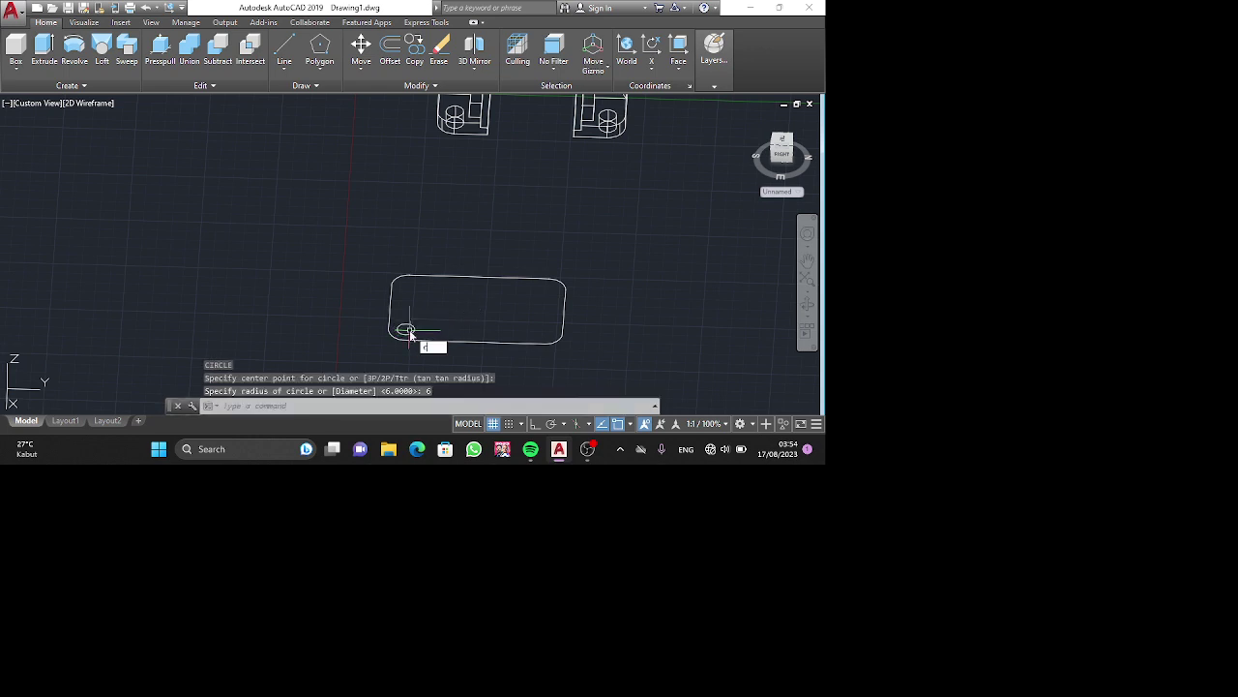
Copy the radius 6 circle from its centre to the centres of the other three rounded corners.
{"action": "type", "text": "o"}
{"action": "key", "text": "Return"}
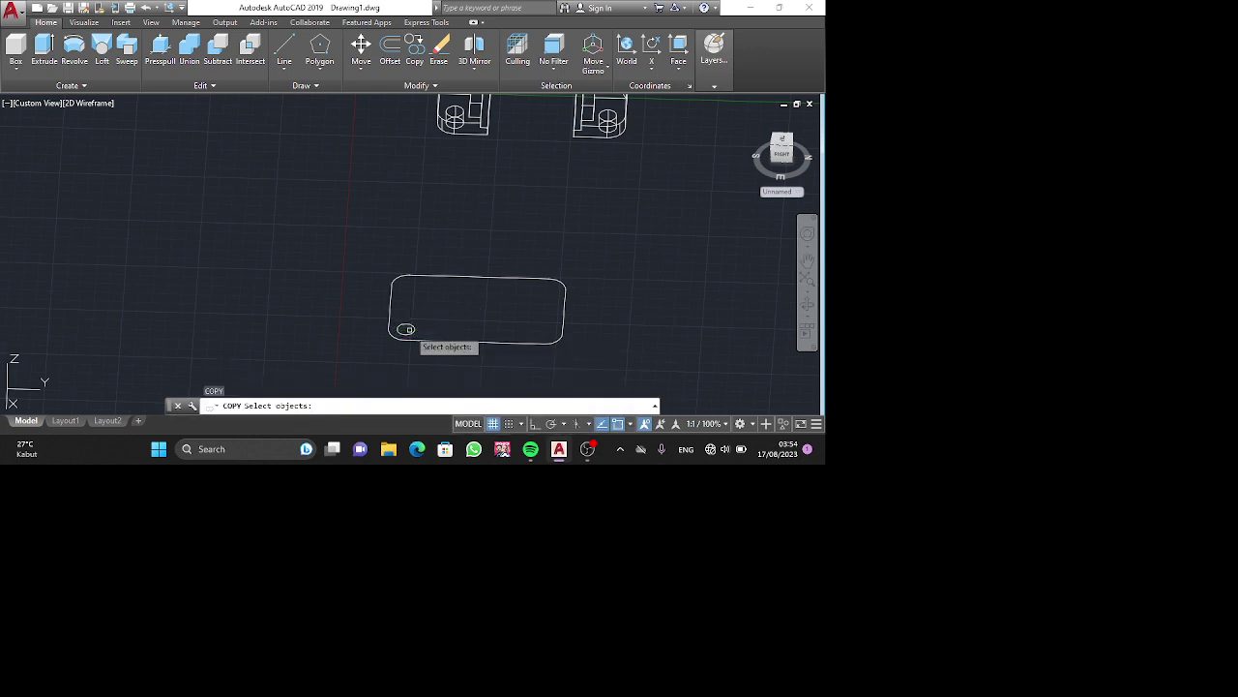
{"action": "left_click", "coordinate": [405, 329]}
{"action": "key", "text": "Return"}
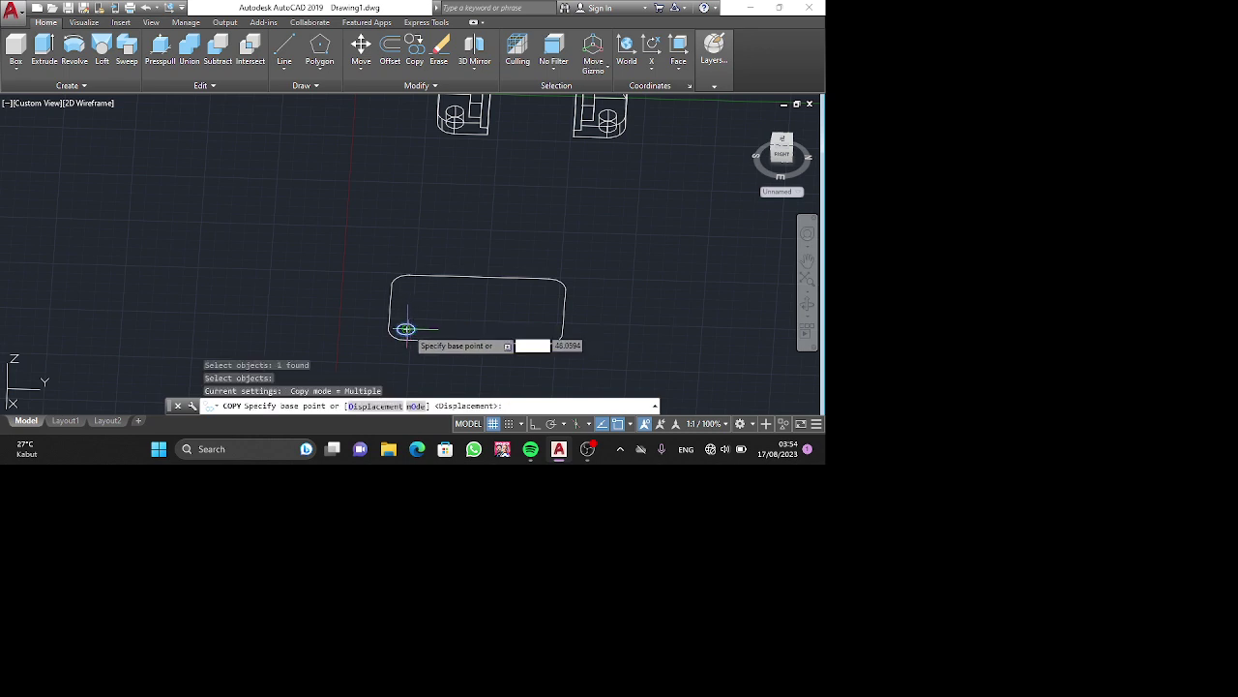
{"action": "left_click", "coordinate": [406, 328]}
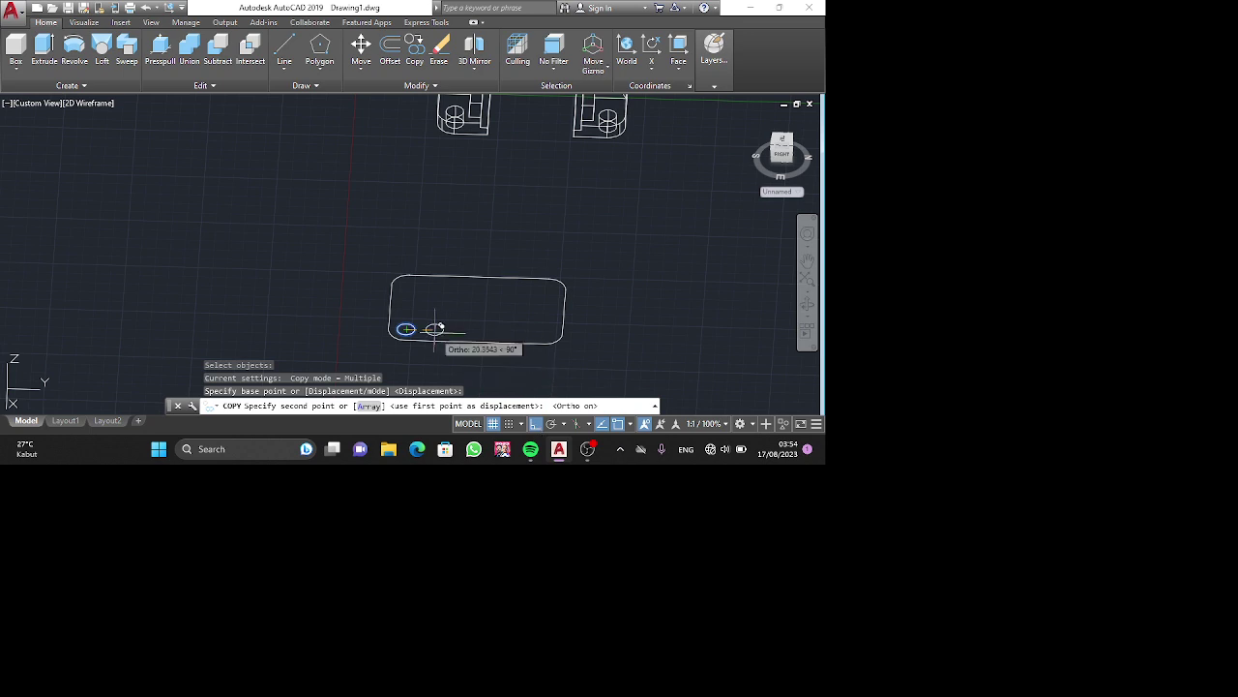
{"action": "left_click", "coordinate": [410, 283]}
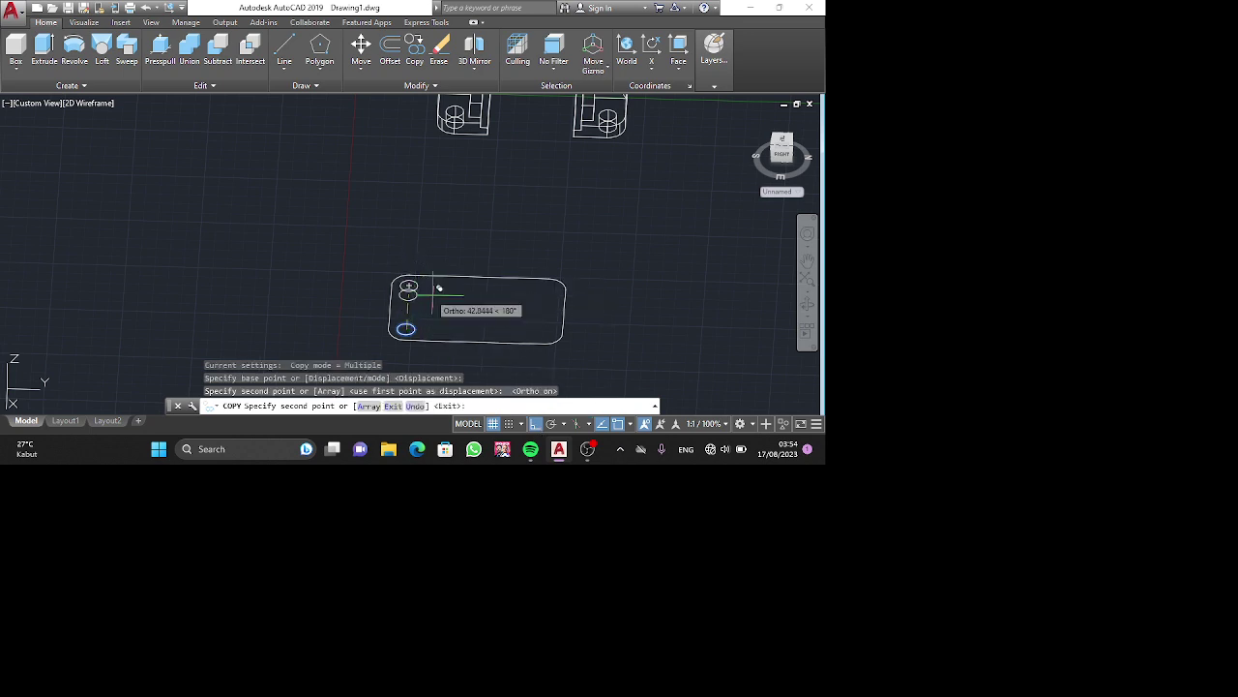
{"action": "left_click", "coordinate": [545, 332]}
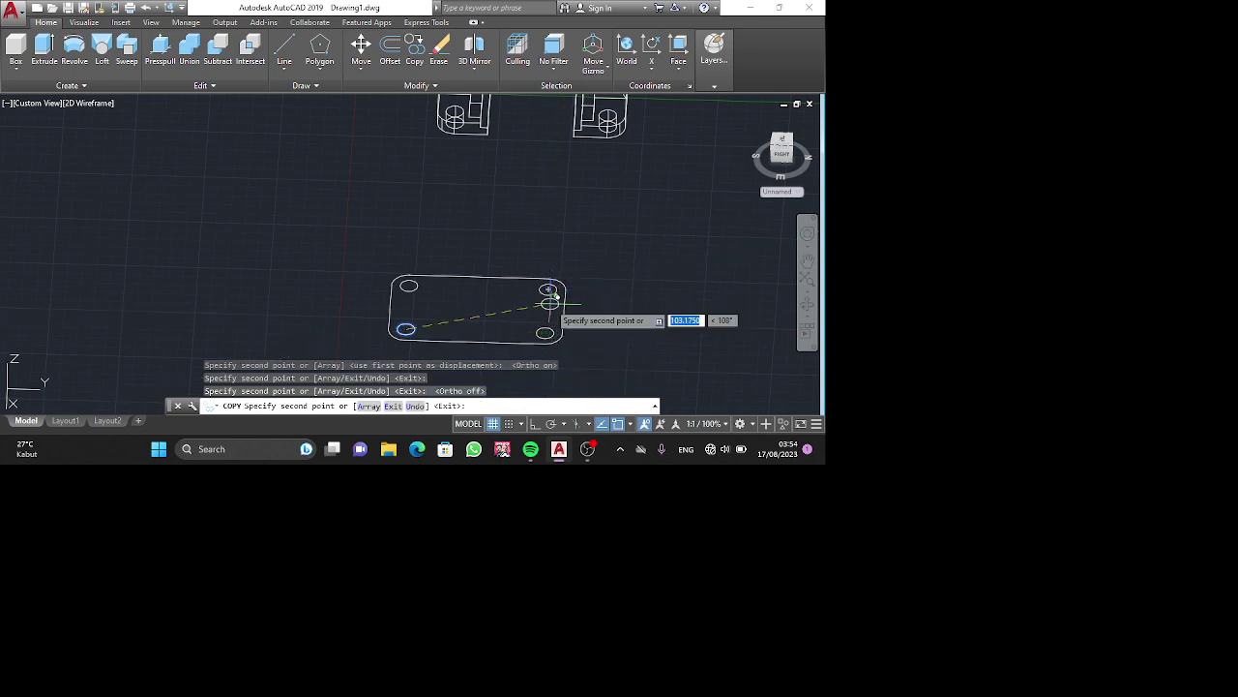
{"action": "key", "text": "Escape"}
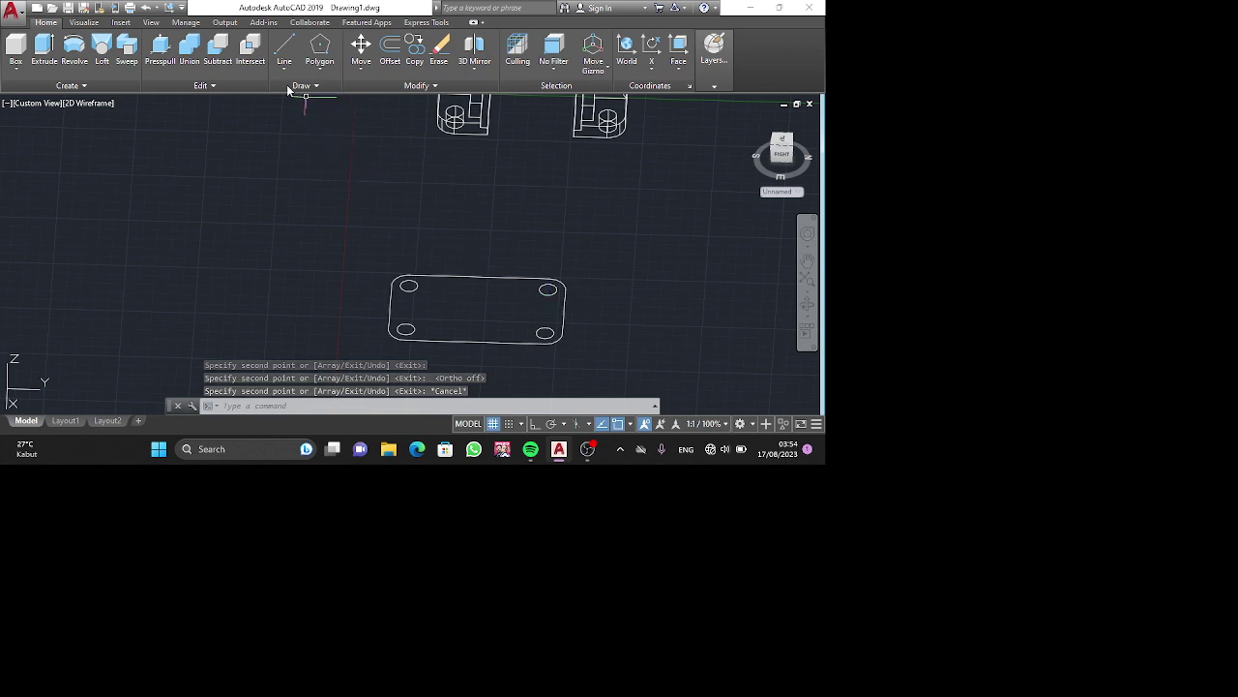
Presspull the plate area around the four circles to a height of 10, leaving the circles as holes.
{"action": "left_click", "coordinate": [160, 47]}
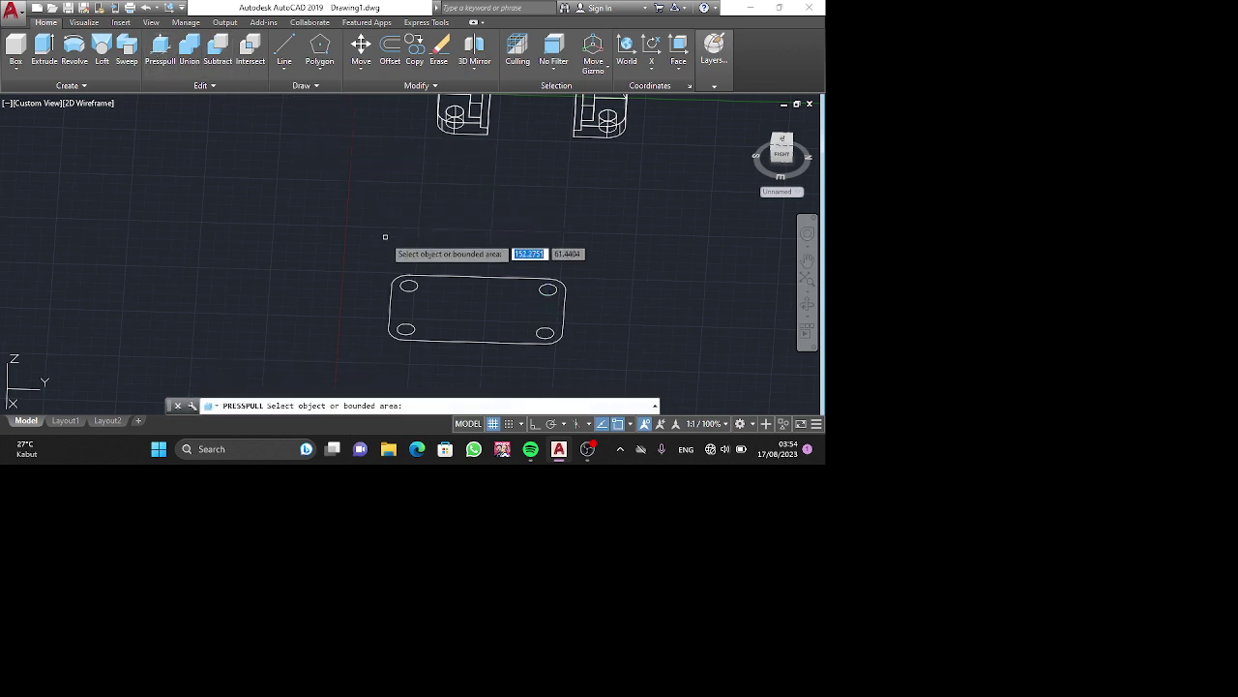
{"action": "left_click", "coordinate": [453, 308]}
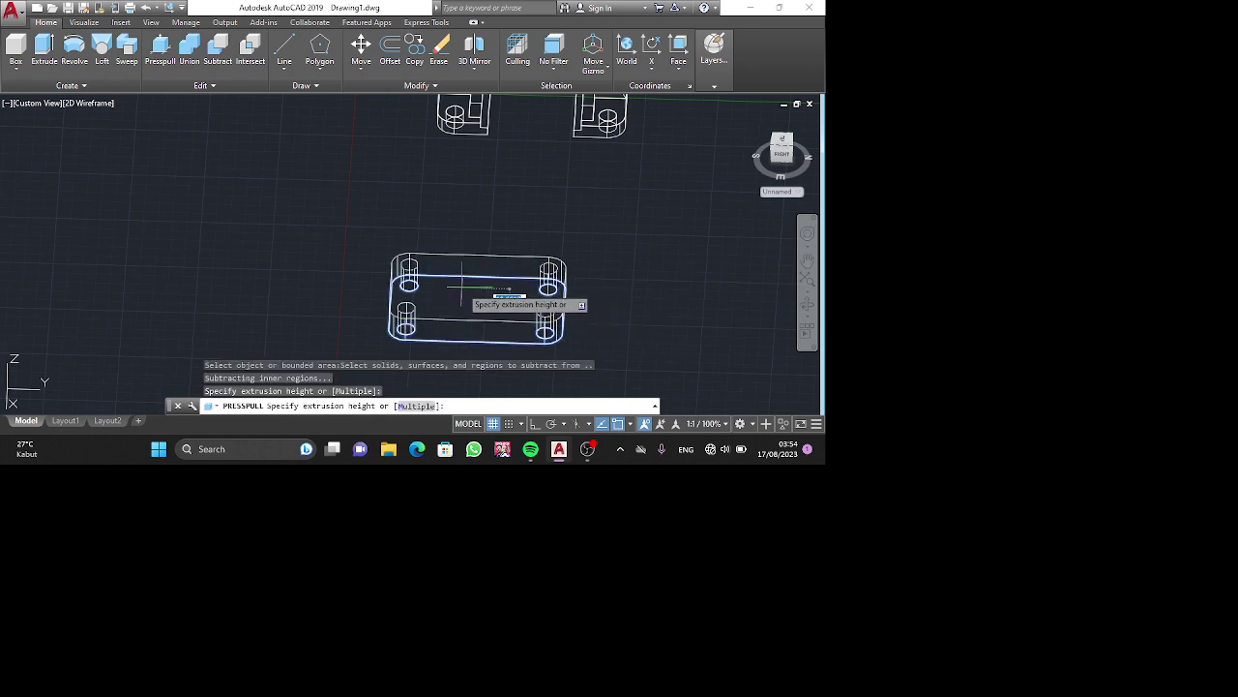
{"action": "middle_click_drag", "start_coordinate": [462, 279], "coordinate": [487, 258], "text": "shift"}
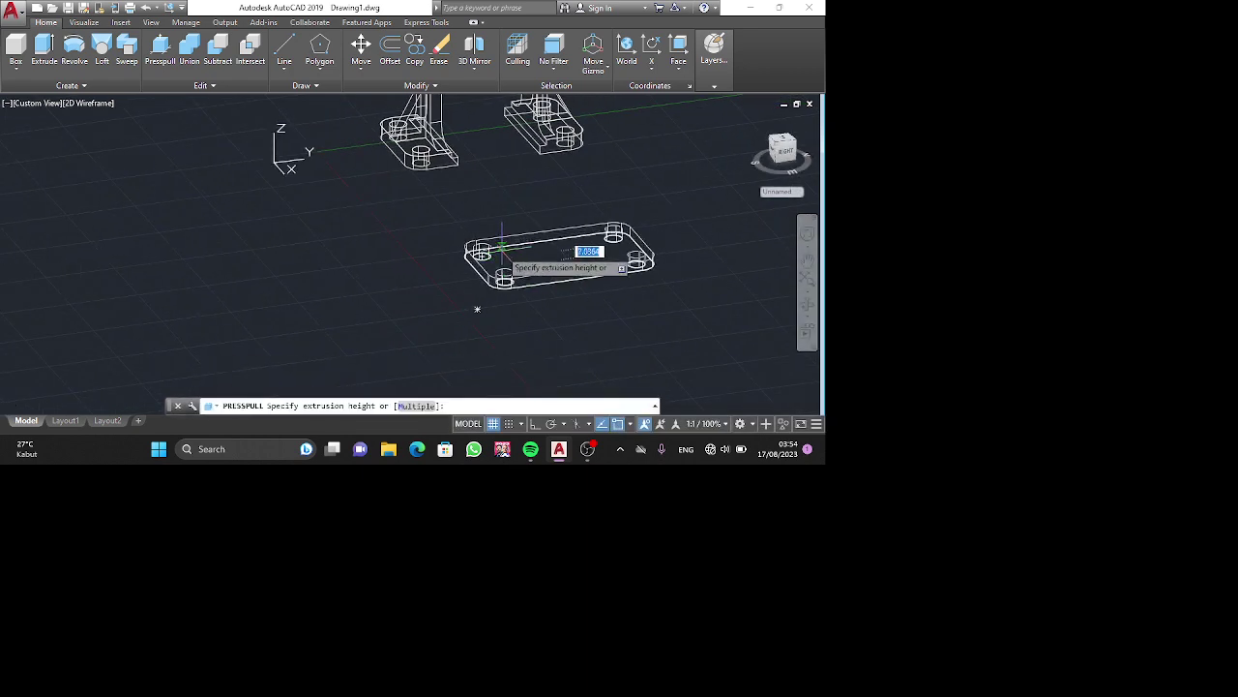
{"action": "key", "text": "Return"}
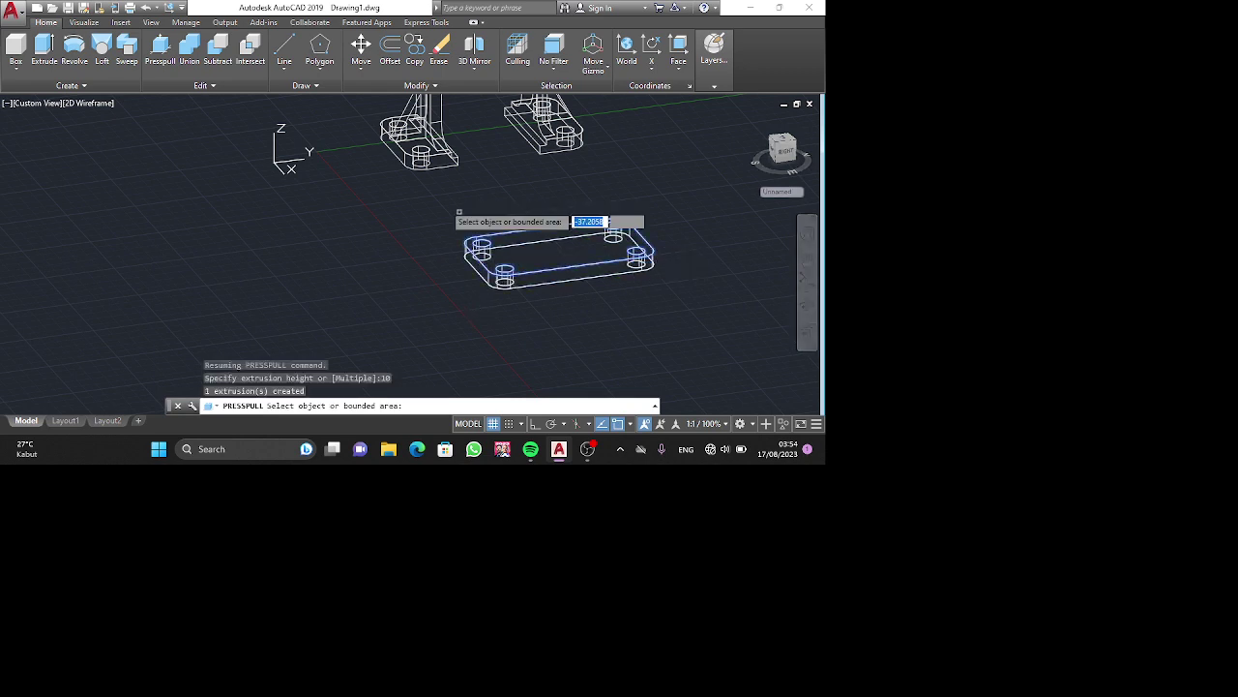
Draw connected lines on the plate's top from the front long edge's midpoint: 25 toward low Y, straight across, 50 toward high Y, and back across.
{"action": "left_click", "coordinate": [285, 47]}
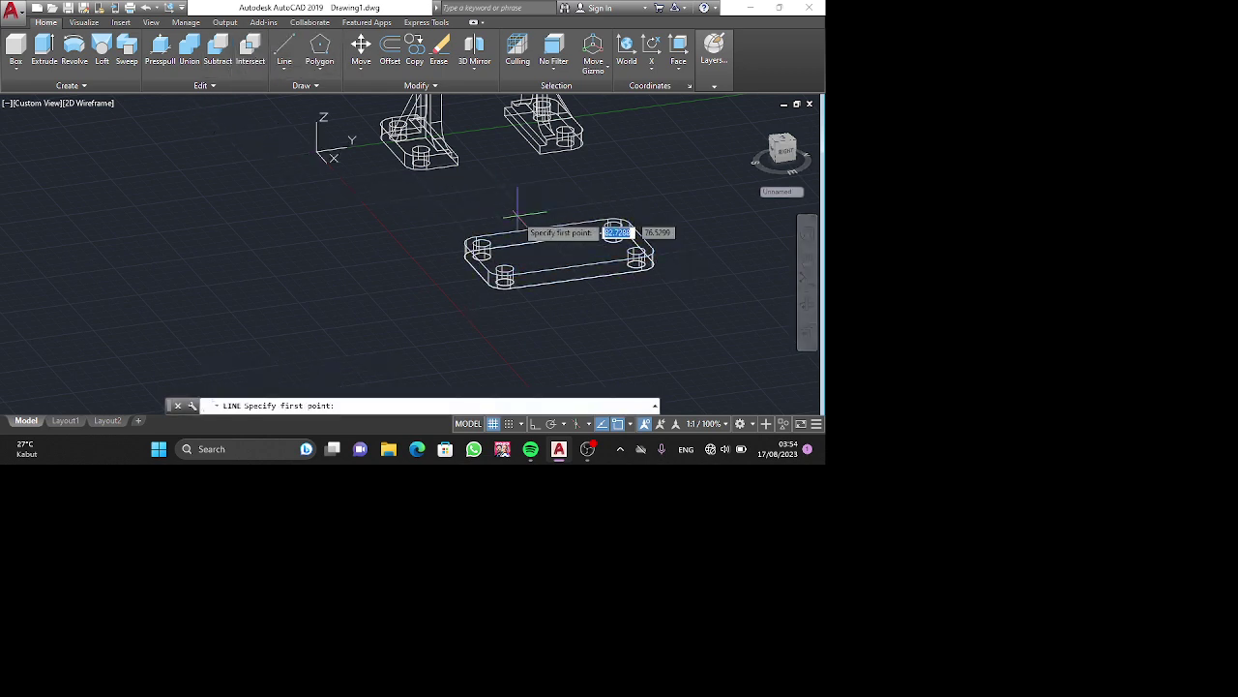
{"action": "left_click", "coordinate": [592, 261]}
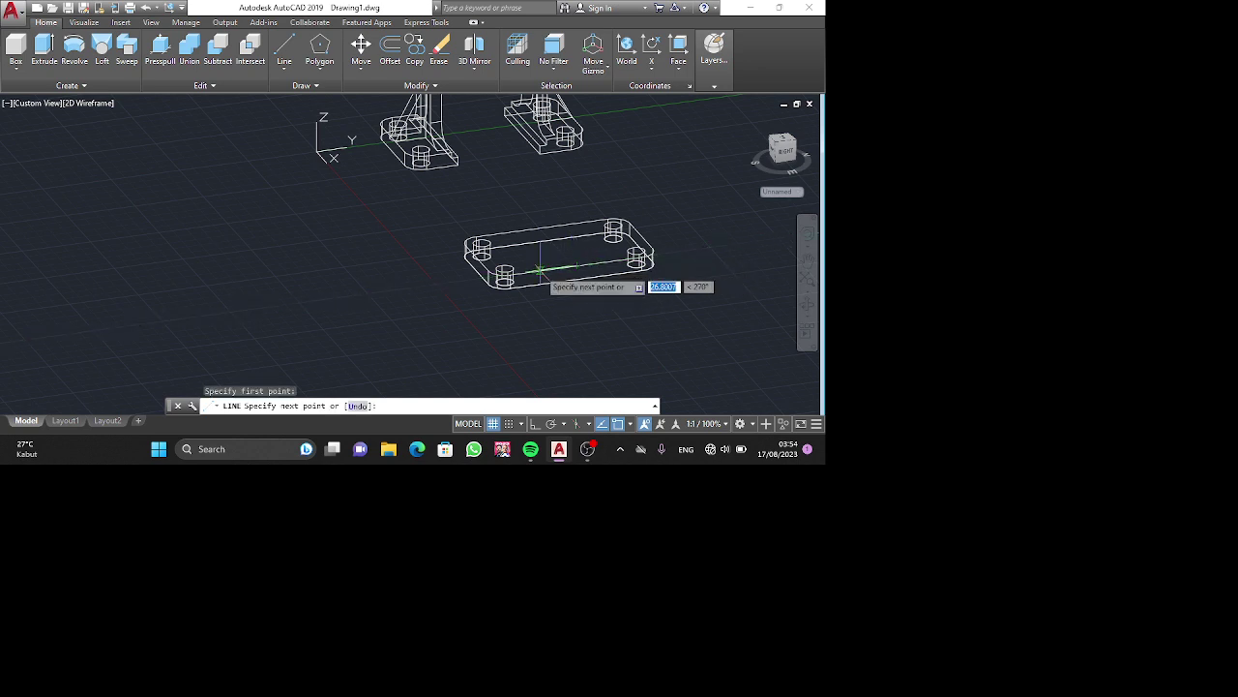
{"action": "key", "text": "Return"}
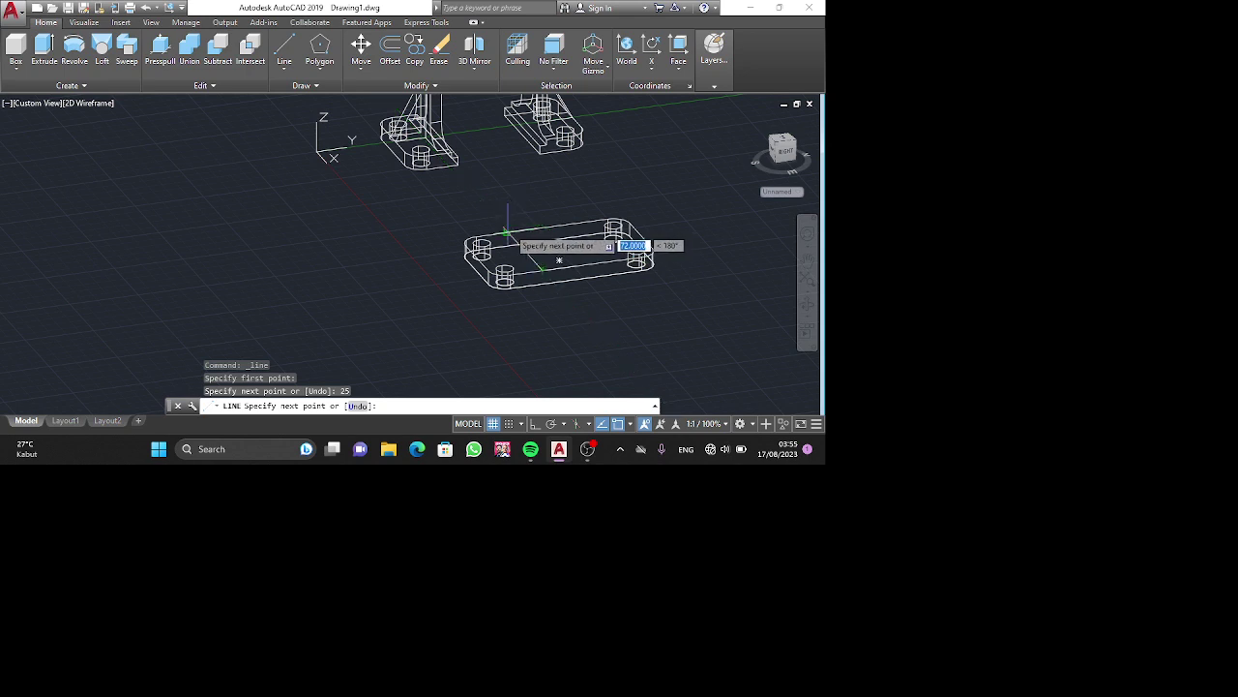
{"action": "left_click", "coordinate": [507, 233]}
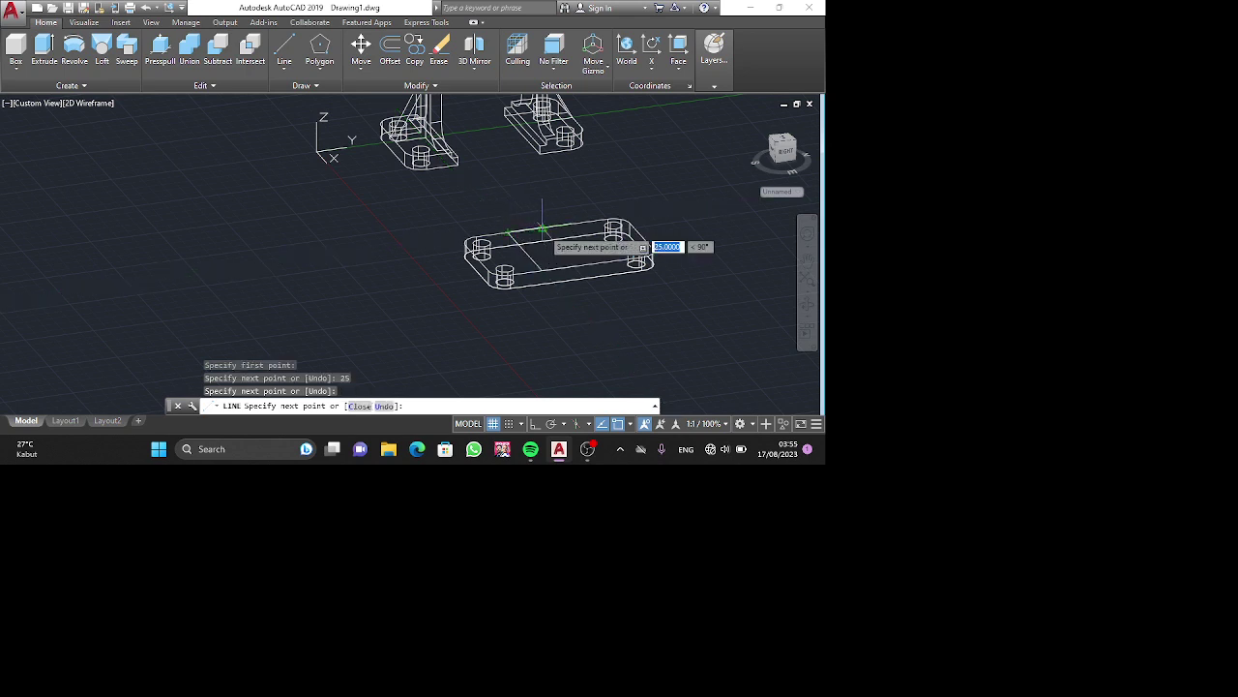
{"action": "type", "text": "50"}
{"action": "key", "text": "Return"}
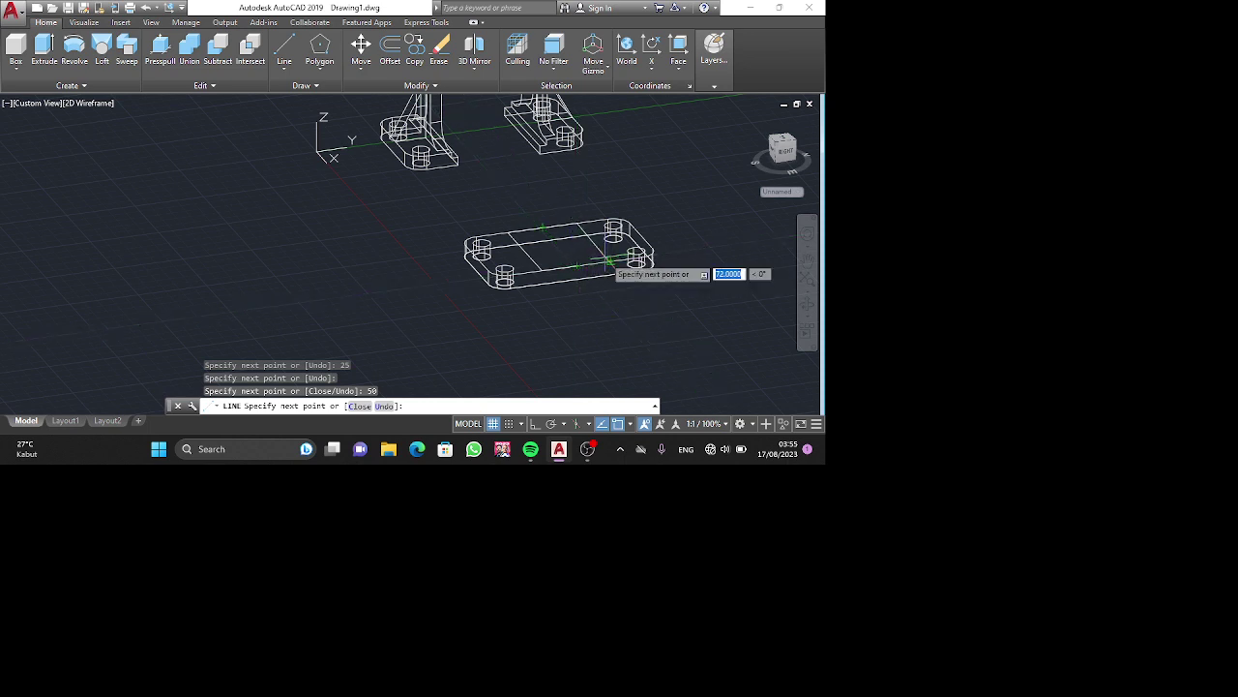
{"action": "left_click", "coordinate": [534, 425]}
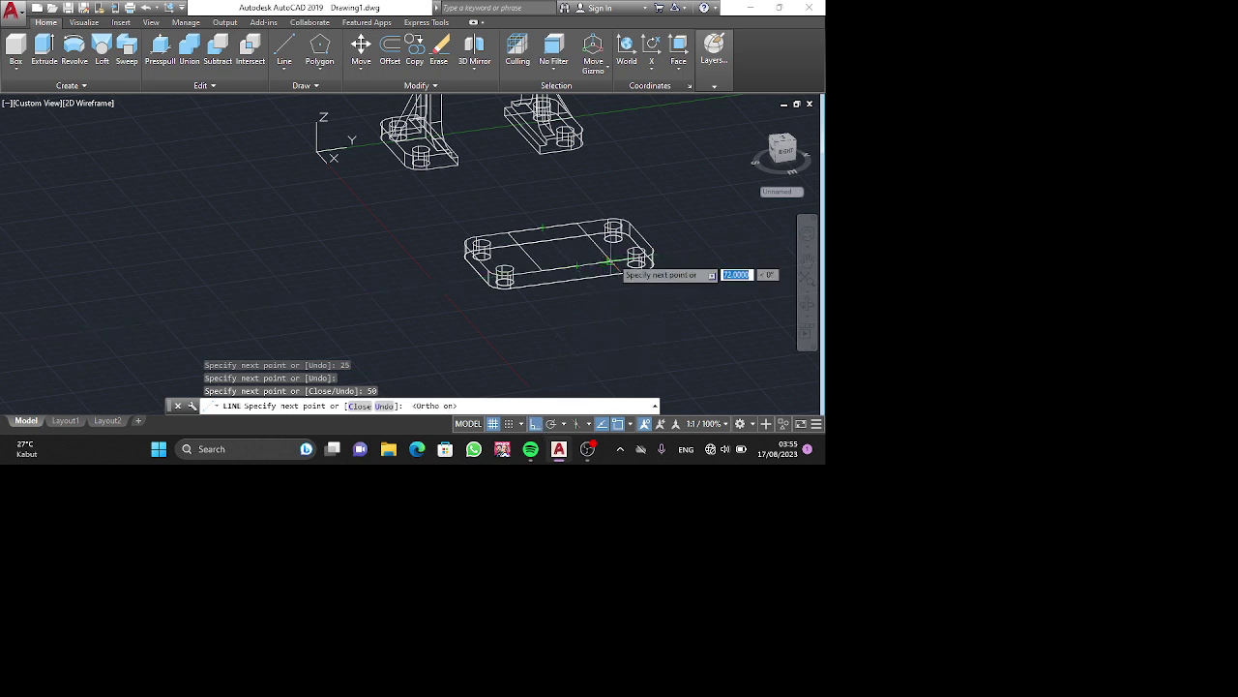
{"action": "key", "text": "Escape"}
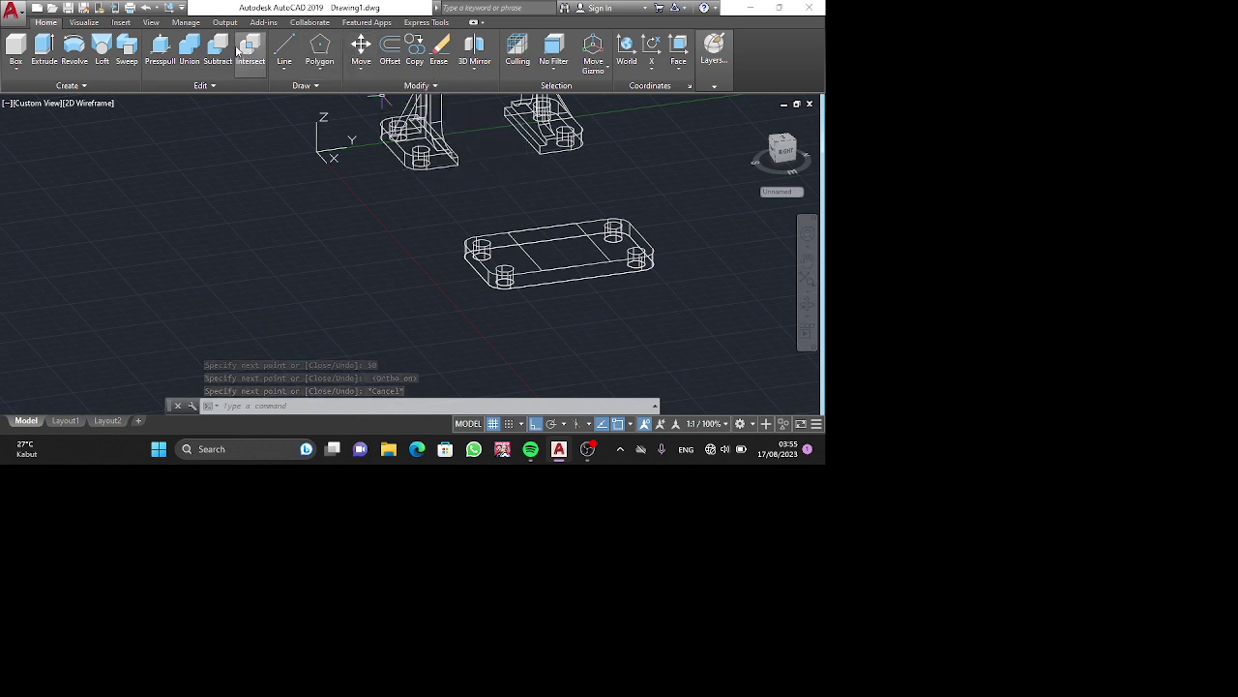
Presspull the 50-wide central rectangle 3 above the plate's top face and the matching area 3 below its underside.
{"action": "left_click", "coordinate": [161, 49]}
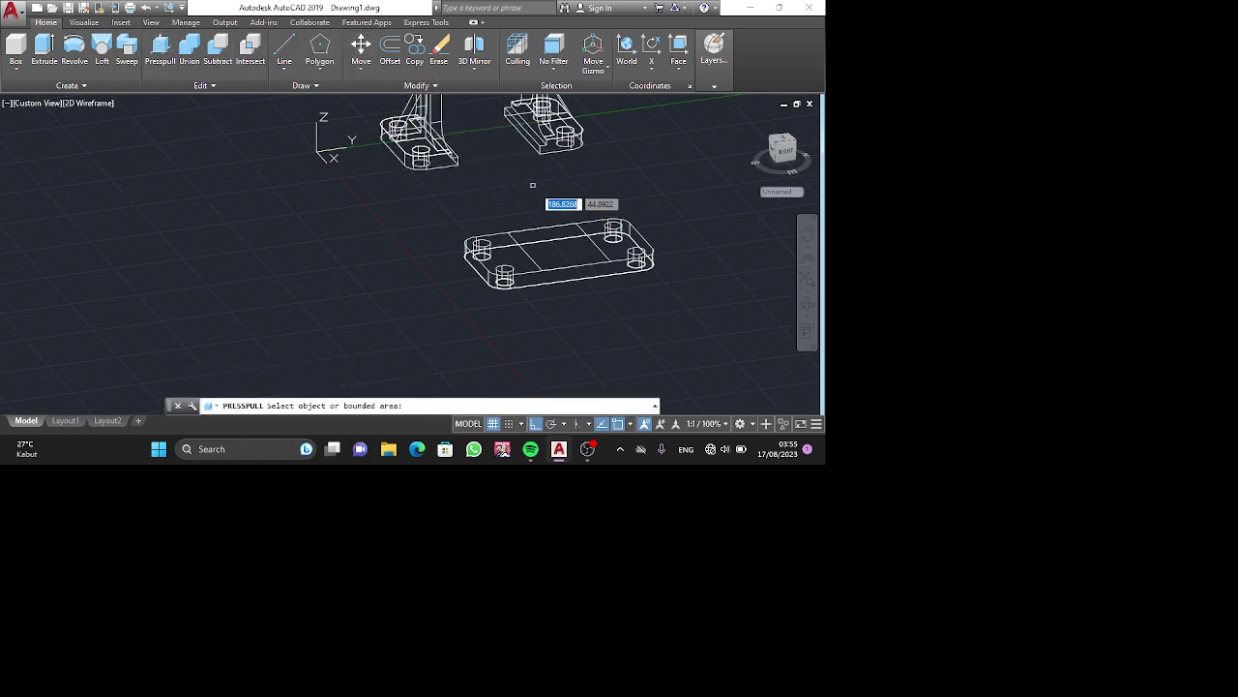
{"action": "left_click", "coordinate": [556, 254]}
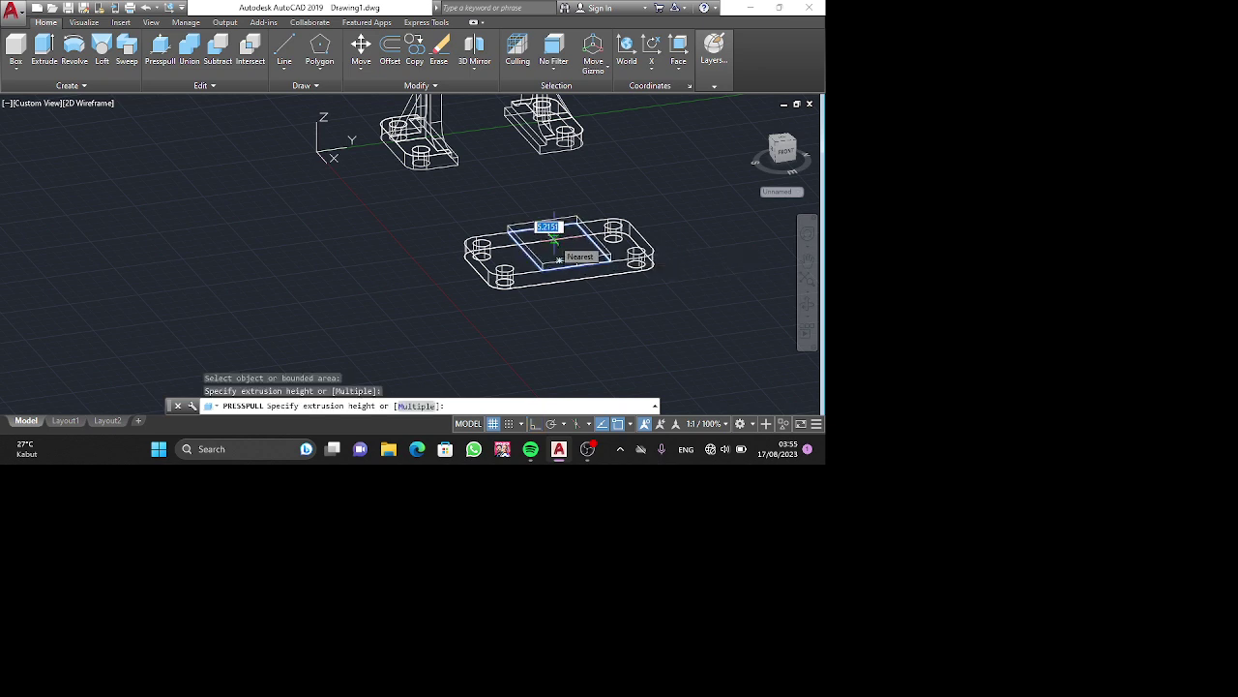
{"action": "type", "text": "3"}
{"action": "key", "text": "Return"}
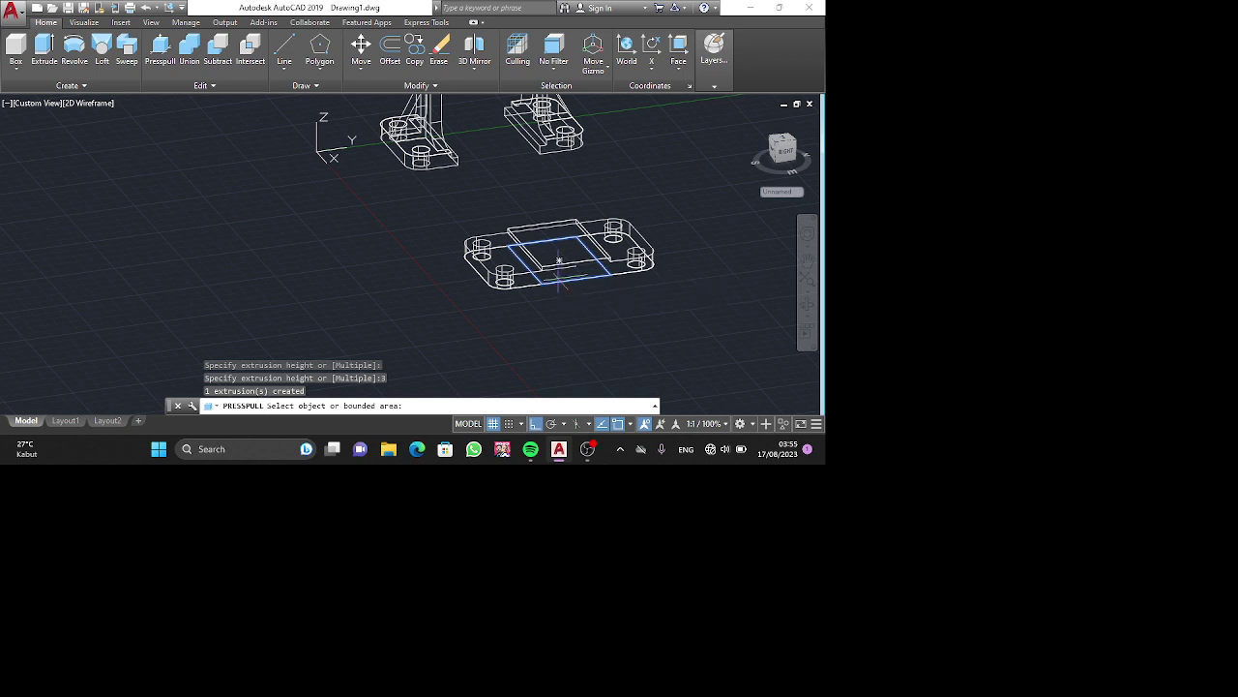
{"action": "left_click", "coordinate": [556, 258]}
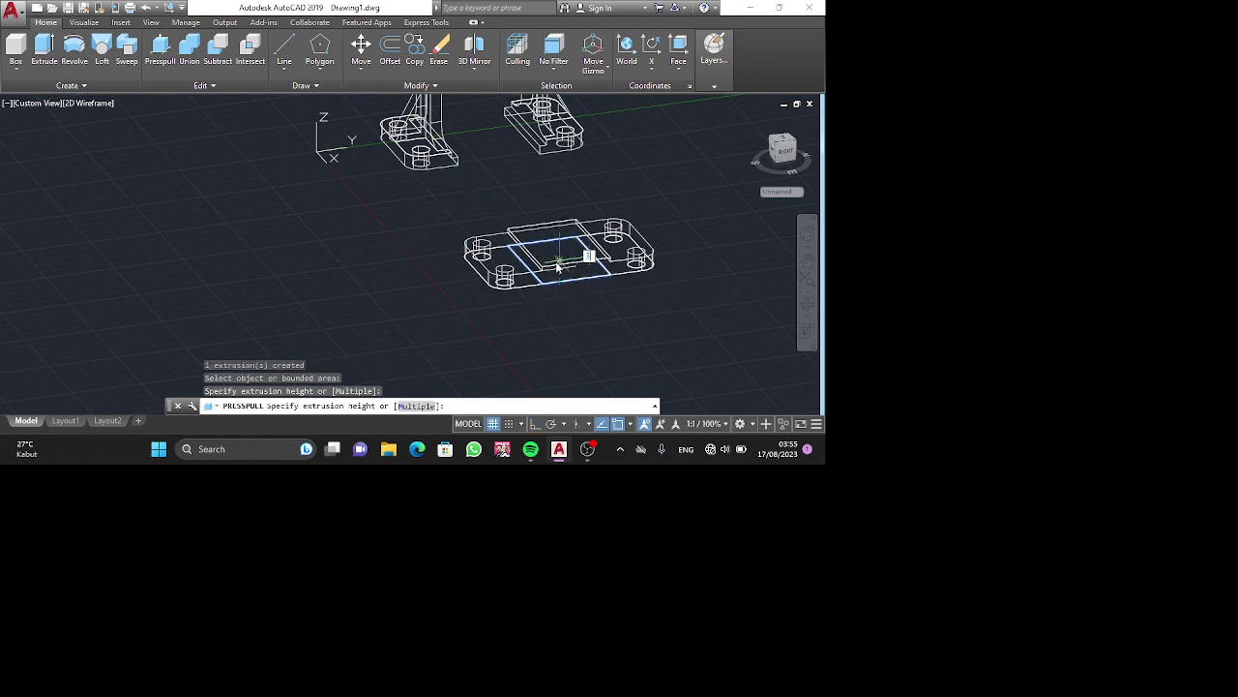
{"action": "type", "text": "3"}
{"action": "key", "text": "Return"}
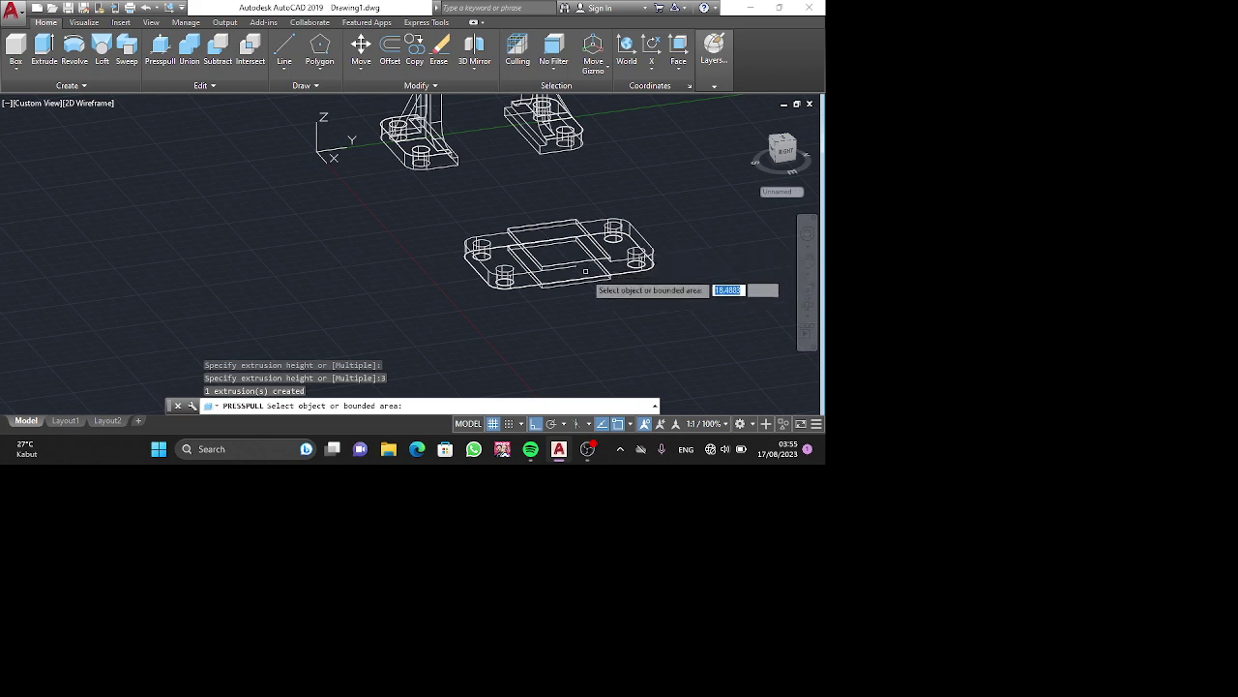
{"action": "middle_click_drag", "start_coordinate": [608, 273], "coordinate": [573, 293], "text": "shift"}
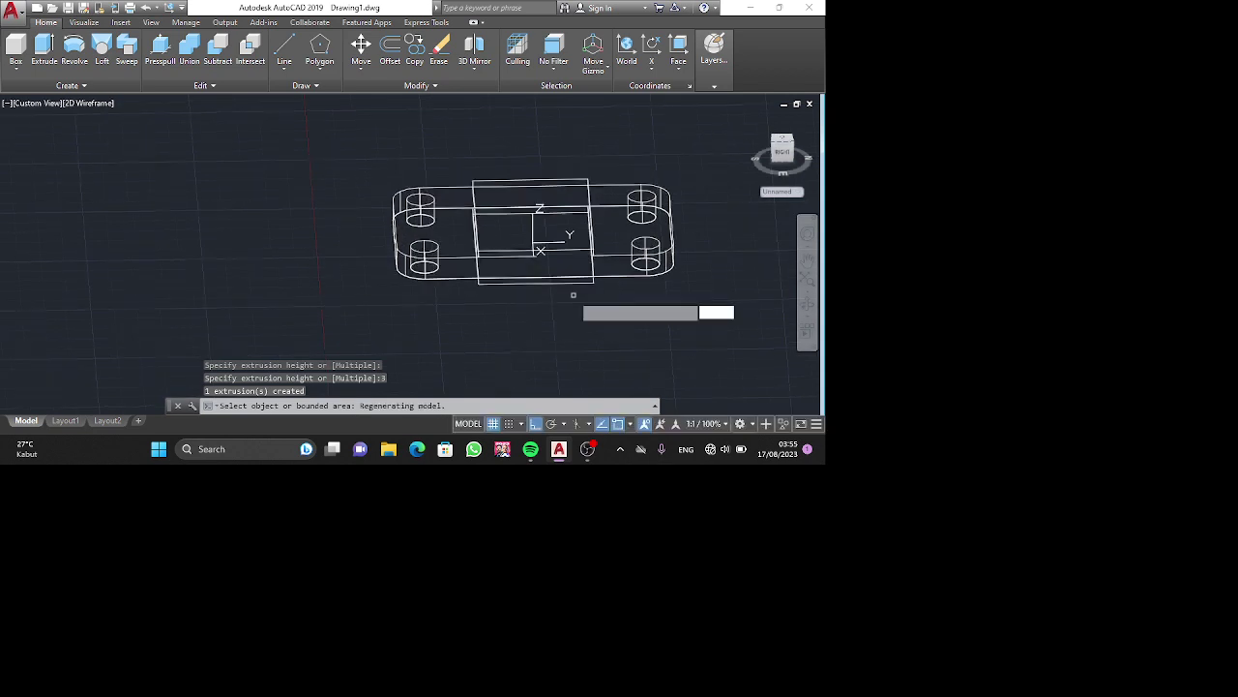
{"action": "left_click", "coordinate": [217, 46]}
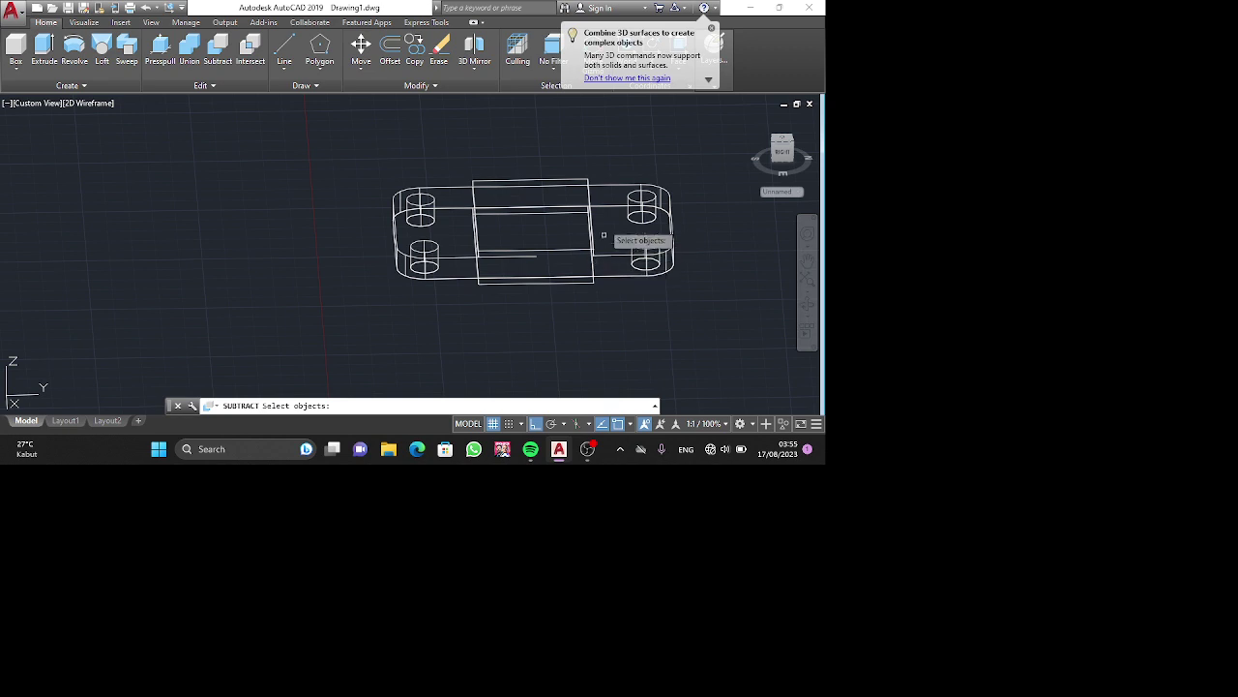
{"action": "left_click", "coordinate": [578, 284]}
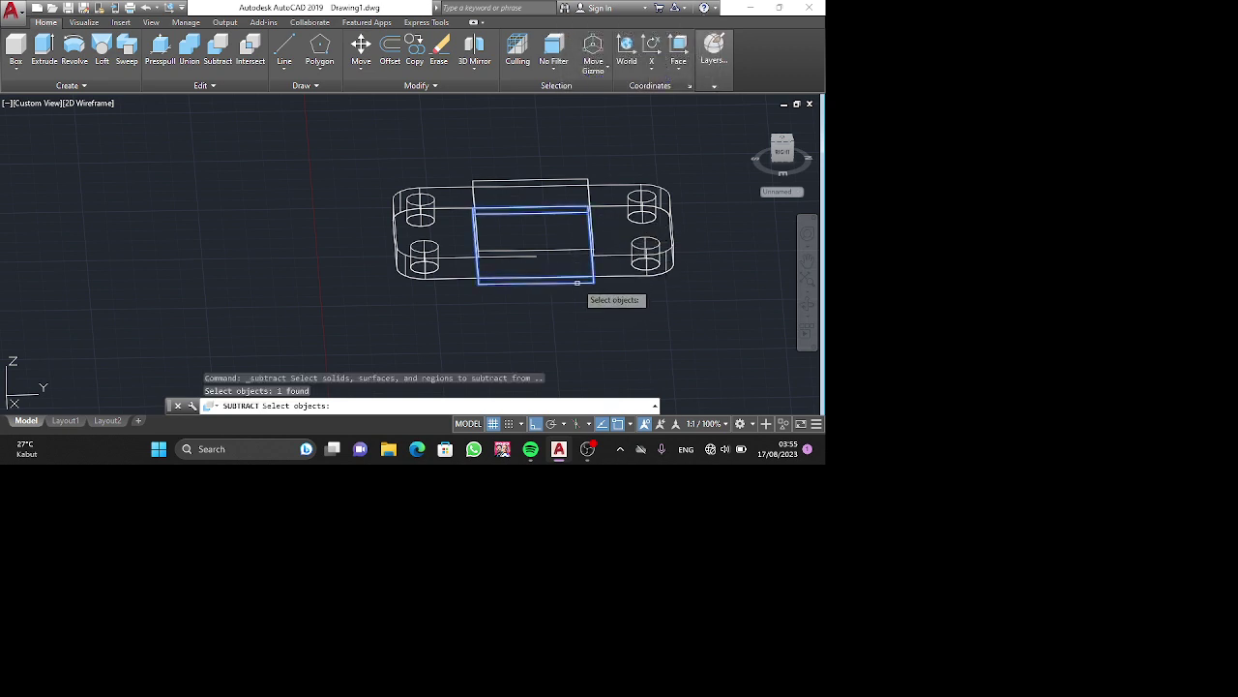
{"action": "key", "text": "Return"}
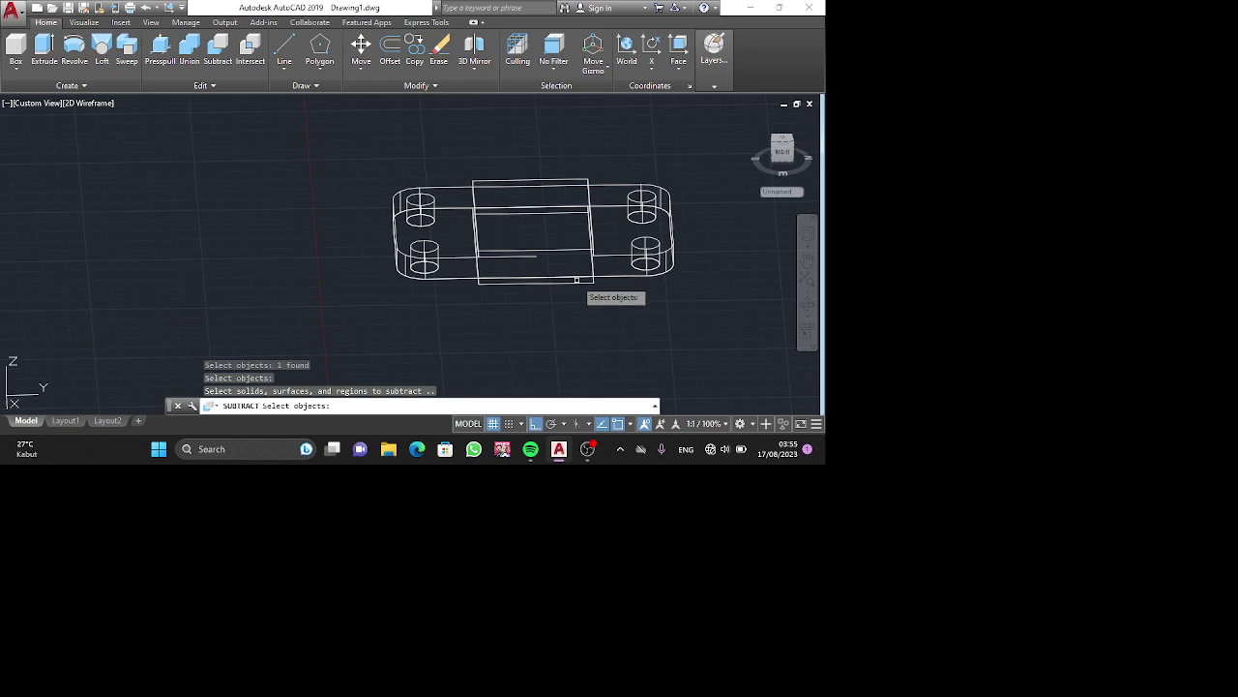
{"action": "left_click", "coordinate": [576, 281]}
{"action": "key", "text": "Return"}
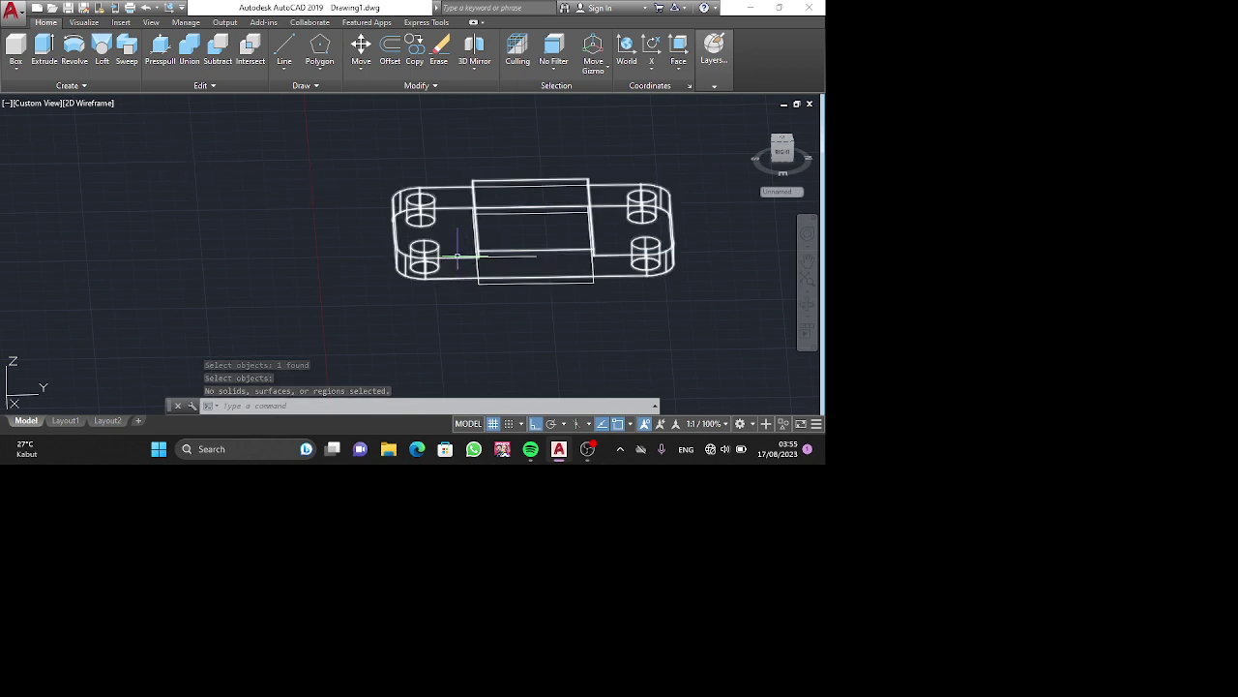
Subtract the 3-high block at the underside from the plate and show the model in the Conceptual visual style.
{"action": "left_click", "coordinate": [218, 50]}
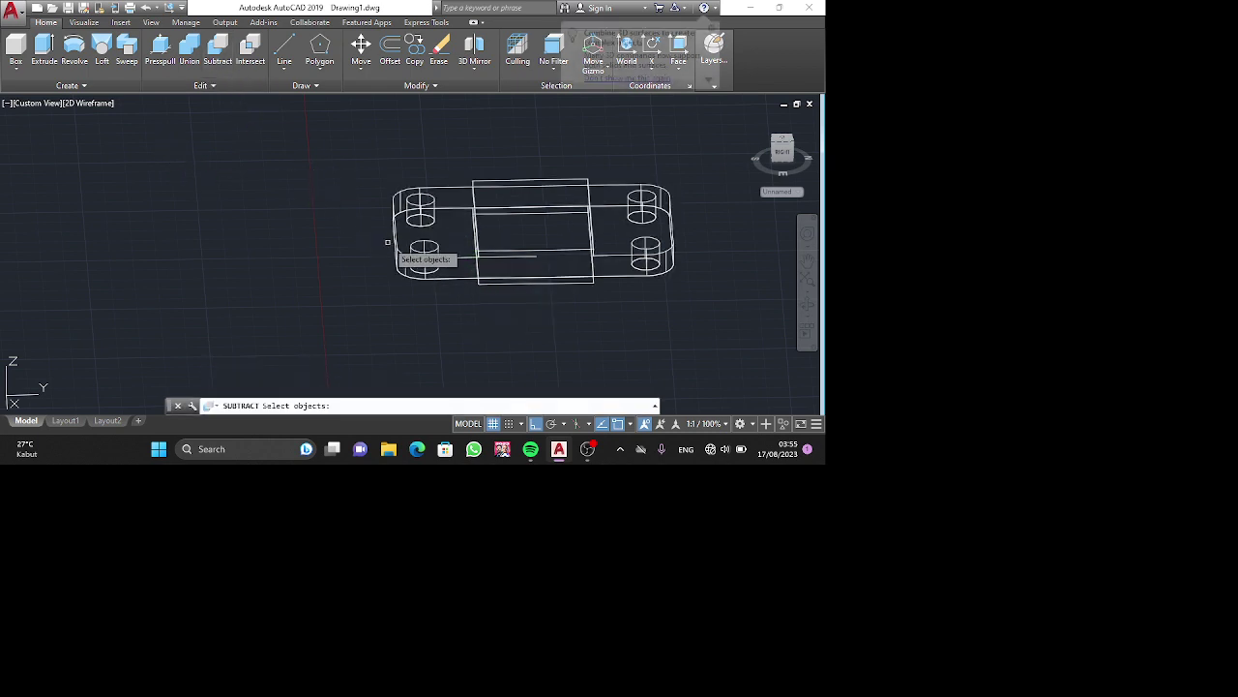
{"action": "left_click", "coordinate": [445, 269]}
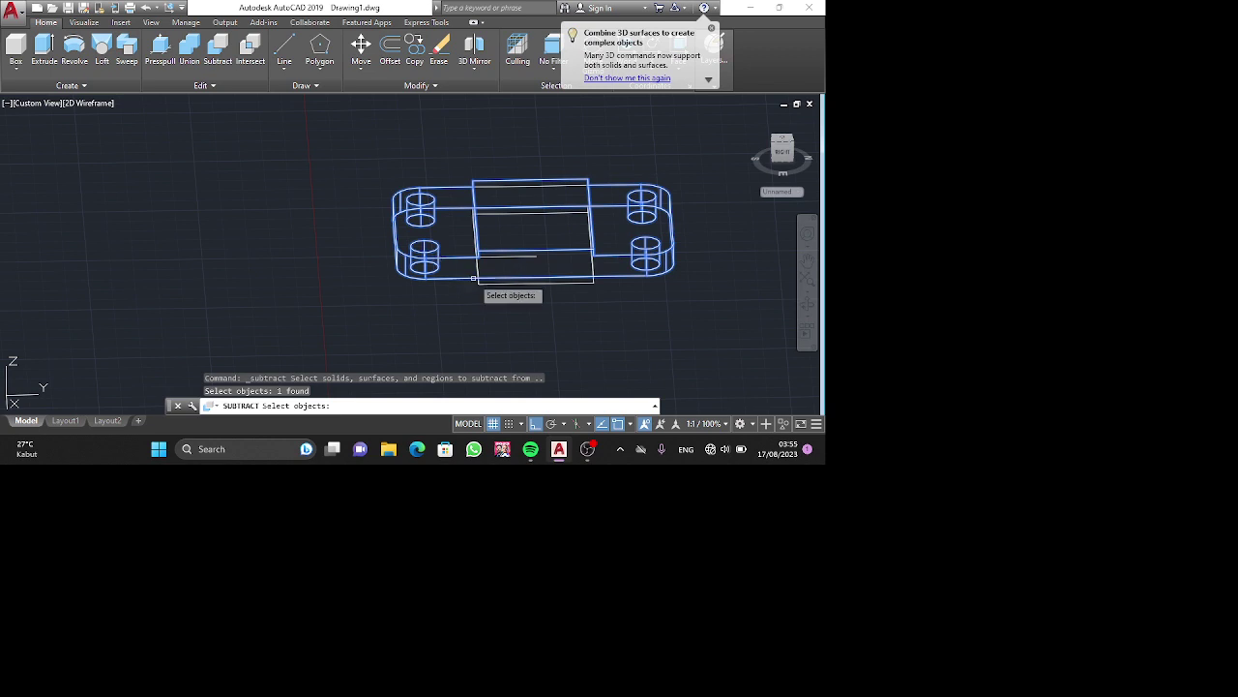
{"action": "key", "text": "Return"}
{"action": "left_click", "coordinate": [517, 282]}
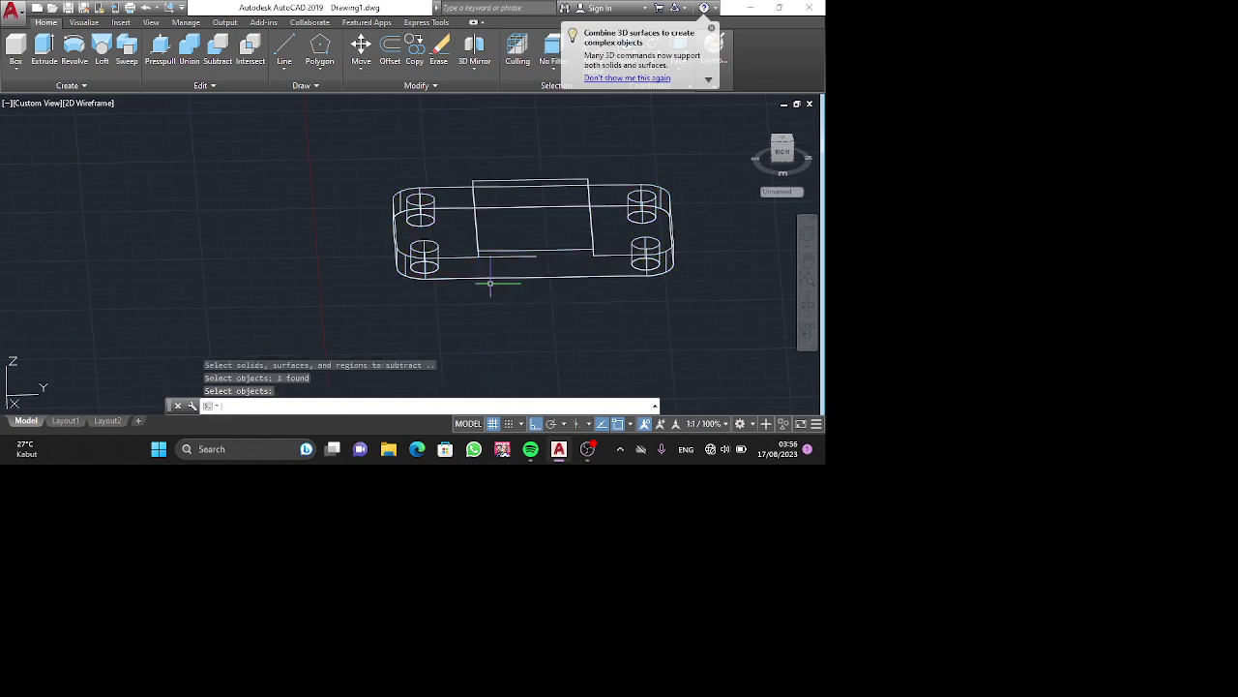
{"action": "key", "text": "Return"}
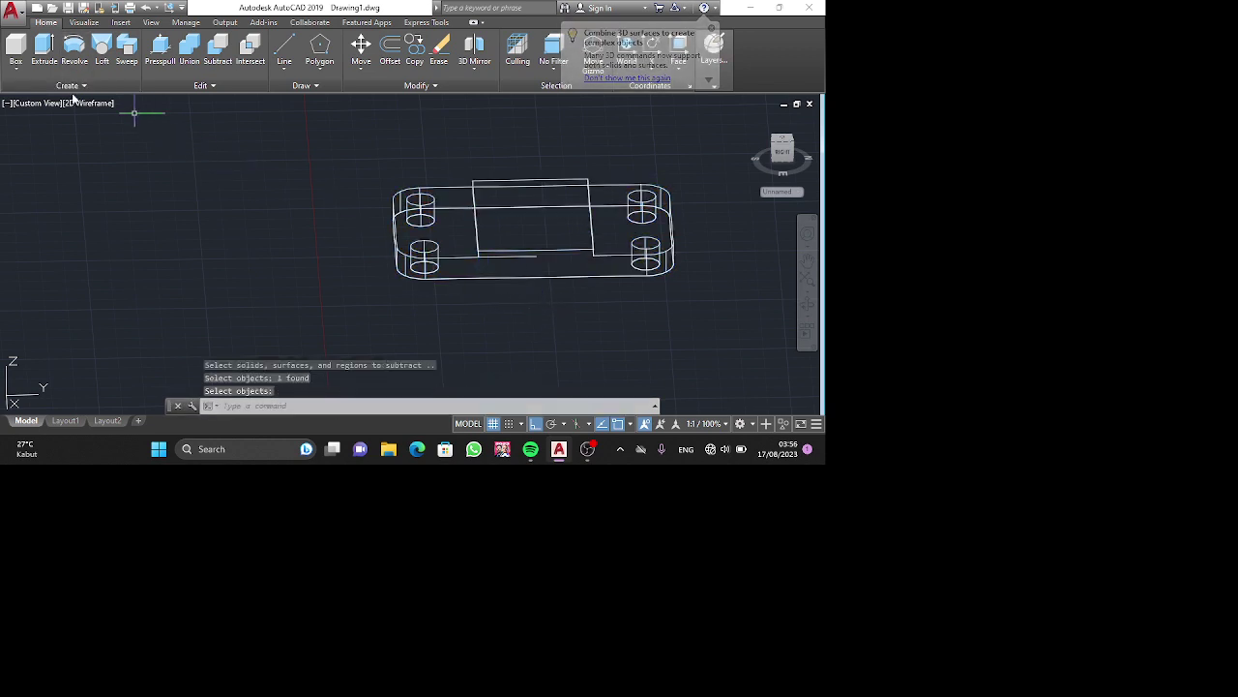
{"action": "left_click", "coordinate": [78, 103]}
{"action": "left_click", "coordinate": [123, 152]}
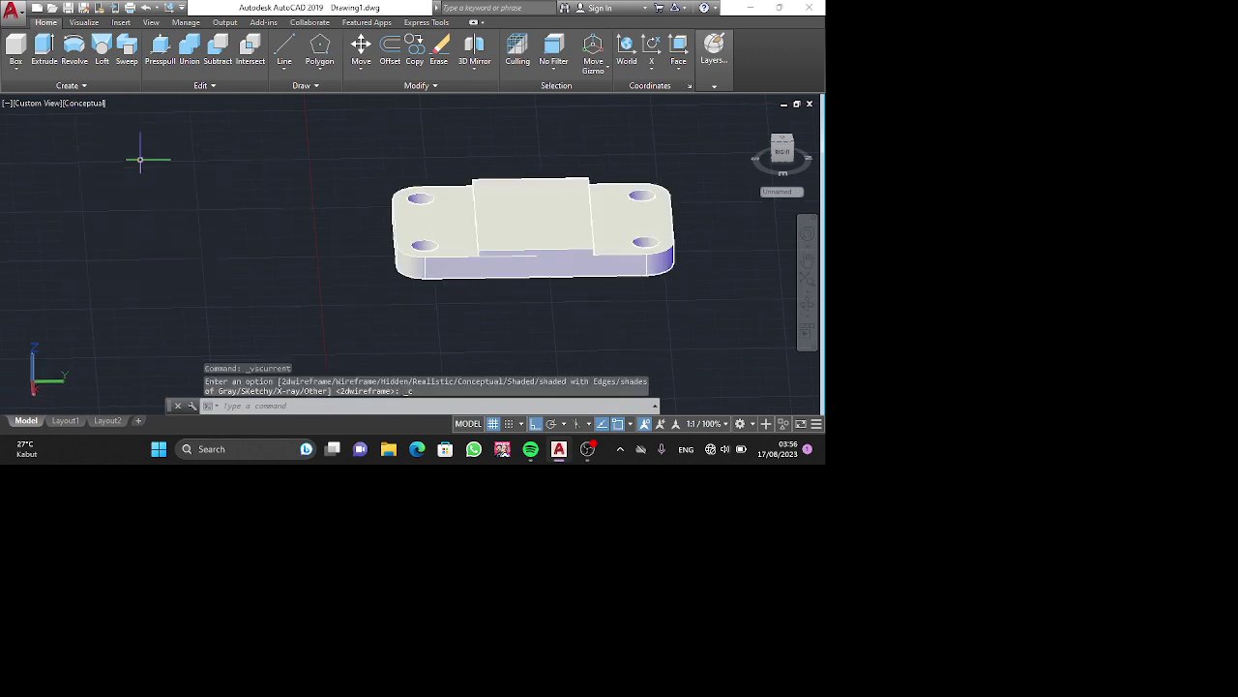
{"action": "middle_click_drag", "start_coordinate": [562, 338], "coordinate": [545, 295], "text": "shift"}
Undo the visual style change and the subtraction of the lower block from the plate.
{"action": "key", "text": "ctrl+z"}
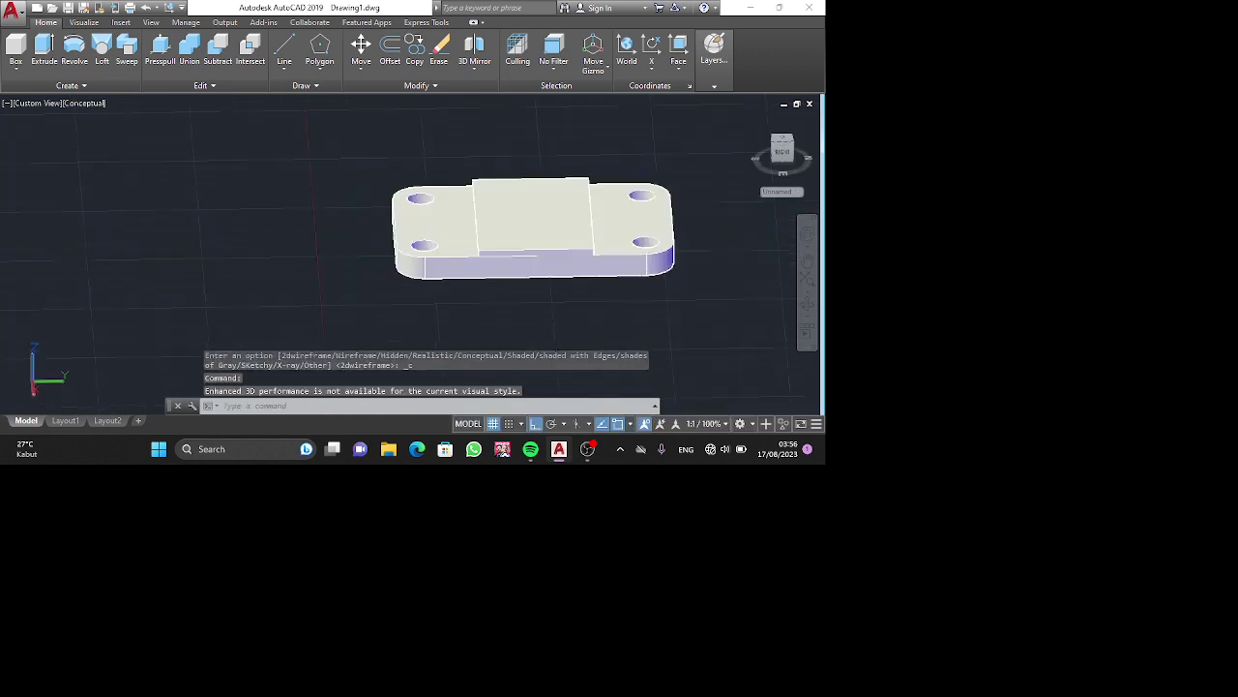
{"action": "key", "text": "ctrl+z"}
{"action": "key", "text": "ctrl+z"}
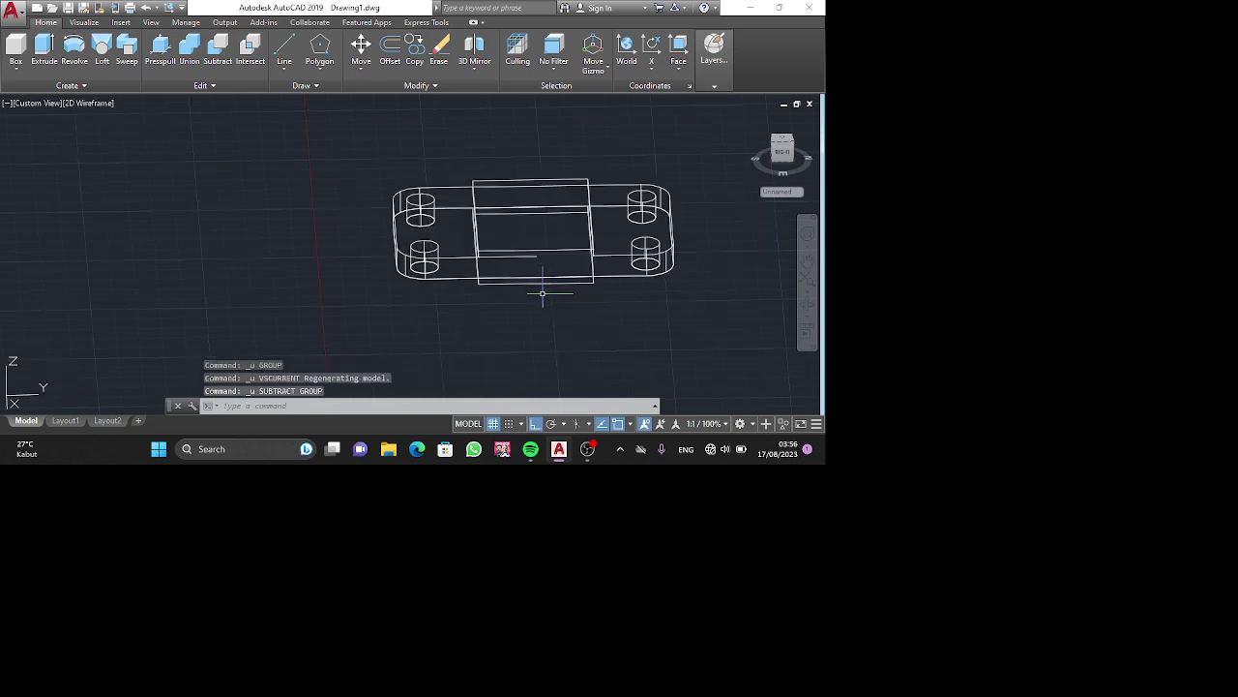
{"action": "key", "text": "ctrl+z"}
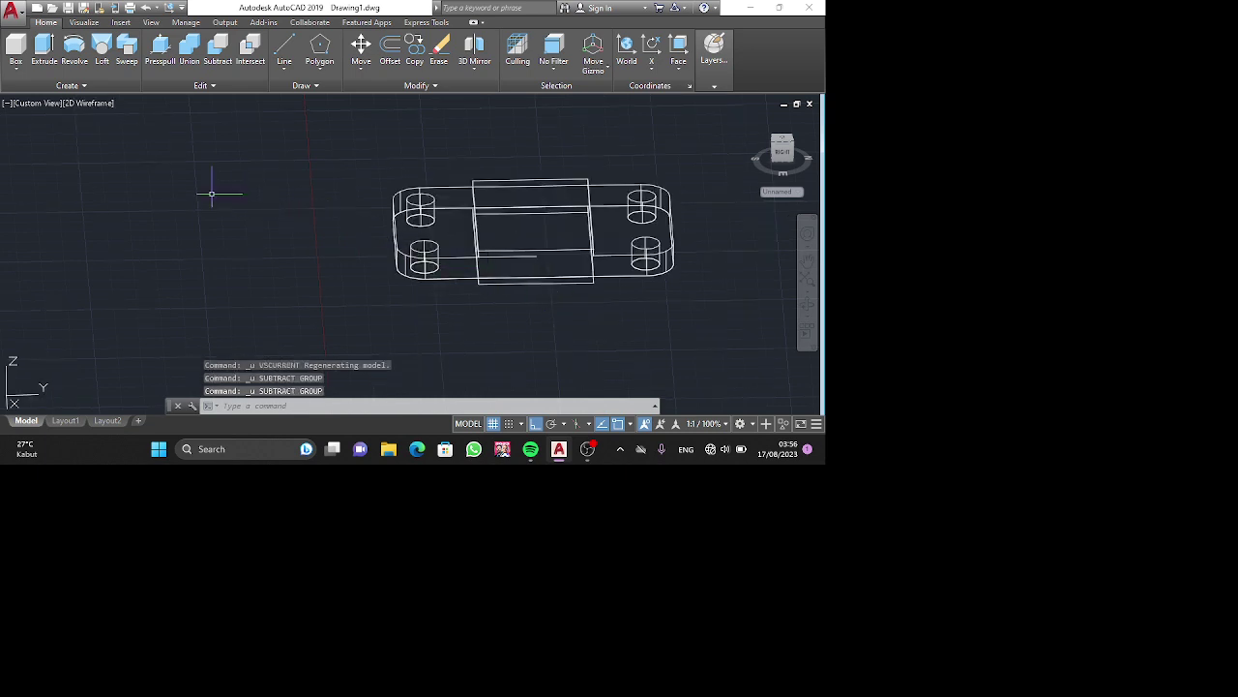
Check the plate in the Conceptual visual style, and undo back to before the central rectangle was presspulled.
{"action": "left_click", "coordinate": [90, 105]}
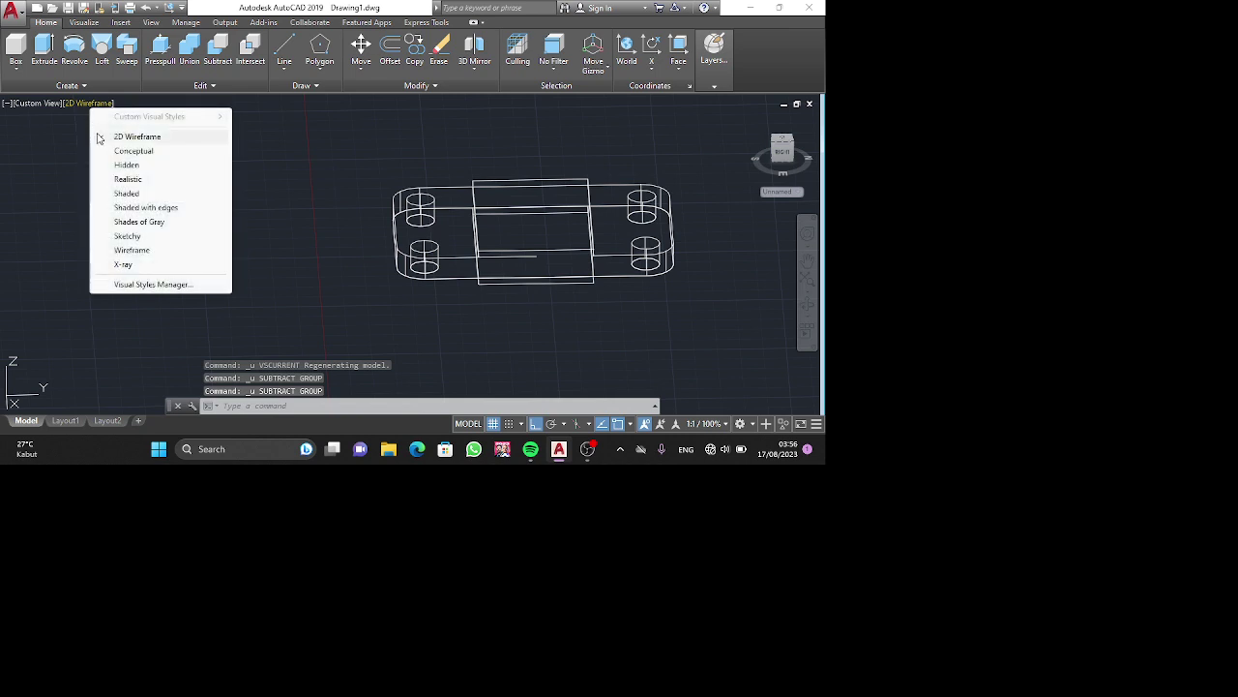
{"action": "left_click", "coordinate": [116, 151]}
{"action": "middle_click_drag", "start_coordinate": [299, 258], "coordinate": [437, 231], "text": "shift"}
{"action": "key", "text": "ctrl+z"}
{"action": "key", "text": "ctrl+z"}
{"action": "key", "text": "ctrl+z"}
{"action": "key", "text": "ctrl+z"}
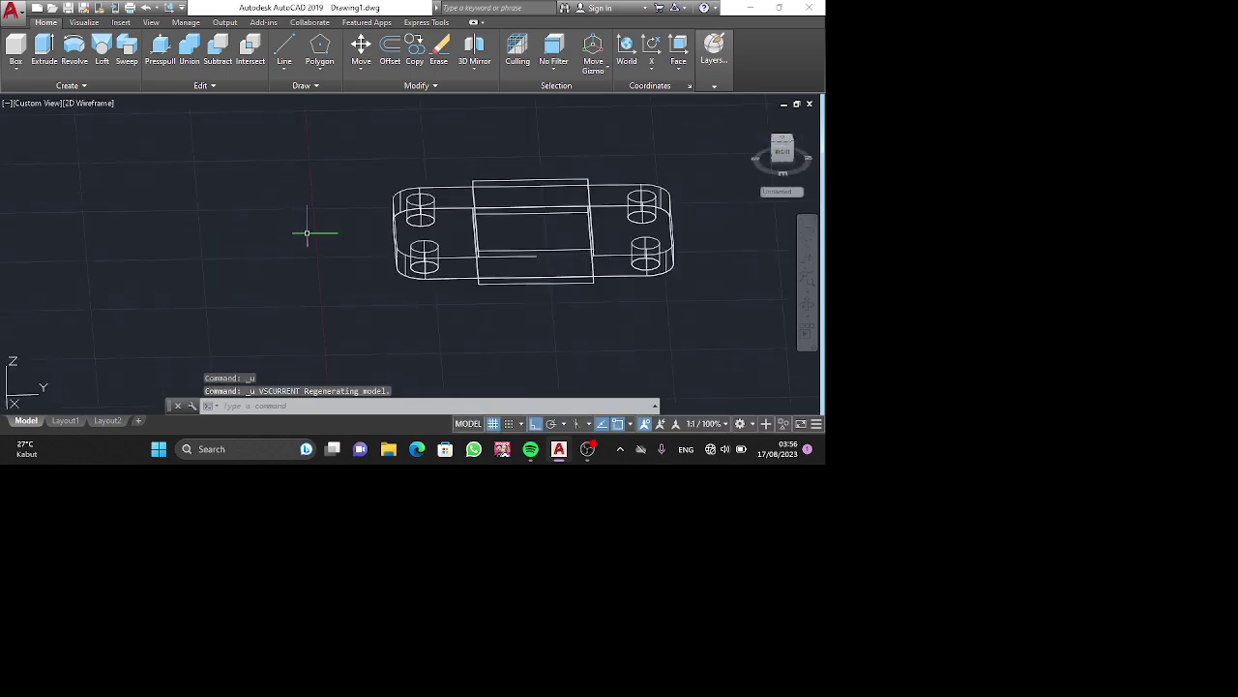
{"action": "key", "text": "ctrl+z"}
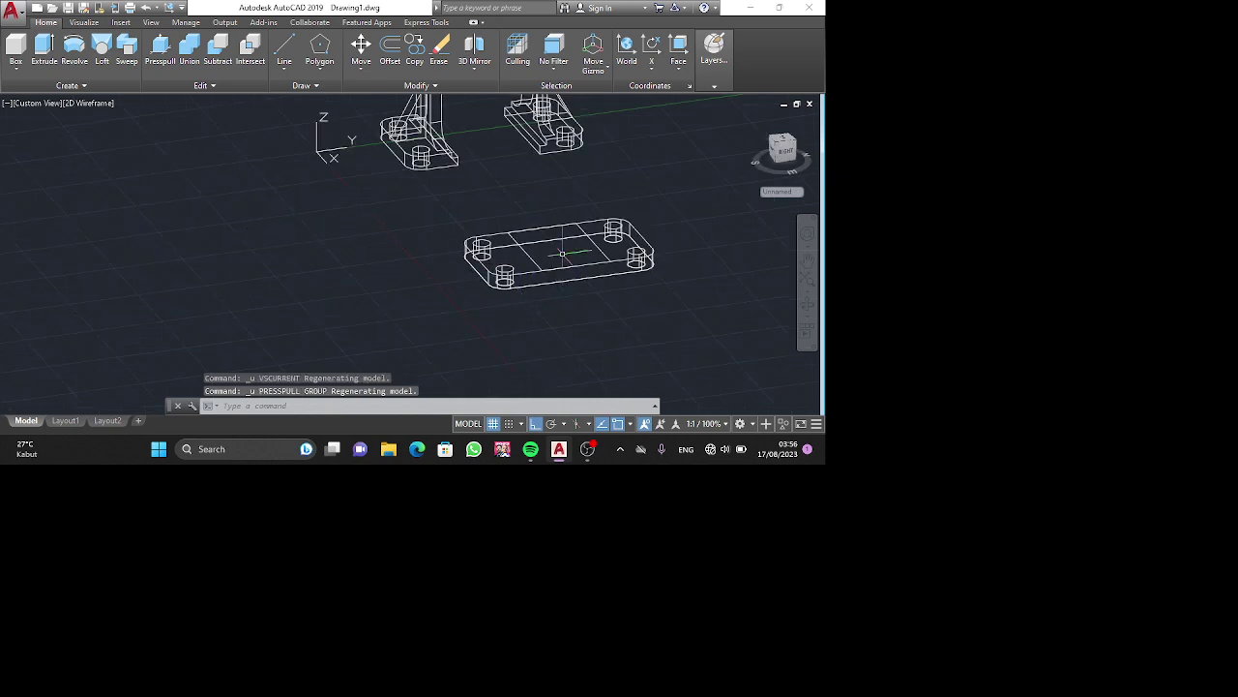
Presspull the central rectangle 3 above the plate's top face and the matching underside area 3 upward into the plate.
{"action": "left_click", "coordinate": [161, 48]}
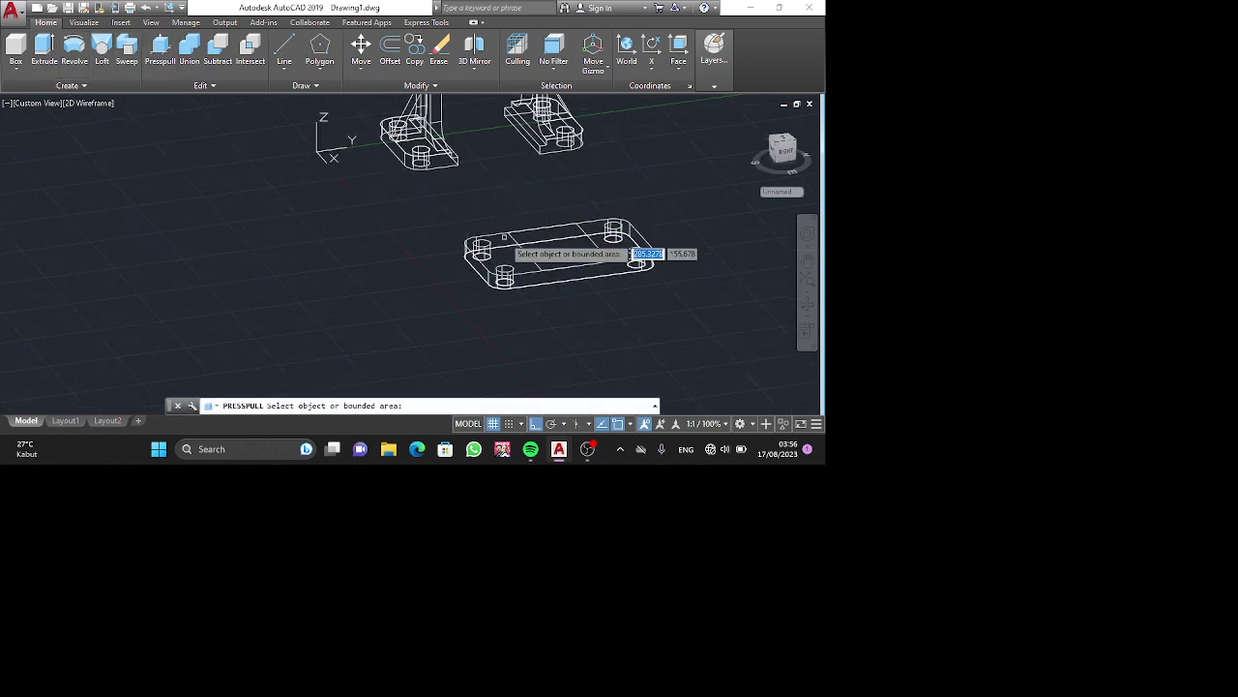
{"action": "left_click", "coordinate": [549, 240]}
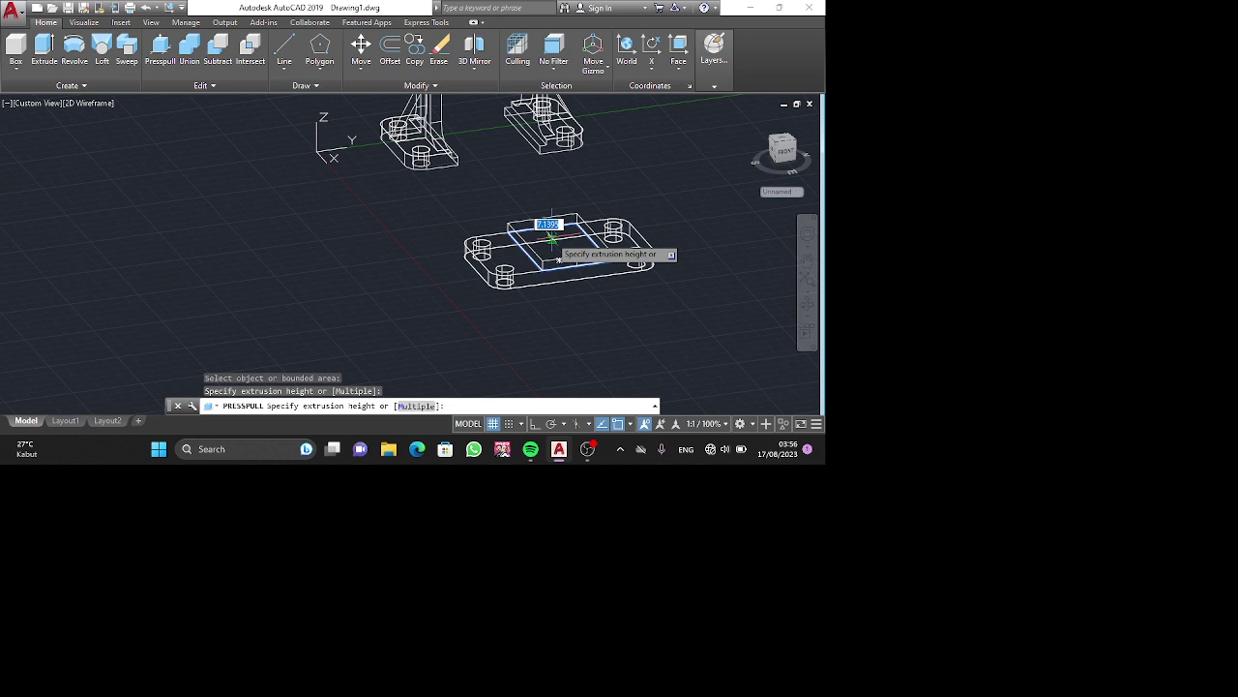
{"action": "type", "text": "3"}
{"action": "key", "text": "Return"}
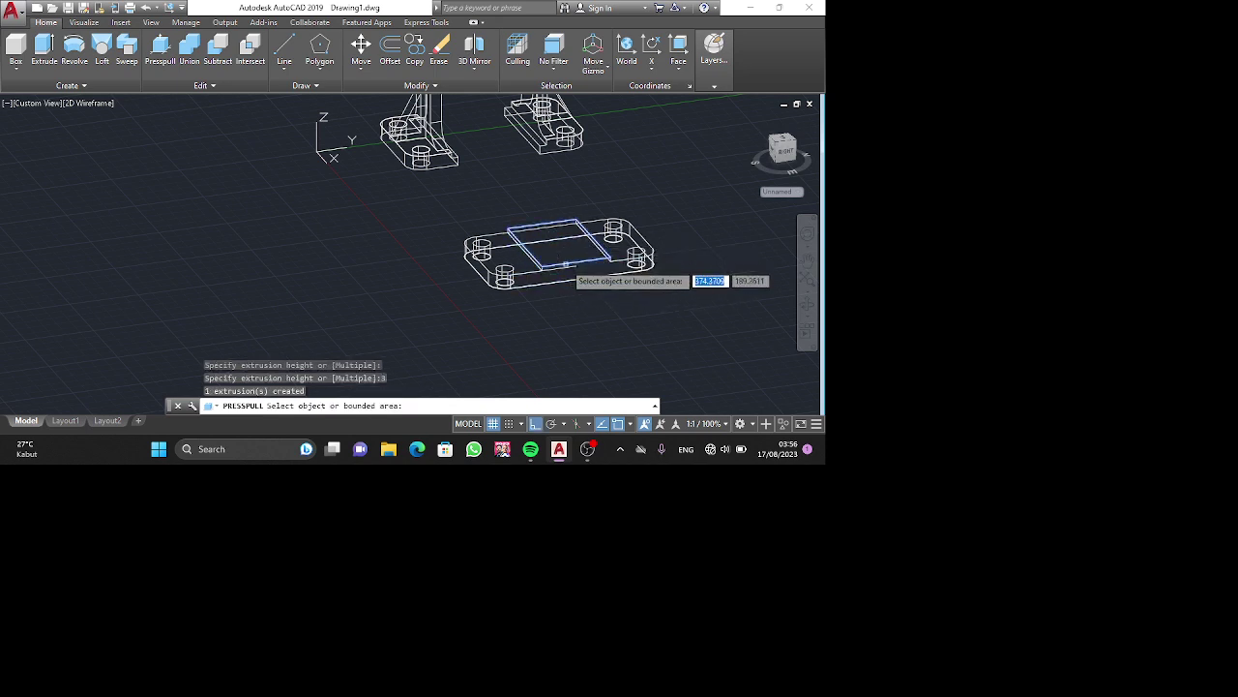
{"action": "left_click", "coordinate": [564, 265]}
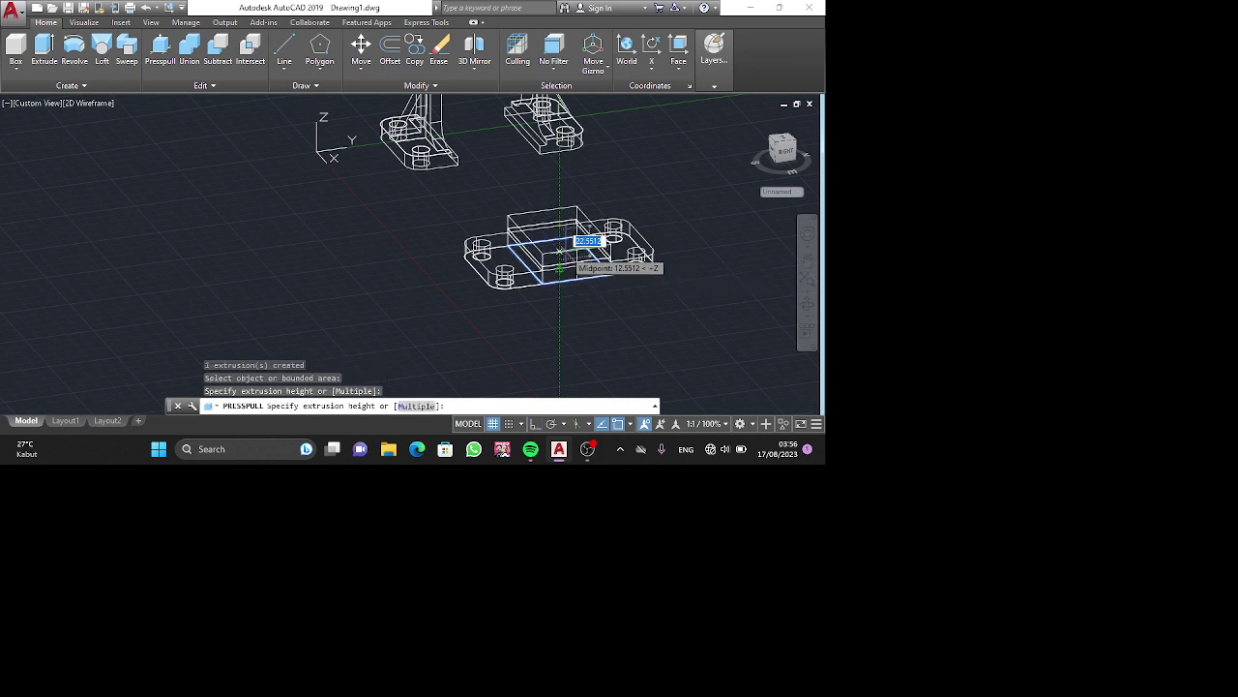
{"action": "type", "text": "3"}
{"action": "key", "text": "Return"}
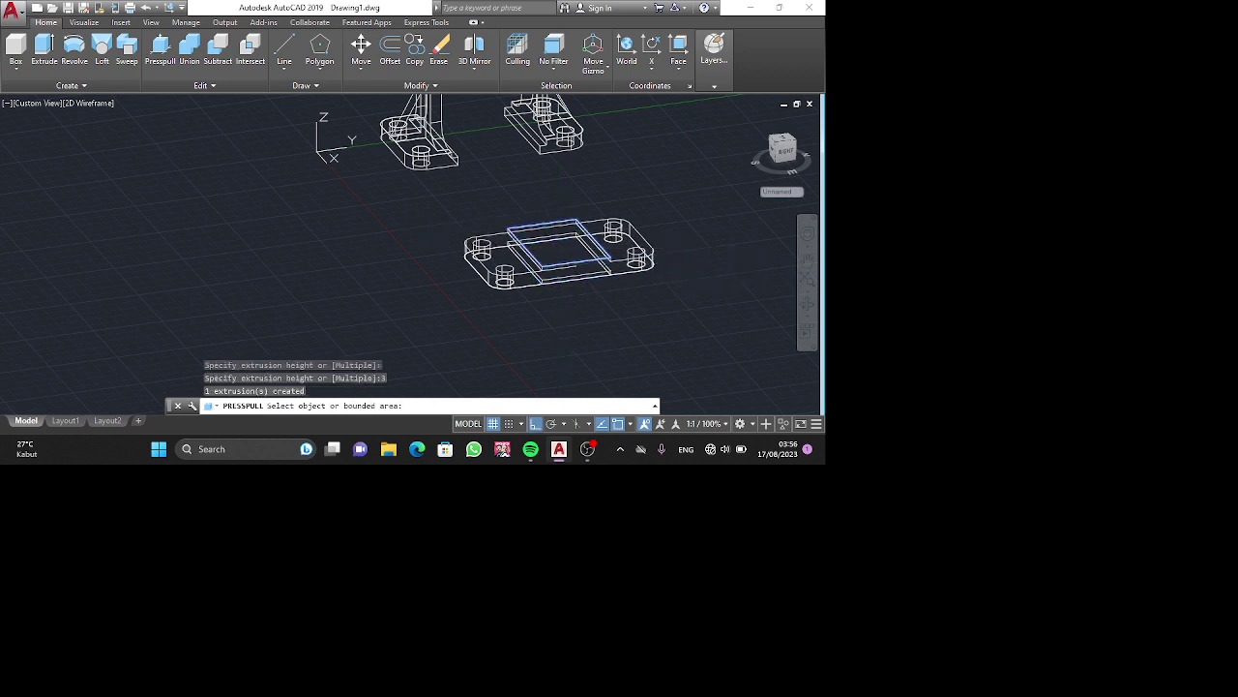
{"action": "key", "text": "Return"}
Show the model in the Conceptual visual style and subtract the 3-high underside block from the plate to form the recess.
{"action": "left_click", "coordinate": [93, 103]}
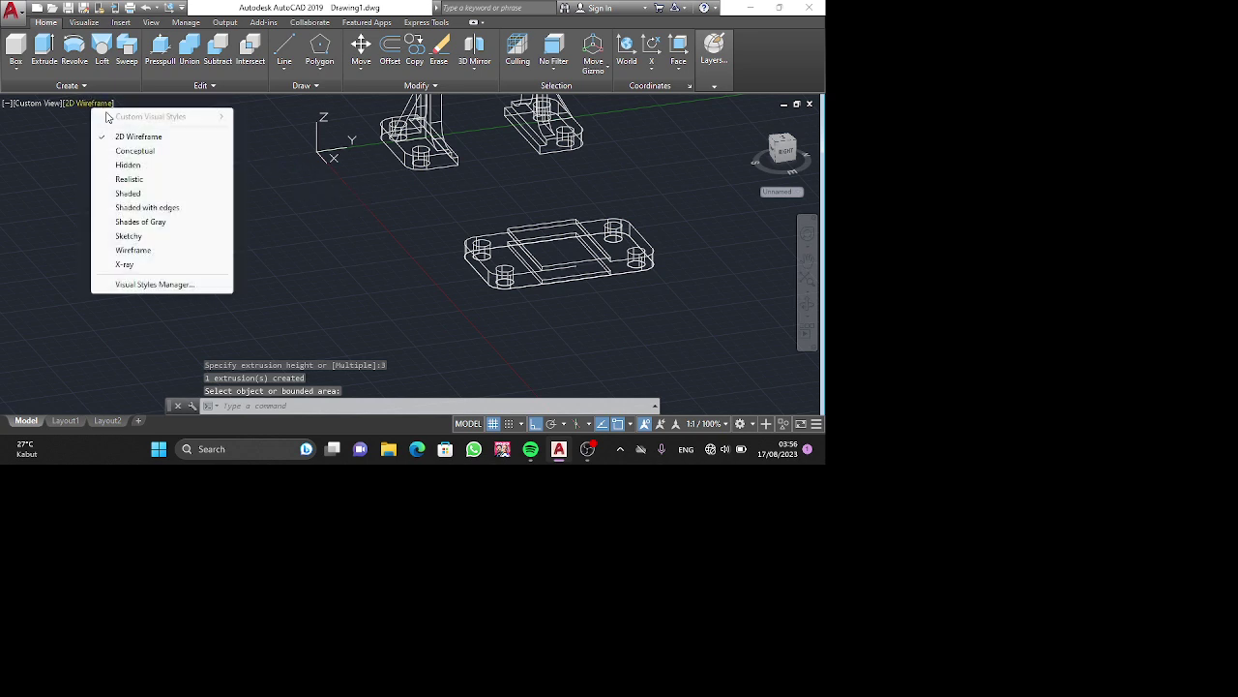
{"action": "left_click", "coordinate": [140, 151]}
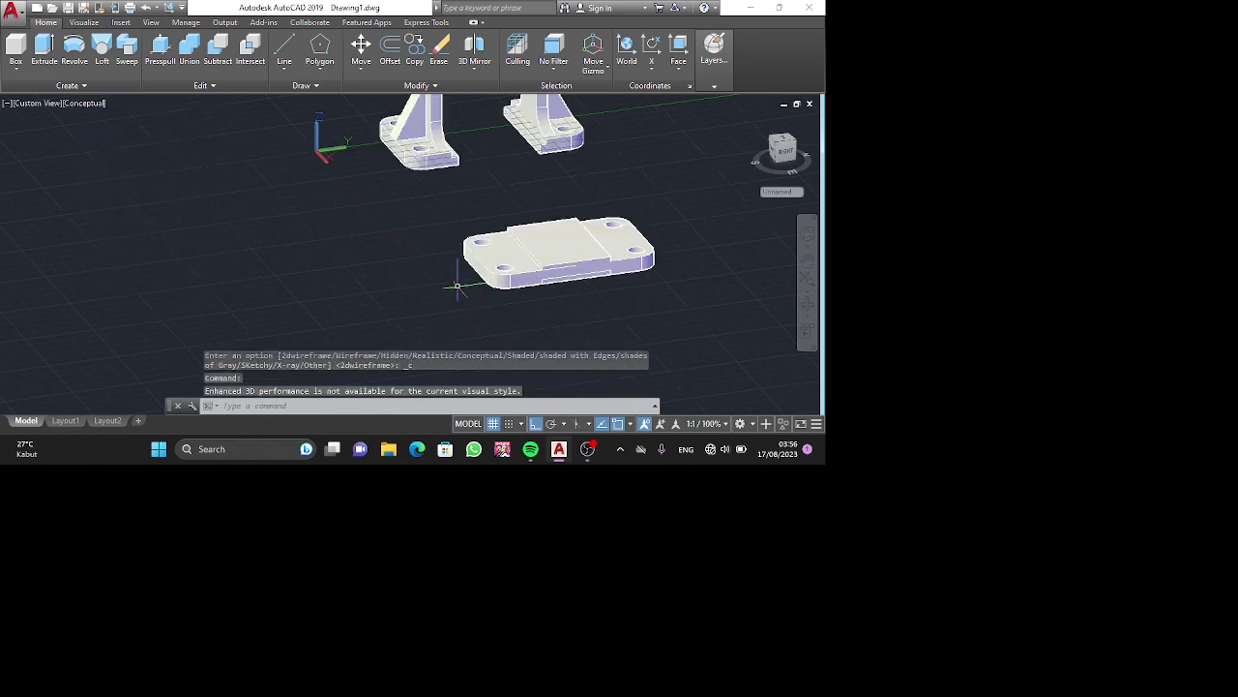
{"action": "left_click", "coordinate": [217, 48]}
{"action": "left_click", "coordinate": [501, 249]}
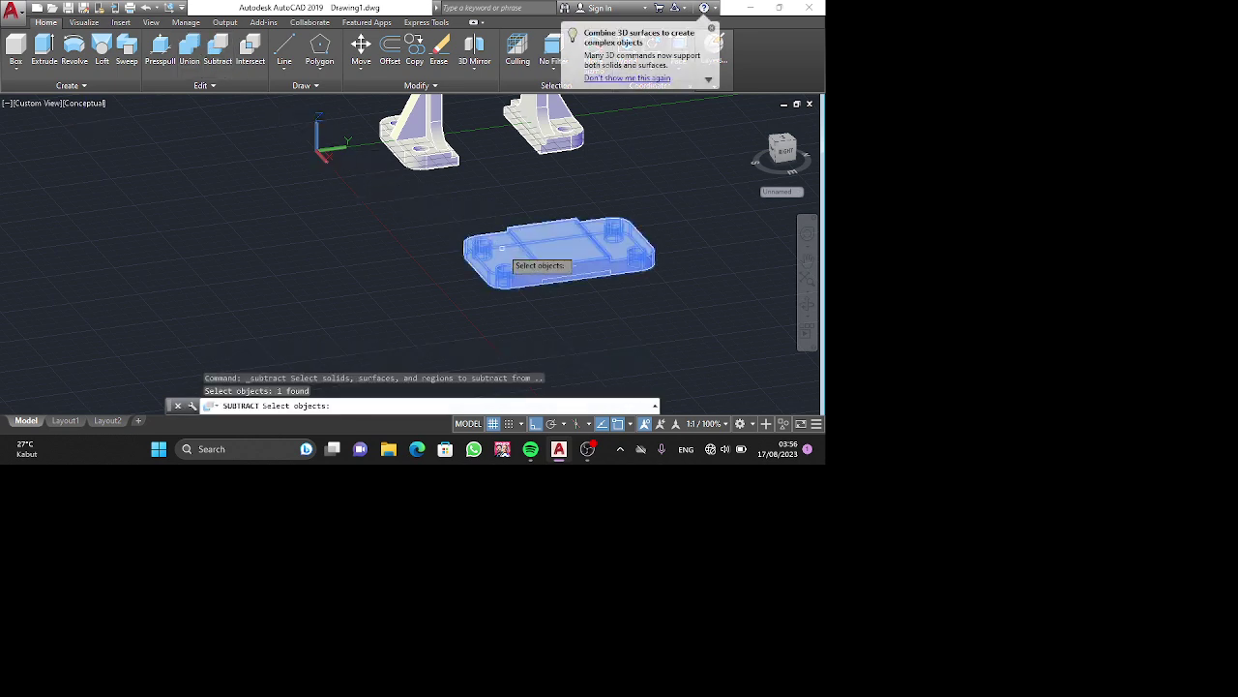
{"action": "key", "text": "Return"}
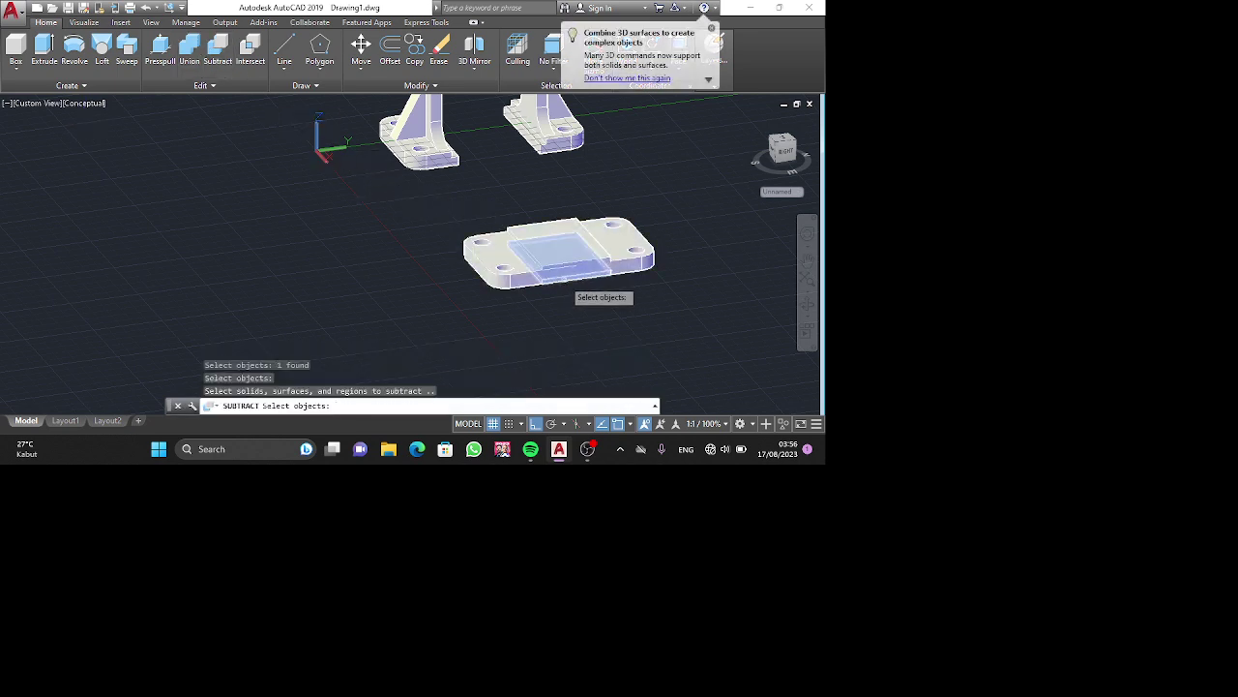
{"action": "left_click", "coordinate": [563, 279]}
{"action": "key", "text": "Return"}
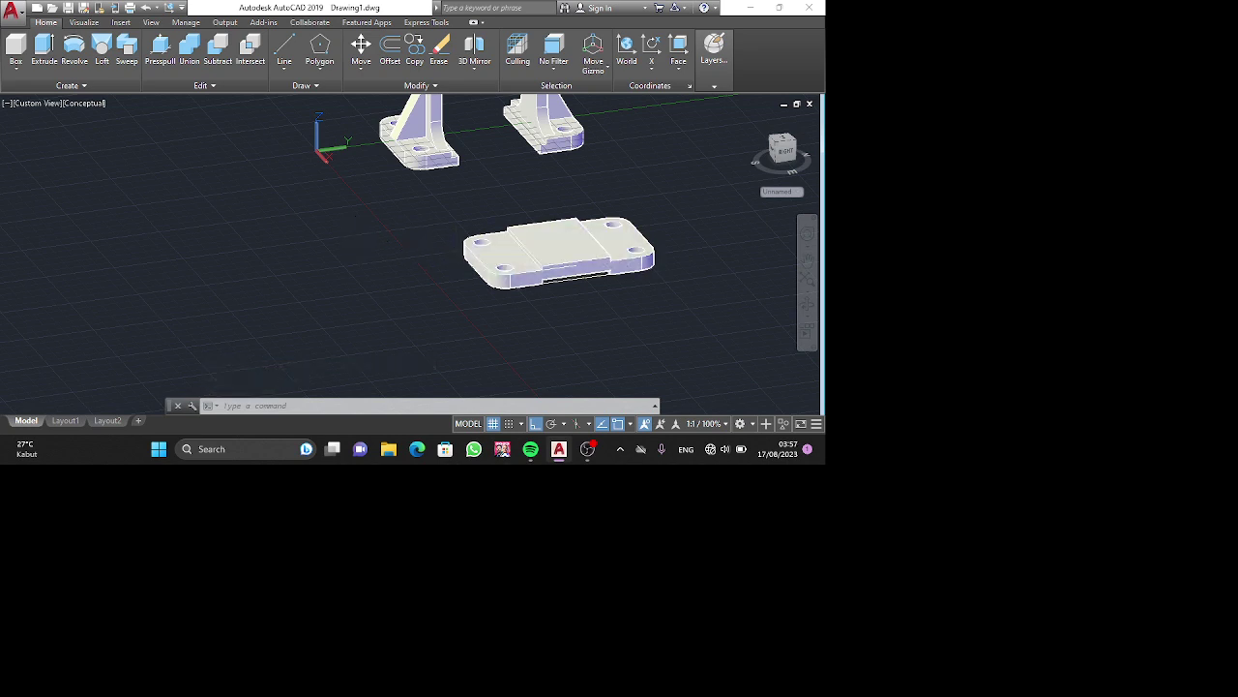
{"action": "key", "text": "Escape"}
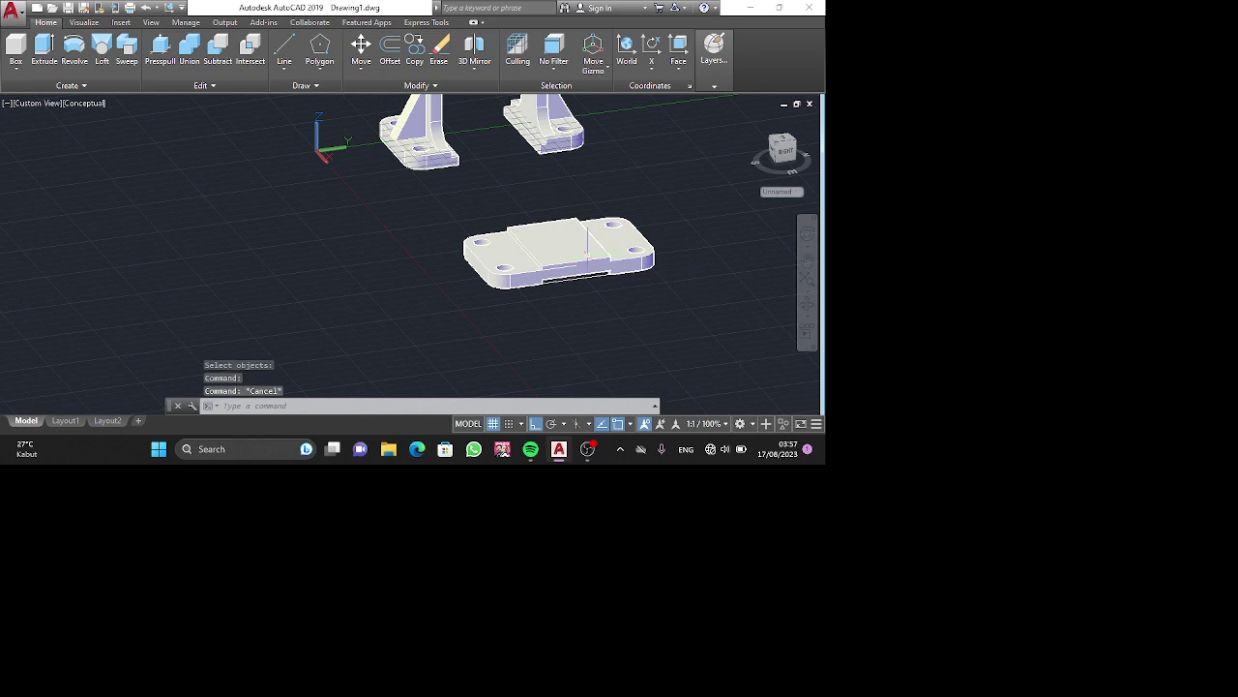
{"action": "type", "text": "m"}
{"action": "key", "text": "Return"}
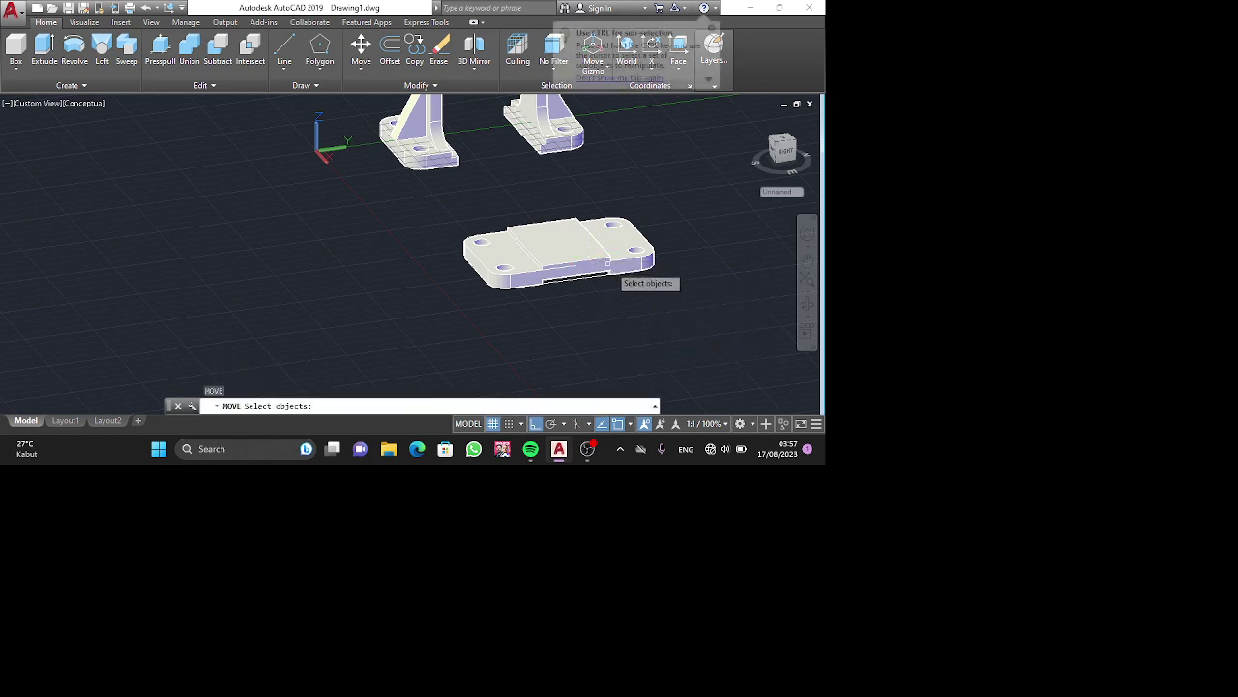
{"action": "left_click", "coordinate": [586, 249]}
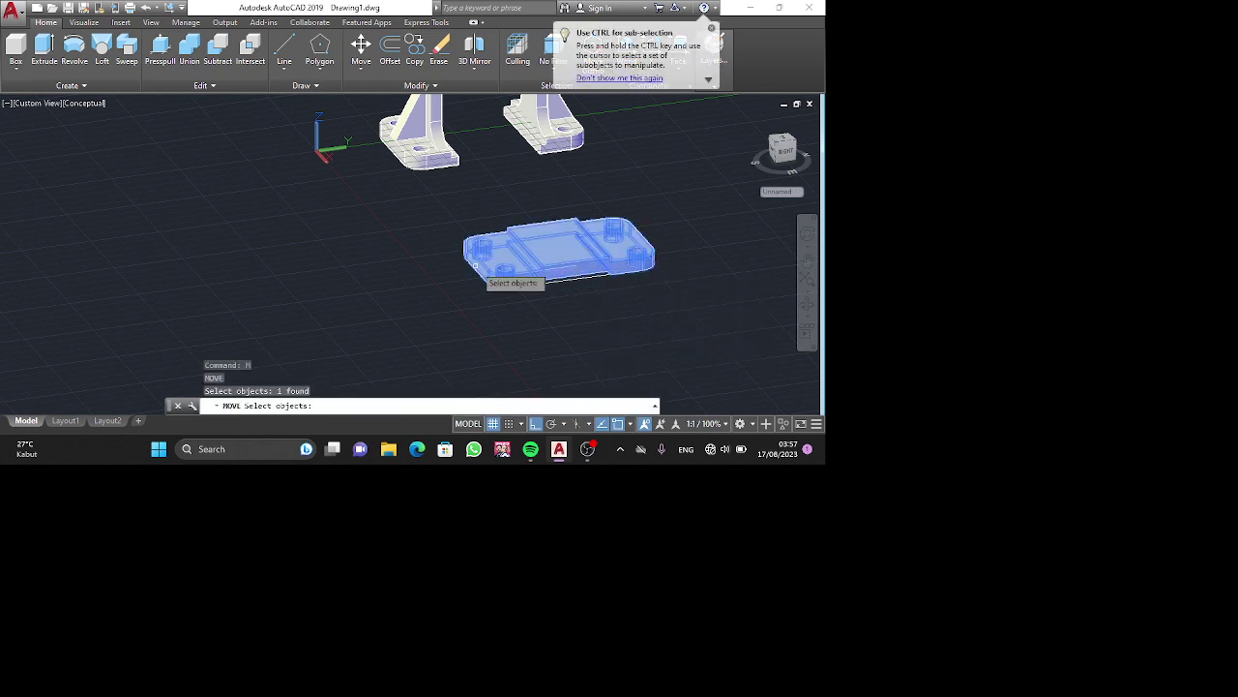
{"action": "scroll", "coordinate": [475, 265], "scroll_direction": "up", "scroll_amount": 2}
{"action": "middle_click_drag", "start_coordinate": [539, 294], "coordinate": [506, 332], "text": "shift"}
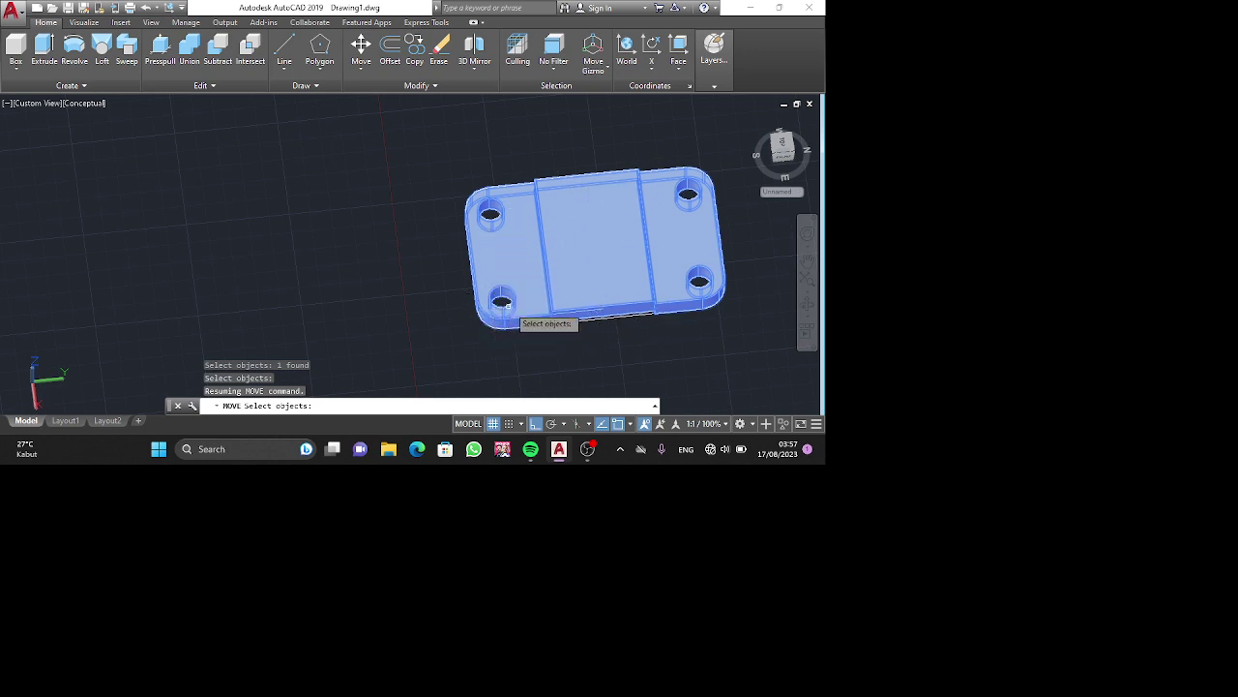
{"action": "key", "text": "Escape"}
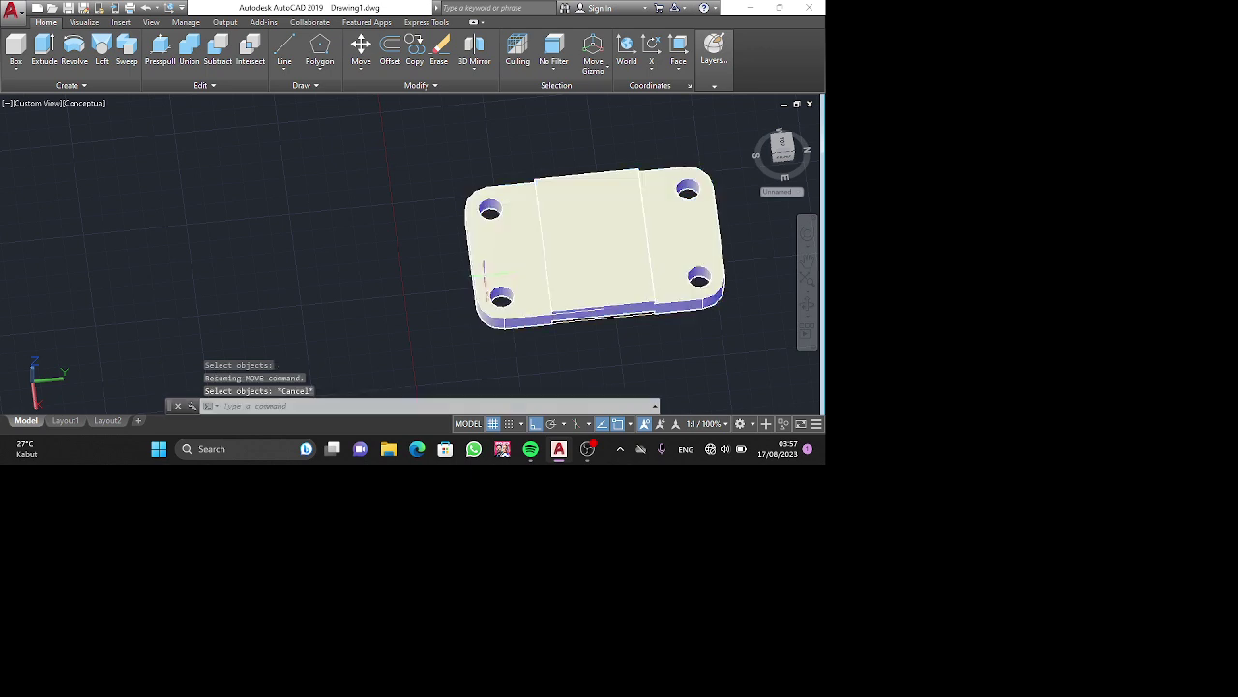
Move the finished plate, using a base point at its centre, to a position over the mirrored bracket pair.
{"action": "left_click", "coordinate": [586, 253]}
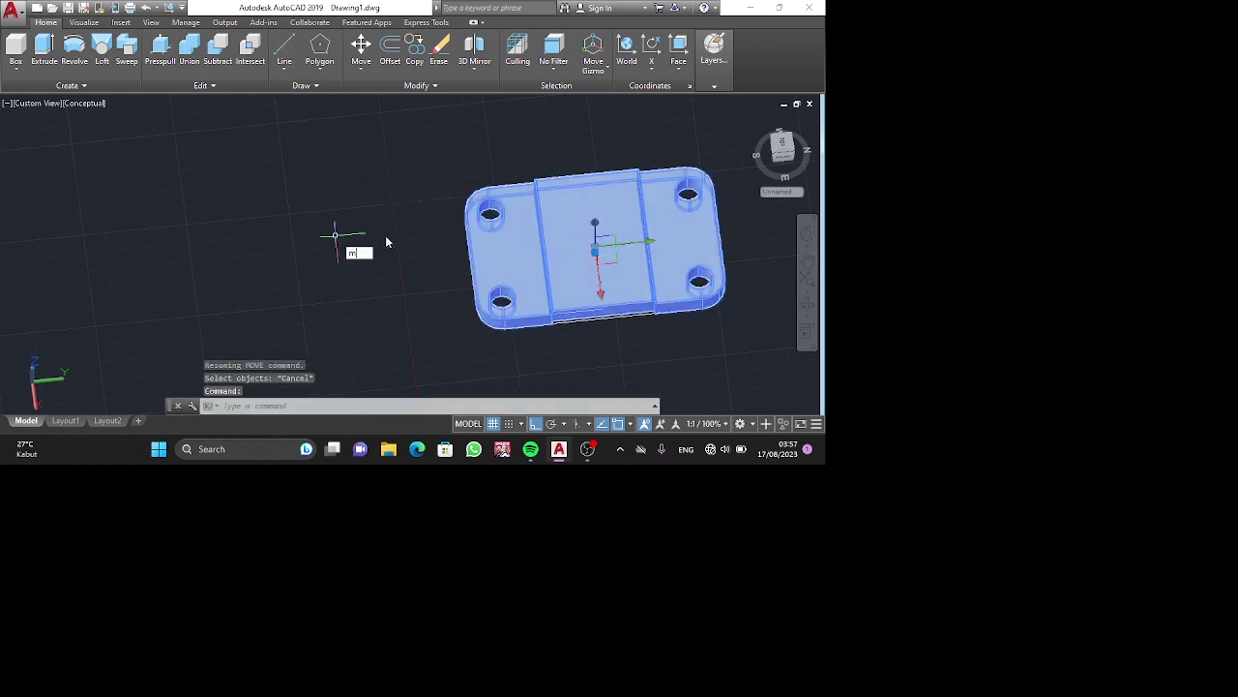
{"action": "left_click", "coordinate": [419, 267]}
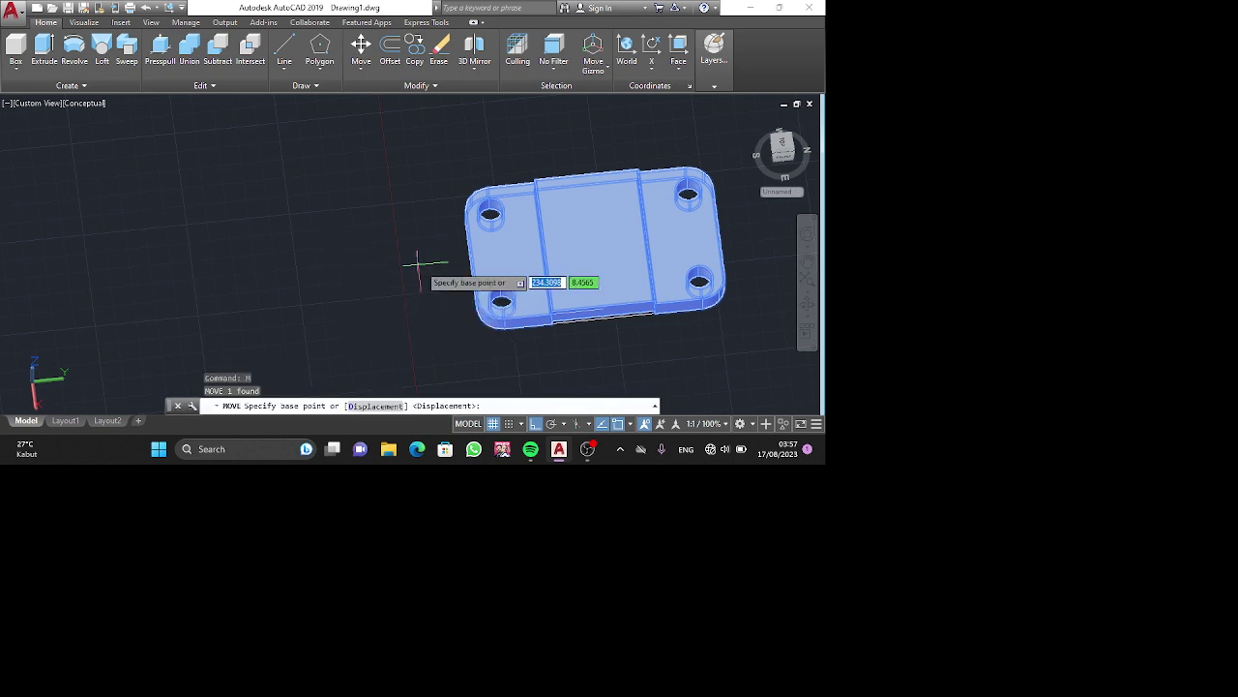
{"action": "left_click", "coordinate": [593, 252]}
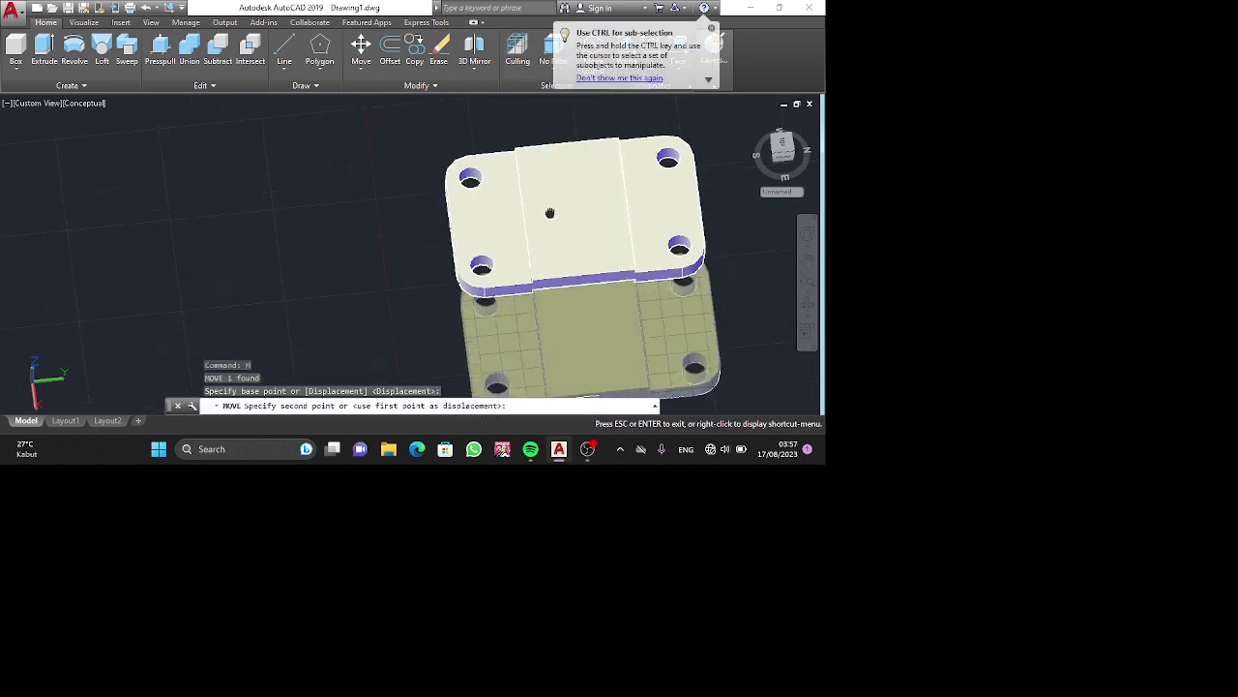
{"action": "middle_click_drag", "start_coordinate": [571, 222], "coordinate": [542, 387], "text": "shift"}
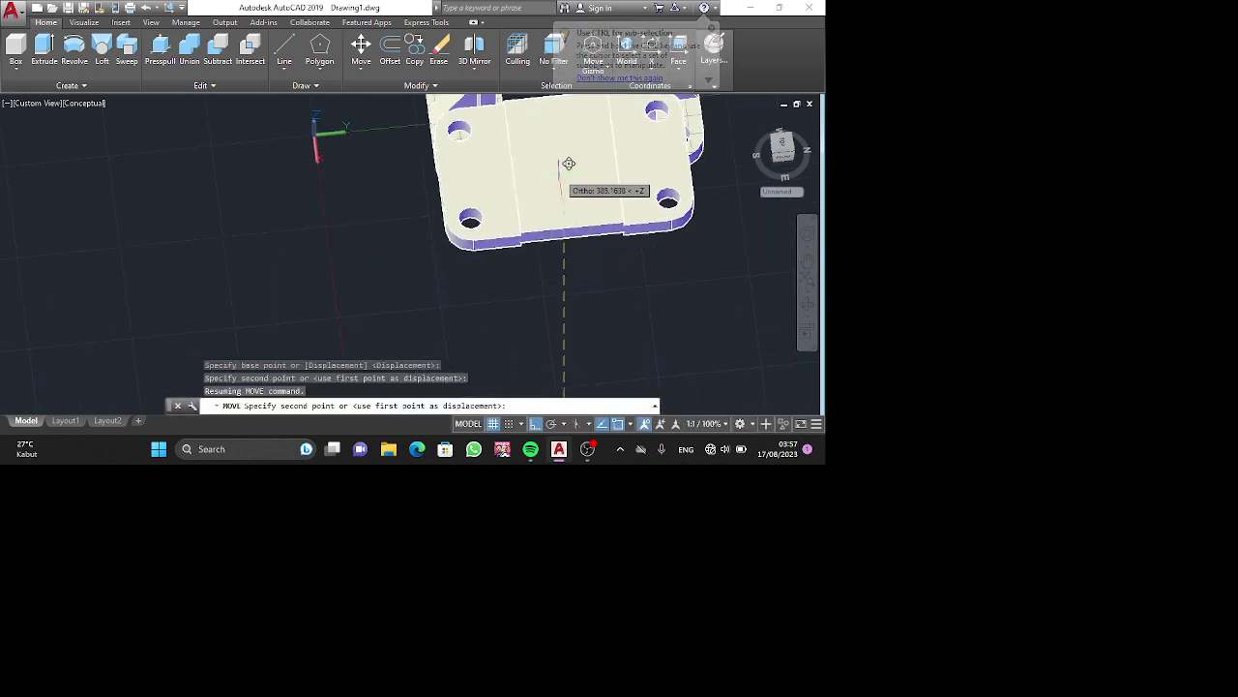
{"action": "middle_click_drag", "start_coordinate": [566, 158], "coordinate": [541, 338]}
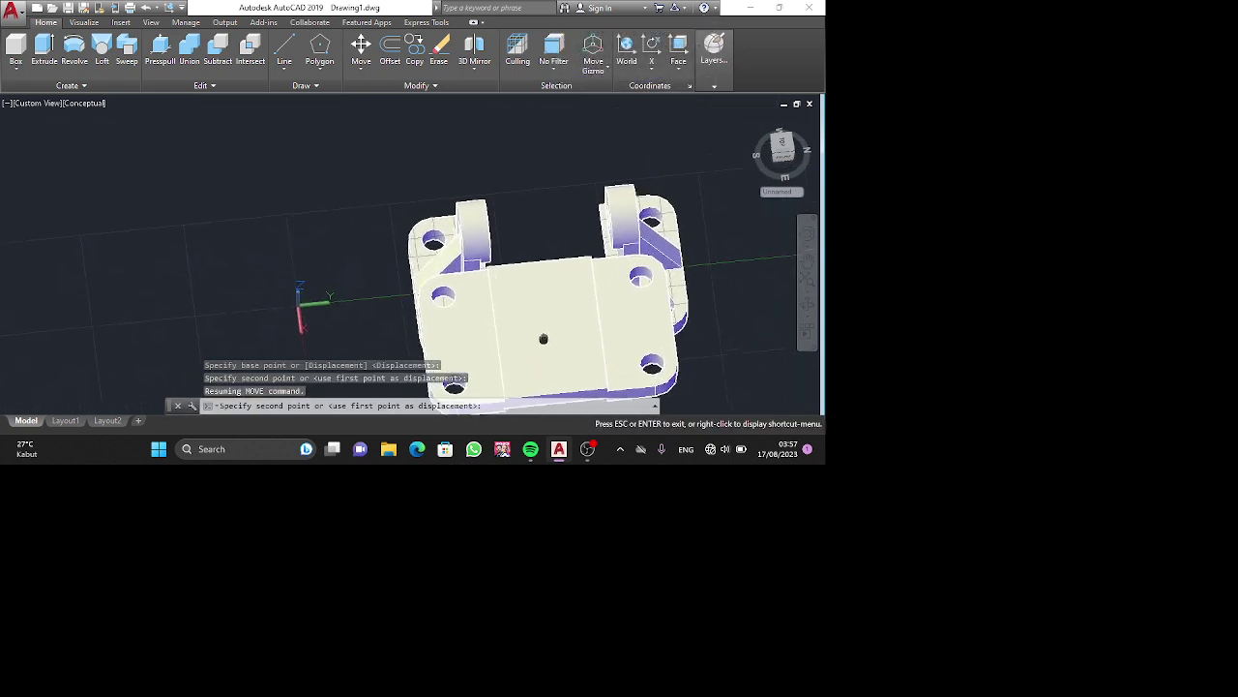
{"action": "left_click", "coordinate": [542, 274]}
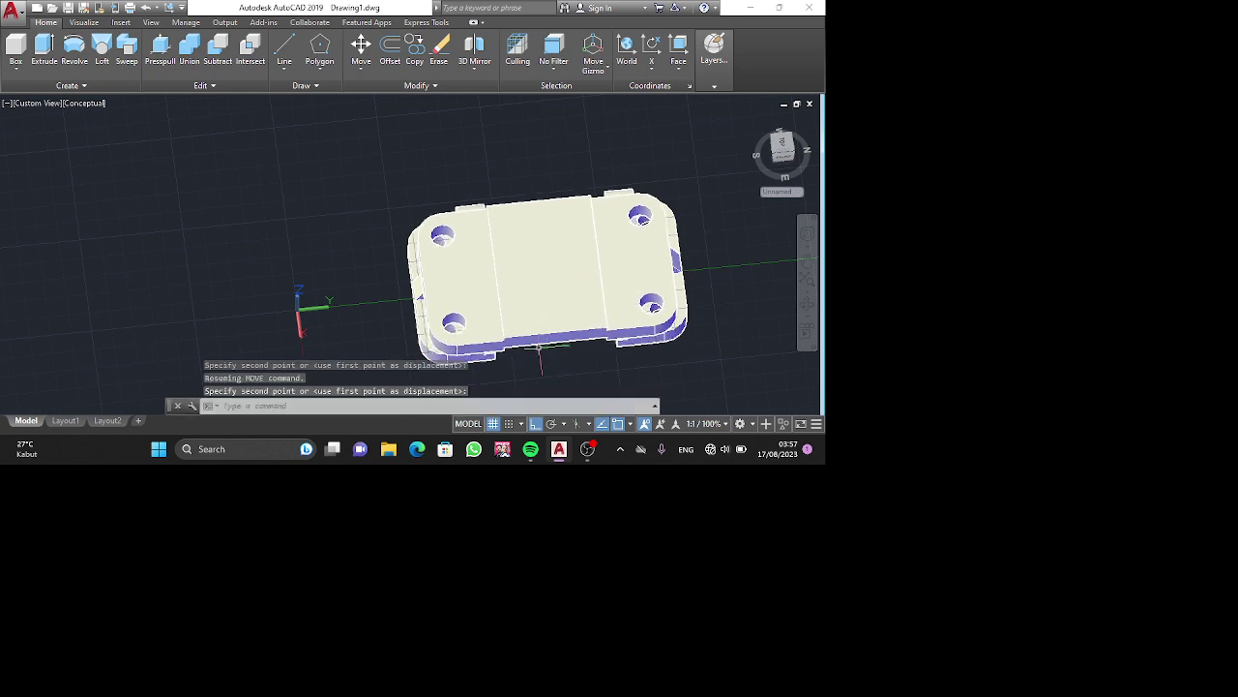
Undo the last move and grouping so the base plate is separate from the two brackets.
{"action": "scroll", "coordinate": [540, 350], "scroll_direction": "up", "scroll_amount": 2}
{"action": "mouse_move", "coordinate": [540, 350]}
{"action": "middle_mouse_down", "text": "shift"}
{"action": "mouse_move", "coordinate": [546, 319]}
{"action": "mouse_move", "coordinate": [548, 362]}
{"action": "mouse_move", "coordinate": [542, 348]}
{"action": "middle_mouse_up", "text": "shift"}
{"action": "key", "text": "Escape"}
{"action": "key", "text": "ctrl+z"}
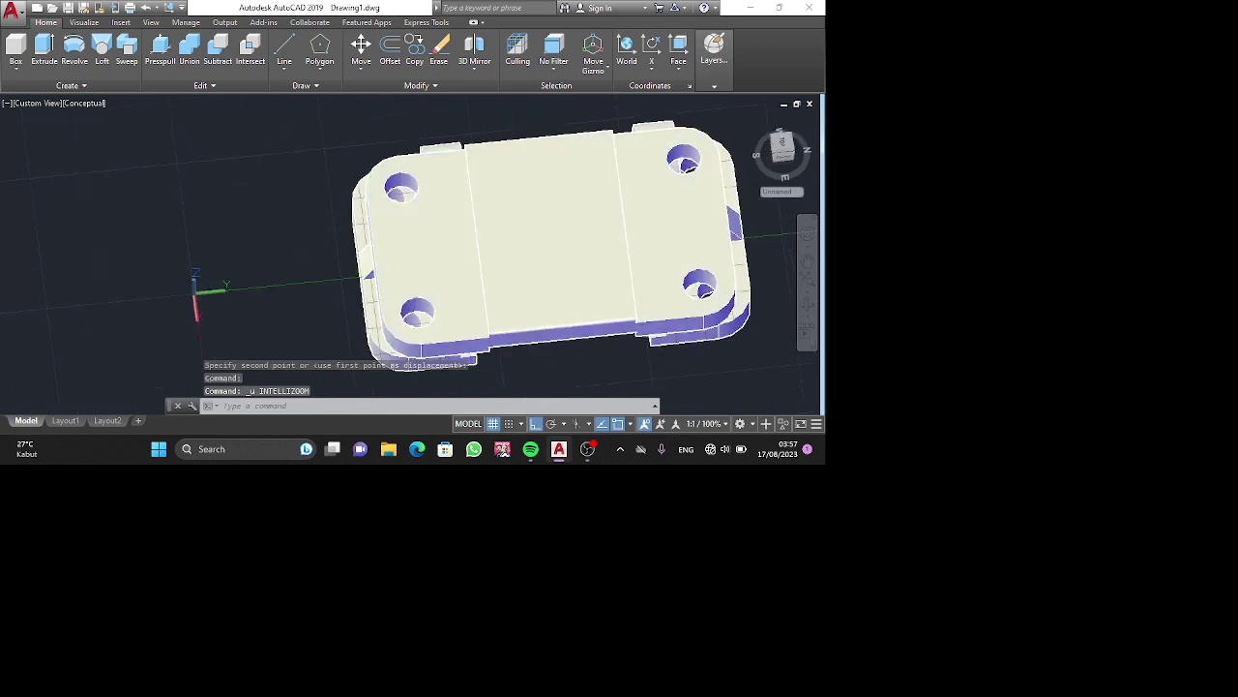
{"action": "key", "text": "ctrl+z"}
{"action": "key", "text": "ctrl+z"}
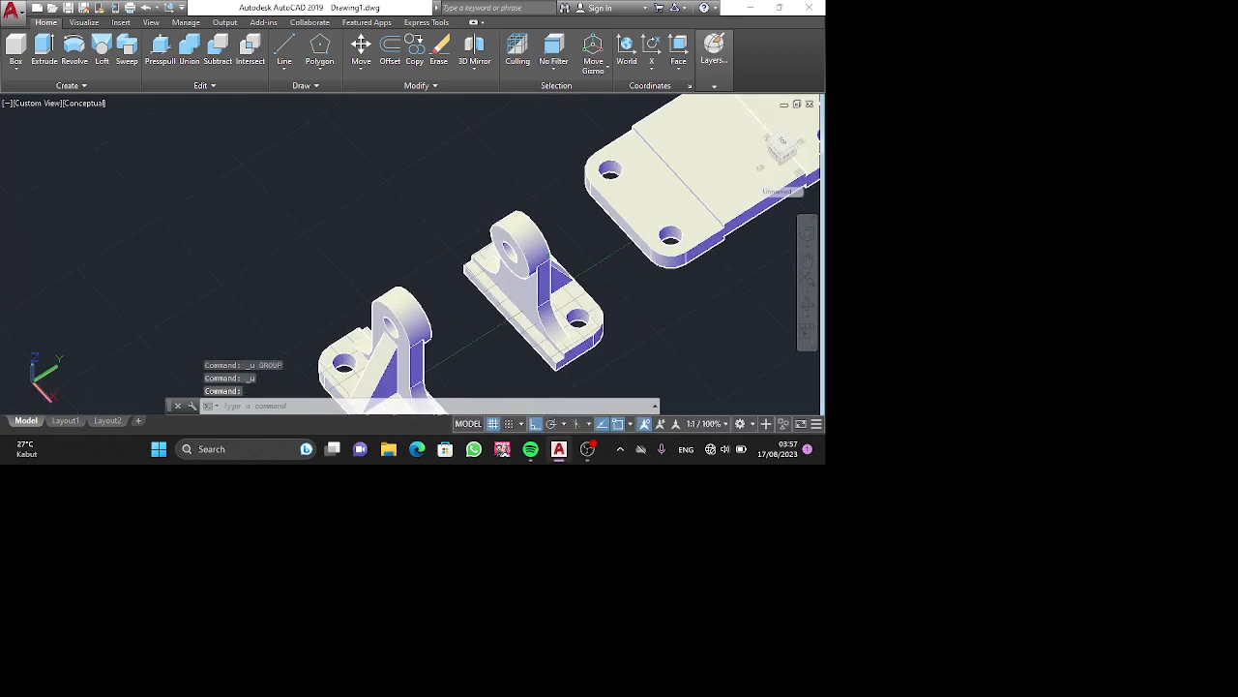
Move the base plate with Ortho off, from its near corner hole's centre to the matching hole of the bracket.
{"action": "left_click", "coordinate": [692, 204]}
{"action": "type", "text": "m"}
{"action": "key", "text": "Return"}
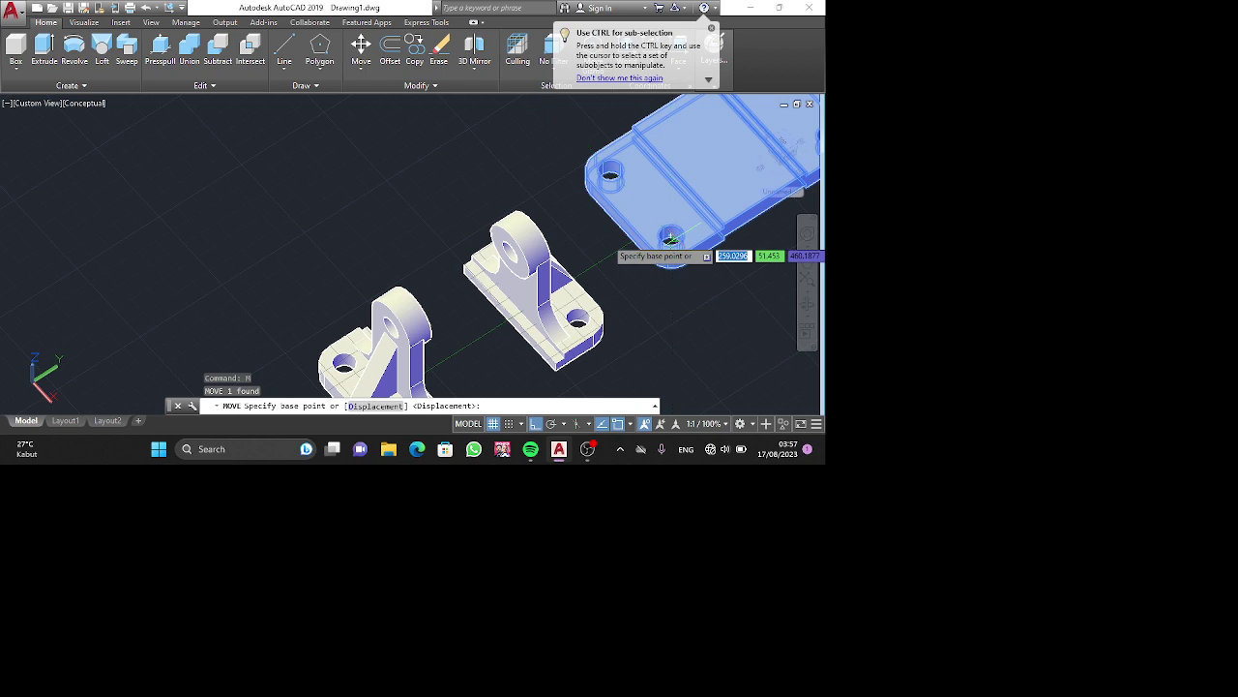
{"action": "left_click", "coordinate": [670, 237]}
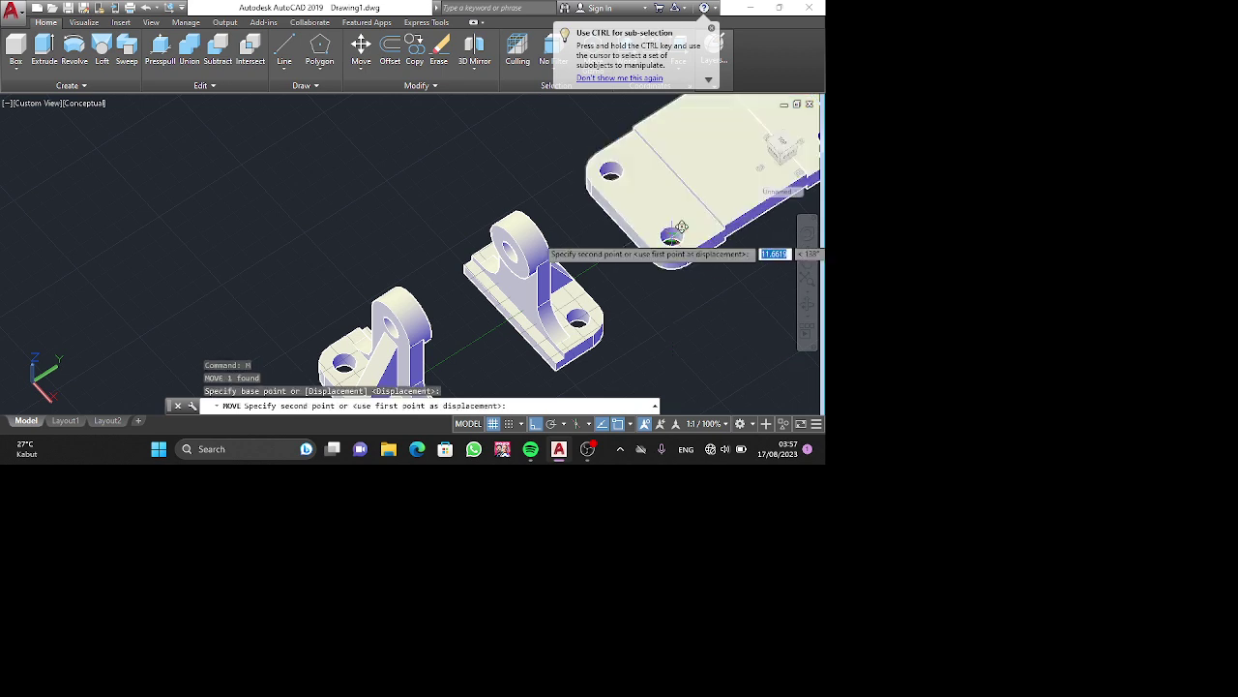
{"action": "middle_click_drag", "start_coordinate": [424, 328], "coordinate": [474, 397], "text": "shift"}
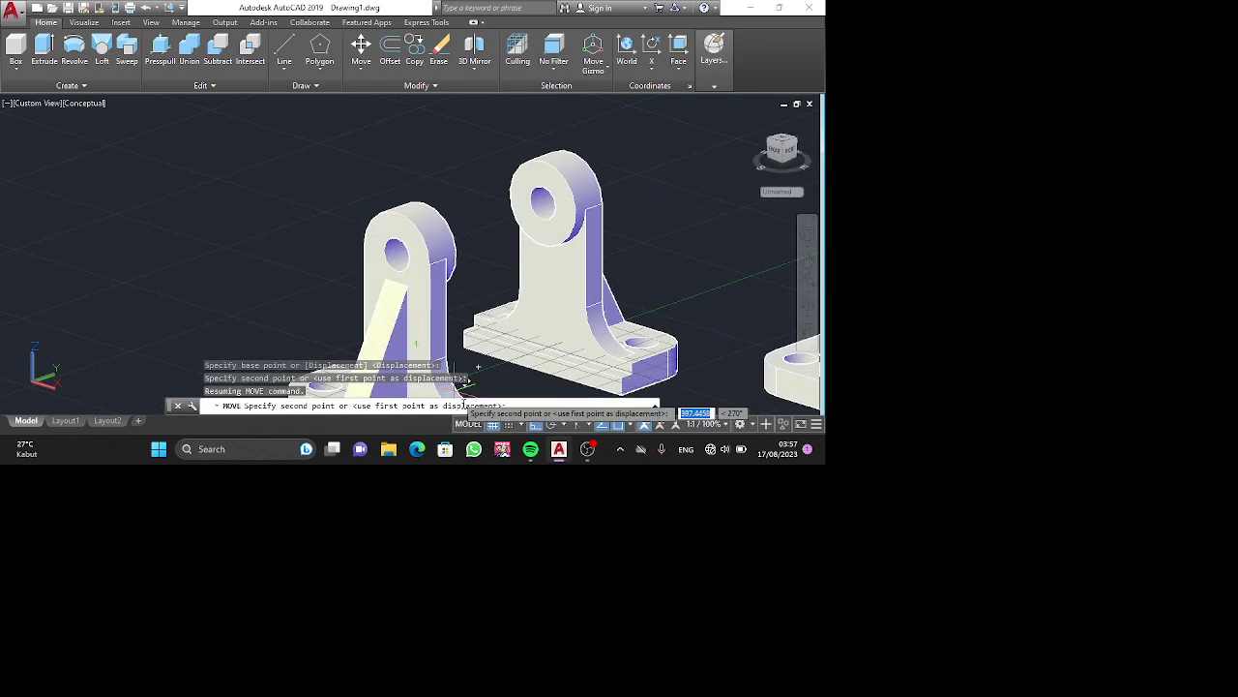
{"action": "left_click", "coordinate": [537, 424]}
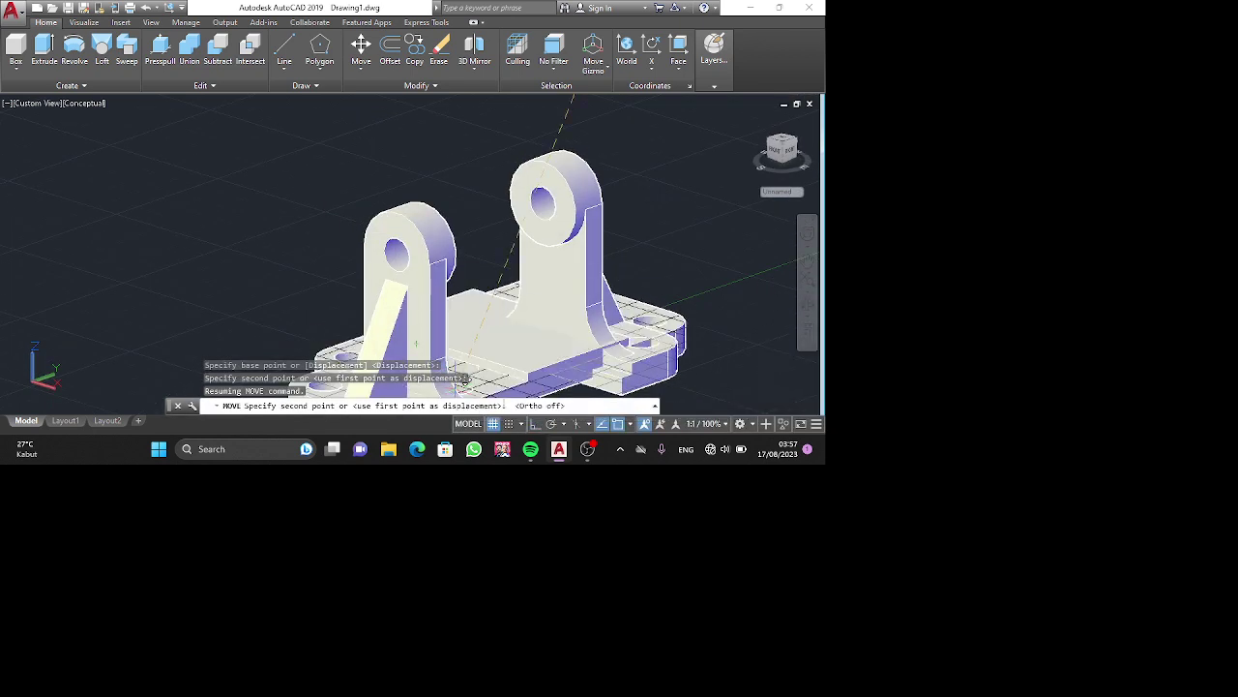
{"action": "scroll", "coordinate": [503, 358], "scroll_direction": "down", "scroll_amount": 2}
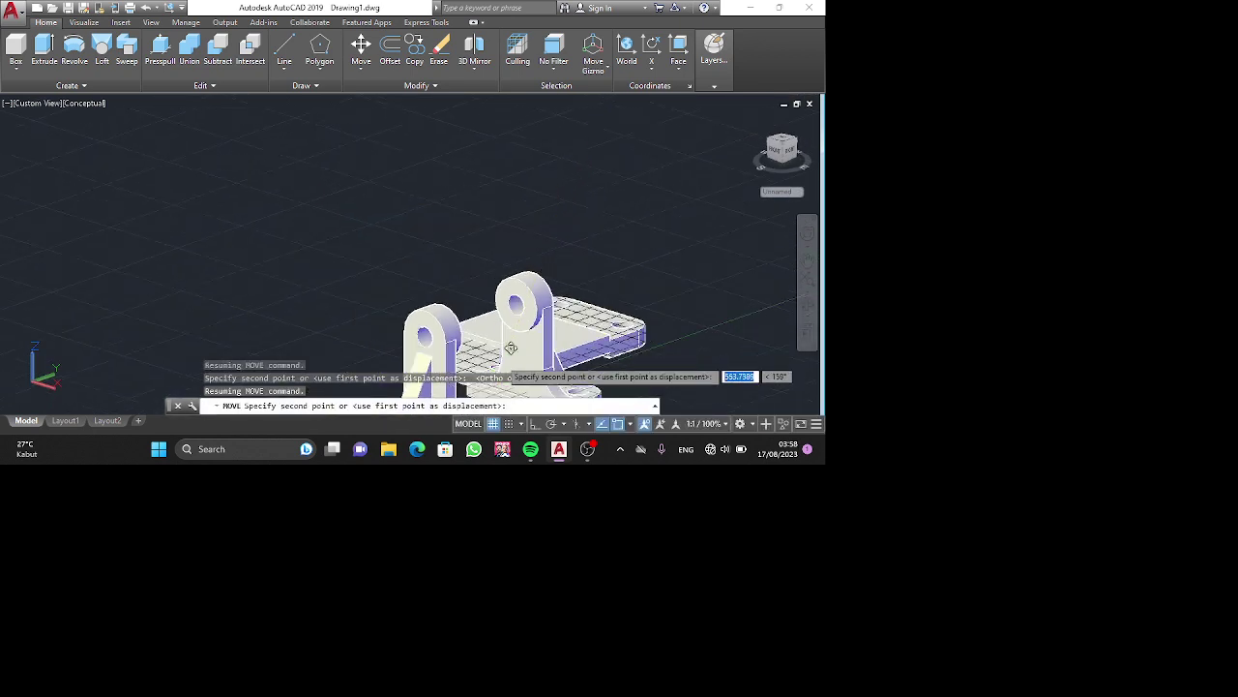
{"action": "middle_click_drag", "start_coordinate": [510, 346], "coordinate": [459, 295], "text": "shift"}
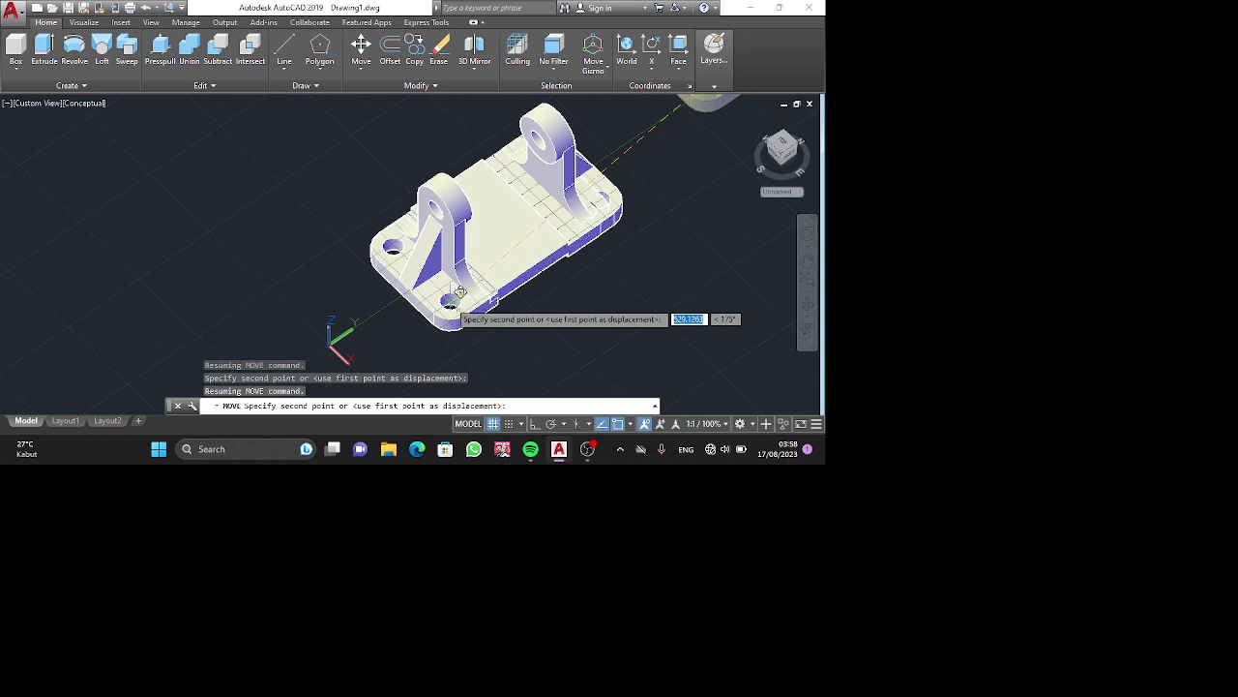
{"action": "key", "text": "Escape"}
{"action": "key", "text": "space"}
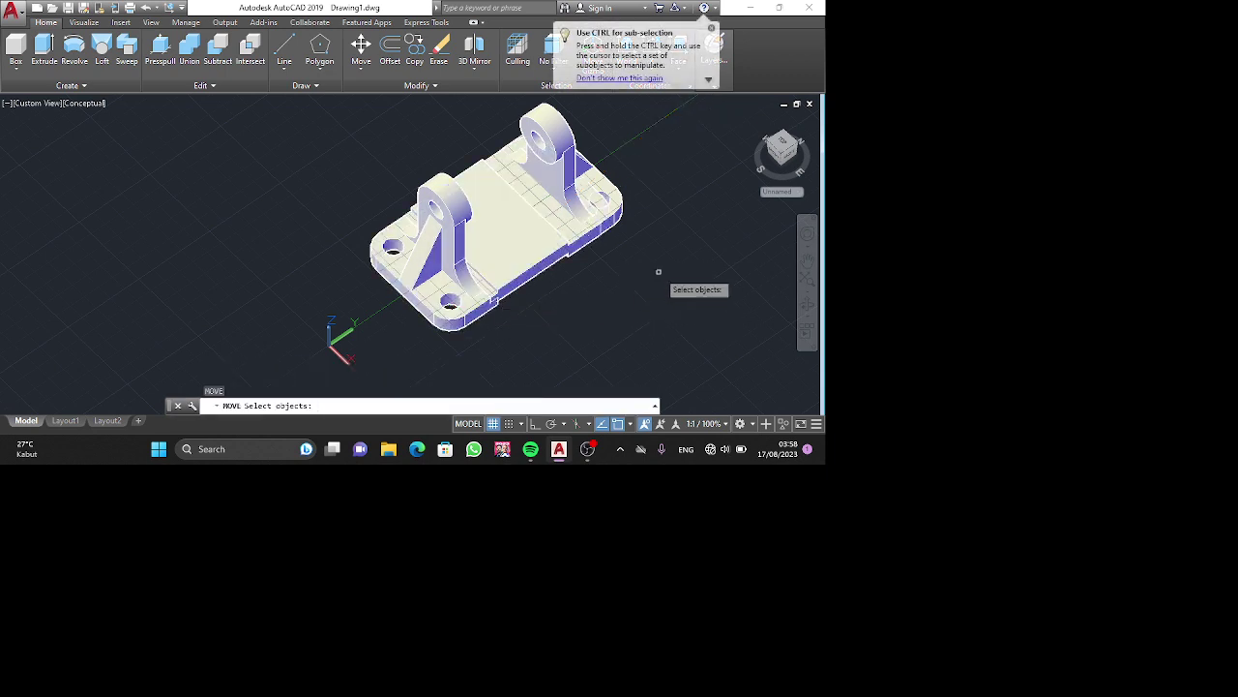
{"action": "middle_click_drag", "start_coordinate": [659, 271], "coordinate": [265, 306], "text": "shift"}
{"action": "scroll", "coordinate": [323, 354], "scroll_direction": "down", "scroll_amount": 3}
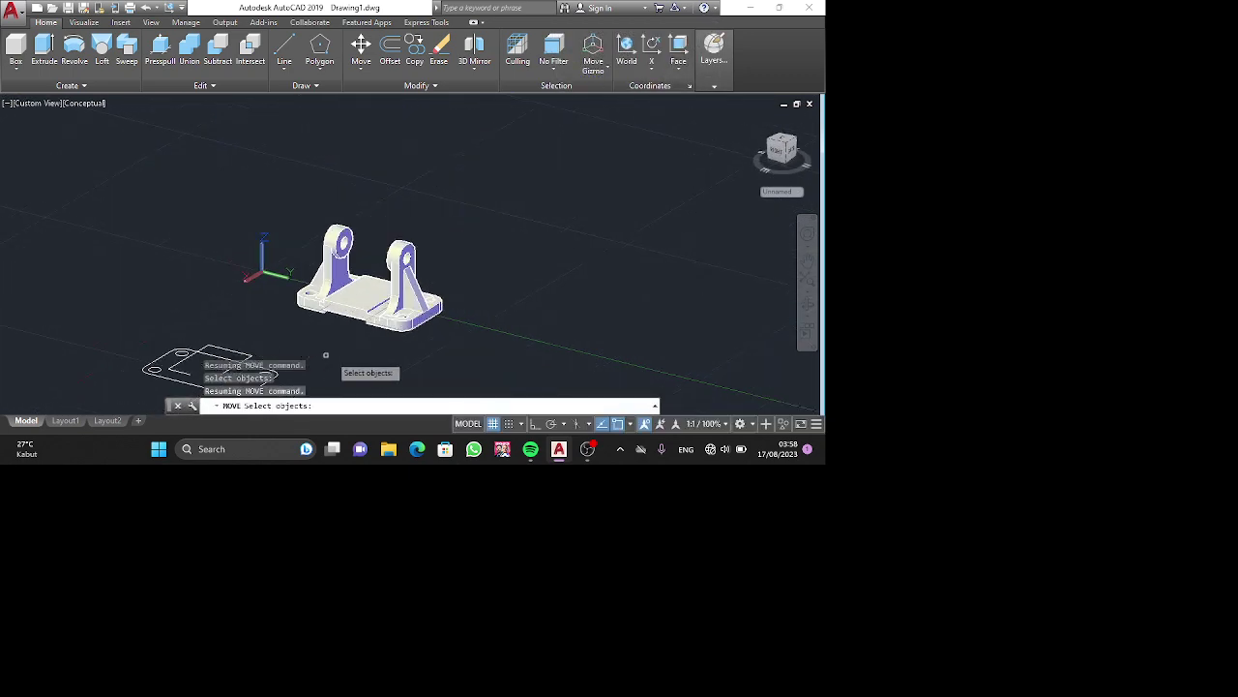
{"action": "middle_click_drag", "start_coordinate": [323, 354], "coordinate": [403, 362], "text": "shift"}
{"action": "left_click", "coordinate": [384, 376]}
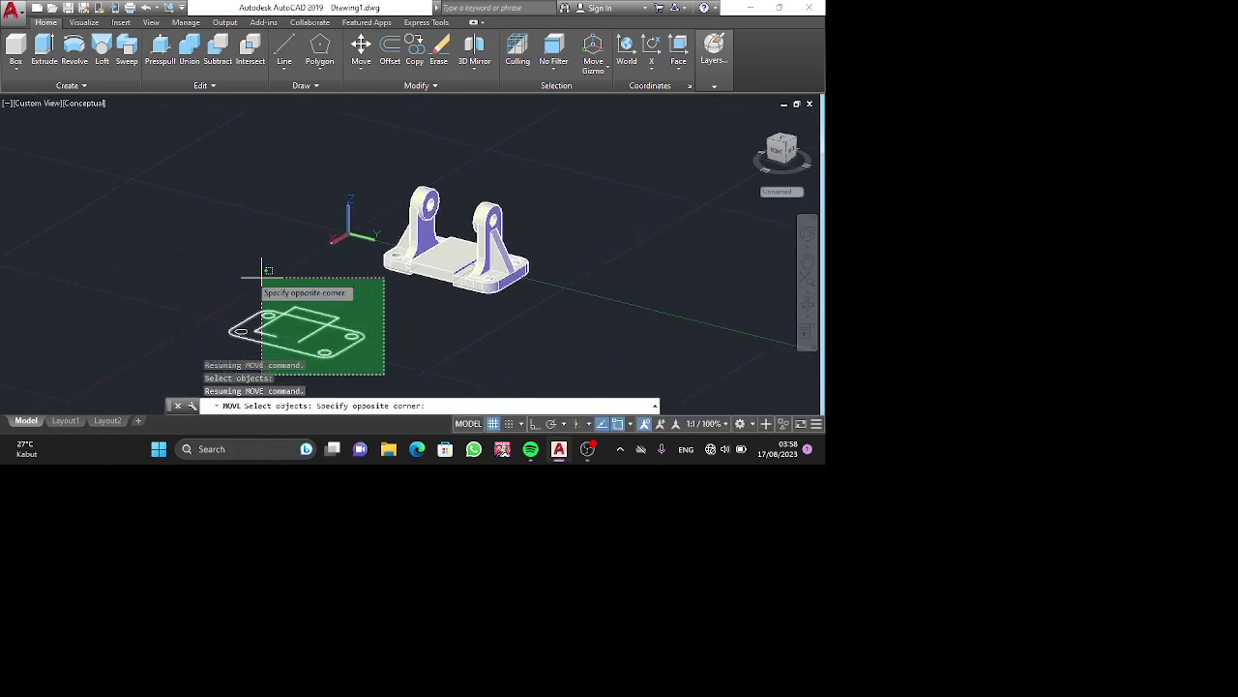
{"action": "left_click", "coordinate": [236, 273]}
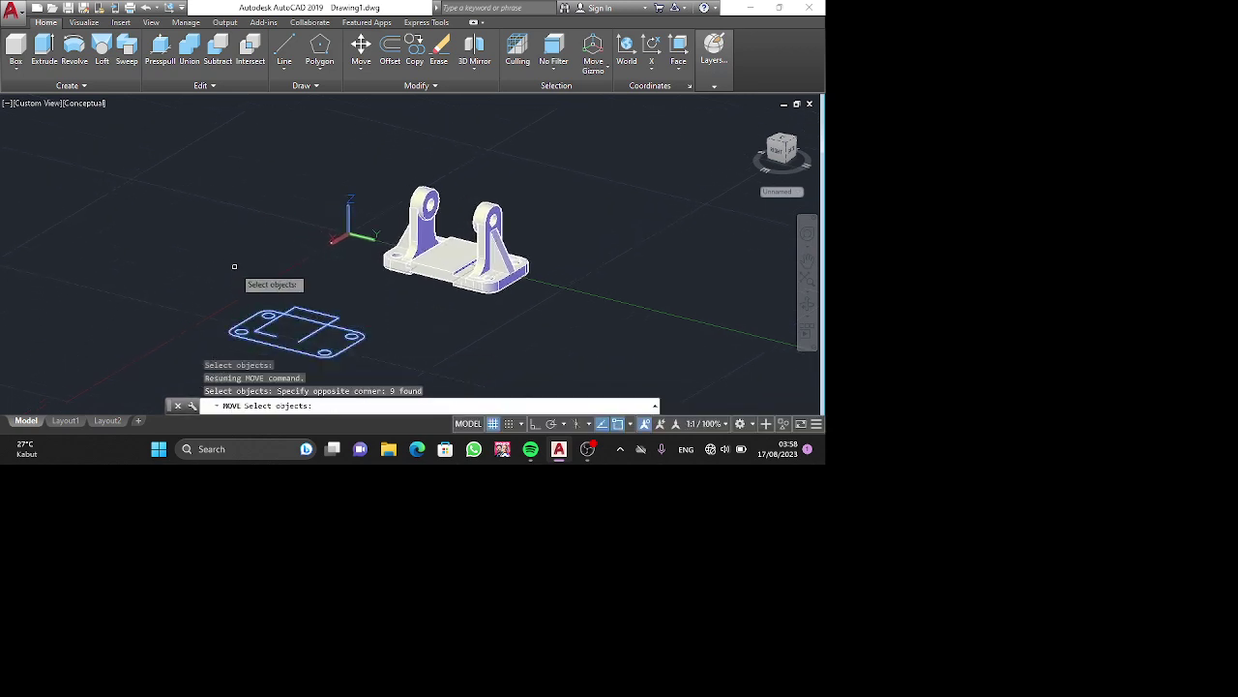
{"action": "left_click", "coordinate": [319, 327]}
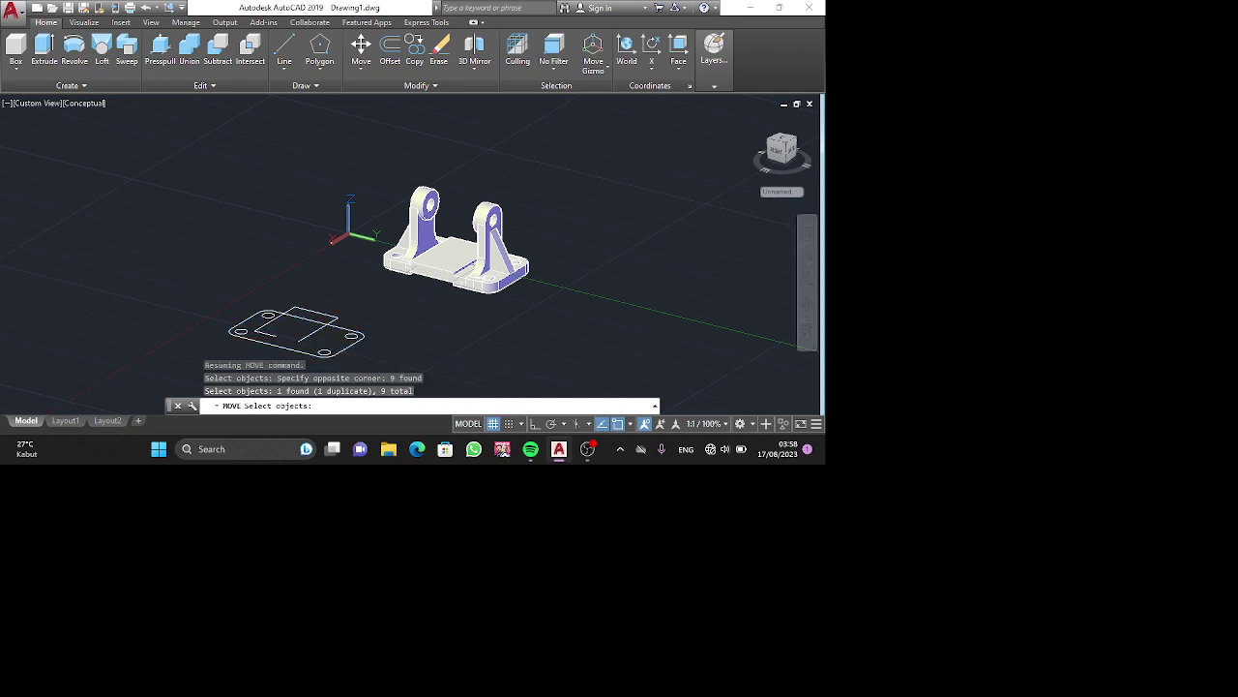
{"action": "key", "text": "Escape"}
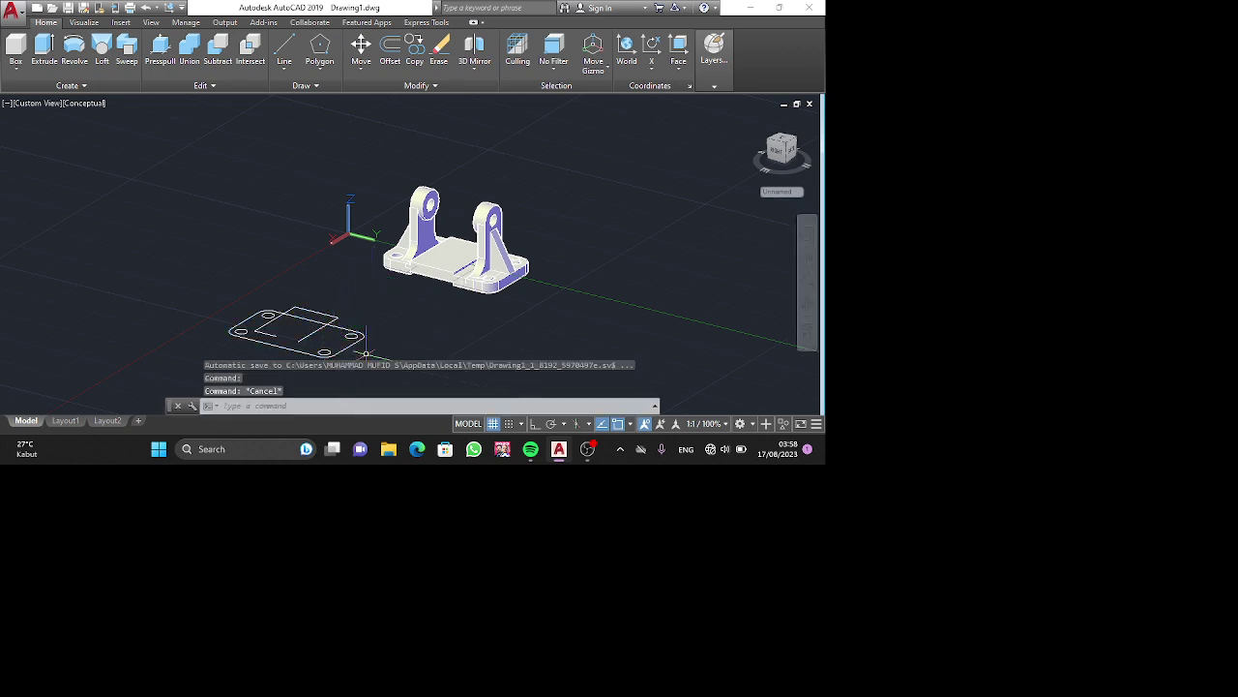
Delete the leftover 2D plate outline with its hole circles beside the assembled bracket.
{"action": "left_click", "coordinate": [406, 353]}
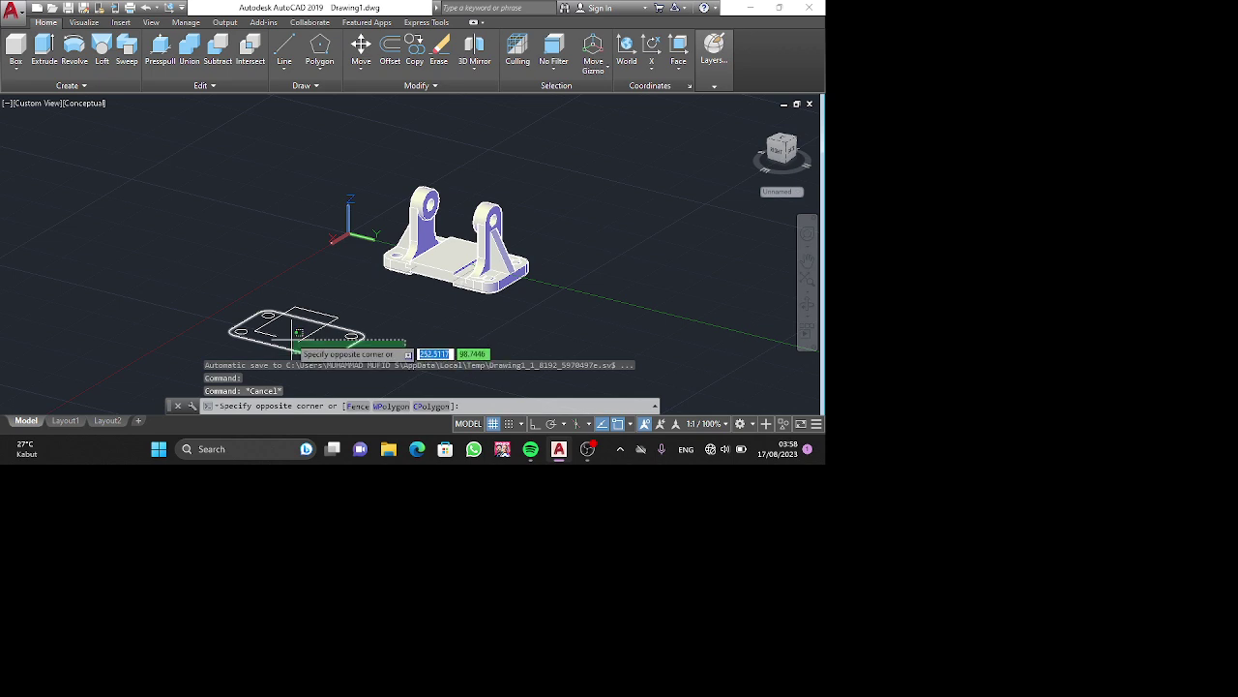
{"action": "left_click", "coordinate": [244, 312]}
{"action": "key", "text": "Delete"}
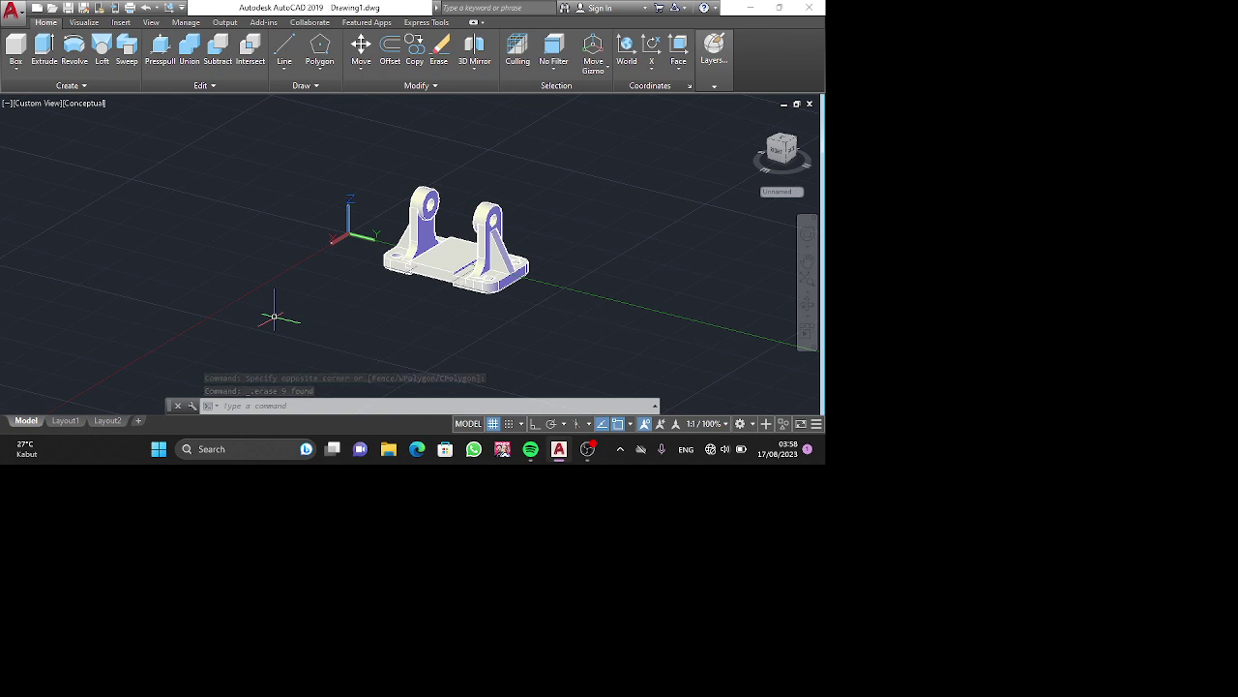
Draw a circle of radius 9 on the empty ground plane in front of the bracket assembly.
{"action": "type", "text": "c"}
{"action": "key", "text": "Return"}
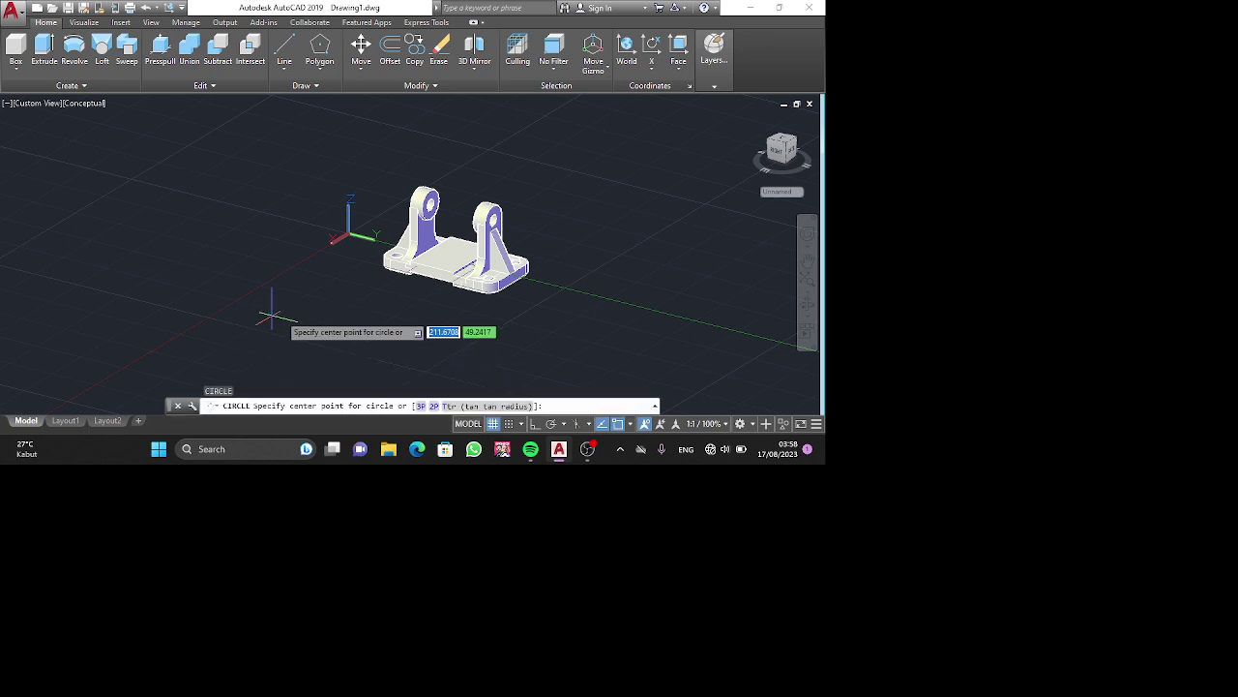
{"action": "left_click", "coordinate": [384, 336]}
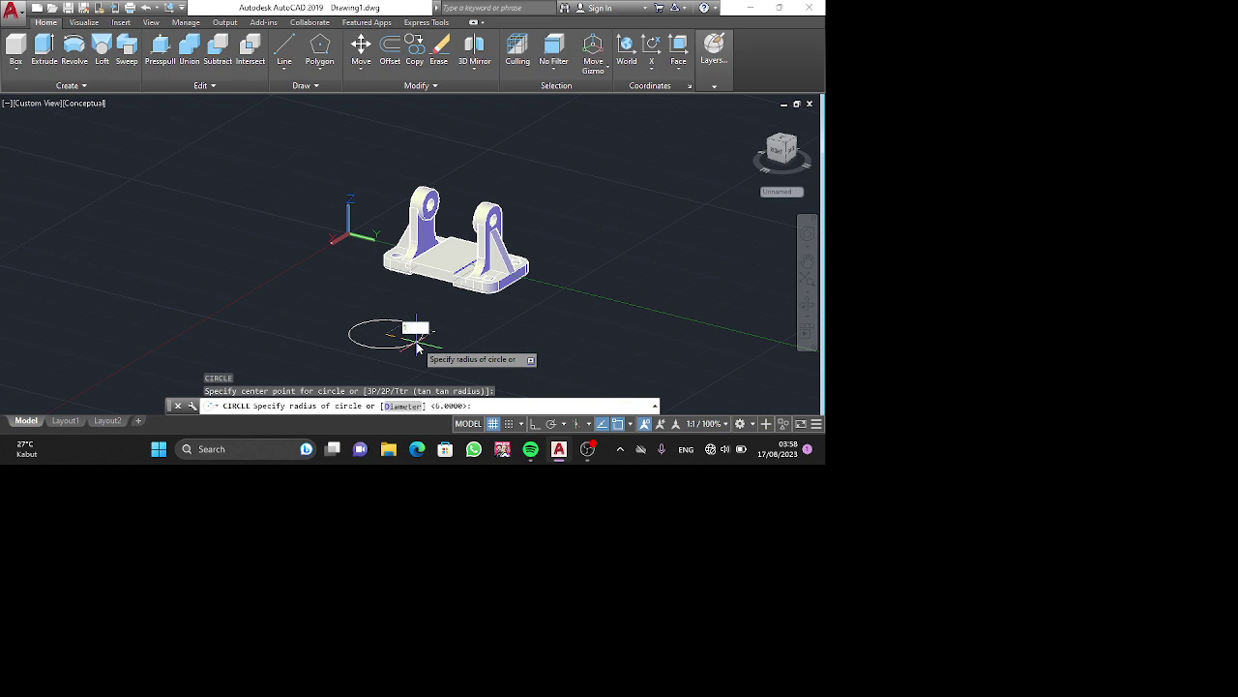
{"action": "key", "text": "Return"}
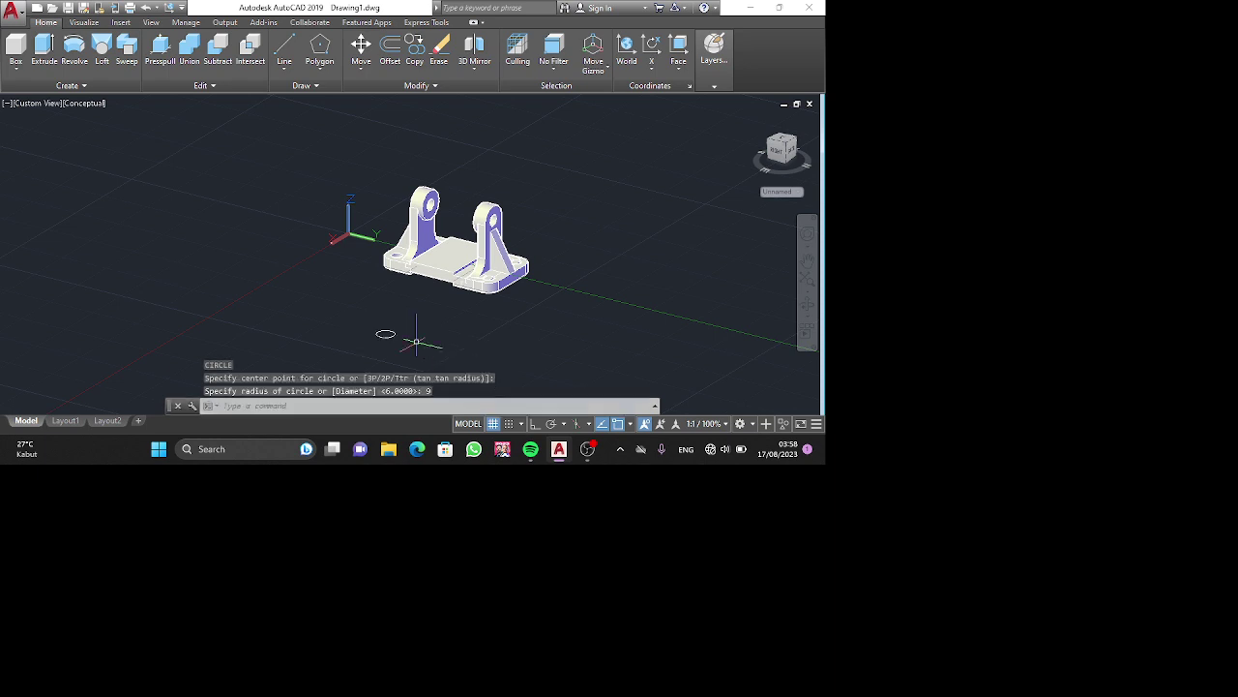
Draw two more circles with radii 12 and 15, concentric with the radius 9 circle.
{"action": "middle_click_drag", "start_coordinate": [416, 341], "coordinate": [501, 357], "text": "shift"}
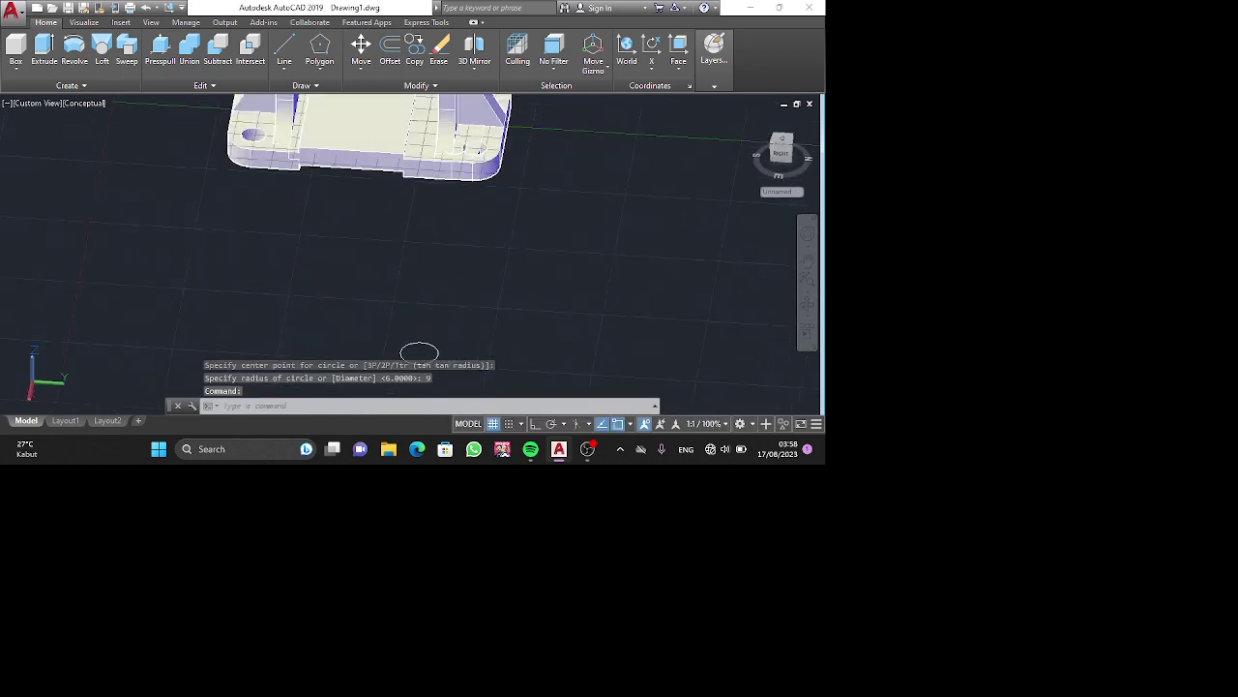
{"action": "middle_click_drag", "start_coordinate": [478, 150], "coordinate": [513, 300], "text": "shift"}
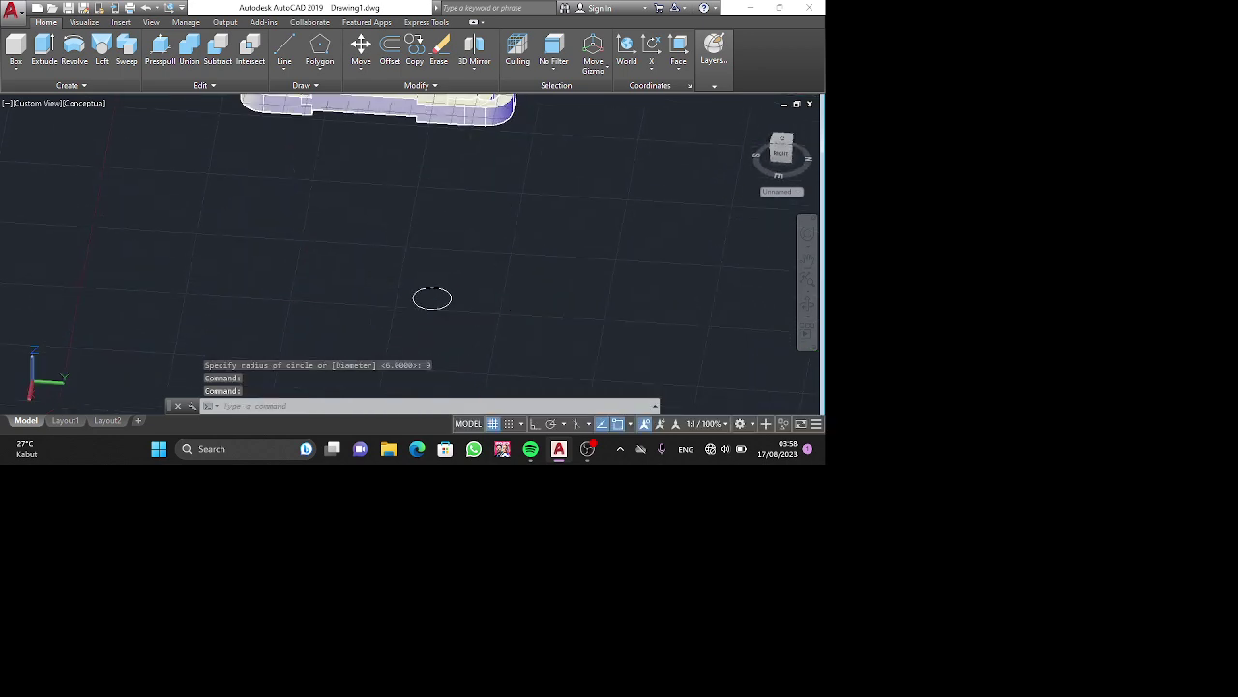
{"action": "key", "text": "Return"}
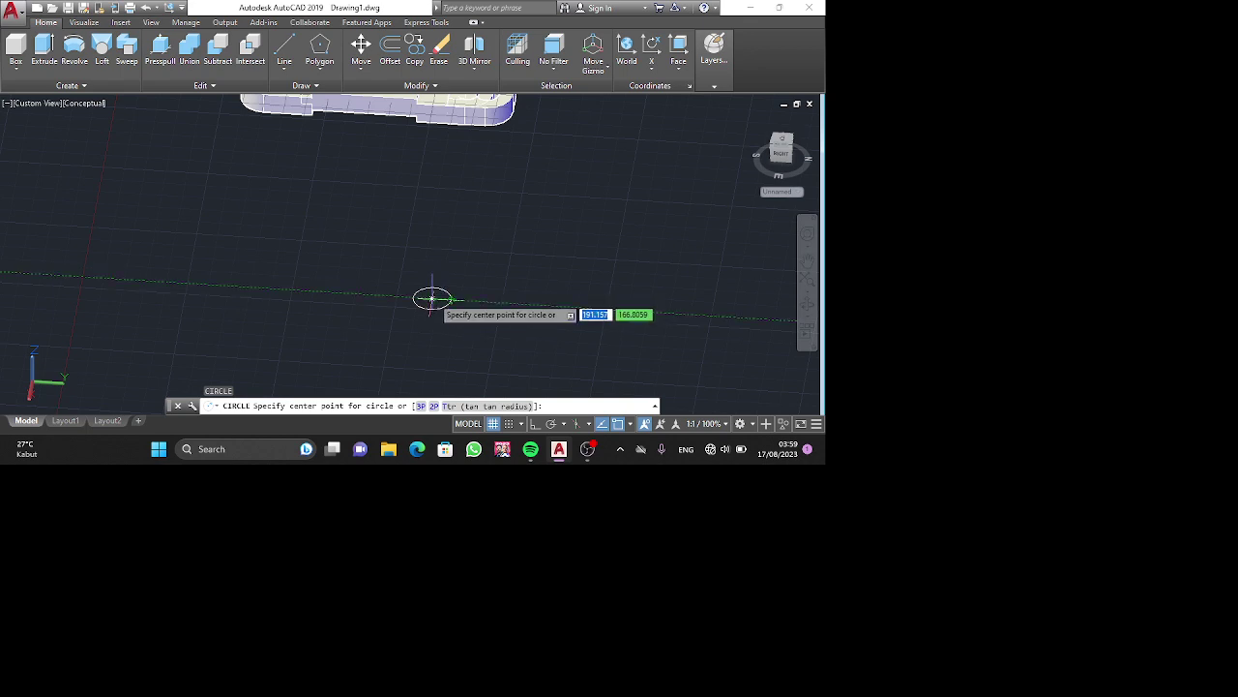
{"action": "left_click", "coordinate": [433, 298]}
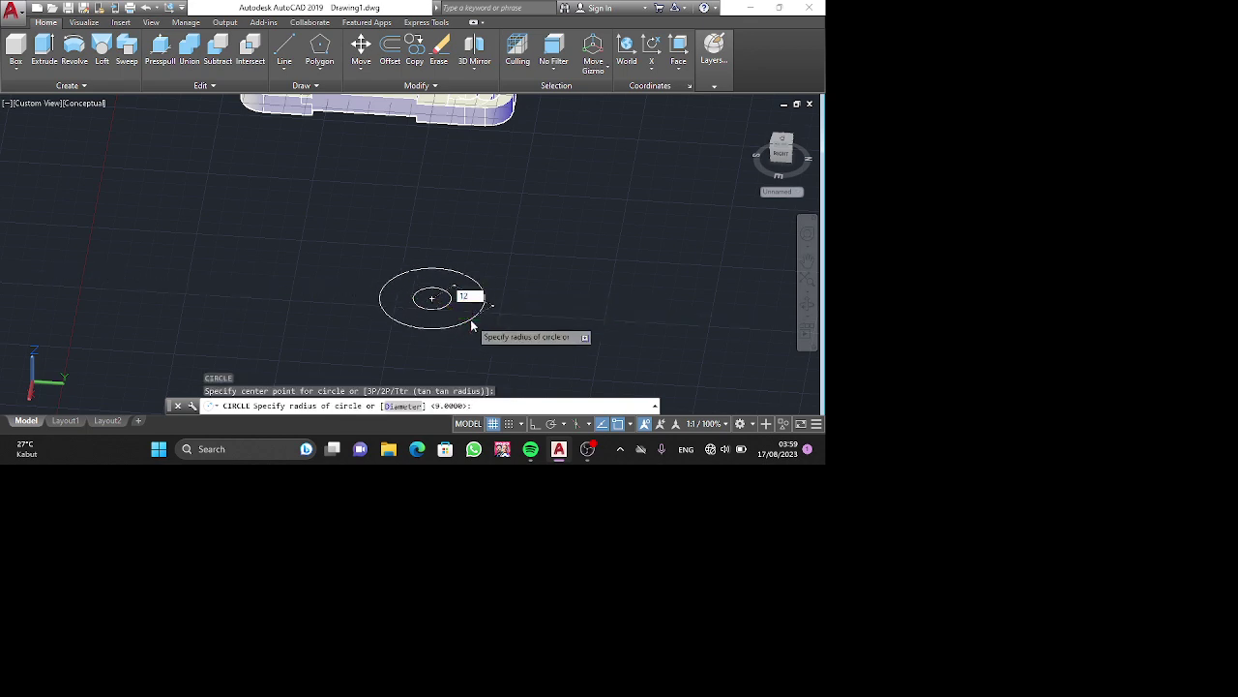
{"action": "key", "text": "Return"}
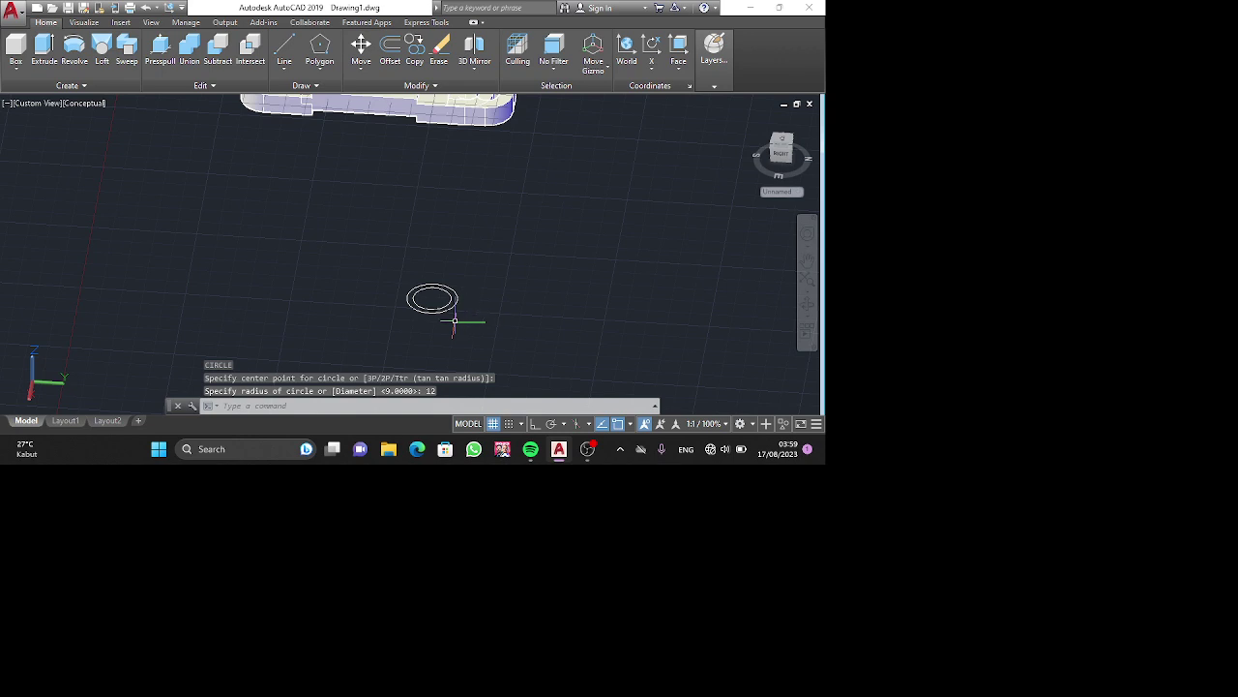
{"action": "key", "text": "Return"}
{"action": "left_click", "coordinate": [432, 298]}
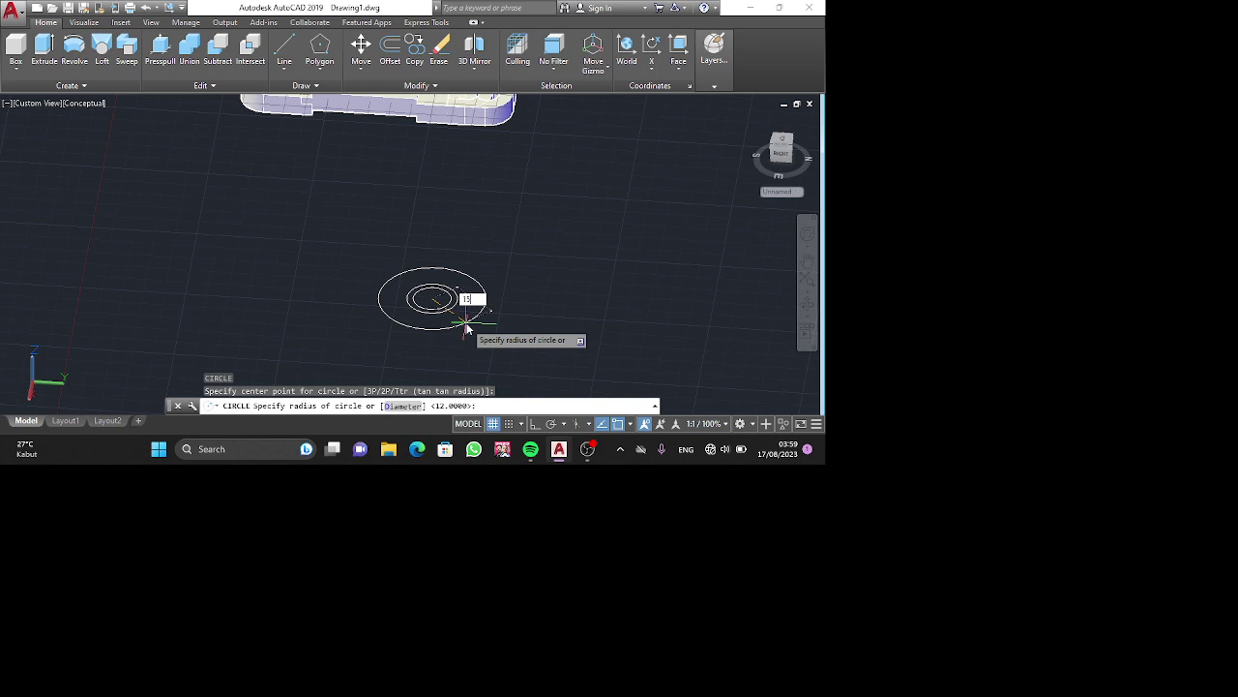
{"action": "key", "text": "Return"}
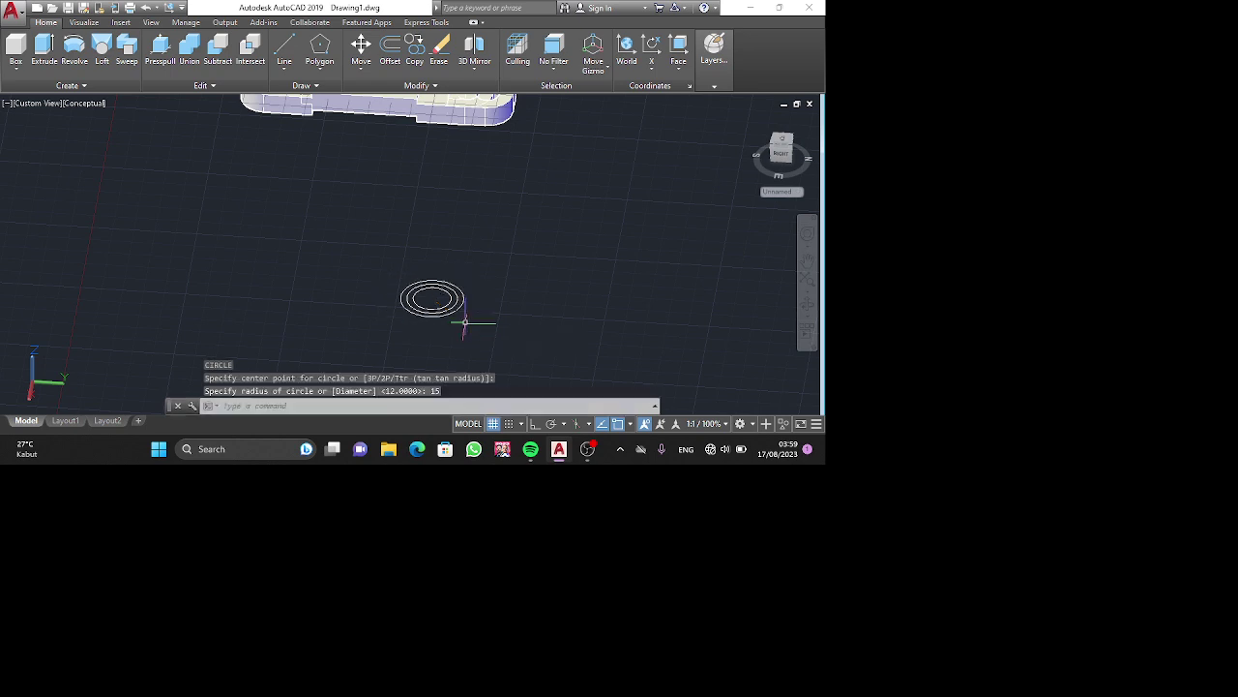
Presspull the ring between the radius 9 and radius 12 circles to a height of 21.
{"action": "left_click", "coordinate": [160, 53]}
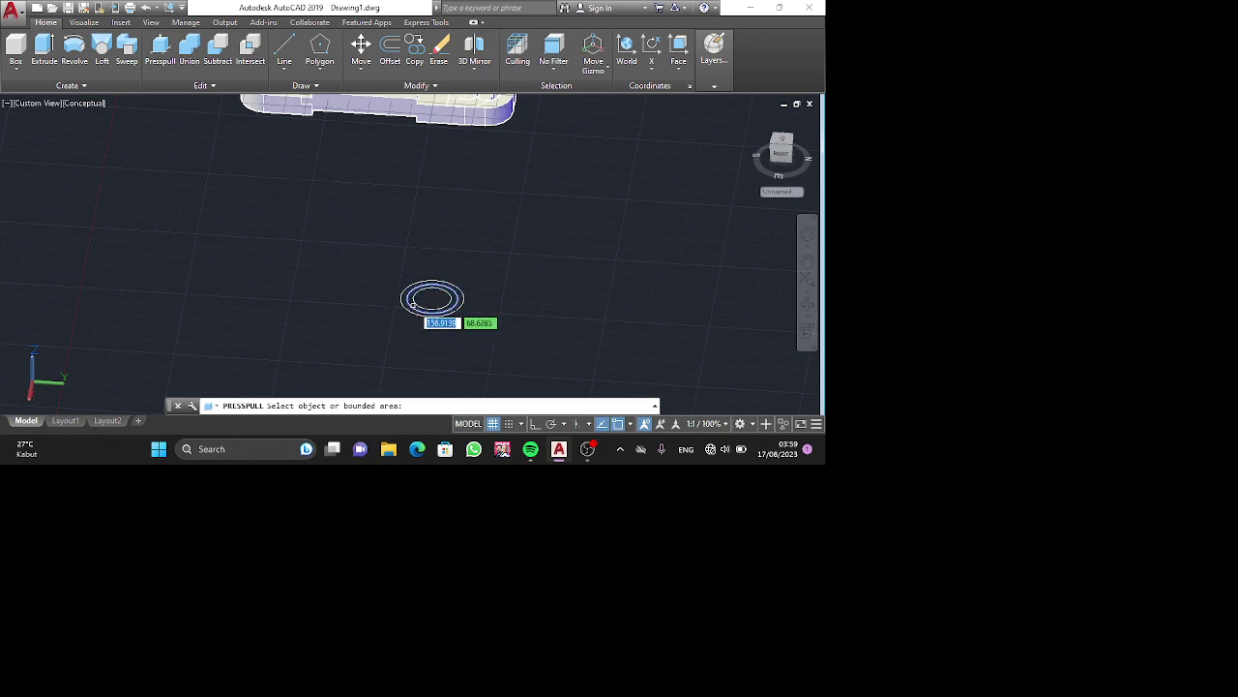
{"action": "scroll", "coordinate": [413, 304], "scroll_direction": "up", "scroll_amount": 5}
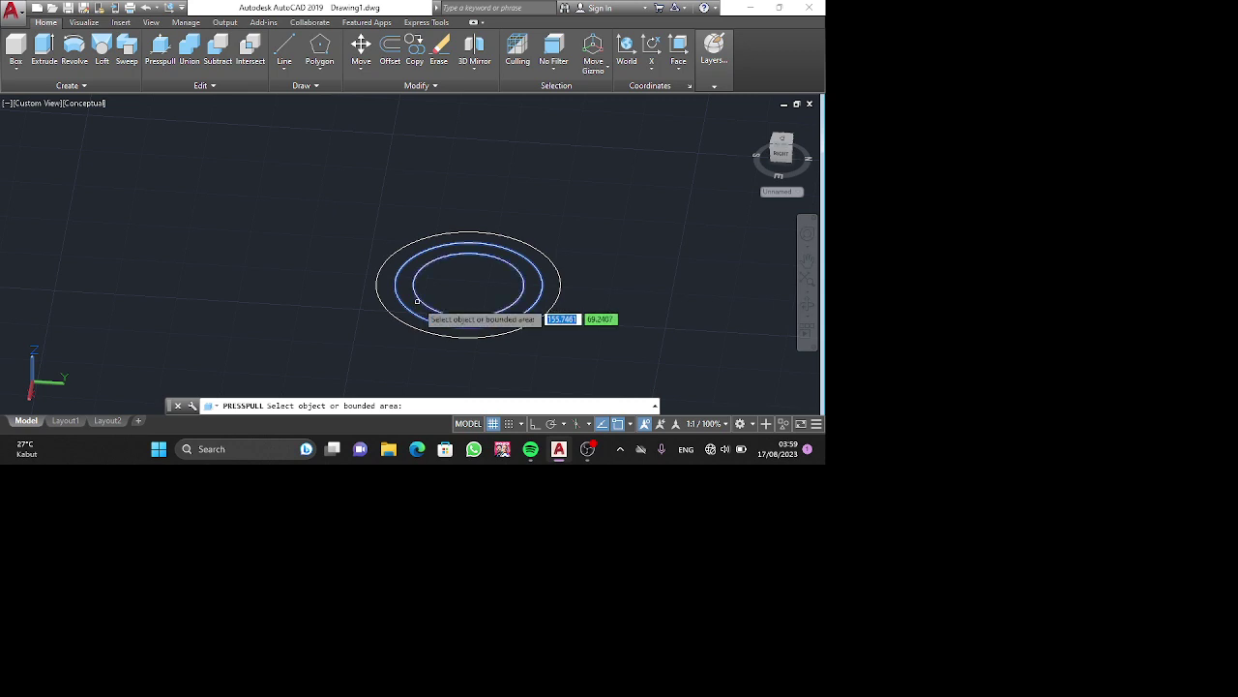
{"action": "left_click", "coordinate": [412, 304]}
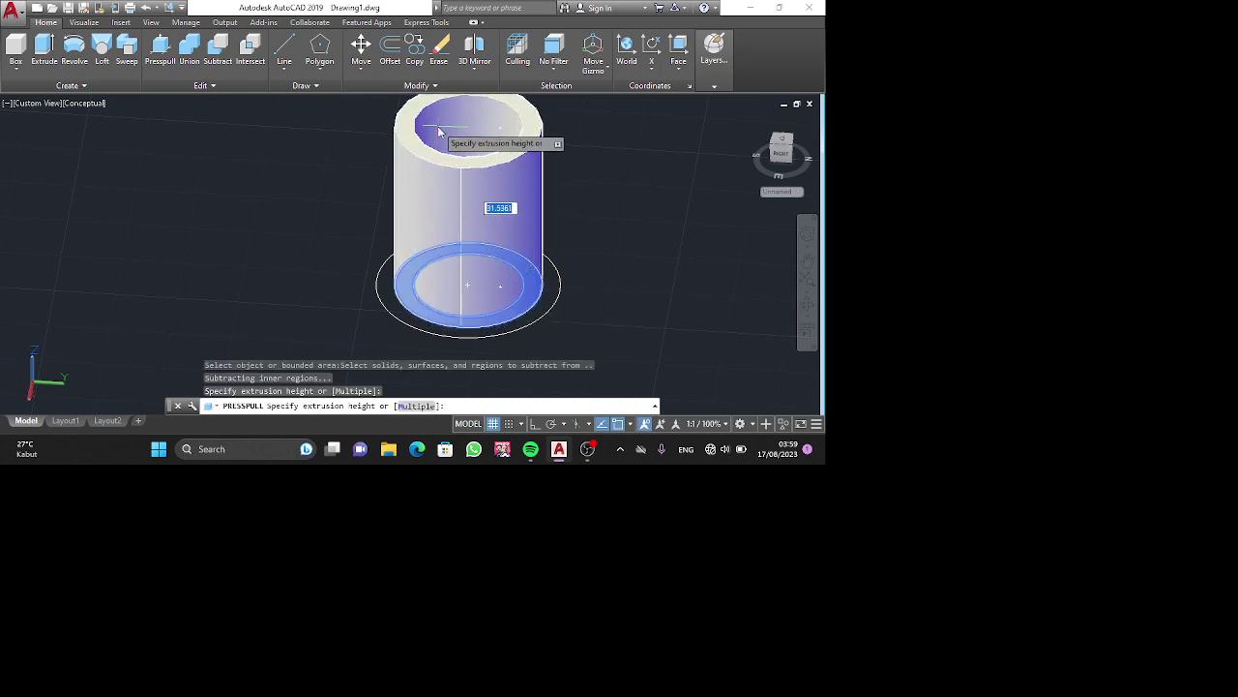
{"action": "key", "text": "Return"}
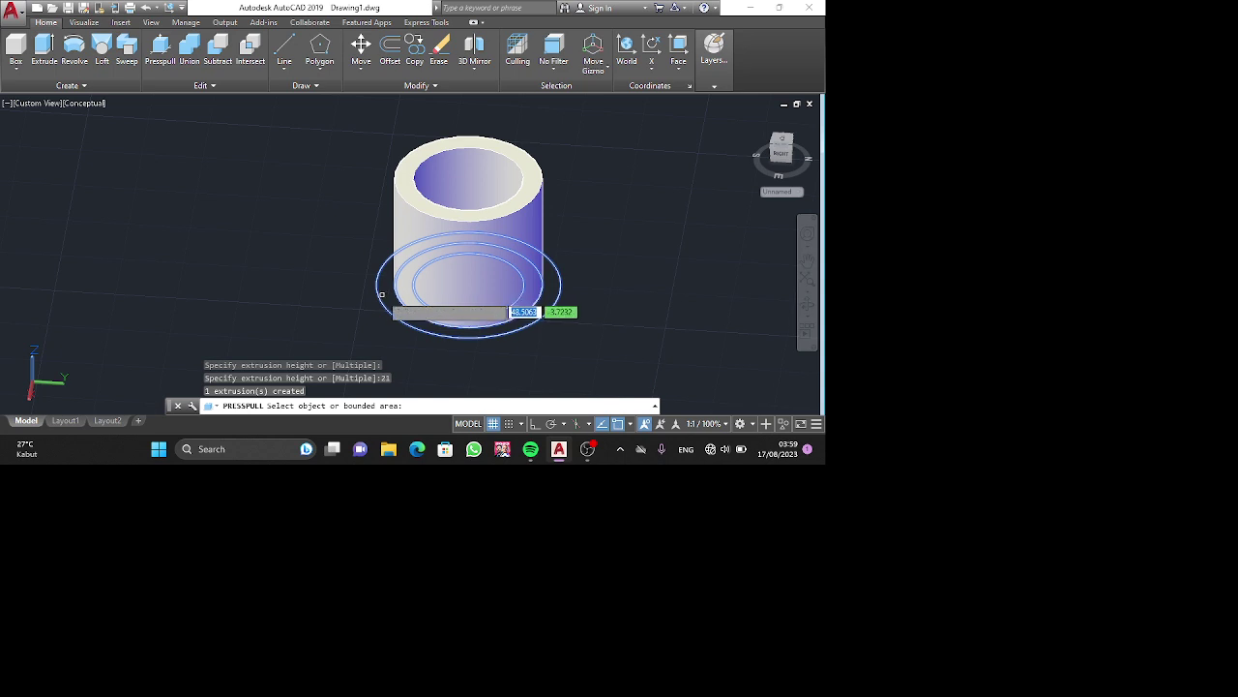
Presspull the outermost ring around the sleeve's base to a height of 3 as a flange.
{"action": "left_click", "coordinate": [382, 295]}
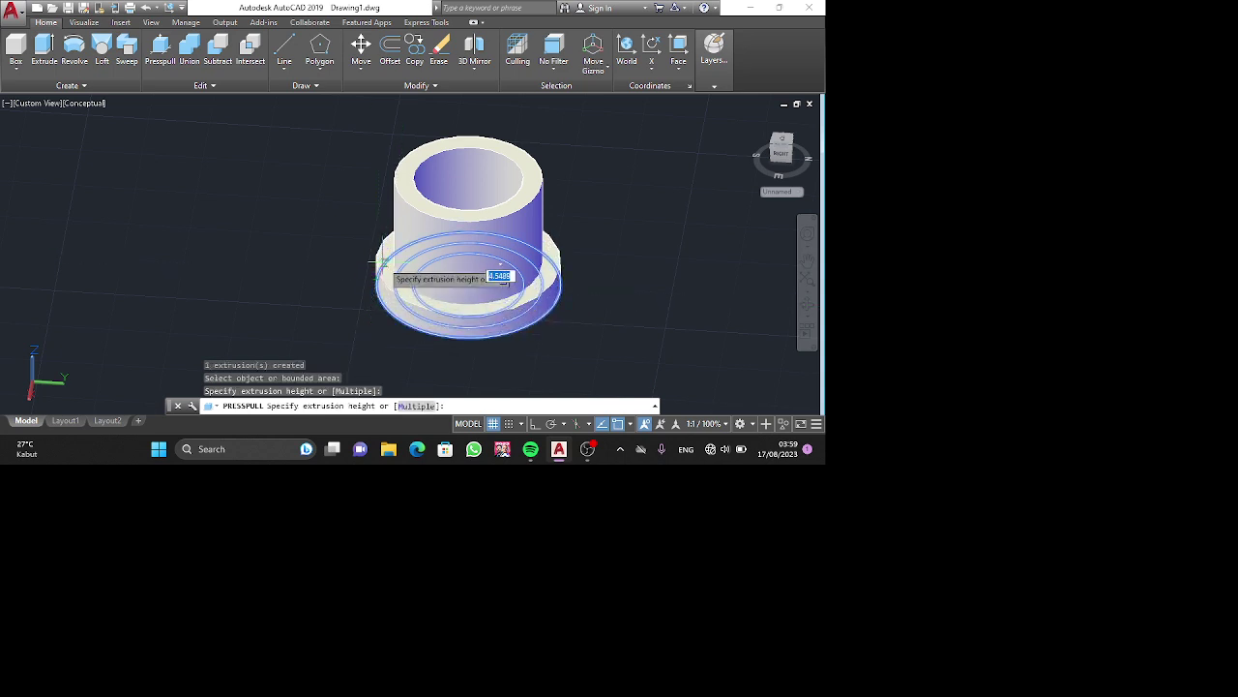
{"action": "key", "text": "Escape"}
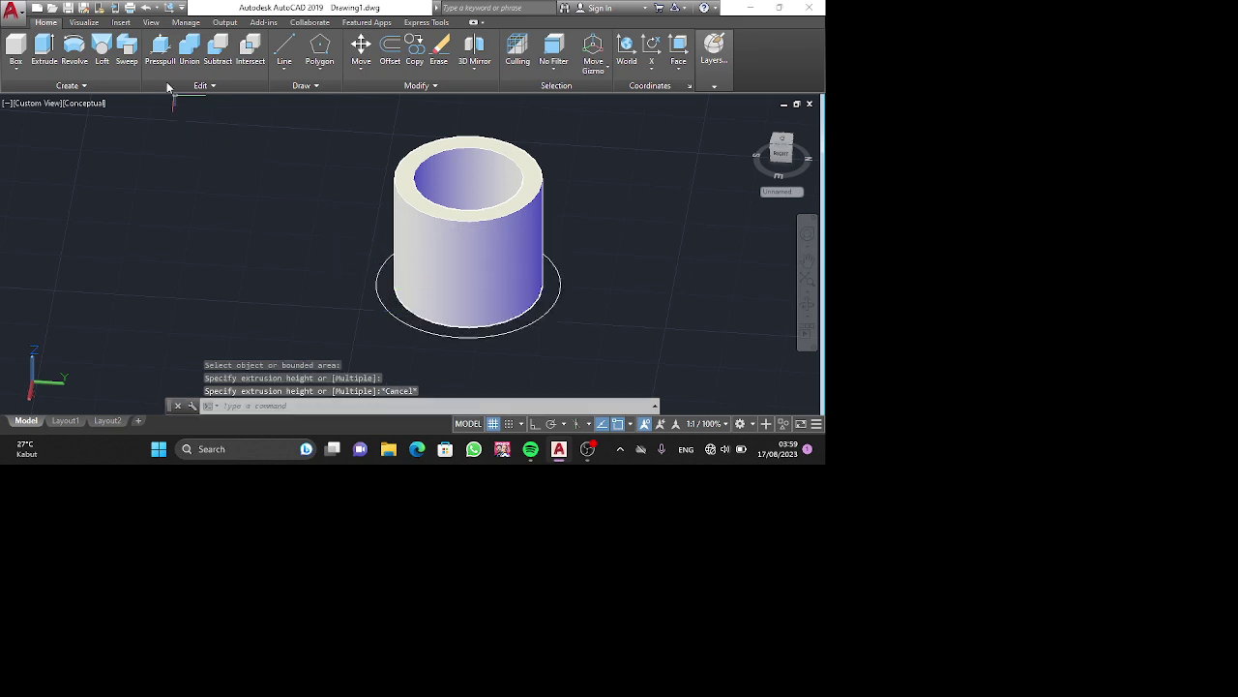
{"action": "left_click", "coordinate": [160, 49]}
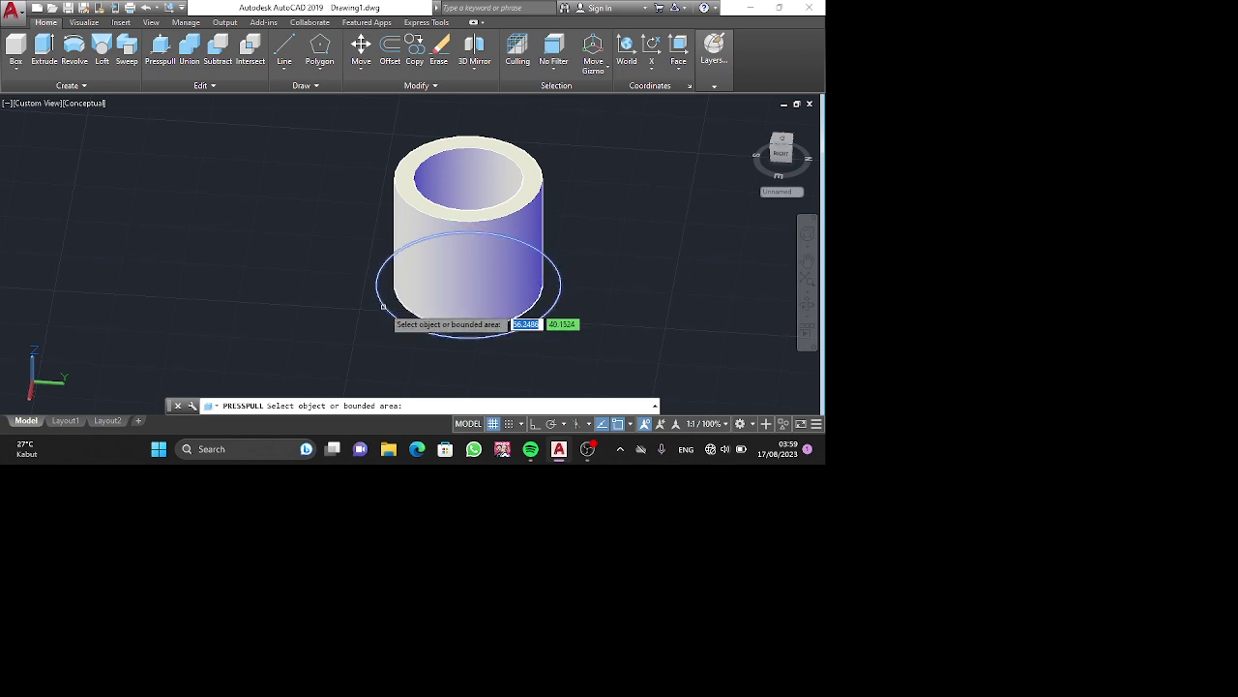
{"action": "left_click", "coordinate": [384, 309]}
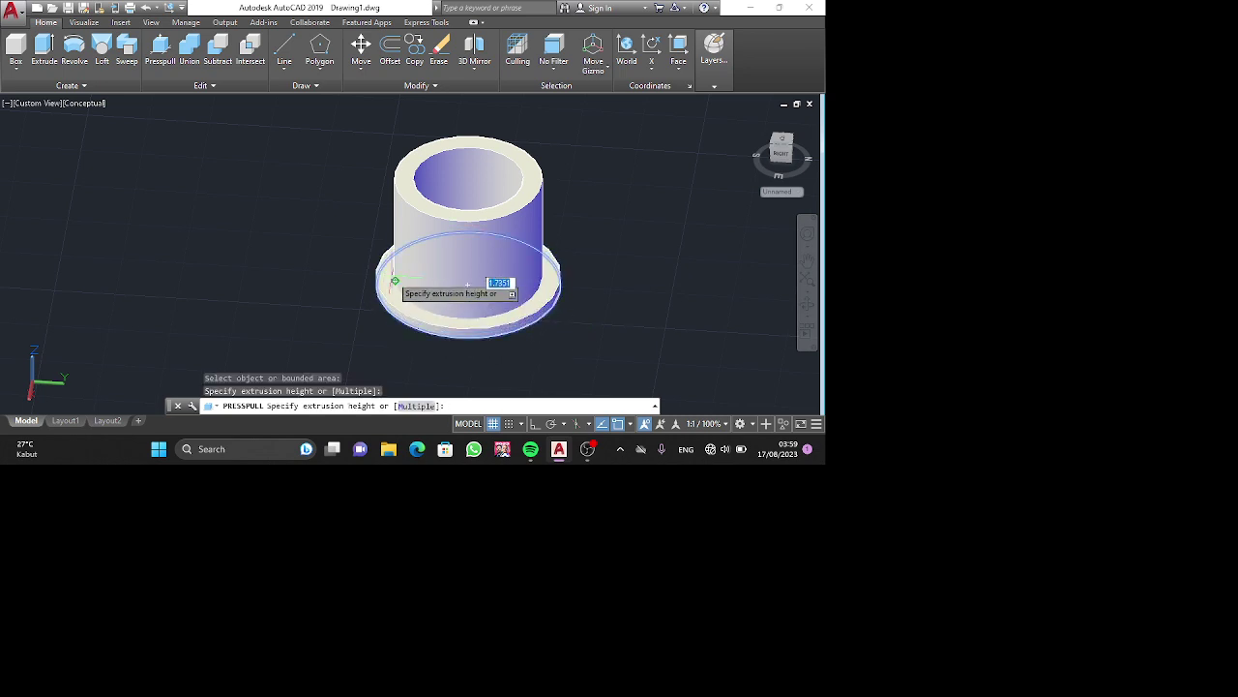
{"action": "type", "text": "3"}
{"action": "key", "text": "Return"}
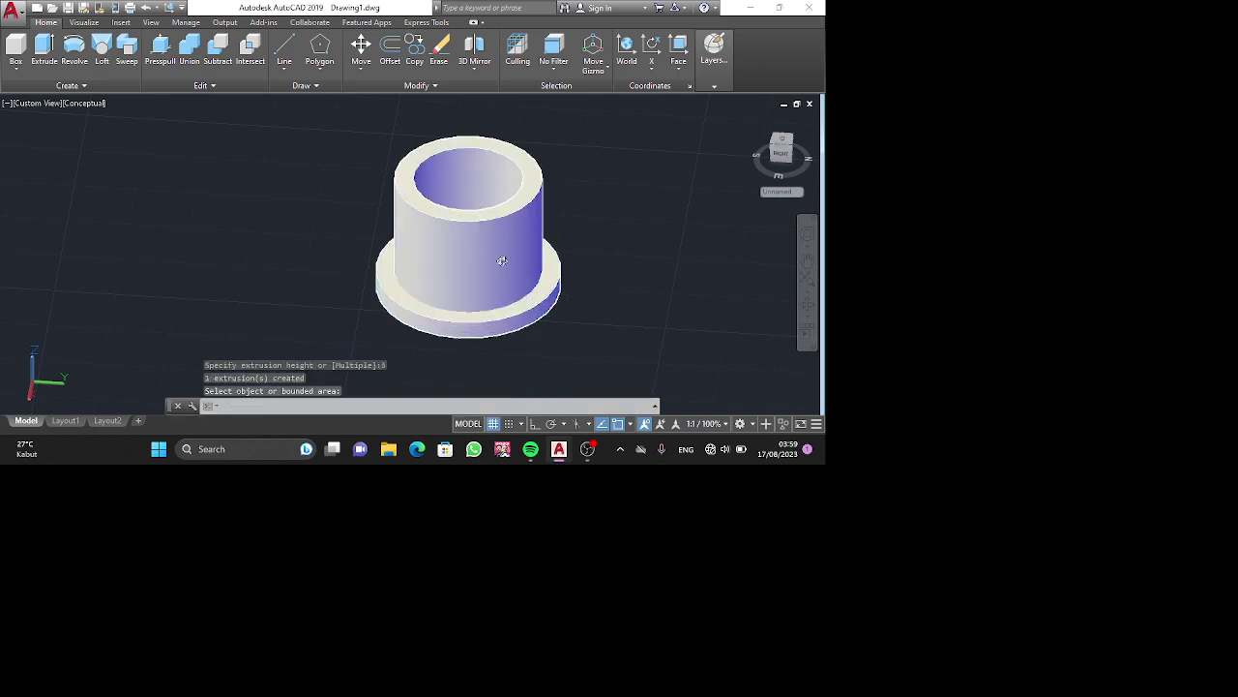
Undo the 3-high flange extrusion around the sleeve's base.
{"action": "middle_click_drag", "start_coordinate": [461, 290], "coordinate": [501, 329], "text": "shift"}
{"action": "key", "text": "Escape"}
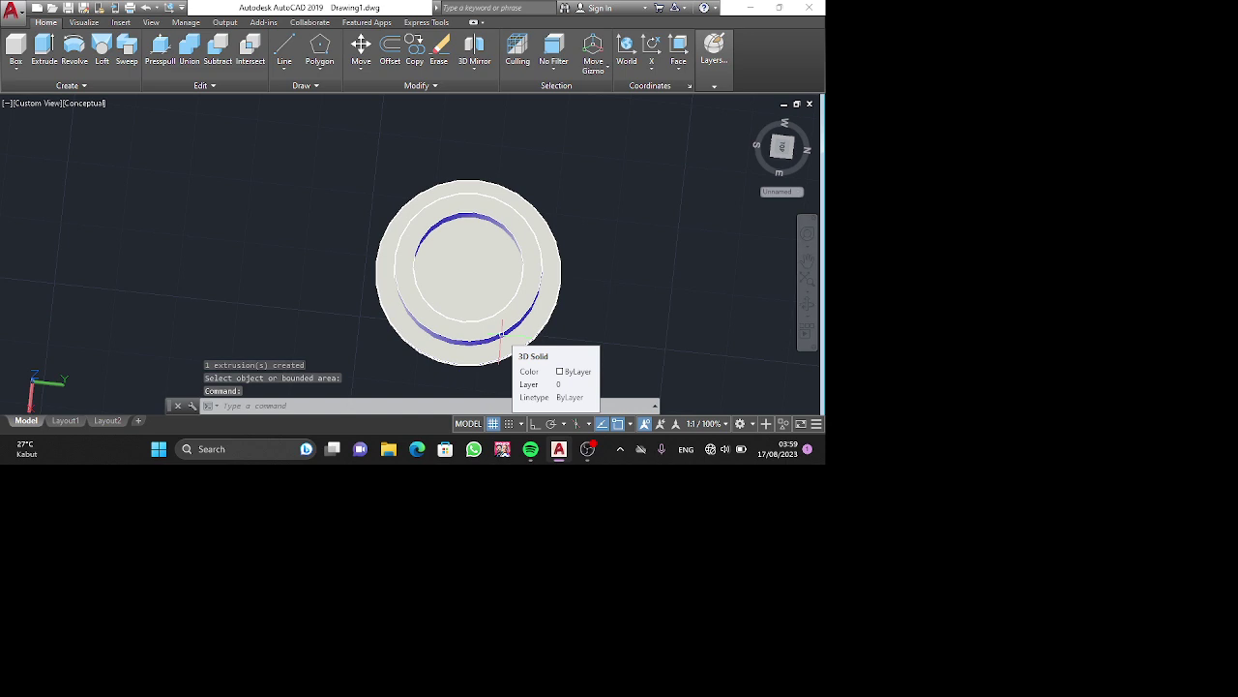
{"action": "key", "text": "ctrl+z"}
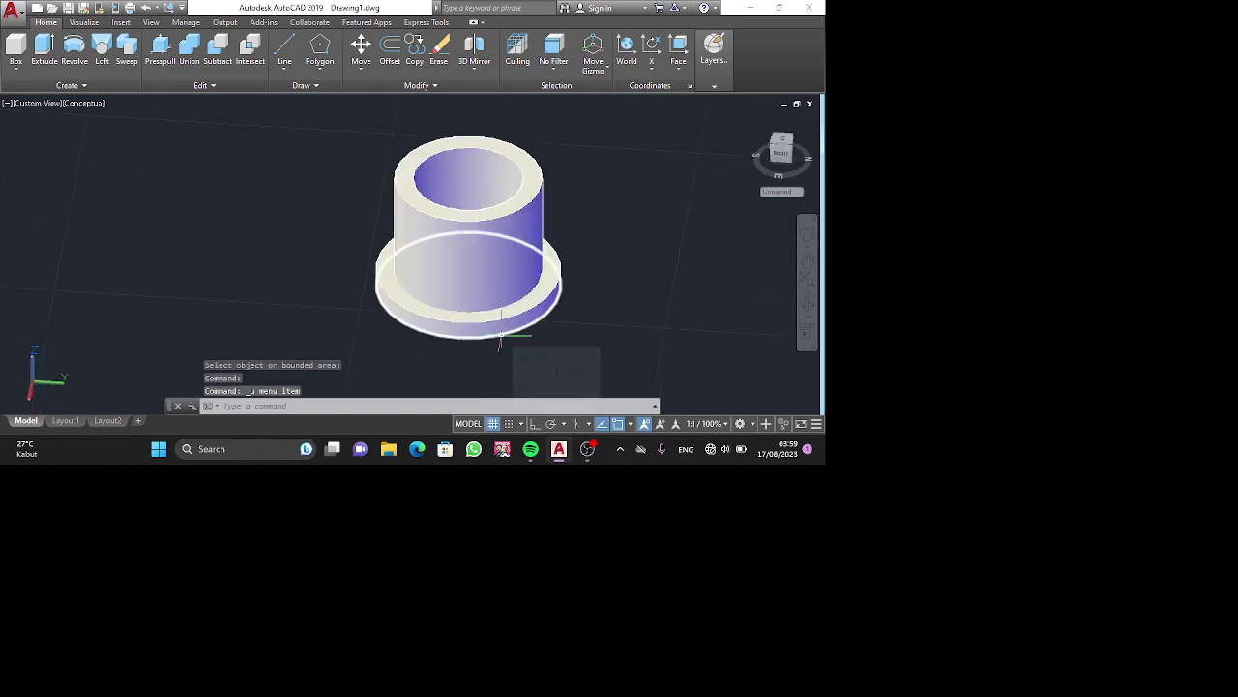
{"action": "key", "text": "ctrl+z"}
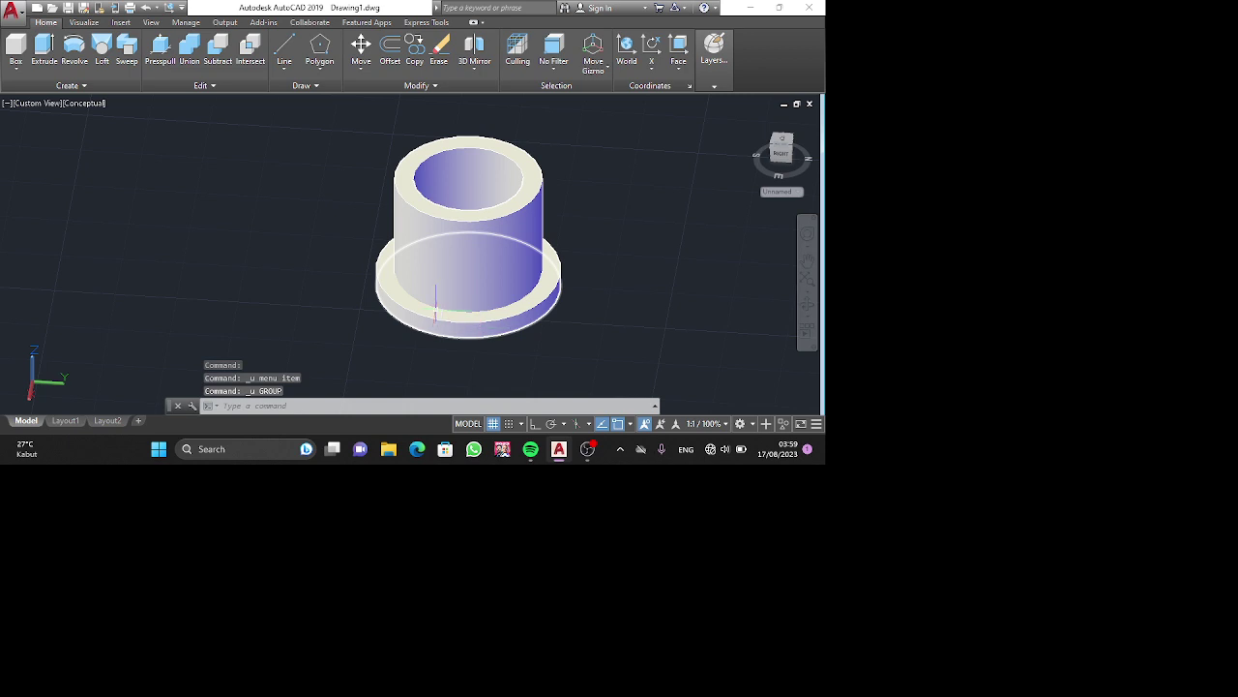
{"action": "key", "text": "ctrl+z"}
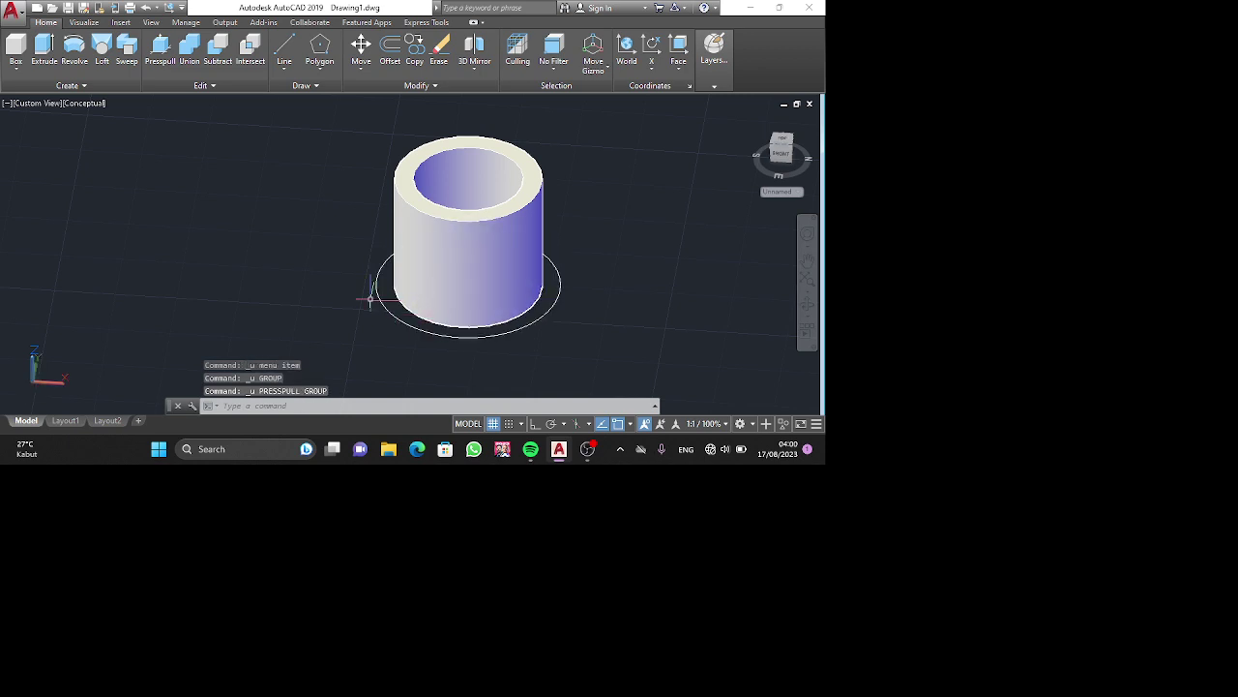
Presspull the ring between the sleeve and the outermost base circle to a height of 3.
{"action": "left_click", "coordinate": [161, 58]}
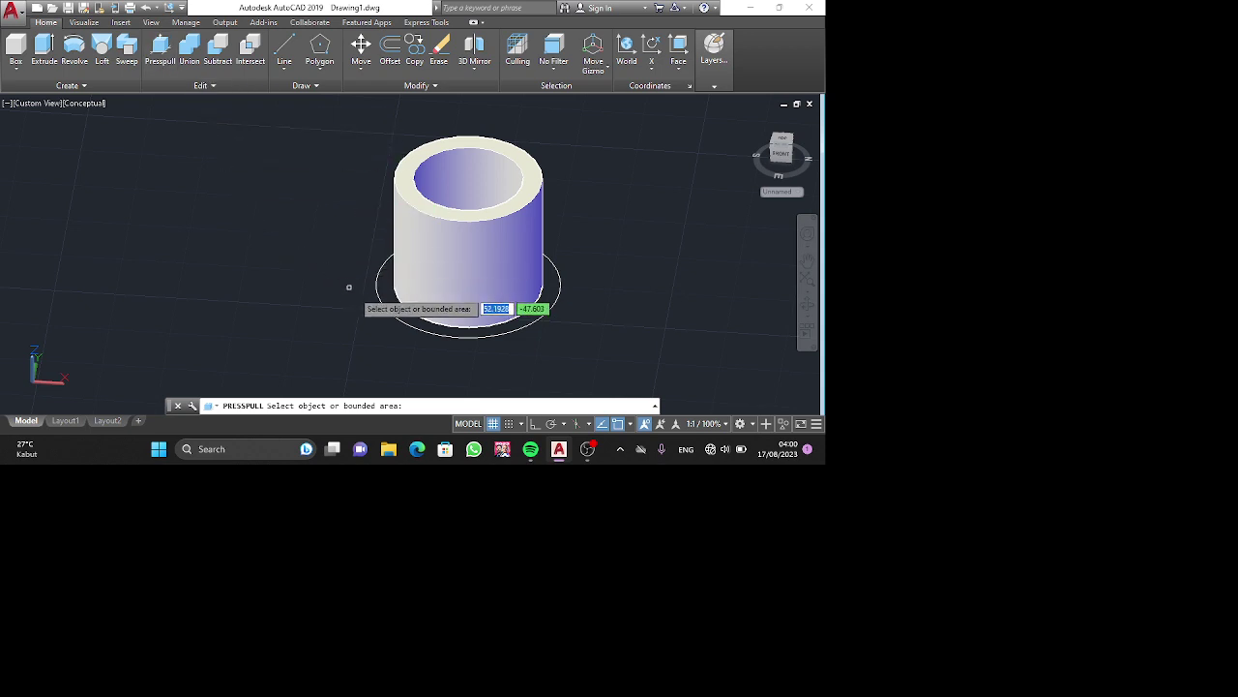
{"action": "left_click", "coordinate": [387, 300]}
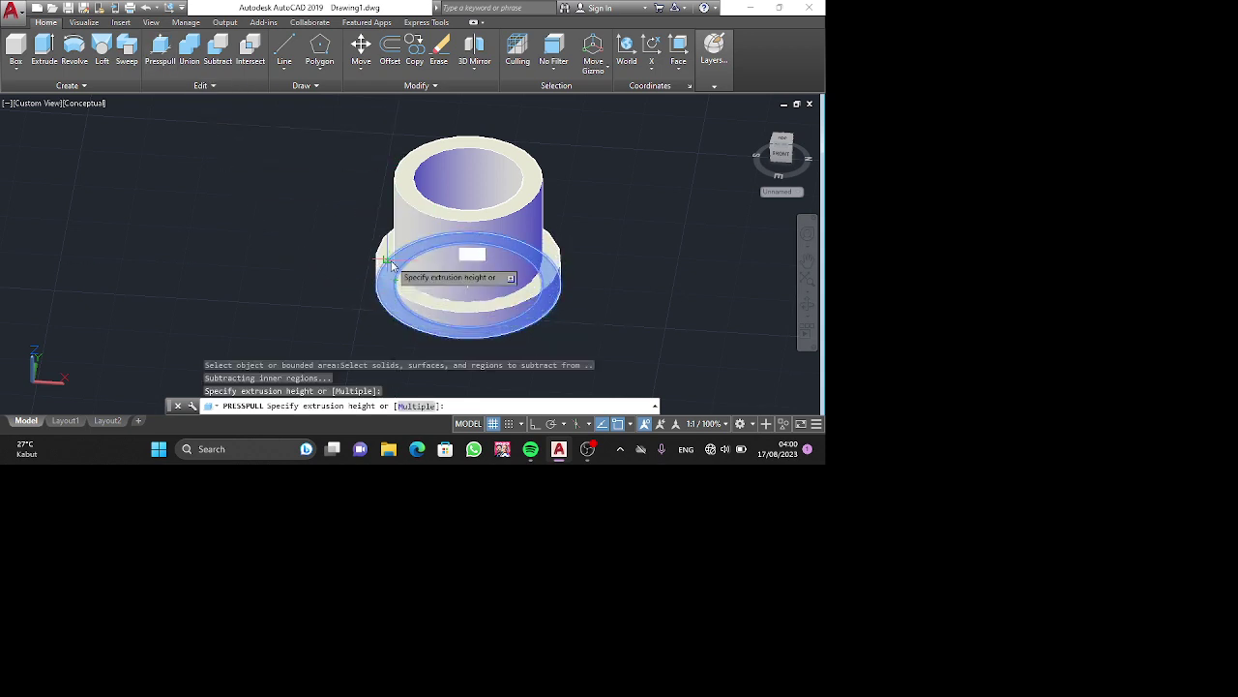
{"action": "key", "text": "Return"}
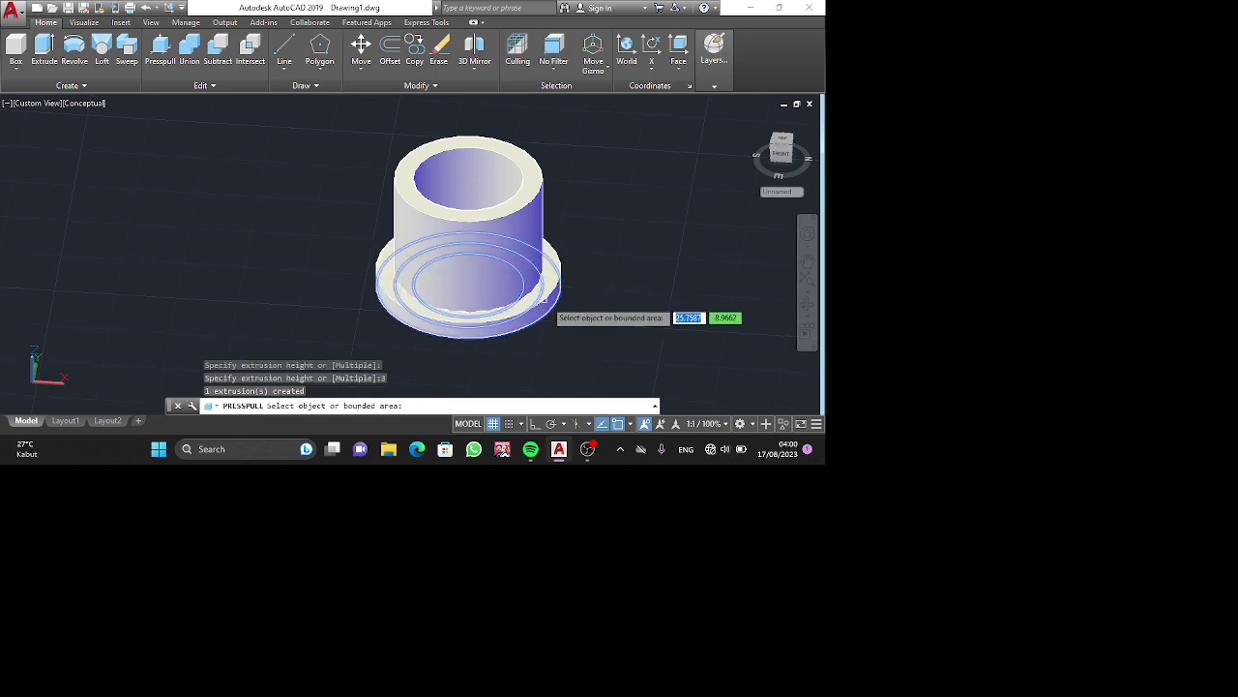
{"action": "middle_click_drag", "start_coordinate": [547, 327], "coordinate": [542, 362], "text": "shift"}
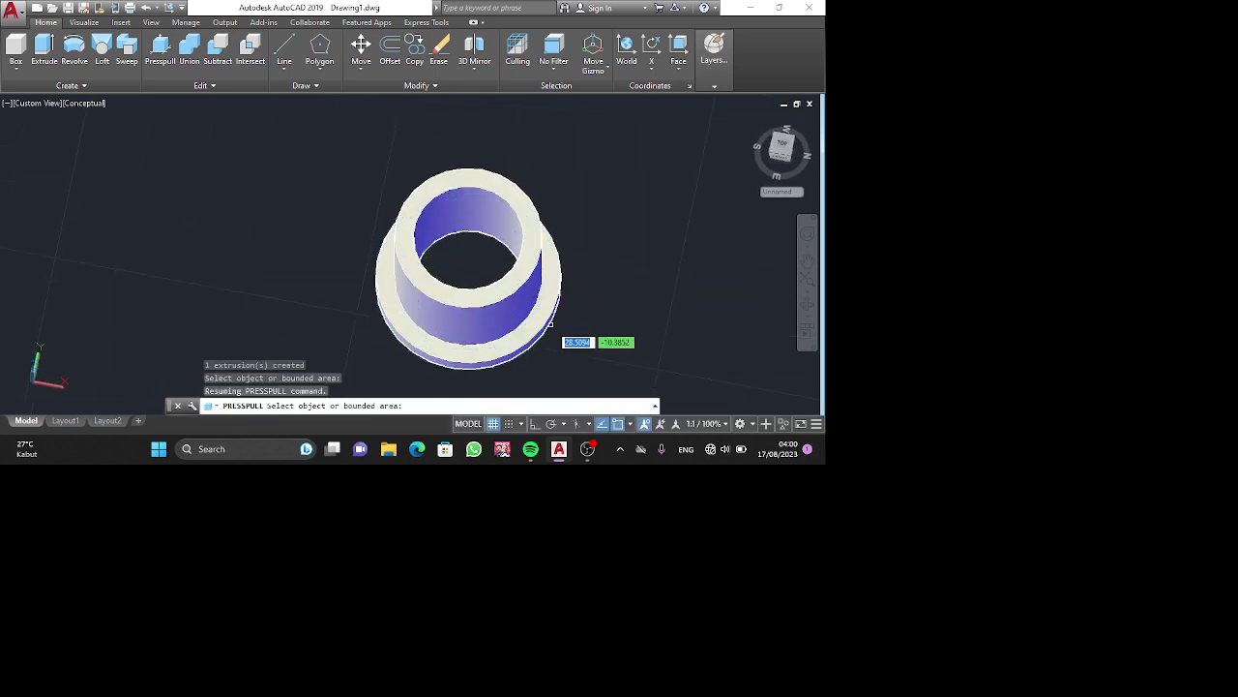
{"action": "key", "text": "Return"}
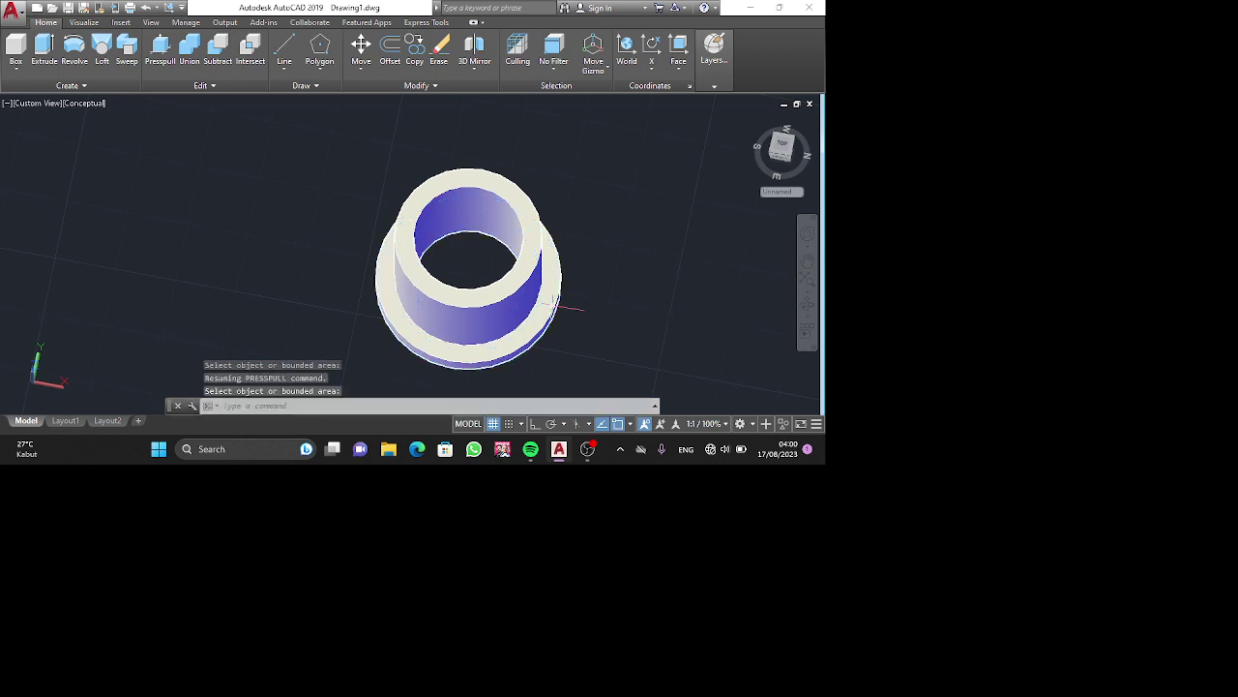
Union the sleeve and its base flange into a single bushing solid.
{"action": "middle_click_drag", "start_coordinate": [601, 346], "coordinate": [597, 304], "text": "shift"}
{"action": "scroll", "coordinate": [597, 300], "scroll_direction": "down", "scroll_amount": 6}
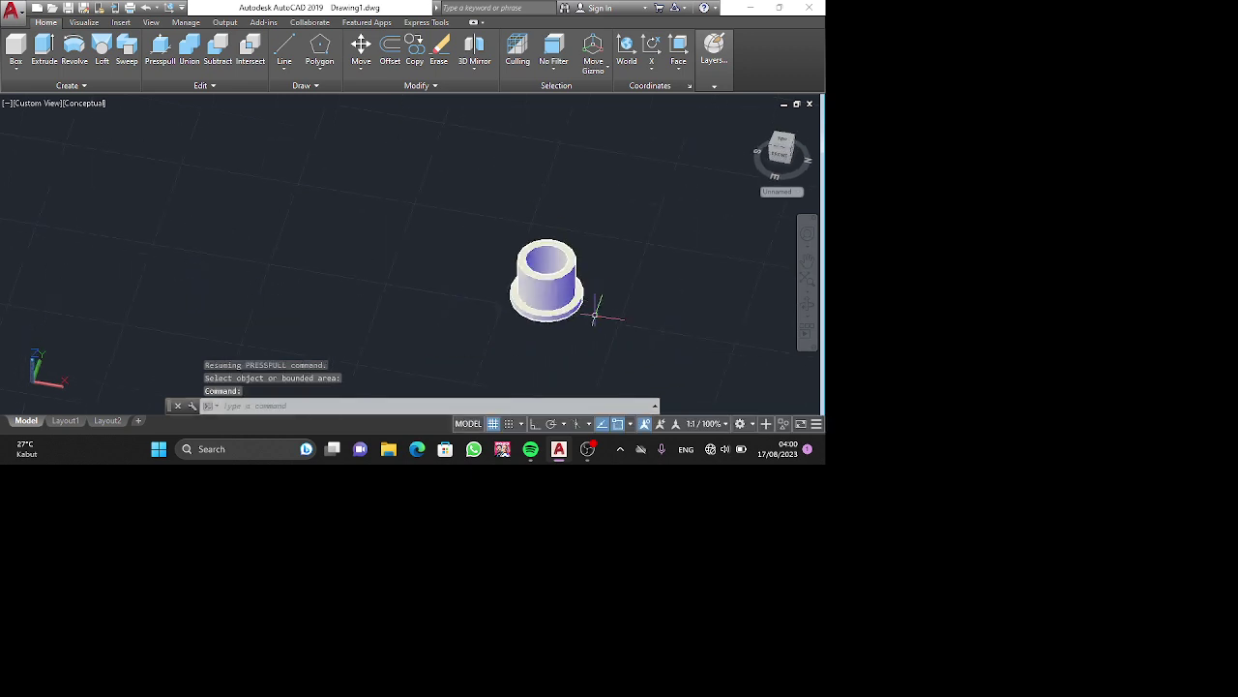
{"action": "left_click", "coordinate": [598, 321]}
{"action": "left_click", "coordinate": [504, 232]}
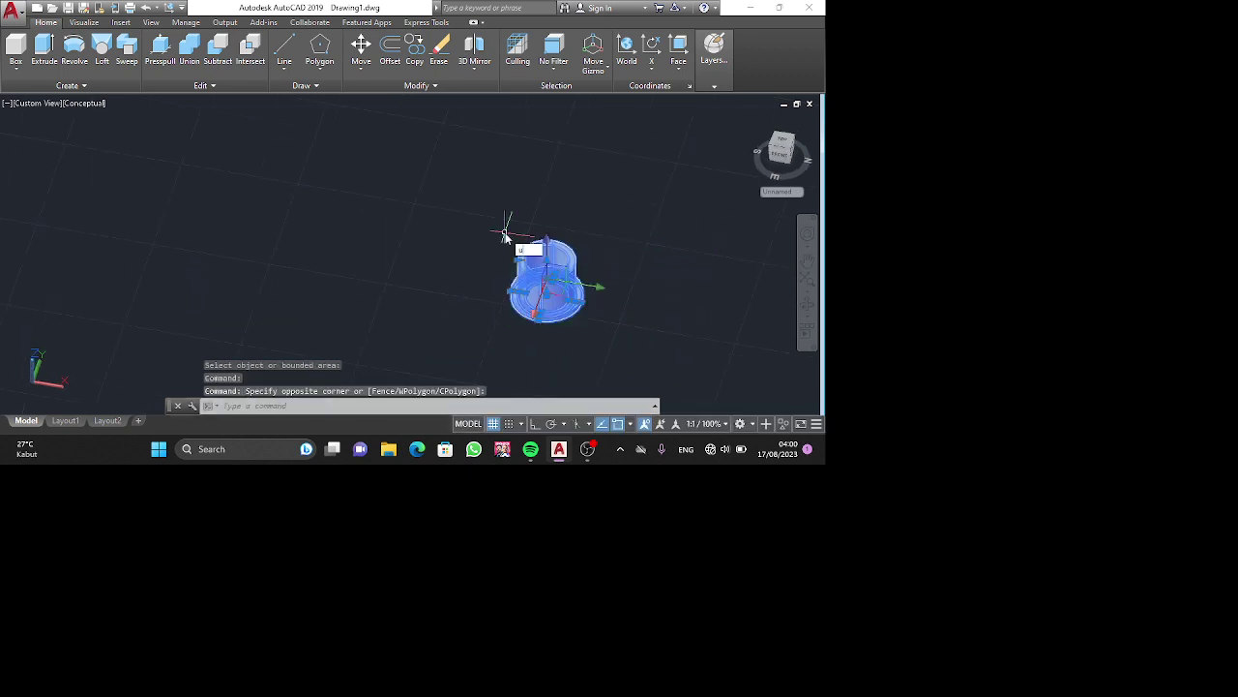
{"action": "type", "text": "uni"}
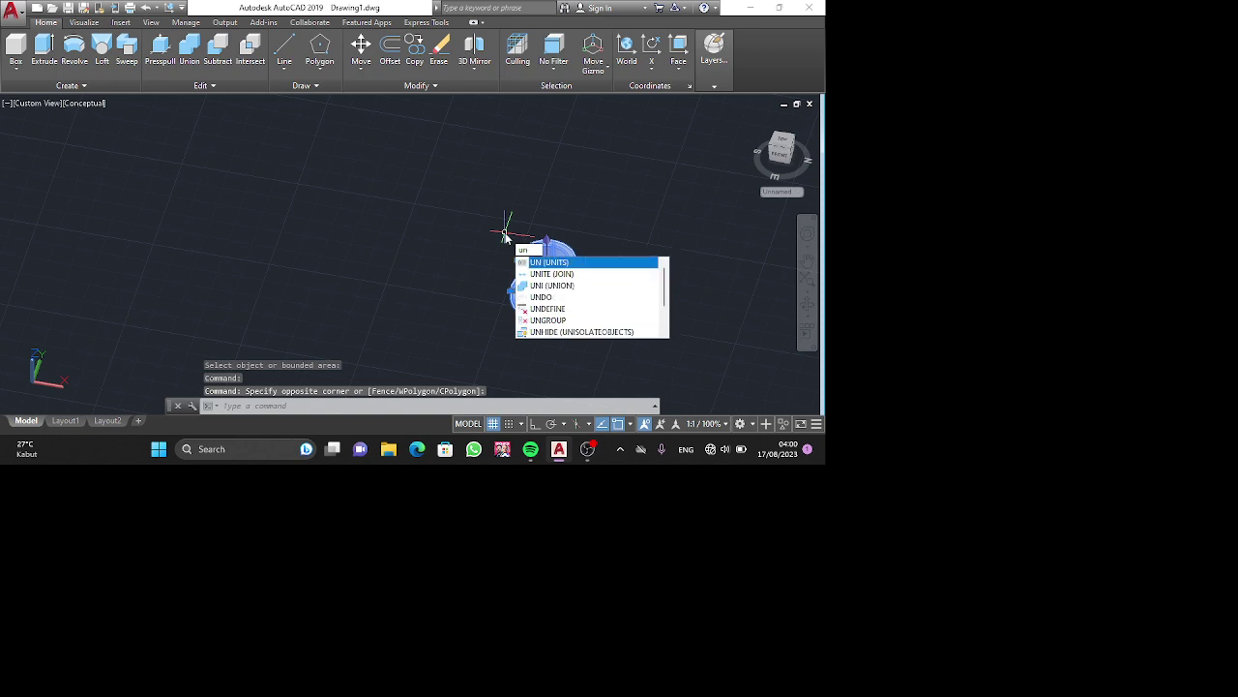
{"action": "key", "text": "Return"}
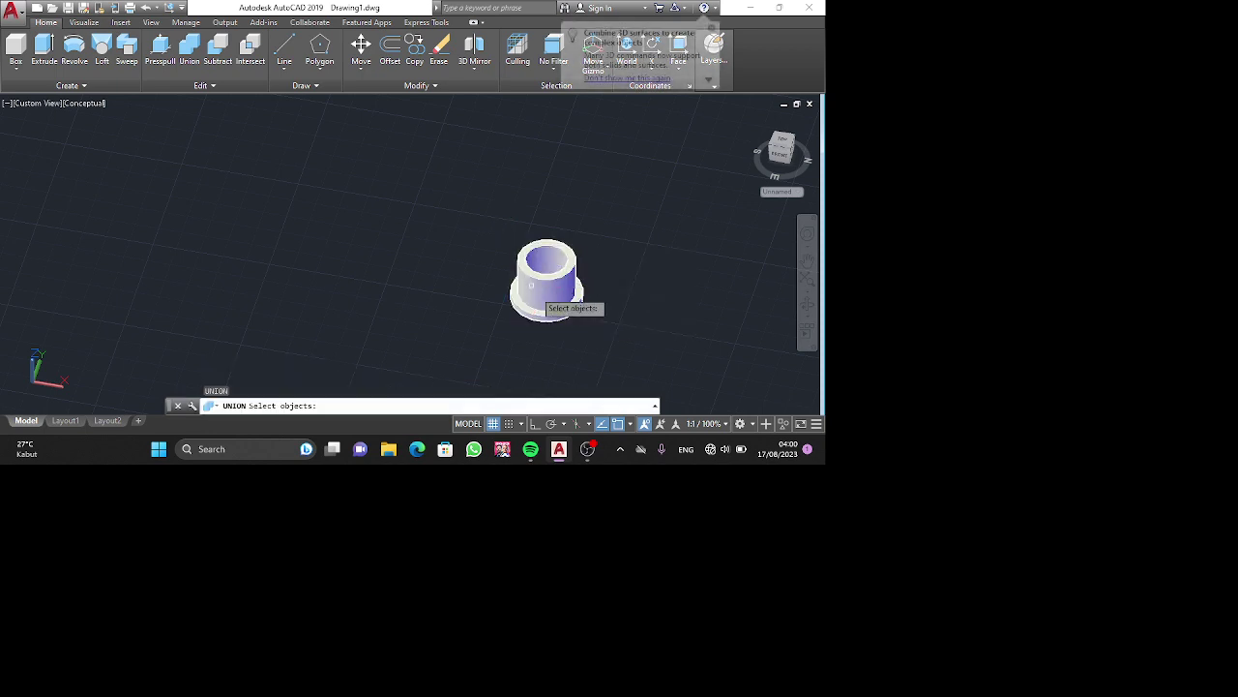
{"action": "left_click", "coordinate": [574, 341]}
{"action": "left_click", "coordinate": [542, 277]}
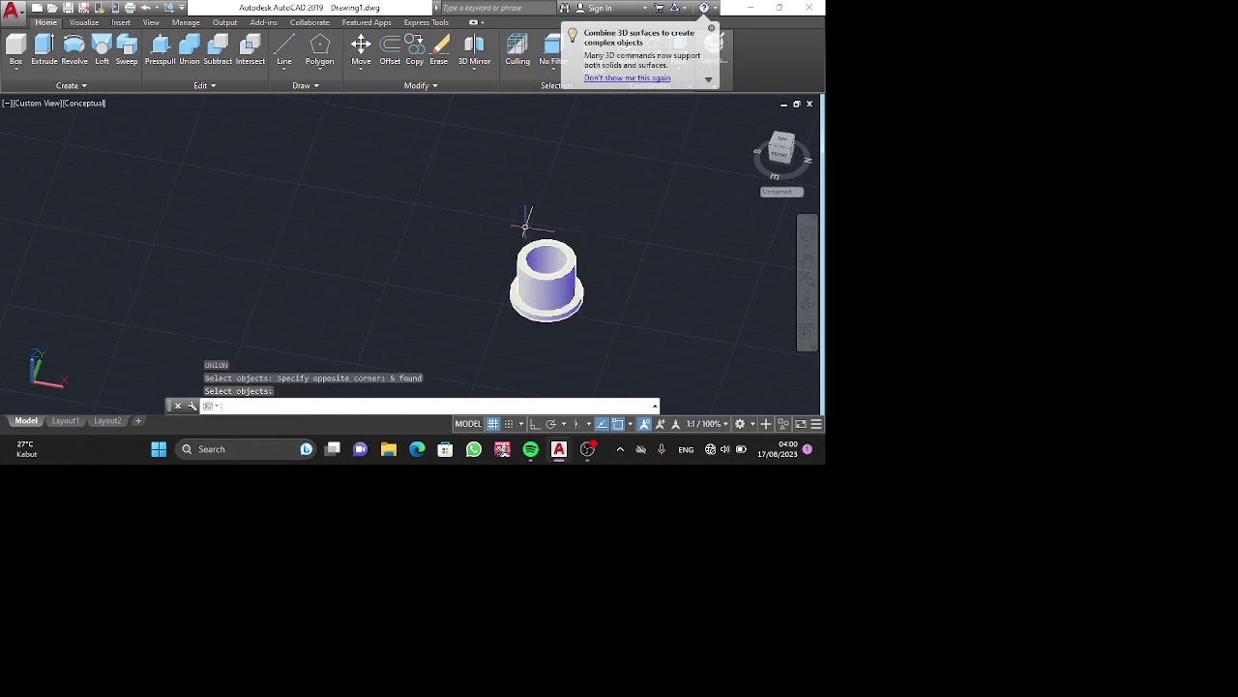
{"action": "key", "text": "Return"}
Copy the flanged bushing from its base centre about 45 units along the positive X axis with Ortho on.
{"action": "left_click", "coordinate": [546, 285]}
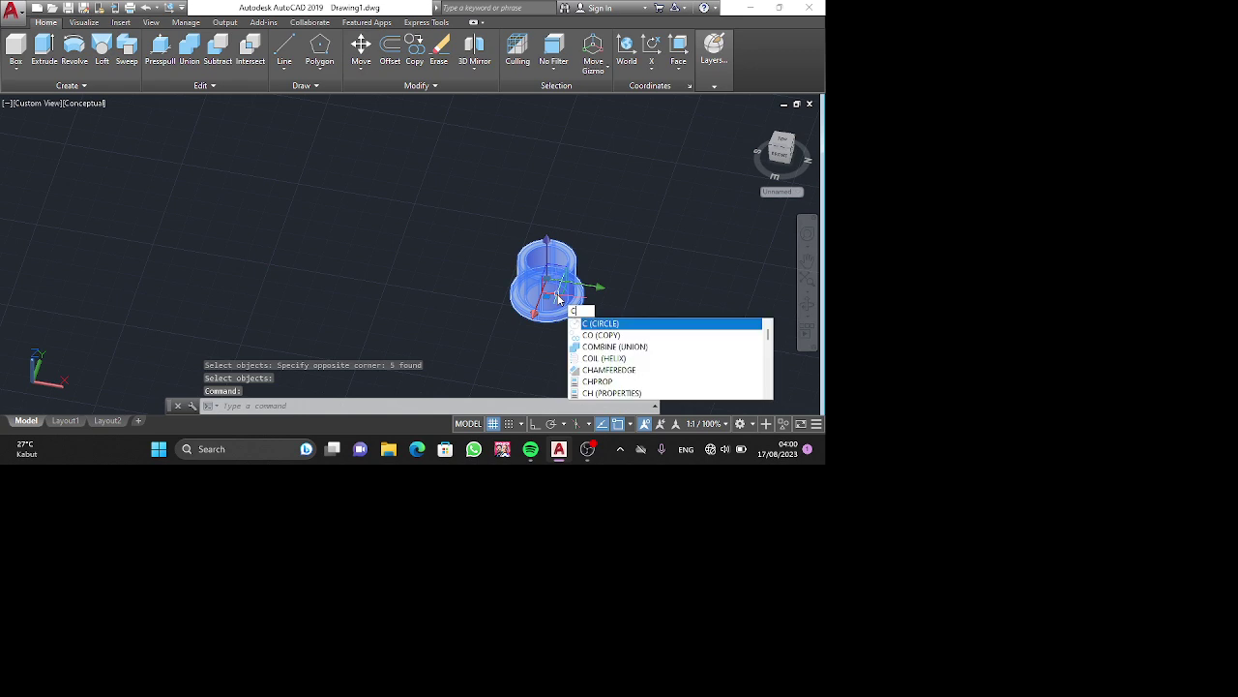
{"action": "type", "text": "co"}
{"action": "key", "text": "Return"}
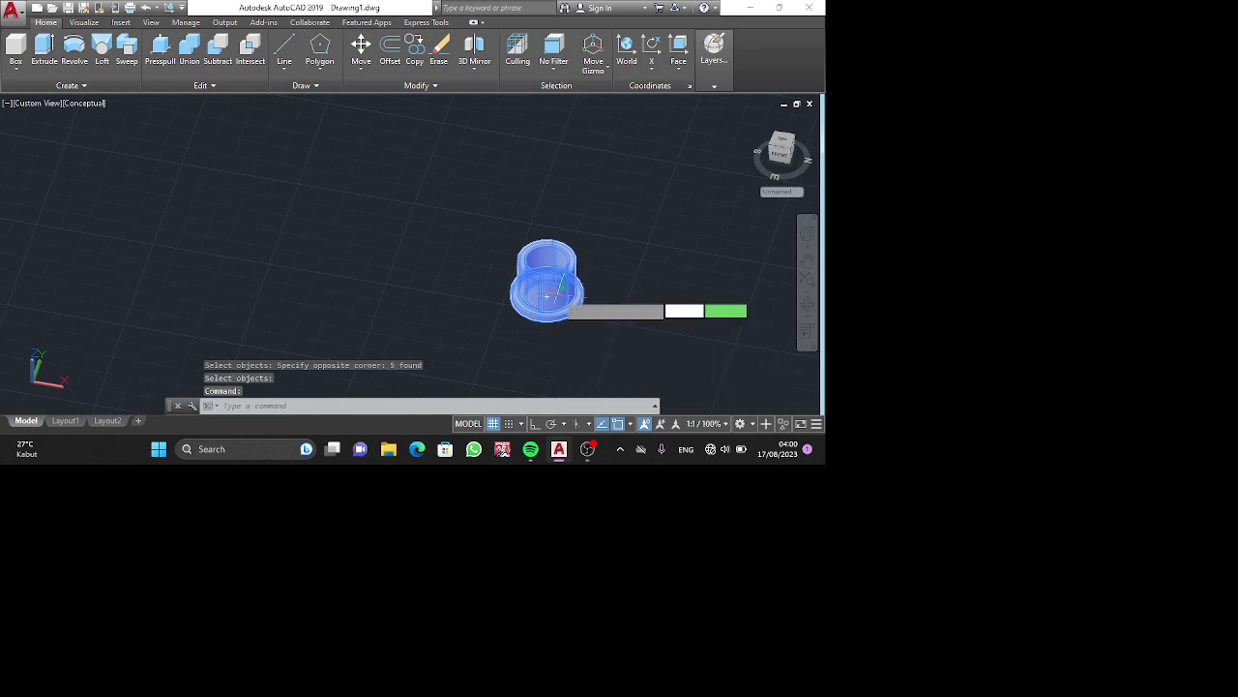
{"action": "left_click", "coordinate": [548, 292]}
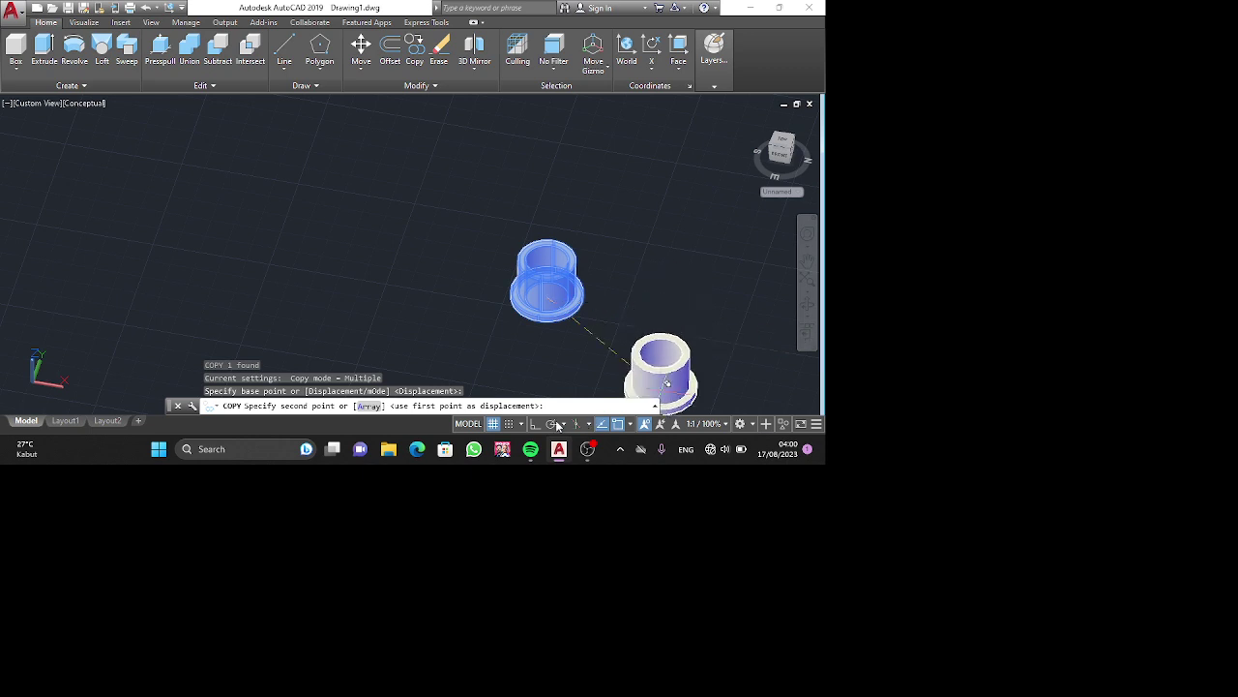
{"action": "key", "text": "F8"}
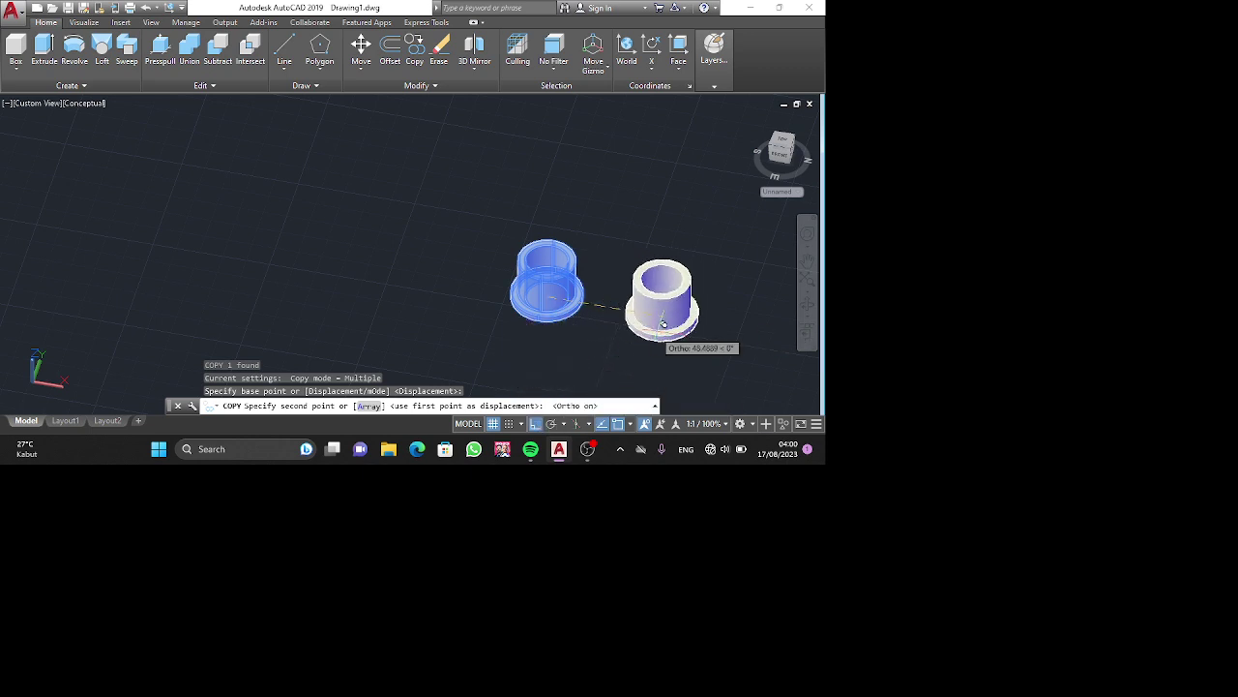
{"action": "left_click", "coordinate": [656, 324]}
{"action": "key", "text": "Return"}
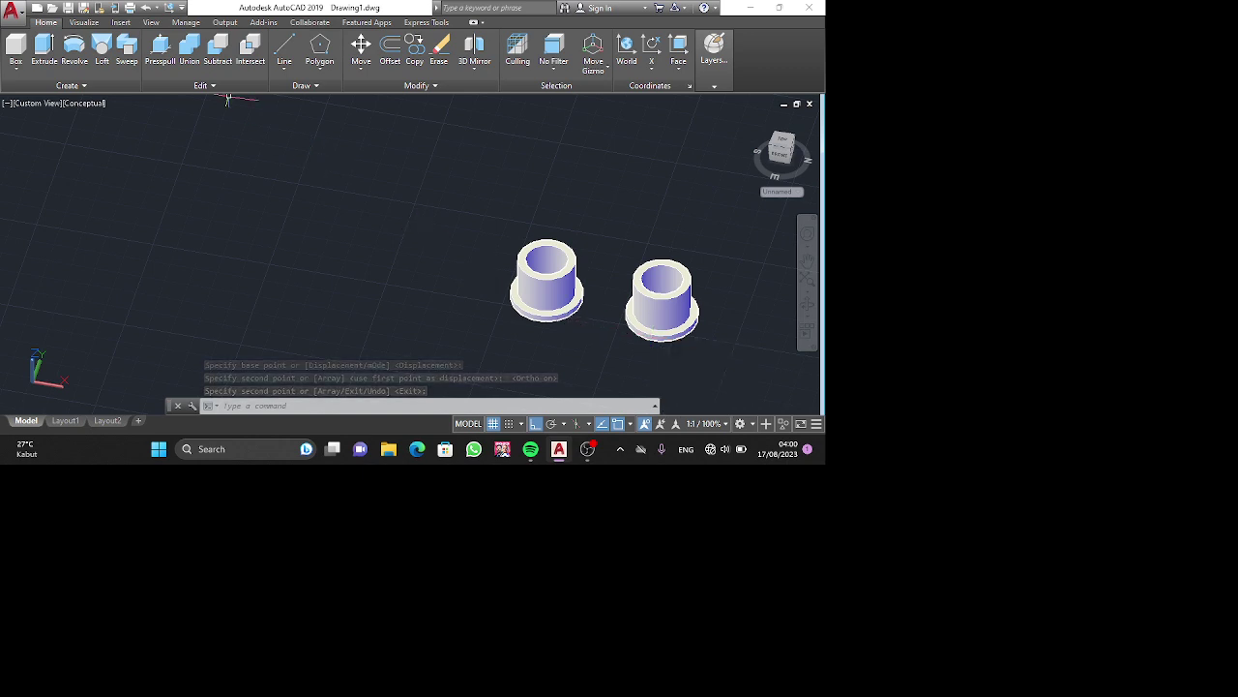
Draw a circle of radius 3 on the empty ground plane, away from the two bushings on the negative X side.
{"action": "type", "text": "c"}
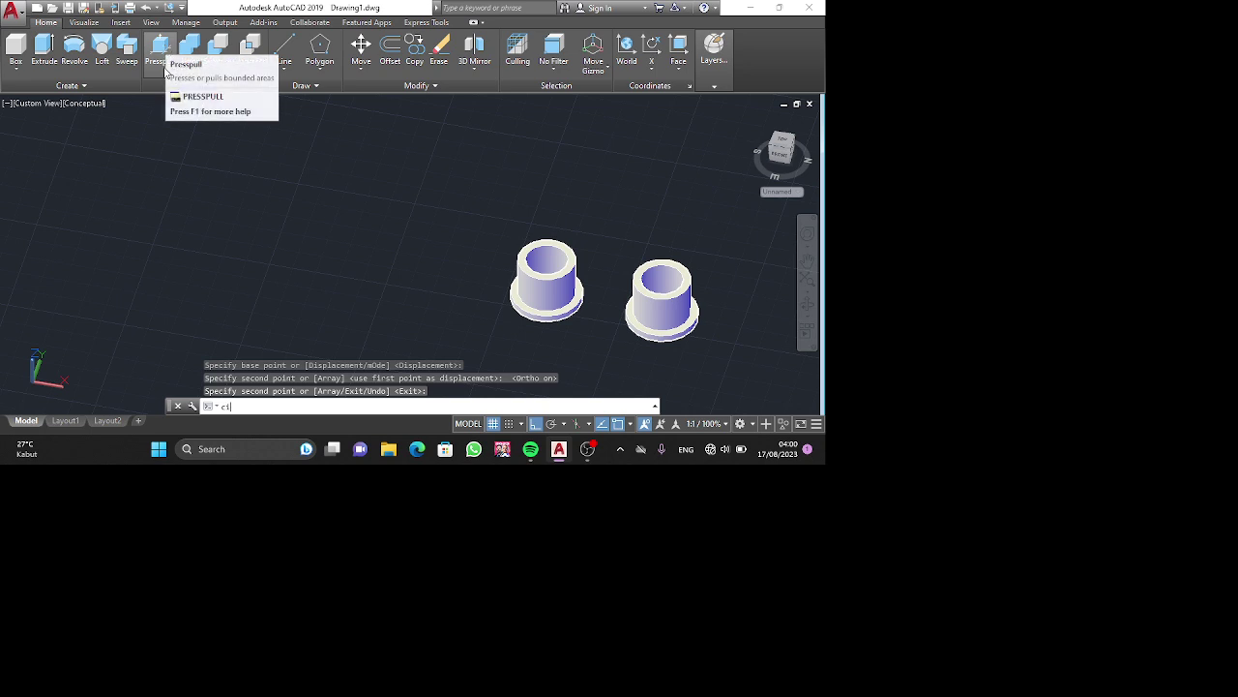
{"action": "type", "text": "i"}
{"action": "key", "text": "Return"}
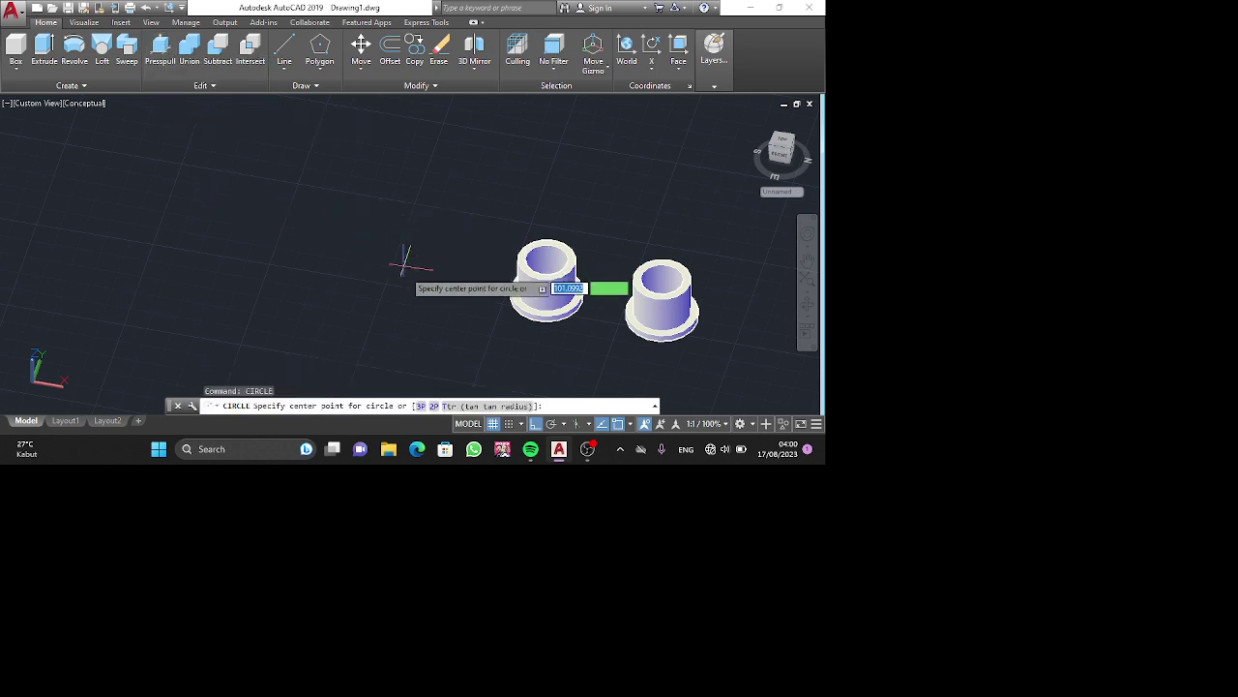
{"action": "left_click", "coordinate": [309, 274]}
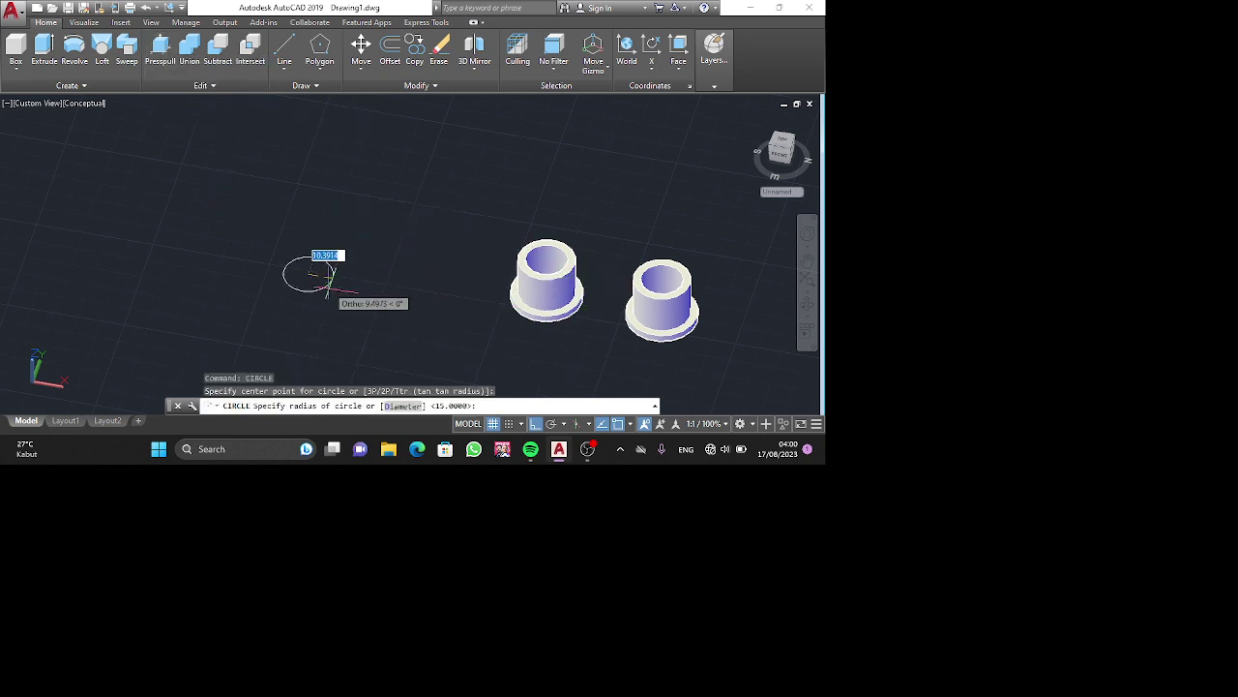
{"action": "type", "text": "1"}
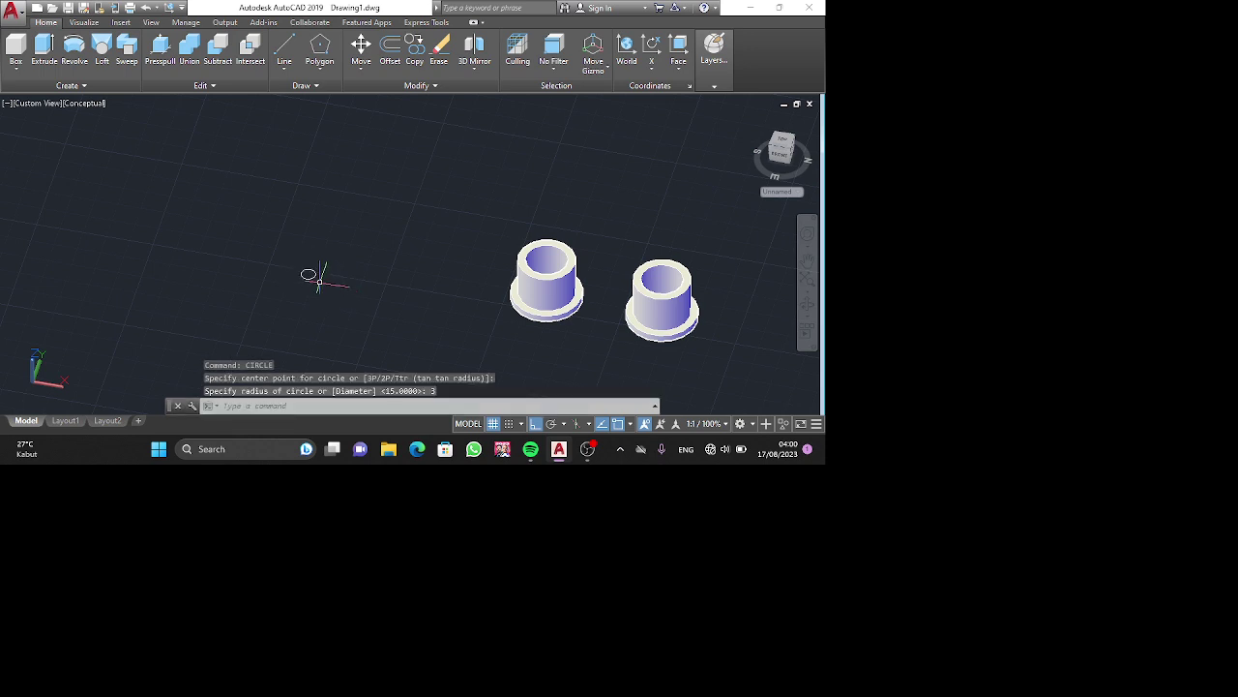
Draw two more circles with radii 6 and 9, concentric with the radius 3 circle.
{"action": "scroll", "coordinate": [317, 281], "scroll_direction": "up", "scroll_amount": 5}
{"action": "key", "text": "Return"}
{"action": "key", "text": "Return"}
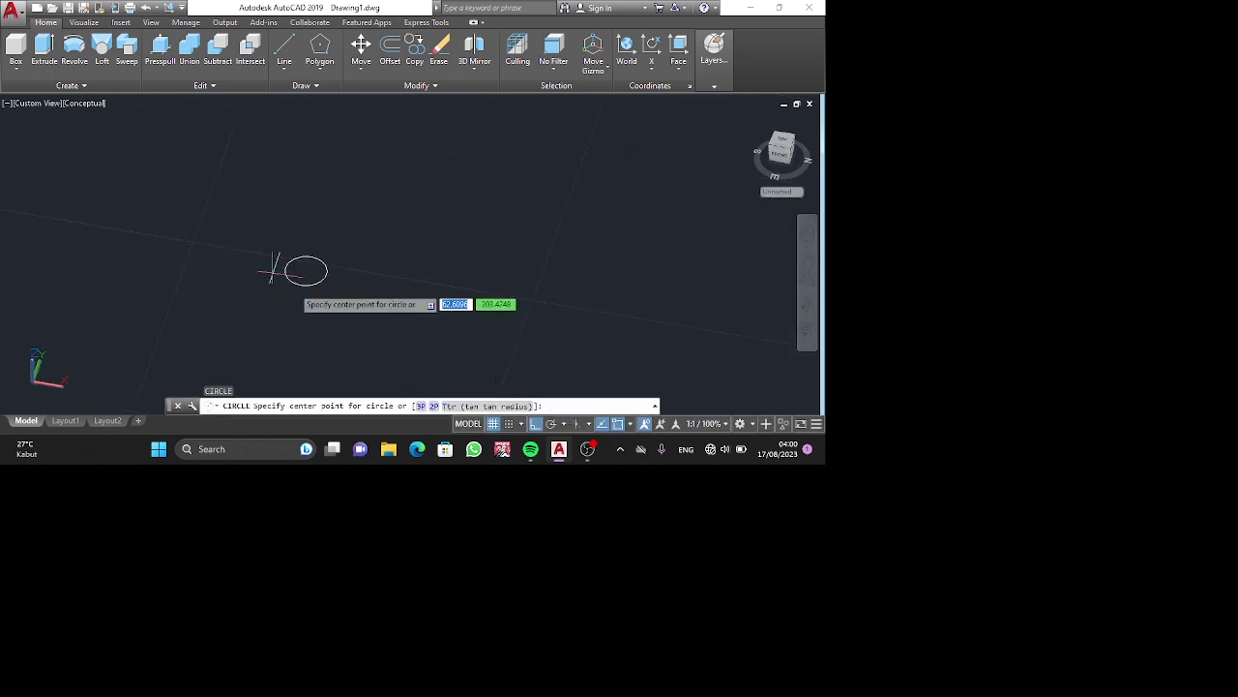
{"action": "left_click", "coordinate": [306, 270]}
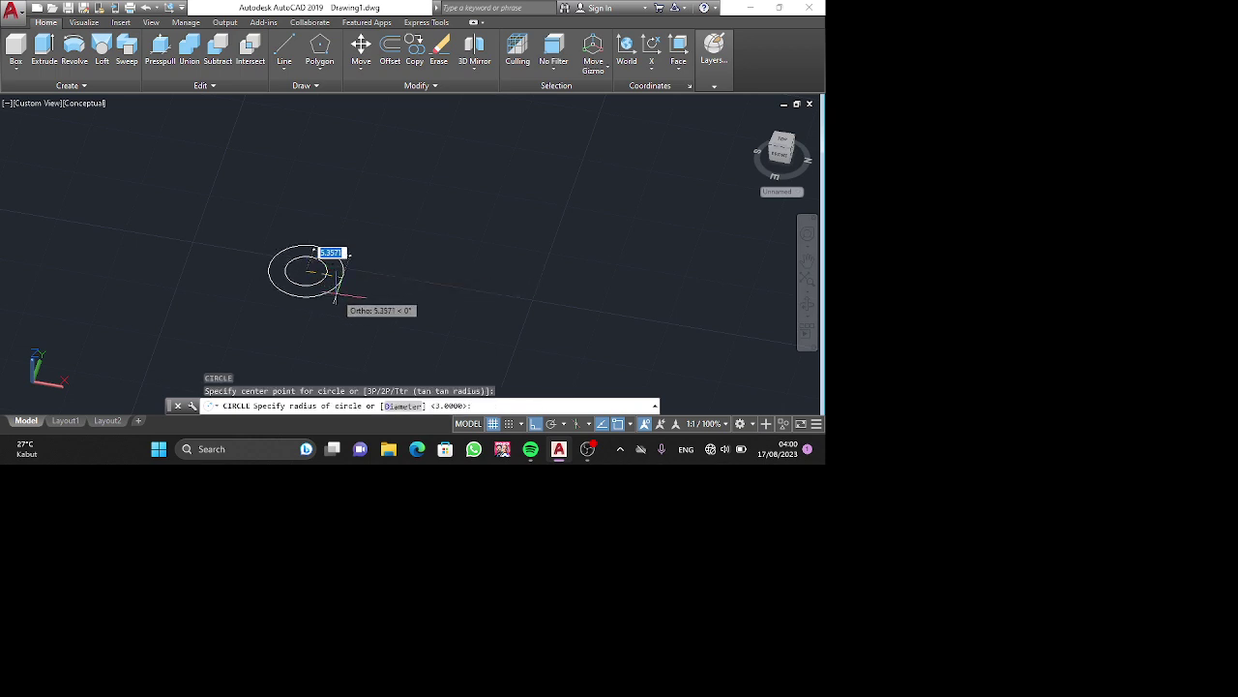
{"action": "key", "text": "Return"}
{"action": "key", "text": "Return"}
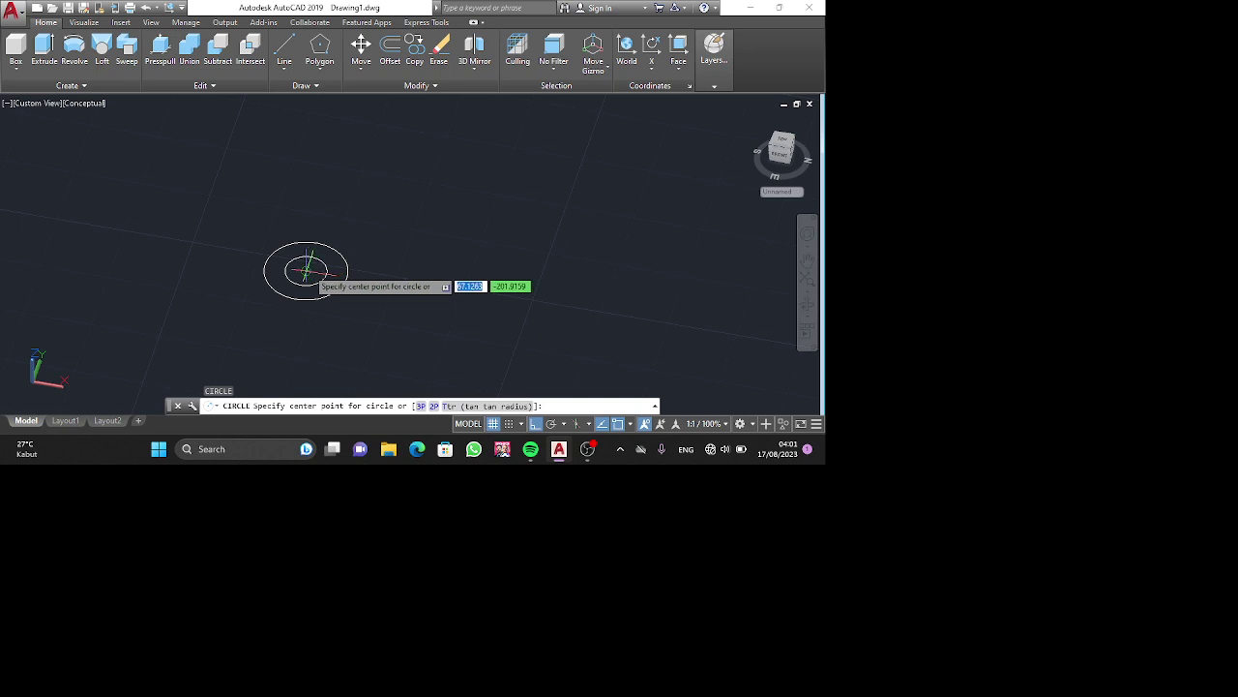
{"action": "left_click", "coordinate": [306, 270]}
{"action": "type", "text": "9"}
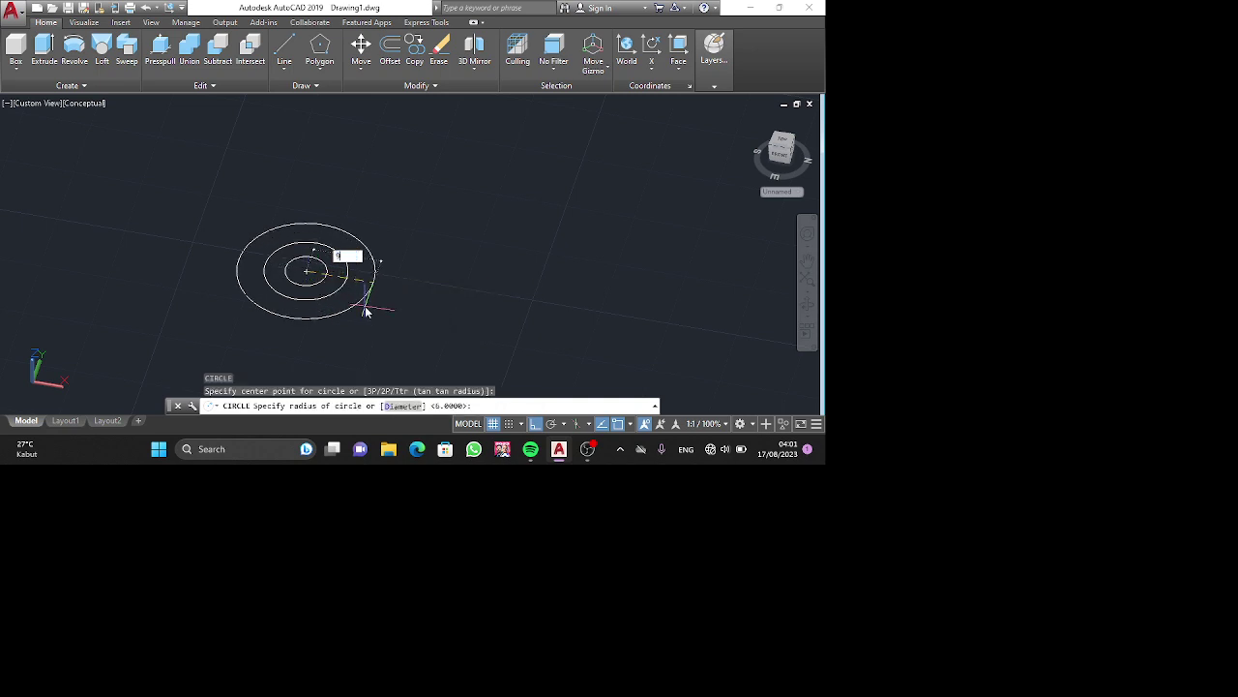
{"action": "key", "text": "Return"}
Presspull the ring between the radius 3 and radius 6 circles to a height of 80.
{"action": "left_click", "coordinate": [161, 48]}
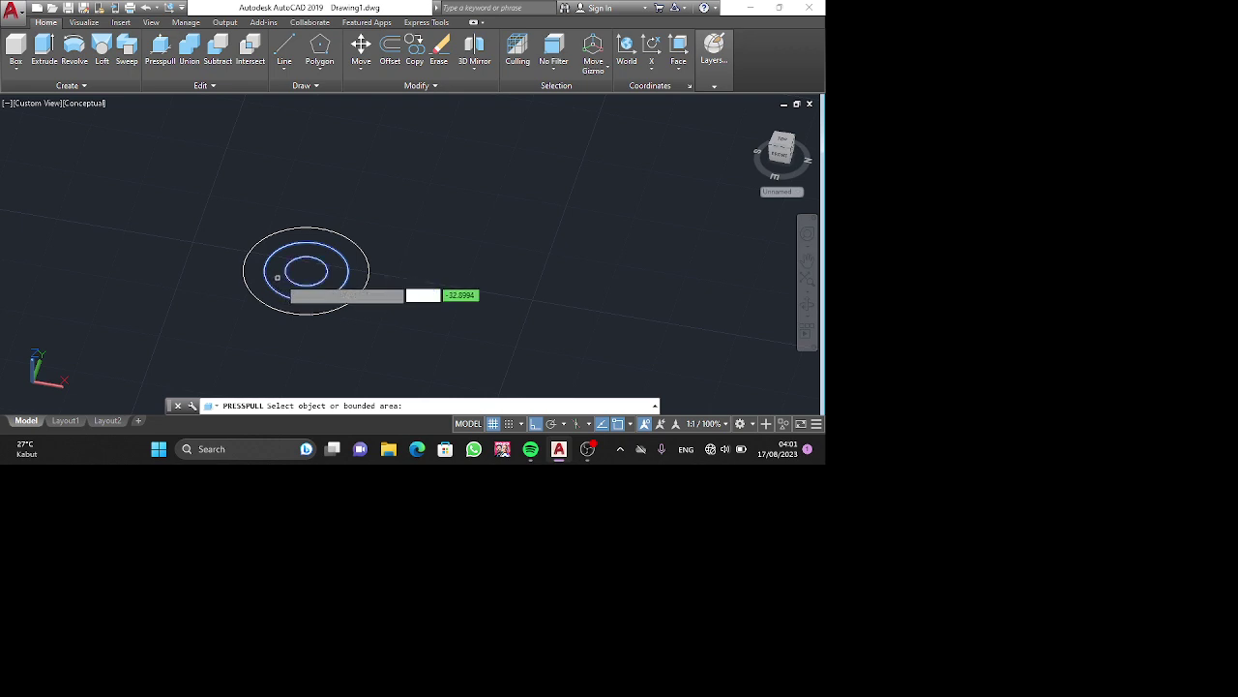
{"action": "left_click", "coordinate": [306, 271]}
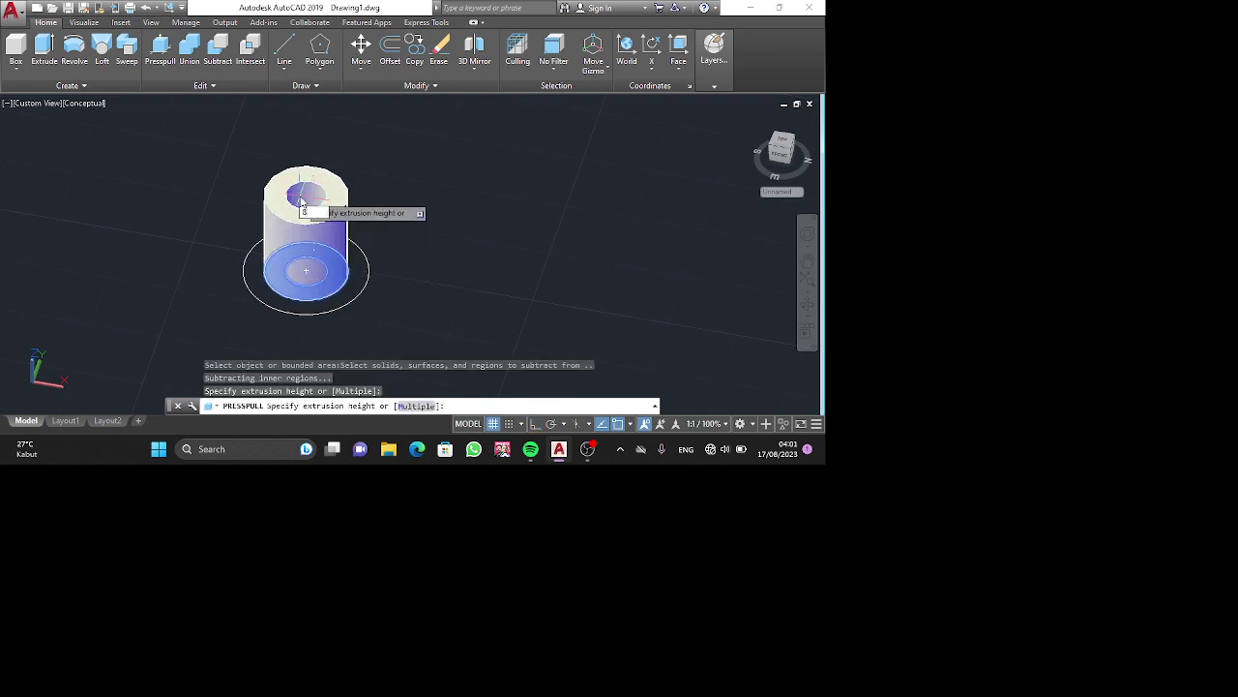
{"action": "key", "text": "Return"}
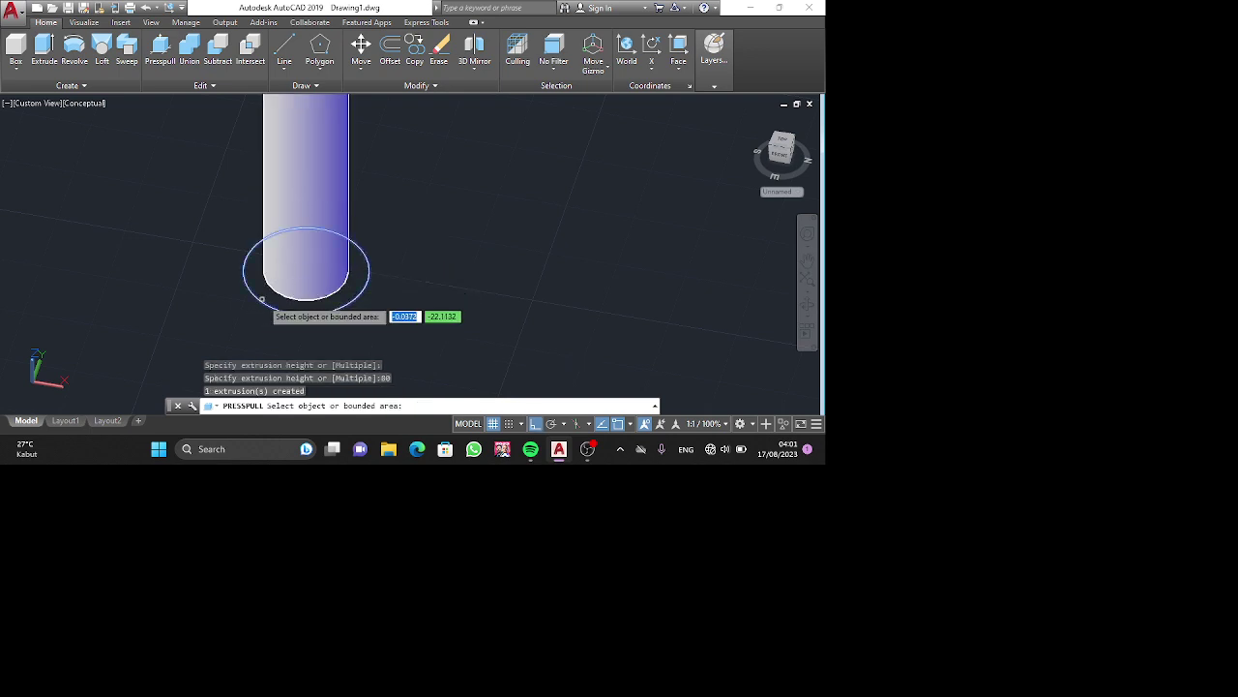
Presspull the ring between the radius 6 and radius 9 circles to a height of 50.
{"action": "left_click", "coordinate": [306, 271]}
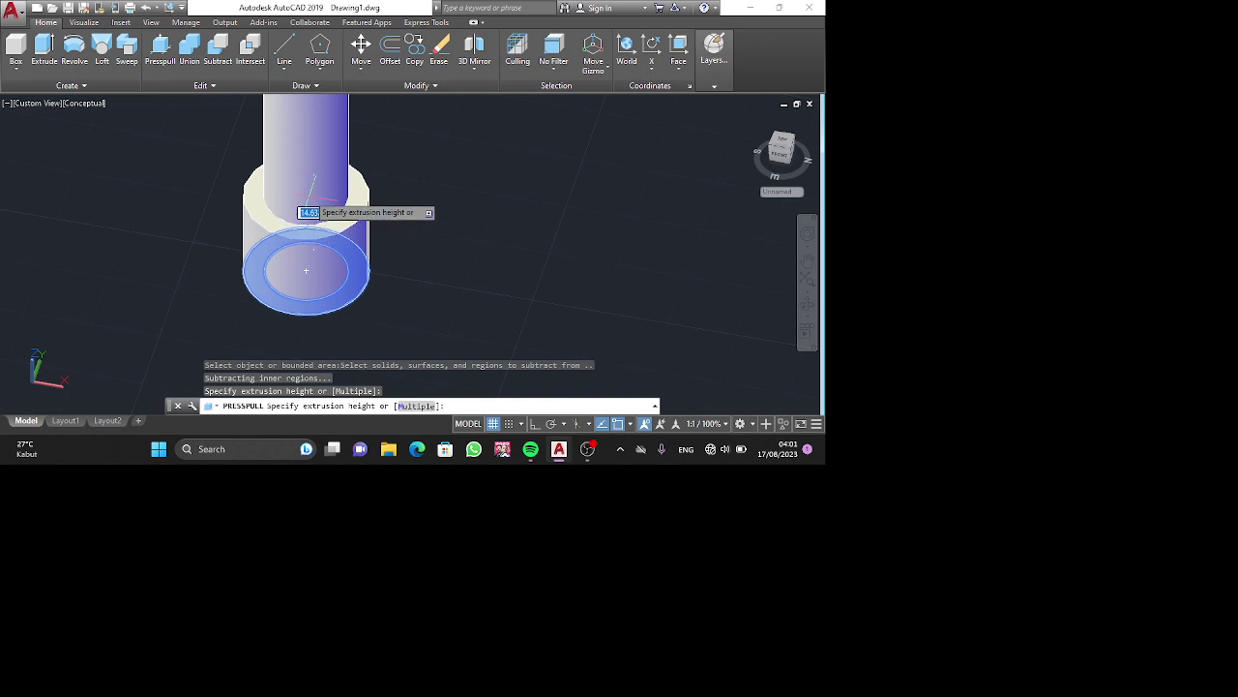
{"action": "type", "text": "50"}
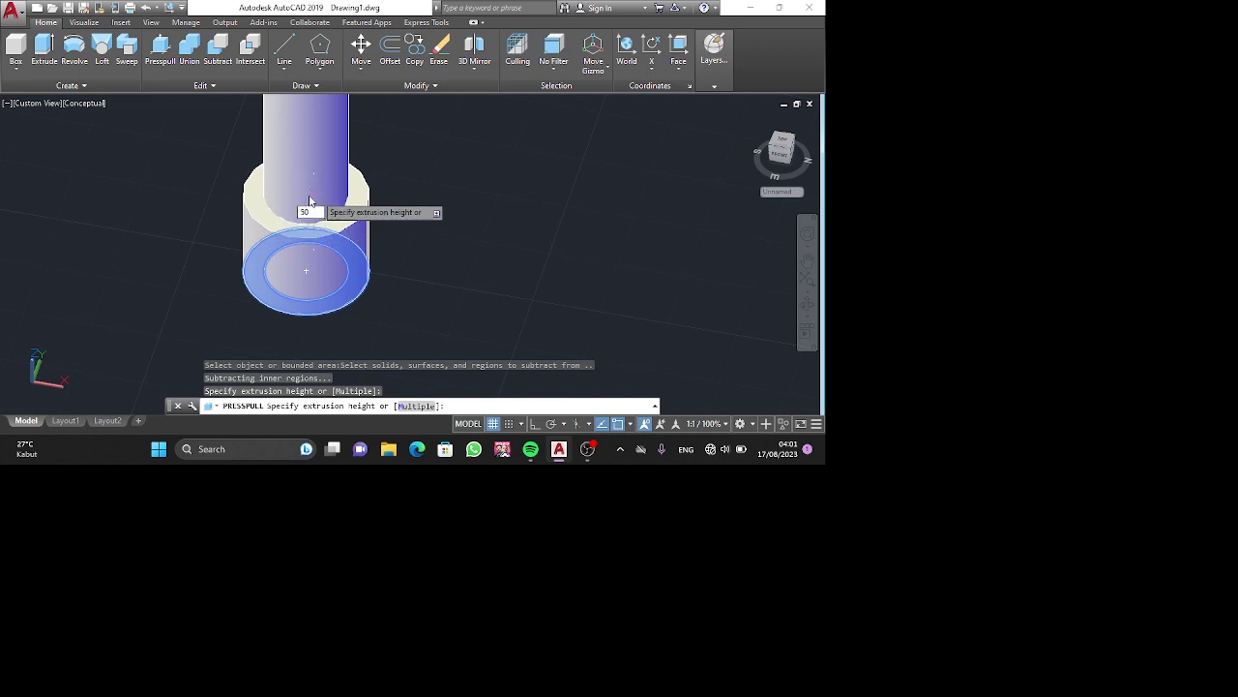
{"action": "key", "text": "Return"}
{"action": "scroll", "coordinate": [354, 249], "scroll_direction": "down", "scroll_amount": 5}
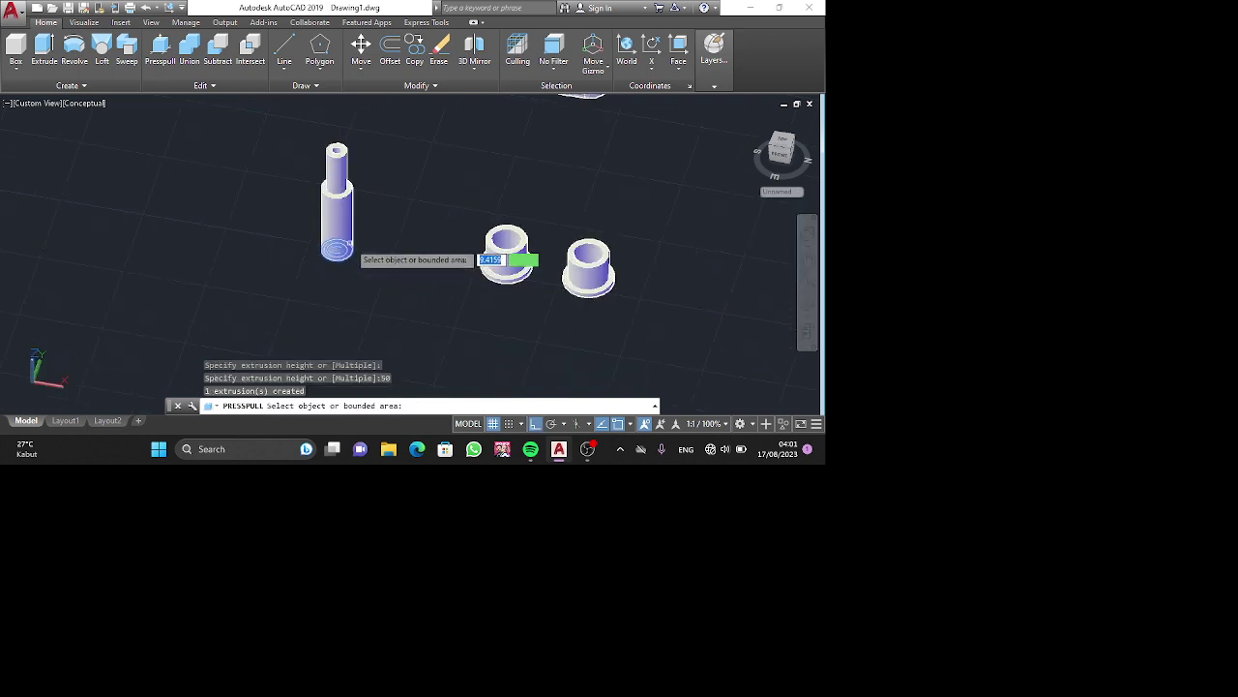
{"action": "left_click", "coordinate": [349, 245]}
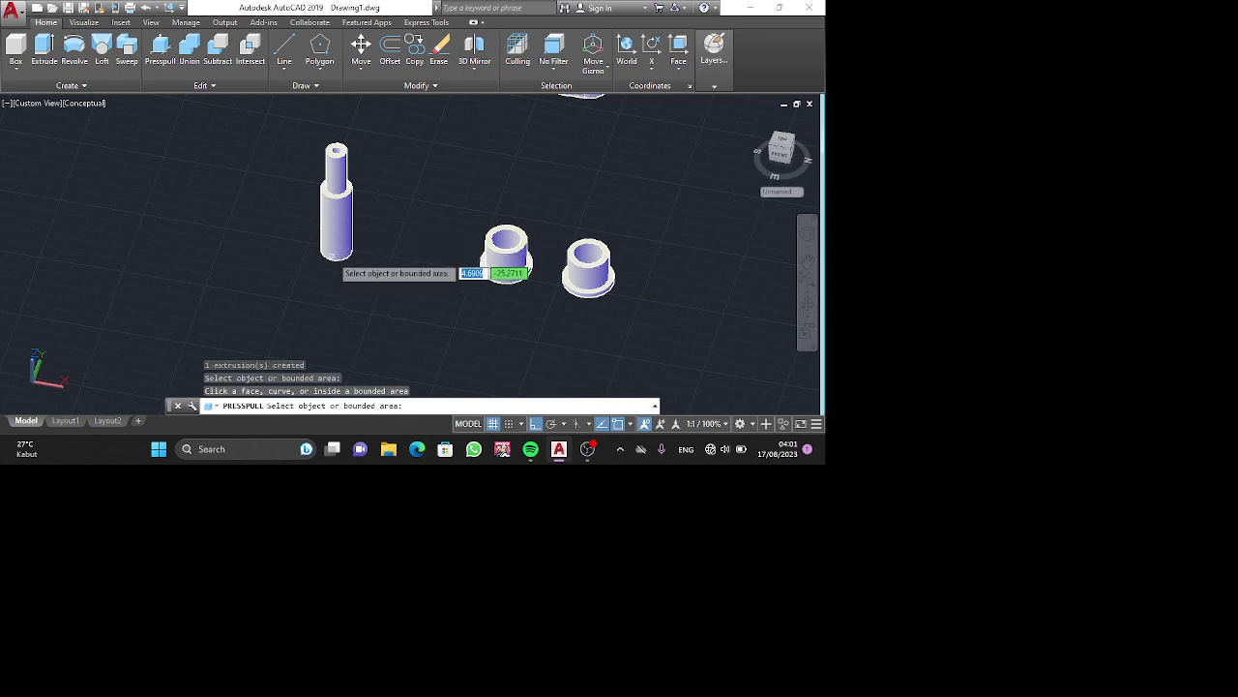
{"action": "left_click", "coordinate": [331, 258]}
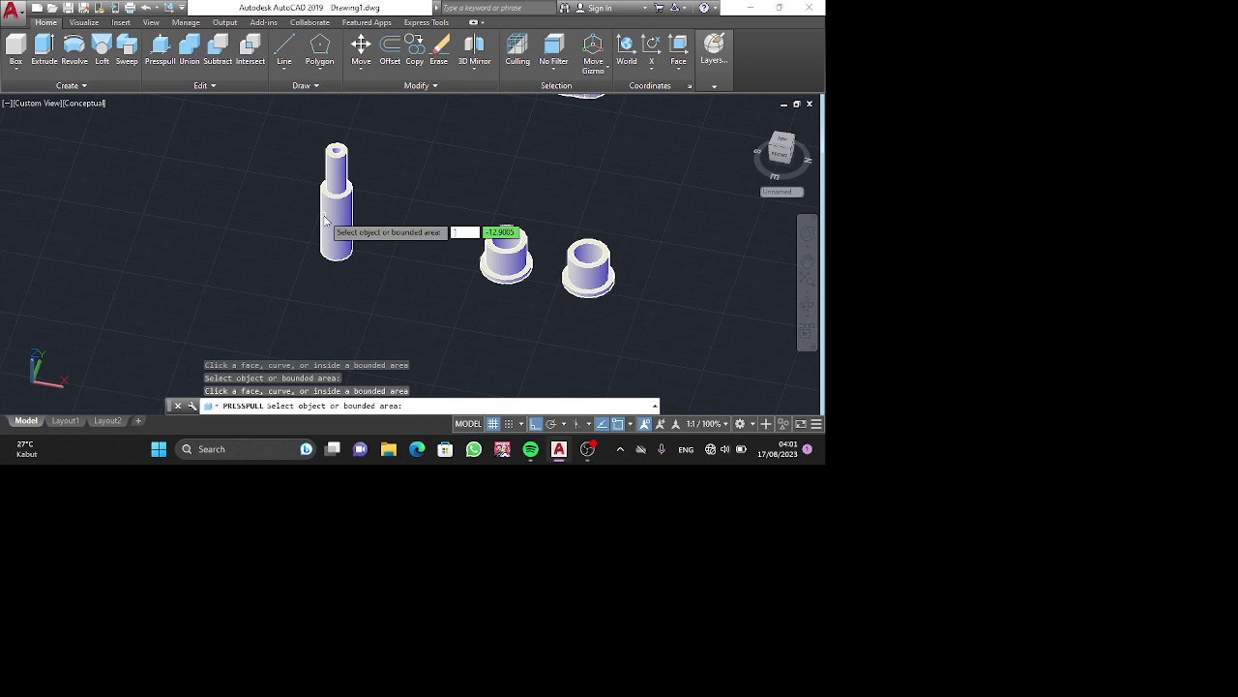
Move the shaft's outer sleeve up by 15 along the Z axis from its bottom centre.
{"action": "key", "text": "Return"}
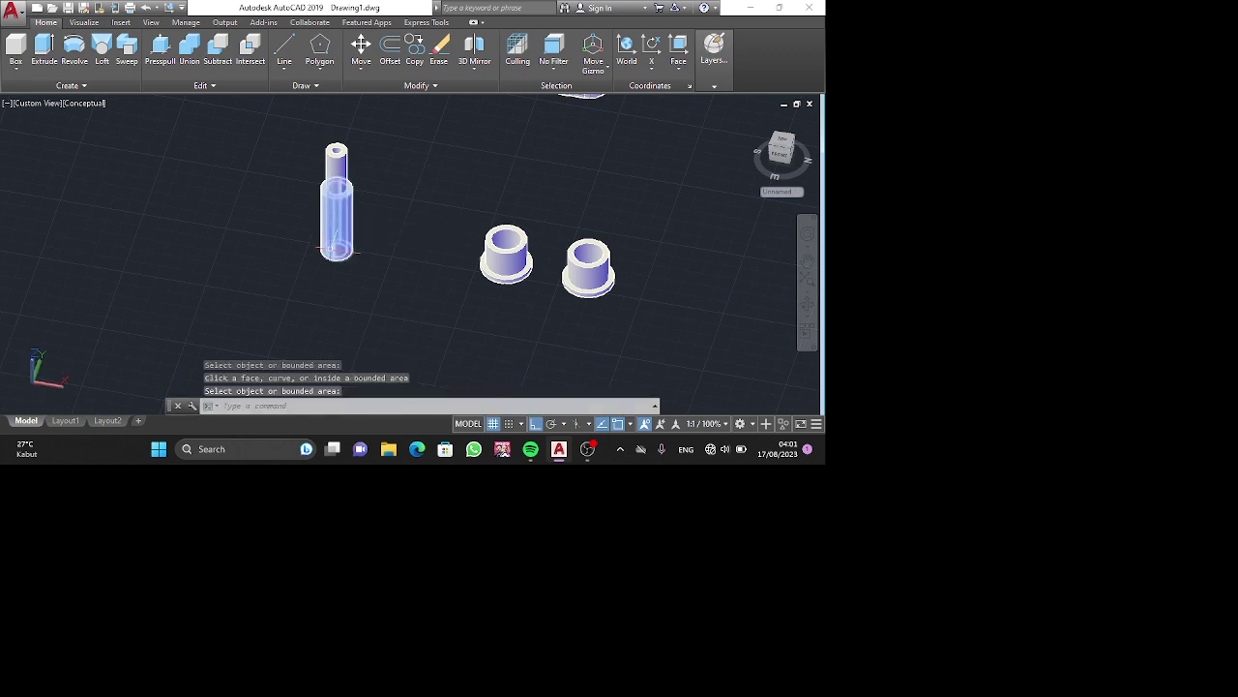
{"action": "left_click", "coordinate": [335, 247]}
{"action": "type", "text": "m"}
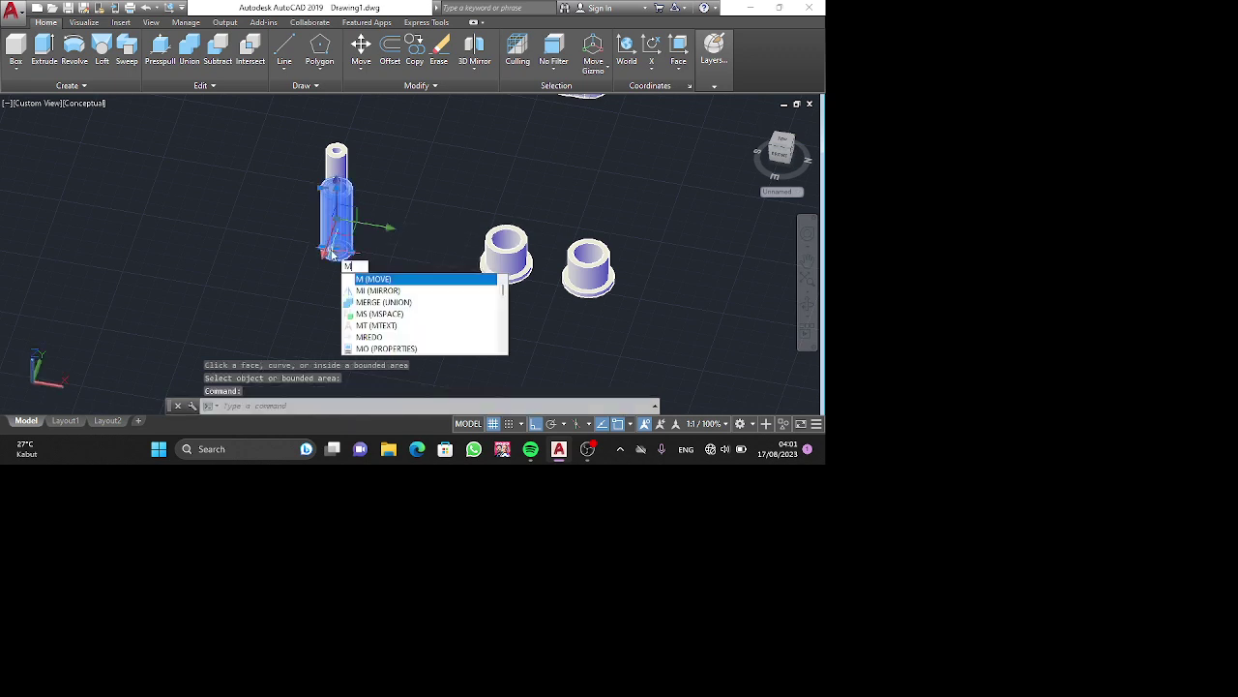
{"action": "key", "text": "Return"}
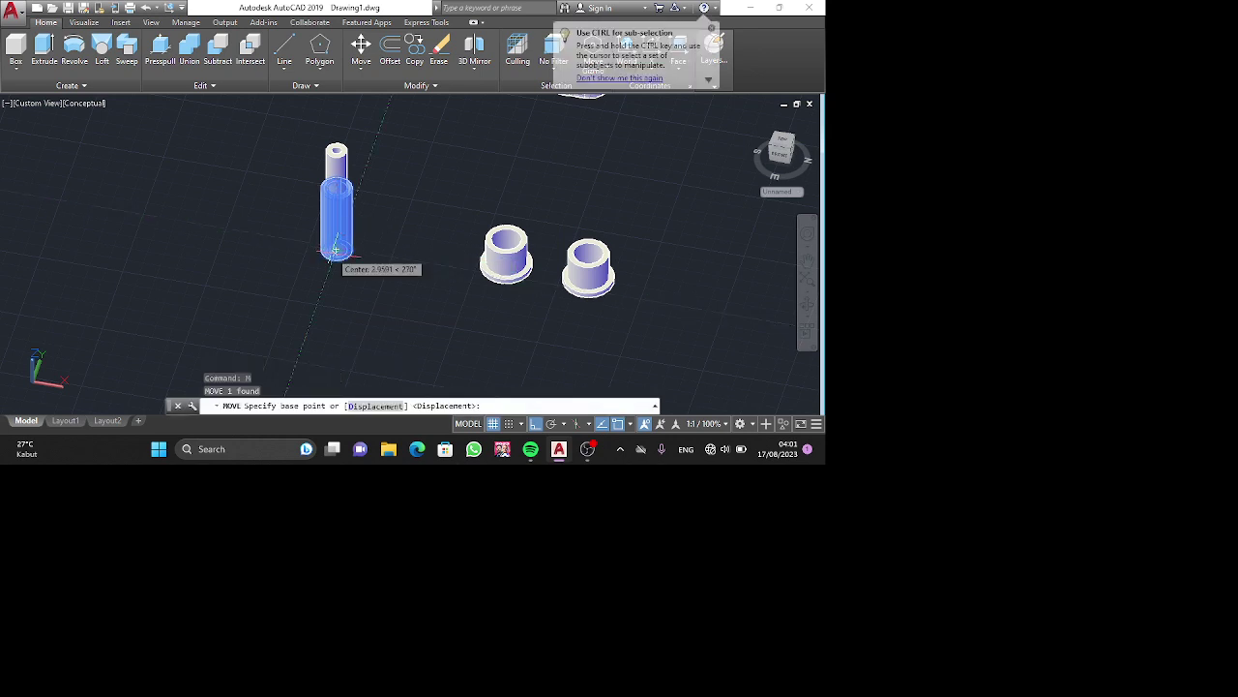
{"action": "left_click", "coordinate": [337, 250]}
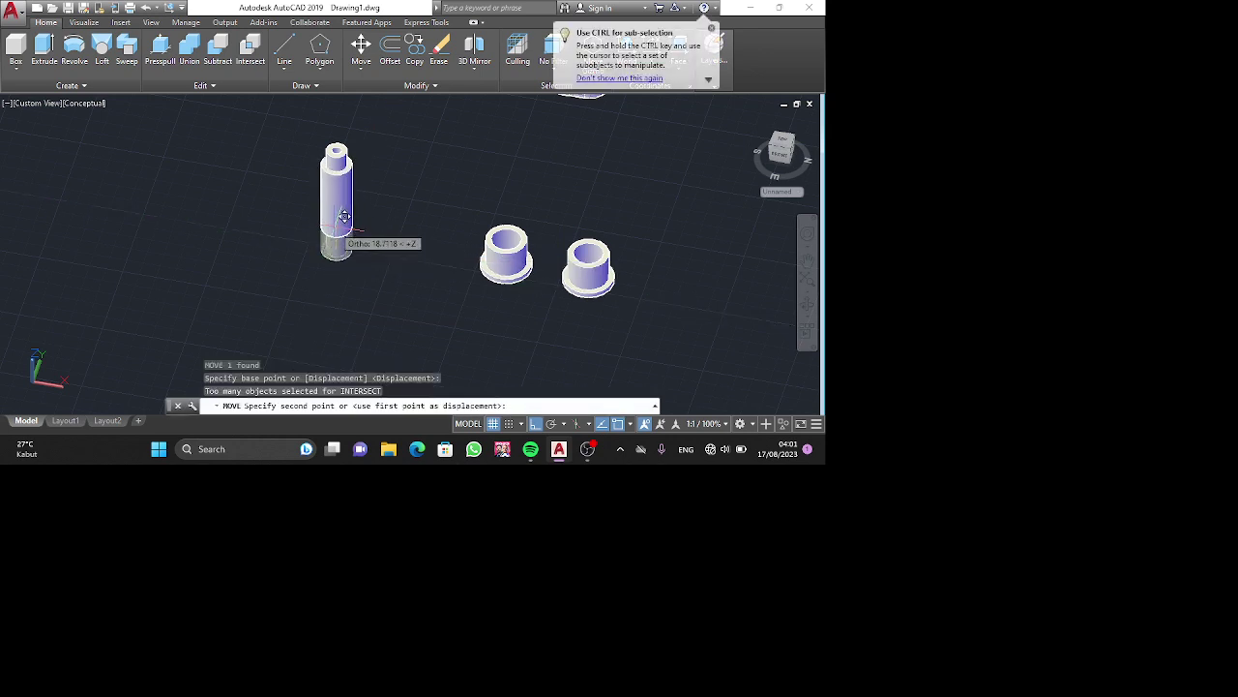
{"action": "type", "text": "15"}
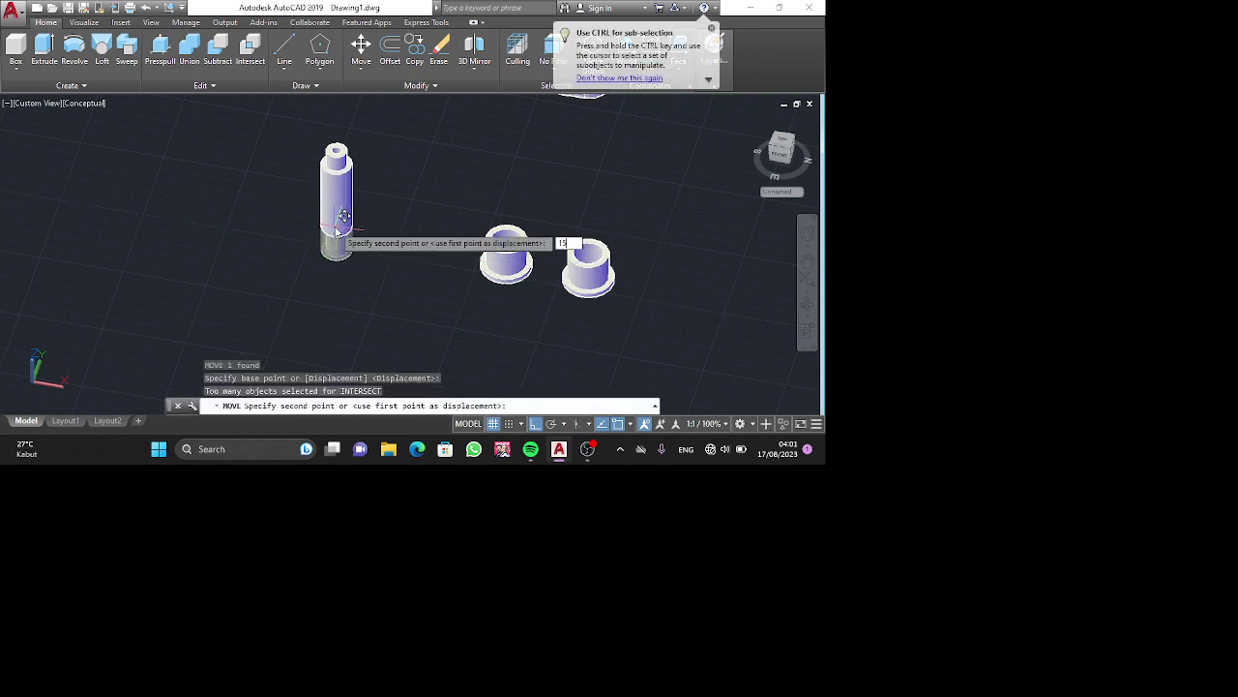
{"action": "key", "text": "Return"}
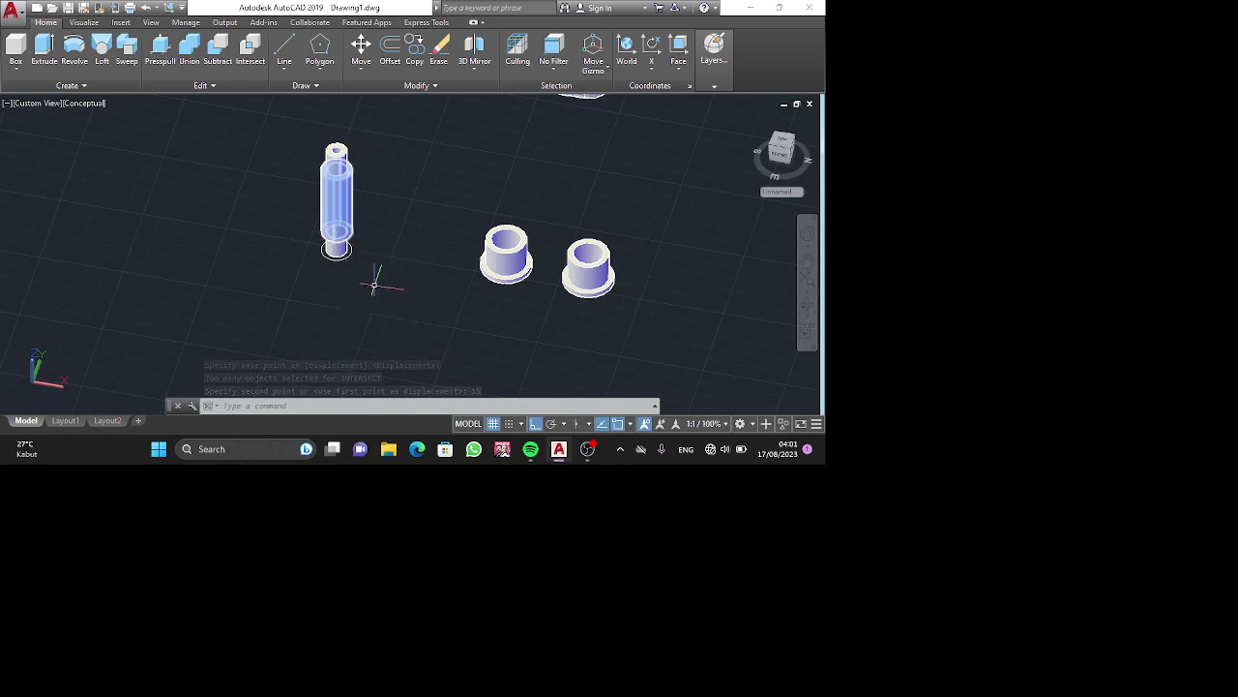
Union the inner tube and the outer sleeve of the shaft into one solid.
{"action": "left_click", "coordinate": [384, 268]}
{"action": "left_click", "coordinate": [277, 209]}
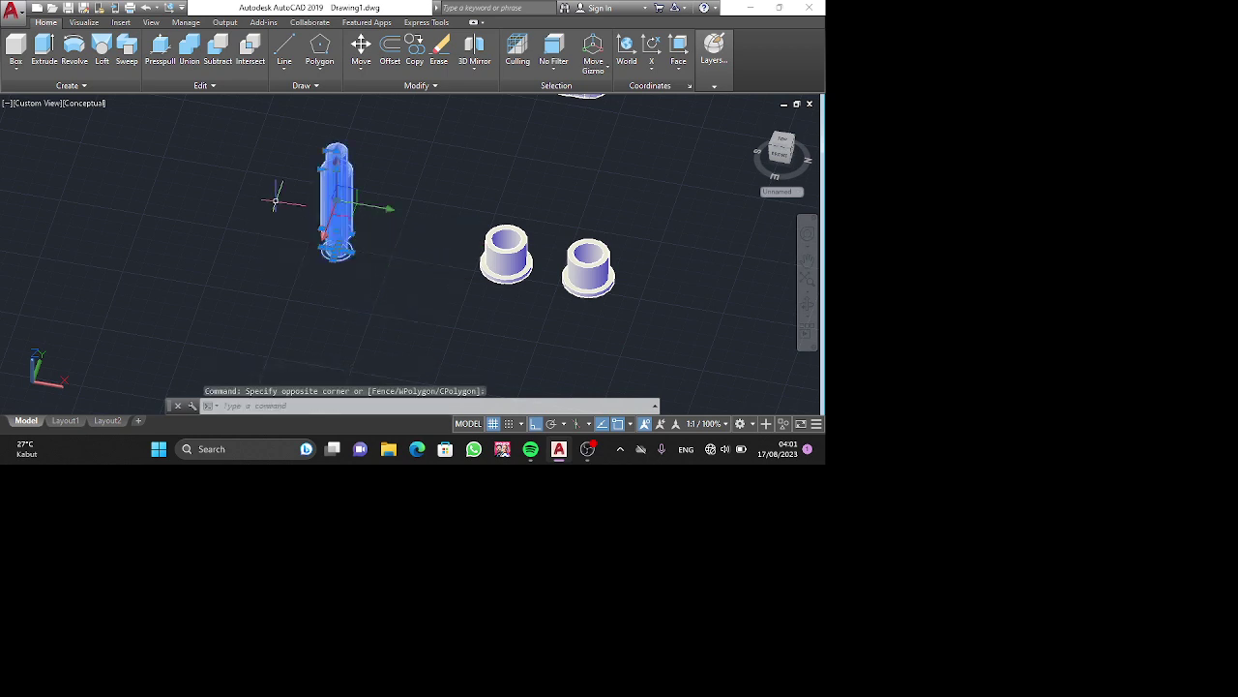
{"action": "type", "text": "union"}
{"action": "key", "text": "Return"}
{"action": "left_click", "coordinate": [331, 247]}
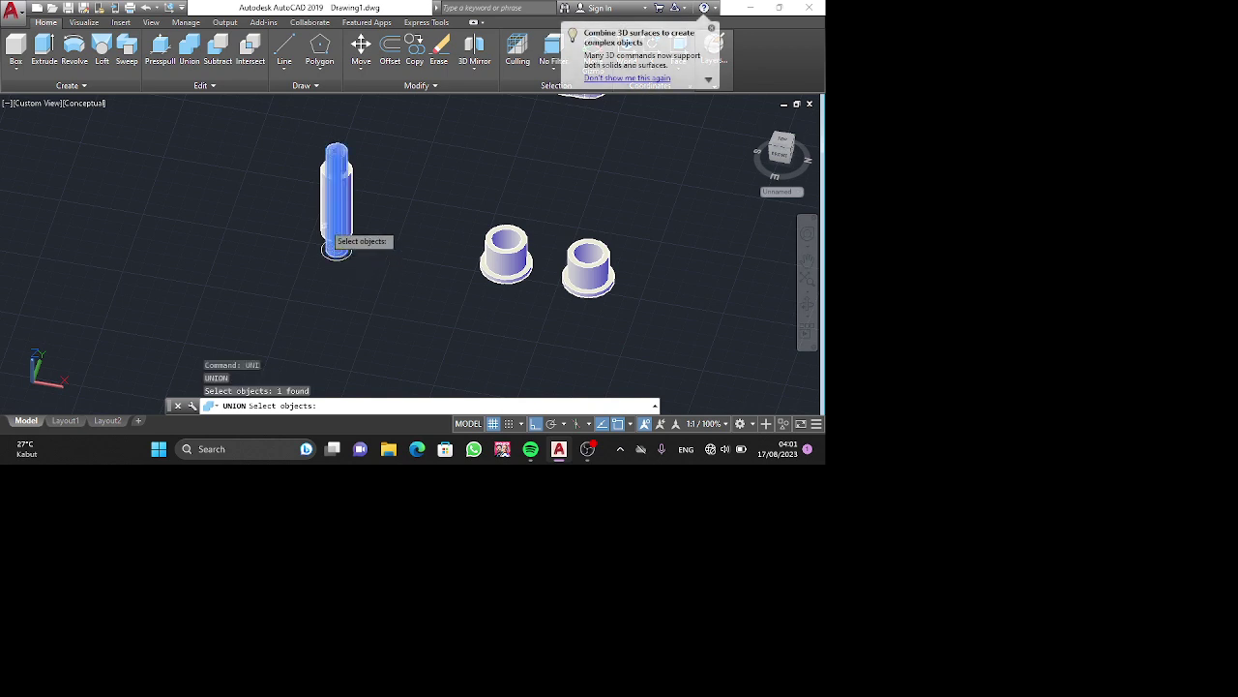
{"action": "left_click", "coordinate": [319, 221]}
{"action": "left_click", "coordinate": [331, 240]}
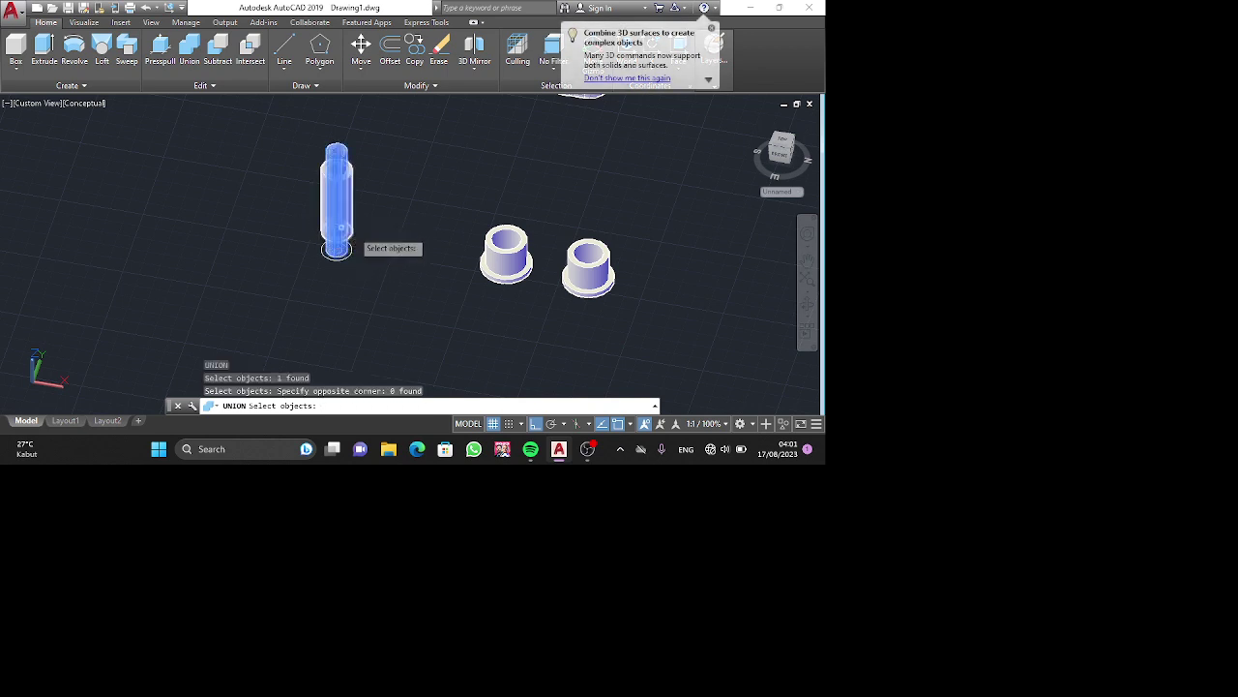
{"action": "left_click", "coordinate": [358, 226]}
{"action": "left_click", "coordinate": [336, 236]}
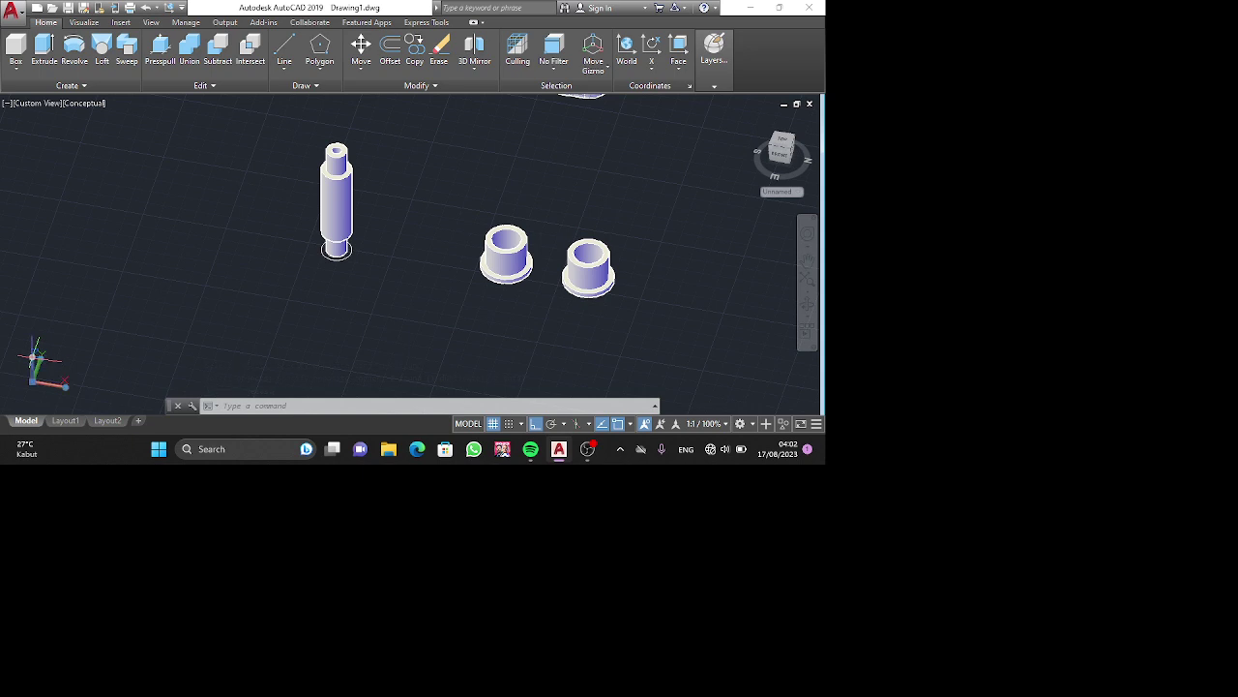
Reorient the UCS so its Z axis points along the former X direction, perpendicular to the shaft's axis.
{"action": "left_click", "coordinate": [35, 356]}
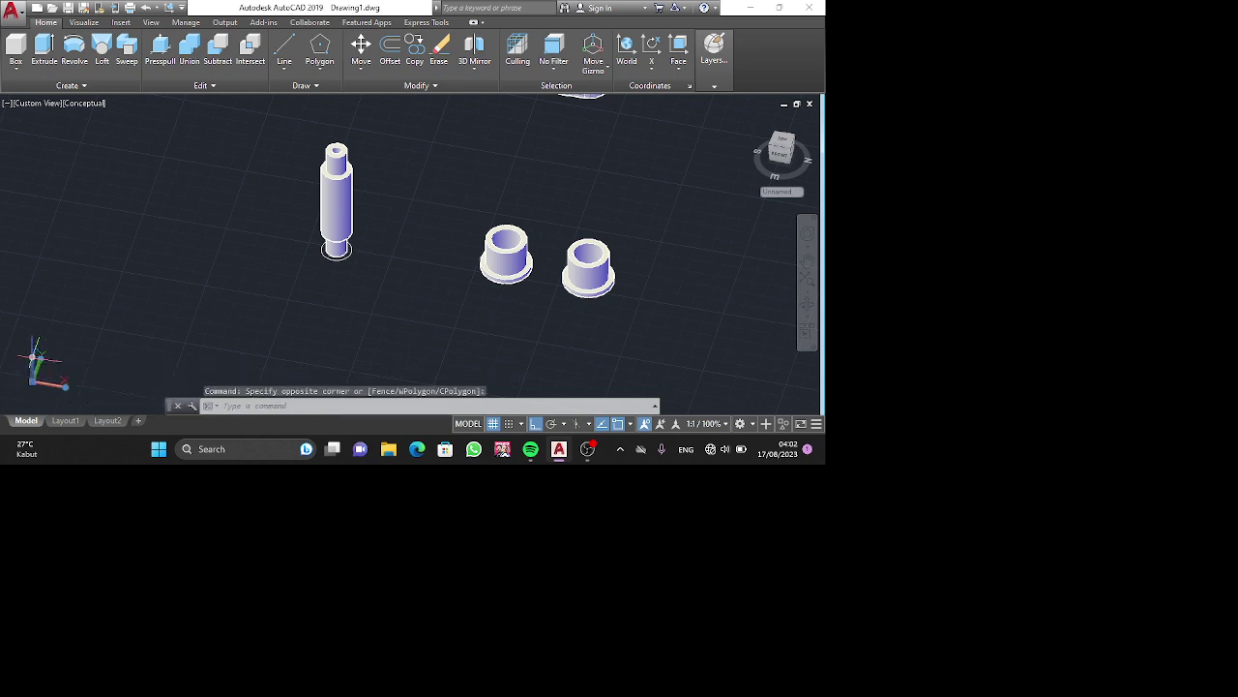
{"action": "left_click", "coordinate": [34, 356]}
{"action": "left_click", "coordinate": [36, 341]}
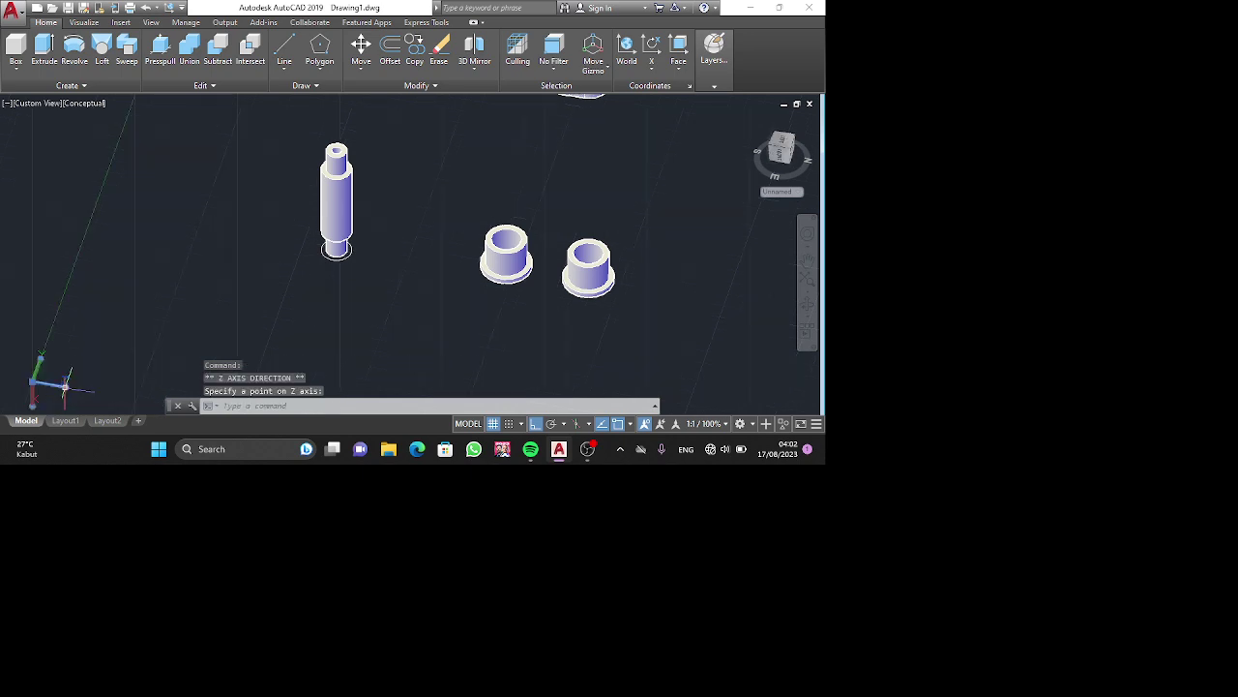
{"action": "mouse_move", "coordinate": [66, 390]}
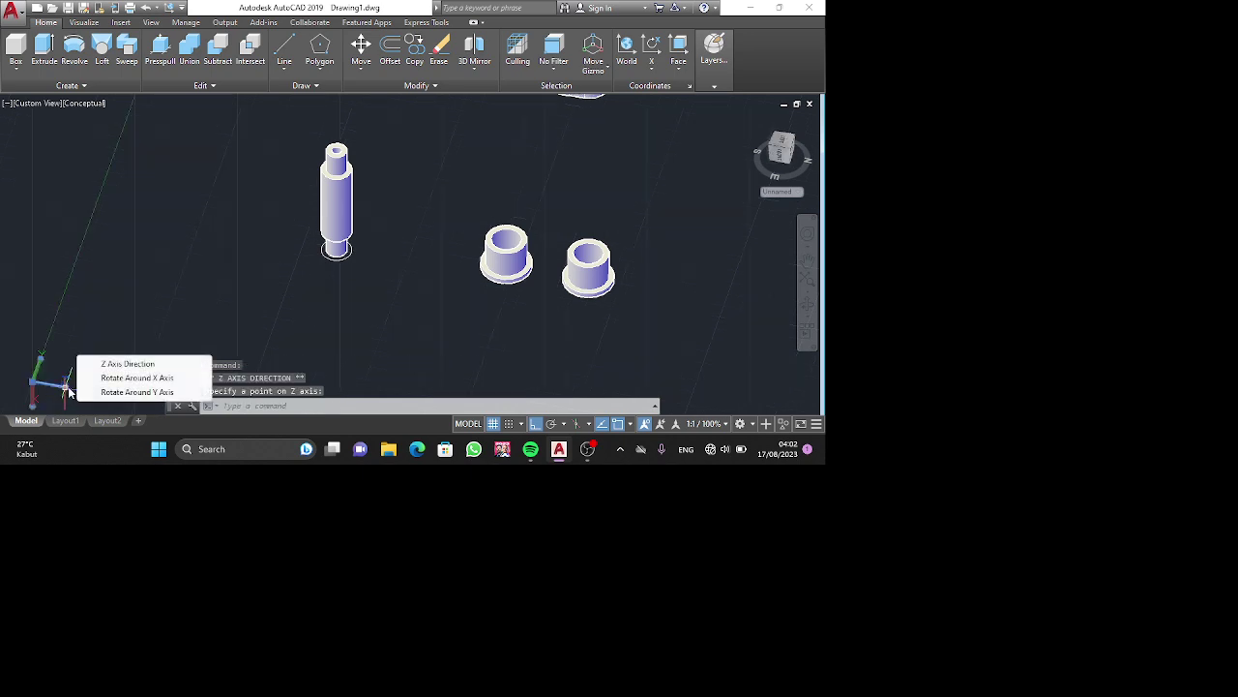
{"action": "key", "text": "Escape"}
{"action": "type", "text": "c"}
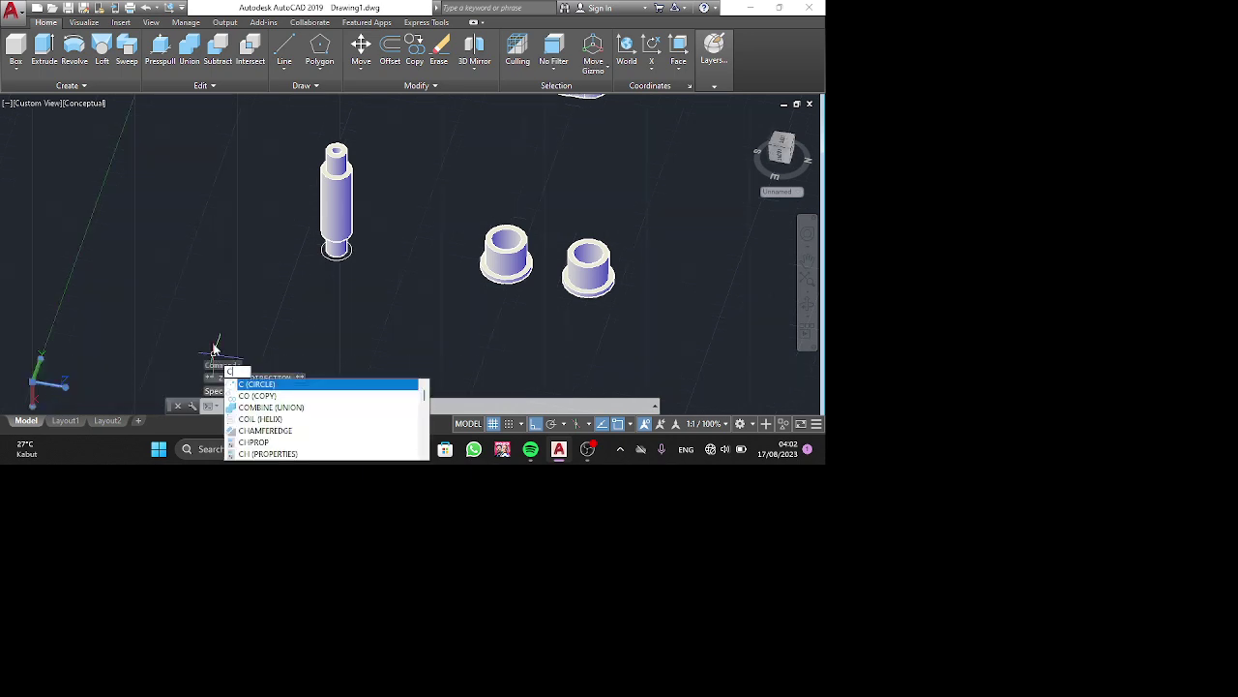
{"action": "key", "text": "Return"}
{"action": "scroll", "coordinate": [228, 348], "scroll_direction": "up", "scroll_amount": 3}
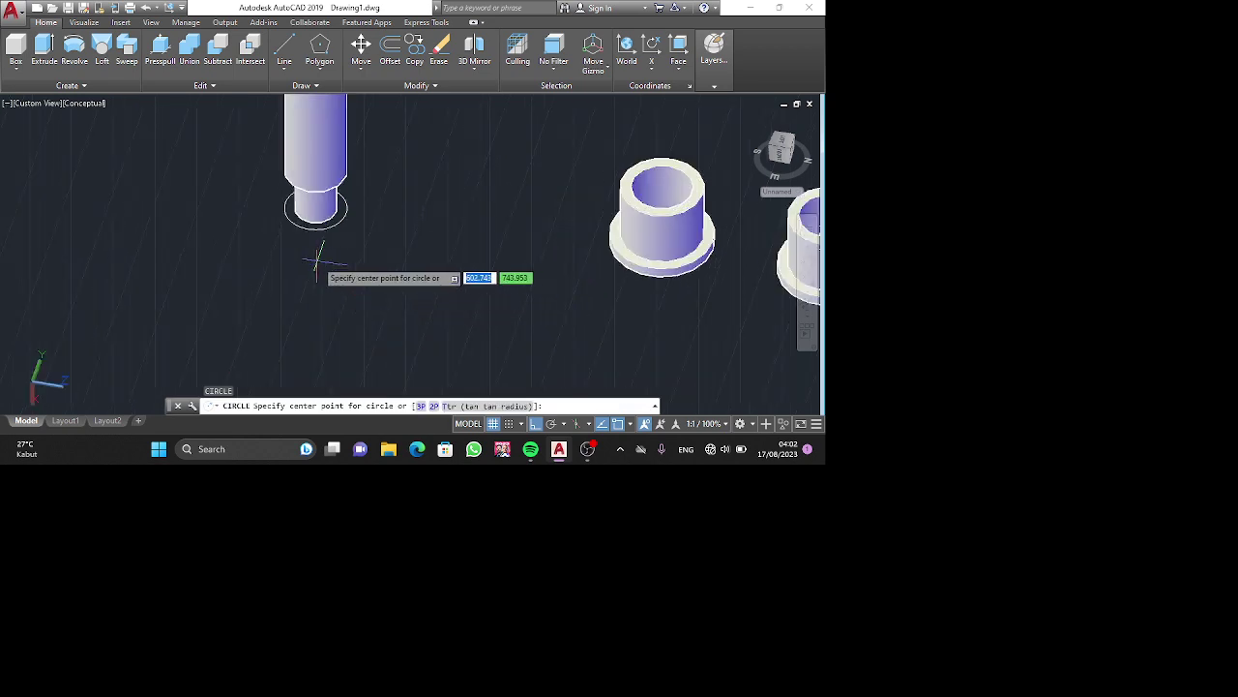
{"action": "key", "text": "Escape"}
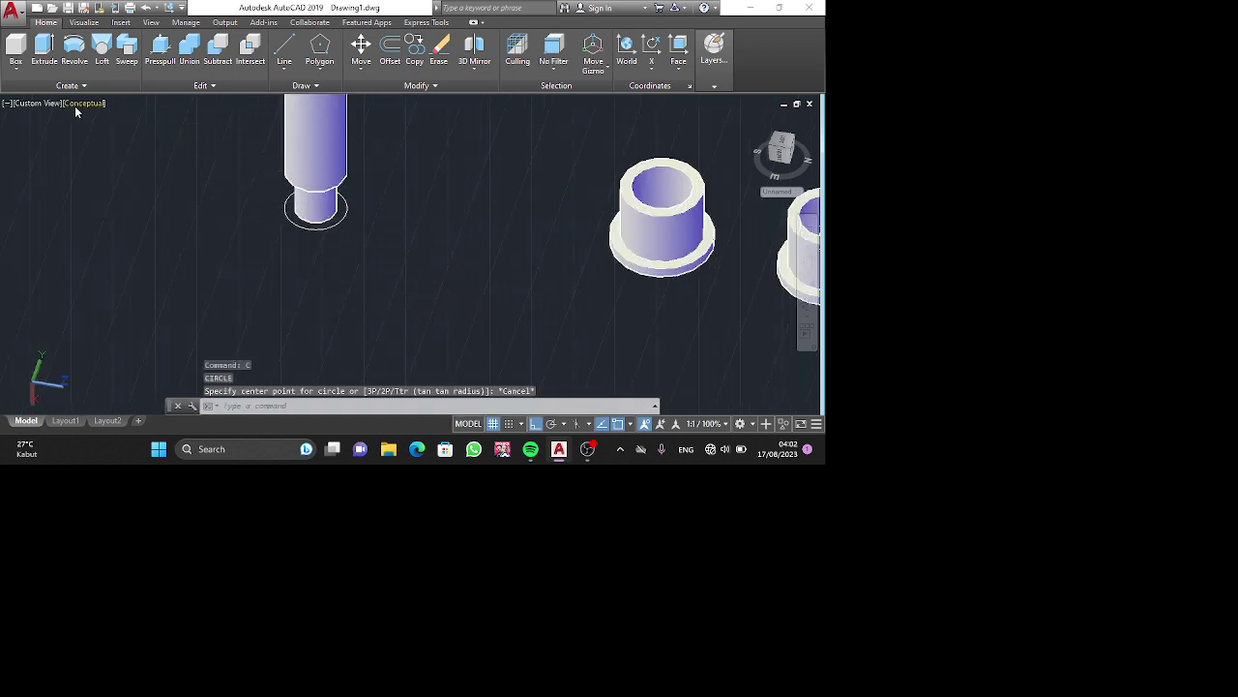
Switch the visual style to 2D Wireframe and draw a line 40 long from the shaft's bottom centre up along its axis.
{"action": "left_click", "coordinate": [83, 104]}
{"action": "left_click", "coordinate": [101, 132]}
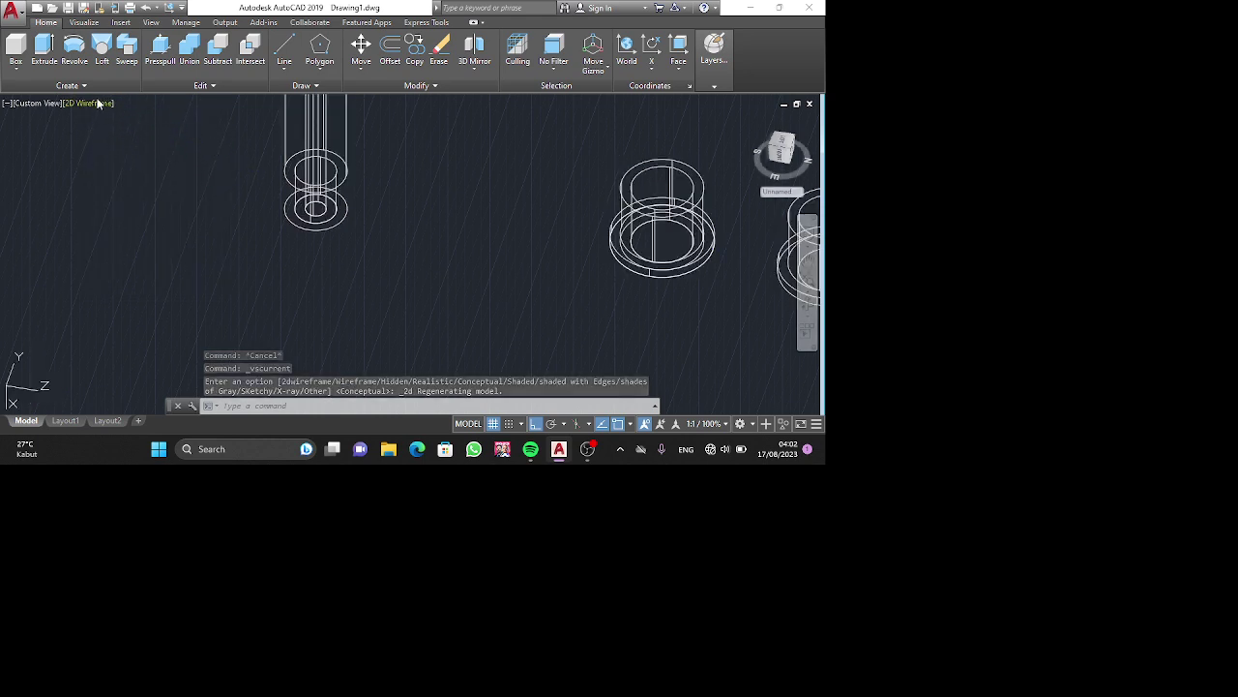
{"action": "left_click", "coordinate": [285, 61]}
{"action": "left_click", "coordinate": [303, 91]}
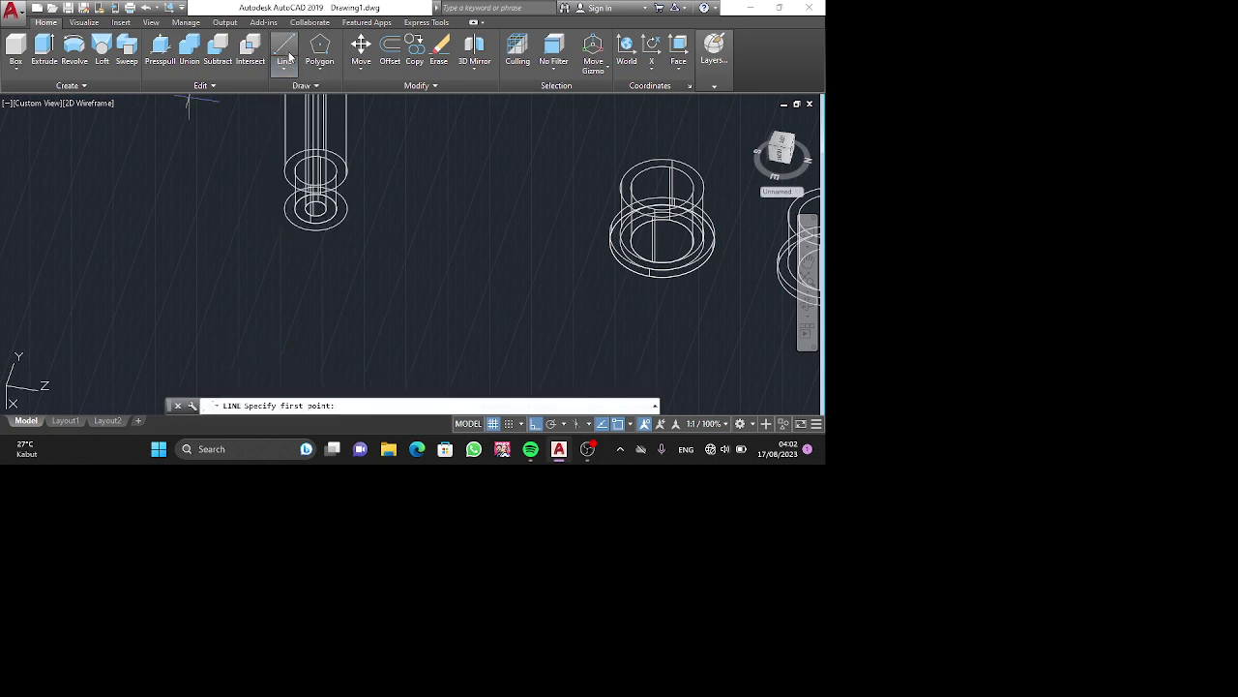
{"action": "scroll", "coordinate": [306, 207], "scroll_direction": "up", "scroll_amount": 2}
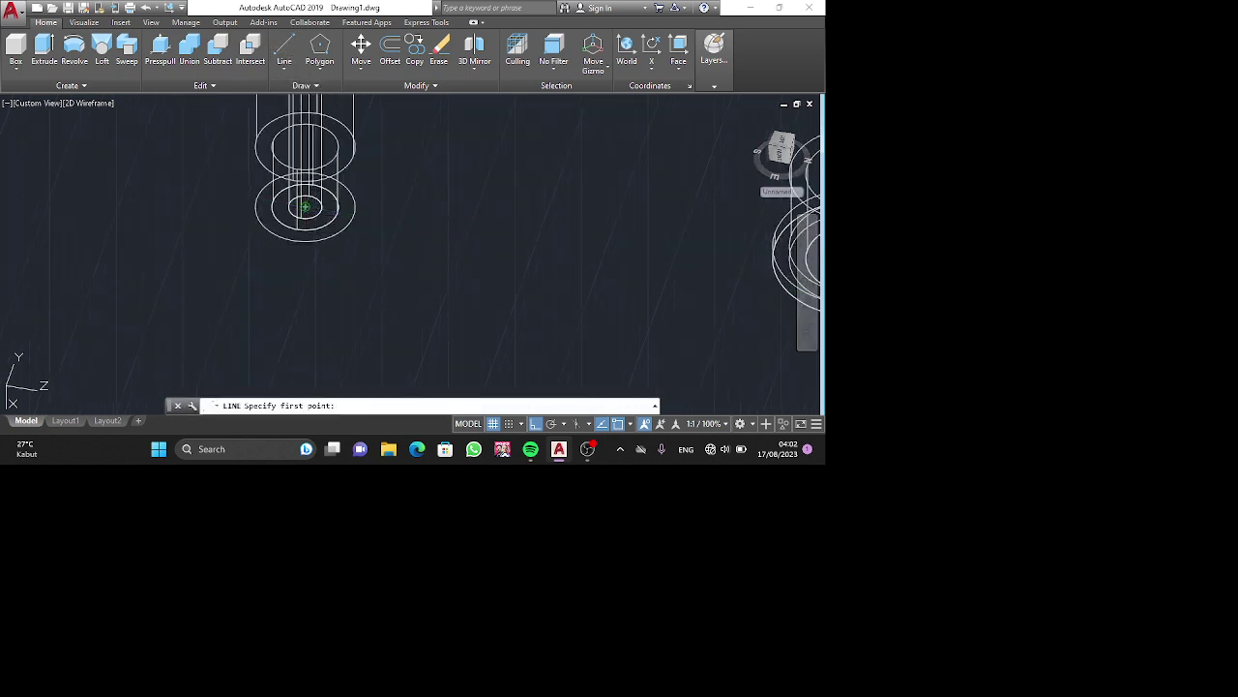
{"action": "left_click", "coordinate": [305, 207]}
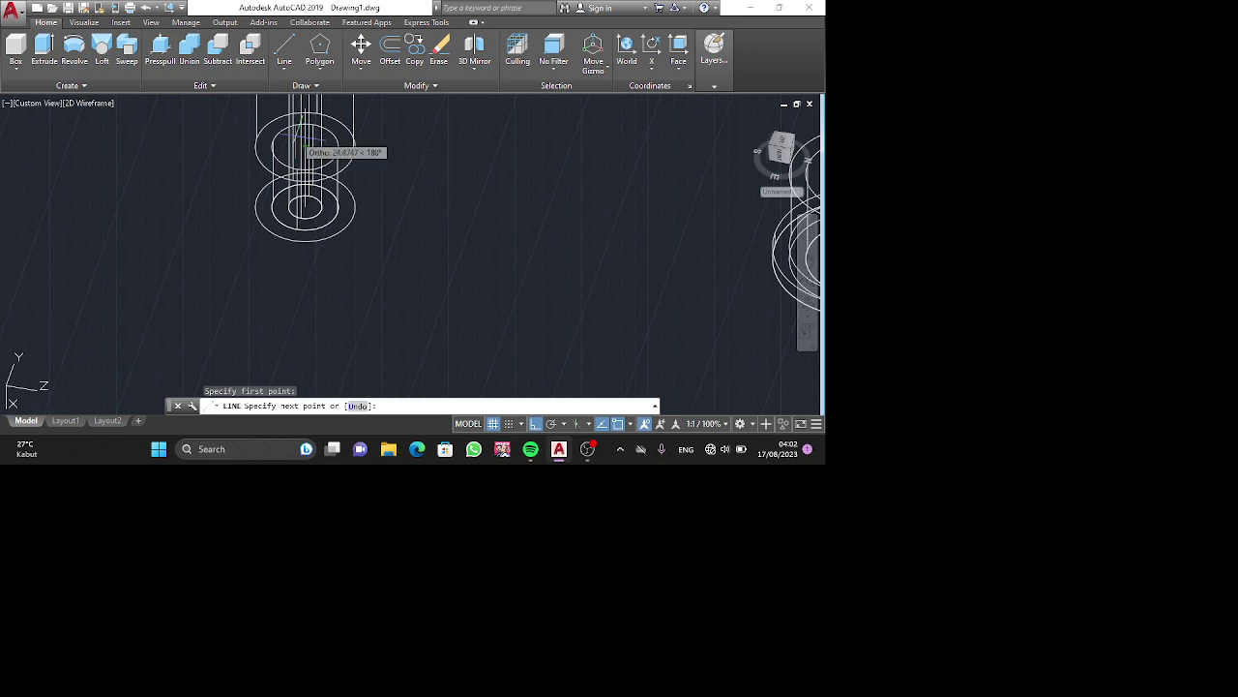
{"action": "type", "text": "40"}
{"action": "key", "text": "Return"}
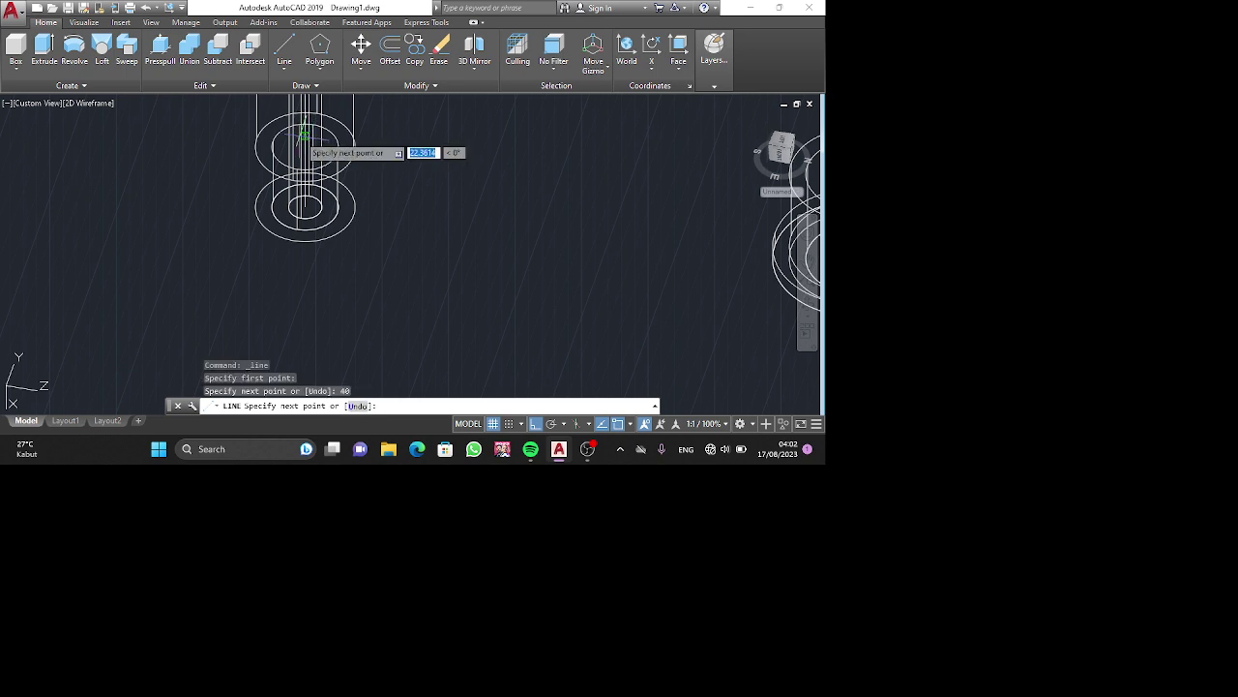
{"action": "scroll", "coordinate": [302, 145], "scroll_direction": "down", "scroll_amount": 4}
{"action": "middle_click_drag", "start_coordinate": [340, 127], "coordinate": [329, 219]}
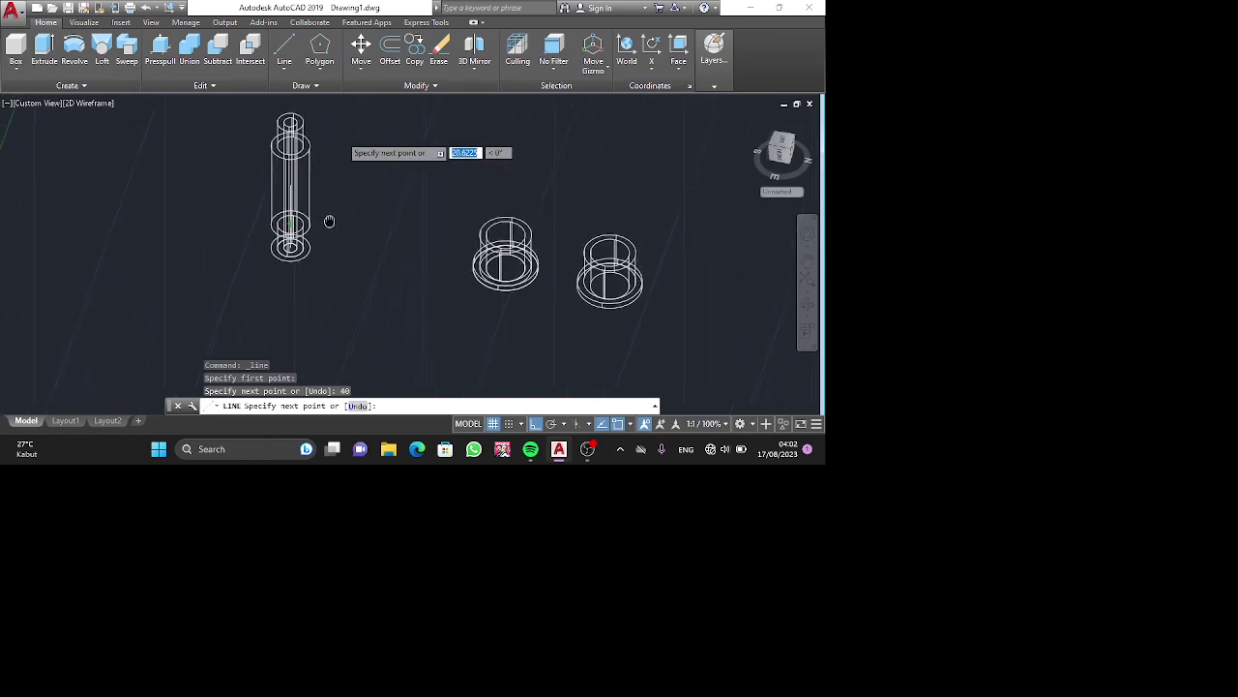
{"action": "key", "text": "Escape"}
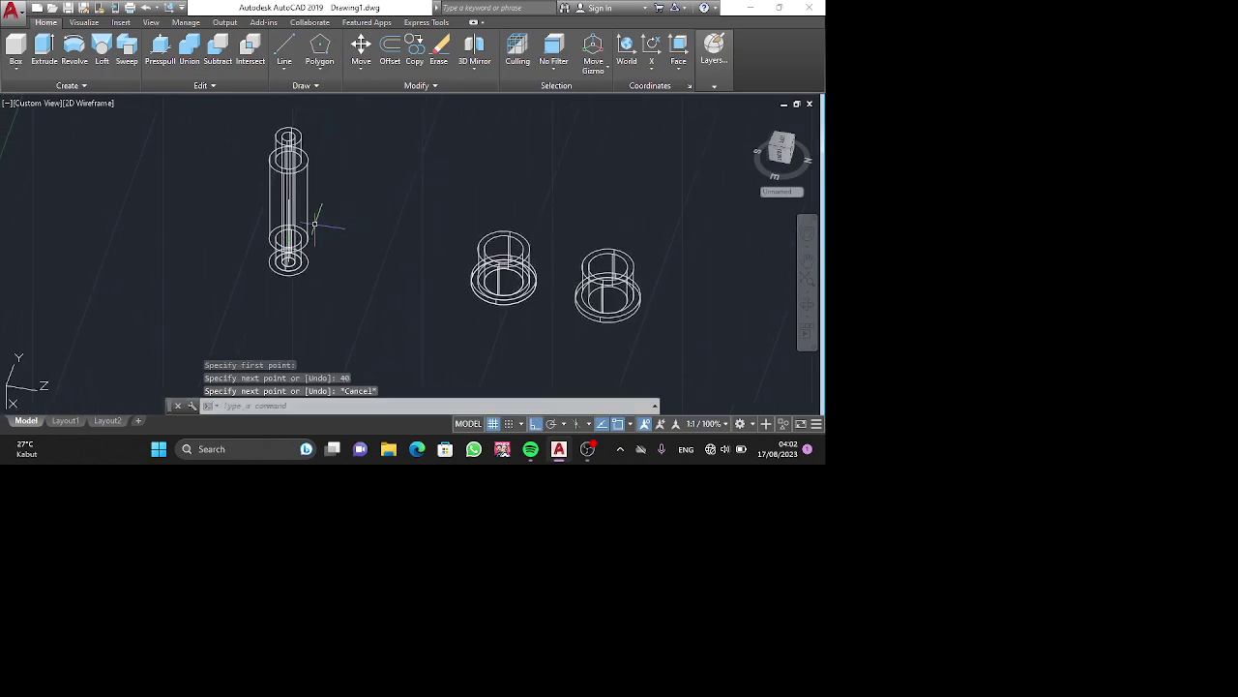
Draw a circle of radius 1.5 centred on the upper end of the 40-long axis line.
{"action": "scroll", "coordinate": [302, 204], "scroll_direction": "up", "scroll_amount": 5}
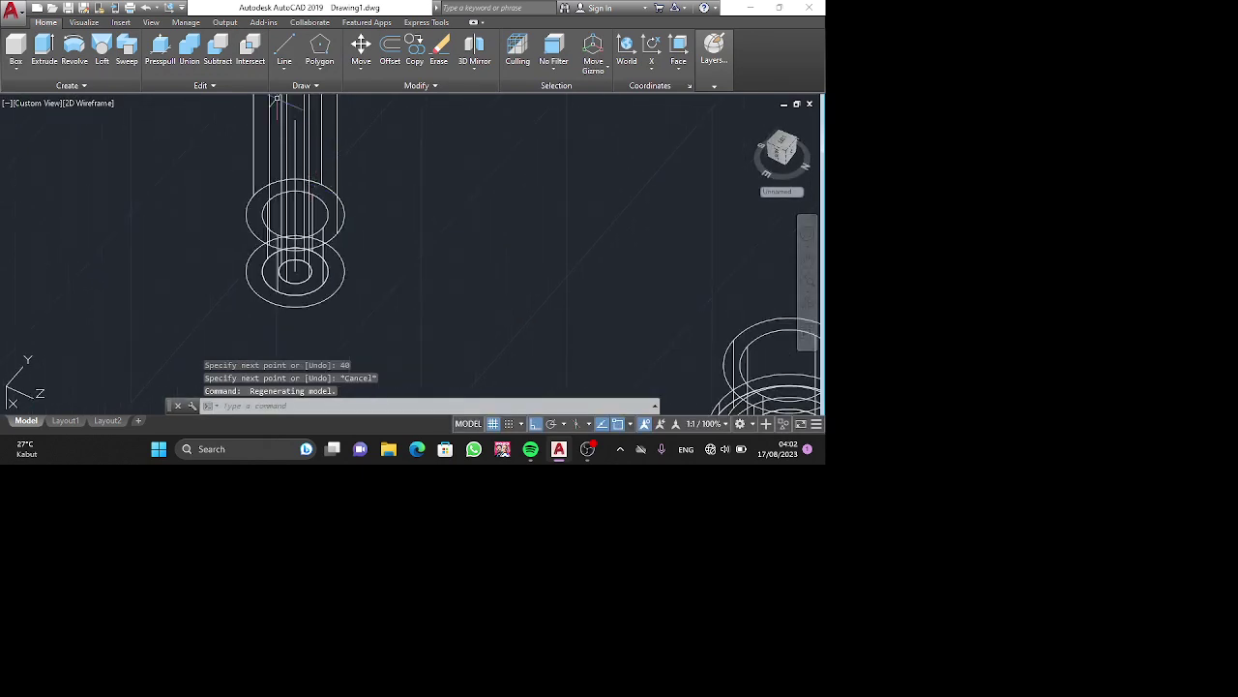
{"action": "type", "text": "c"}
{"action": "key", "text": "Return"}
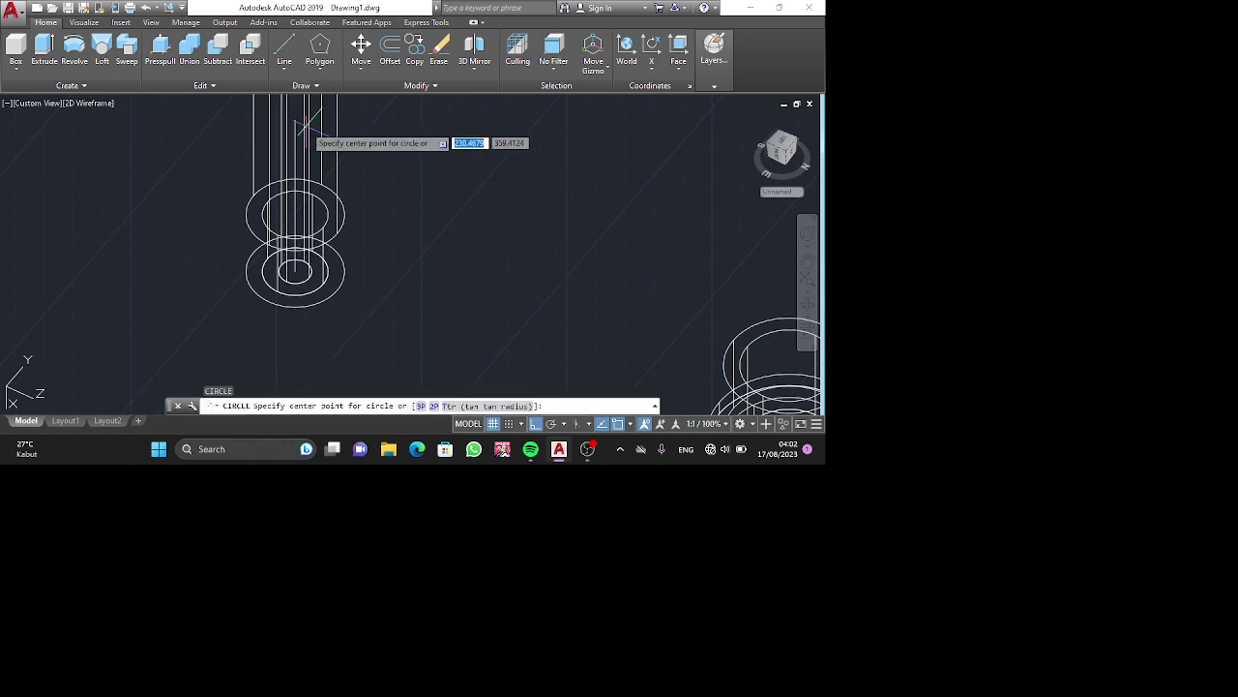
{"action": "left_click", "coordinate": [294, 119]}
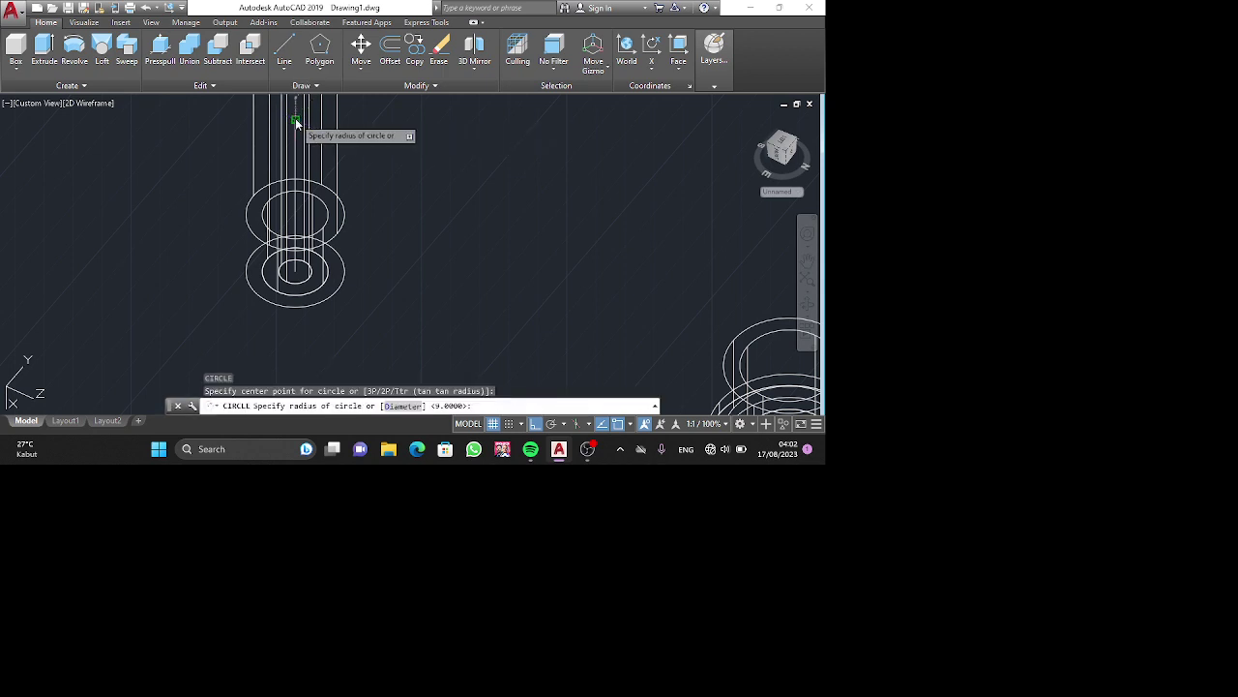
{"action": "type", "text": "1.5"}
{"action": "key", "text": "Return"}
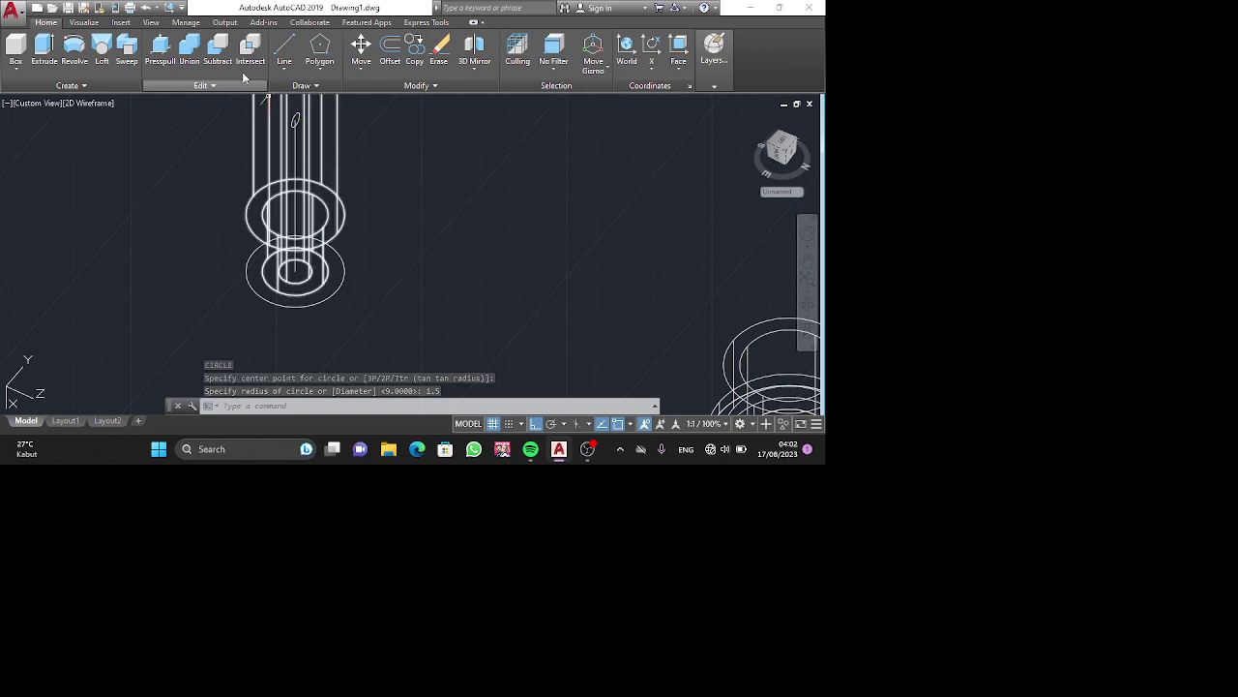
Presspull the radius 1.5 circle about 11 in the positive Z direction, through the shaft's wall.
{"action": "left_click", "coordinate": [161, 47]}
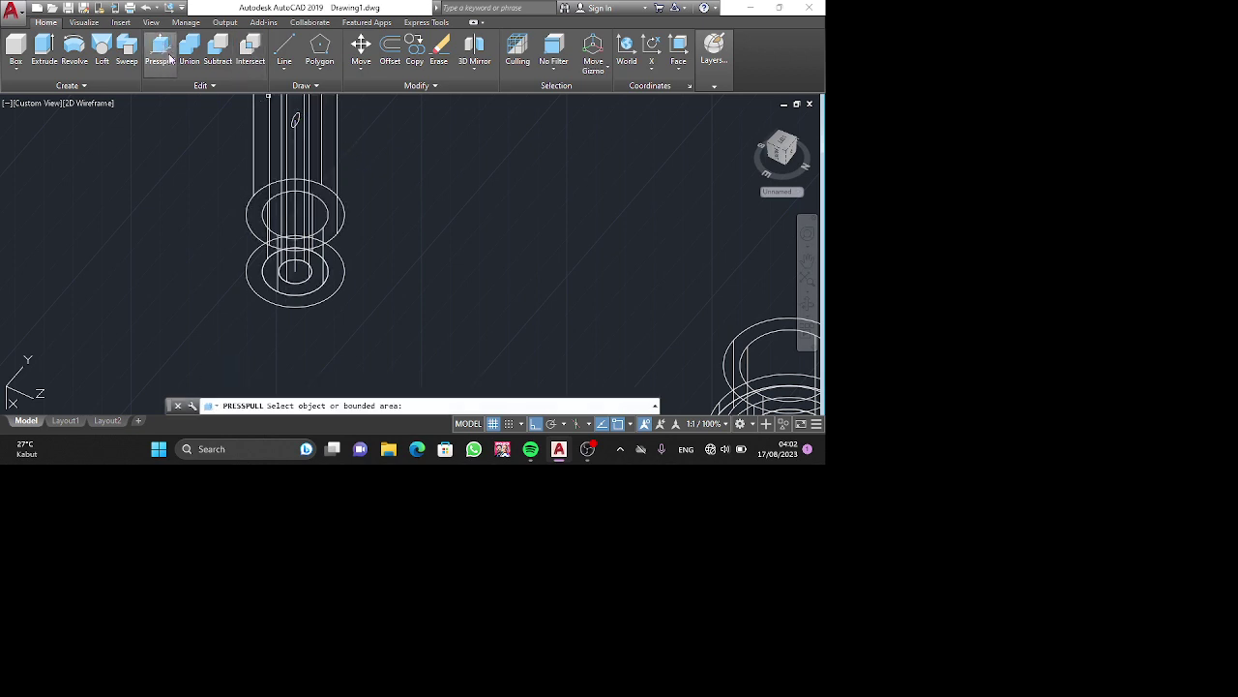
{"action": "left_click", "coordinate": [296, 120]}
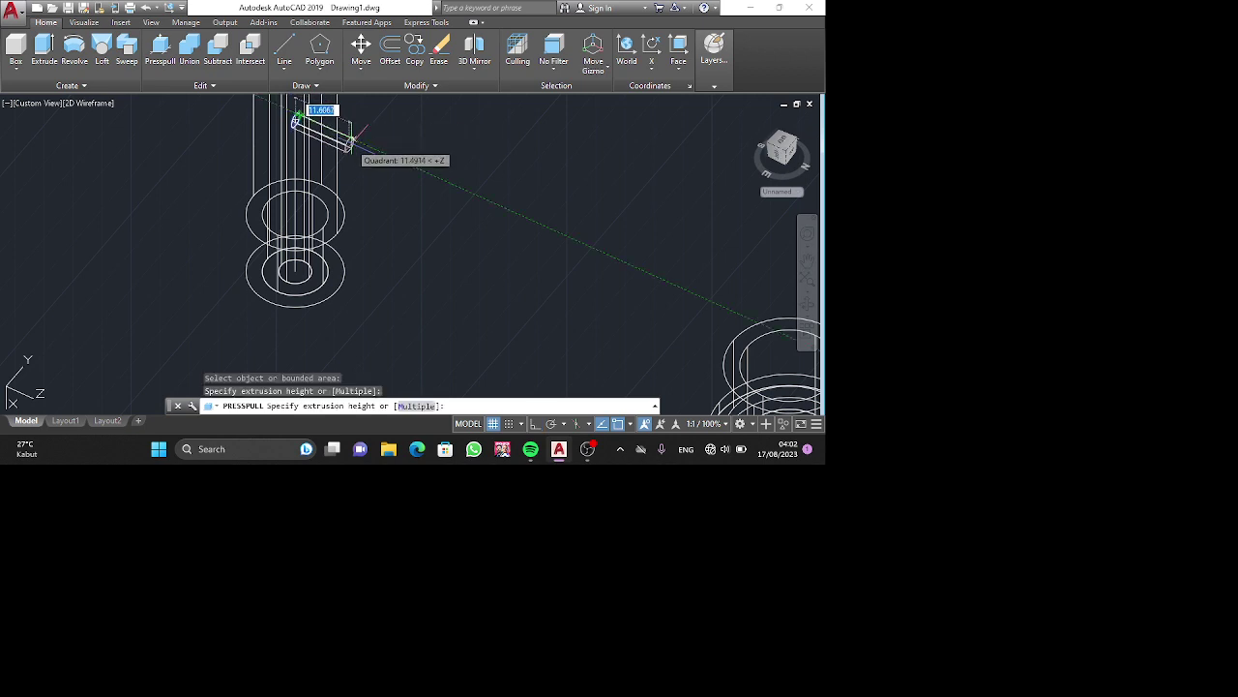
{"action": "left_click", "coordinate": [345, 139]}
{"action": "middle_click_drag", "start_coordinate": [270, 173], "coordinate": [286, 127], "text": "shift"}
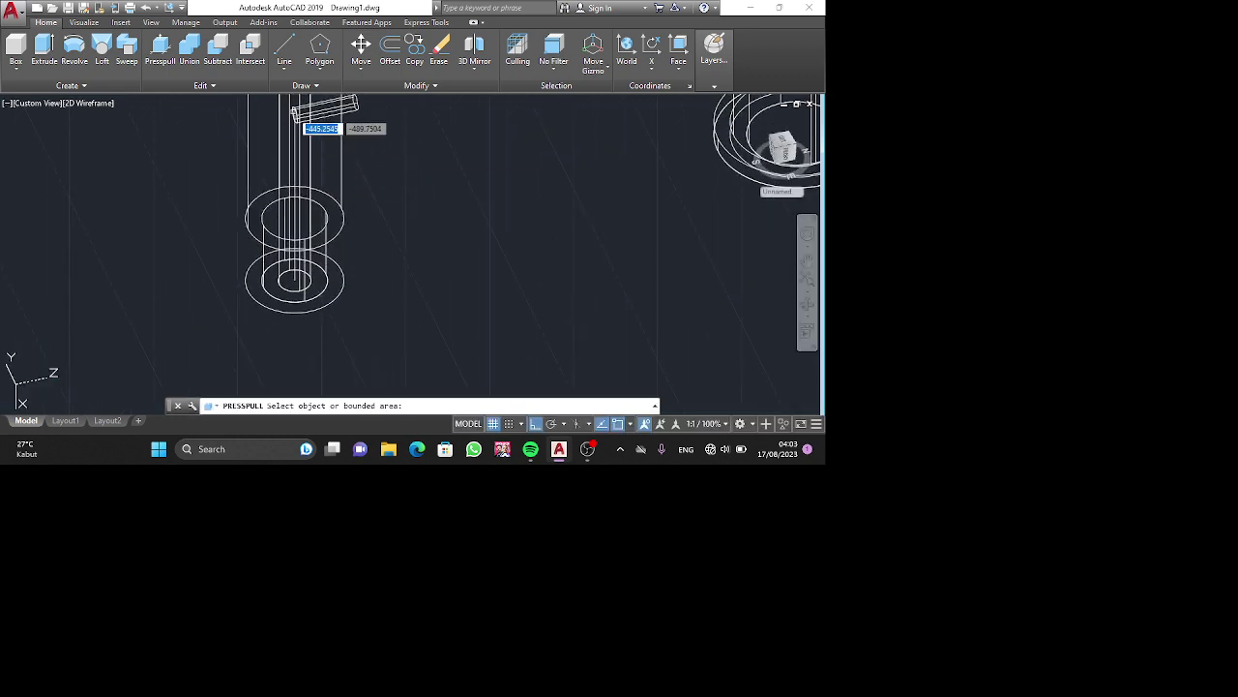
{"action": "key", "text": "Return"}
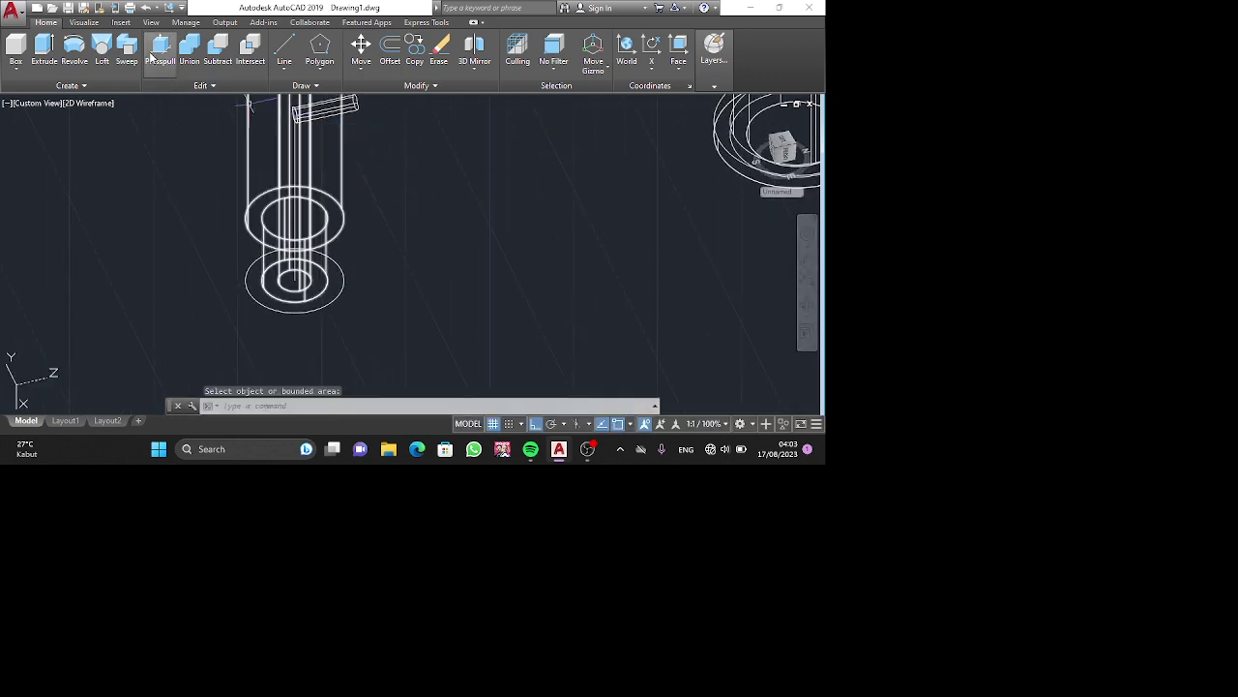
Presspull the radius 1.5 circle in the negative Z direction until it passes through the opposite side of the shaft.
{"action": "left_click", "coordinate": [155, 50]}
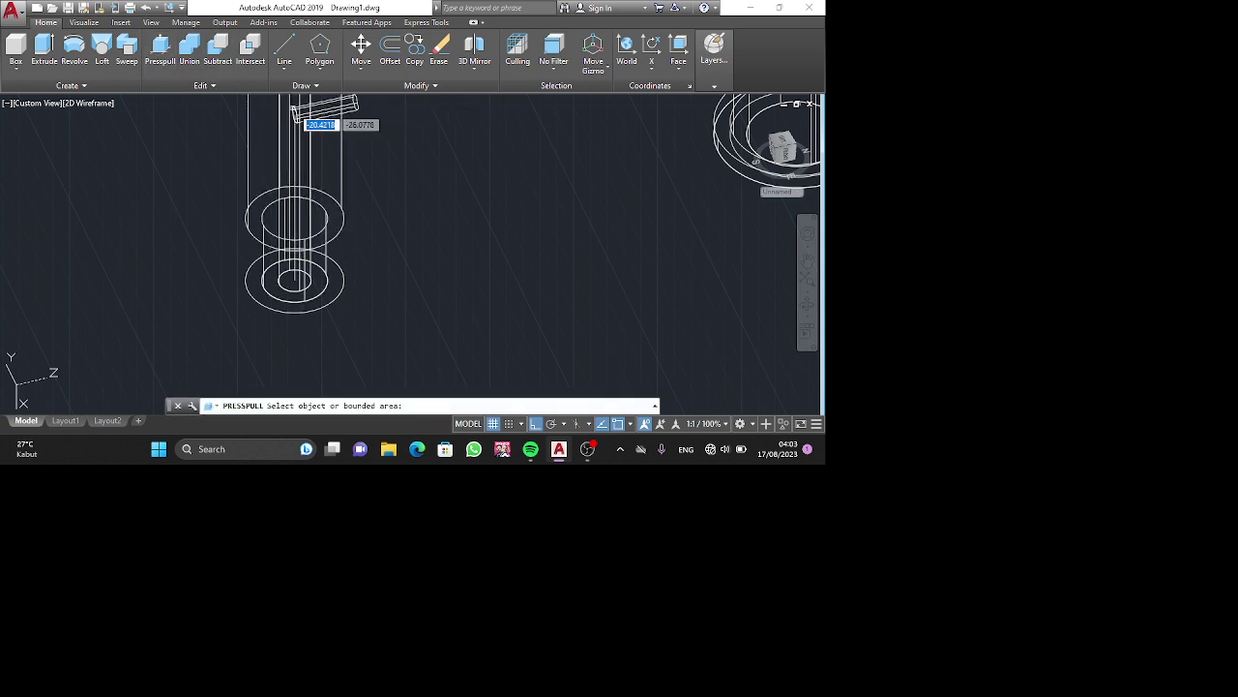
{"action": "scroll", "coordinate": [294, 113], "scroll_direction": "up", "scroll_amount": 4}
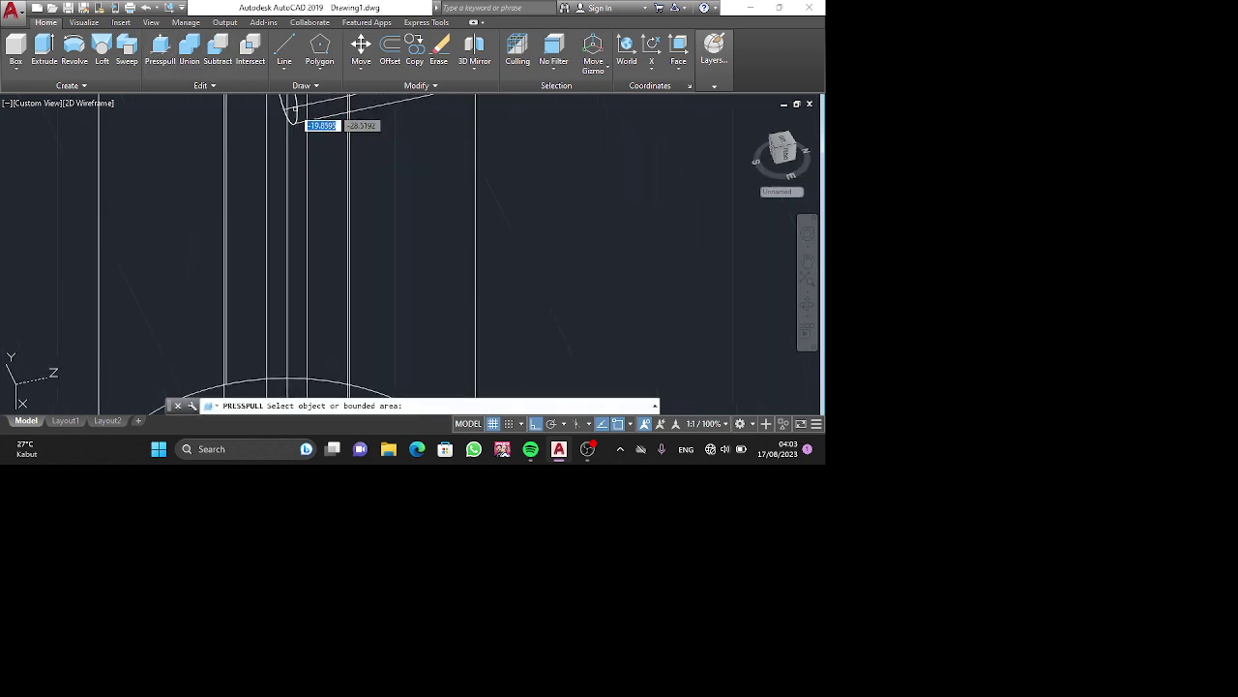
{"action": "left_click", "coordinate": [294, 113]}
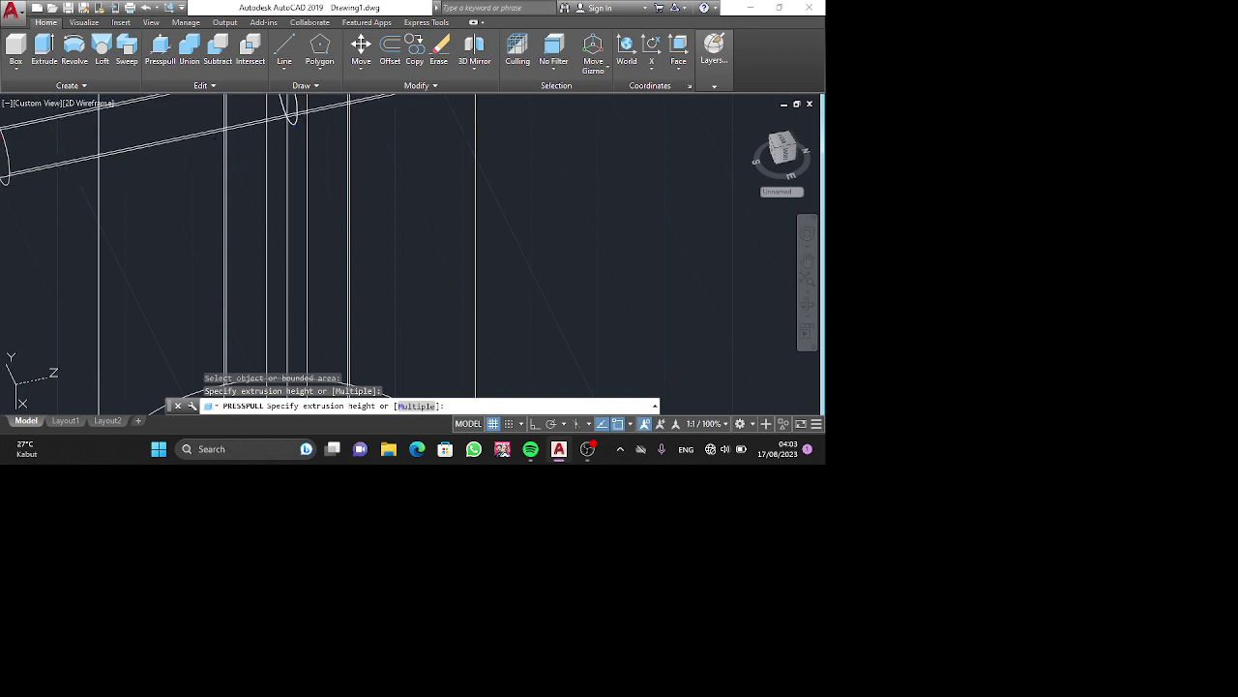
{"action": "left_click", "coordinate": [64, 163]}
{"action": "scroll", "coordinate": [63, 163], "scroll_direction": "down", "scroll_amount": 3}
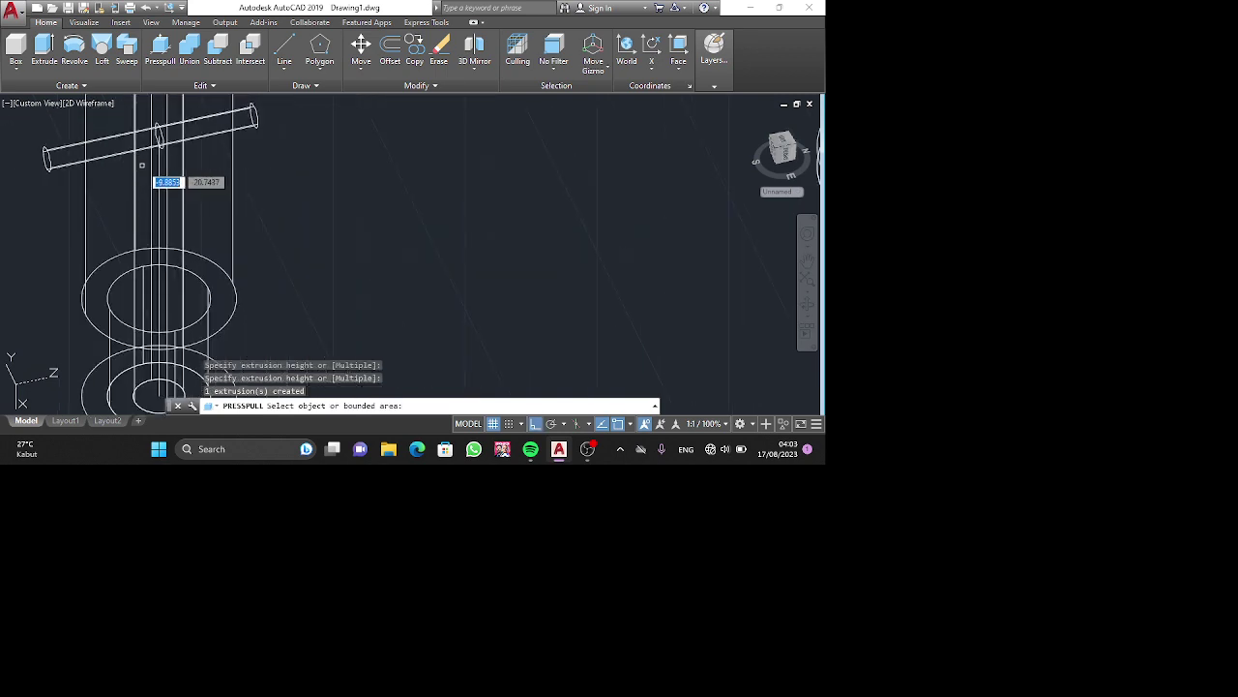
Subtract the radius 1.5 cross cylinder from the stepped hollow shaft to cut the cross hole.
{"action": "key", "text": "Return"}
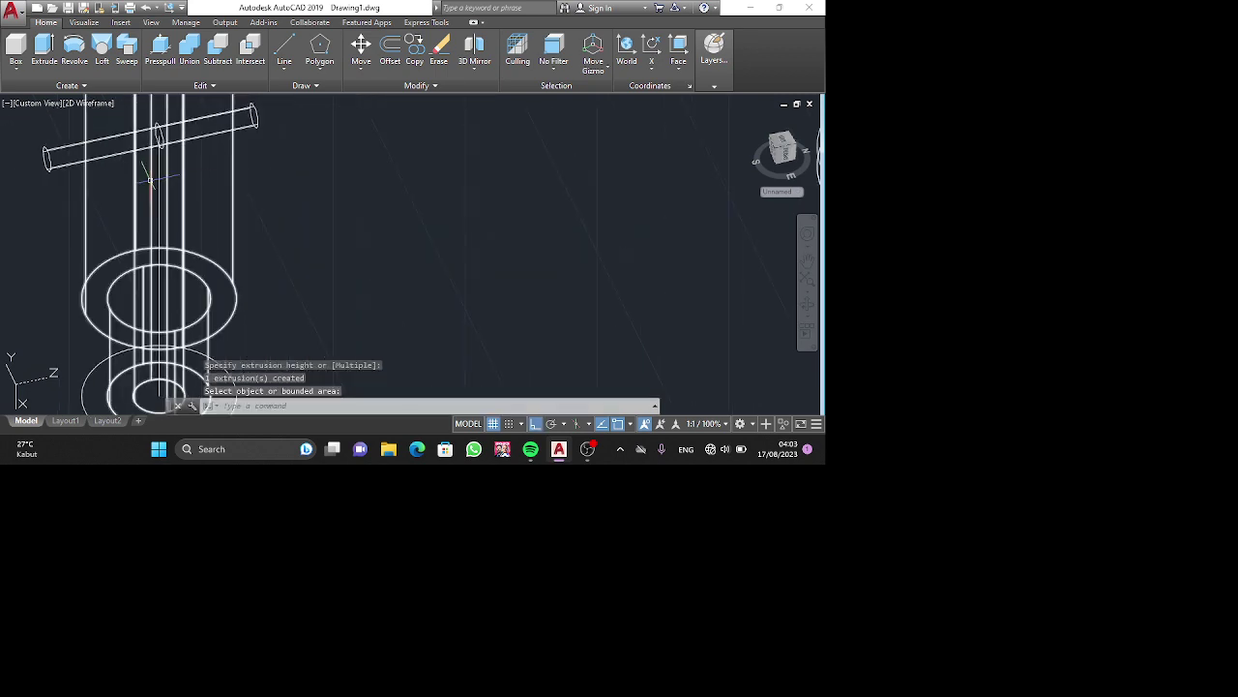
{"action": "type", "text": "SU"}
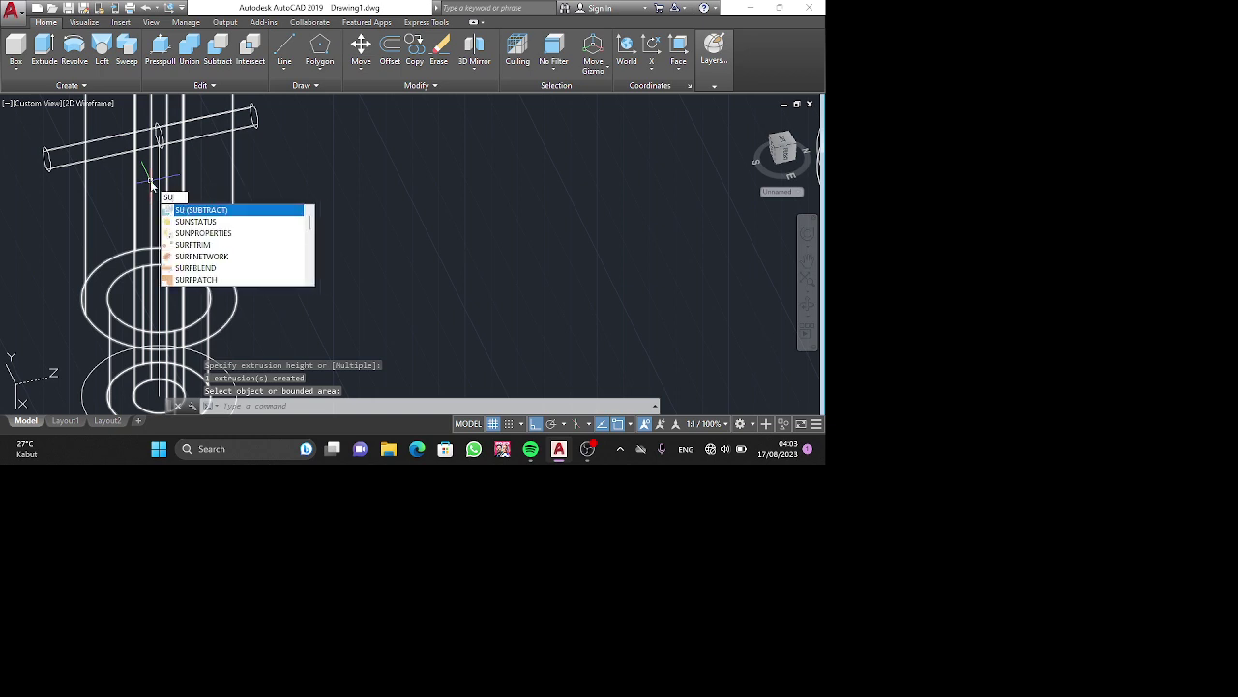
{"action": "key", "text": "Return"}
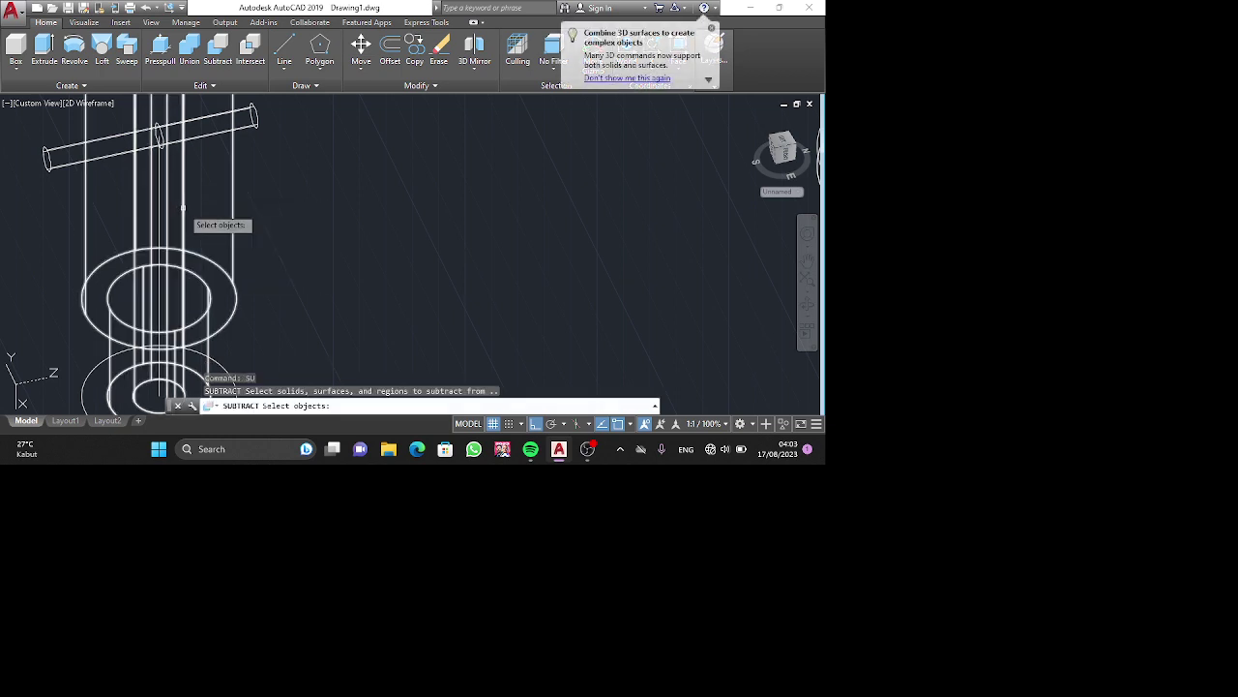
{"action": "left_click", "coordinate": [183, 207]}
{"action": "key", "text": "Return"}
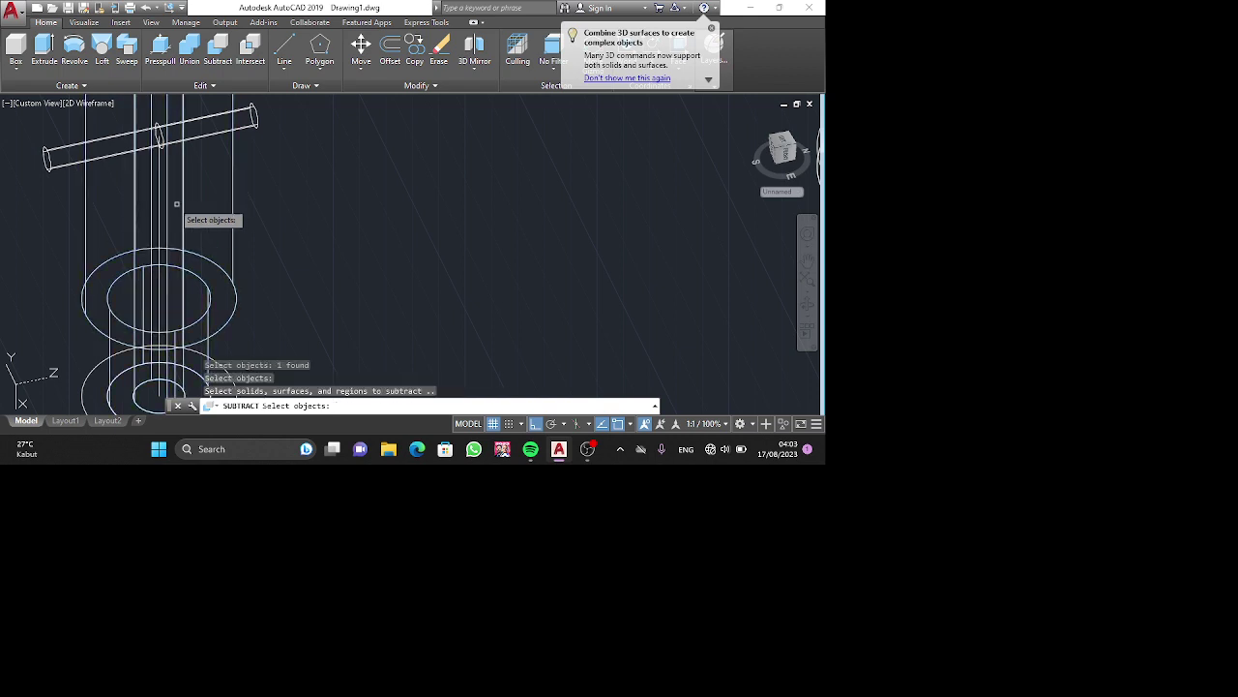
{"action": "left_click", "coordinate": [92, 157]}
{"action": "key", "text": "Return"}
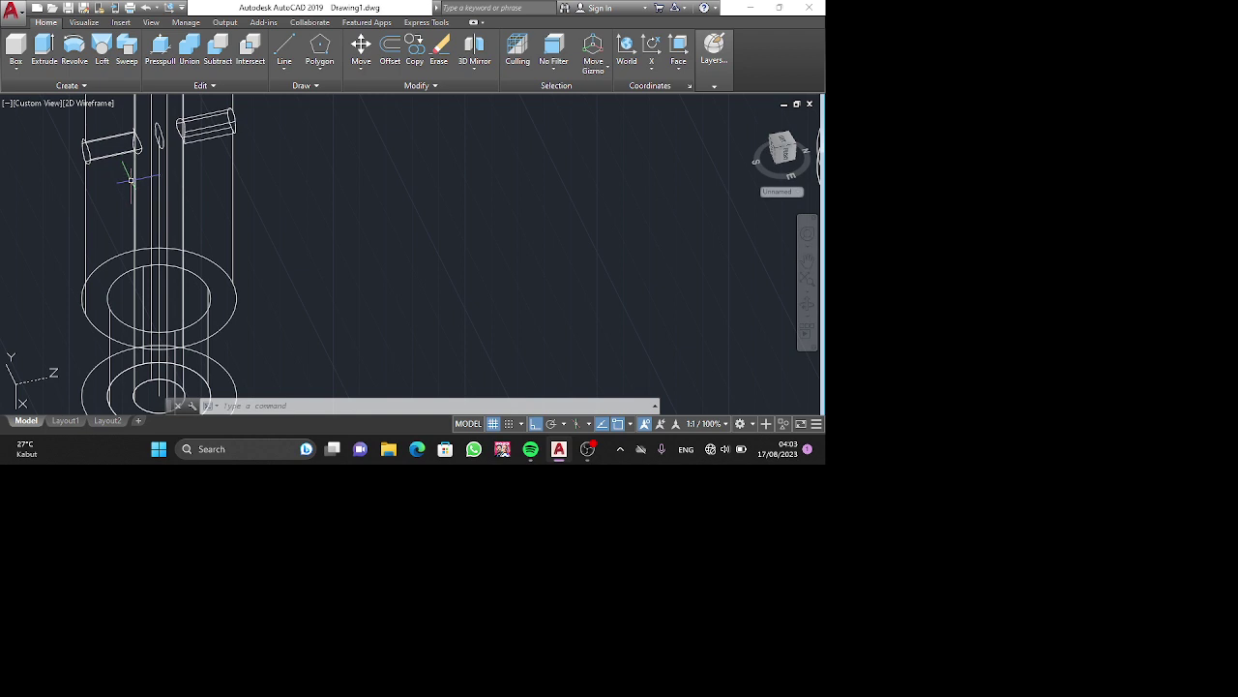
Delete the 40-long construction line running along the shaft's axis.
{"action": "scroll", "coordinate": [130, 179], "scroll_direction": "down", "scroll_amount": 2}
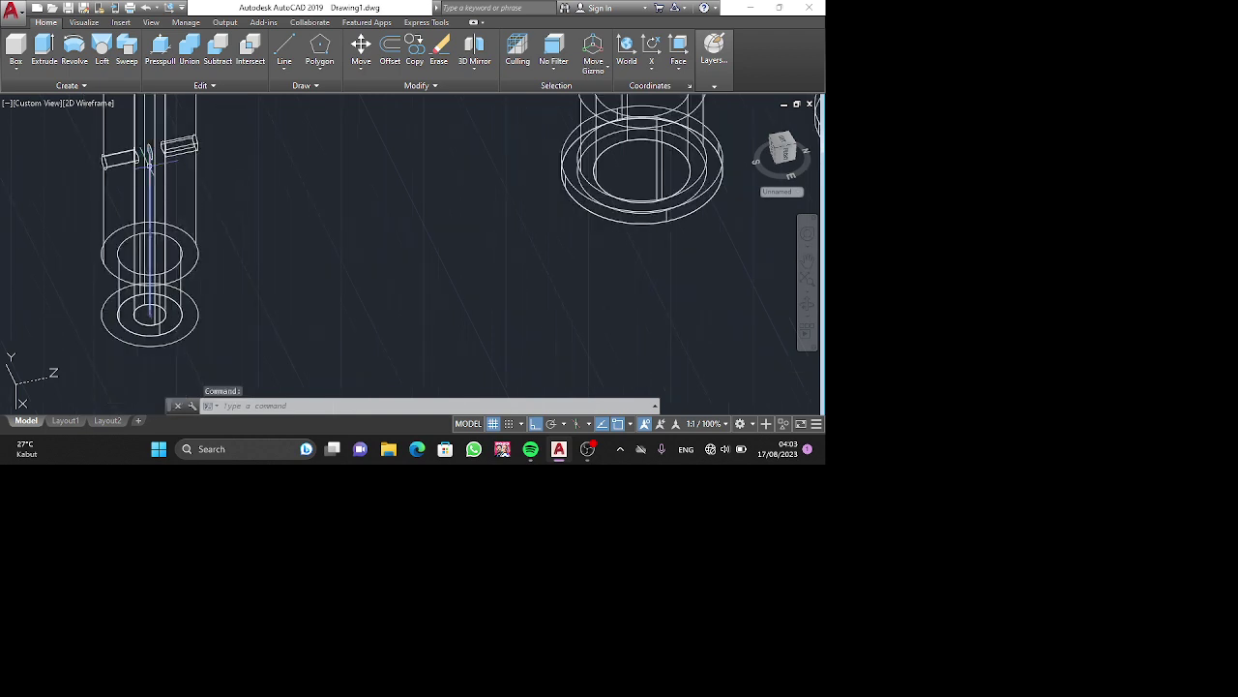
{"action": "left_click", "coordinate": [149, 164]}
{"action": "key", "text": "Delete"}
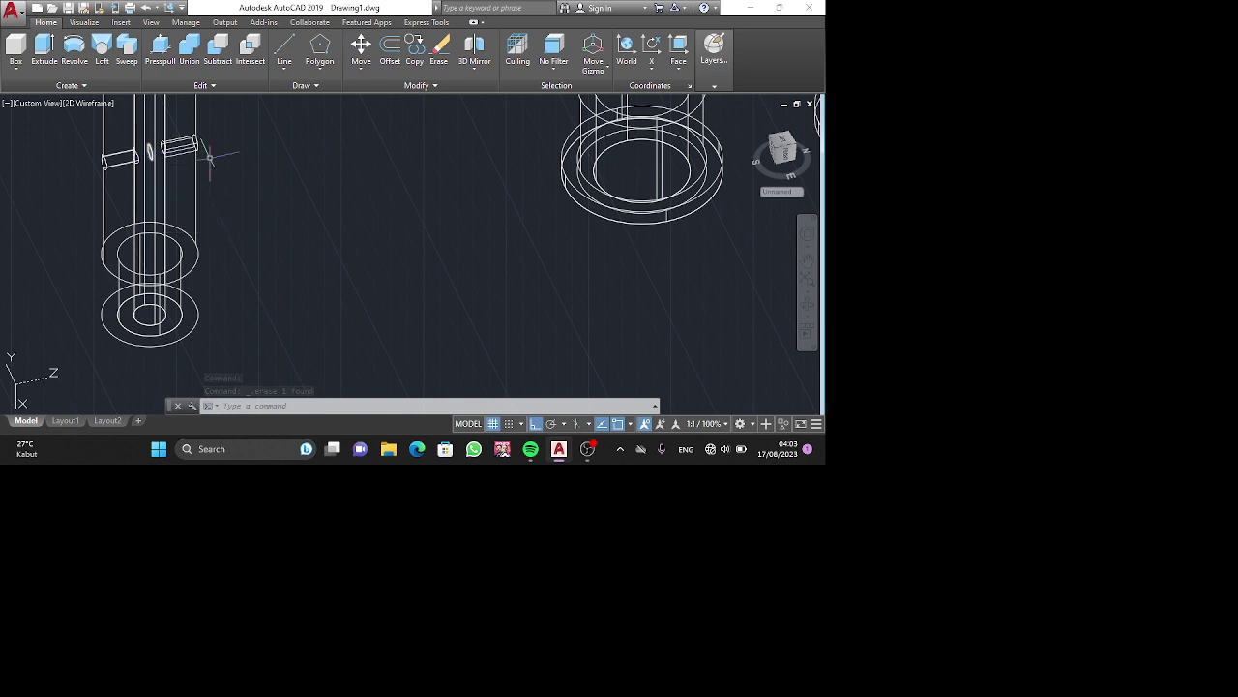
{"action": "middle_click_drag", "start_coordinate": [293, 167], "coordinate": [266, 178], "text": "shift"}
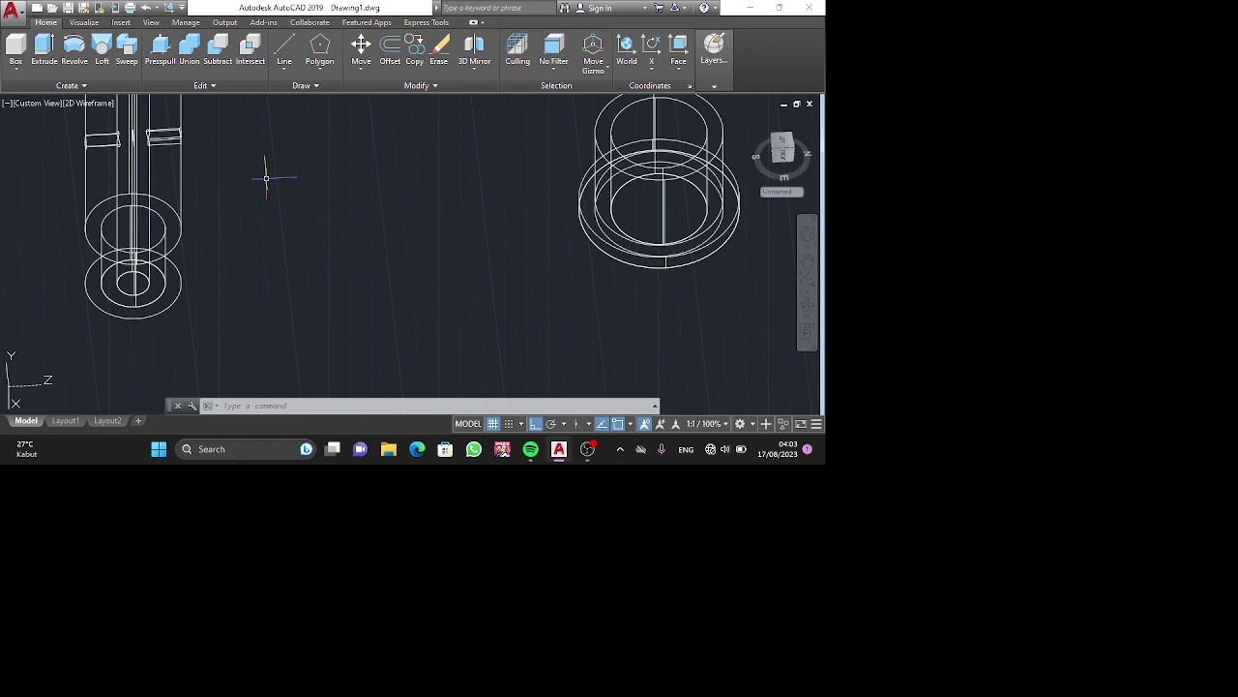
{"action": "left_click", "coordinate": [782, 145]}
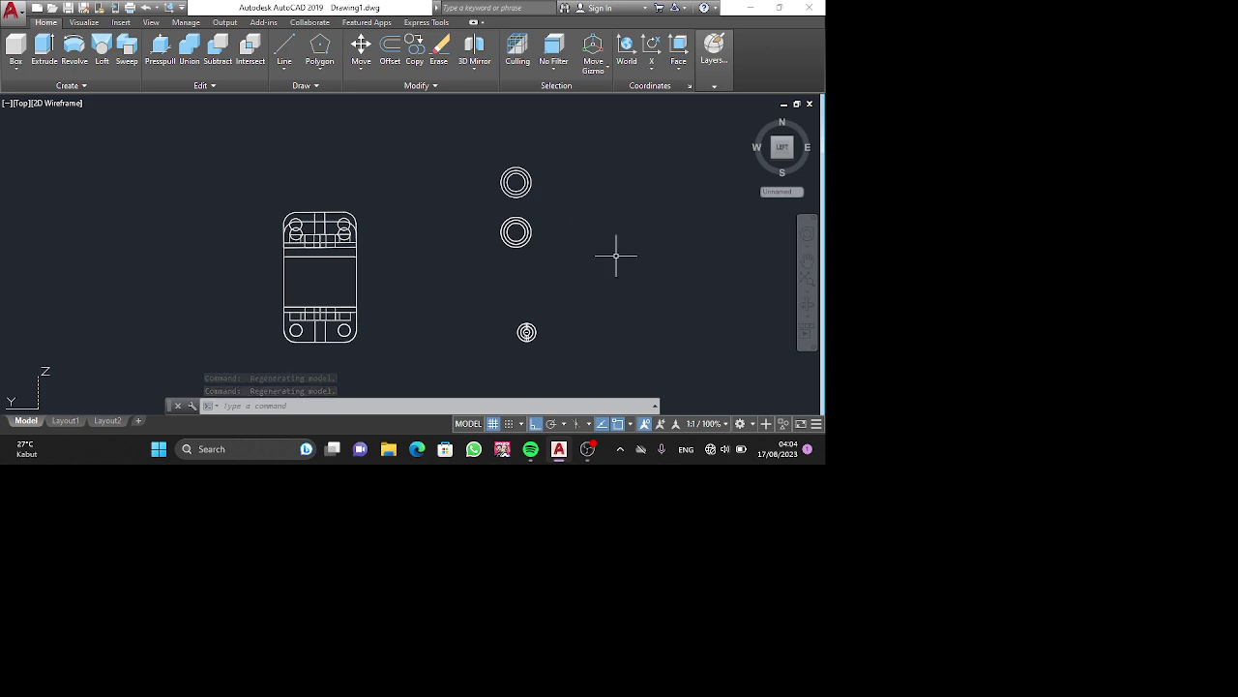
{"action": "mouse_move", "coordinate": [610, 242]}
{"action": "middle_mouse_down", "text": "shift"}
{"action": "mouse_move", "coordinate": [555, 291]}
{"action": "mouse_move", "coordinate": [533, 259]}
{"action": "mouse_move", "coordinate": [691, 187]}
{"action": "mouse_move", "coordinate": [648, 241]}
{"action": "middle_mouse_up", "text": "shift"}
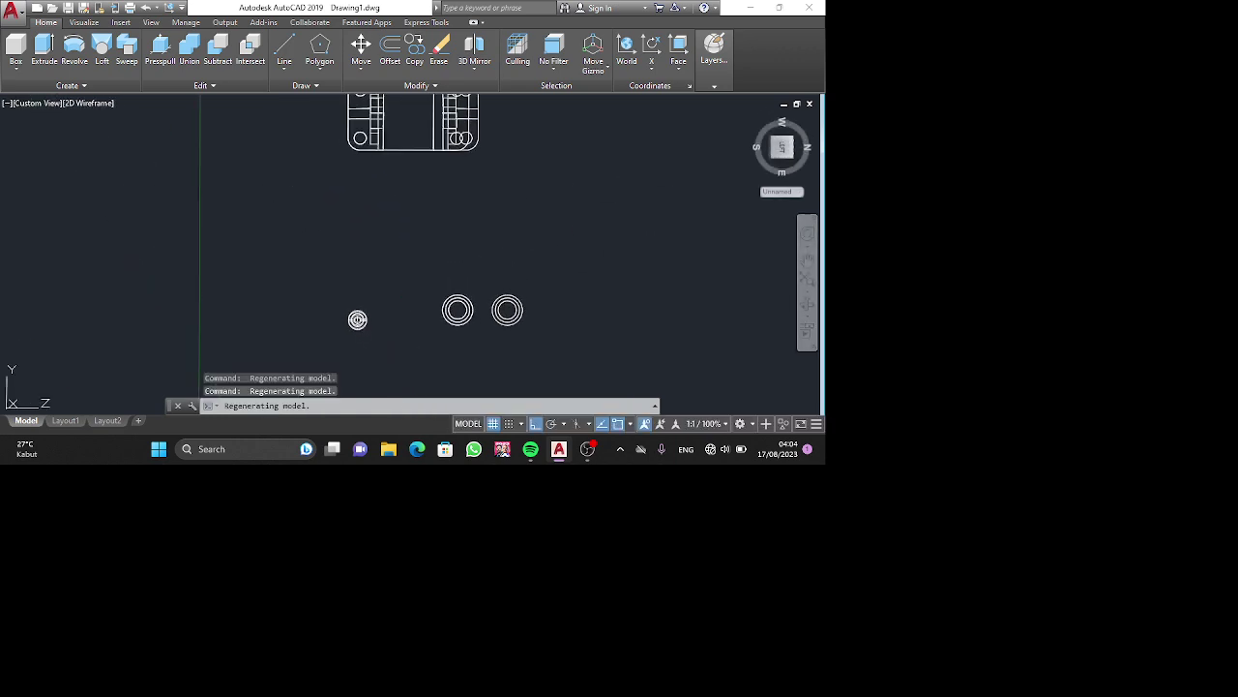
{"action": "left_click", "coordinate": [285, 49]}
{"action": "middle_click_drag", "start_coordinate": [603, 274], "coordinate": [801, 155], "text": "shift"}
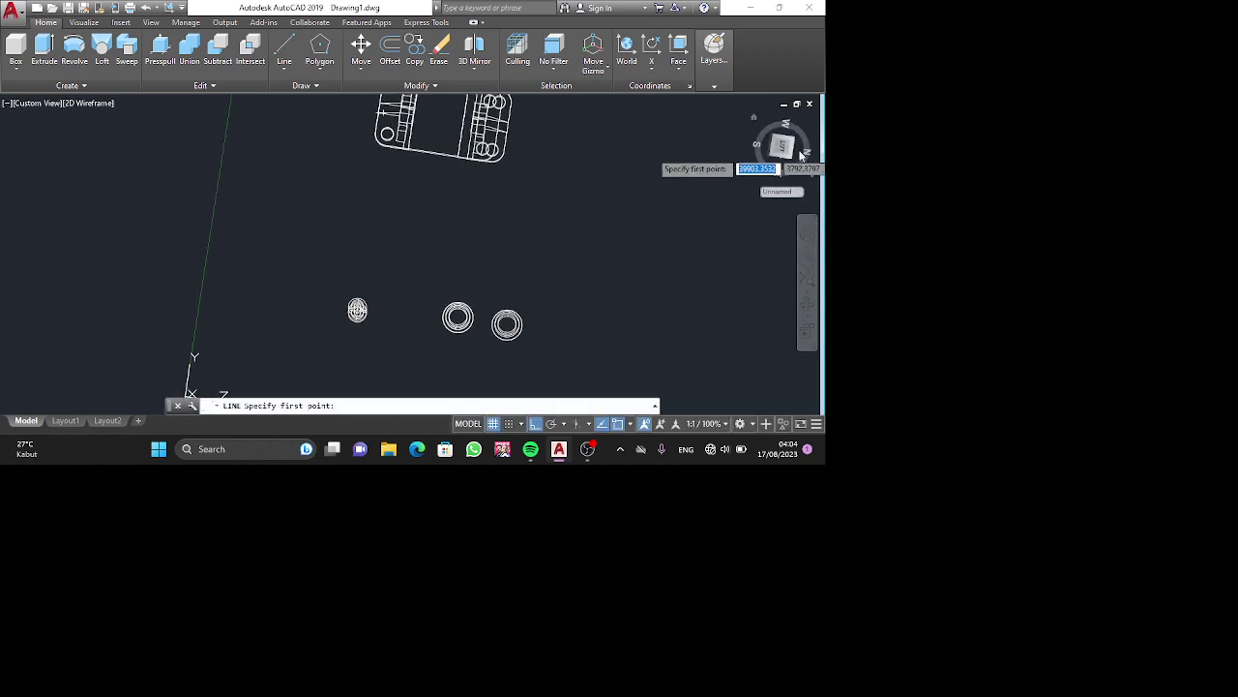
{"action": "left_click", "coordinate": [784, 147]}
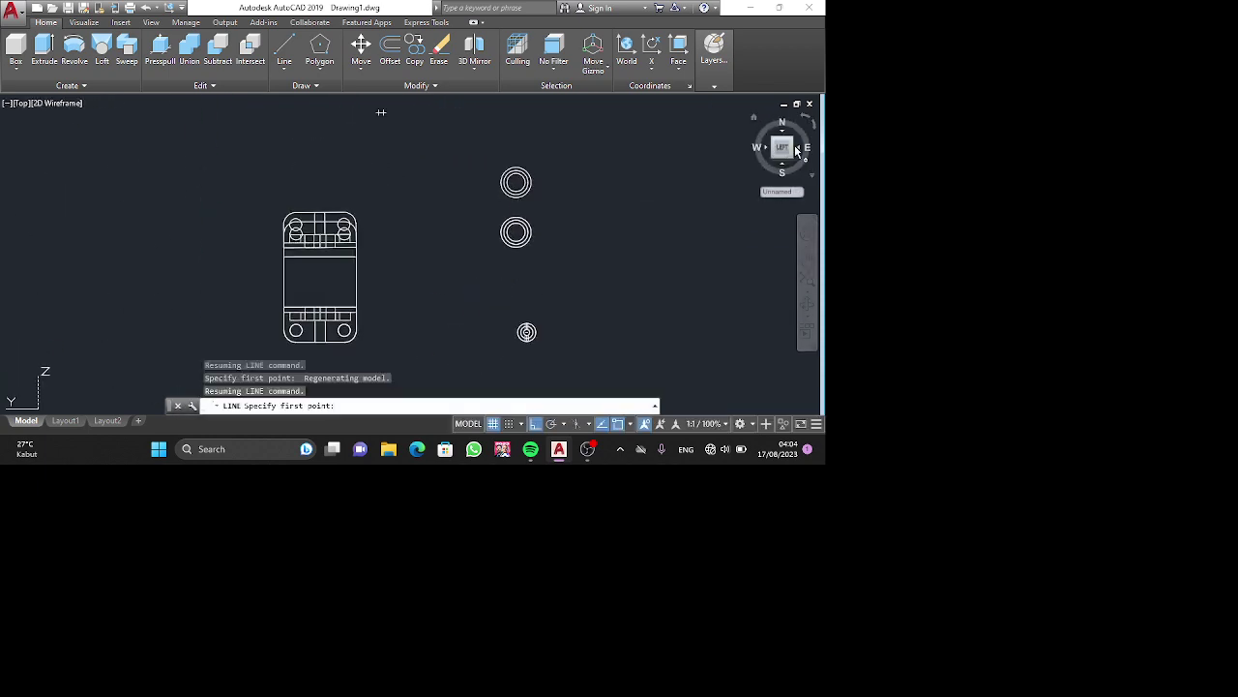
{"action": "left_click", "coordinate": [797, 147]}
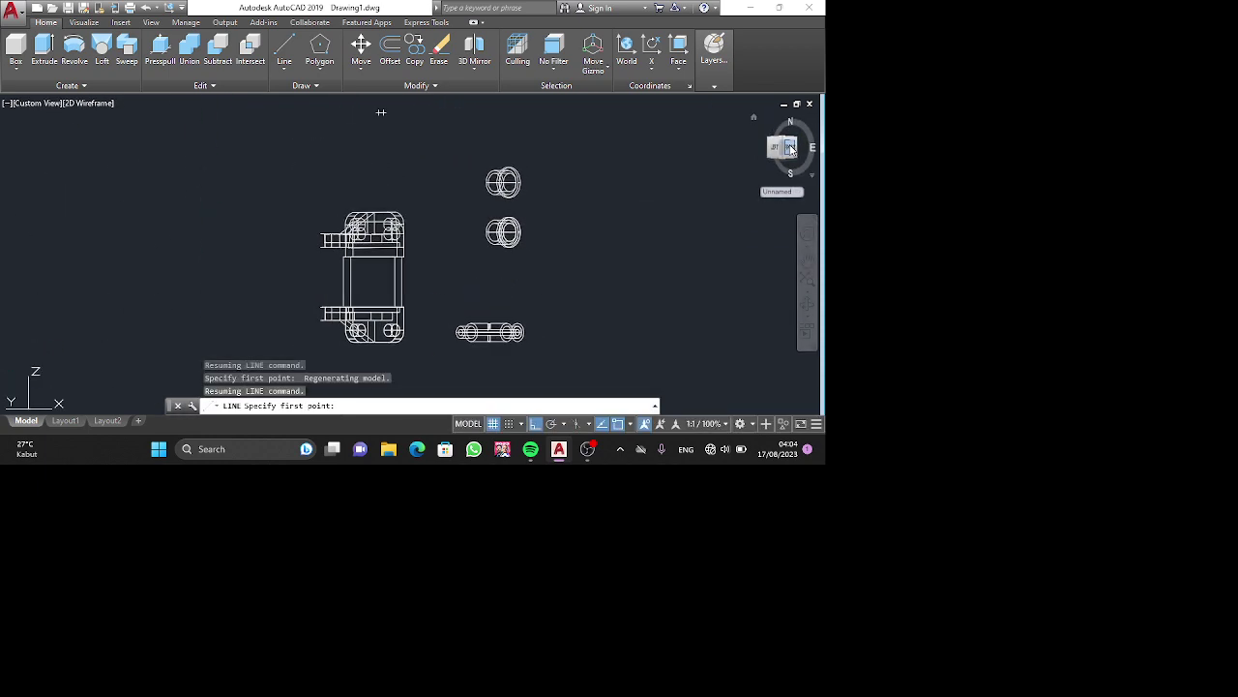
{"action": "left_click", "coordinate": [781, 150]}
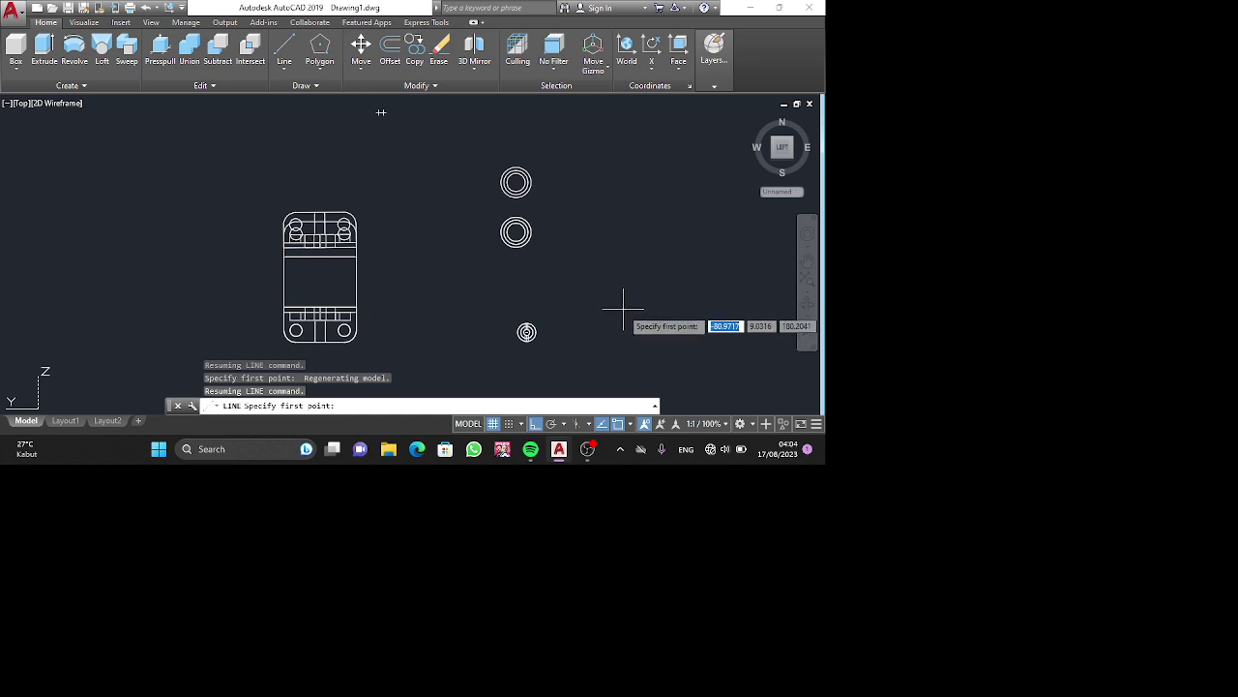
{"action": "middle_click_drag", "start_coordinate": [719, 155], "coordinate": [586, 249], "text": "shift"}
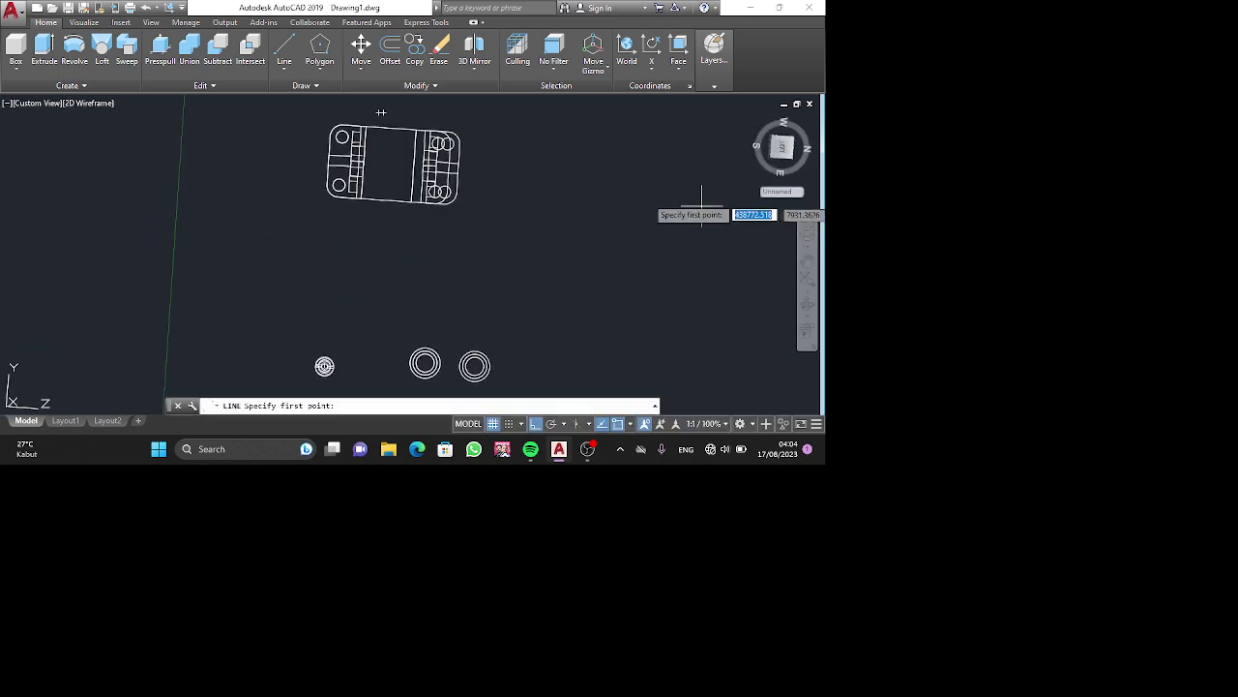
{"action": "left_click", "coordinate": [778, 172]}
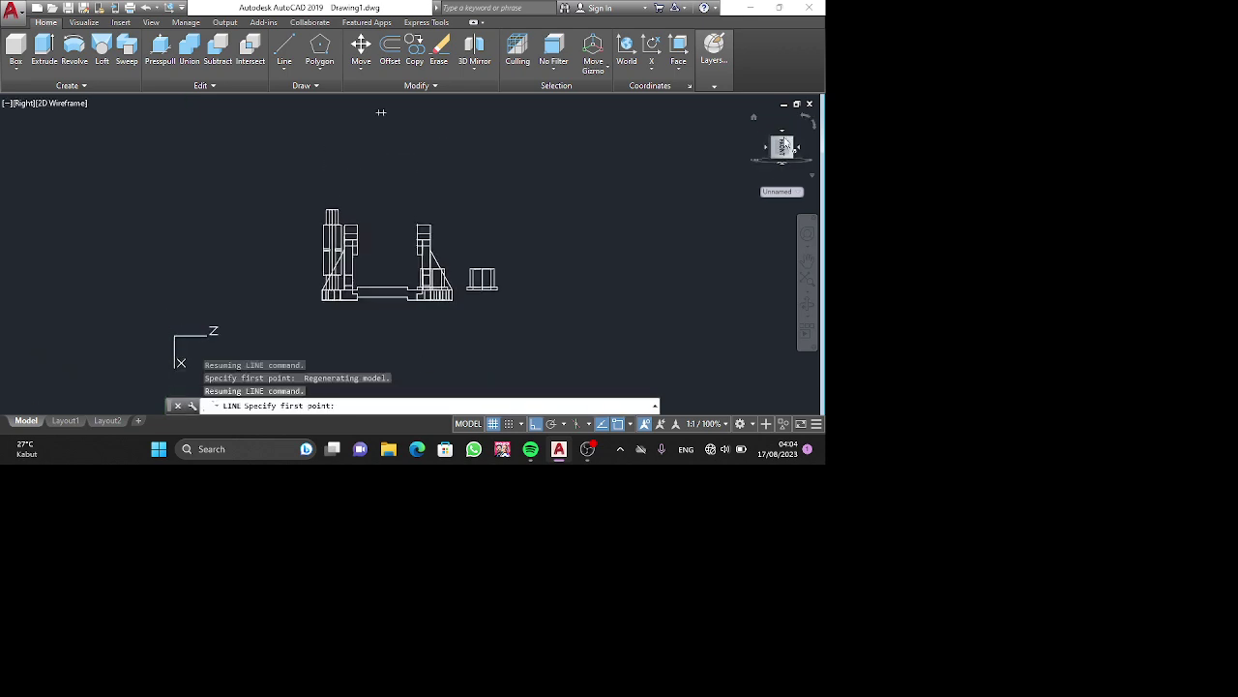
{"action": "left_click", "coordinate": [785, 137]}
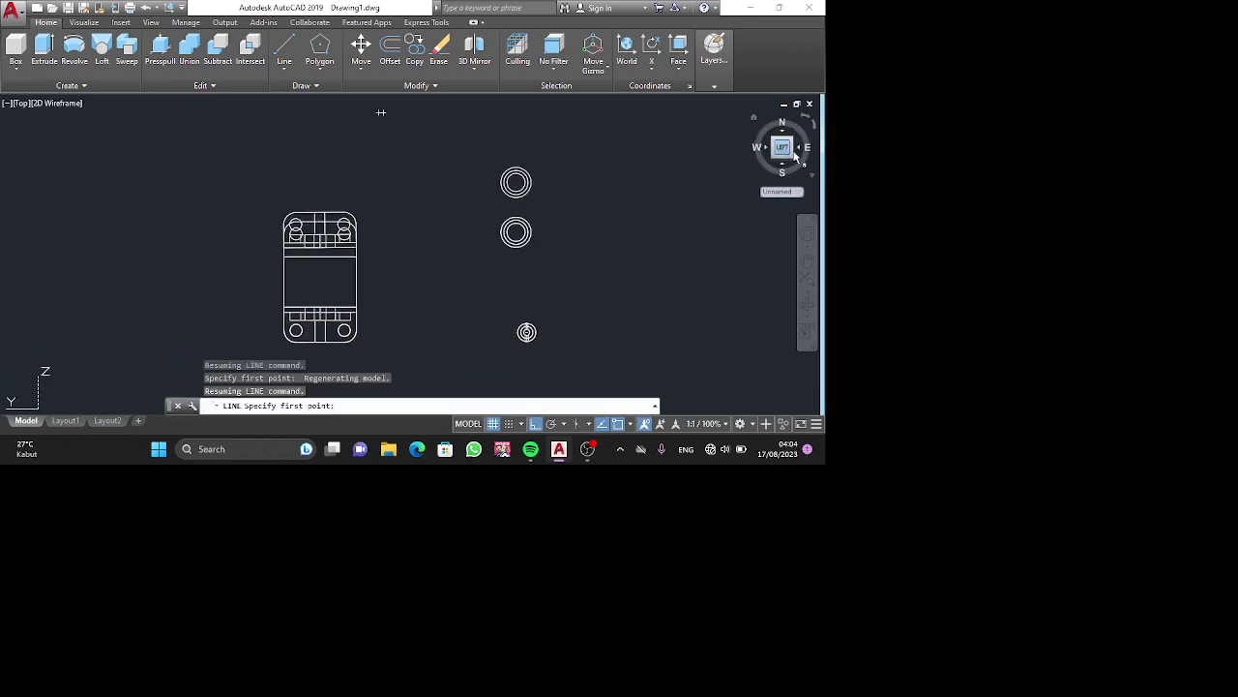
{"action": "left_click", "coordinate": [806, 148]}
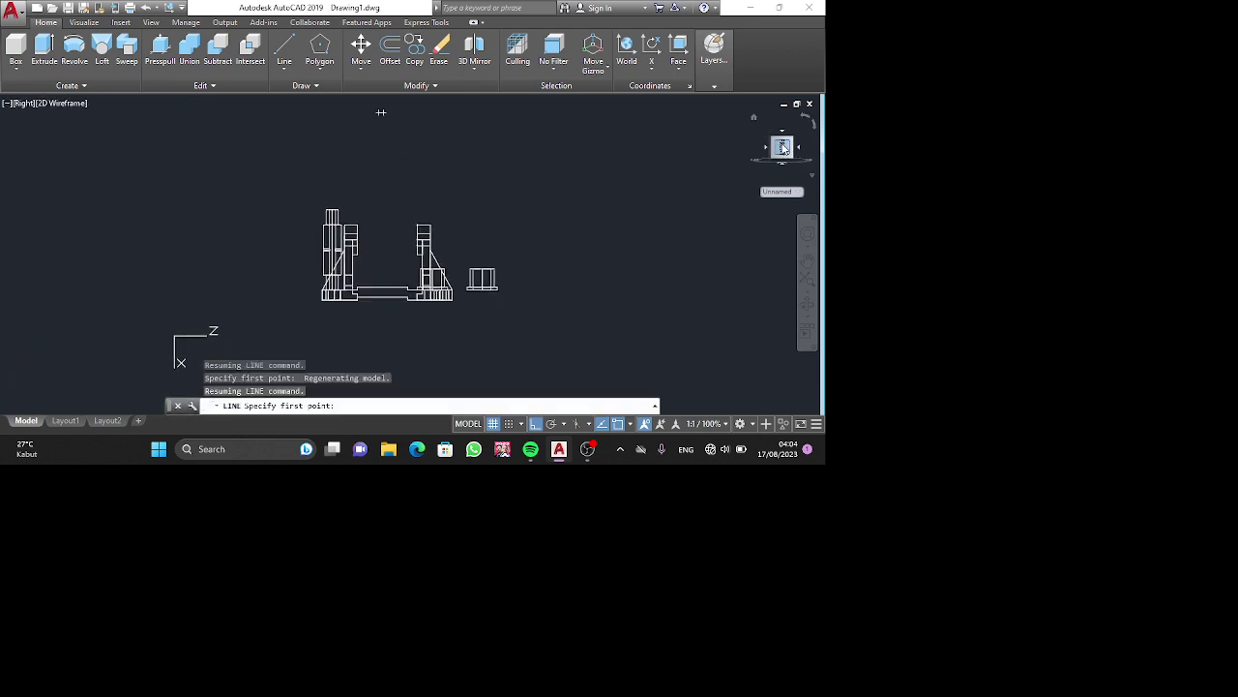
{"action": "left_click", "coordinate": [783, 146]}
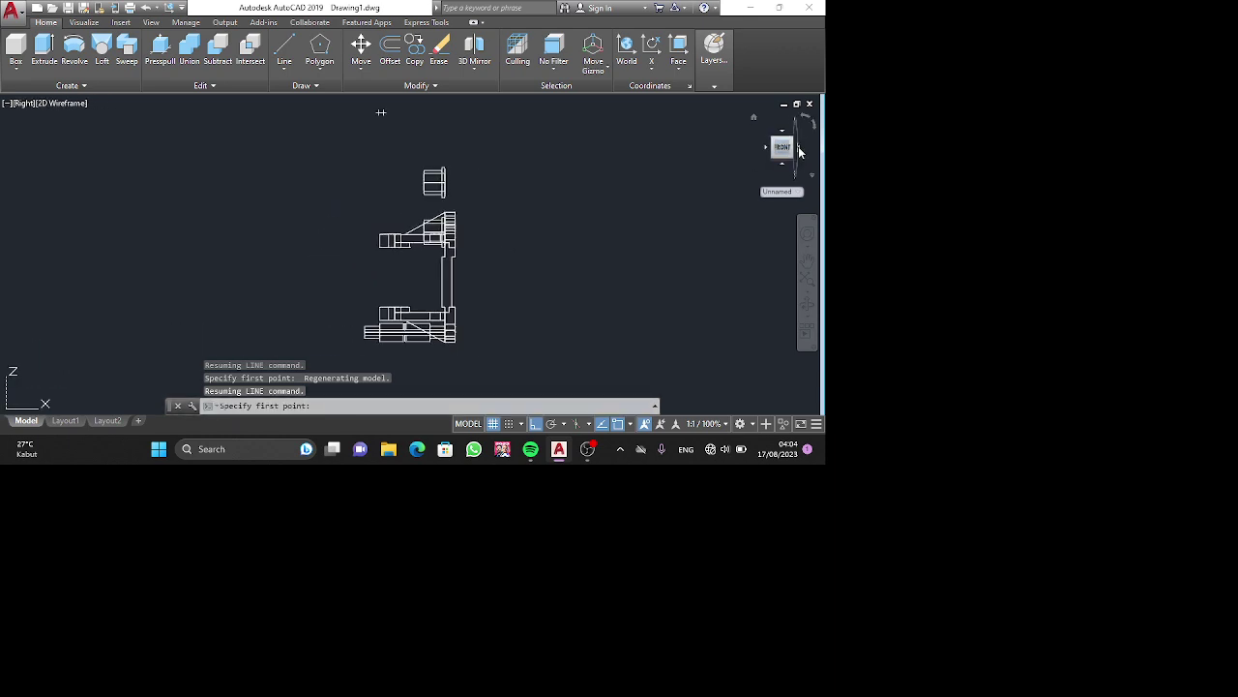
{"action": "left_click", "coordinate": [801, 152]}
{"action": "left_click", "coordinate": [800, 150]}
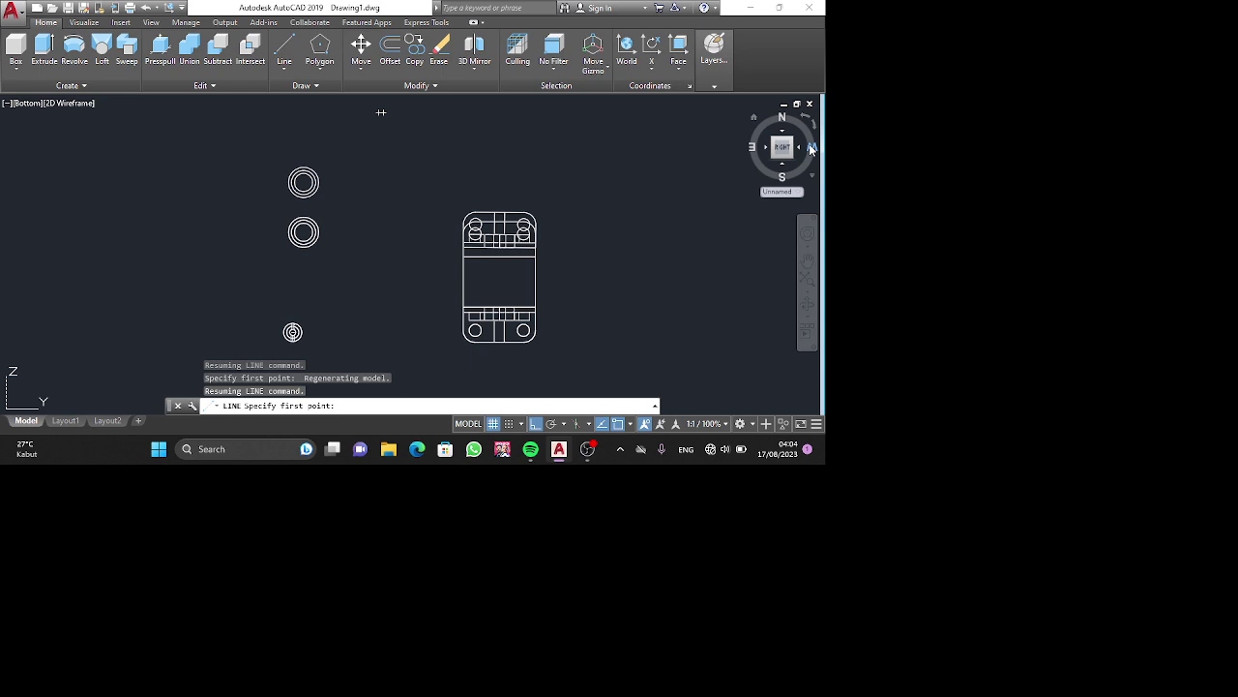
{"action": "left_click", "coordinate": [757, 152]}
{"action": "left_click", "coordinate": [780, 147]}
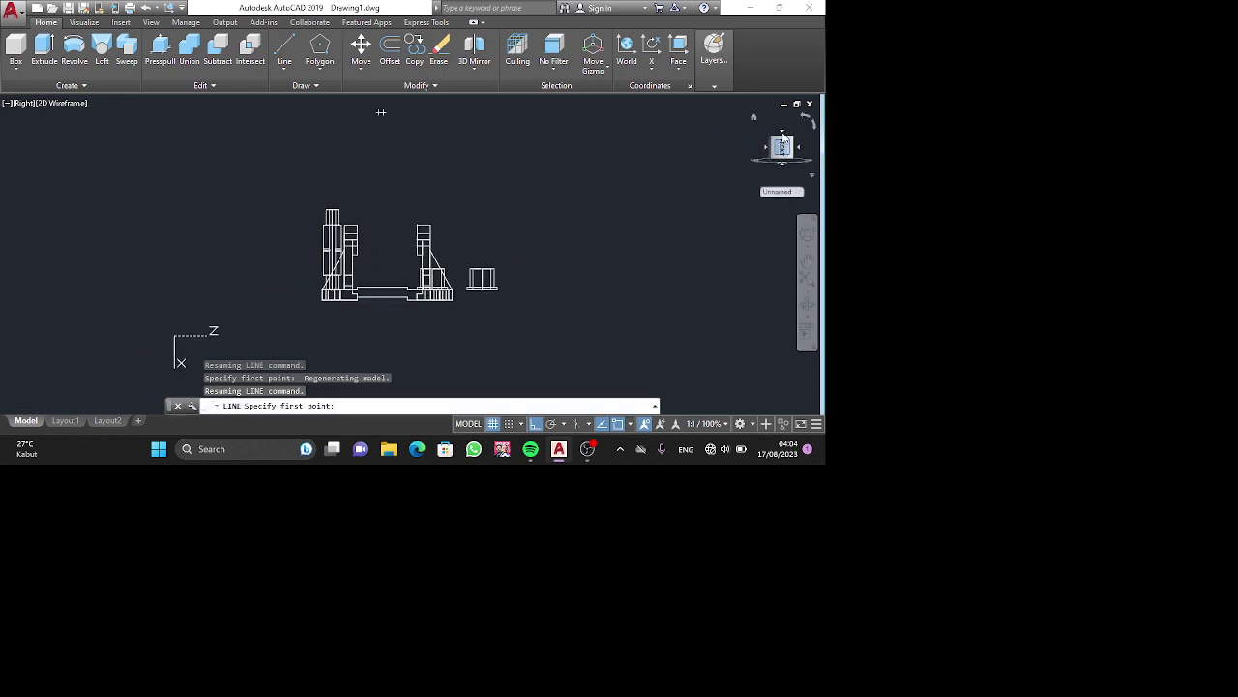
{"action": "left_click", "coordinate": [783, 133]}
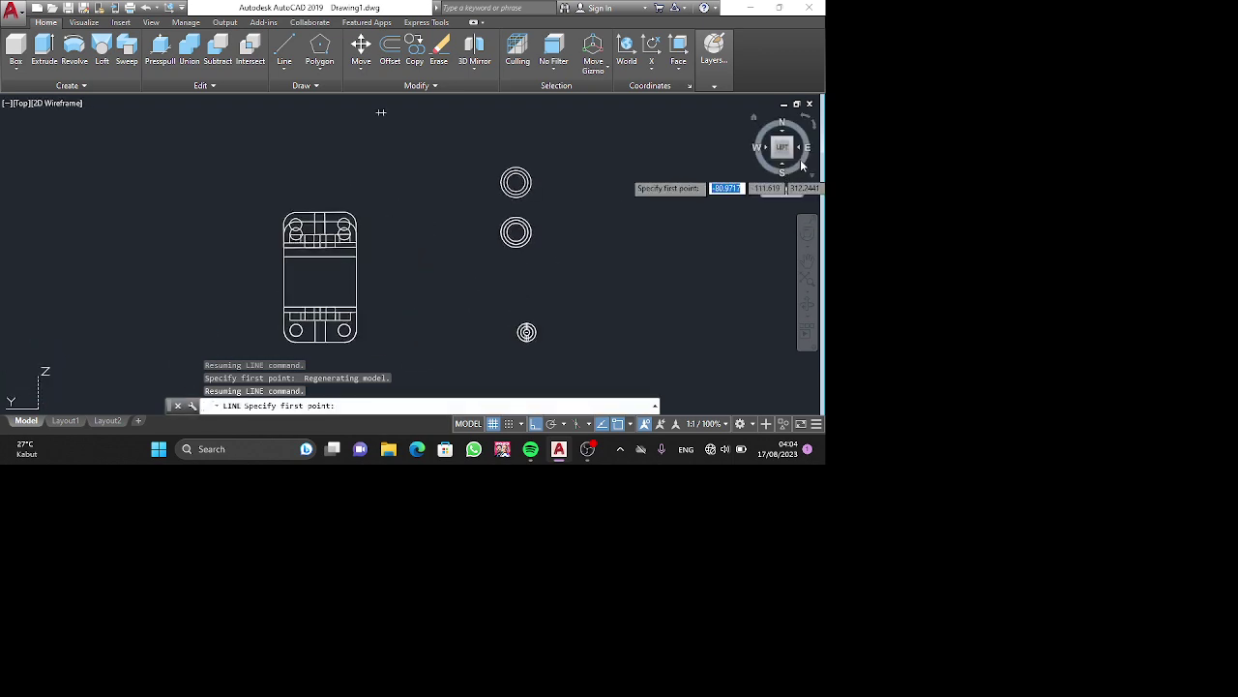
{"action": "left_click", "coordinate": [799, 148]}
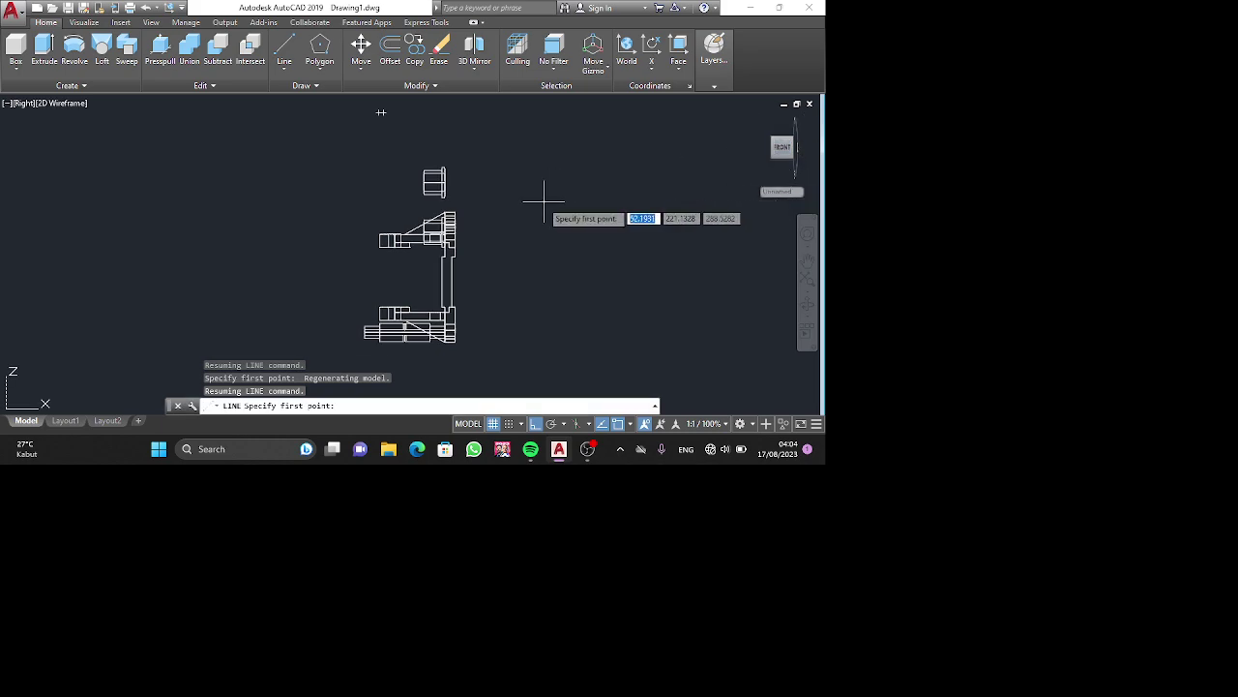
{"action": "middle_click_drag", "start_coordinate": [542, 199], "coordinate": [533, 338], "text": "shift"}
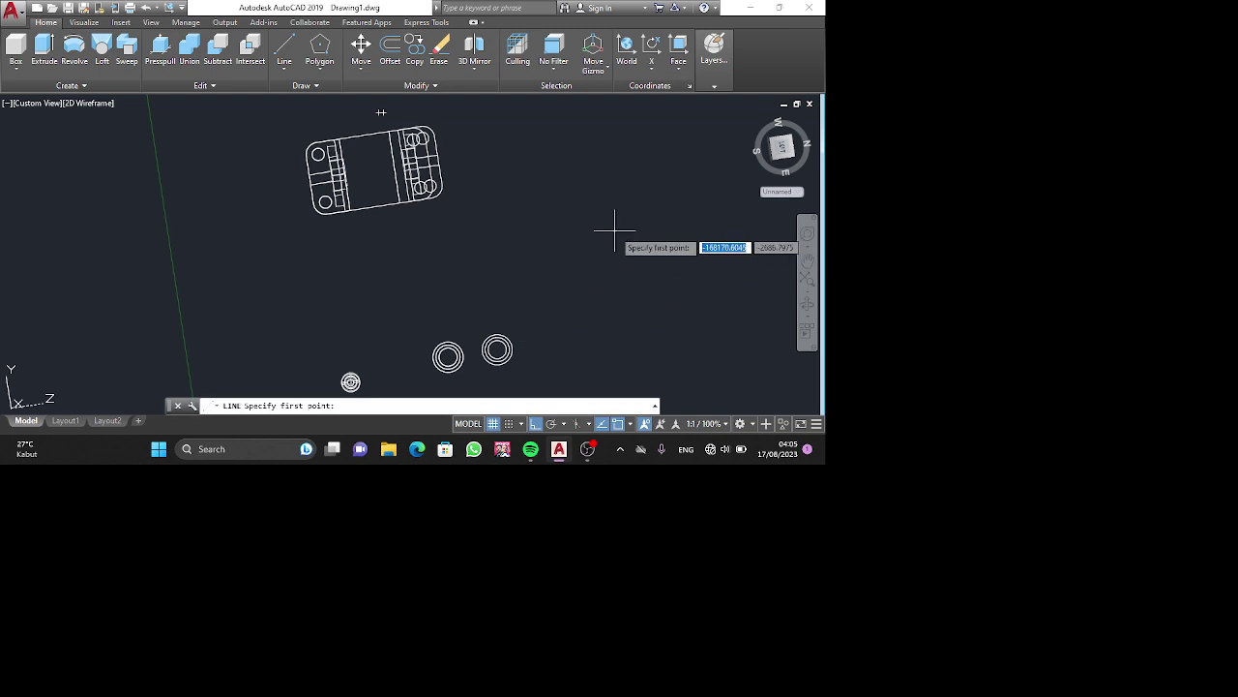
{"action": "middle_click_drag", "start_coordinate": [614, 227], "coordinate": [380, 113], "text": "shift"}
{"action": "scroll", "coordinate": [514, 271], "scroll_direction": "up", "scroll_amount": 2}
{"action": "scroll", "coordinate": [493, 274], "scroll_direction": "down", "scroll_amount": 4}
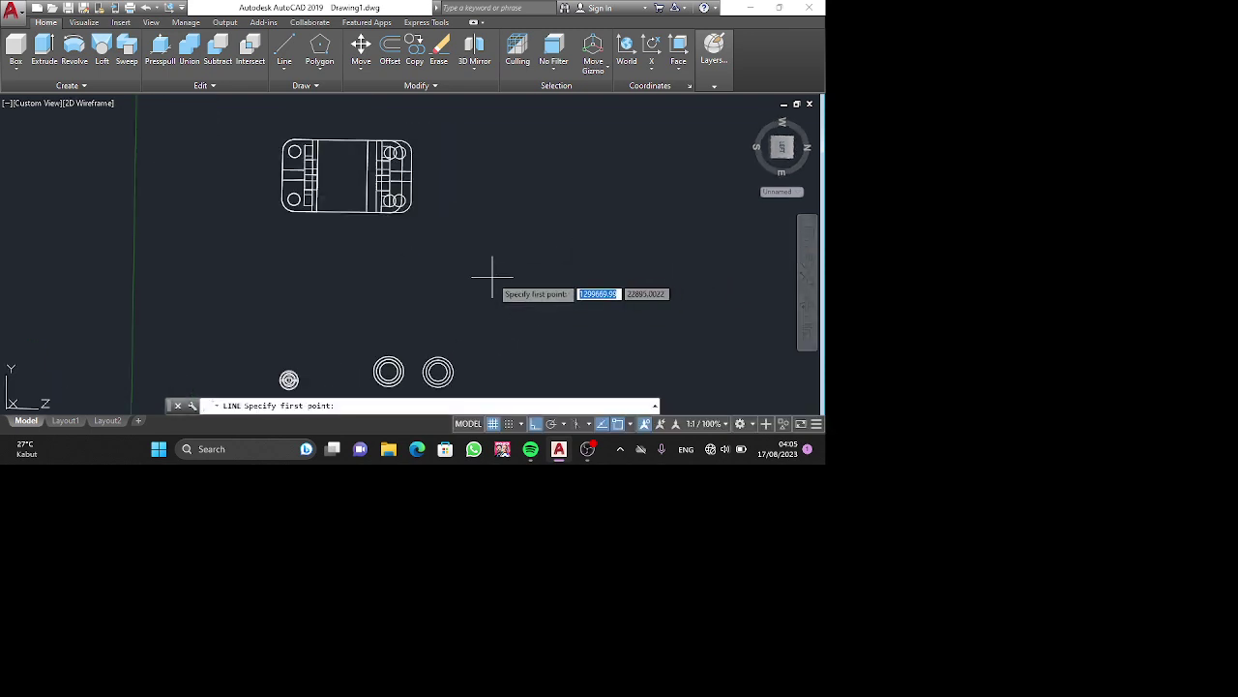
{"action": "middle_click_drag", "start_coordinate": [462, 297], "coordinate": [470, 258]}
{"action": "scroll", "coordinate": [480, 227], "scroll_direction": "up", "scroll_amount": 4}
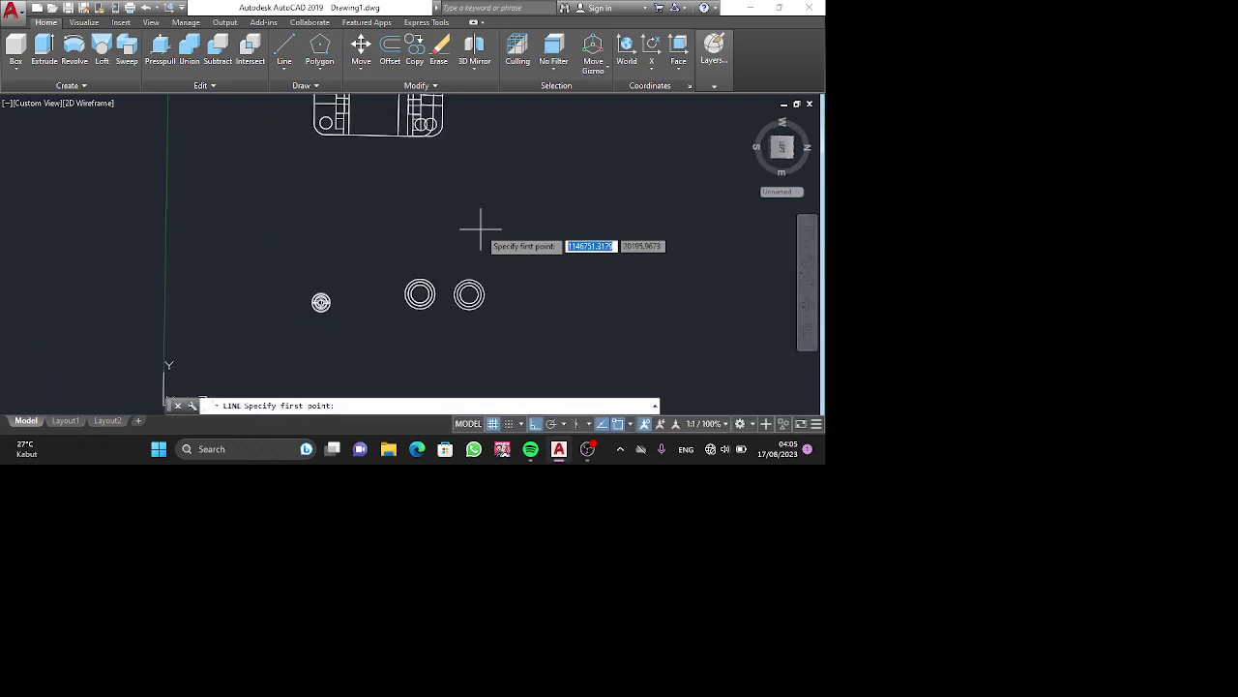
{"action": "middle_click_drag", "start_coordinate": [383, 272], "coordinate": [412, 205]}
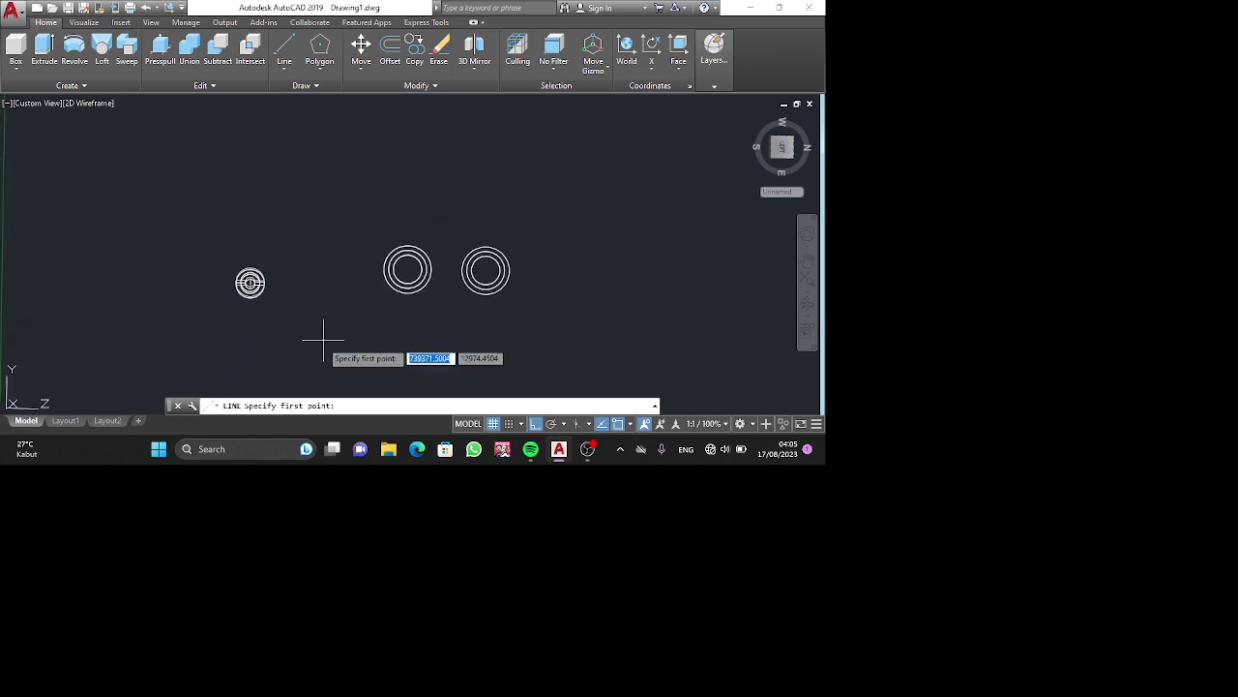
{"action": "middle_click_drag", "start_coordinate": [319, 312], "coordinate": [326, 285]}
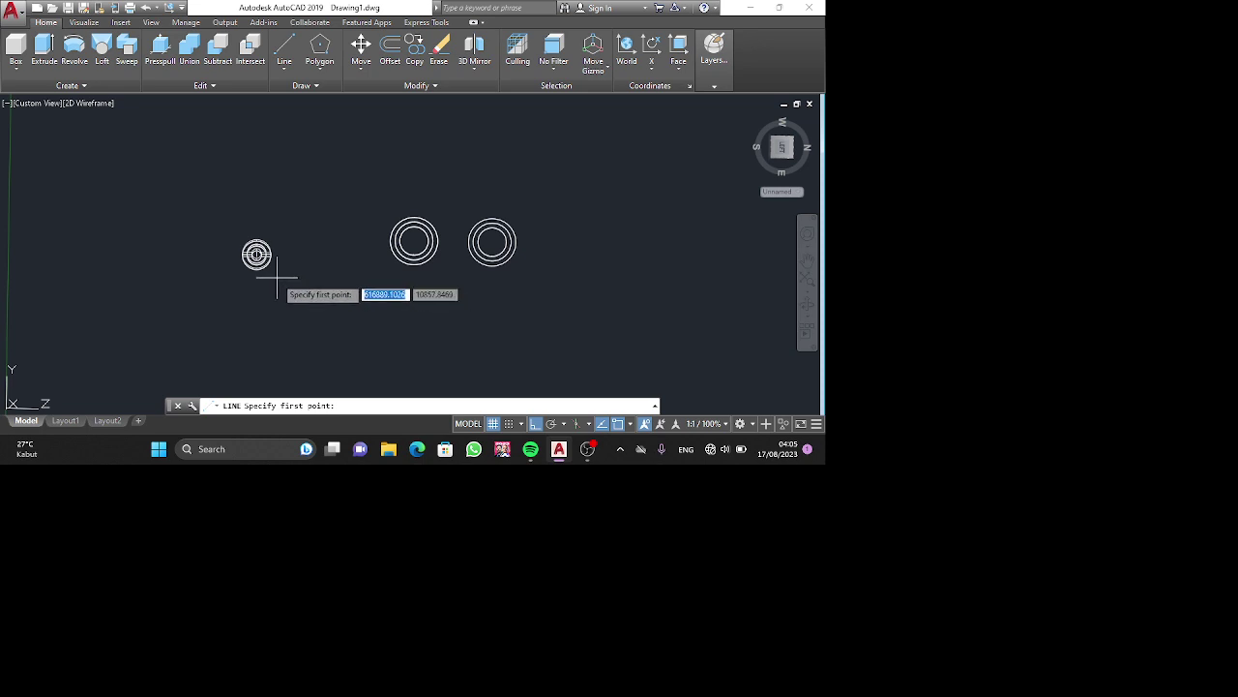
{"action": "key", "text": "Escape"}
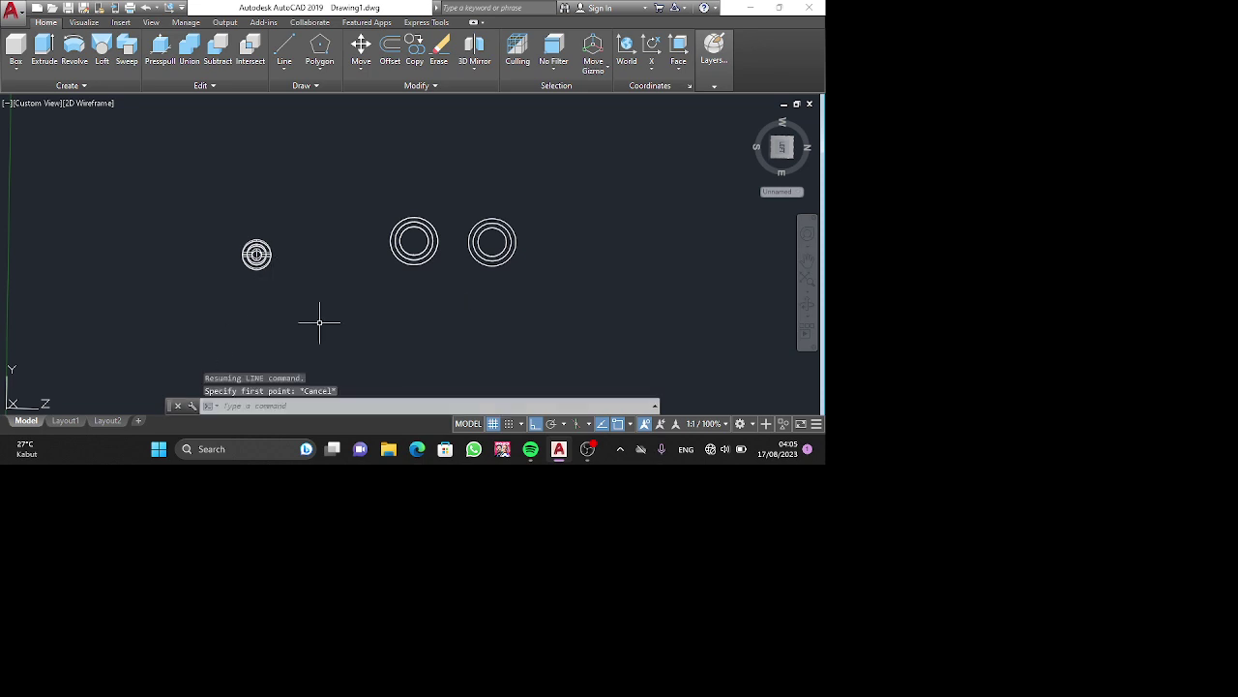
Try a separate 40-long line in the Z direction, just below the shaft in the end-on view, and undo it.
{"action": "key", "text": "space"}
{"action": "left_click", "coordinate": [274, 360]}
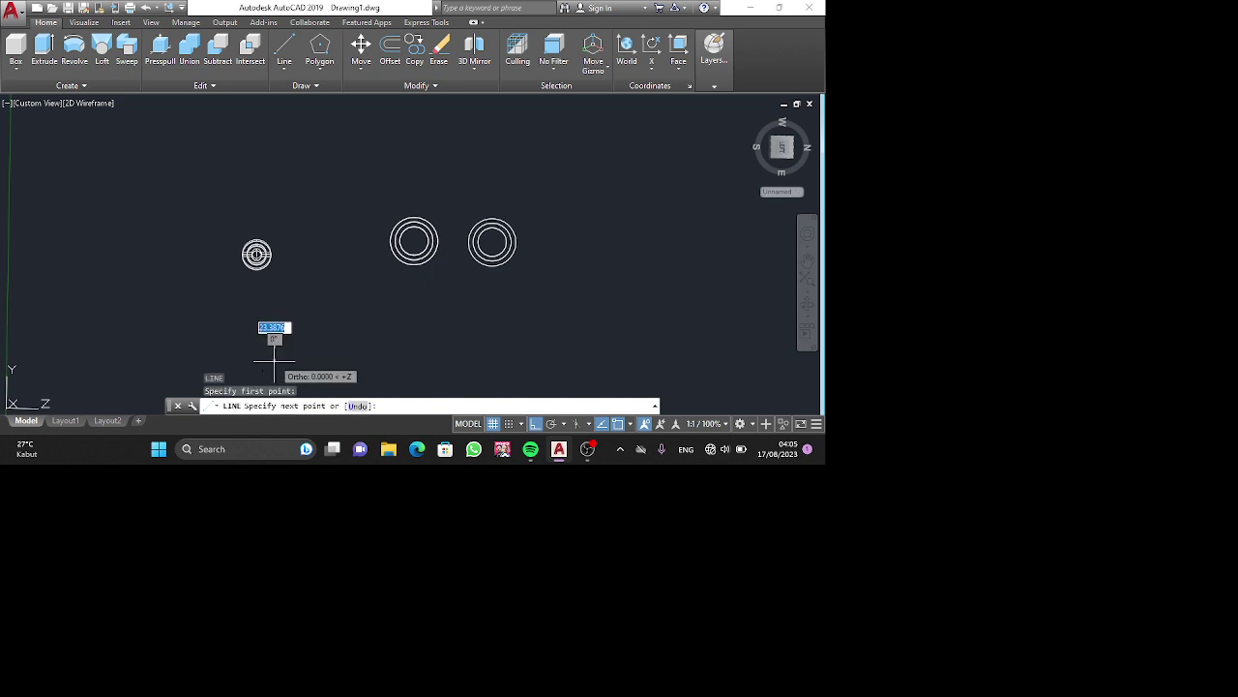
{"action": "type", "text": "40"}
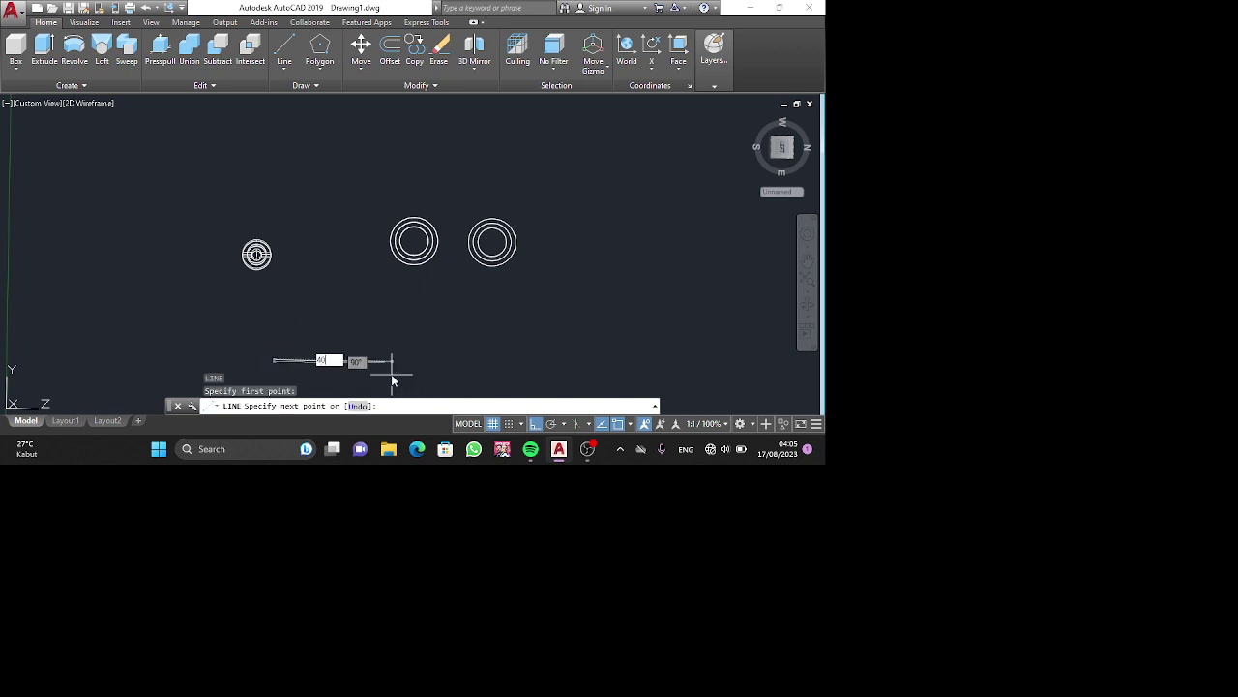
{"action": "key", "text": "Return"}
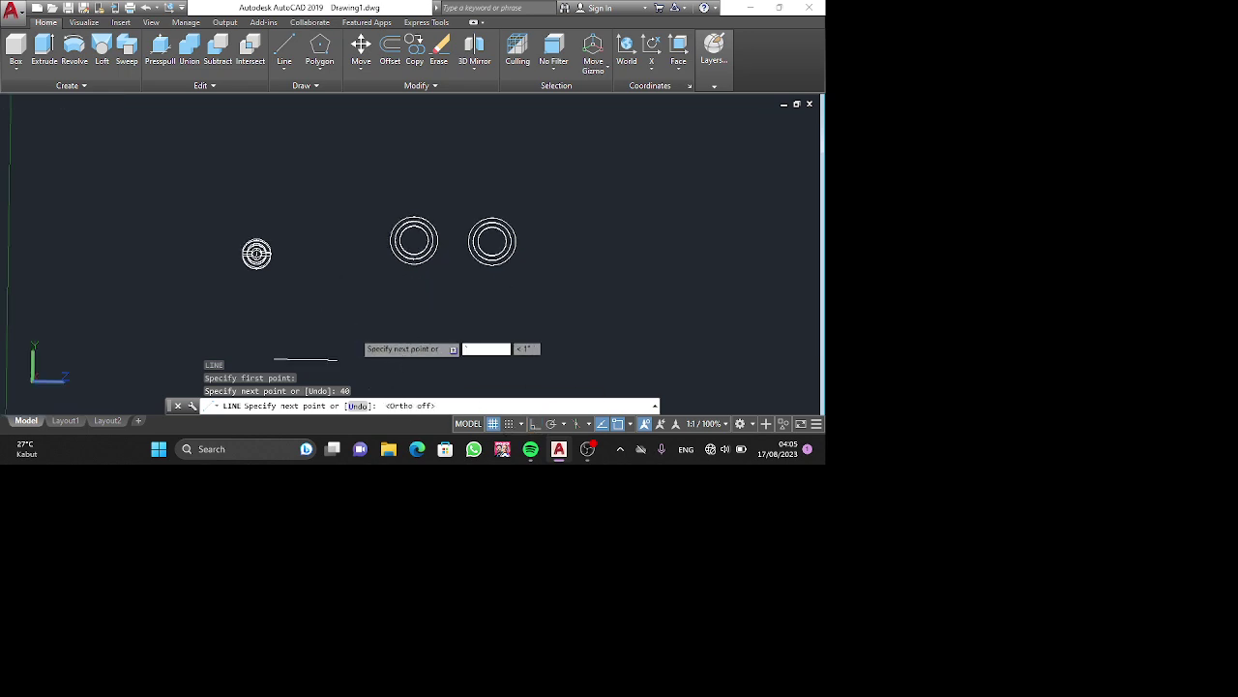
{"action": "scroll", "coordinate": [402, 361], "scroll_direction": "up", "scroll_amount": 3}
{"action": "key", "text": "Escape"}
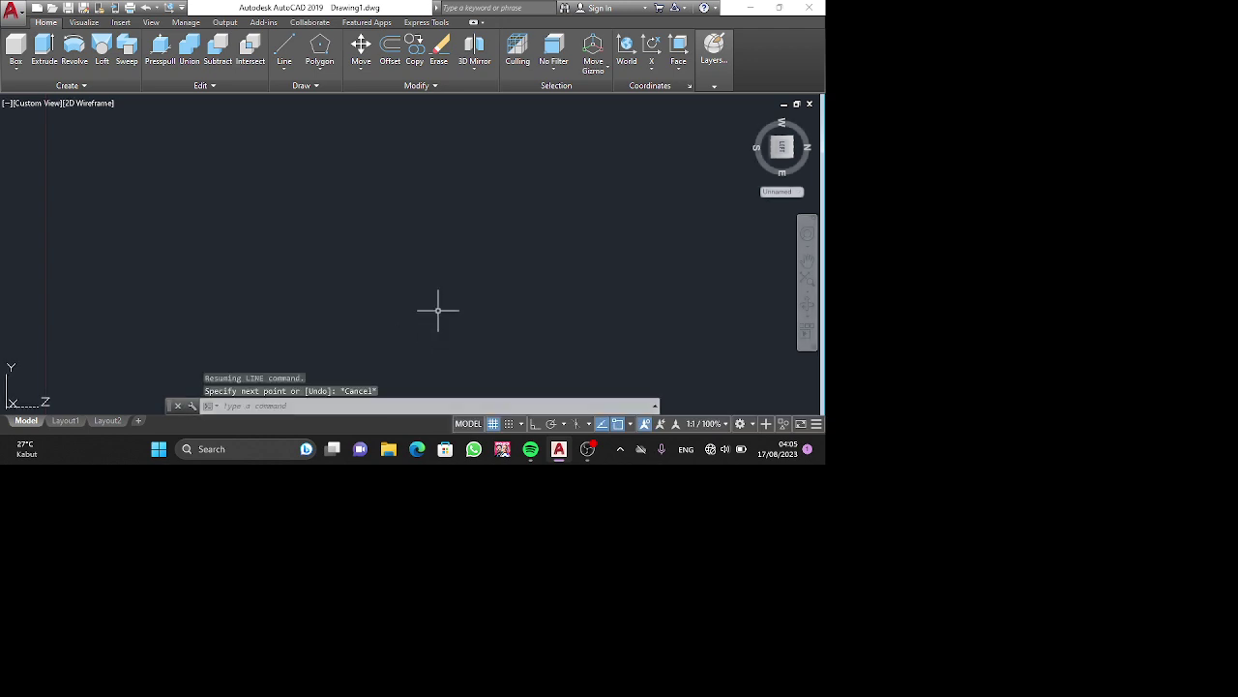
{"action": "key", "text": "ctrl+z"}
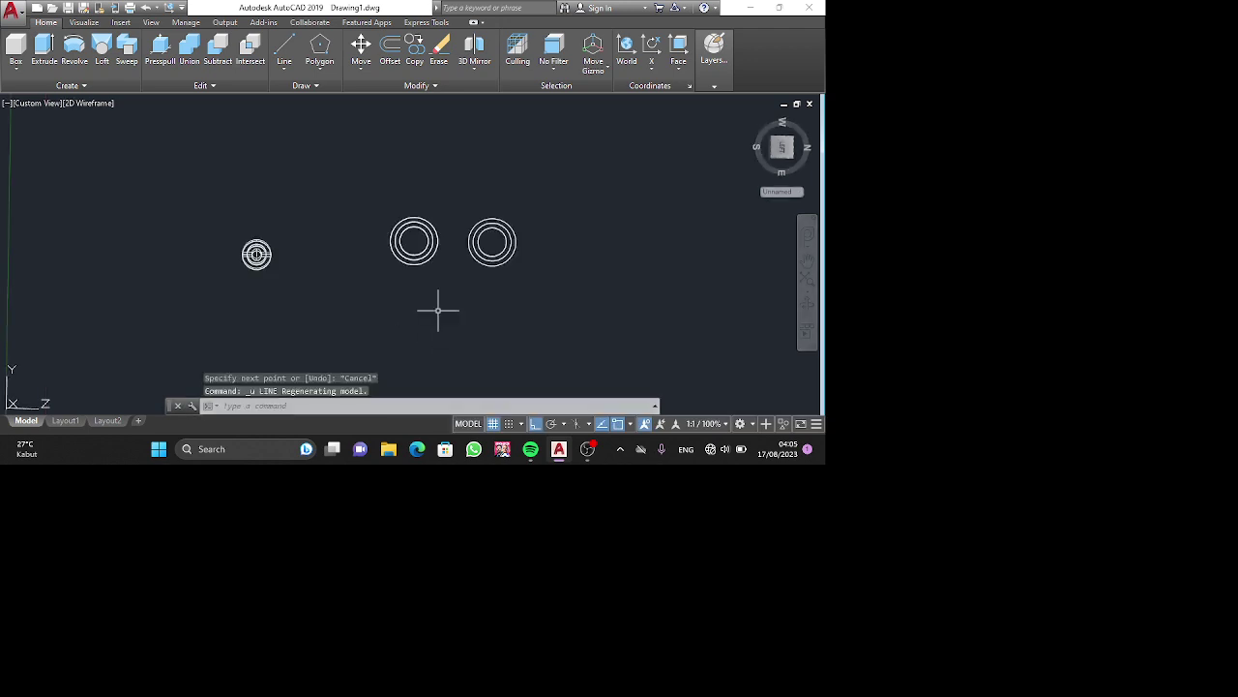
Try aligning the UCS to a face and drawing a 40-long line in the Z direction below the shaft, and undo the line.
{"action": "left_click", "coordinate": [678, 48]}
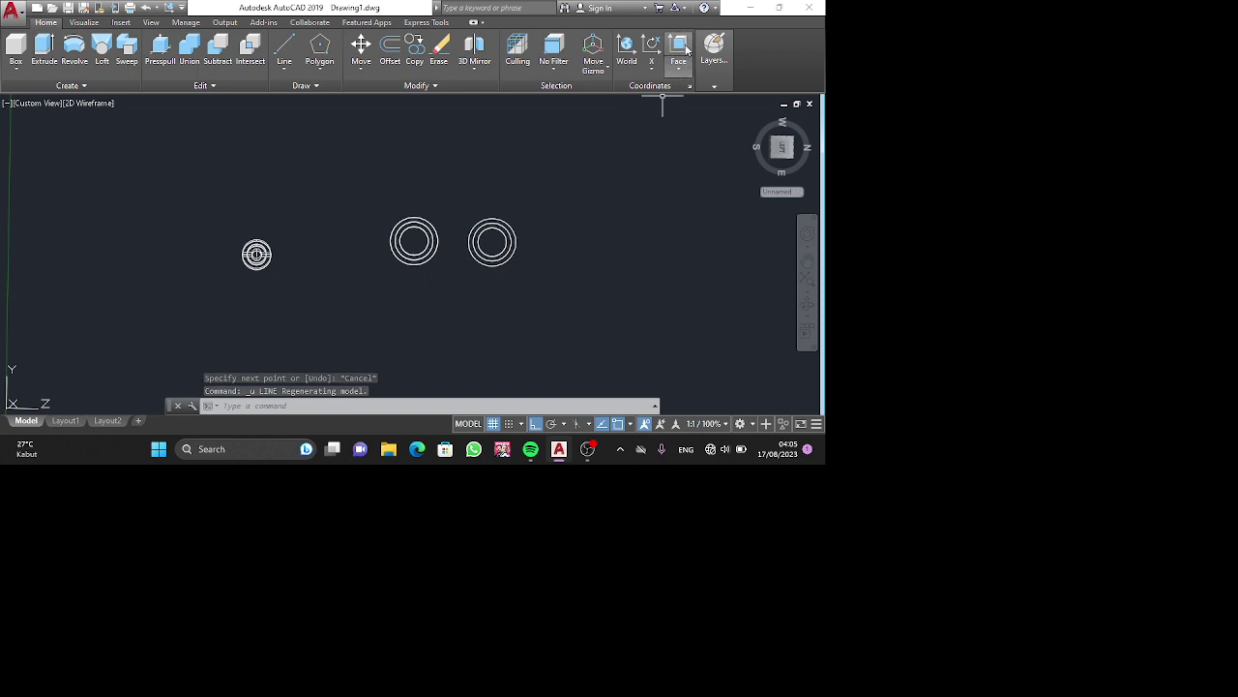
{"action": "left_click", "coordinate": [413, 250]}
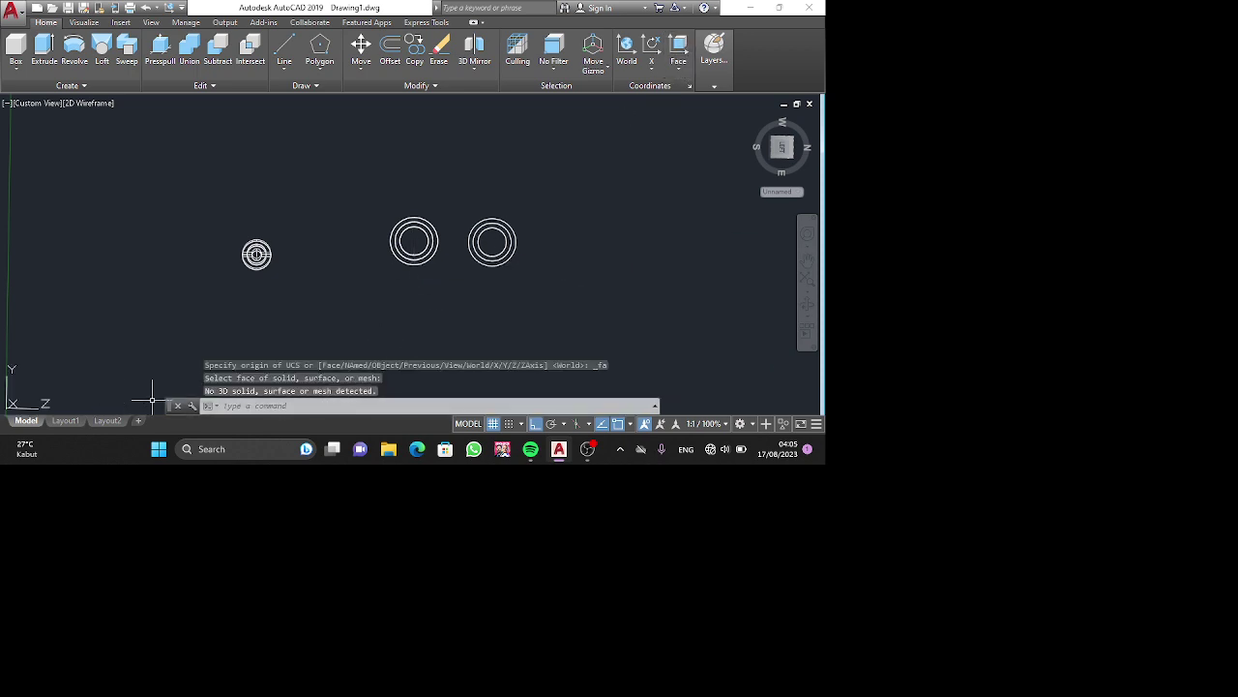
{"action": "type", "text": "l"}
{"action": "key", "text": "Return"}
{"action": "left_click", "coordinate": [261, 354]}
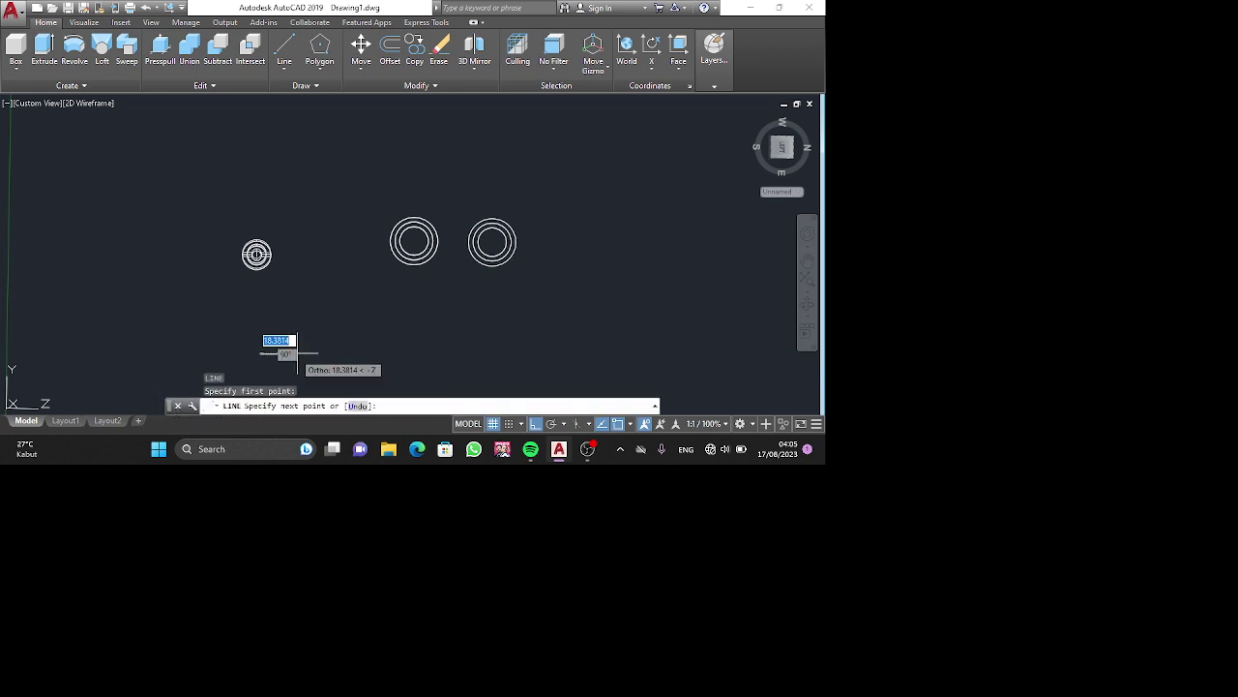
{"action": "type", "text": "5"}
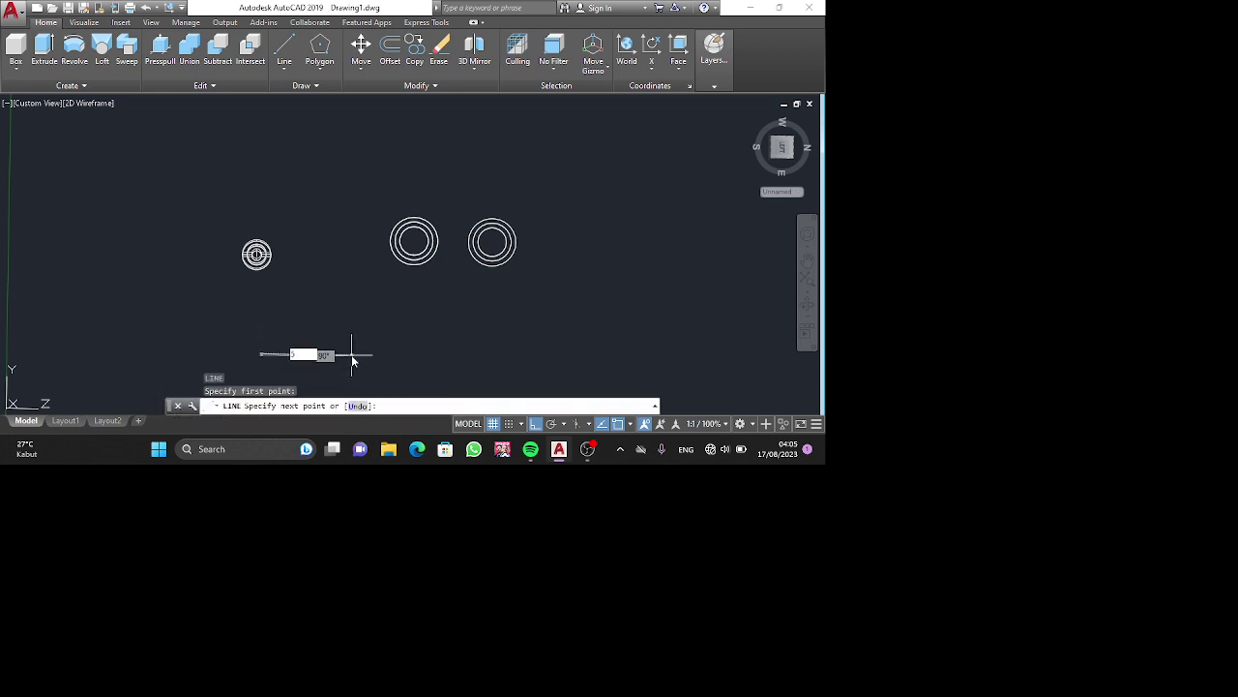
{"action": "key", "text": "Return"}
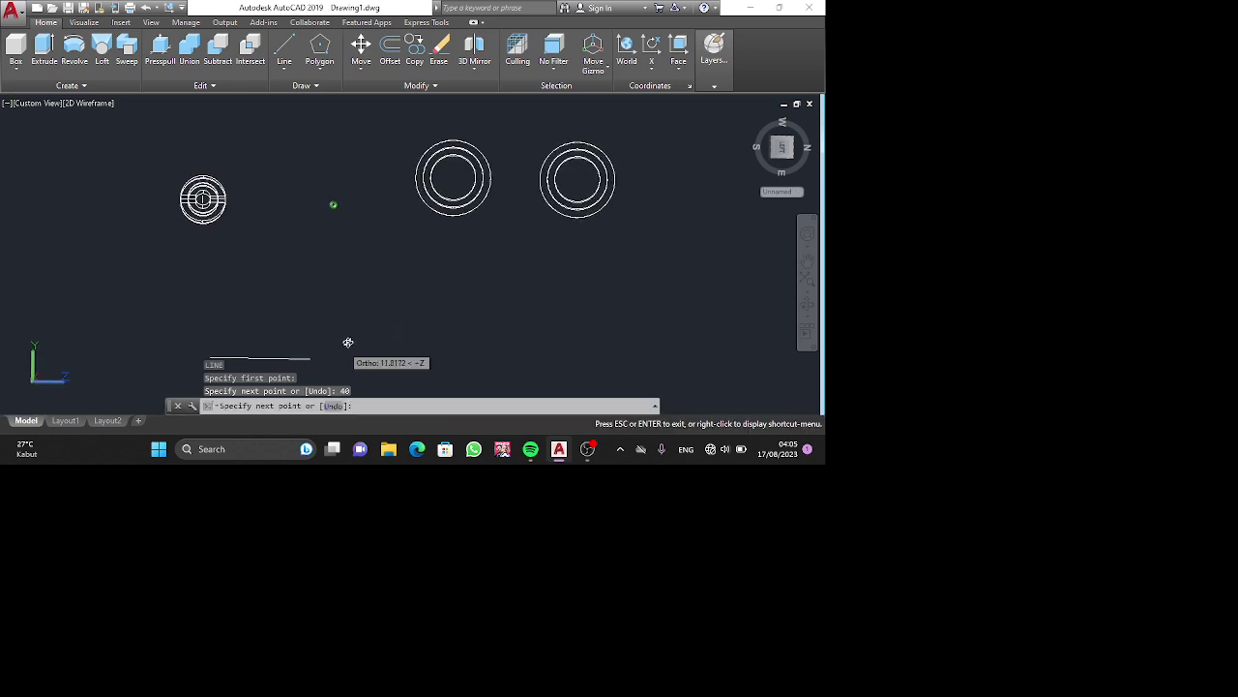
{"action": "middle_click_drag", "start_coordinate": [345, 342], "coordinate": [387, 288], "text": "shift"}
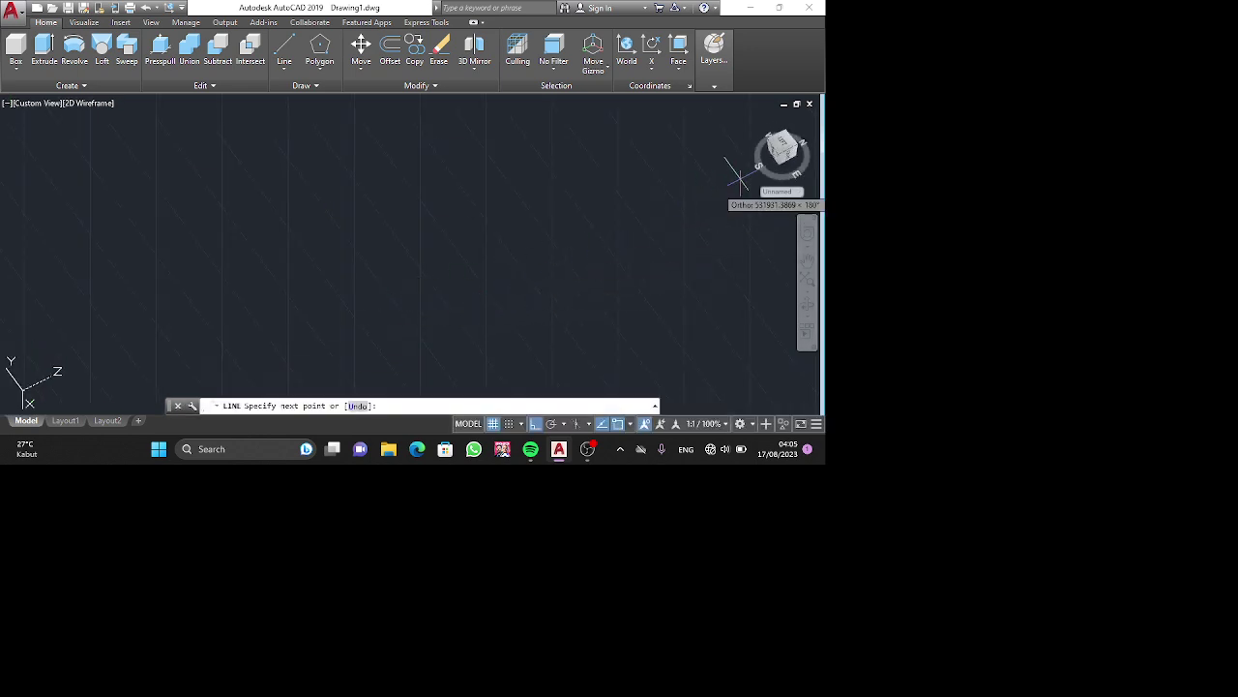
{"action": "left_click", "coordinate": [774, 152]}
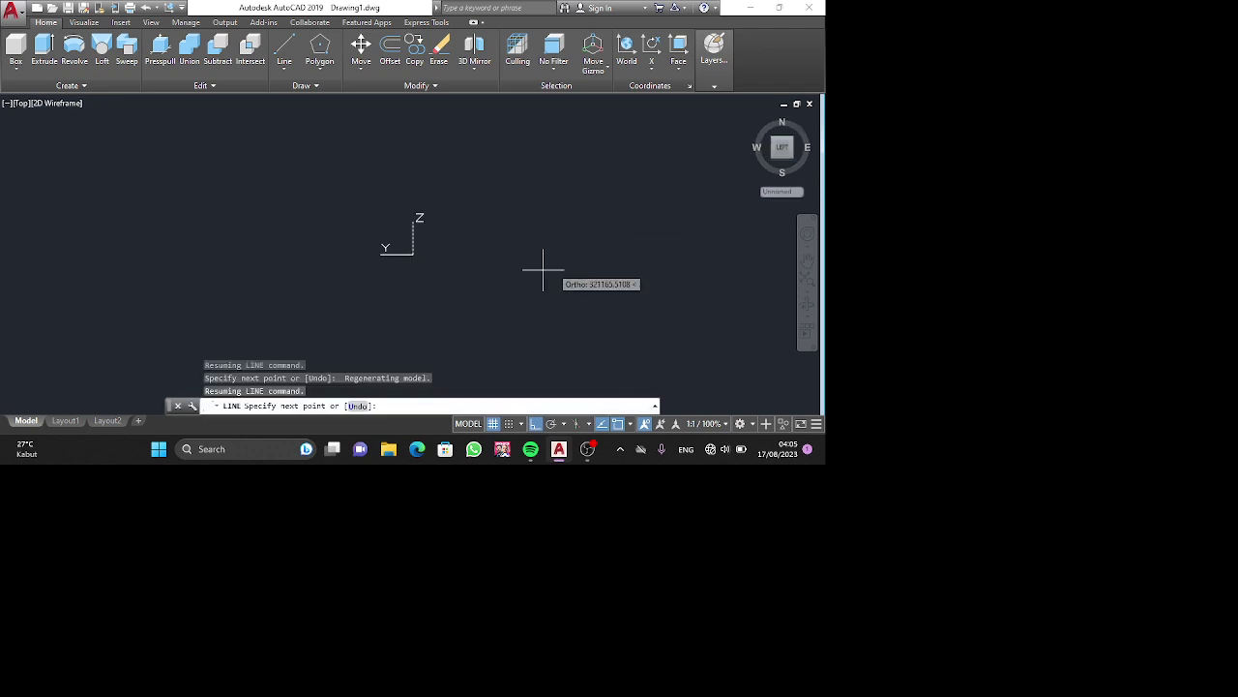
{"action": "key", "text": "Escape"}
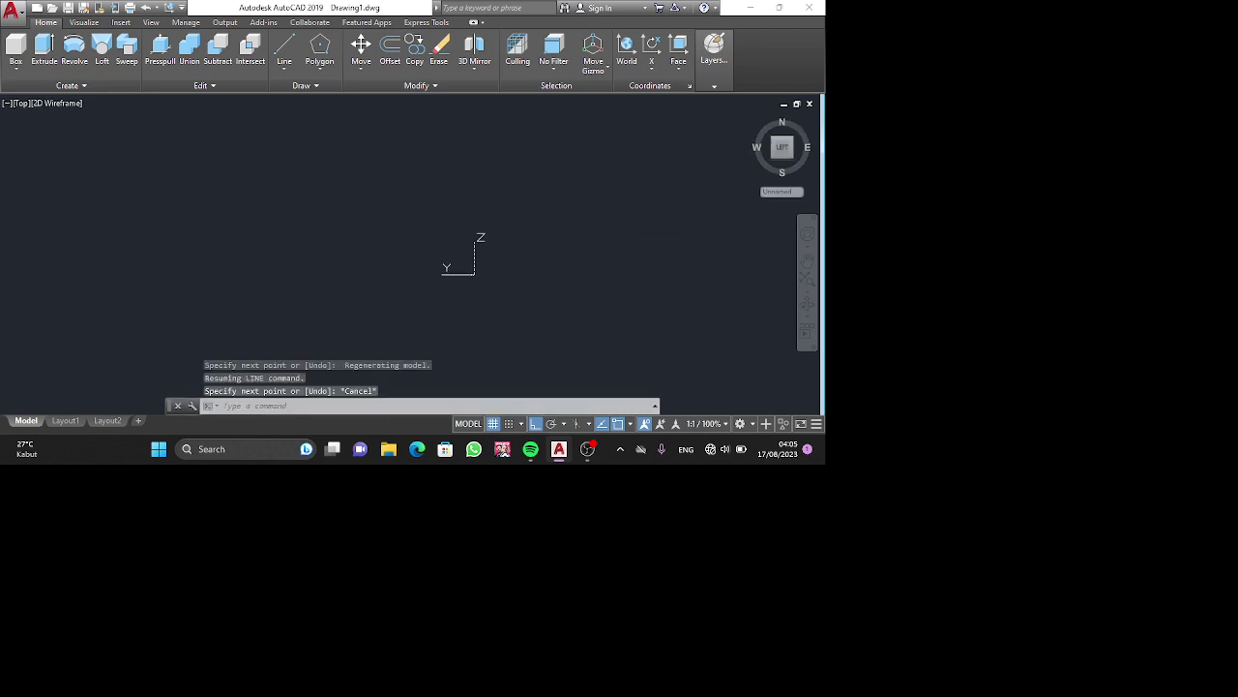
{"action": "key", "text": "ctrl+z"}
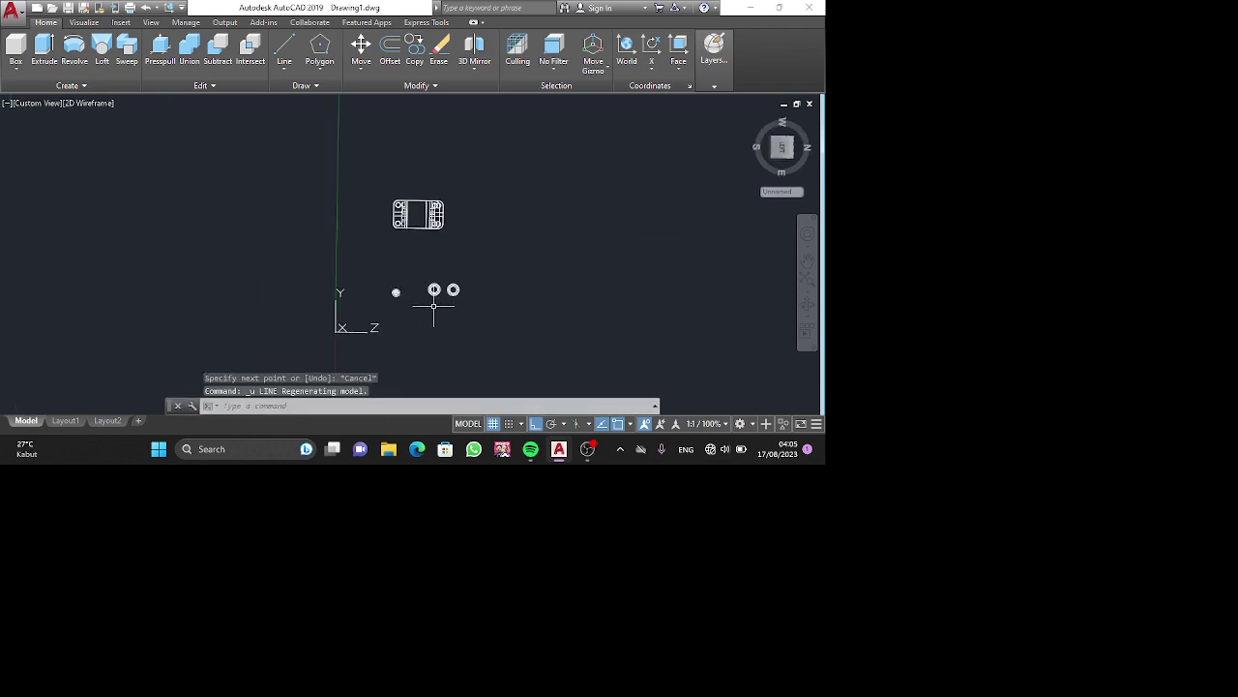
{"action": "scroll", "coordinate": [410, 304], "scroll_direction": "up", "scroll_amount": 2}
{"action": "left_click", "coordinate": [284, 48]}
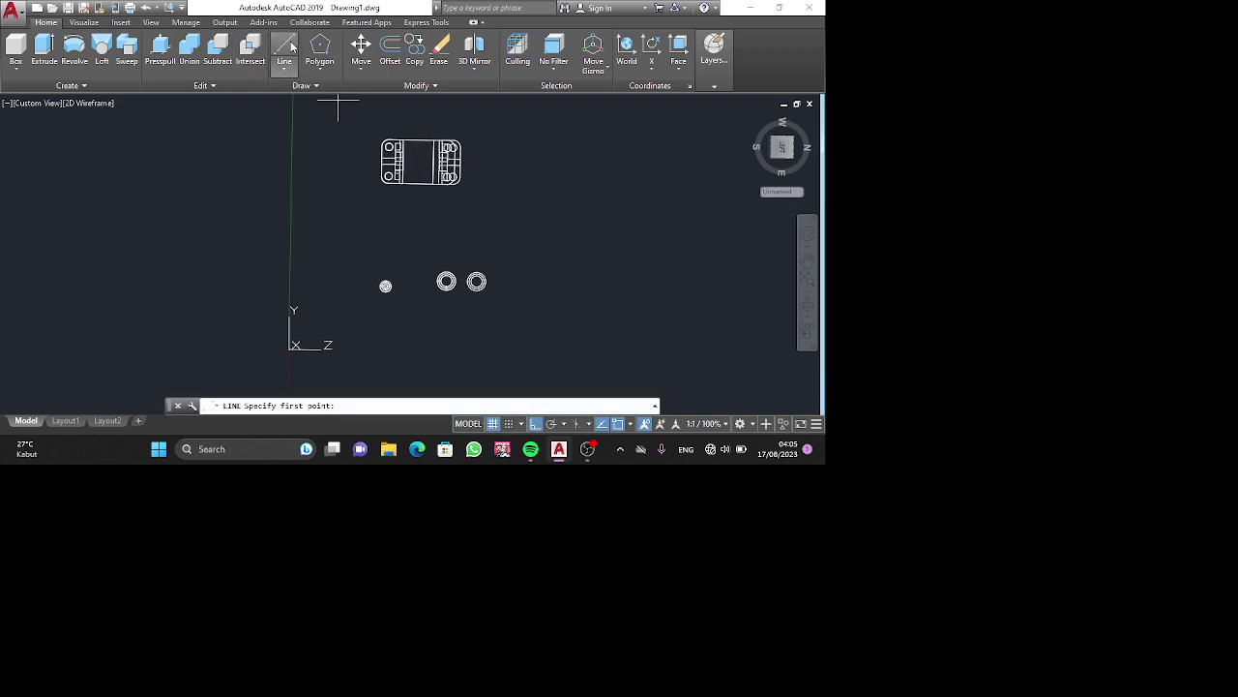
{"action": "left_click", "coordinate": [405, 319]}
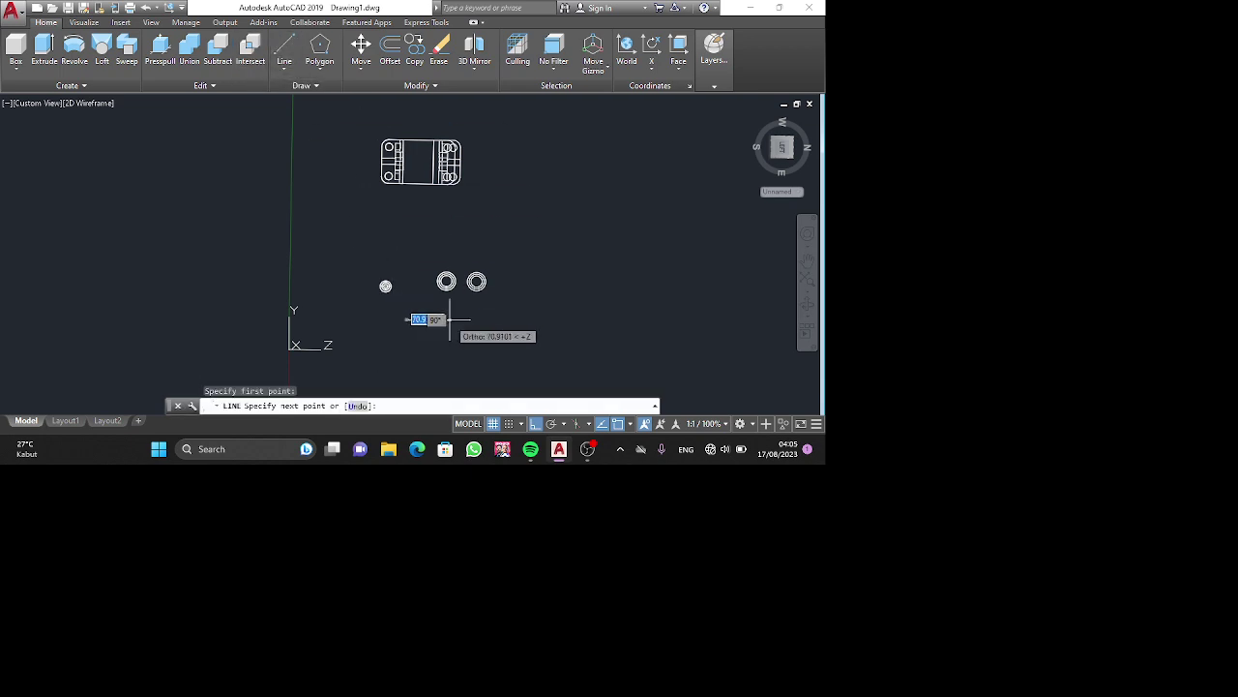
{"action": "key", "text": "Escape"}
Draw a 40-long line parallel to the Y axis between the bracket and the shaft in the Left view.
{"action": "left_click", "coordinate": [782, 147]}
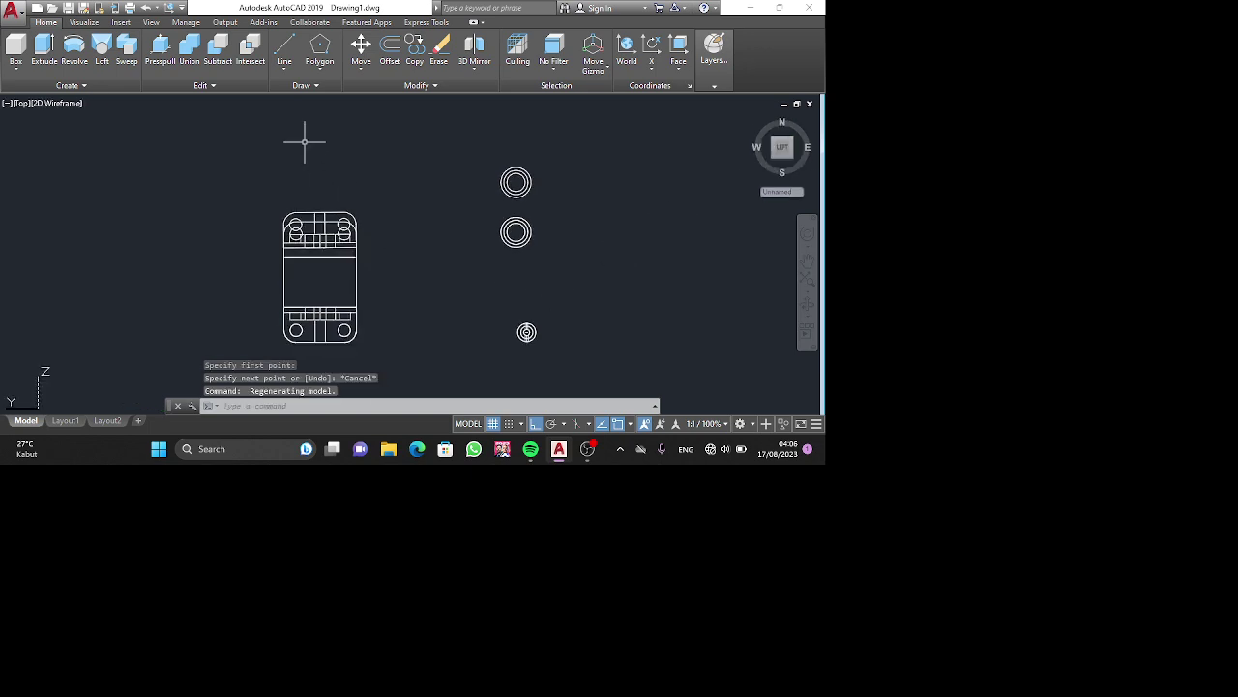
{"action": "left_click", "coordinate": [284, 48]}
{"action": "left_click", "coordinate": [409, 296]}
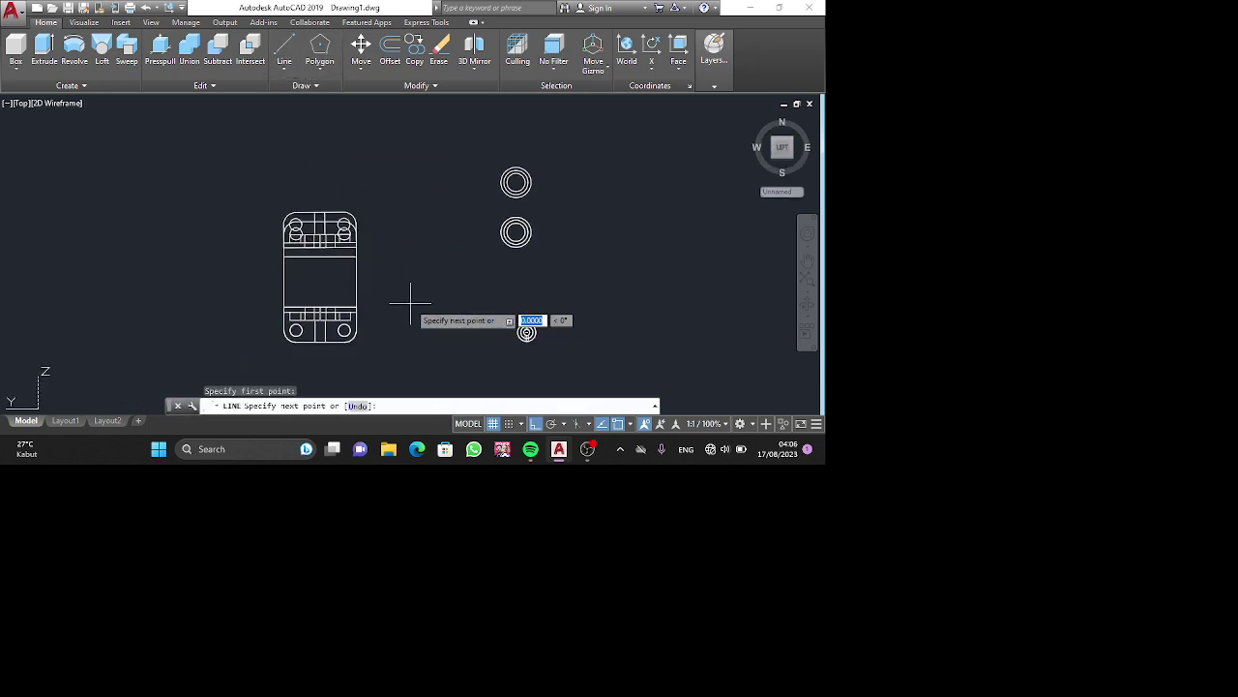
{"action": "type", "text": "40"}
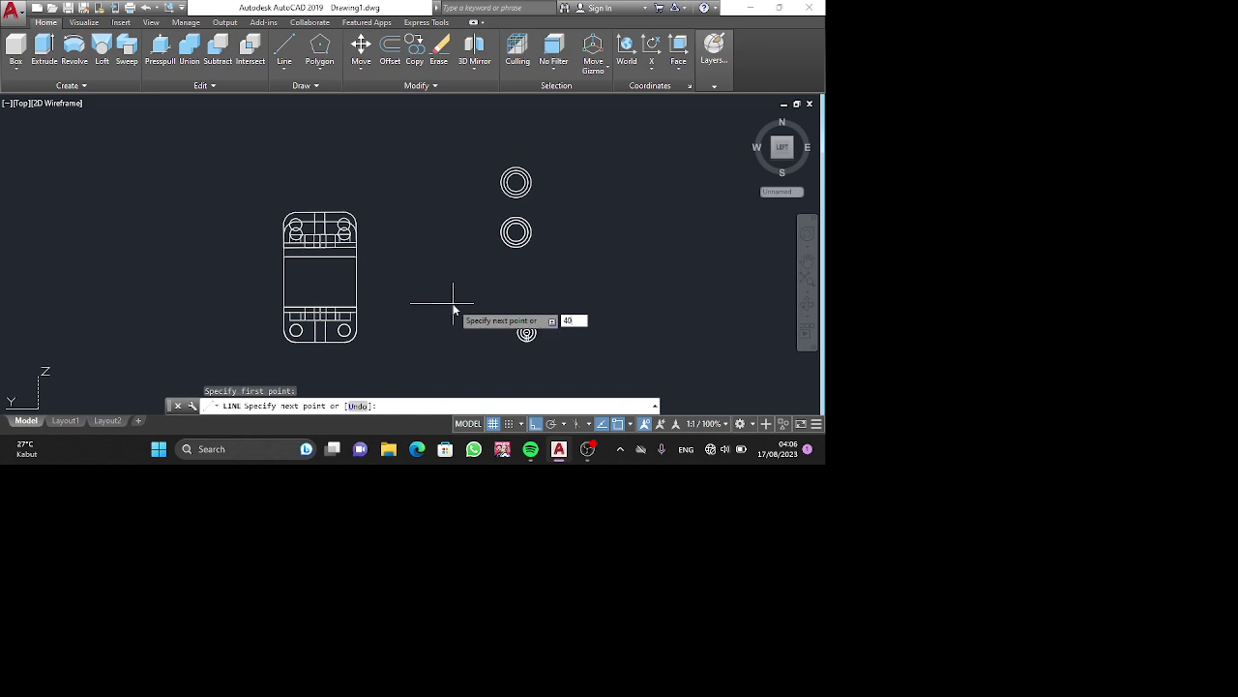
{"action": "key", "text": "Return"}
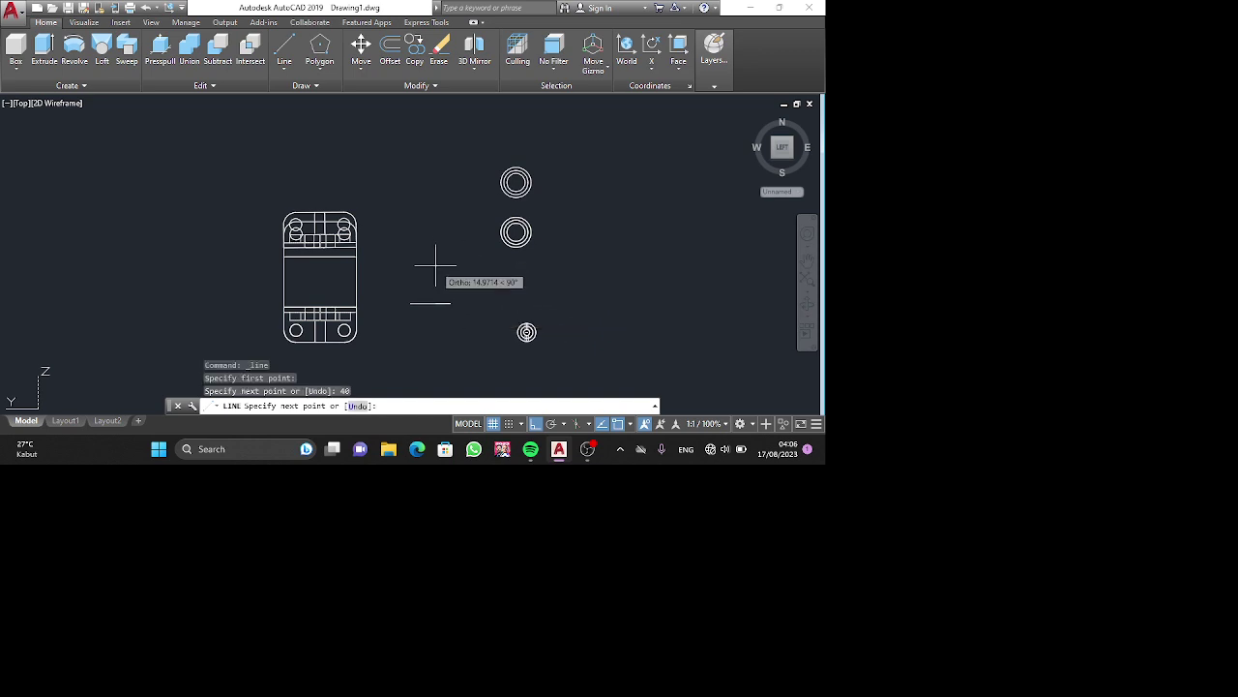
Examine the 40-long line's position and orientation relative to the bracket, bushings and shaft from several sides.
{"action": "middle_click_drag", "start_coordinate": [442, 299], "coordinate": [450, 237], "text": "shift"}
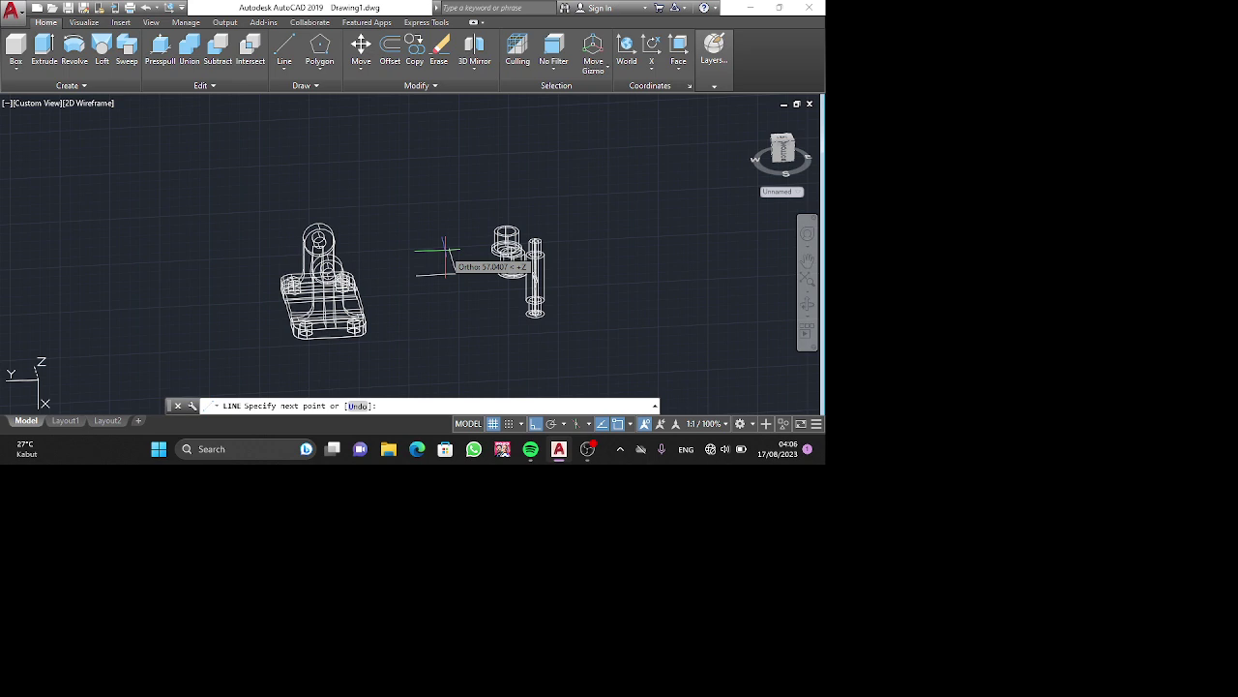
{"action": "left_click", "coordinate": [780, 162]}
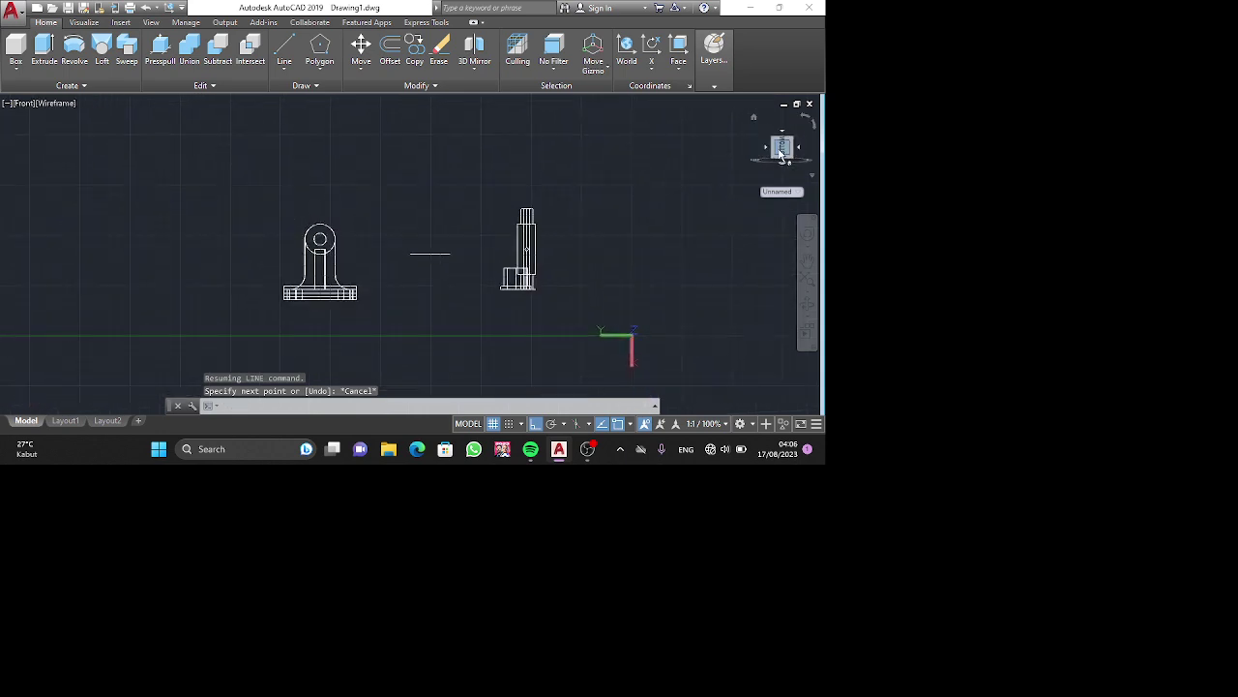
{"action": "left_click", "coordinate": [774, 150]}
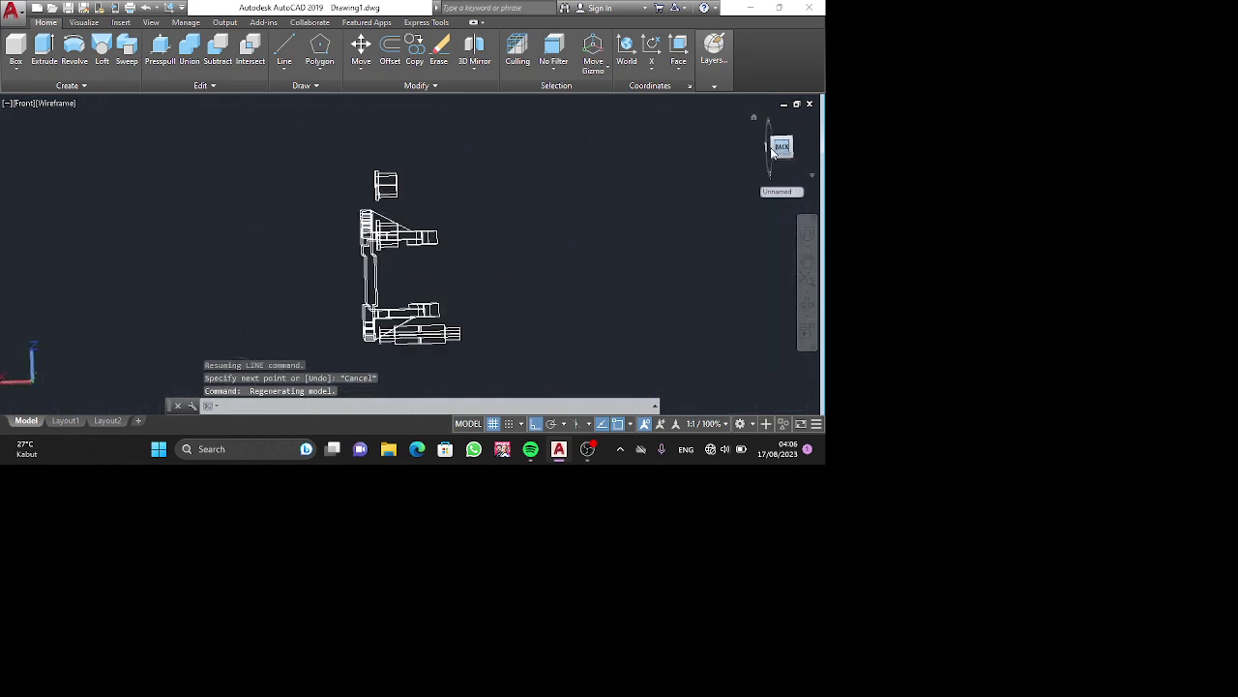
{"action": "left_click", "coordinate": [786, 144]}
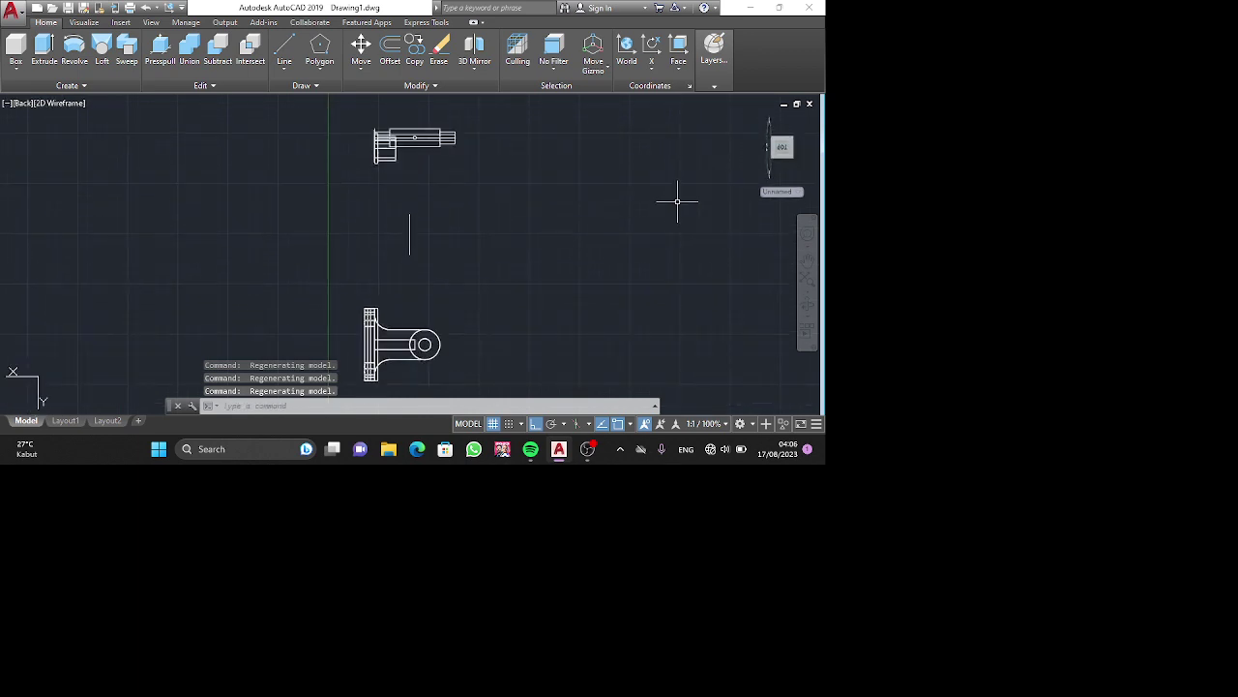
{"action": "left_click", "coordinate": [787, 144]}
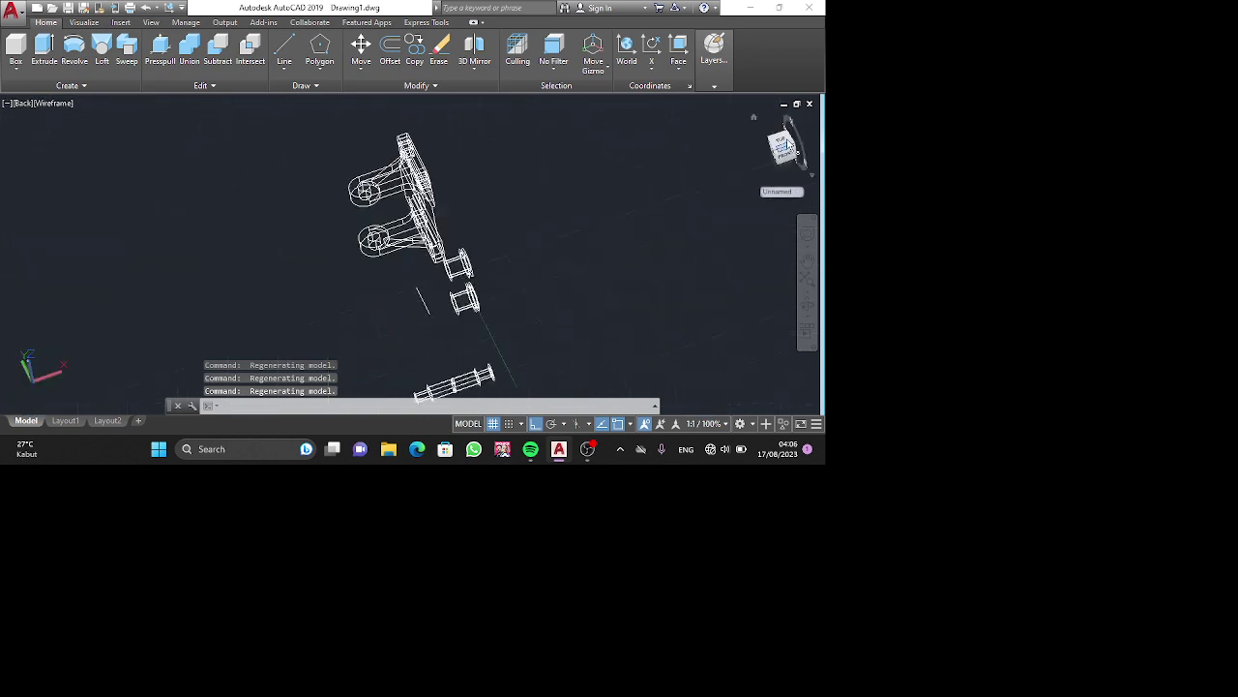
{"action": "left_click", "coordinate": [788, 143]}
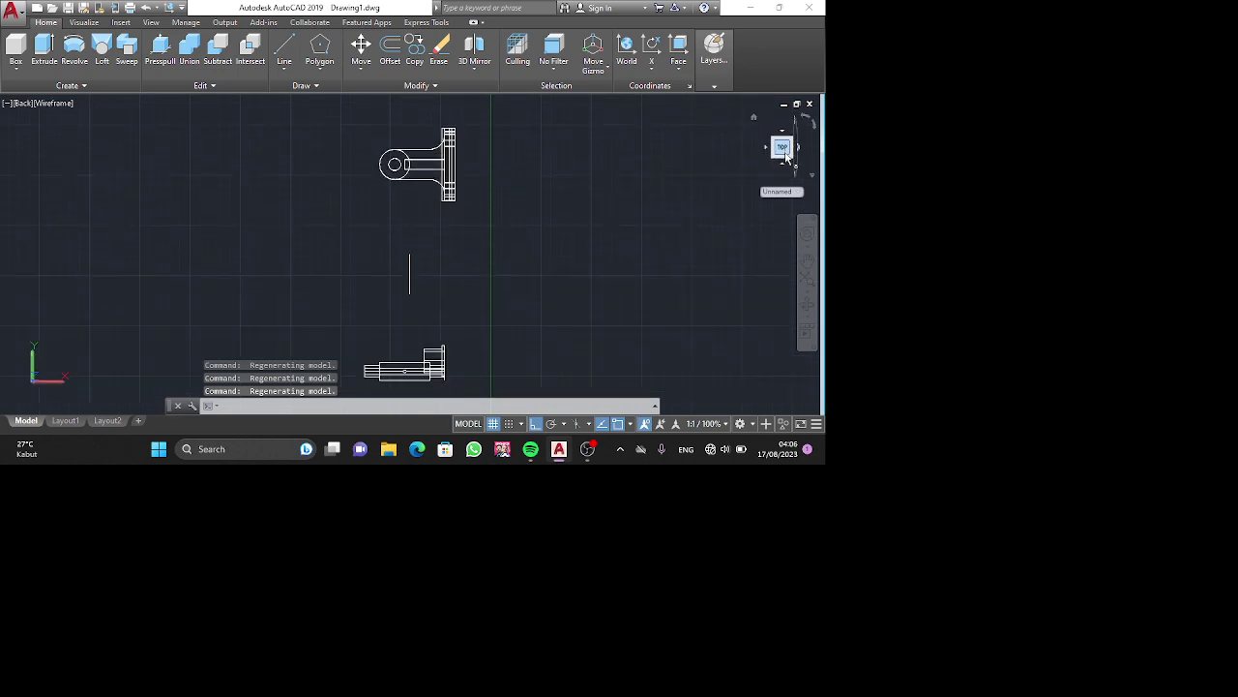
{"action": "left_click", "coordinate": [775, 151]}
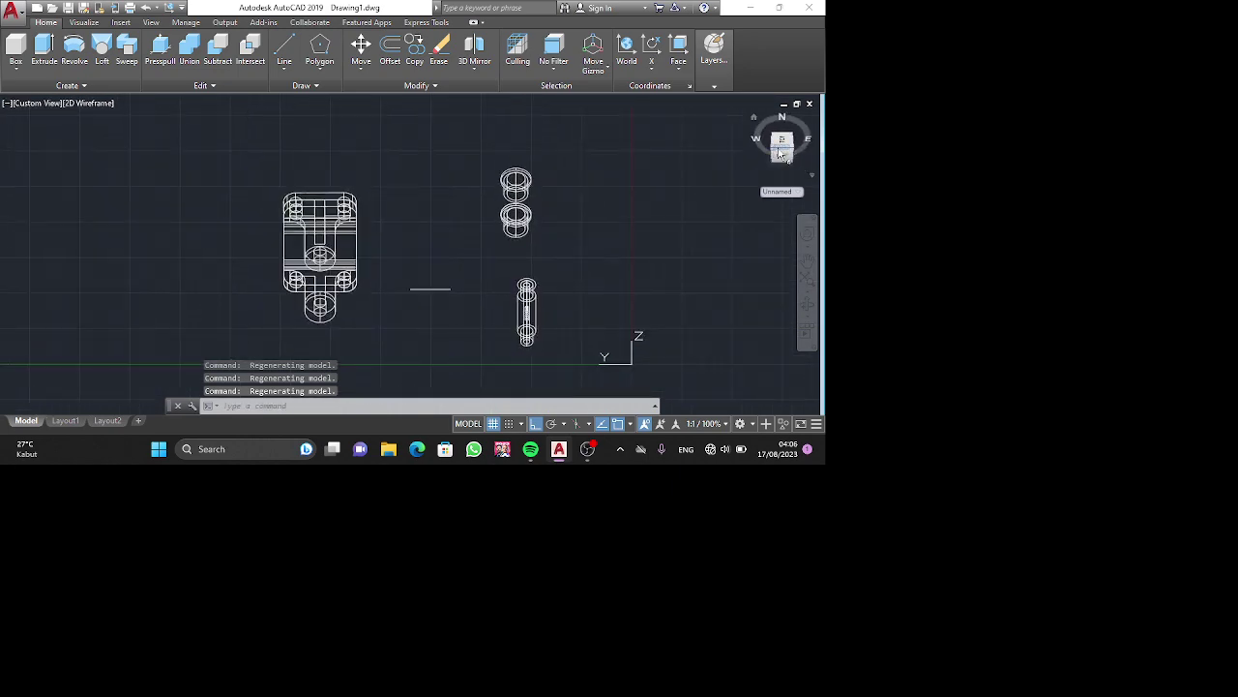
{"action": "left_click", "coordinate": [796, 145]}
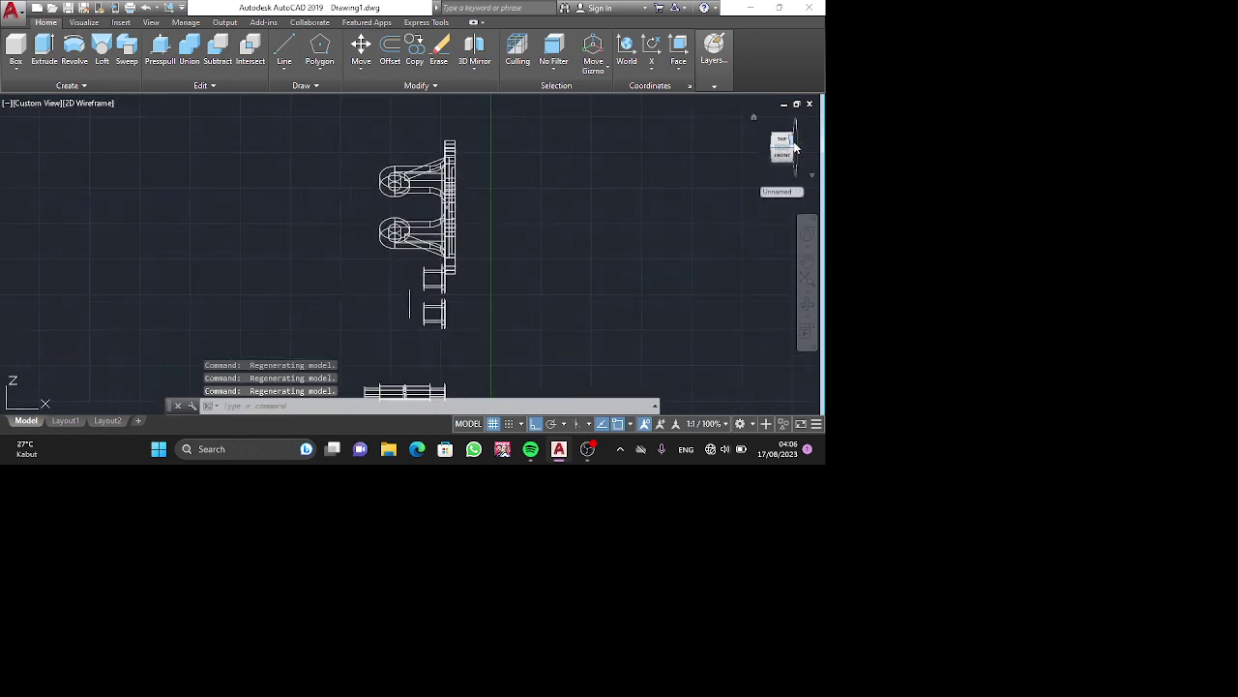
{"action": "middle_click_drag", "start_coordinate": [623, 160], "coordinate": [541, 198], "text": "shift"}
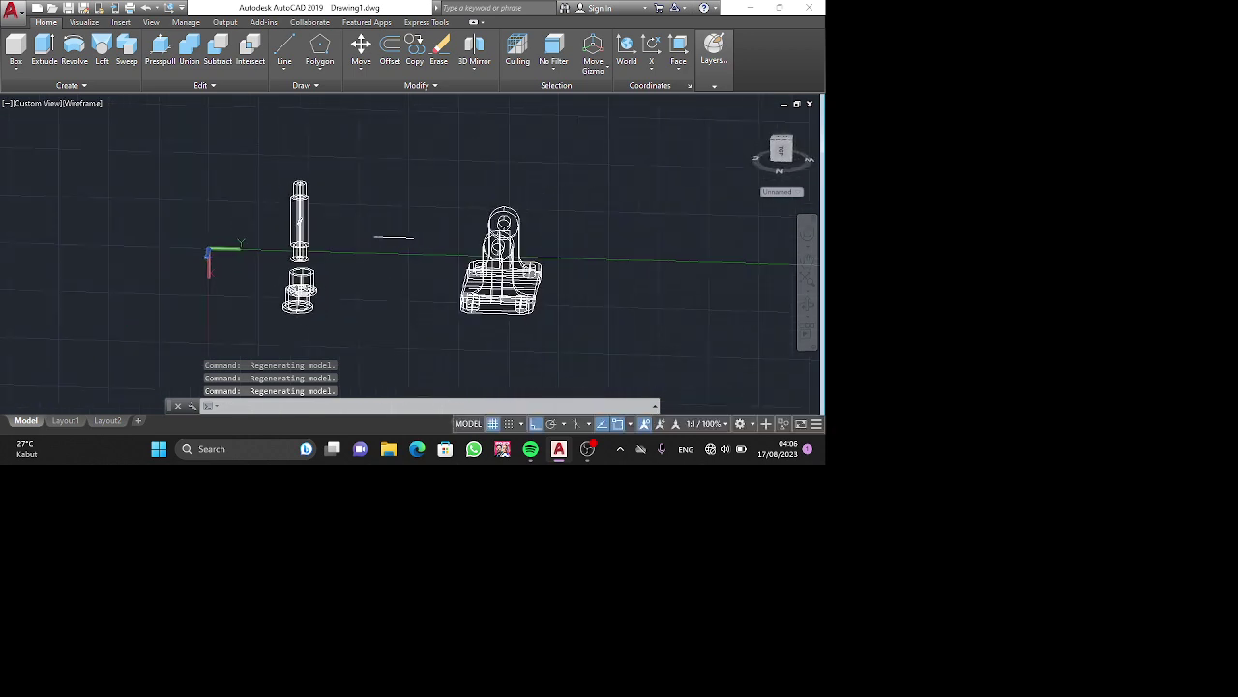
Delete the 40-long line between the shaft and the bracket.
{"action": "left_click", "coordinate": [393, 237]}
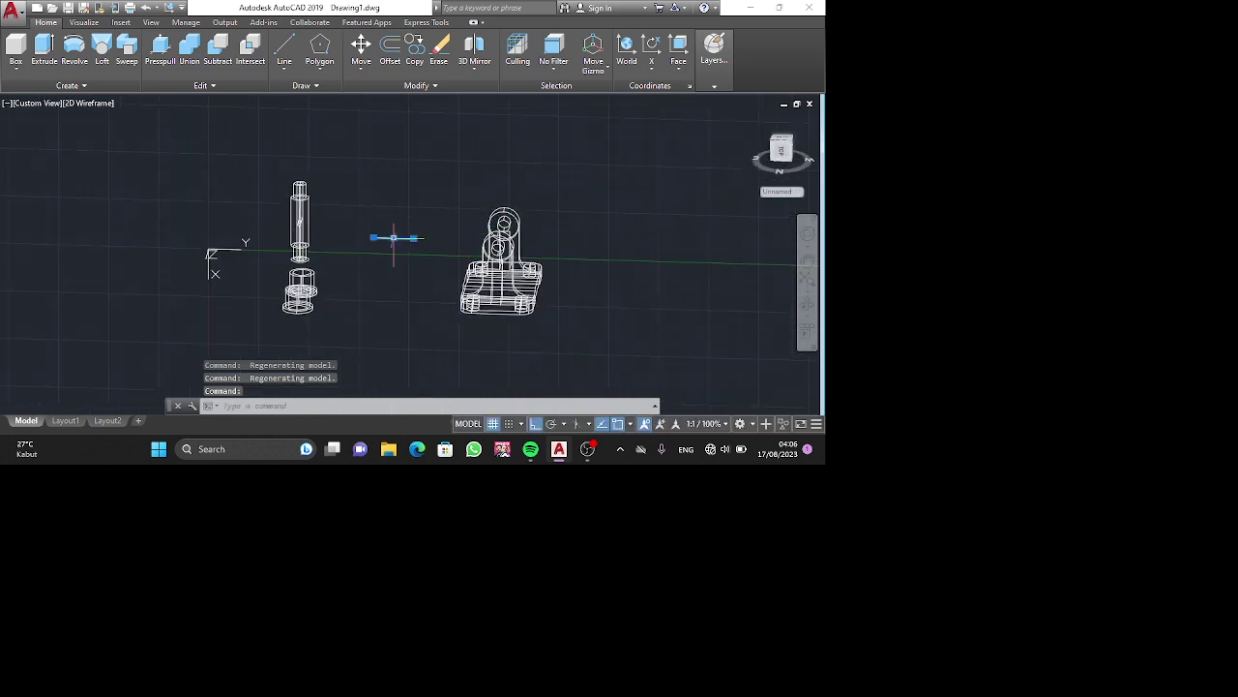
{"action": "key", "text": "Delete"}
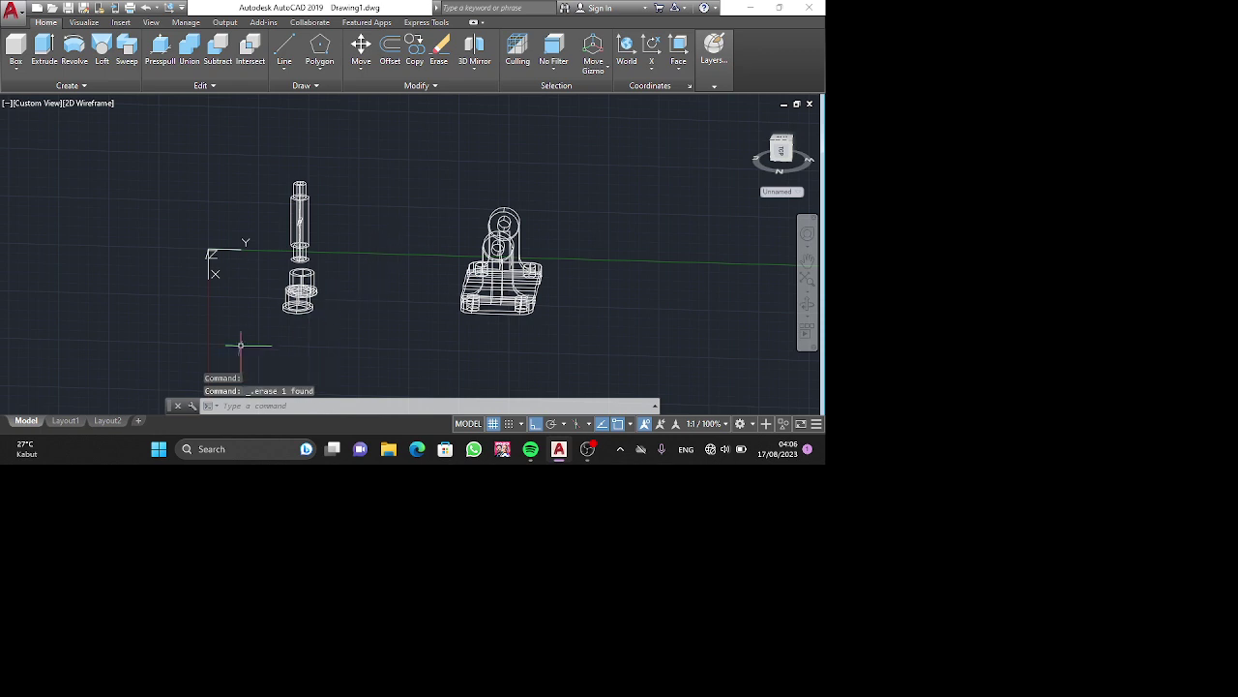
{"action": "key", "text": "Escape"}
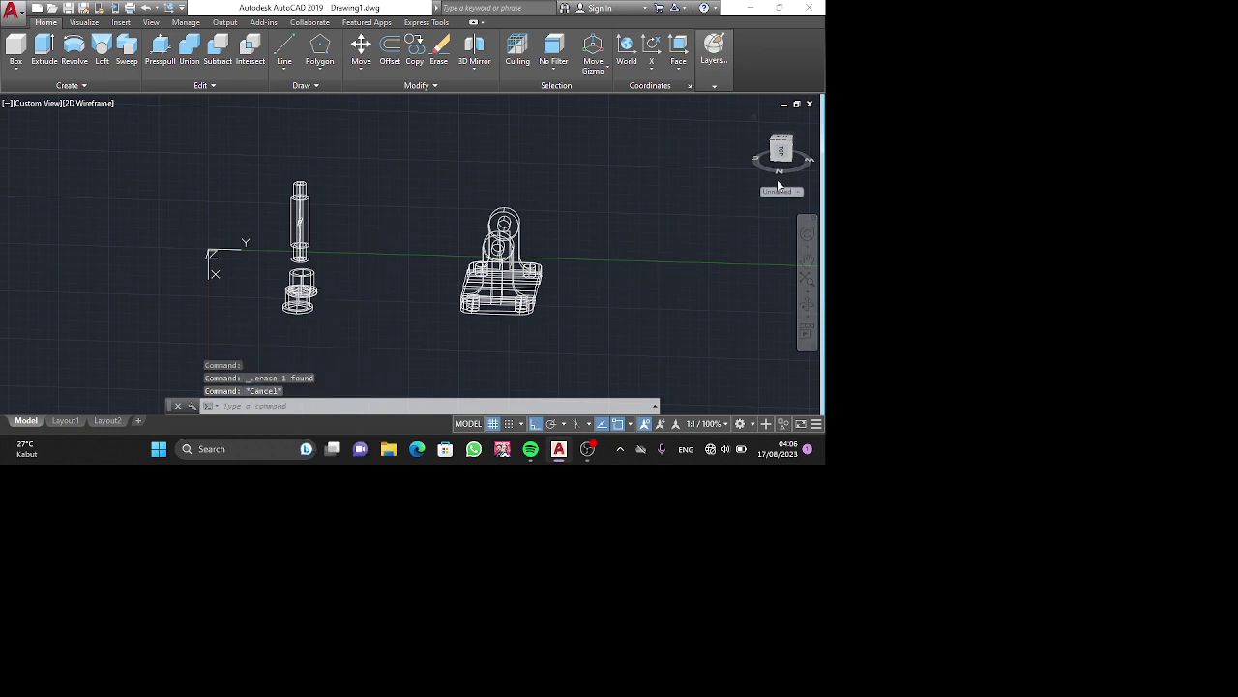
In the side view of the upright bracket, draw connected 40, 3 and 40 lines as a thin open-ended rectangle between the bushings and bracket.
{"action": "left_click", "coordinate": [784, 155]}
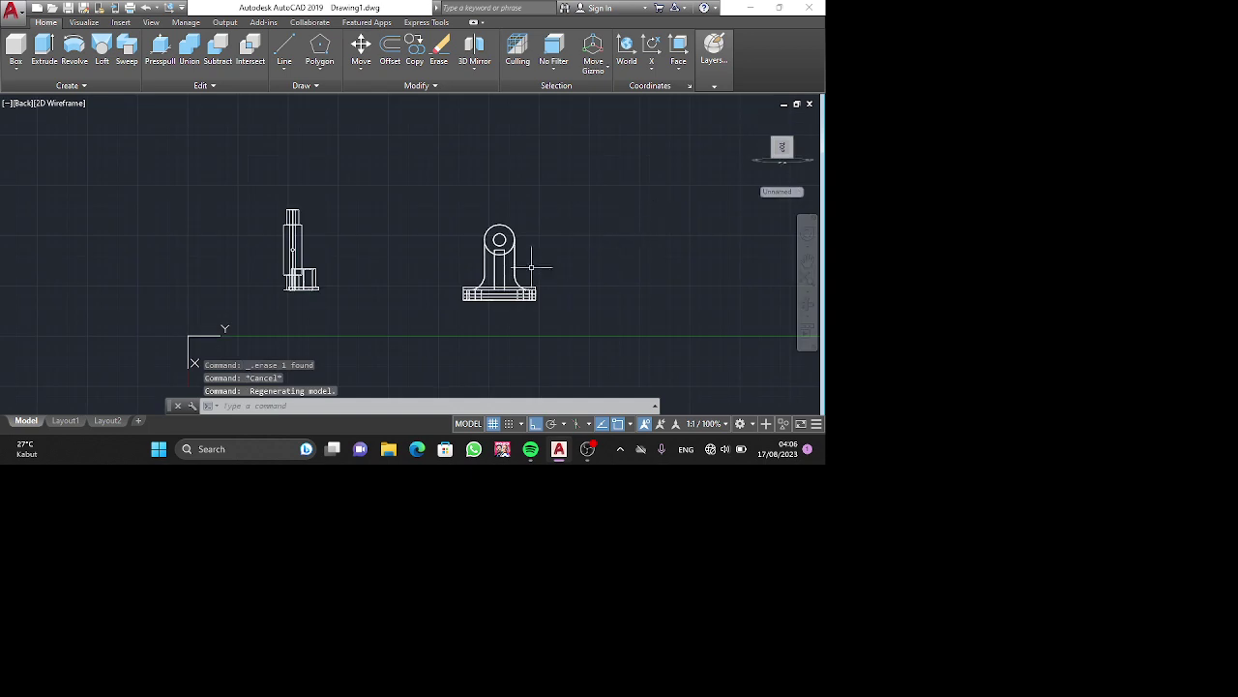
{"action": "type", "text": "l"}
{"action": "key", "text": "Return"}
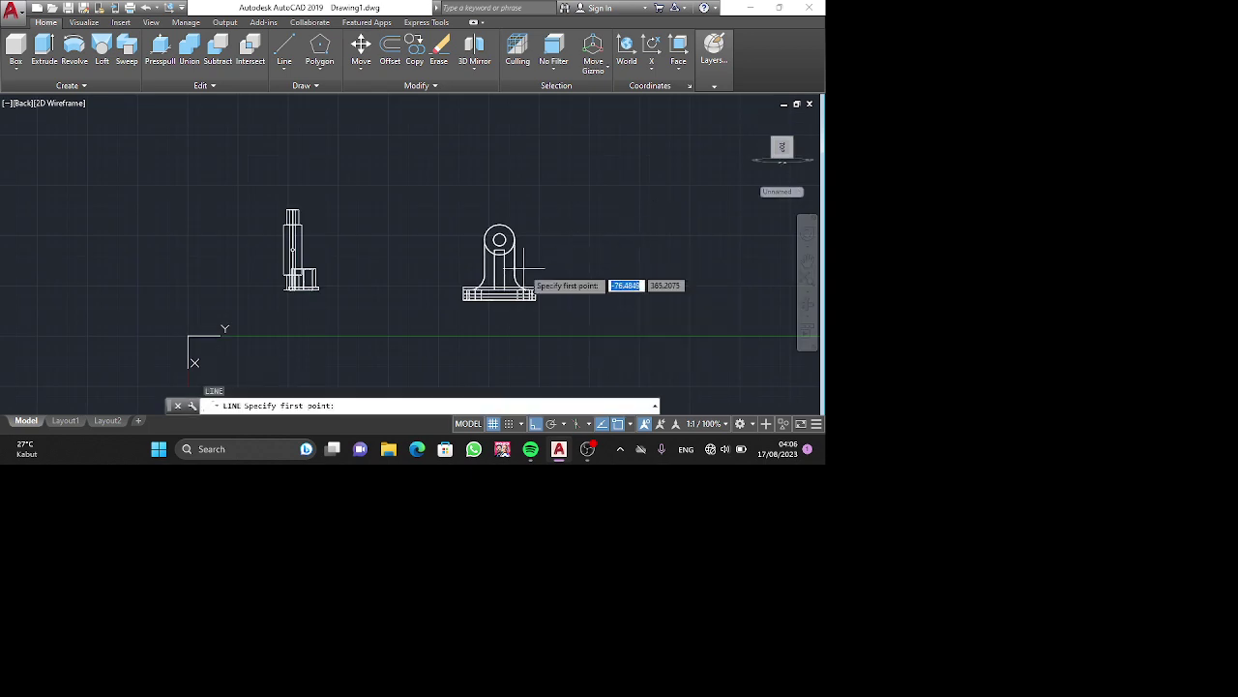
{"action": "left_click", "coordinate": [357, 312]}
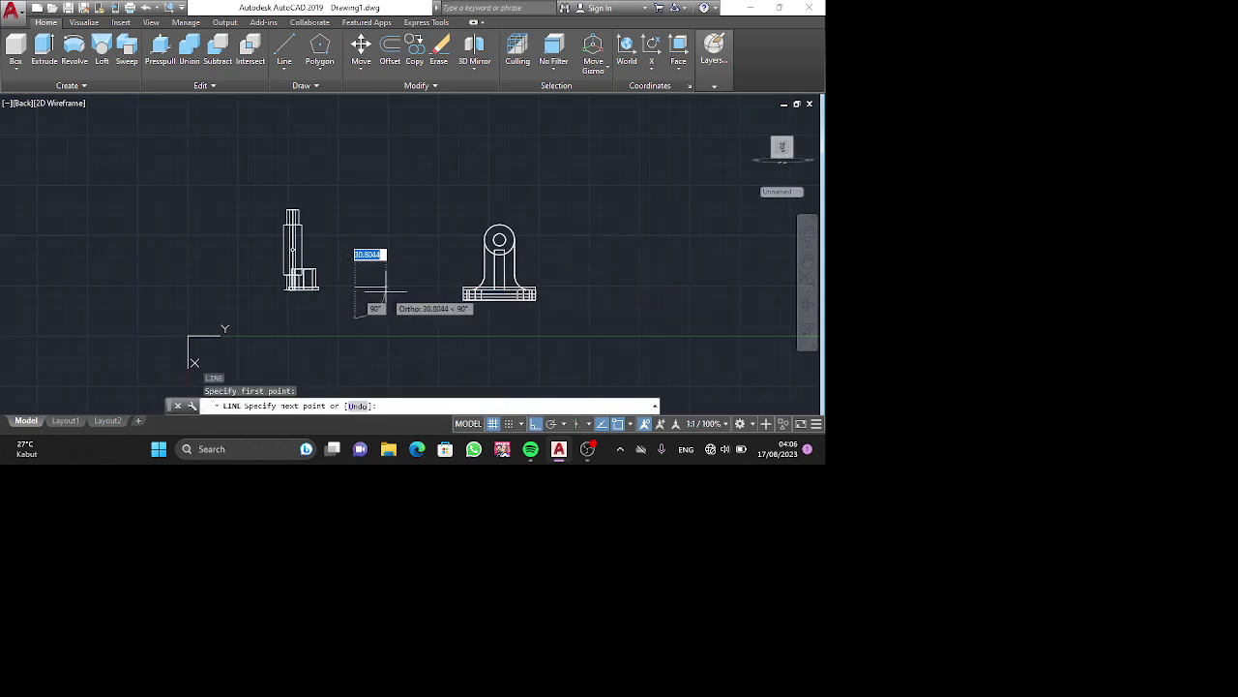
{"action": "type", "text": "40"}
{"action": "key", "text": "Return"}
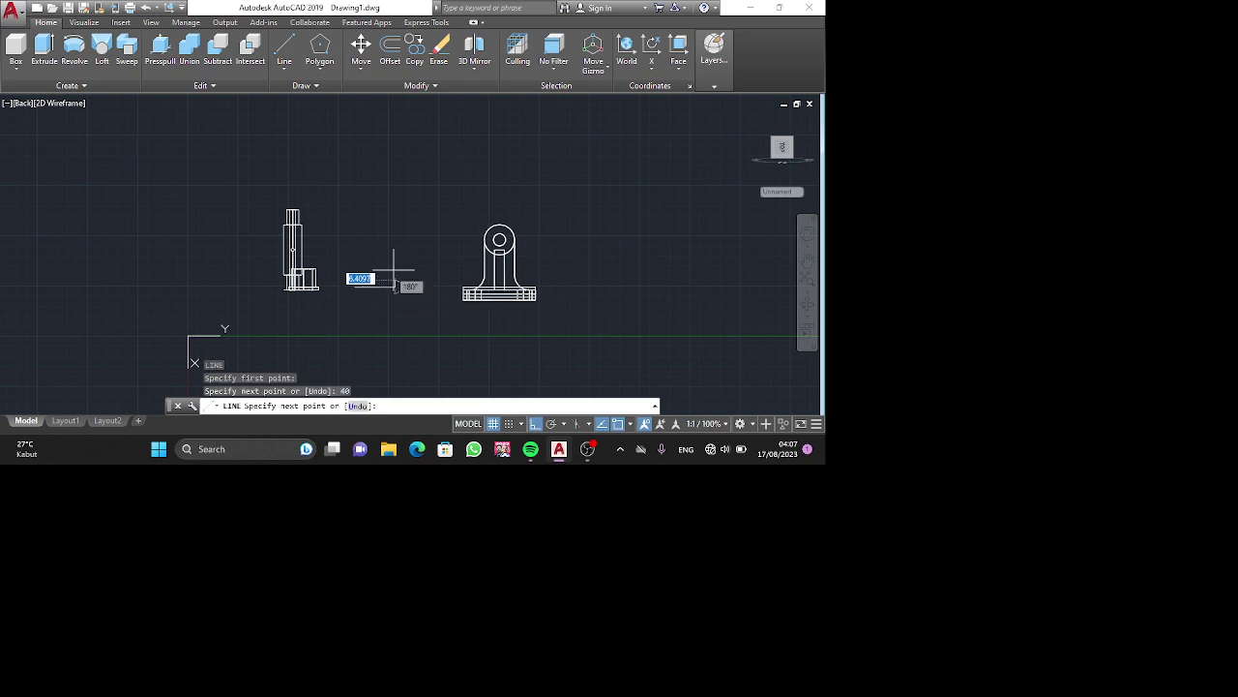
{"action": "type", "text": "3"}
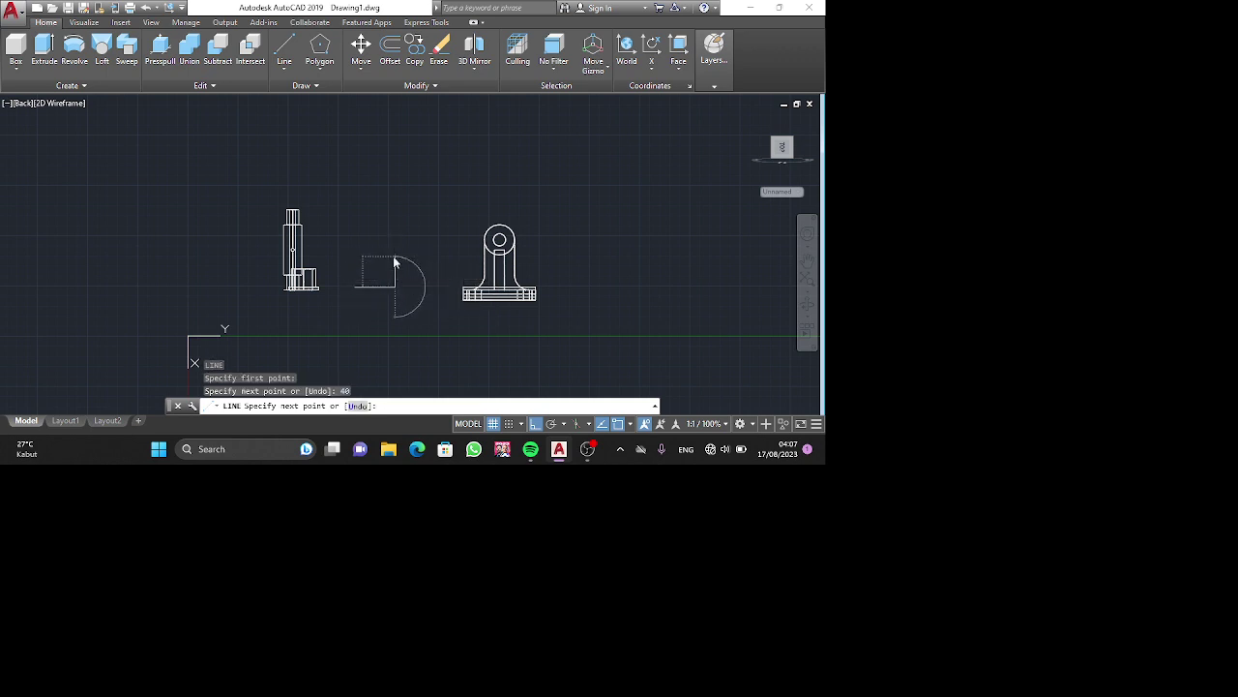
{"action": "key", "text": "Return"}
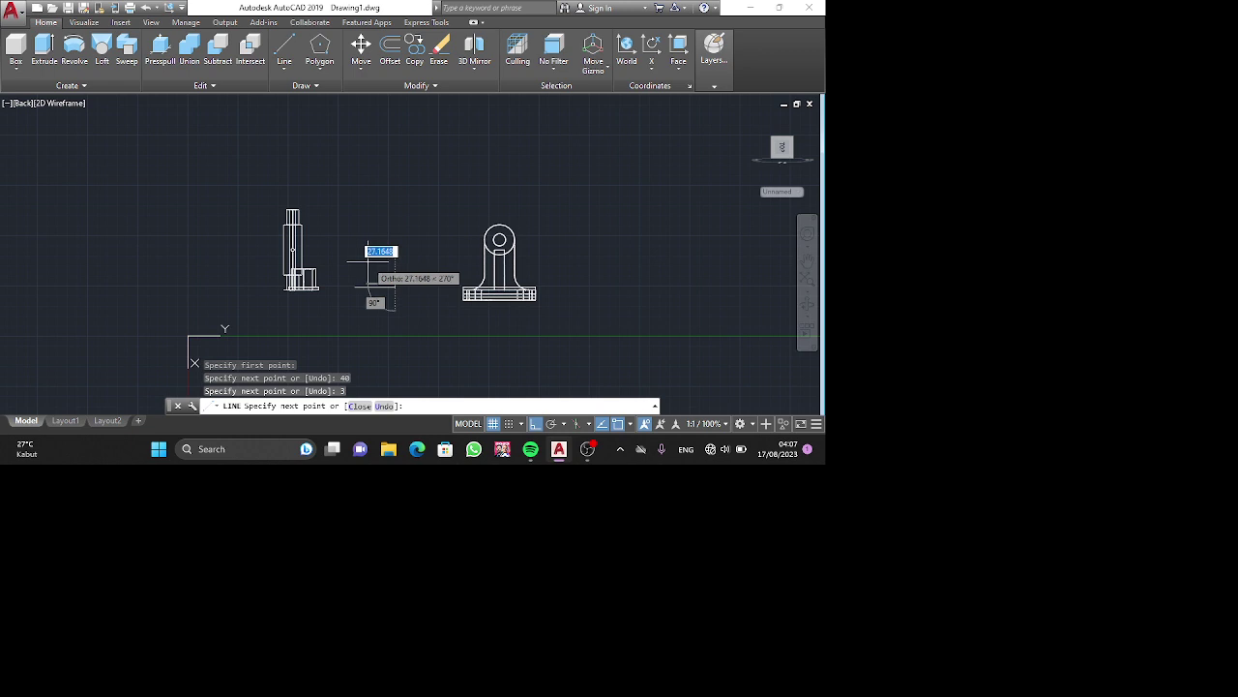
{"action": "type", "text": "40"}
{"action": "key", "text": "Return"}
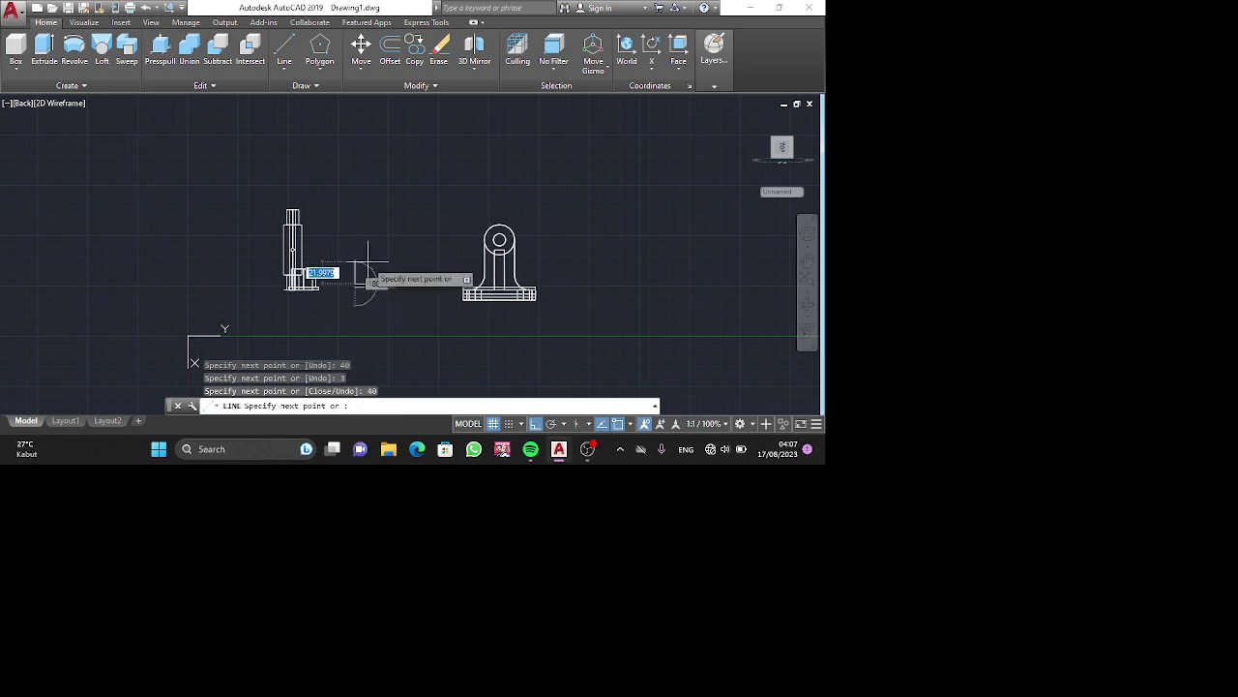
{"action": "key", "text": "Escape"}
{"action": "scroll", "coordinate": [358, 287], "scroll_direction": "up", "scroll_amount": 8}
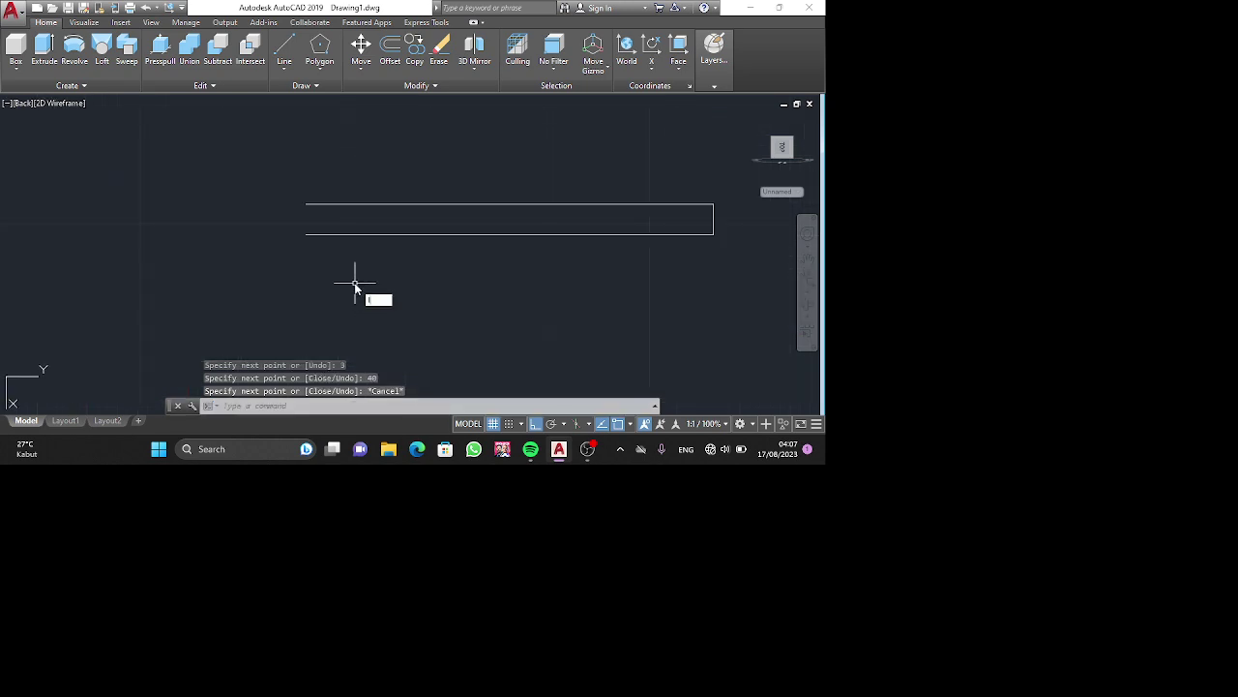
Close the open left end of the 40 by 3 rectangle with a line.
{"action": "key", "text": "Return"}
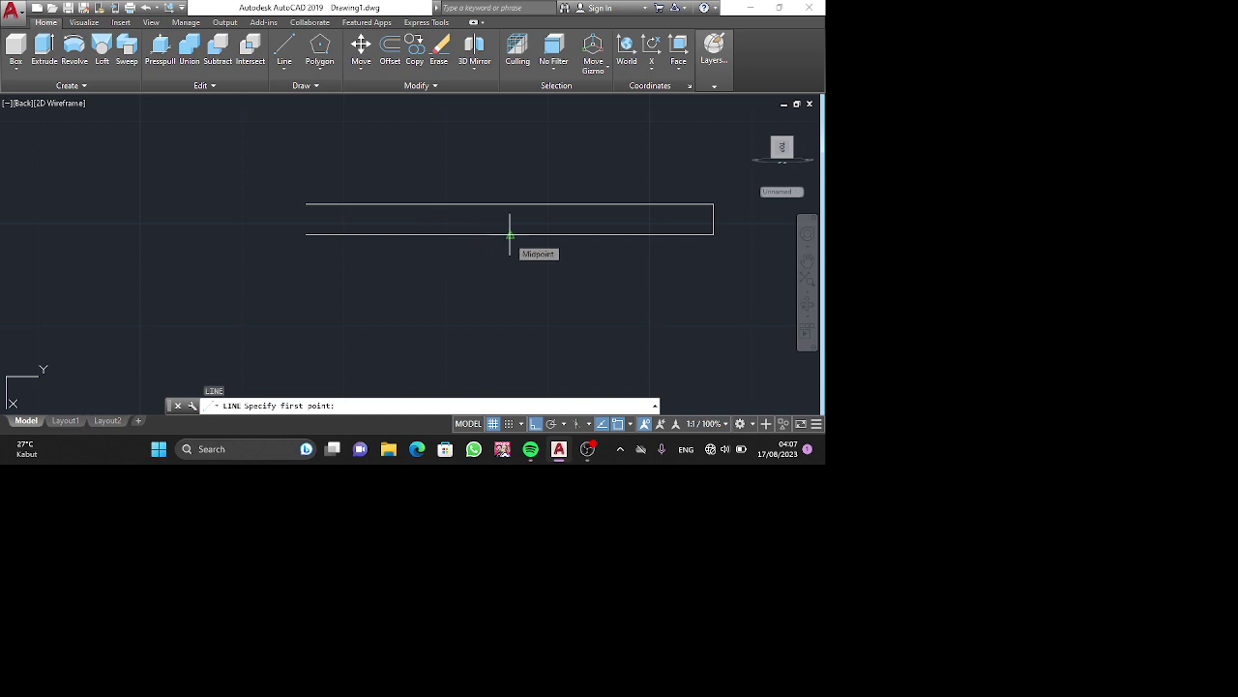
{"action": "left_click", "coordinate": [306, 204]}
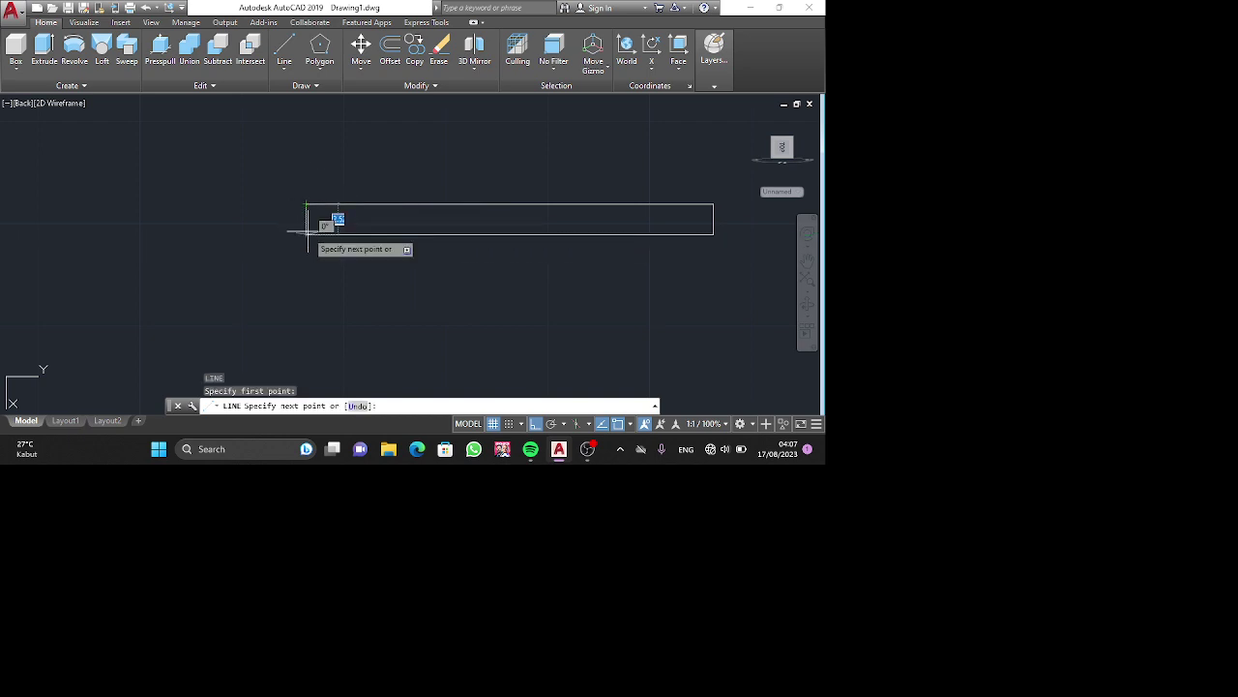
{"action": "left_click", "coordinate": [306, 235]}
{"action": "key", "text": "Escape"}
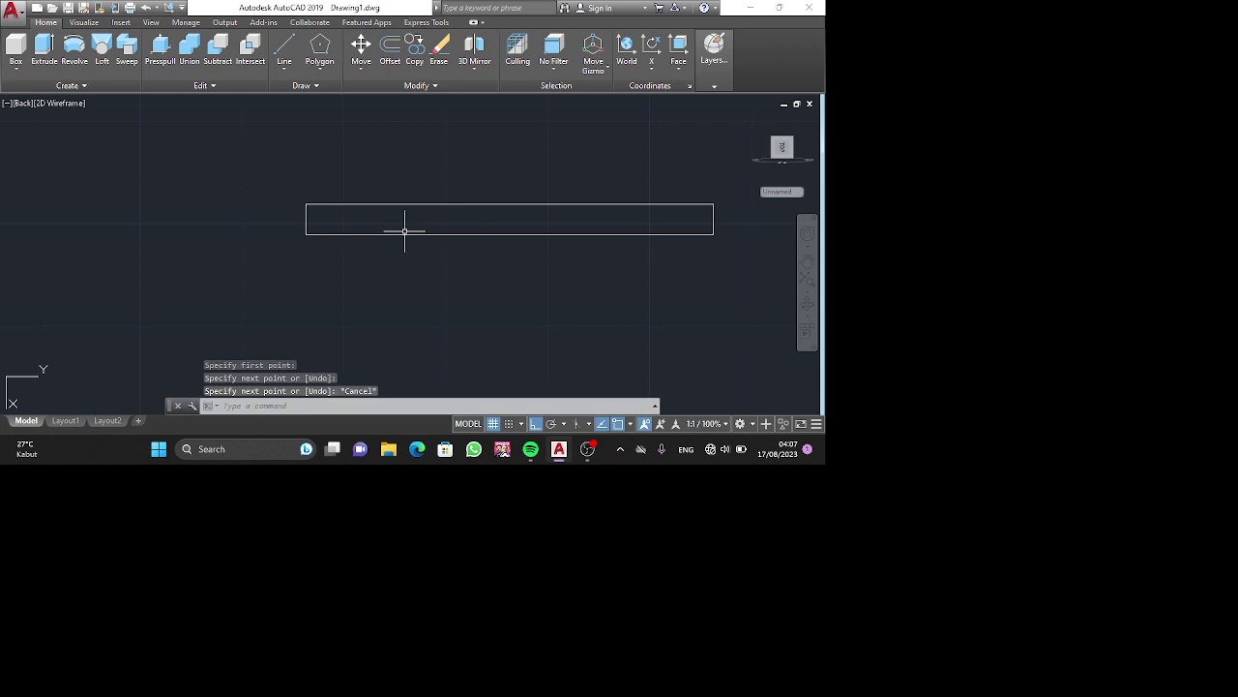
Draw the 8-wide stem from the base's lower midpoint with connected lines: 4 right, 26 up, 8 left, and back down to the base.
{"action": "key", "text": "Return"}
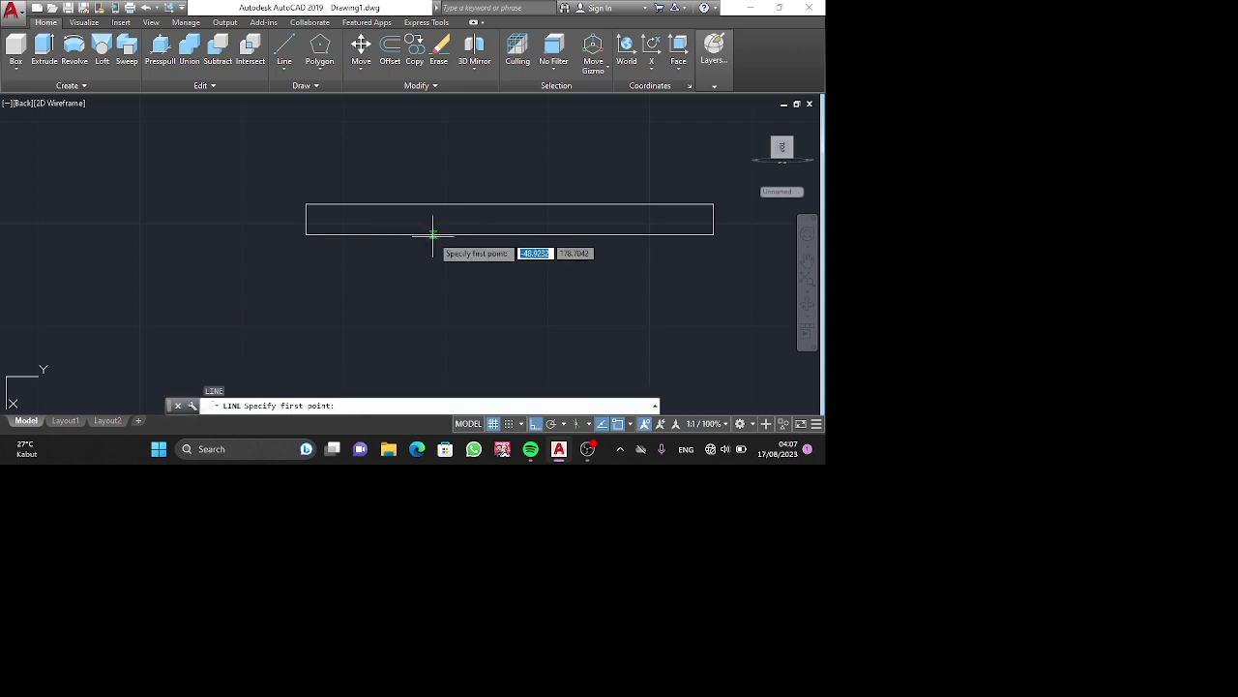
{"action": "left_click", "coordinate": [510, 235]}
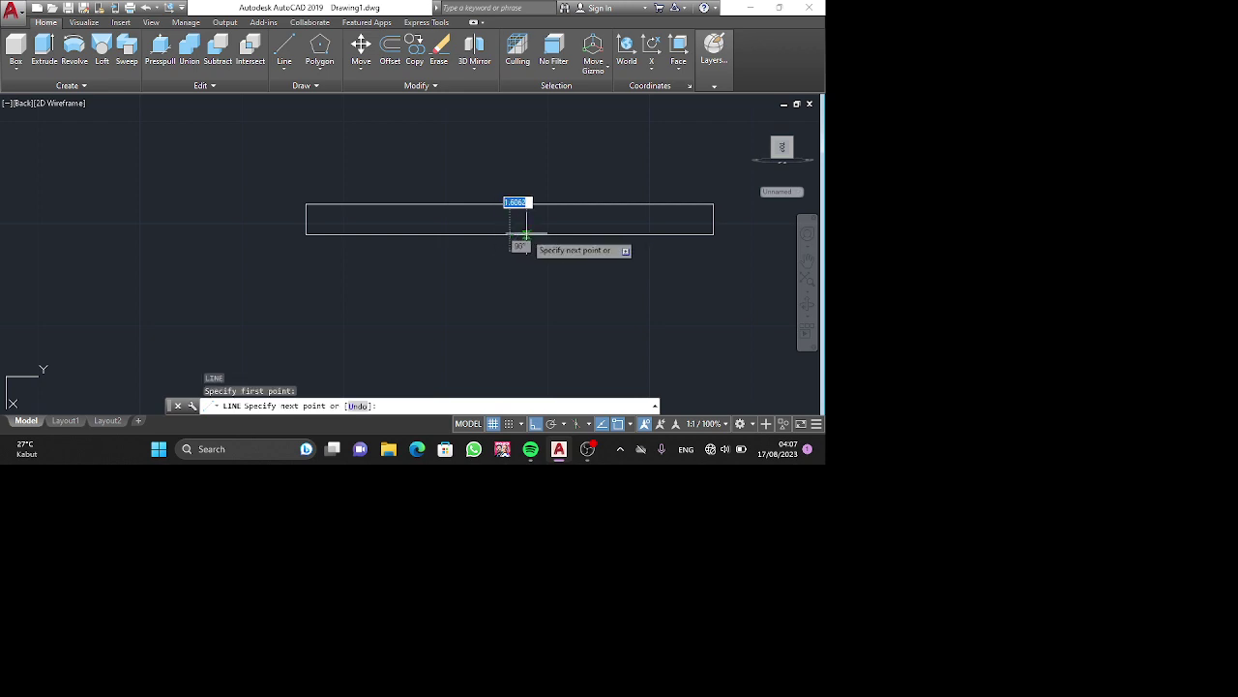
{"action": "type", "text": "4"}
{"action": "key", "text": "Return"}
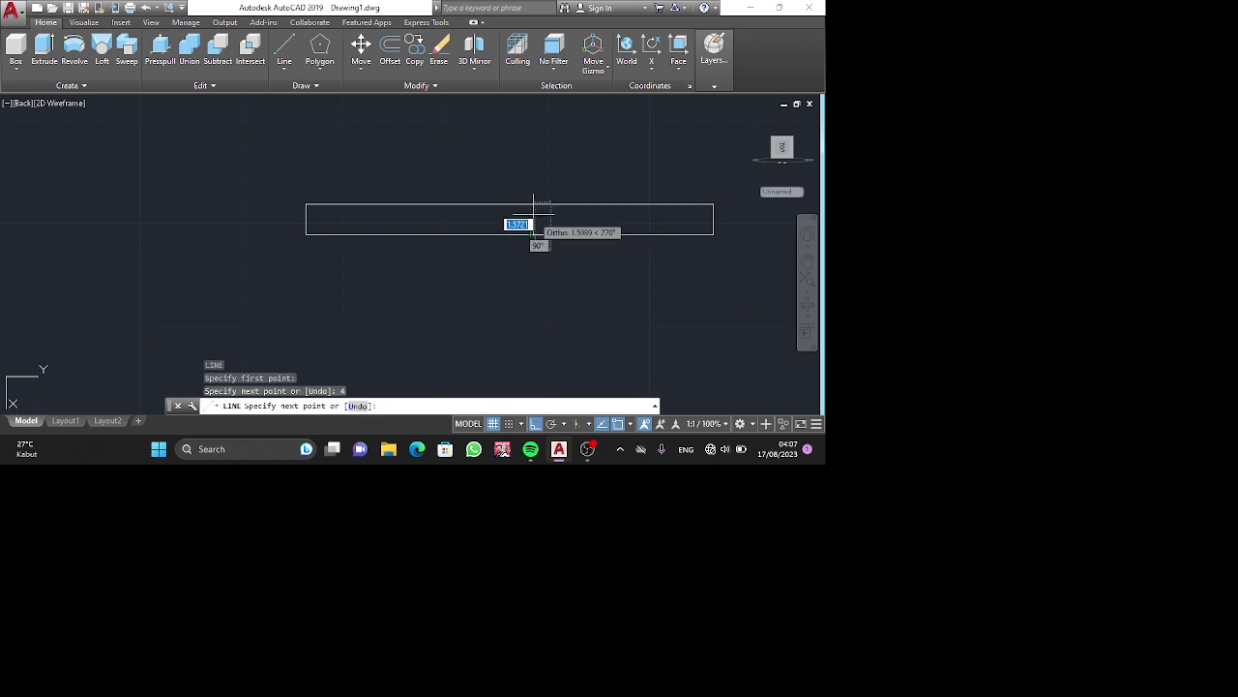
{"action": "type", "text": "4"}
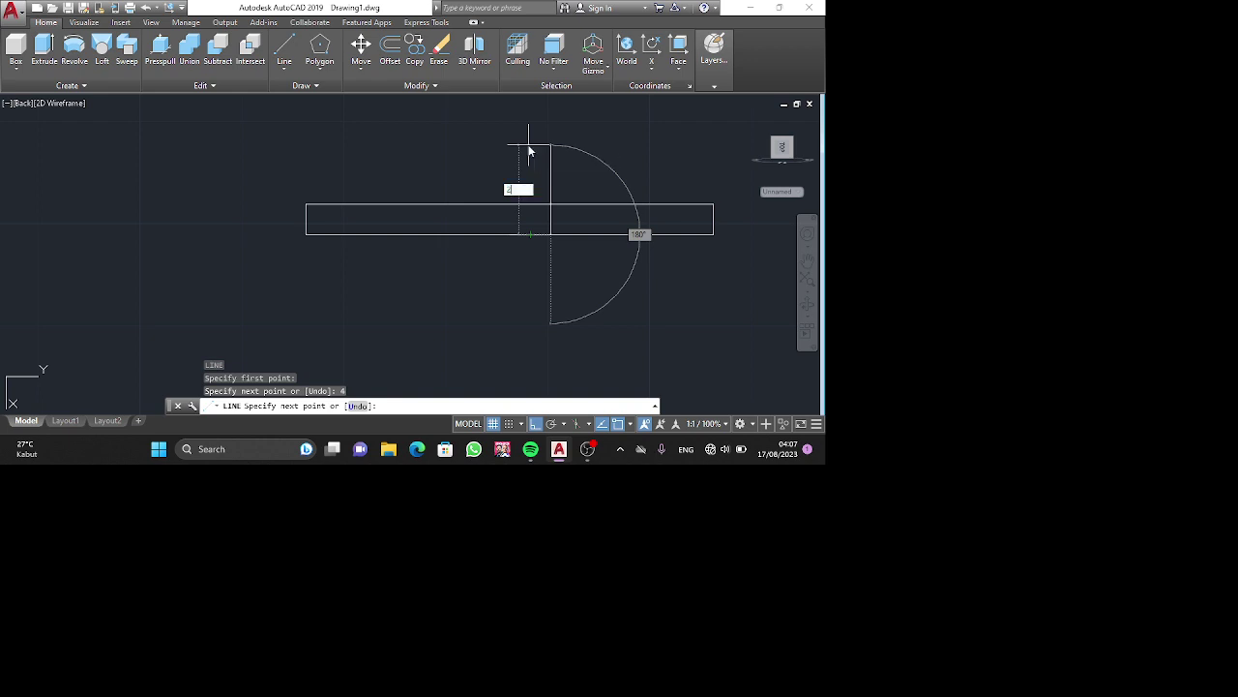
{"action": "key", "text": "Return"}
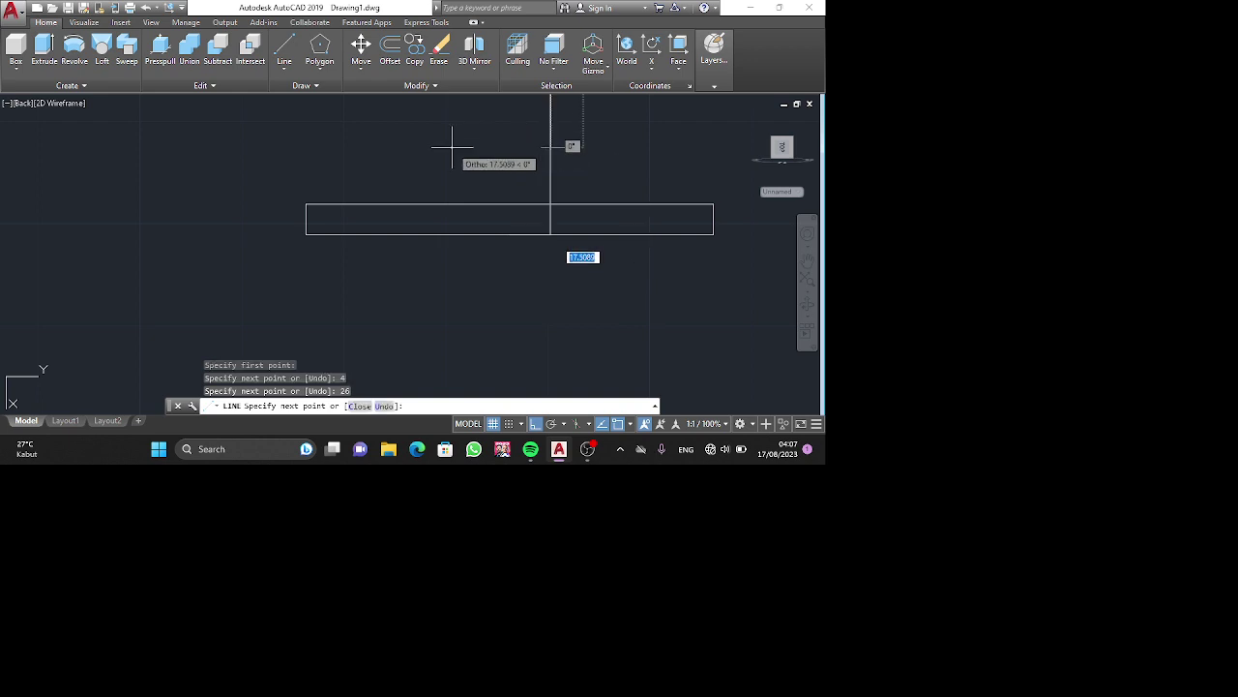
{"action": "scroll", "coordinate": [452, 145], "scroll_direction": "down", "scroll_amount": 2}
{"action": "middle_click_drag", "start_coordinate": [451, 171], "coordinate": [455, 310]}
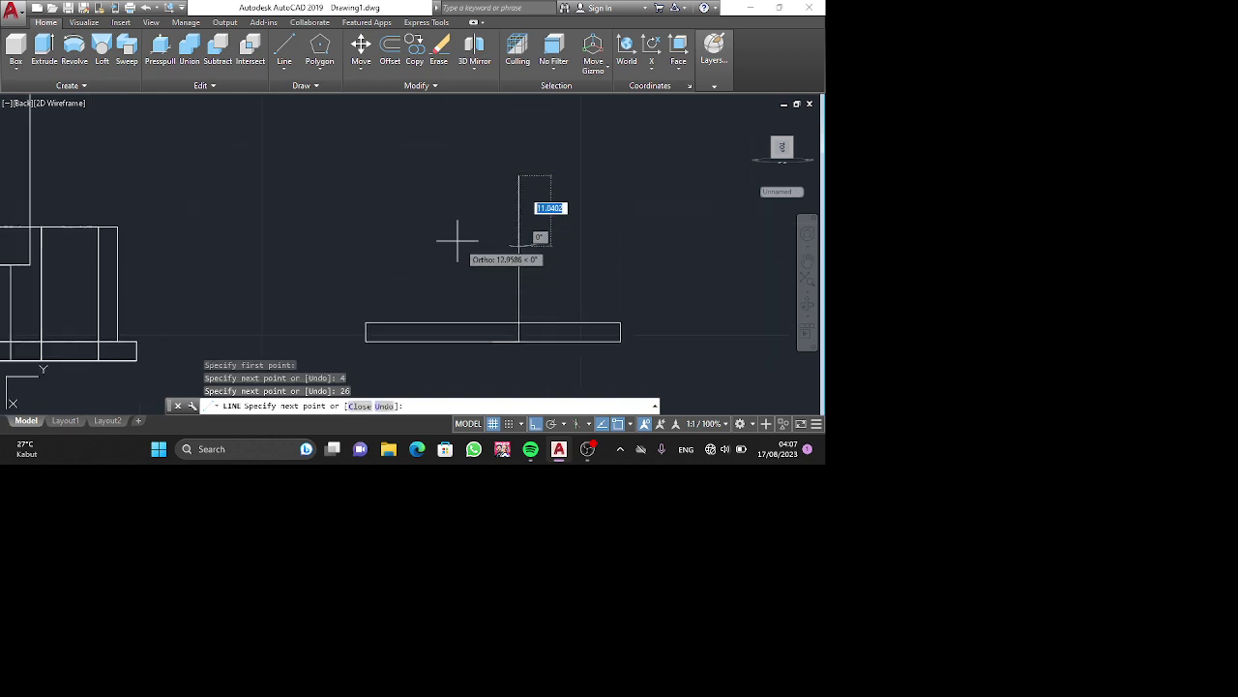
{"action": "type", "text": "8"}
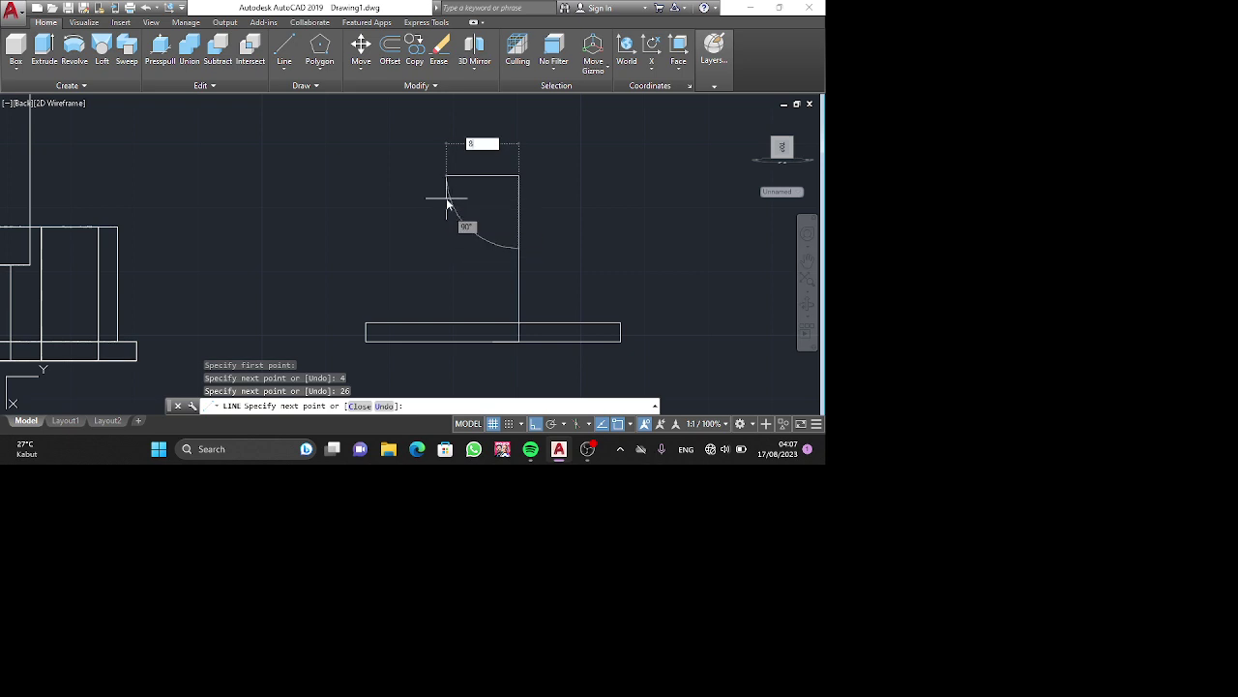
{"action": "key", "text": "Return"}
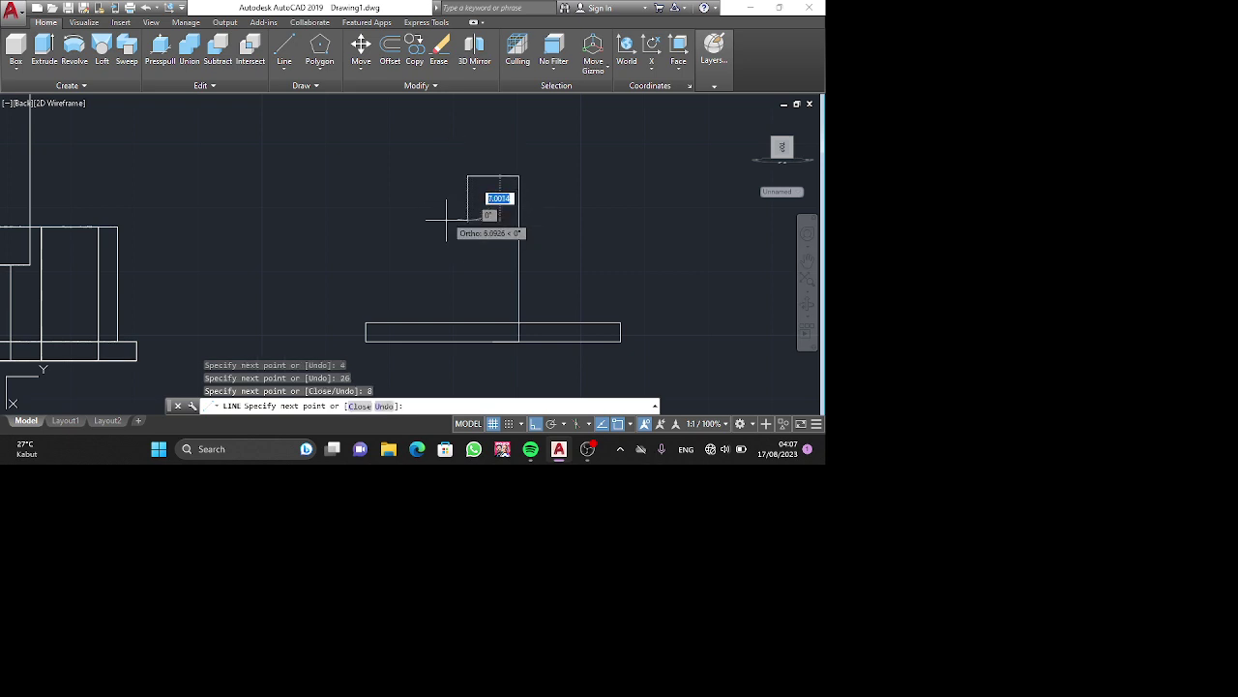
{"action": "left_click", "coordinate": [474, 331]}
{"action": "key", "text": "Escape"}
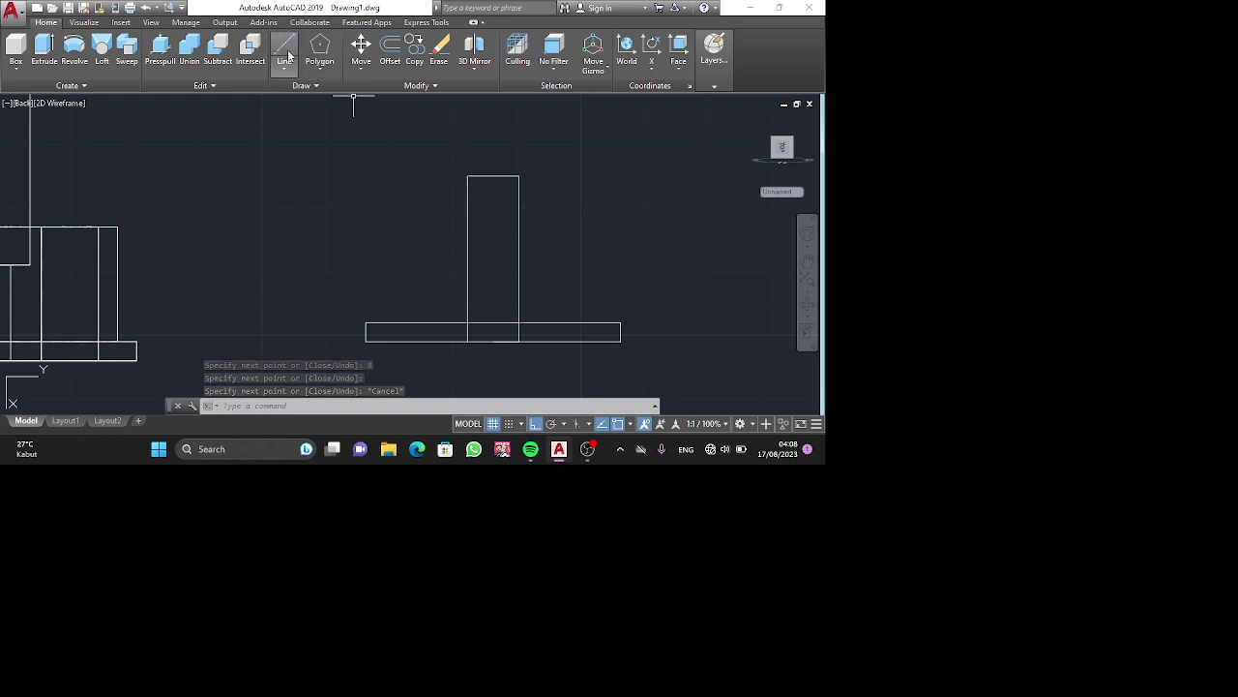
From the stem's upper-right corner, draw a 9-long line outward and a 3-long line down.
{"action": "left_click", "coordinate": [284, 46]}
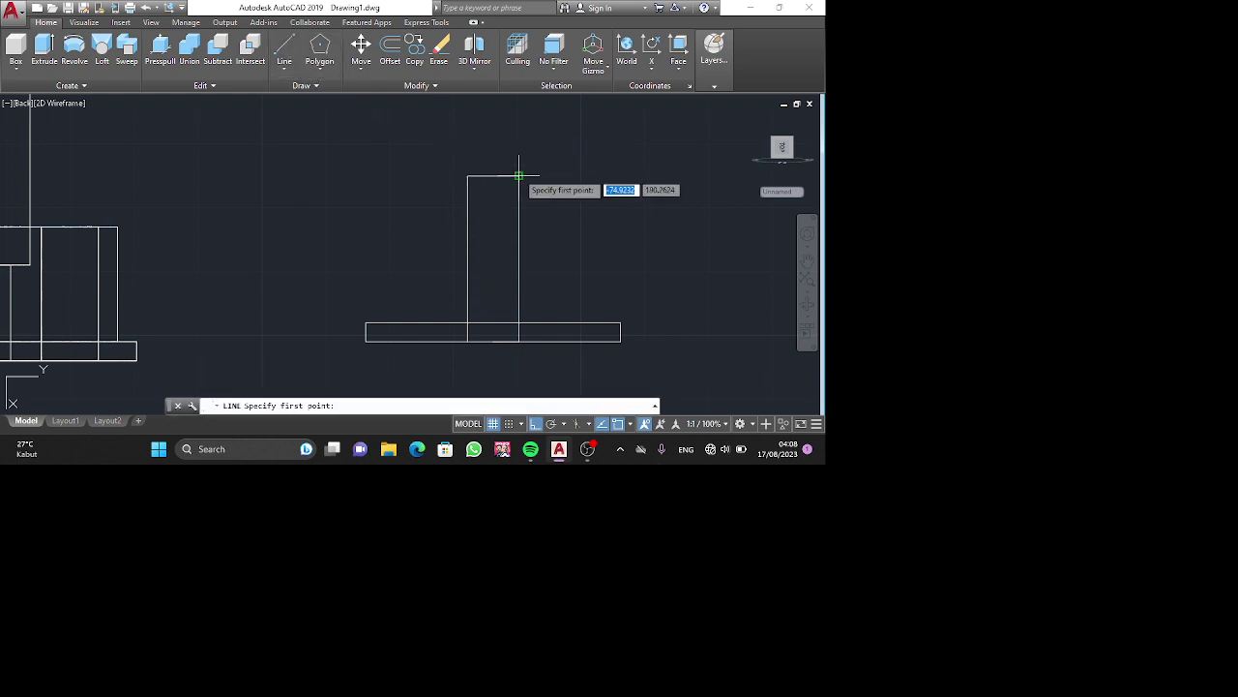
{"action": "left_click", "coordinate": [519, 176]}
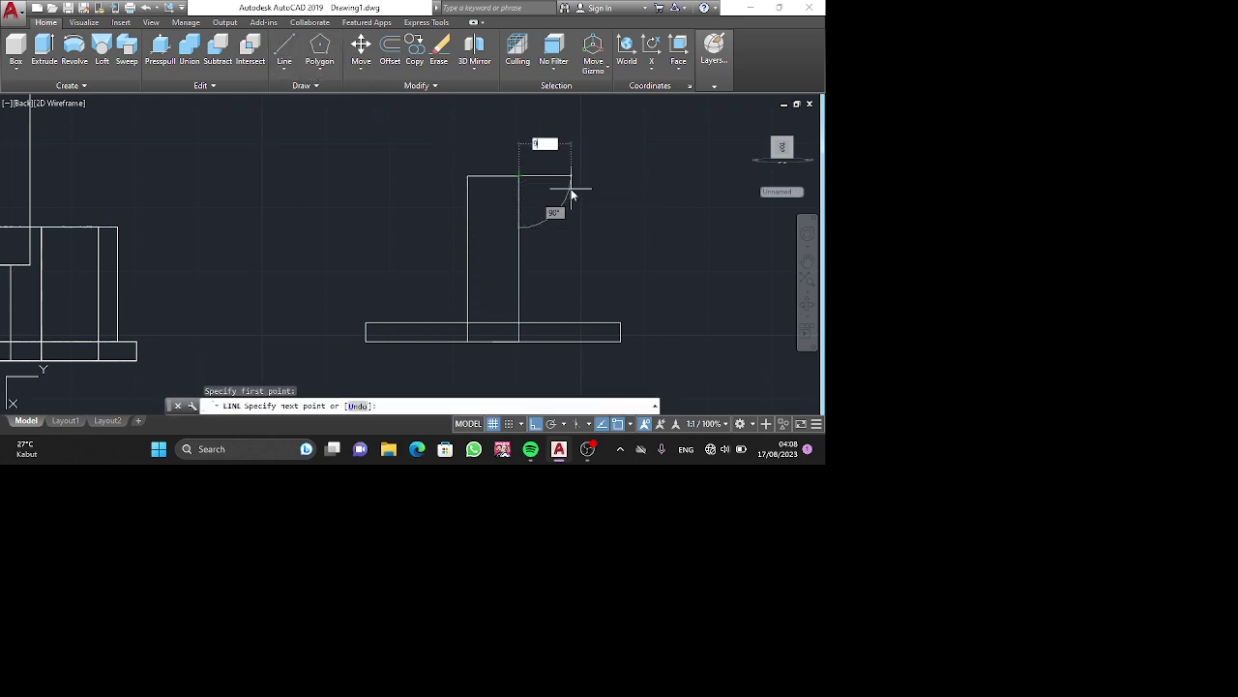
{"action": "type", "text": "9"}
{"action": "key", "text": "Return"}
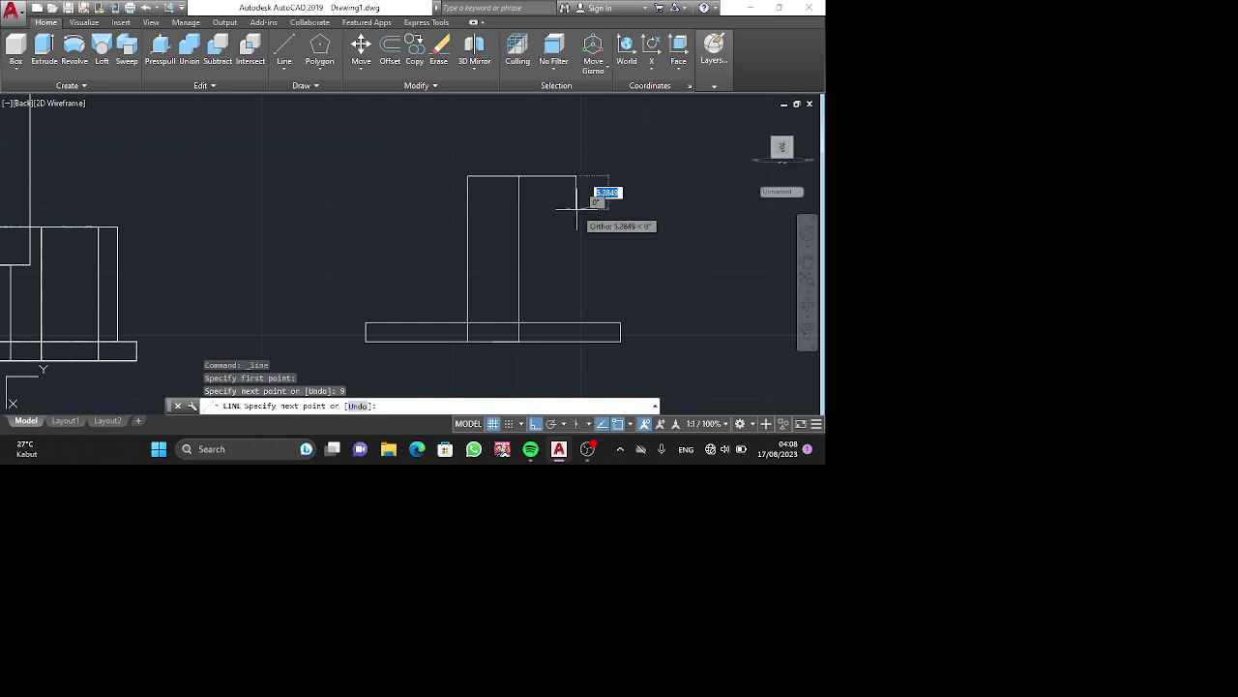
{"action": "type", "text": "3"}
{"action": "key", "text": "Return"}
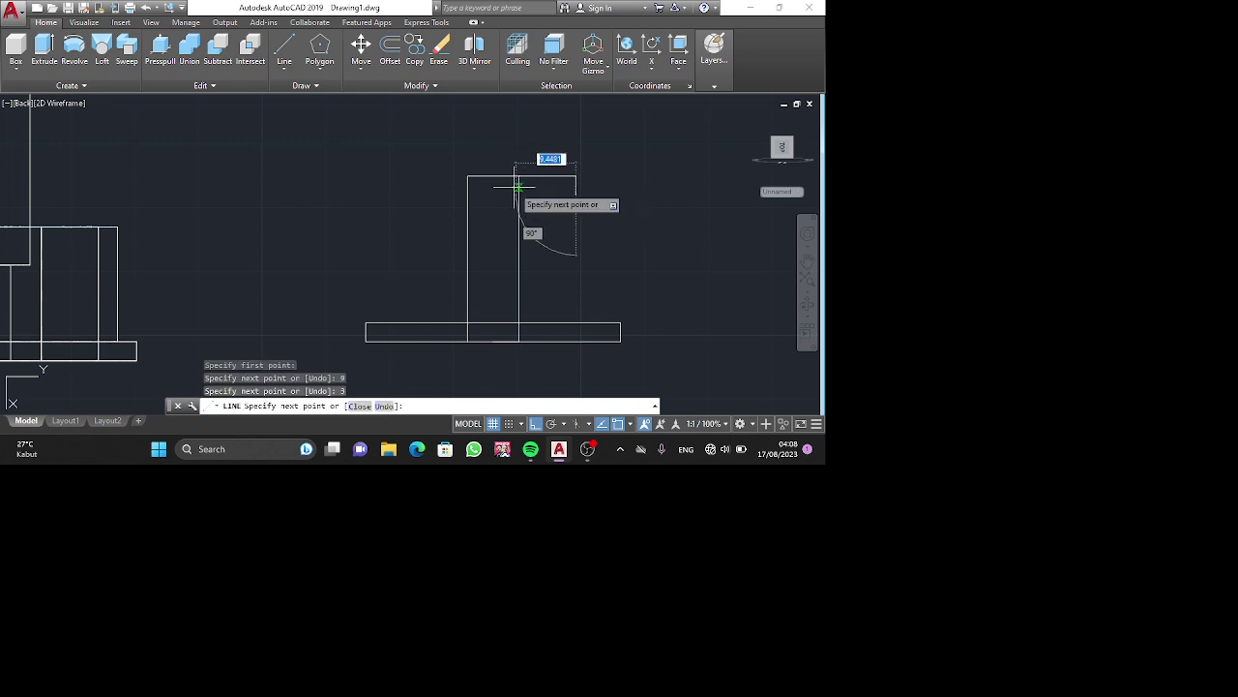
{"action": "key", "text": "Escape"}
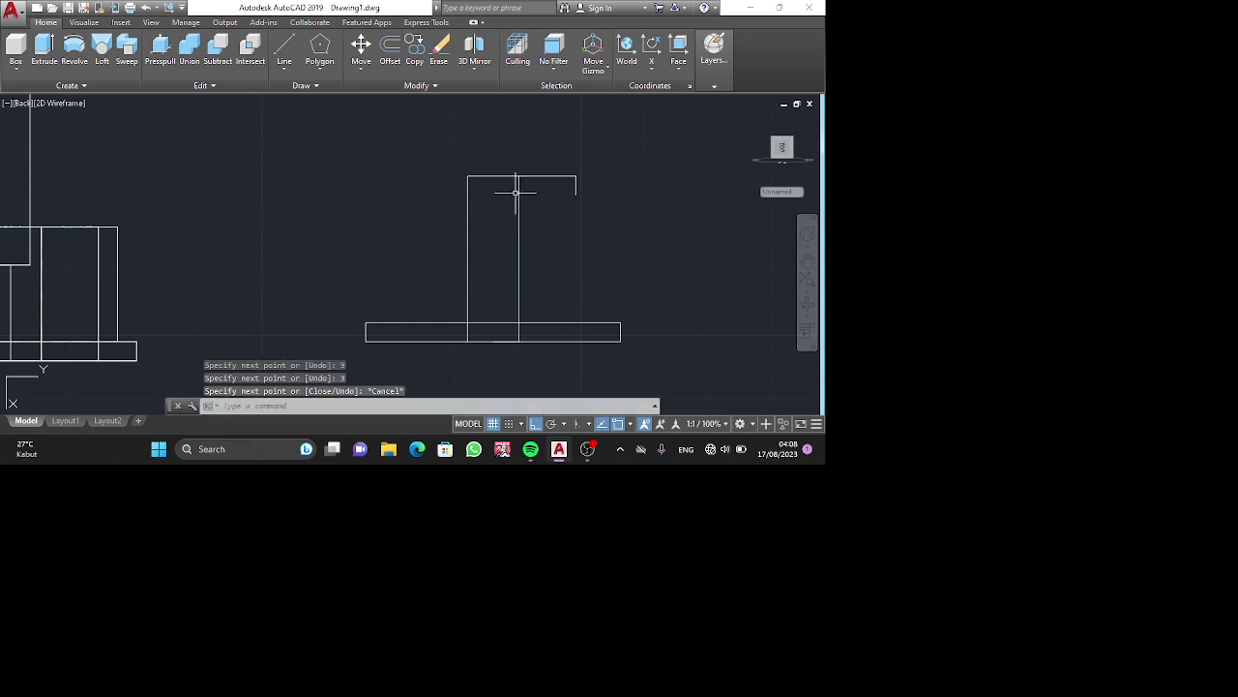
From the stem's upper-left corner, draw a 9-long line outward and a 3-long line down.
{"action": "key", "text": "Return"}
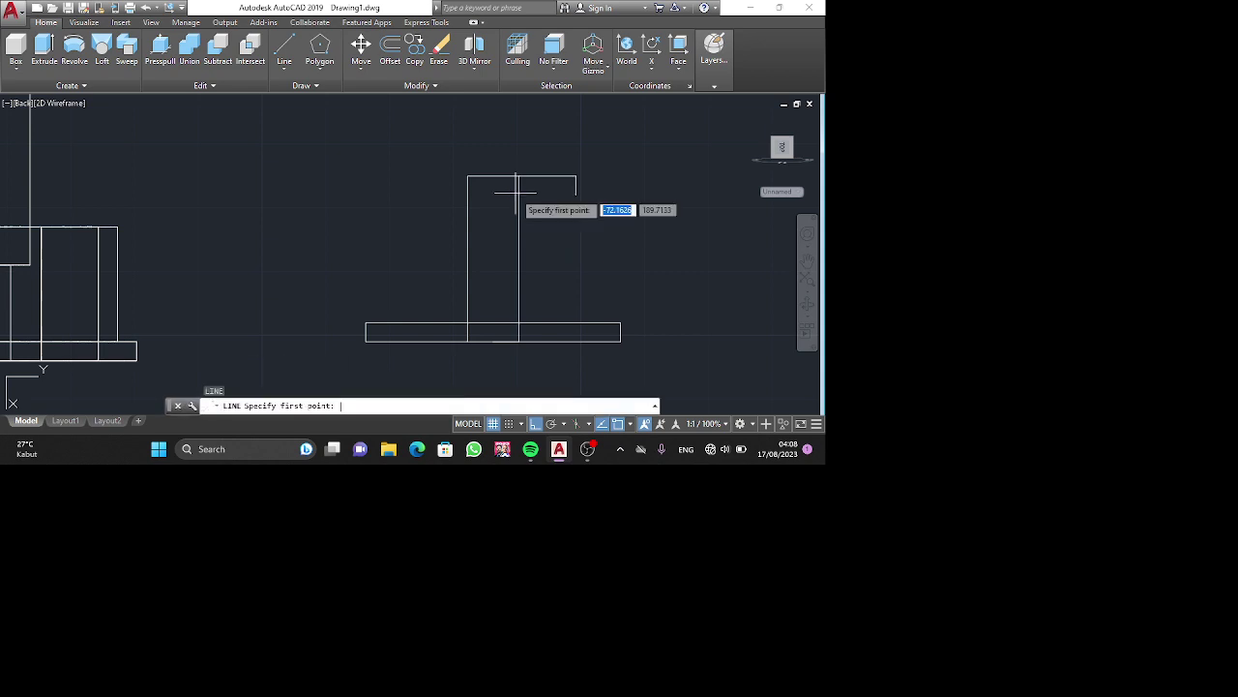
{"action": "left_click", "coordinate": [467, 177]}
{"action": "type", "text": "9"}
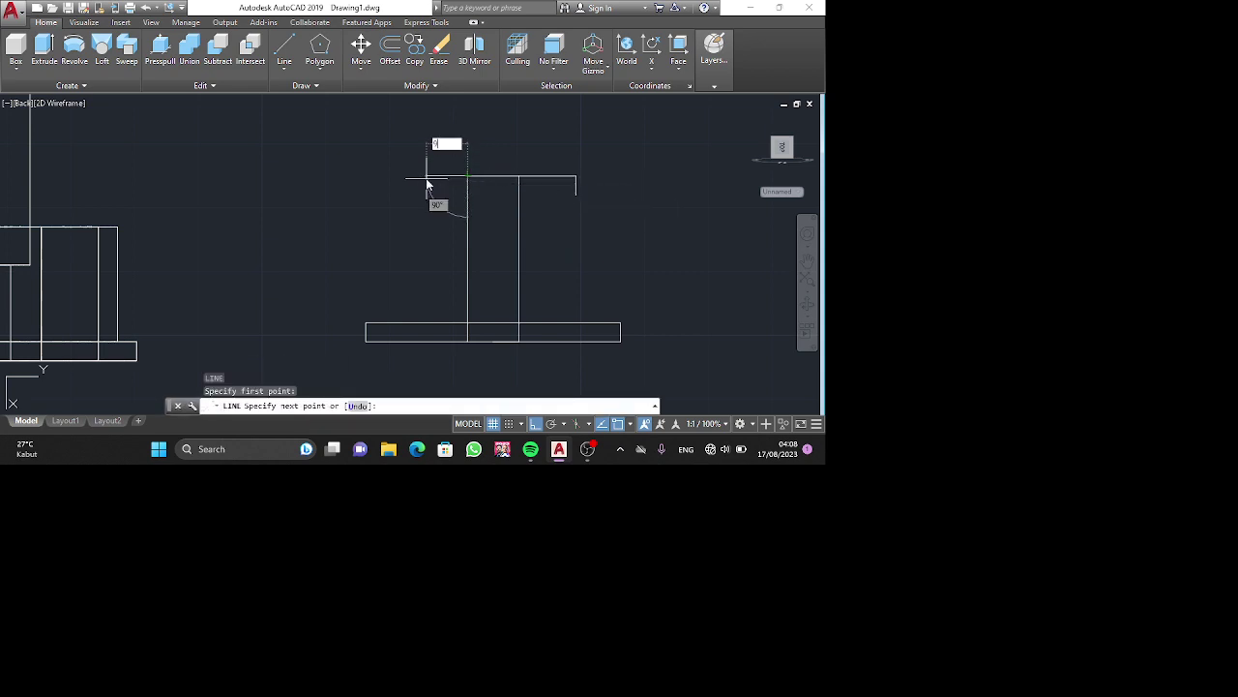
{"action": "key", "text": "Return"}
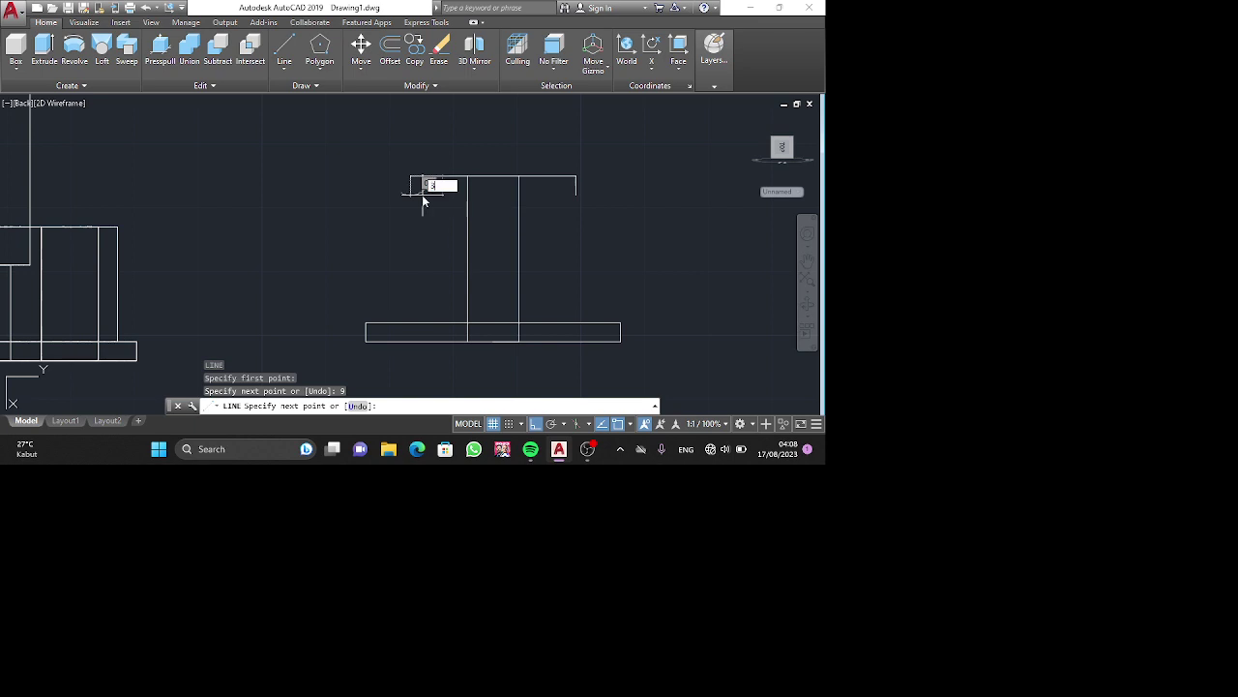
{"action": "type", "text": "3"}
{"action": "key", "text": "Return"}
{"action": "key", "text": "Escape"}
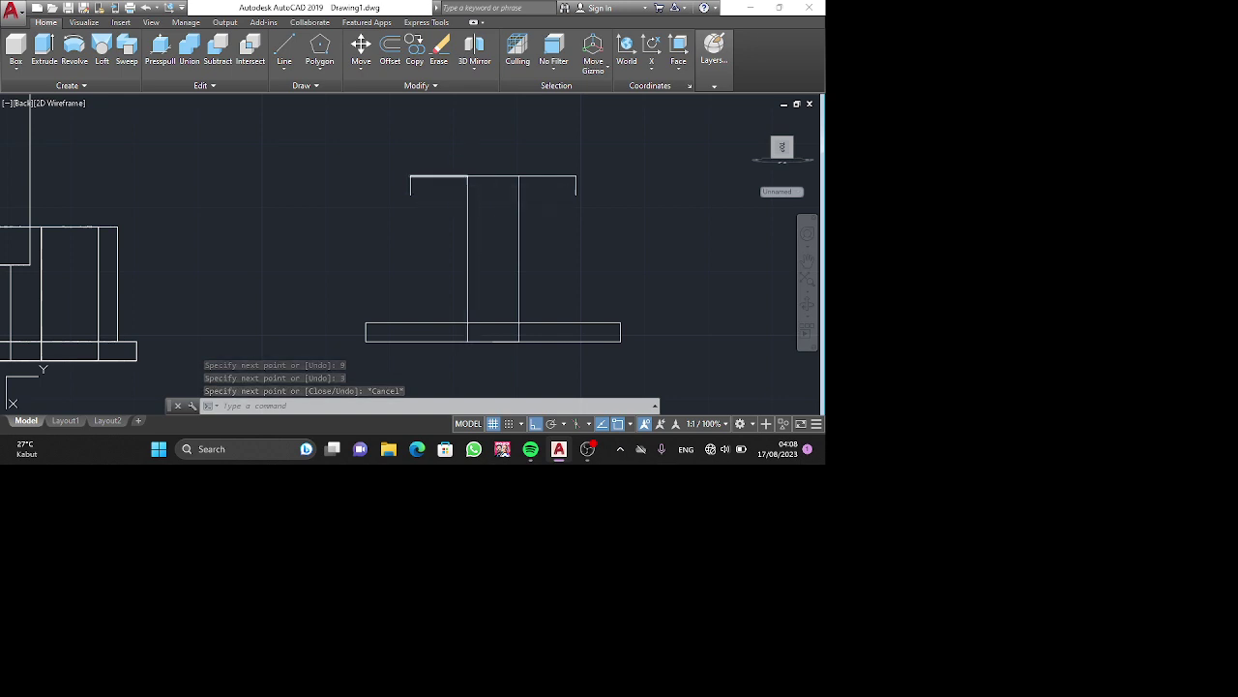
Draw a line 5 down the stem from its upper-left corner, with Ortho off for a sloped line to the left flange's lower end.
{"action": "key", "text": "space"}
{"action": "left_click", "coordinate": [467, 177]}
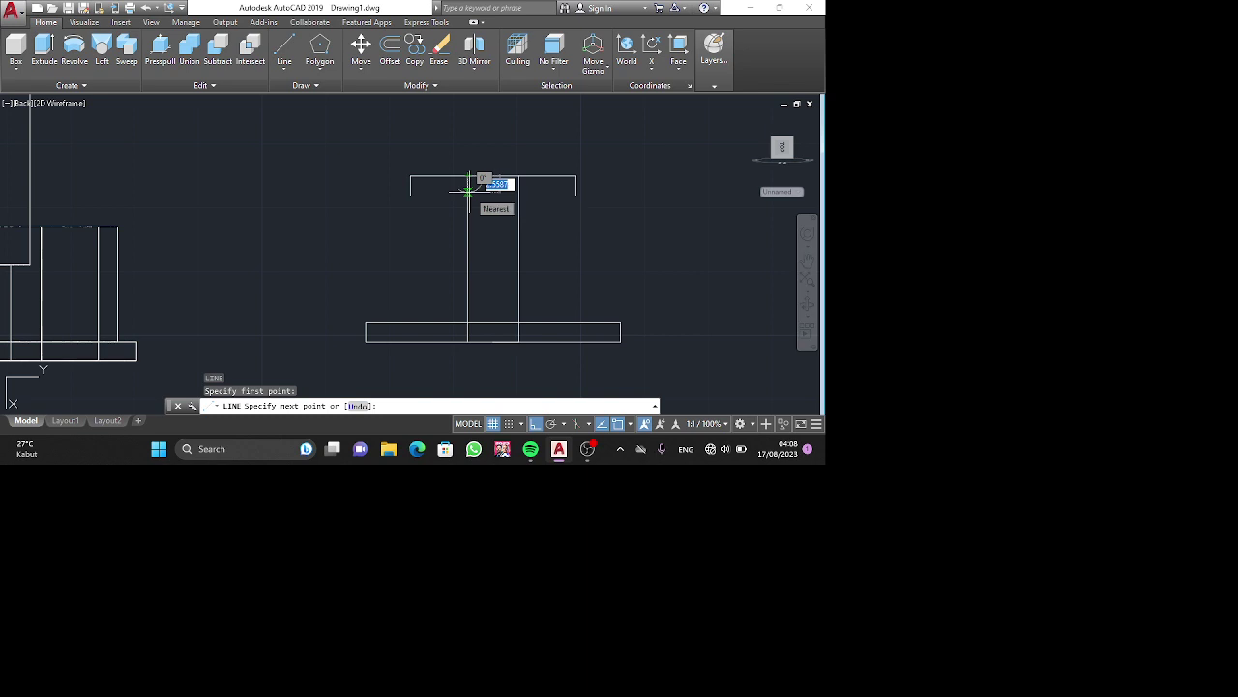
{"action": "type", "text": "5"}
{"action": "key", "text": "Return"}
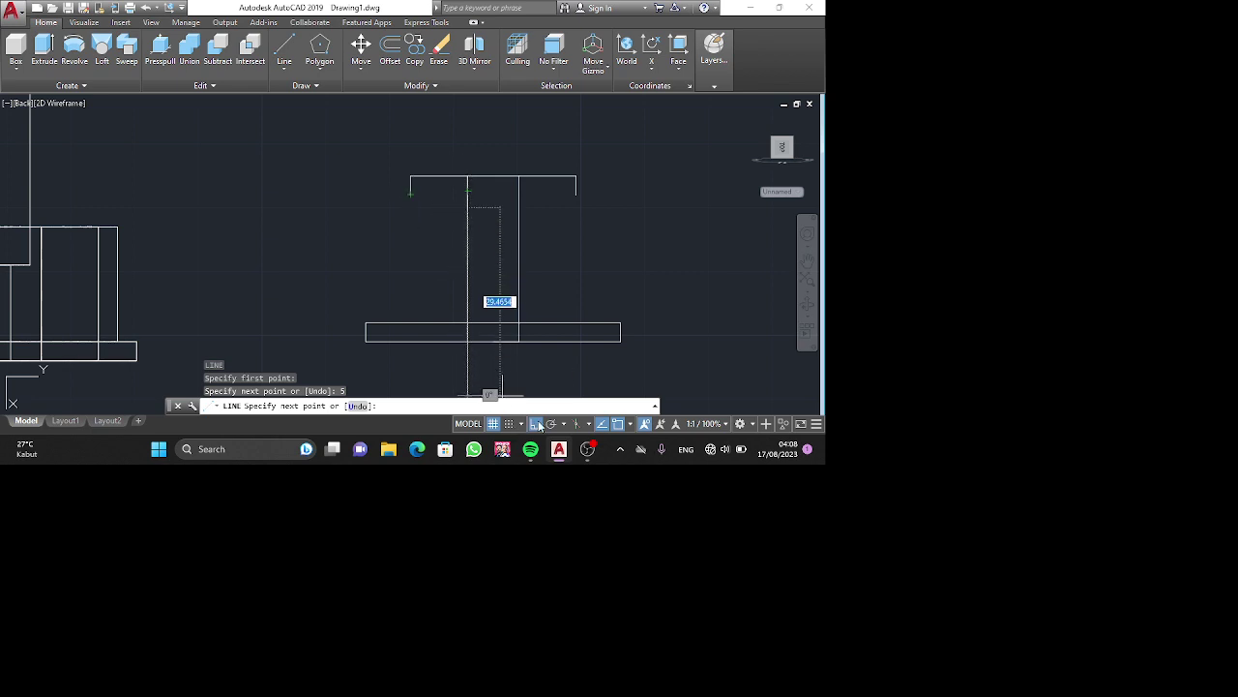
{"action": "key", "text": "F8"}
{"action": "left_click", "coordinate": [411, 194]}
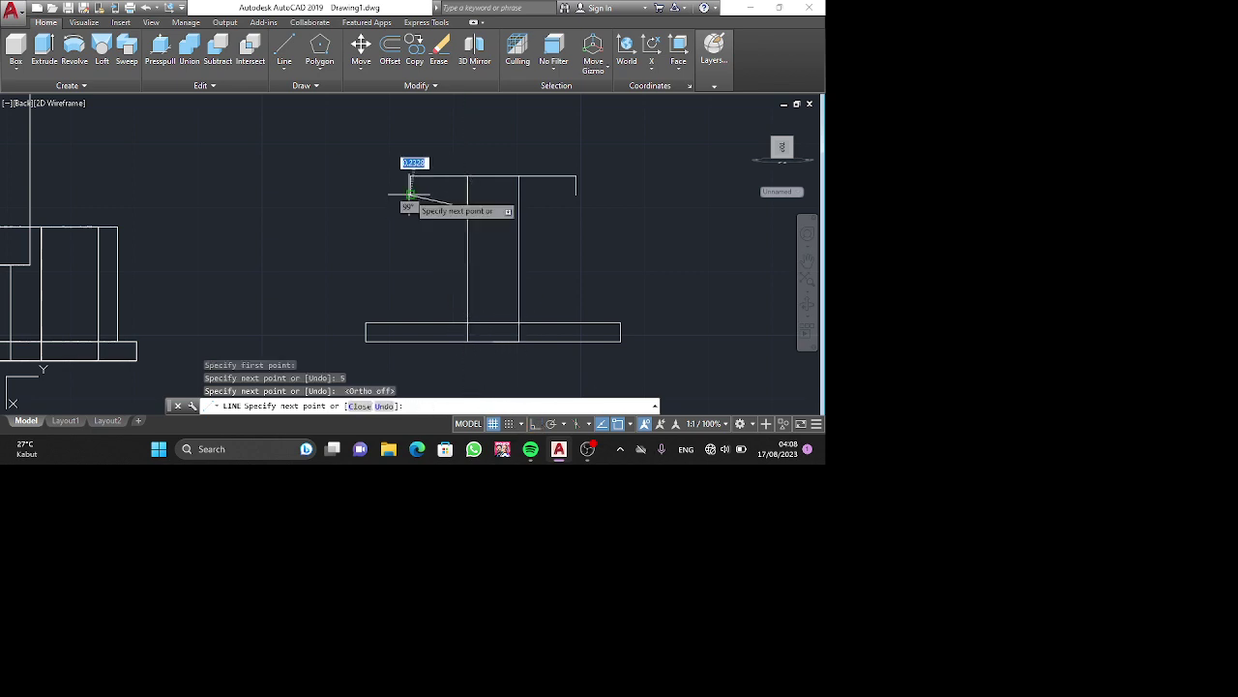
{"action": "key", "text": "Escape"}
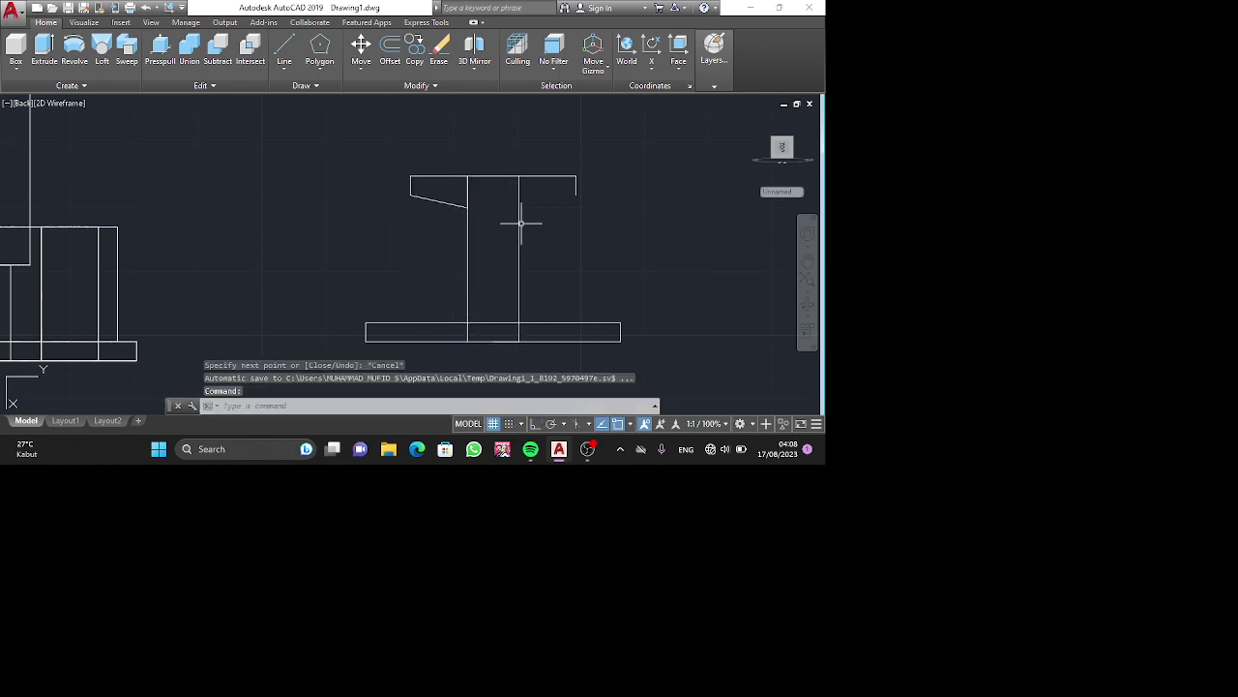
Draw a line 5 down the stem from its upper-right corner and a sloped line to the right flange's lower end, closing that flange.
{"action": "key", "text": "Return"}
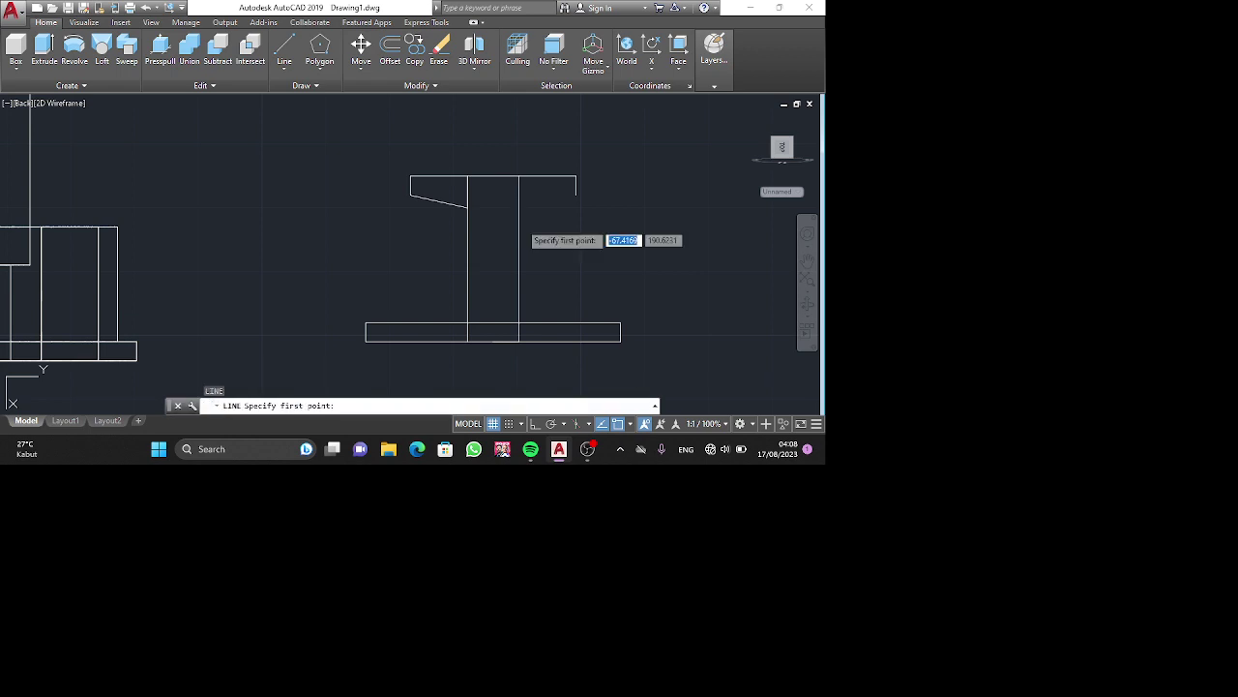
{"action": "left_click", "coordinate": [520, 177]}
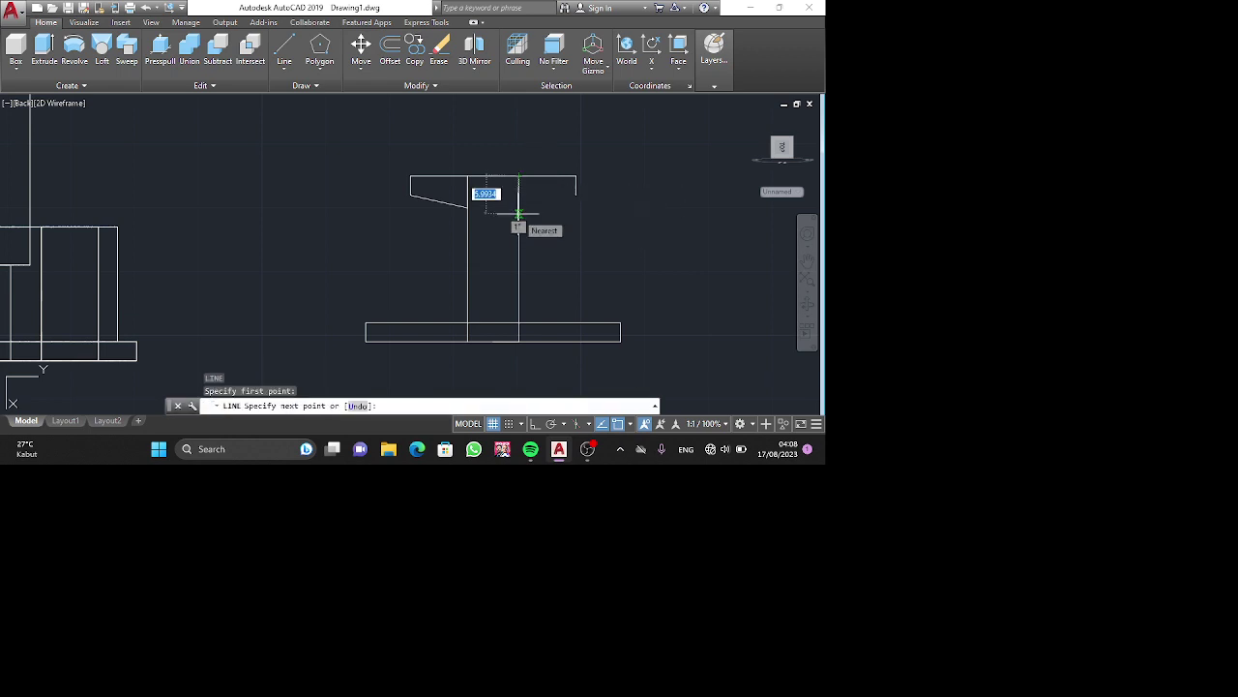
{"action": "left_click", "coordinate": [535, 424]}
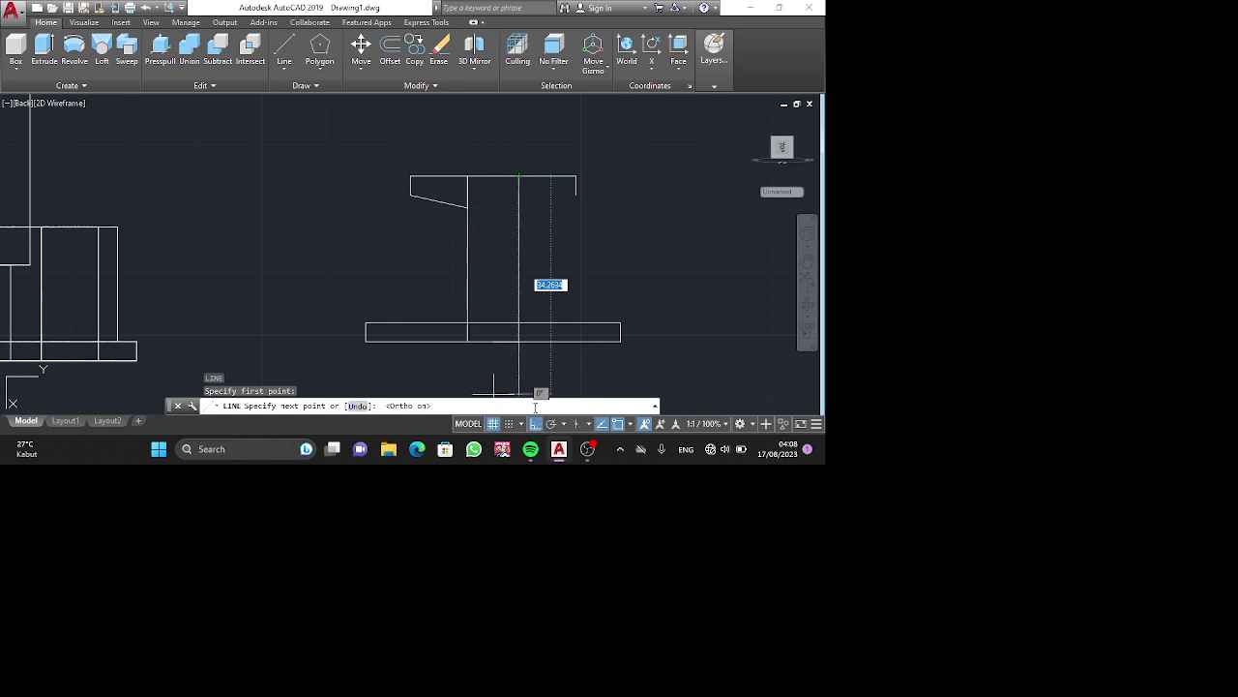
{"action": "key", "text": "Return"}
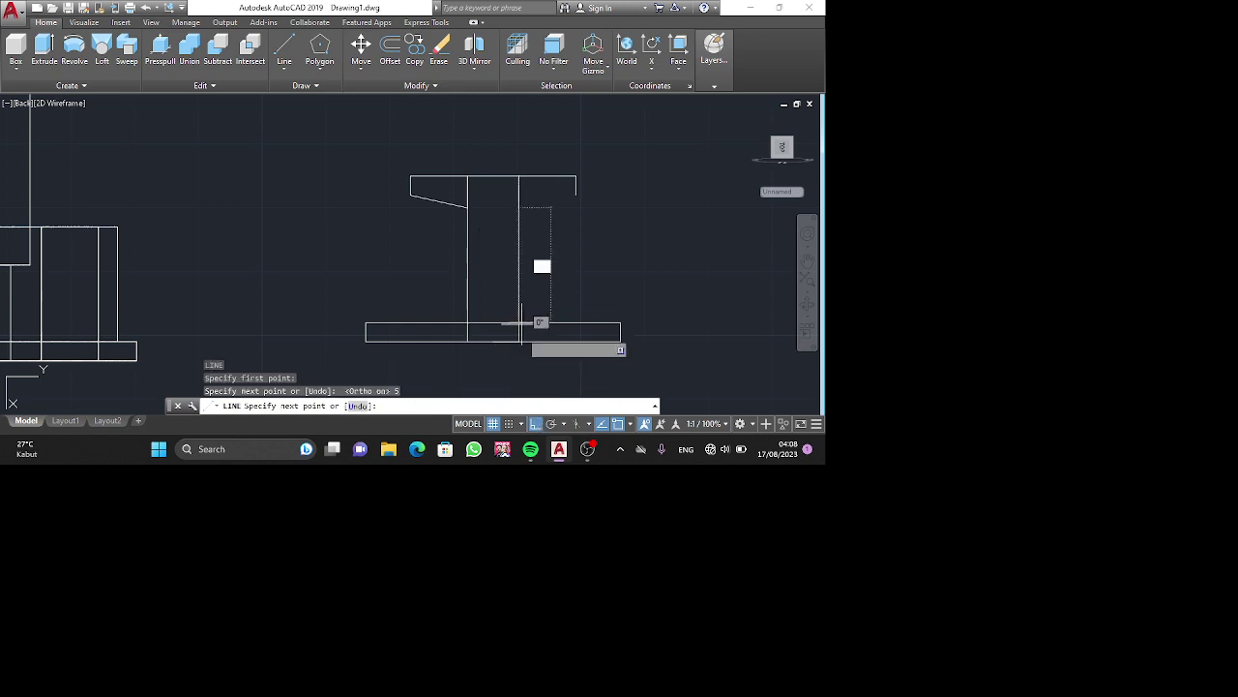
{"action": "left_click", "coordinate": [535, 424]}
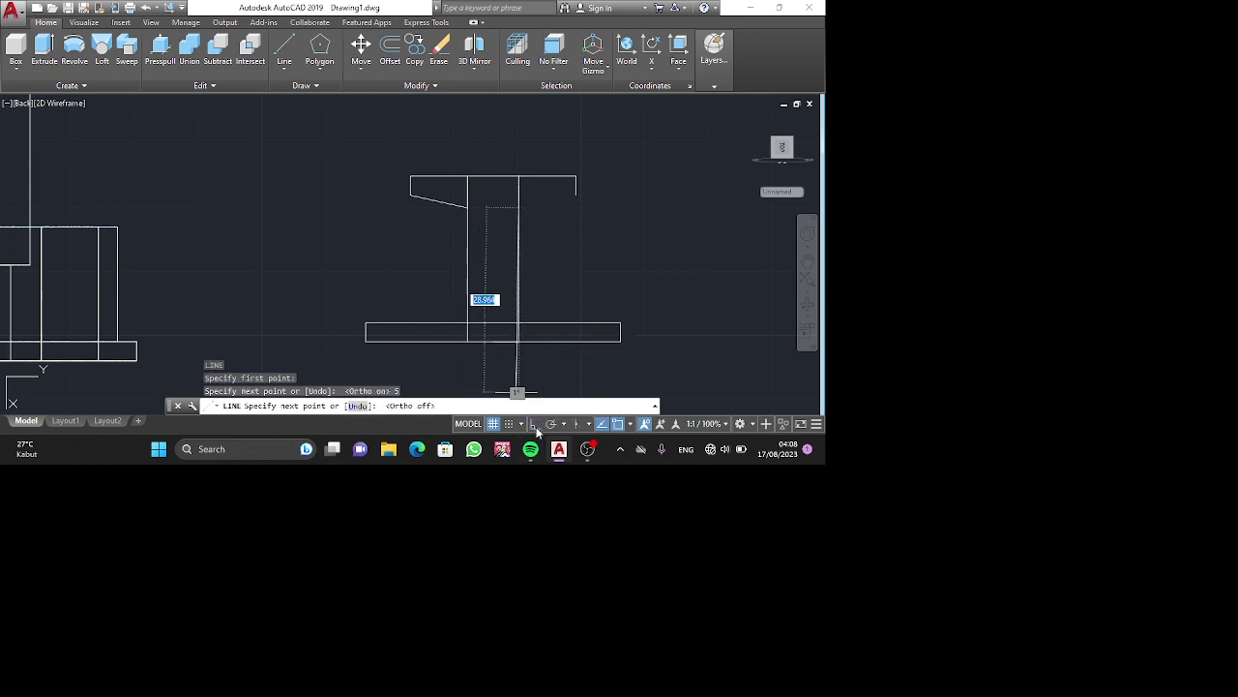
{"action": "left_click", "coordinate": [575, 194]}
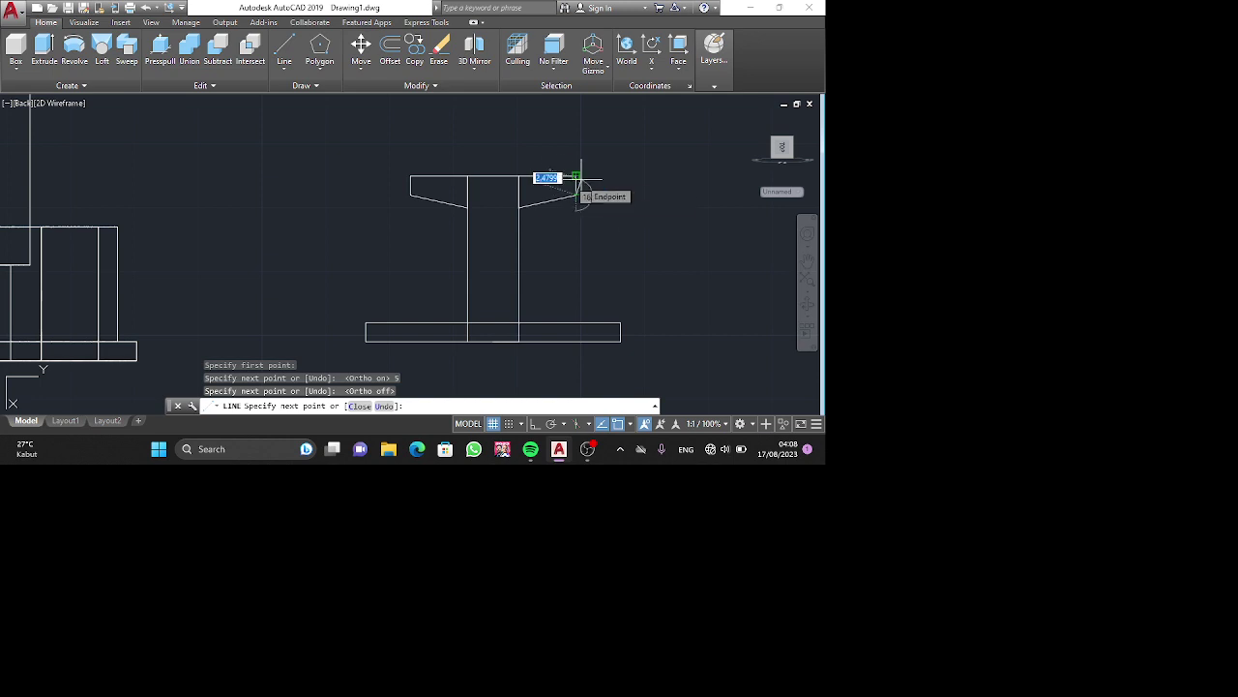
{"action": "left_click", "coordinate": [578, 178]}
{"action": "key", "text": "Escape"}
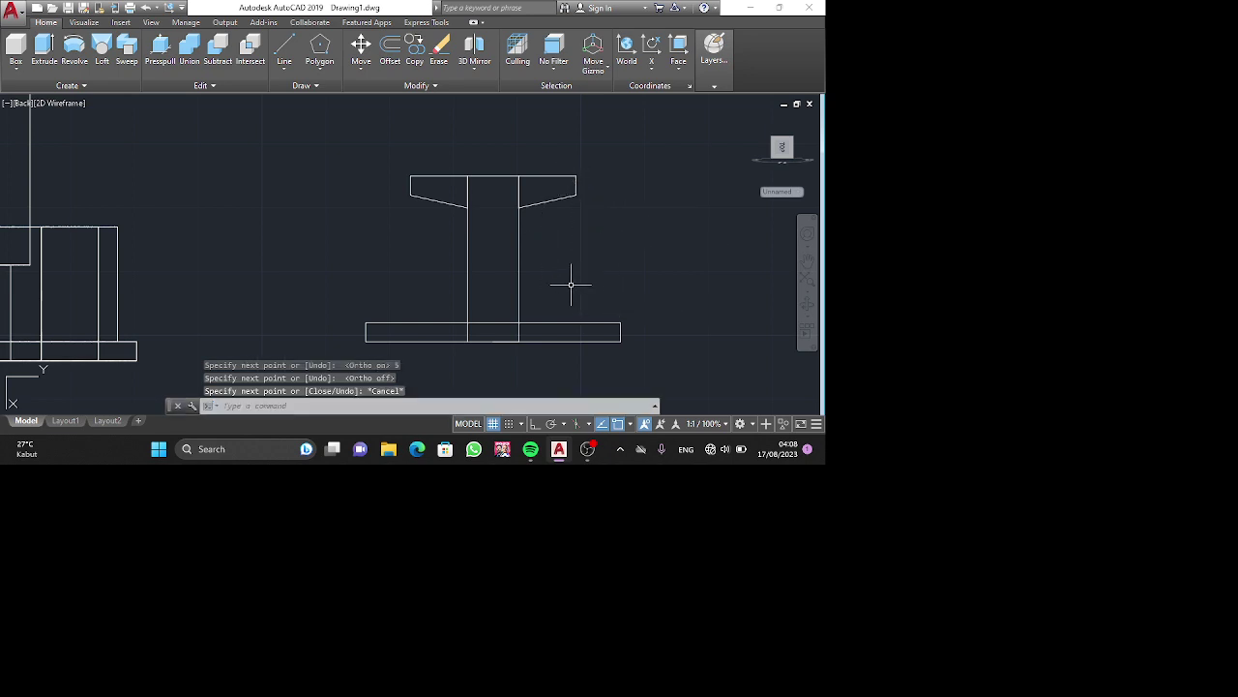
{"action": "key", "text": "Return"}
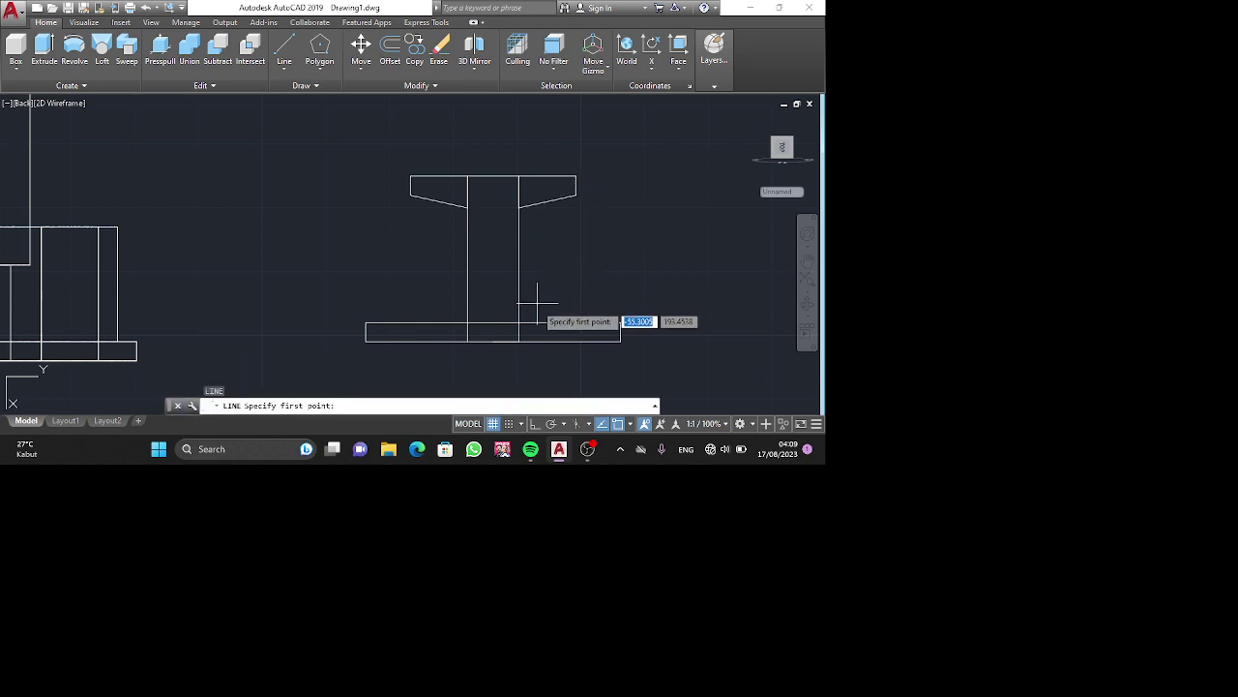
{"action": "left_click", "coordinate": [518, 322]}
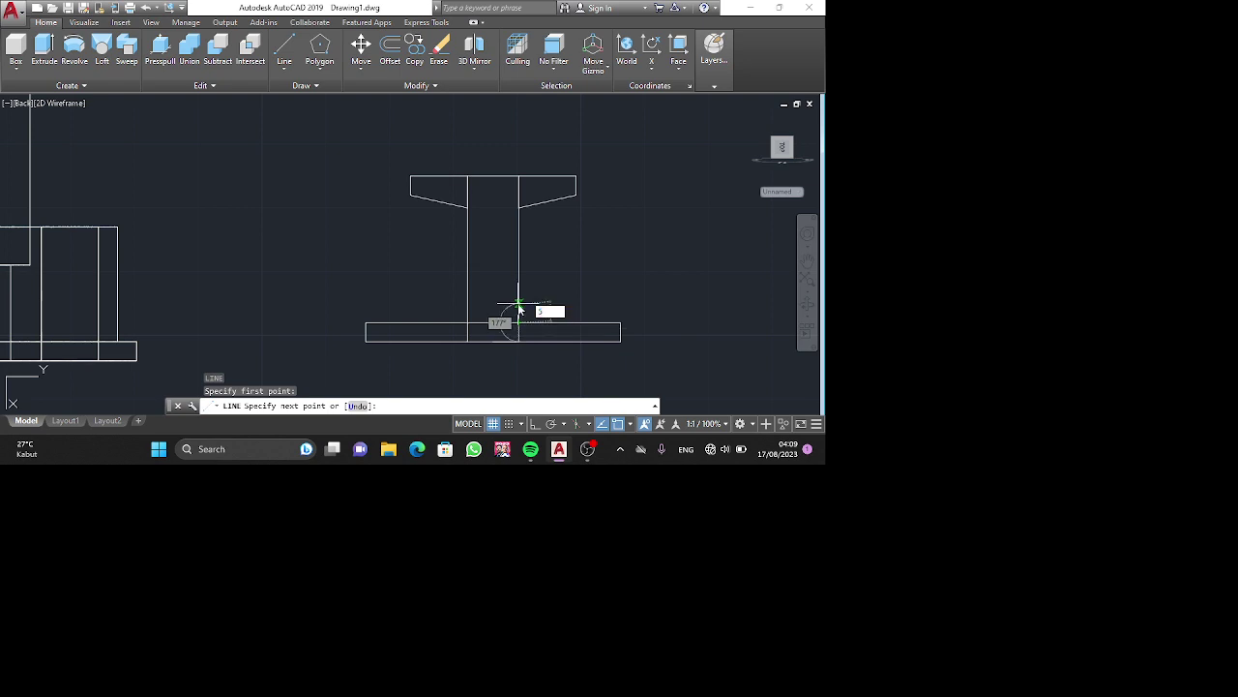
{"action": "type", "text": "5"}
{"action": "key", "text": "Return"}
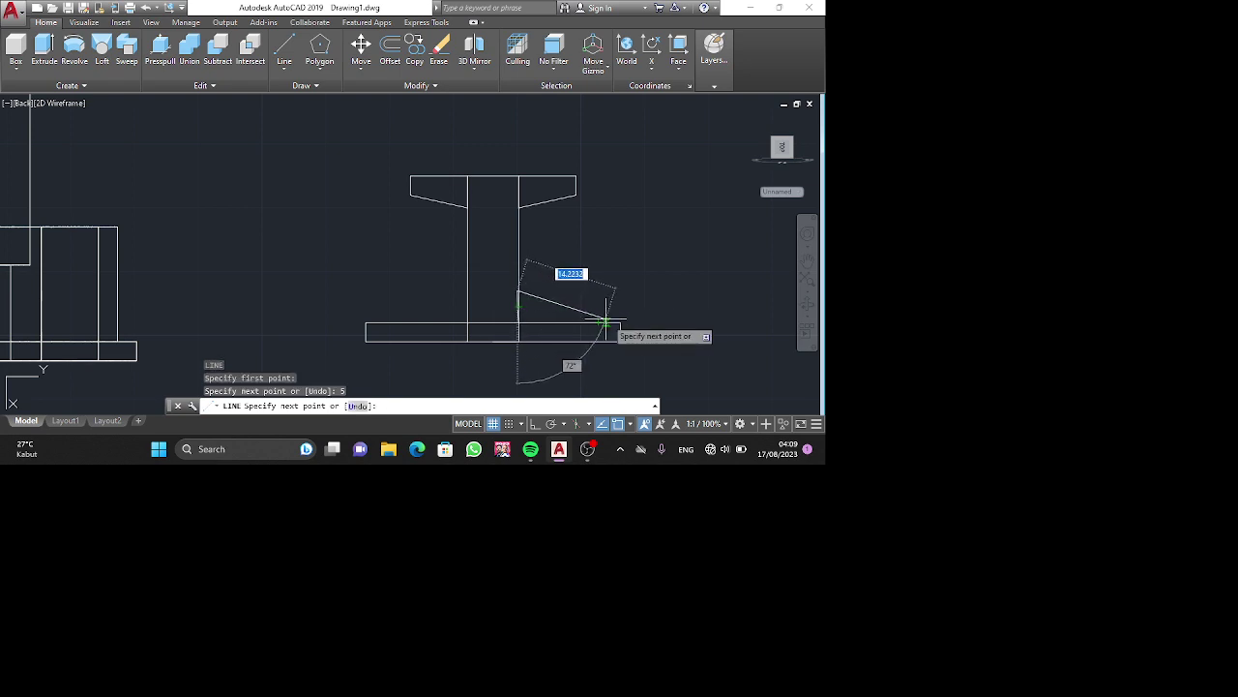
{"action": "key", "text": "Escape"}
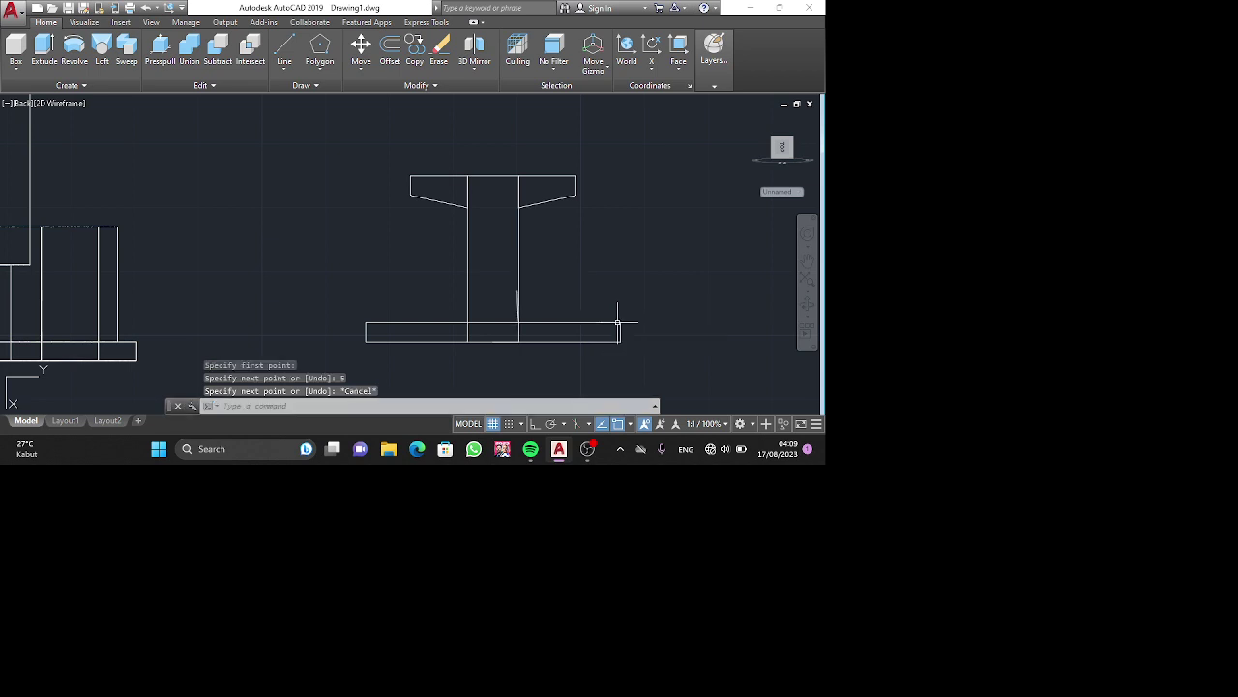
{"action": "key", "text": "ctrl+z"}
Undo the 5-long line and the sloped line that close the upper right flange.
{"action": "left_click", "coordinate": [537, 423]}
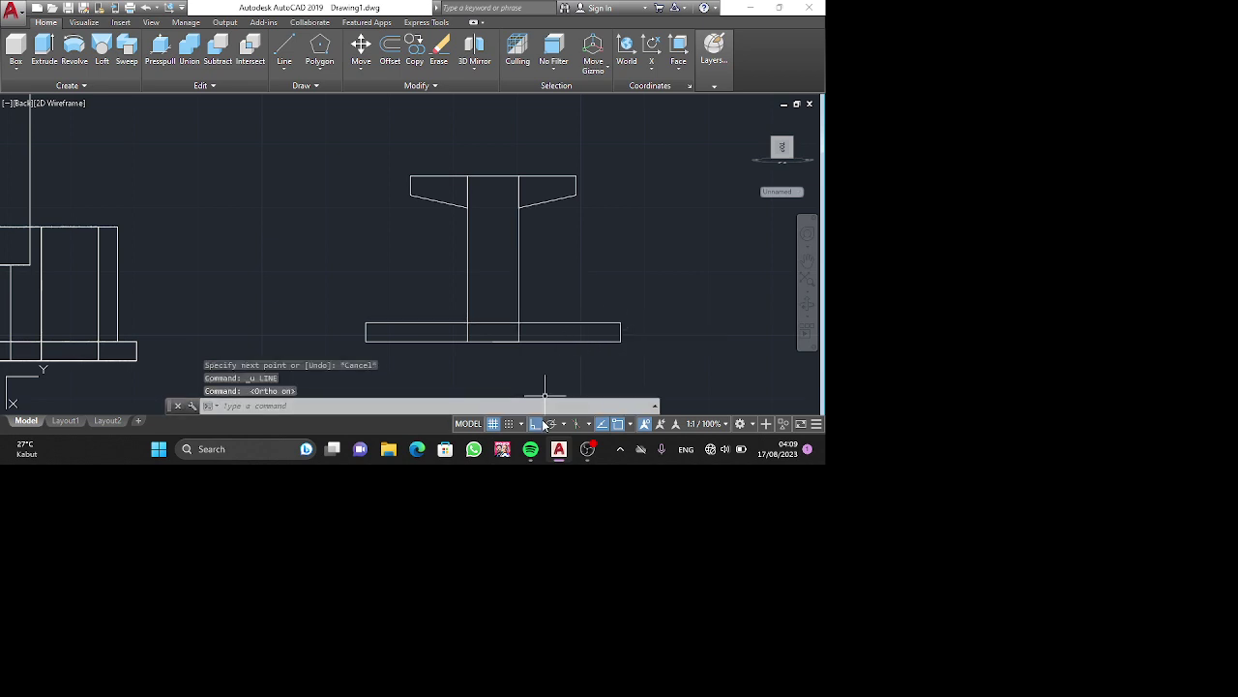
{"action": "type", "text": "u"}
{"action": "key", "text": "Return"}
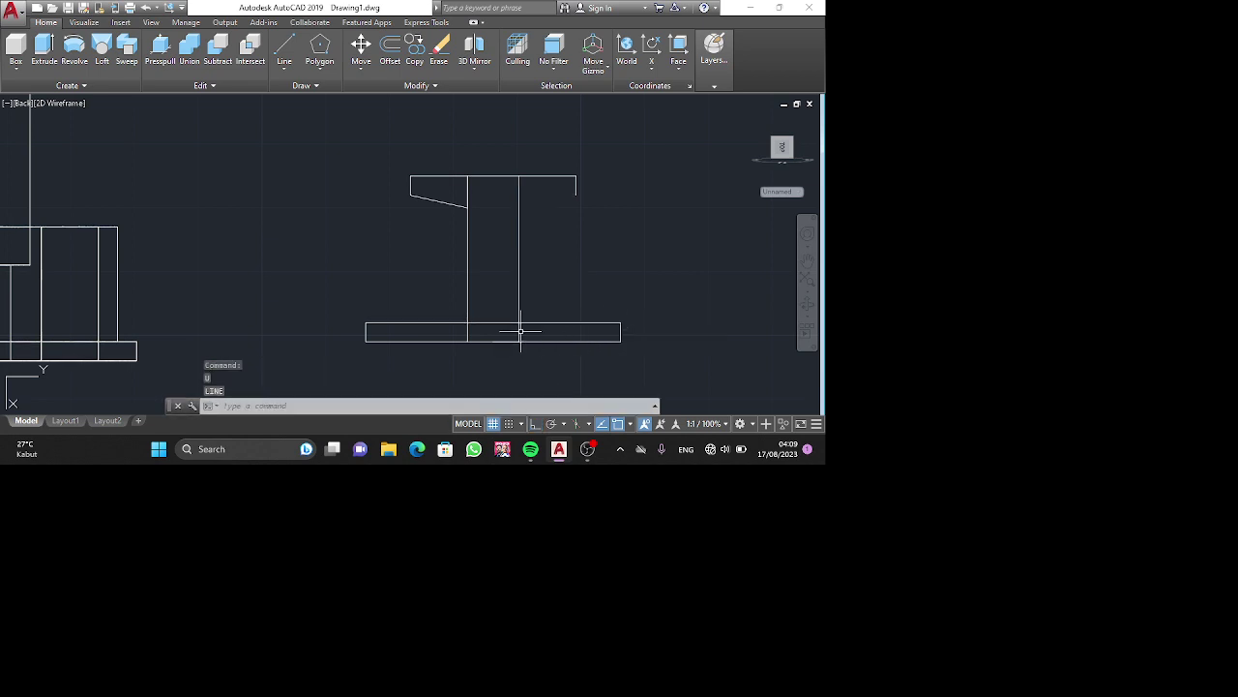
With Ortho on, draw a line 5 up the stem's right side from the base's upper edge and a sloped line to the base's upper-right corner.
{"action": "type", "text": "l"}
{"action": "key", "text": "Return"}
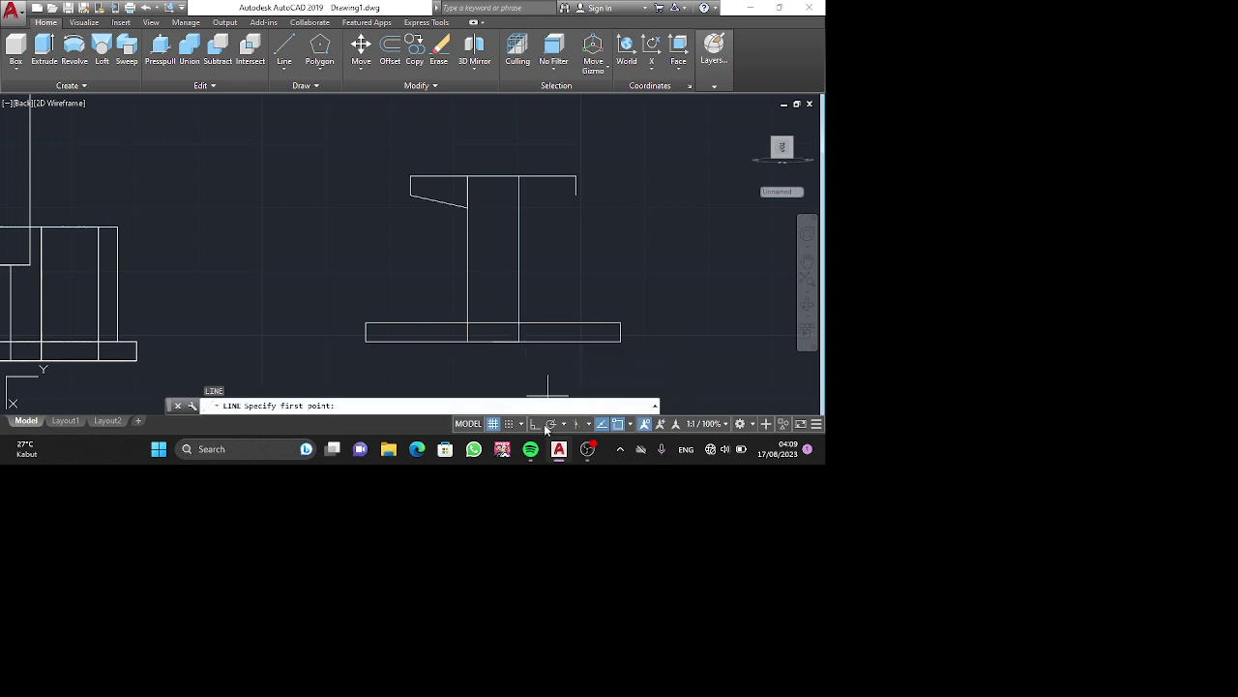
{"action": "left_click", "coordinate": [518, 323]}
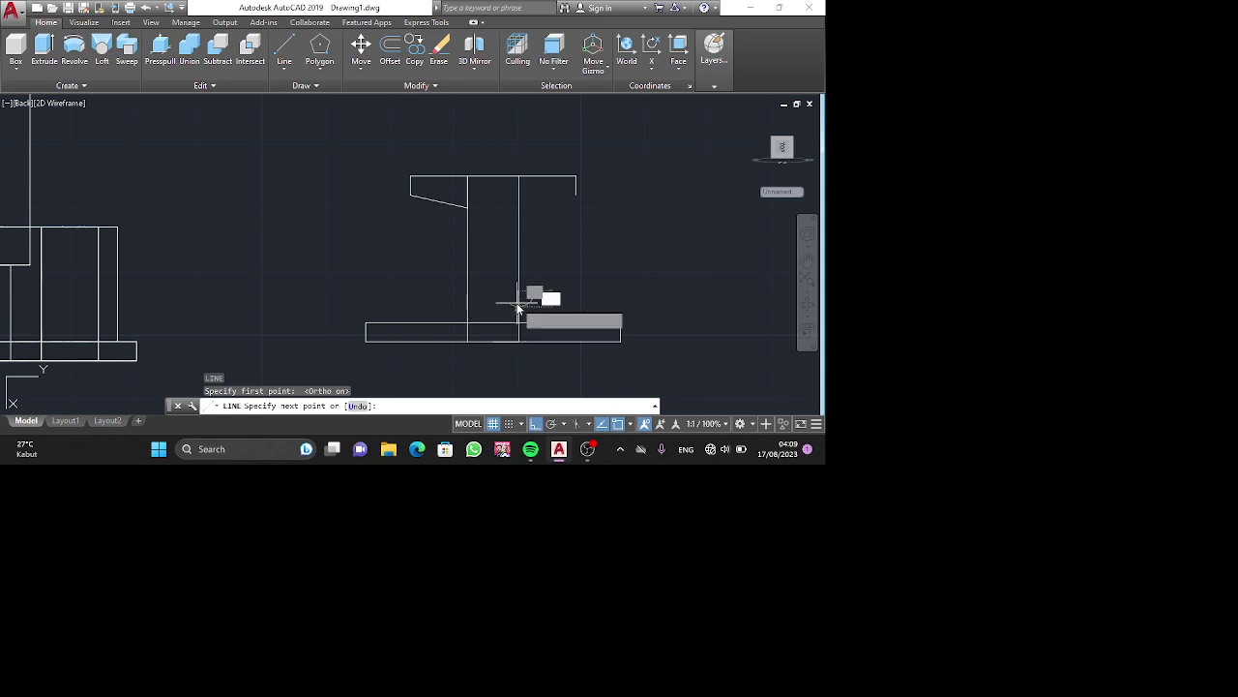
{"action": "key", "text": "Return"}
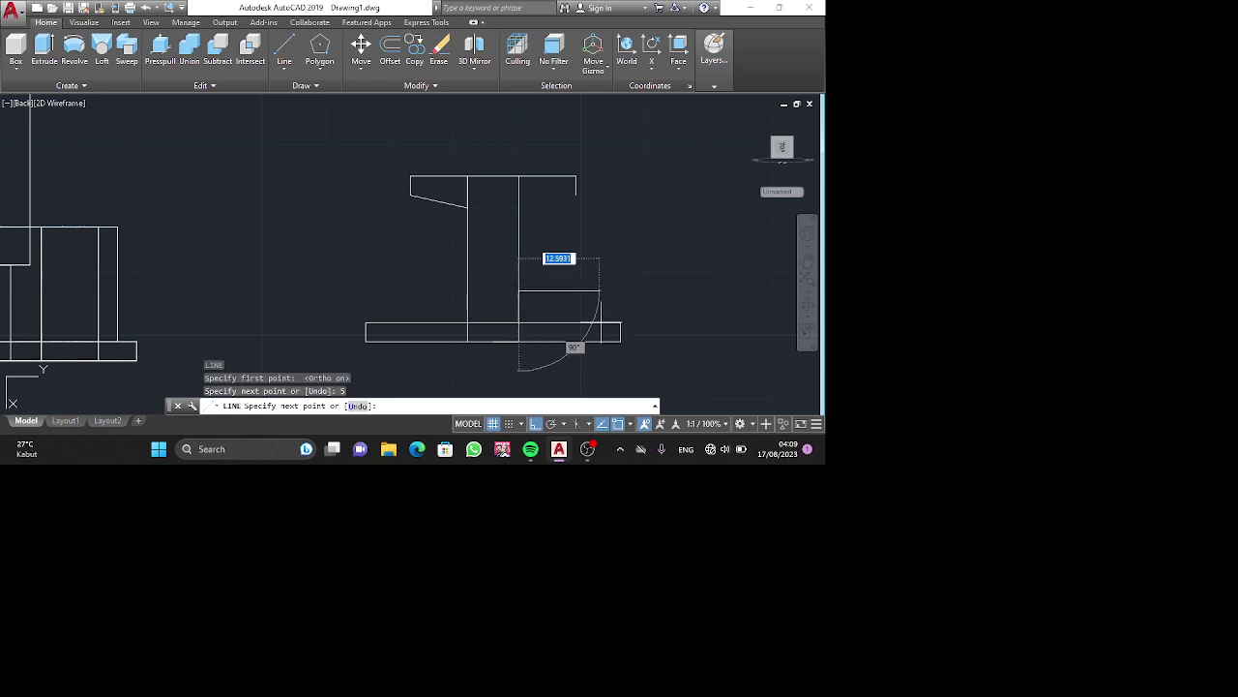
{"action": "left_click", "coordinate": [621, 322]}
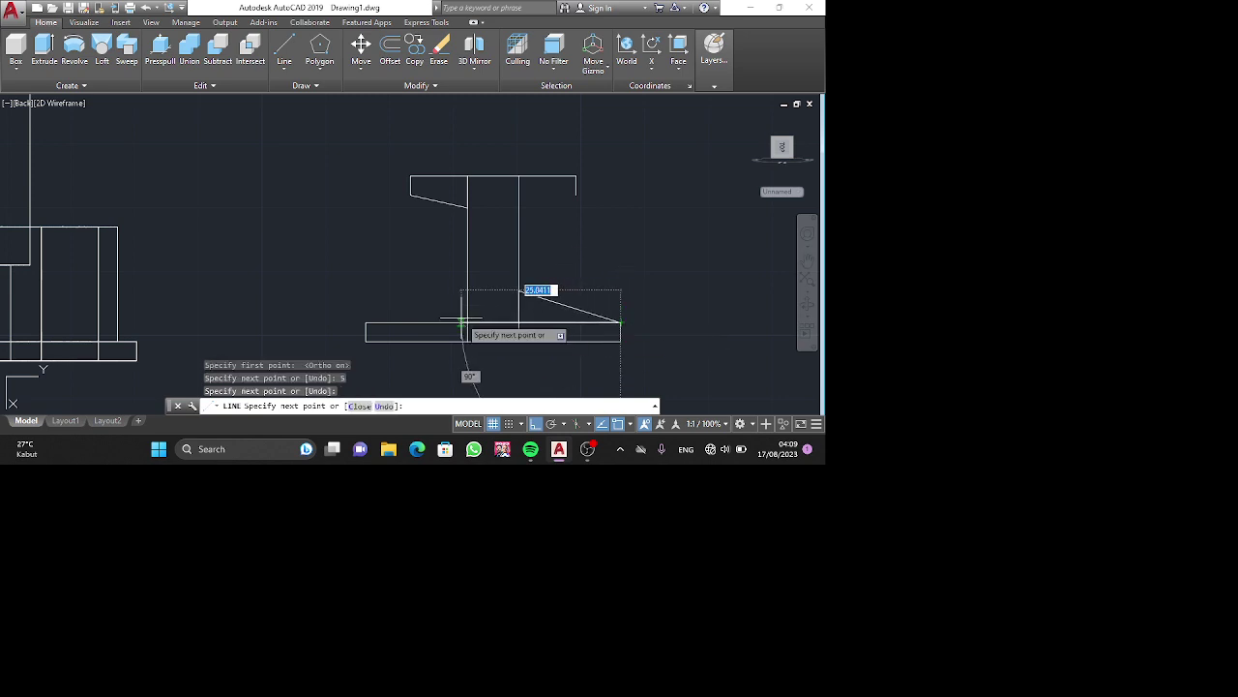
{"action": "key", "text": "Escape"}
Draw a line 5 up the stem's left side from the base's upper edge and a sloped line to the base's upper-left corner.
{"action": "key", "text": "Return"}
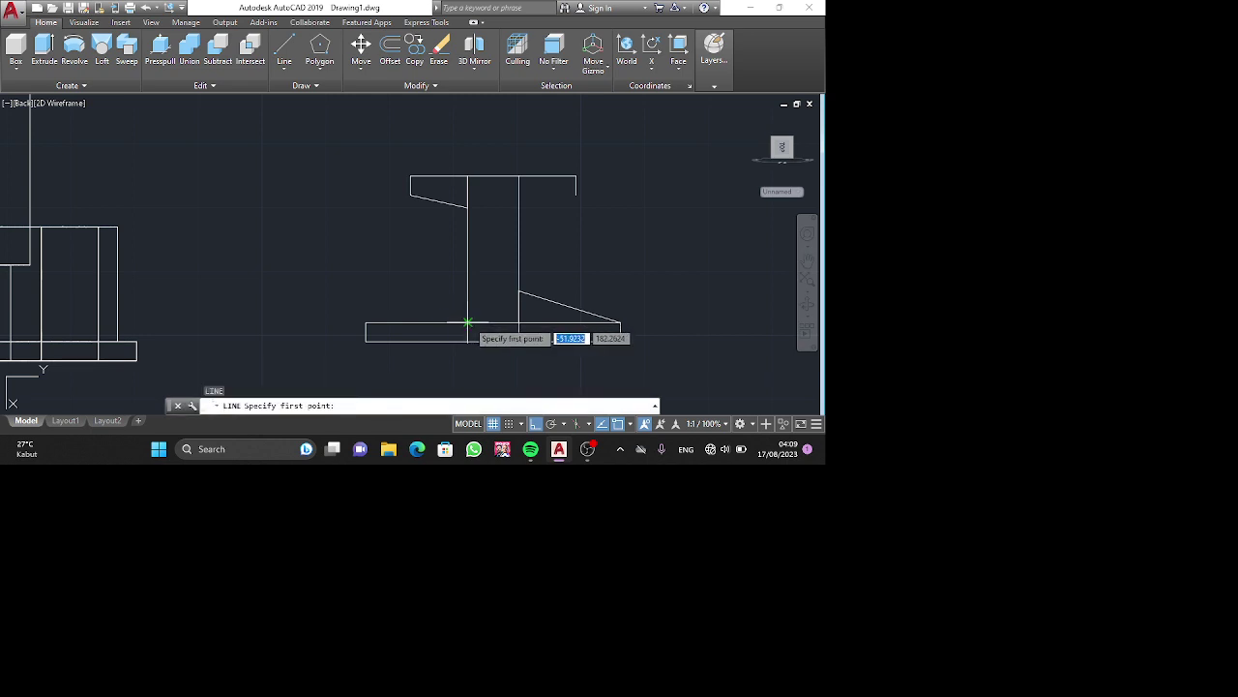
{"action": "left_click", "coordinate": [468, 322]}
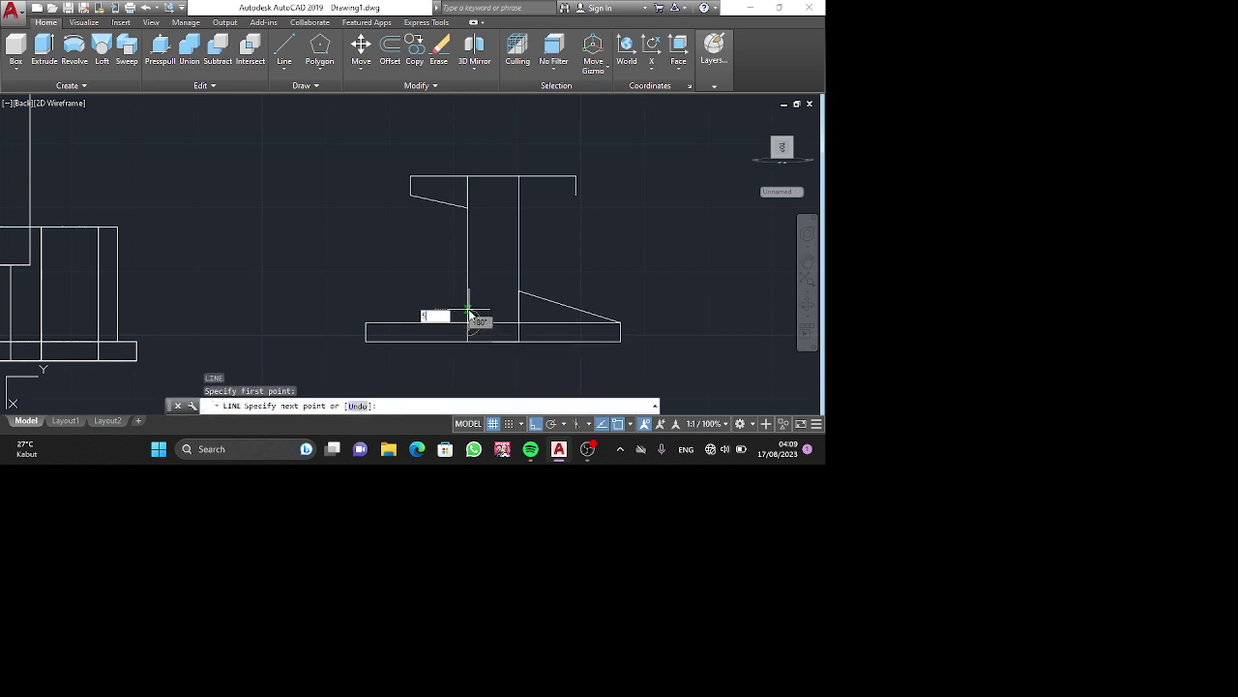
{"action": "key", "text": "Return"}
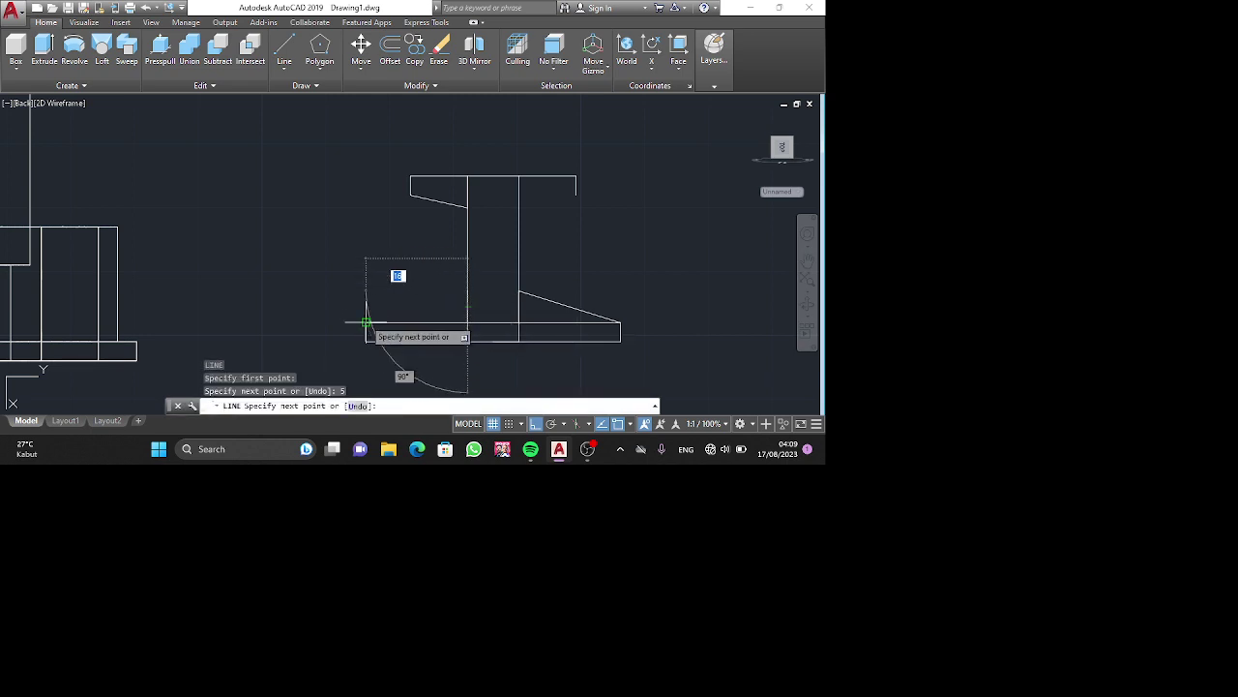
{"action": "left_click", "coordinate": [366, 323]}
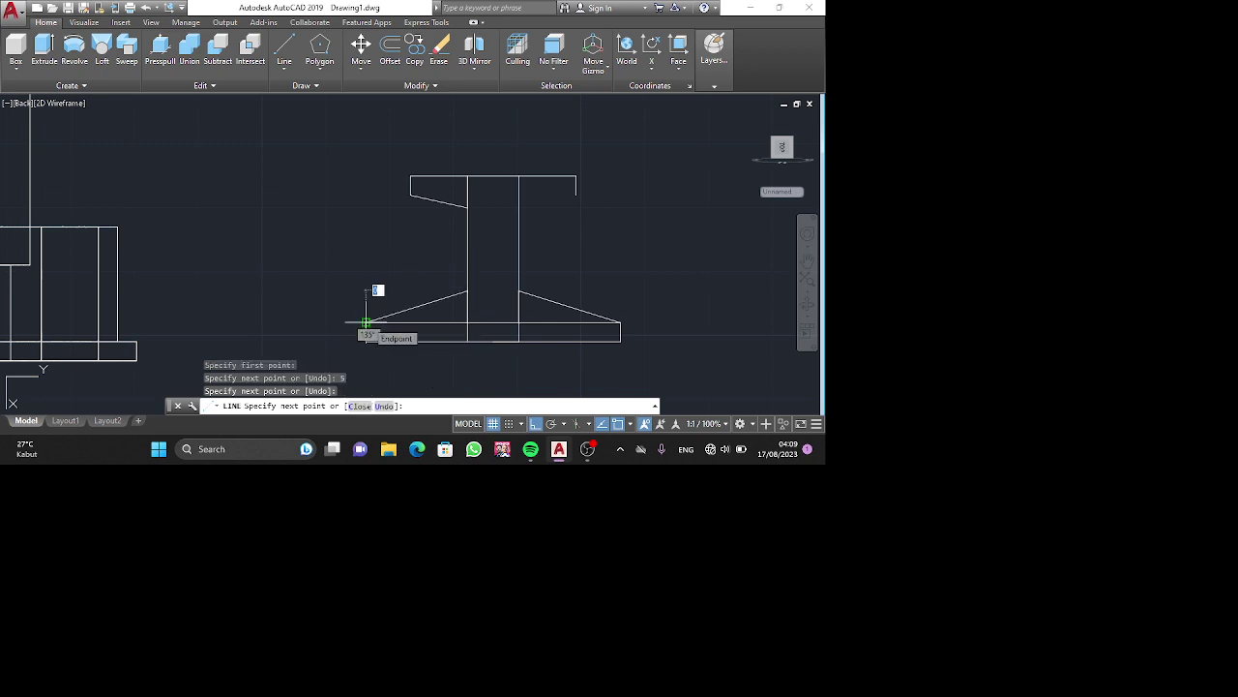
{"action": "left_click", "coordinate": [365, 322]}
{"action": "key", "text": "Return"}
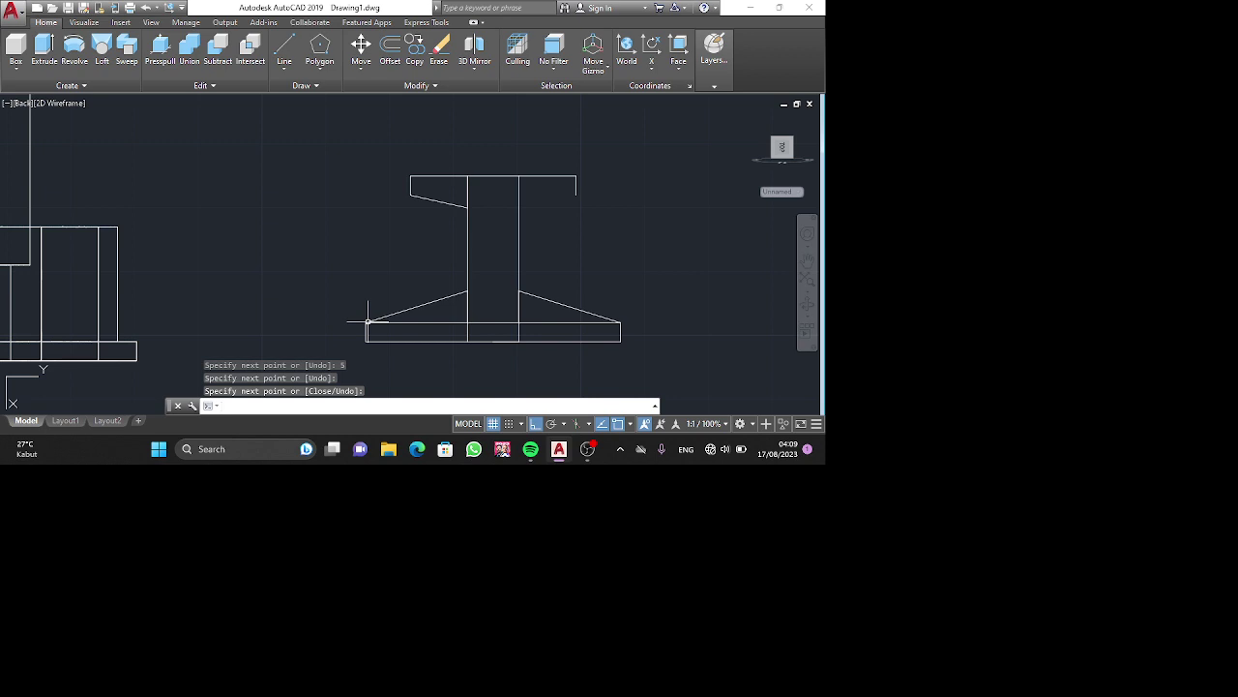
Redraw the line 5 down the stem from its upper-right corner and the sloped line to the upper right flange's lower end.
{"action": "type", "text": "l"}
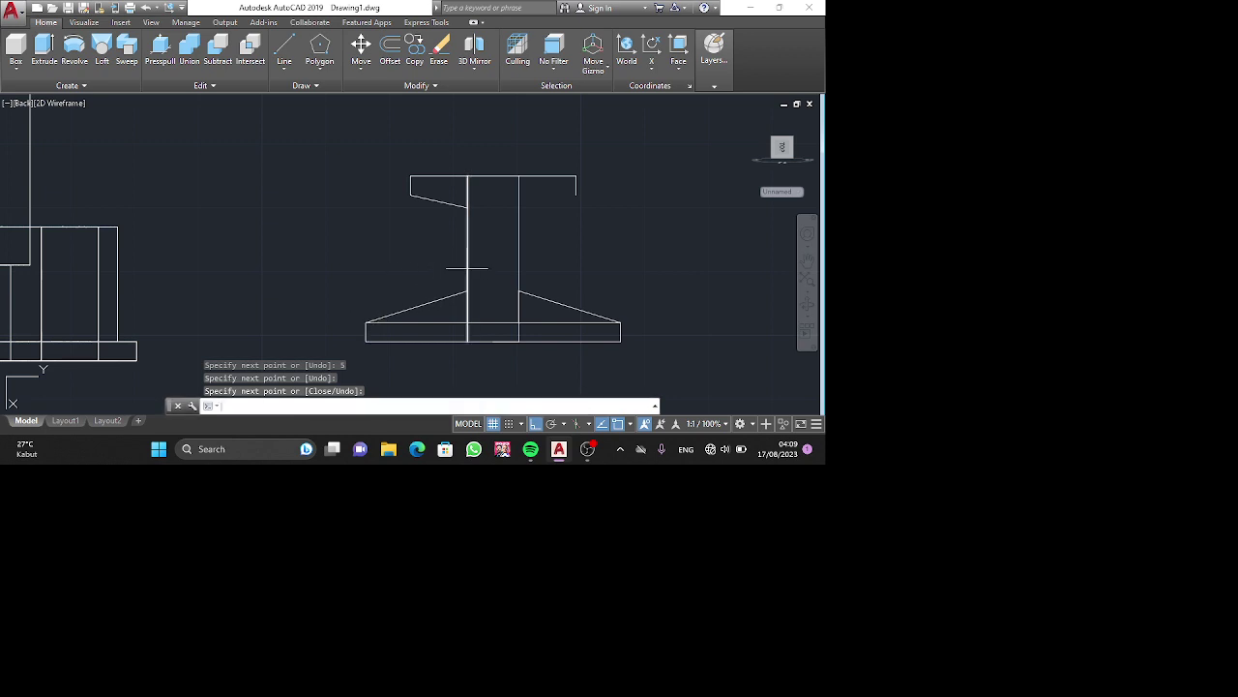
{"action": "key", "text": "Return"}
{"action": "left_click", "coordinate": [519, 177]}
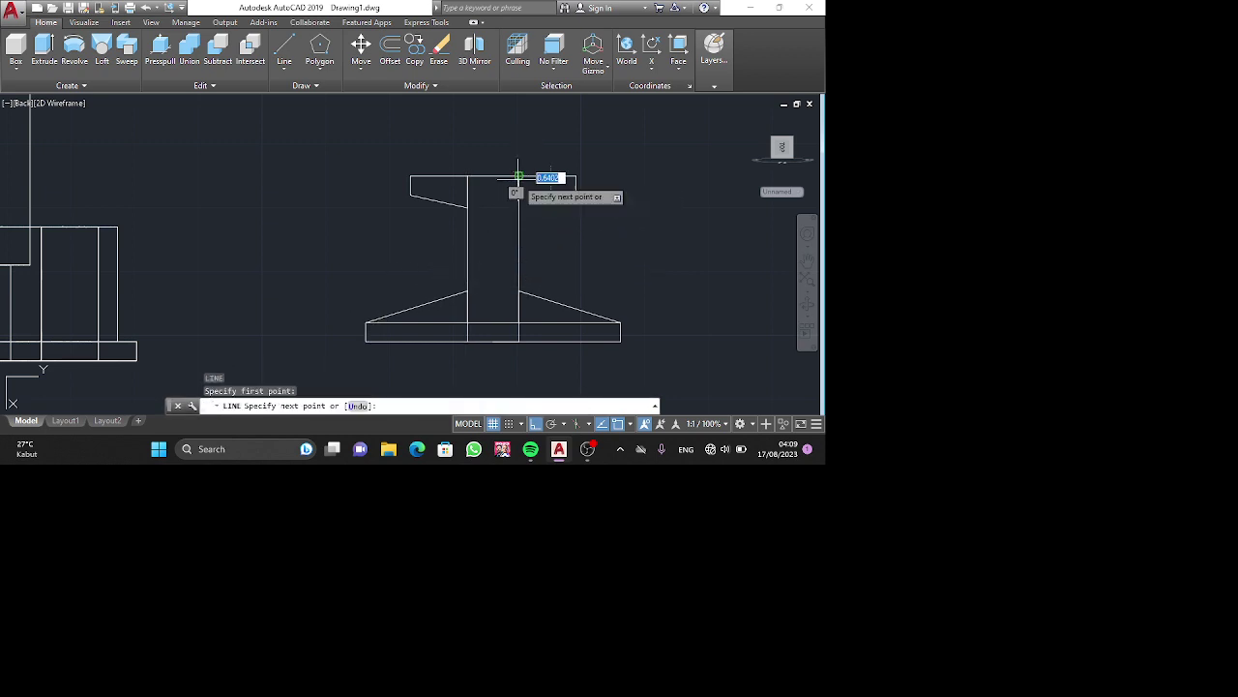
{"action": "type", "text": "5"}
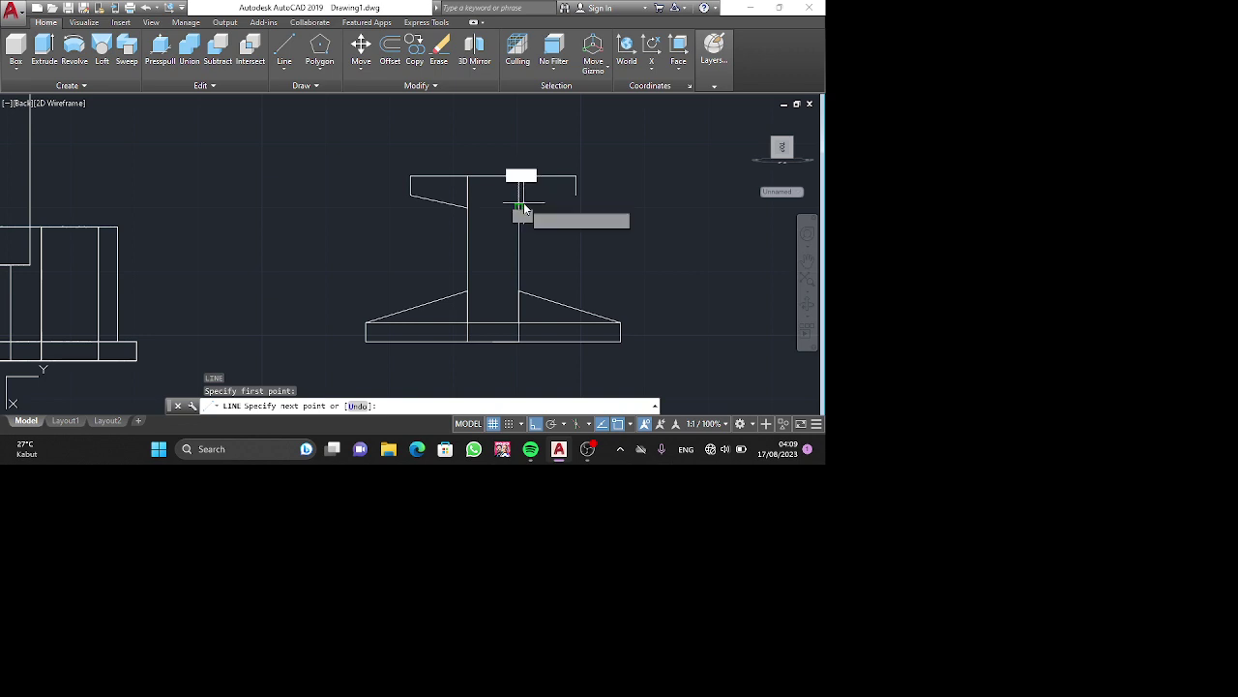
{"action": "key", "text": "Return"}
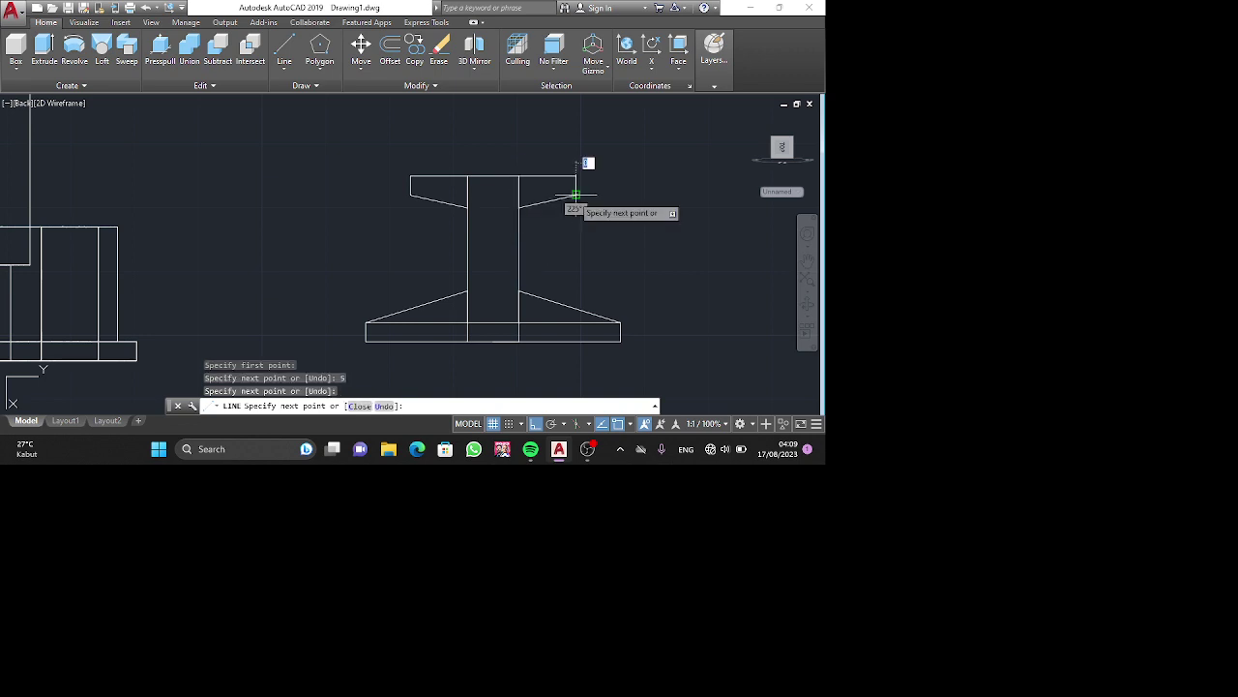
{"action": "key", "text": "Escape"}
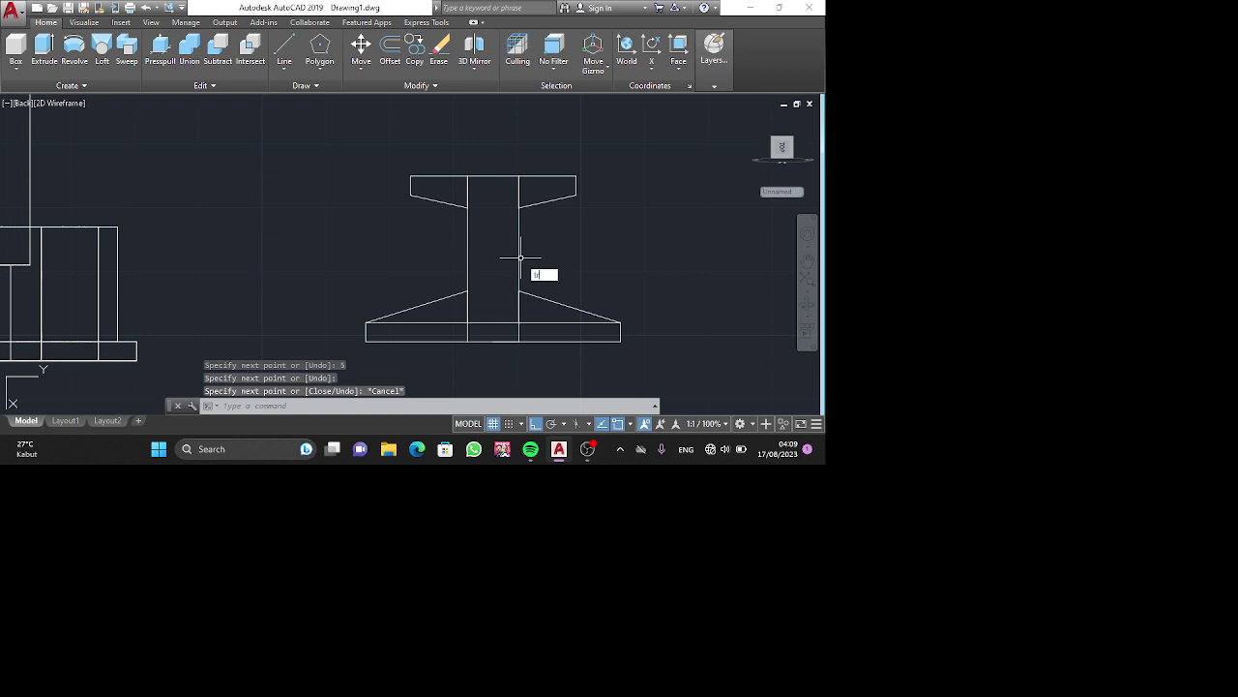
{"action": "type", "text": "r"}
{"action": "key", "text": "Return"}
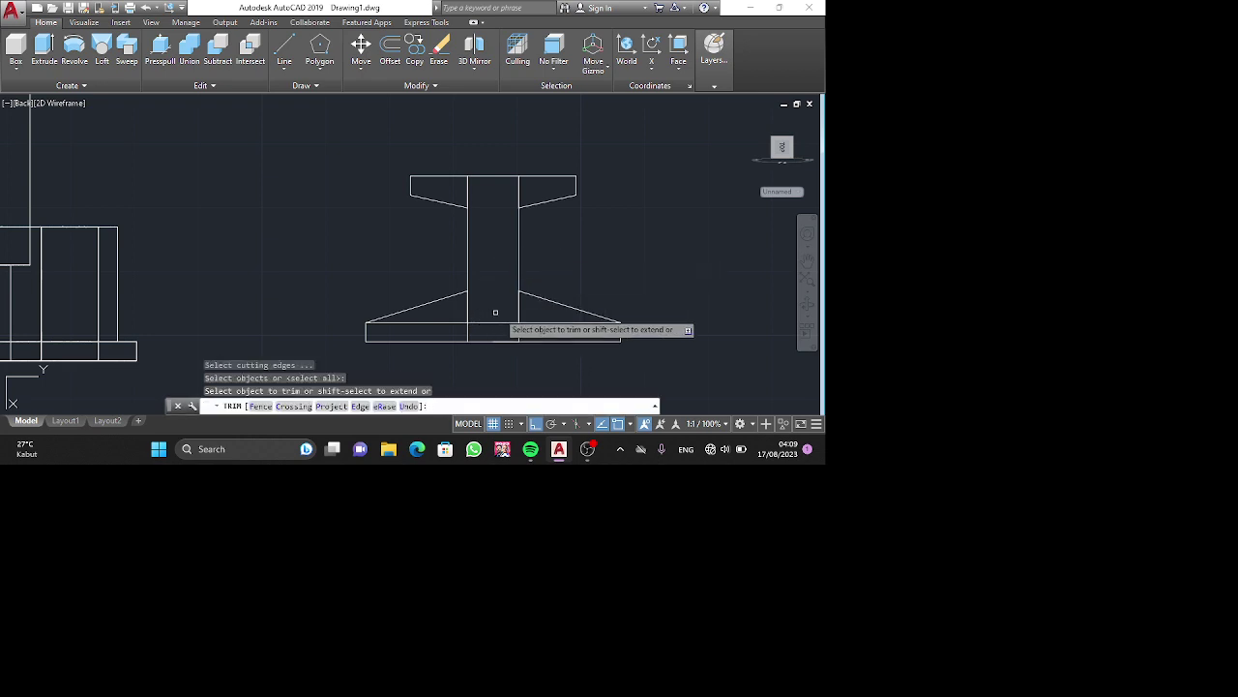
{"action": "key", "text": "Return"}
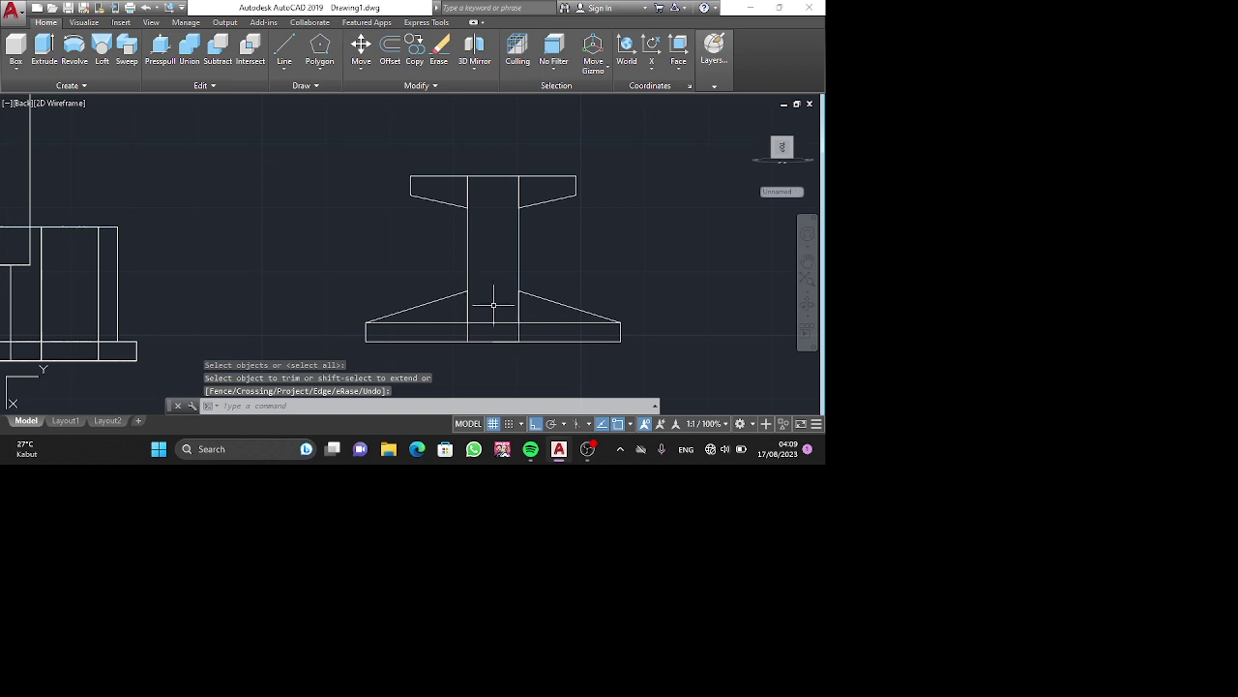
{"action": "key", "text": "Return"}
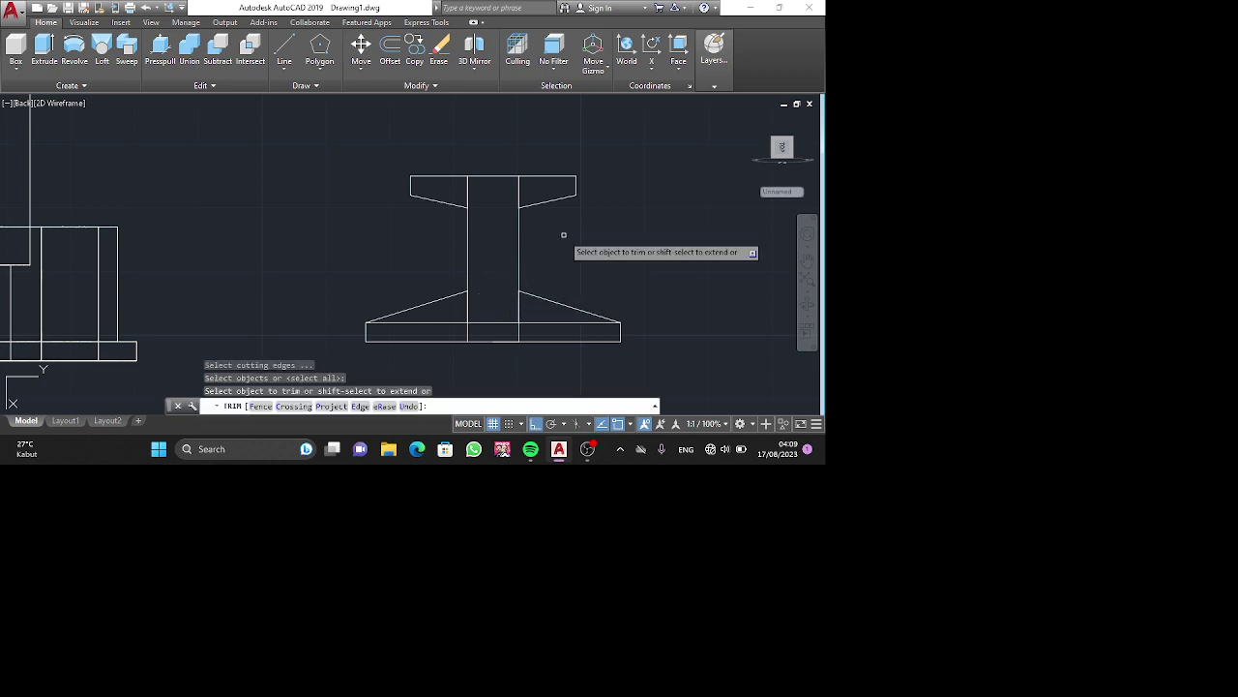
{"action": "left_click", "coordinate": [563, 235]}
{"action": "left_click", "coordinate": [563, 234]}
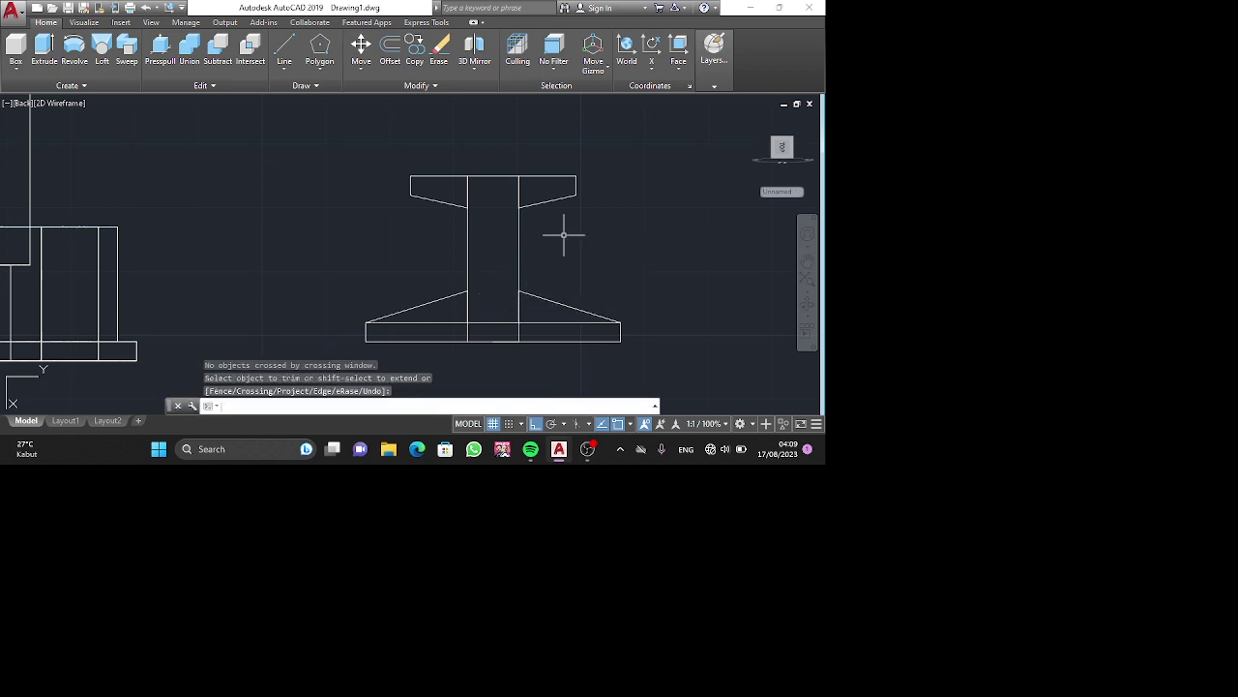
{"action": "key", "text": "Return"}
Trim the stem's two side lines inside the base, using the outline of the upper flanges and base as cutting edges.
{"action": "key", "text": "Return"}
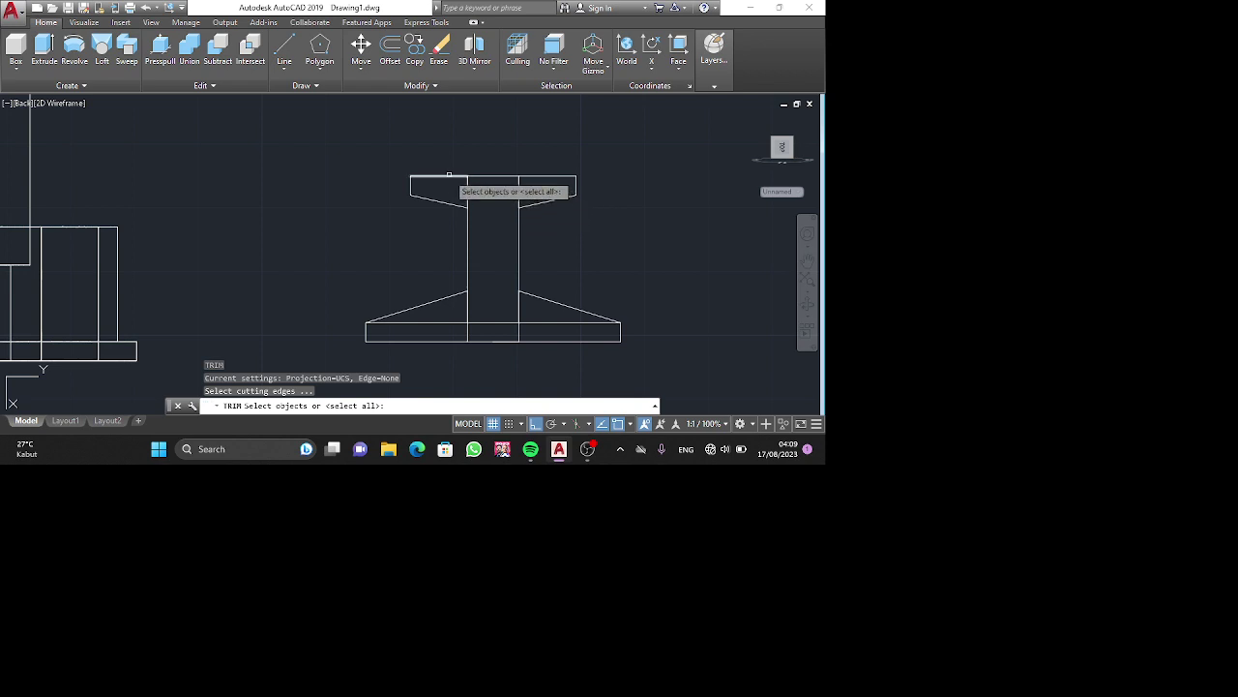
{"action": "left_click", "coordinate": [449, 176]}
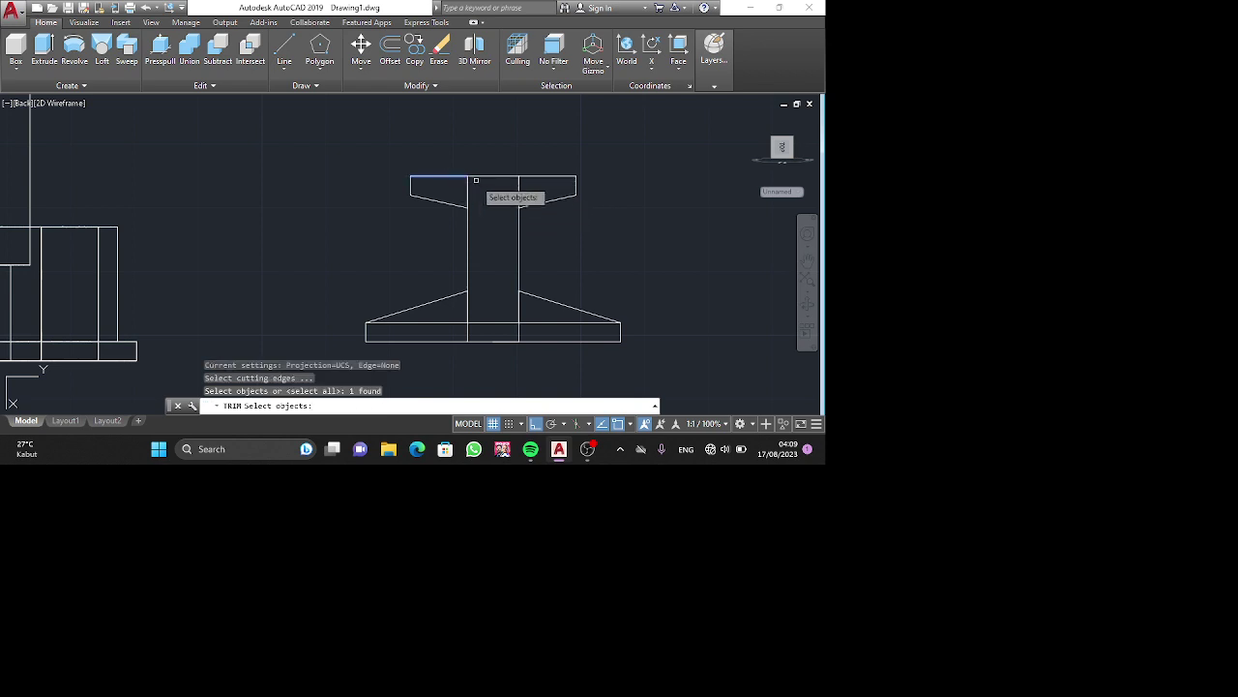
{"action": "left_click", "coordinate": [481, 176]}
{"action": "left_click", "coordinate": [542, 176]}
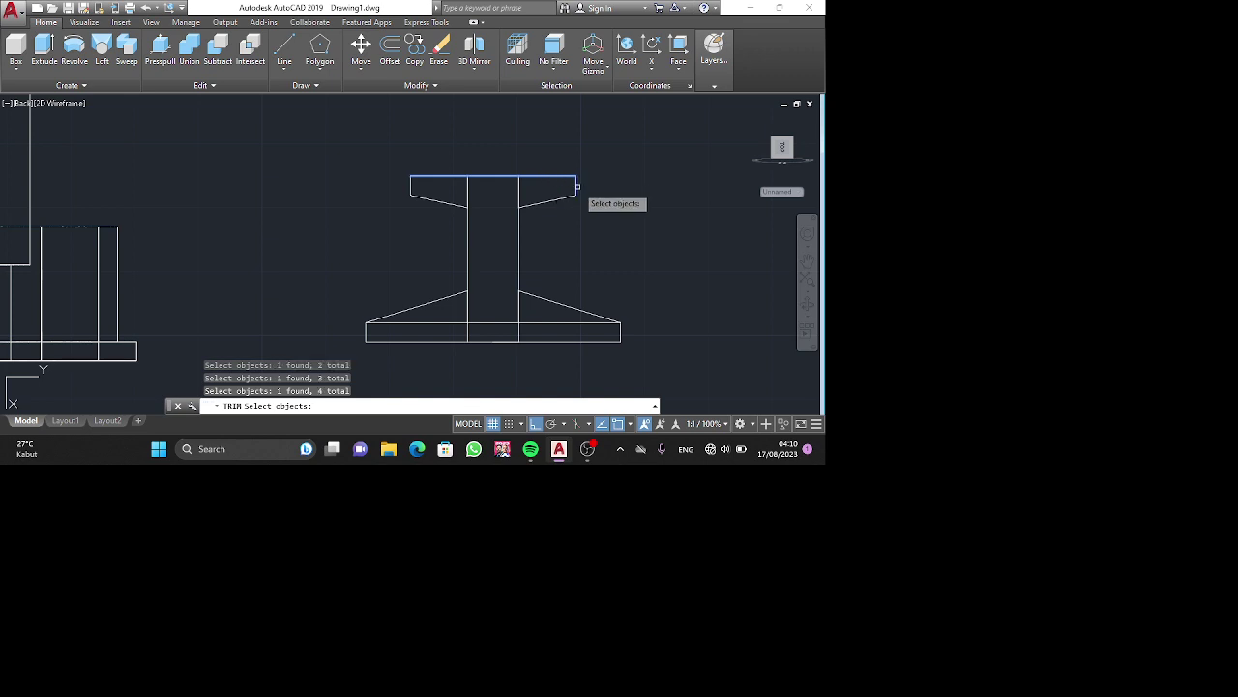
{"action": "left_click", "coordinate": [556, 199]}
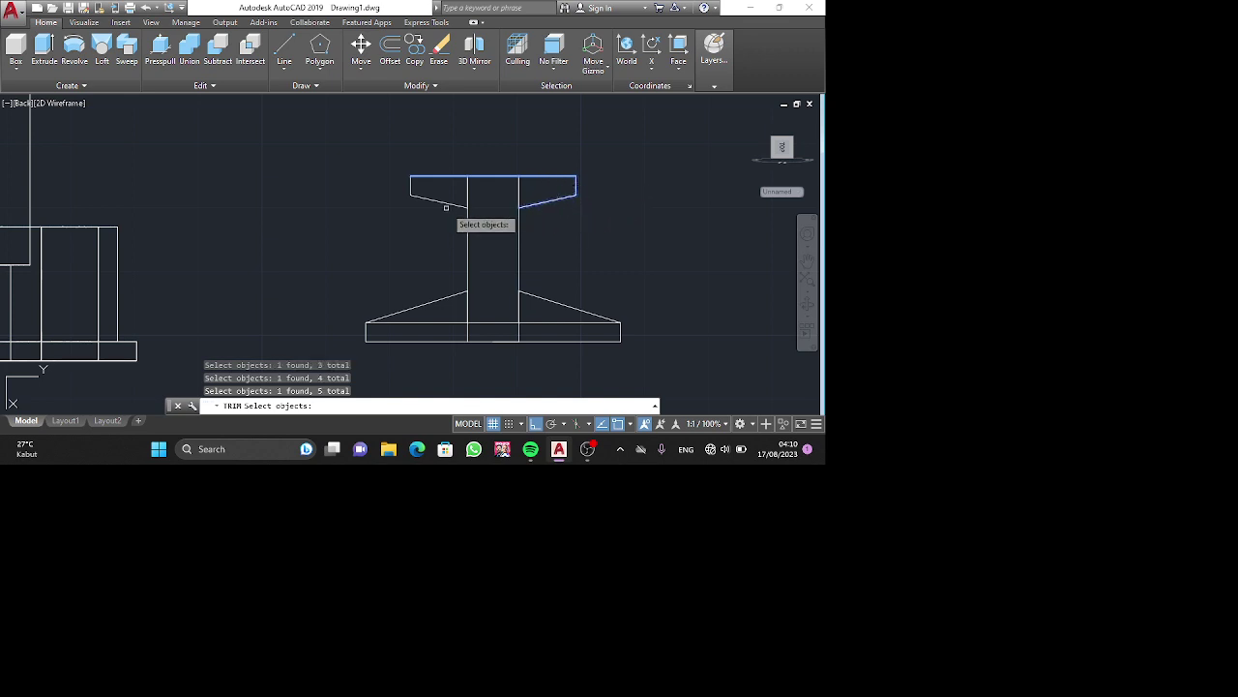
{"action": "left_click", "coordinate": [410, 188]}
{"action": "left_click", "coordinate": [414, 180]}
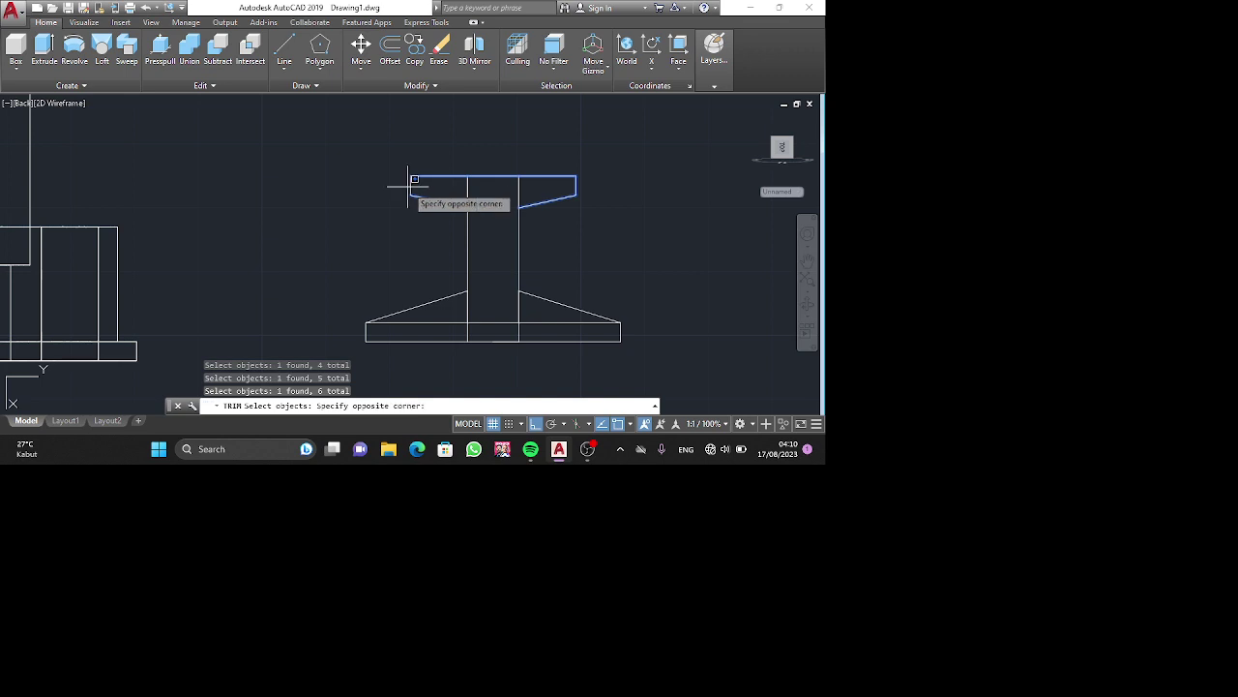
{"action": "left_click", "coordinate": [413, 183]}
{"action": "left_click", "coordinate": [411, 187]}
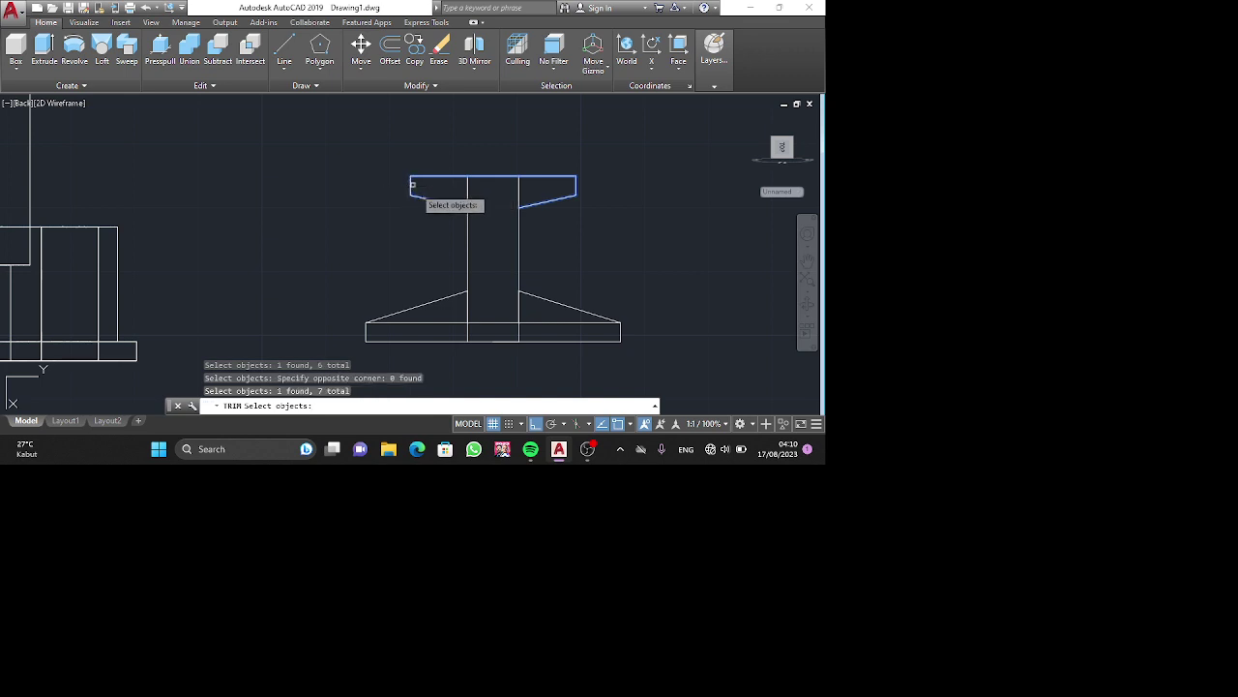
{"action": "left_click", "coordinate": [437, 304]}
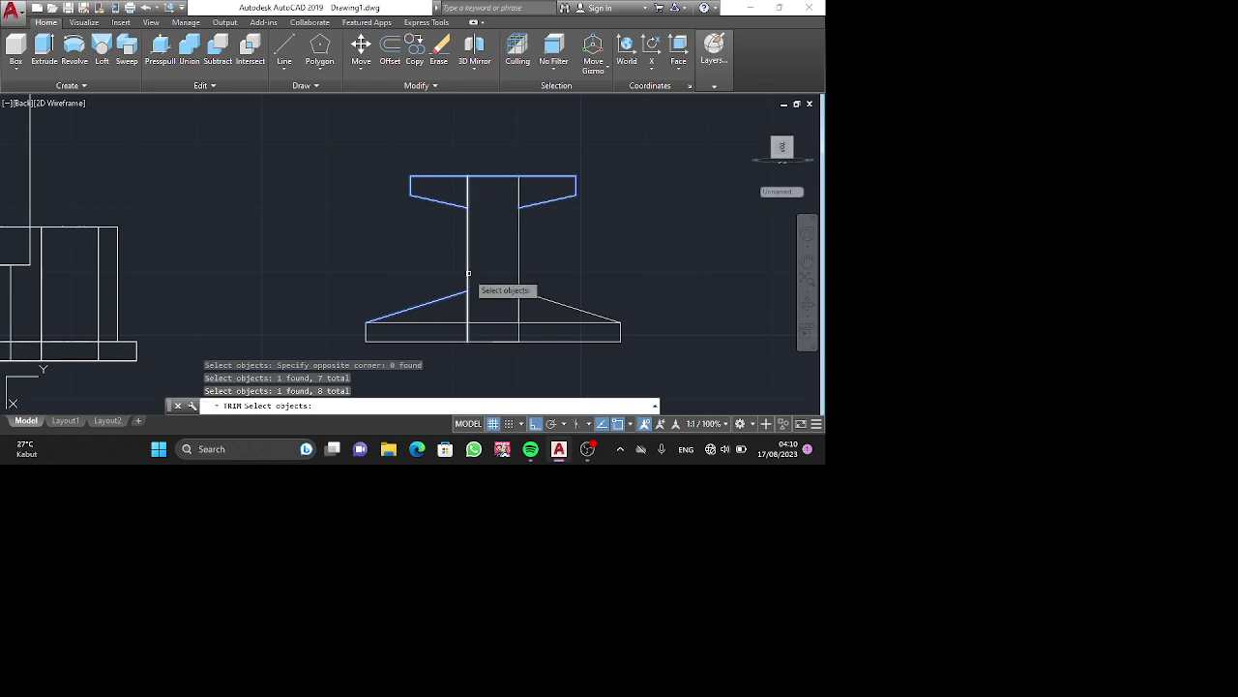
{"action": "left_click", "coordinate": [365, 331]}
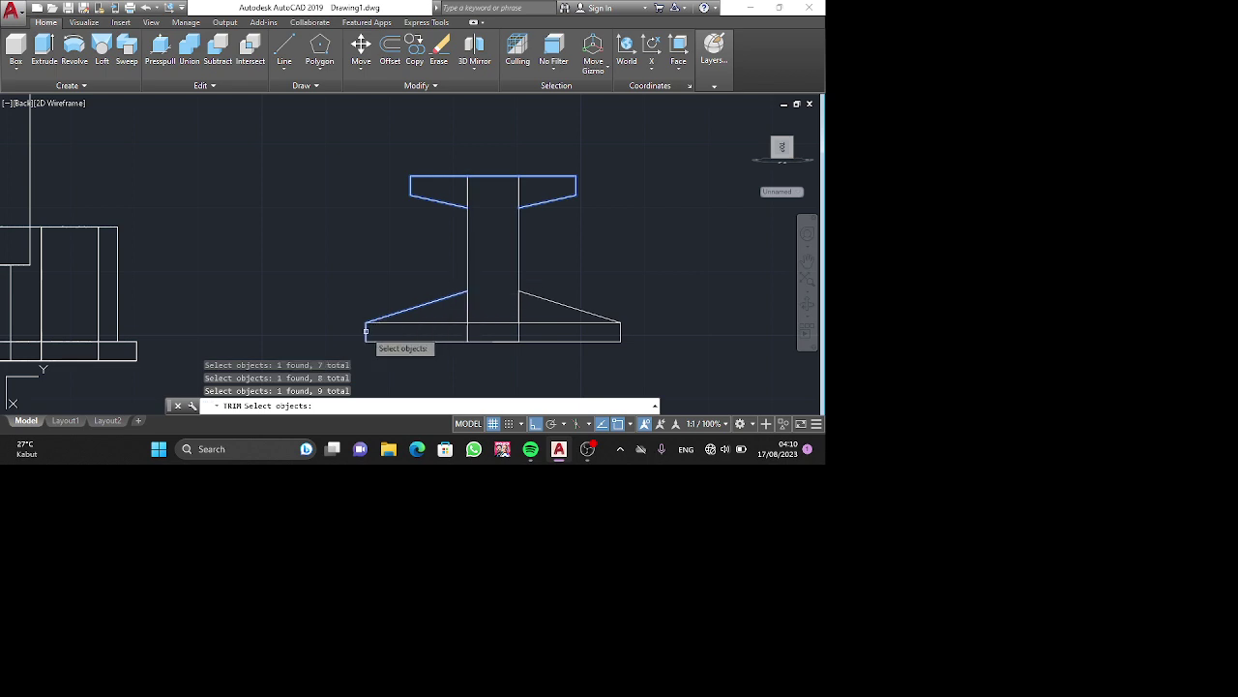
{"action": "left_click", "coordinate": [414, 341]}
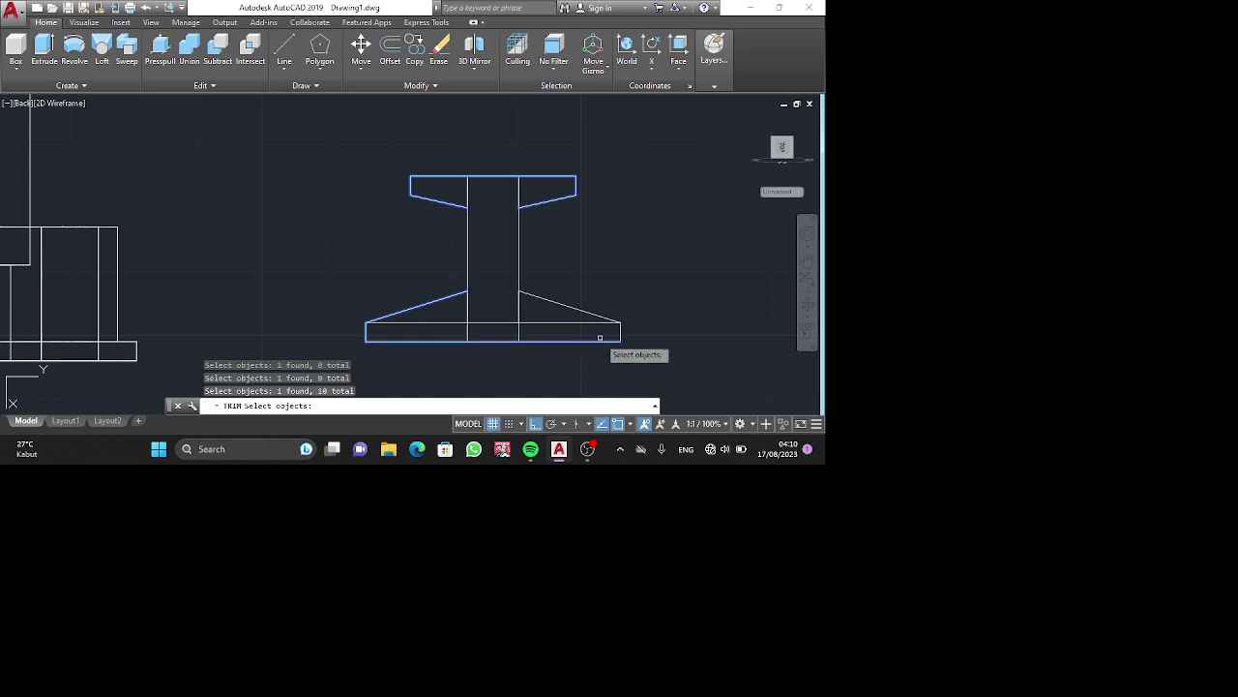
{"action": "key", "text": "Return"}
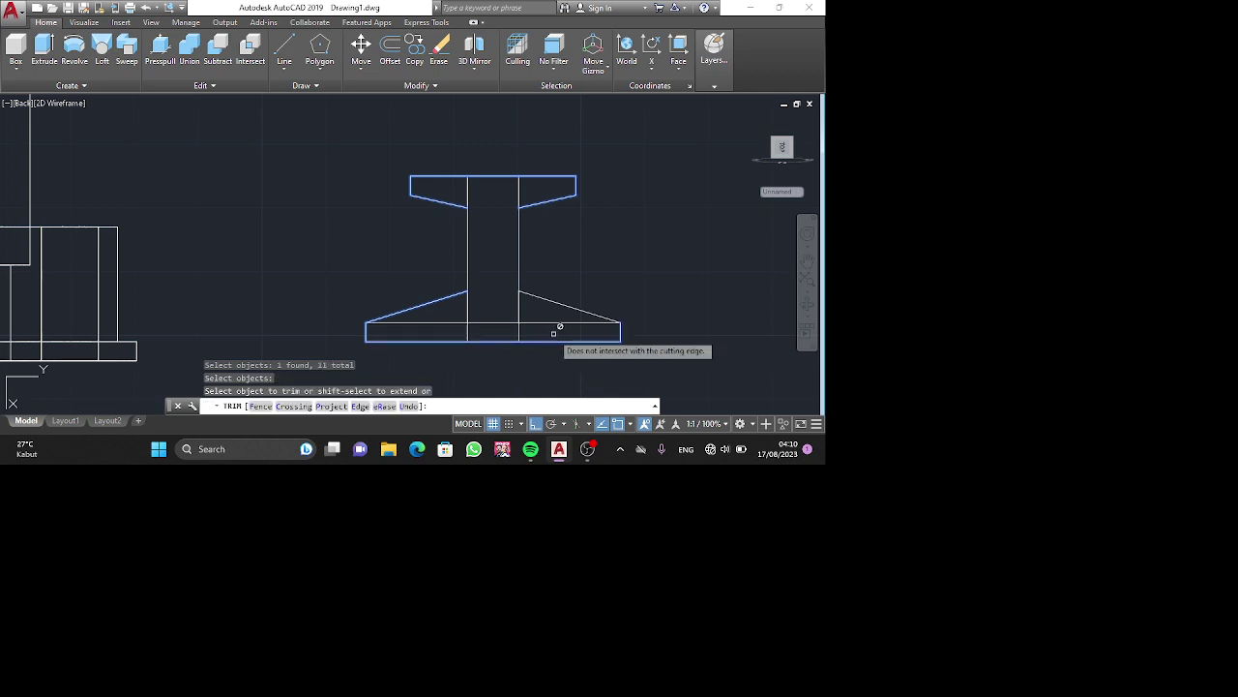
{"action": "left_click", "coordinate": [519, 333]}
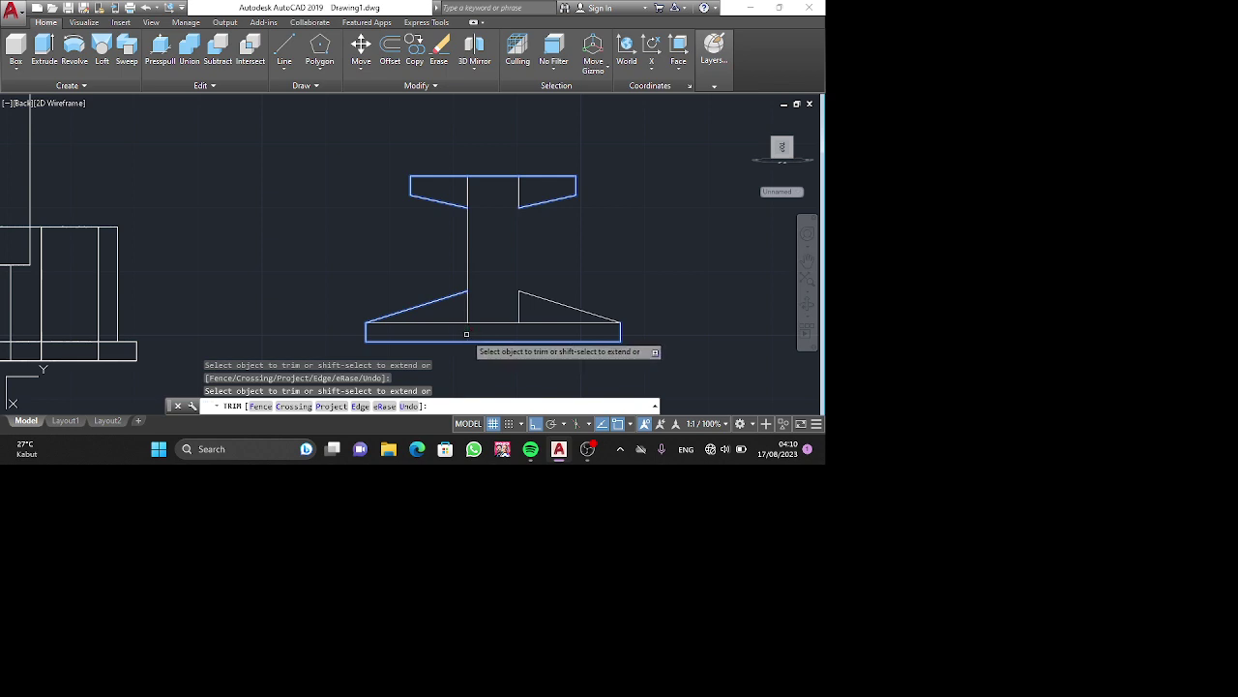
{"action": "left_click", "coordinate": [466, 334]}
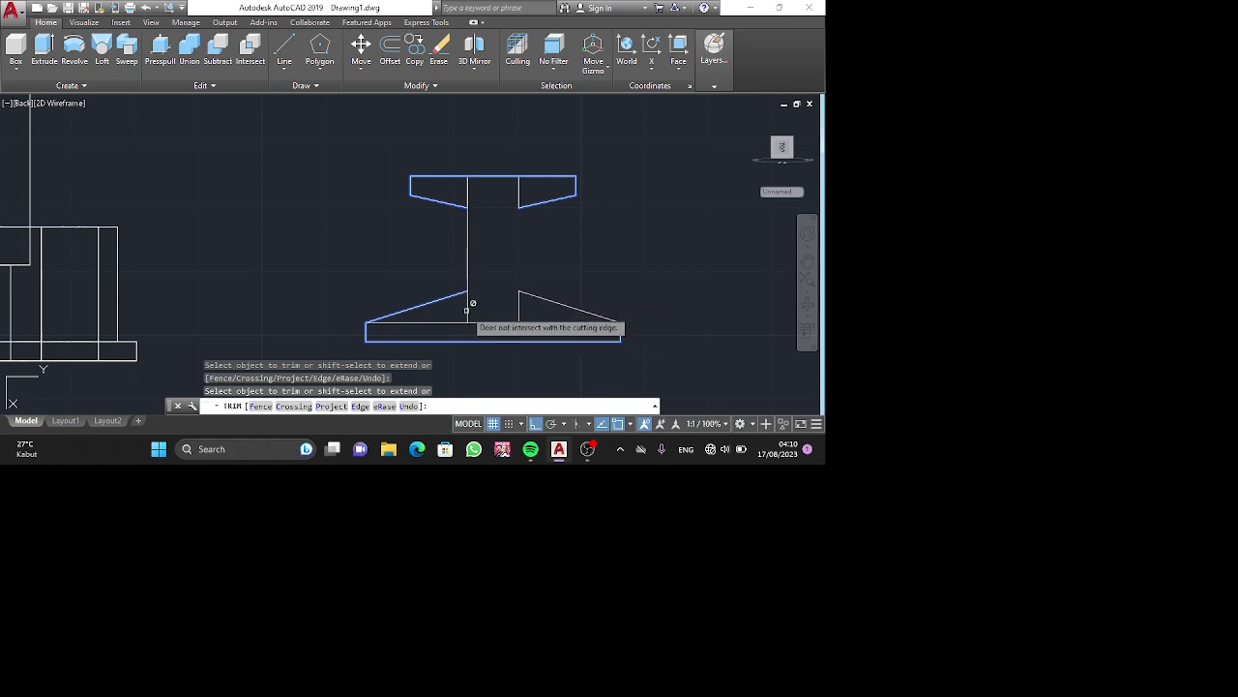
{"action": "left_click", "coordinate": [519, 314]}
{"action": "key", "text": "Return"}
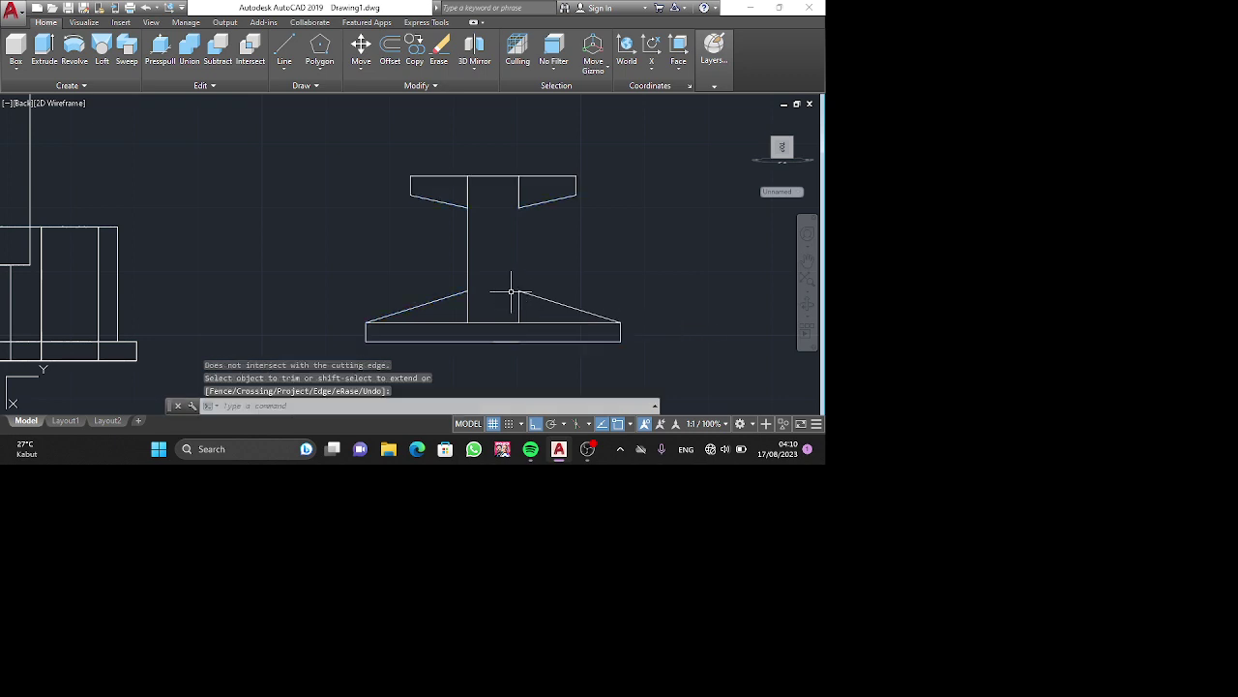
Erase the short line on the stem's upper left and draw the stem's right side from the upper flange's slope to the base's slope.
{"action": "left_click", "coordinate": [468, 194]}
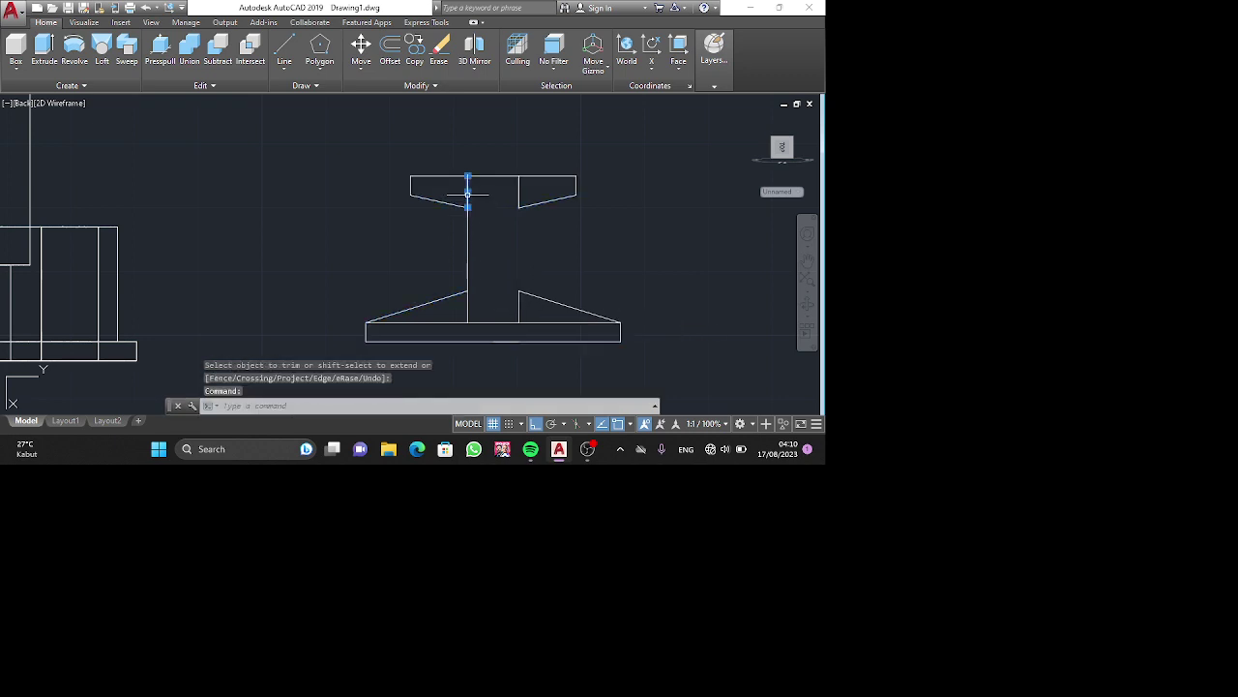
{"action": "key", "text": "Delete"}
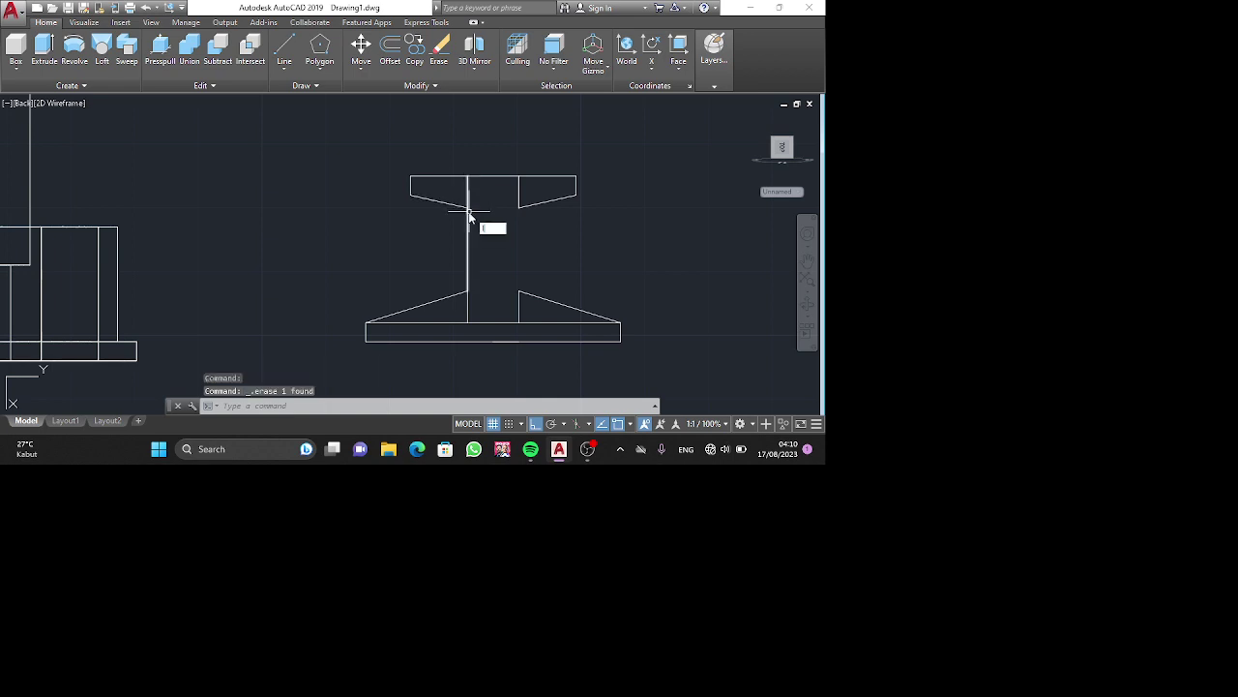
{"action": "key", "text": "Return"}
{"action": "left_click", "coordinate": [520, 206]}
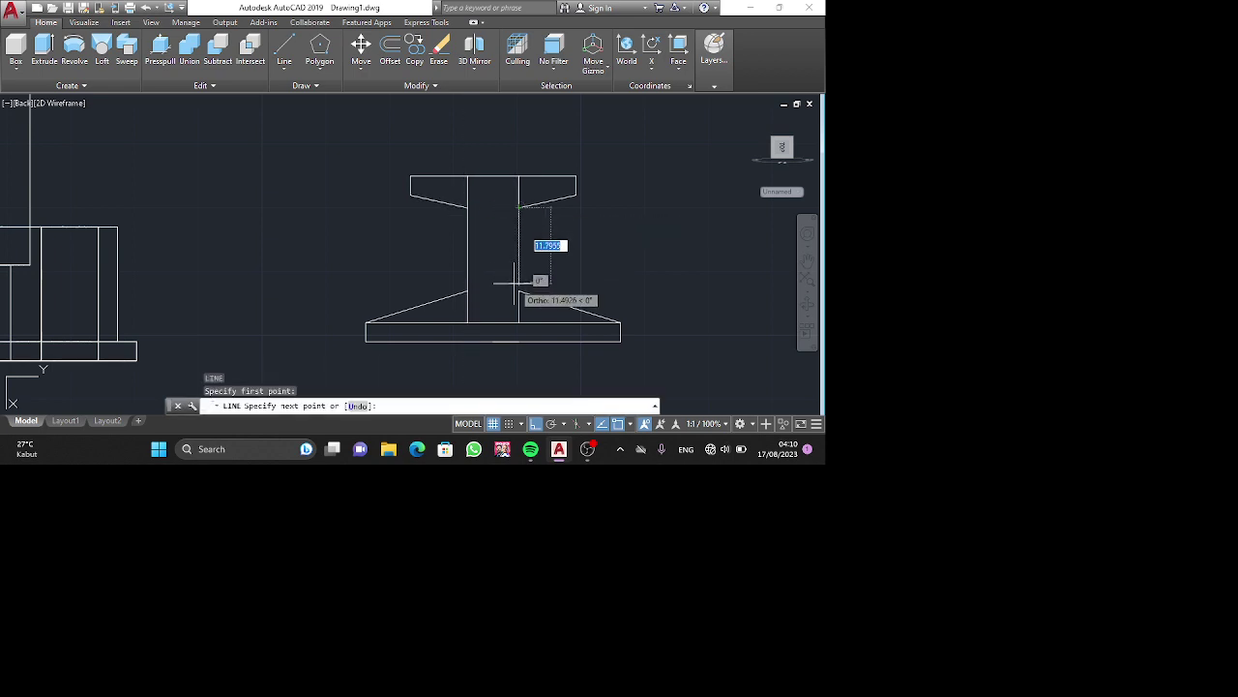
{"action": "left_click", "coordinate": [519, 290]}
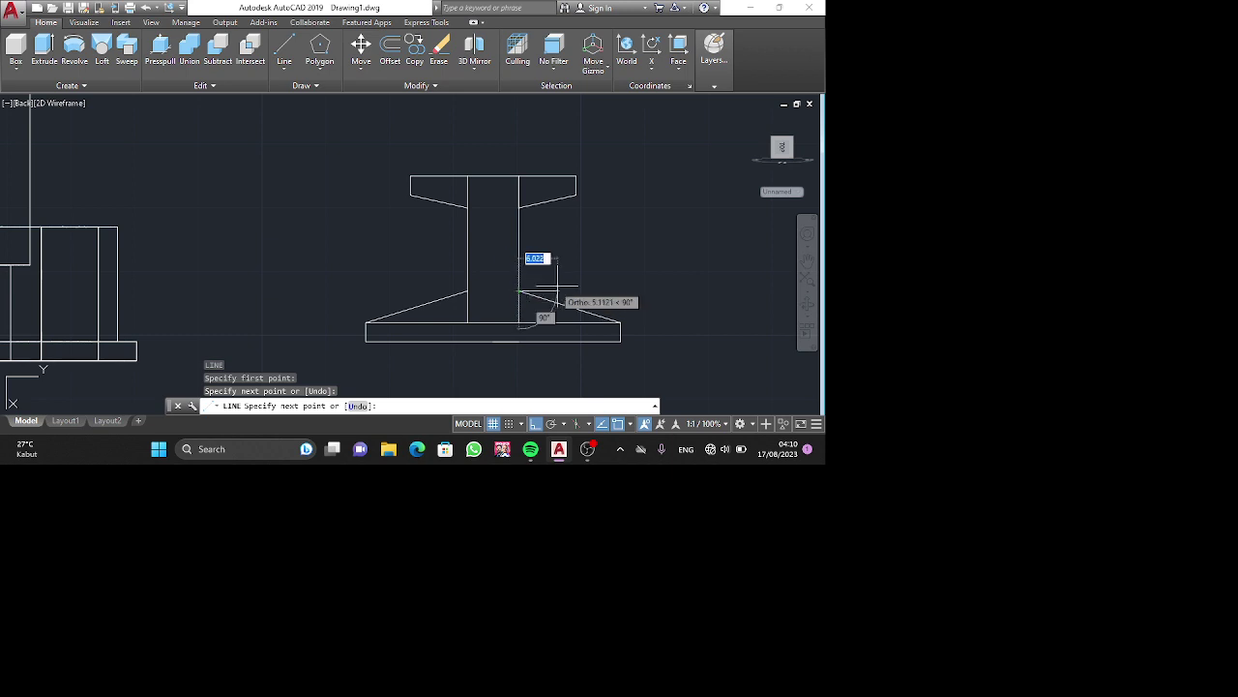
{"action": "key", "text": "Escape"}
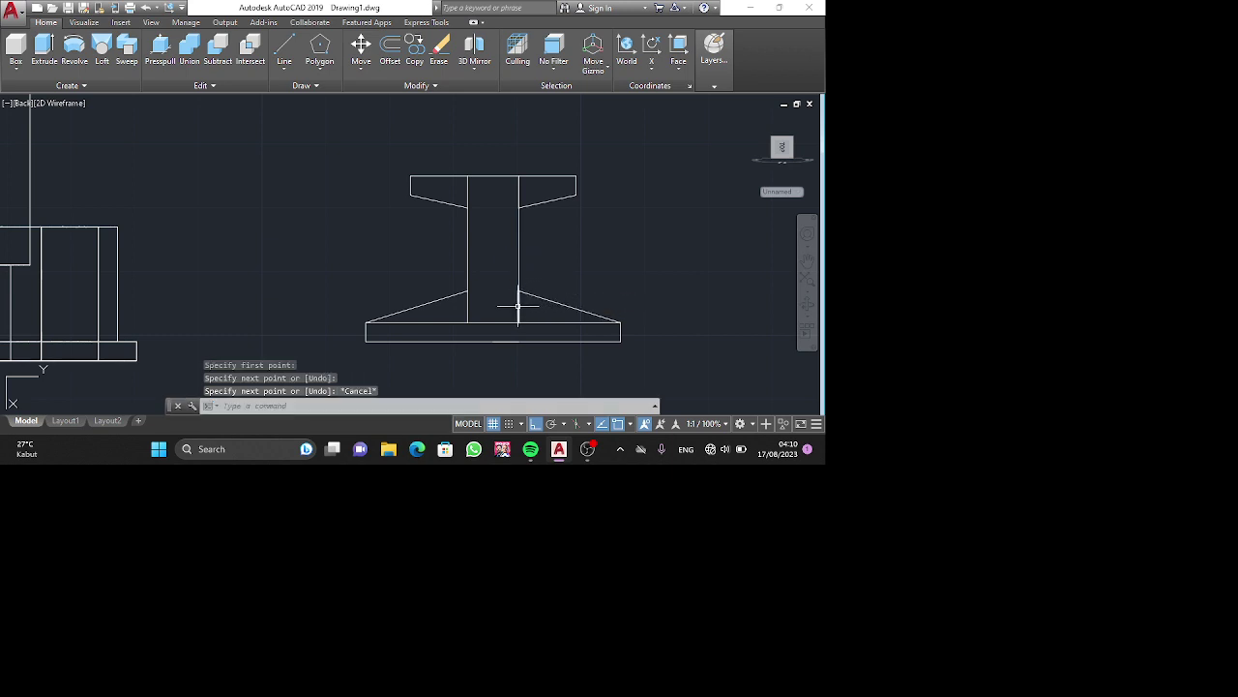
Erase the short vertical stem lines between the lower sloped lines and the base's upper edge.
{"action": "left_click", "coordinate": [516, 302]}
{"action": "key", "text": "Delete"}
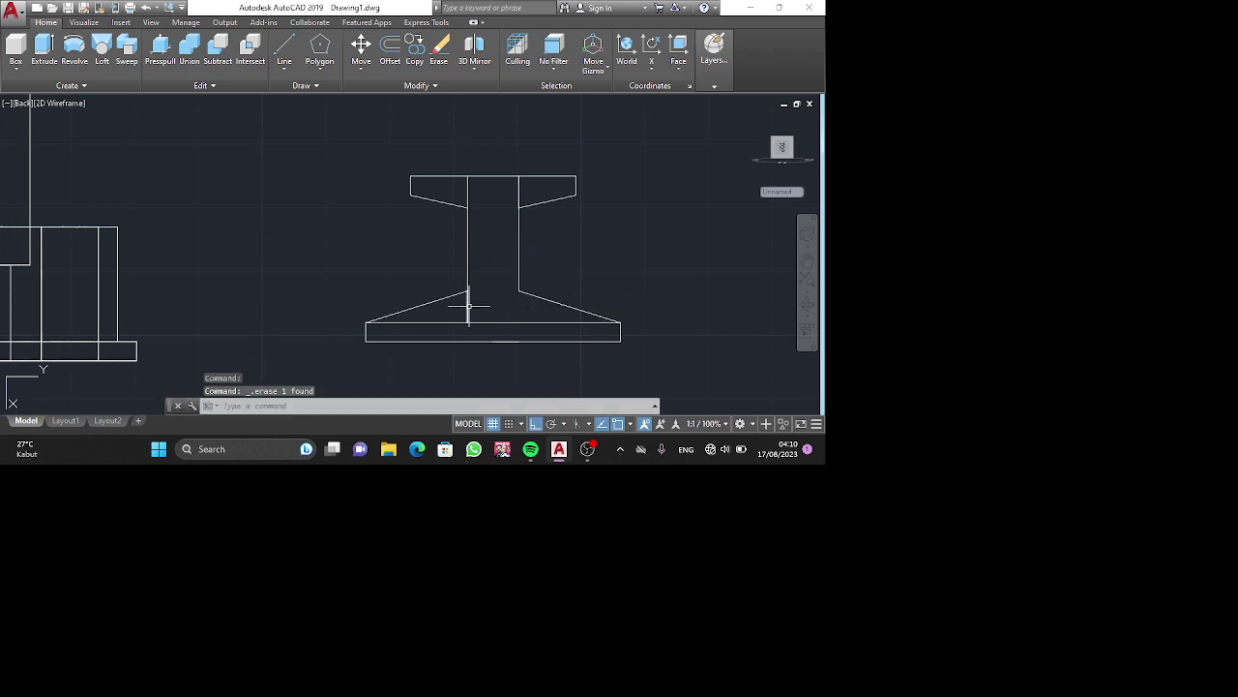
{"action": "left_click", "coordinate": [467, 195]}
{"action": "left_click", "coordinate": [468, 194]}
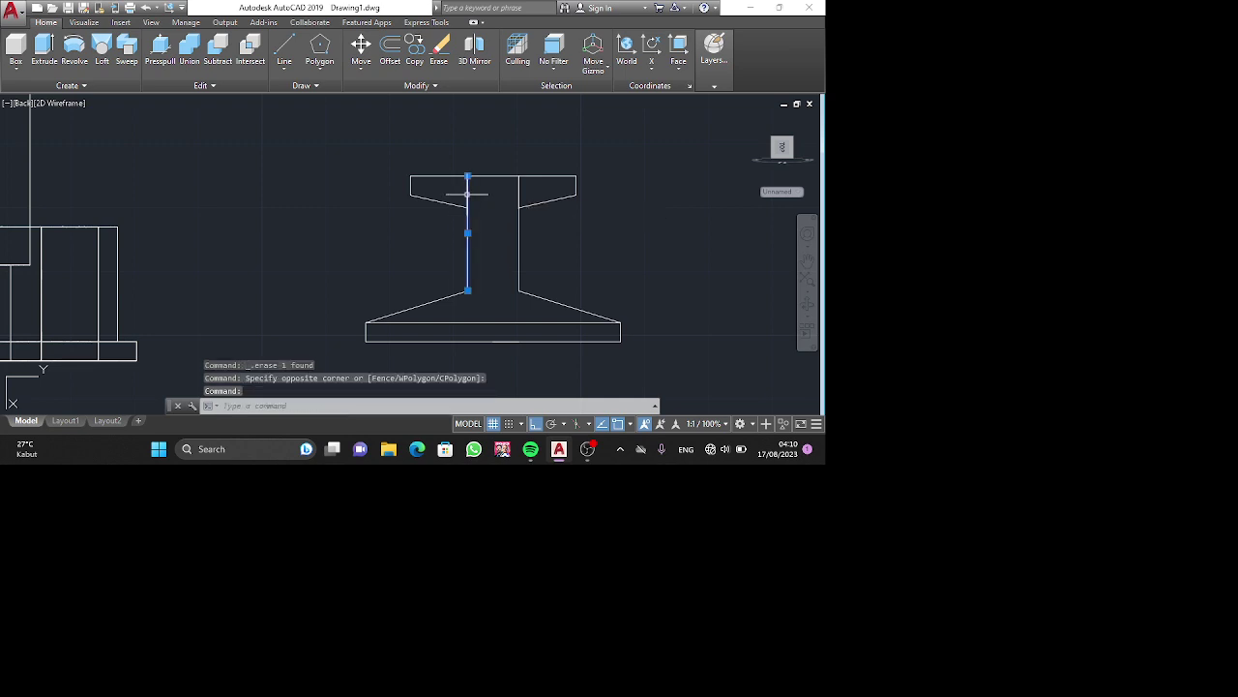
{"action": "key", "text": "Escape"}
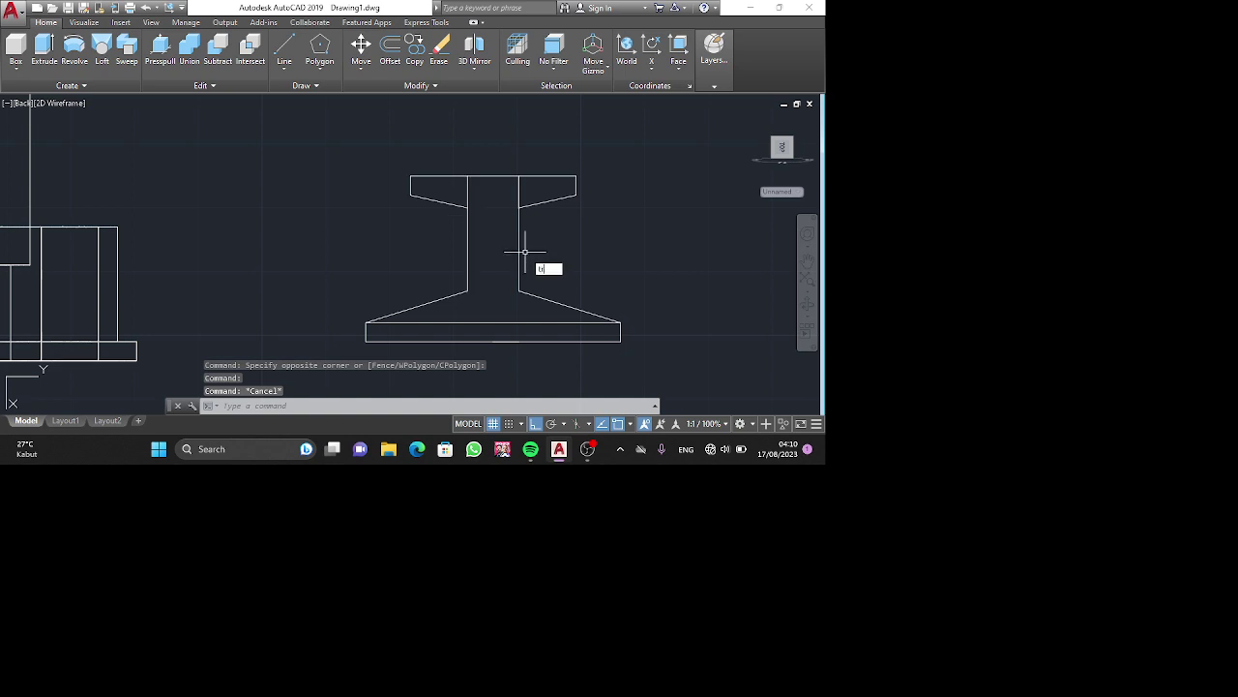
Trim the stem's left line above the upper left flange's sloped edge, using that sloped line as the cutting edge.
{"action": "key", "text": "Return"}
{"action": "key", "text": "Return"}
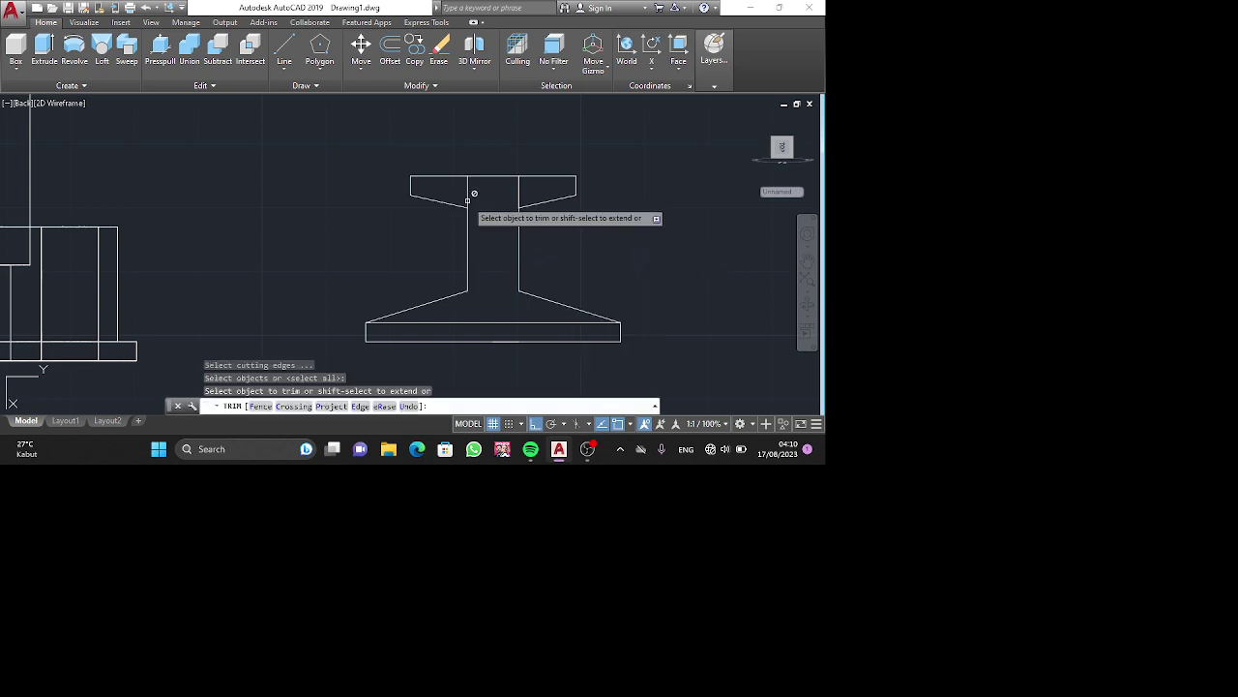
{"action": "key", "text": "Return"}
{"action": "key", "text": "Return"}
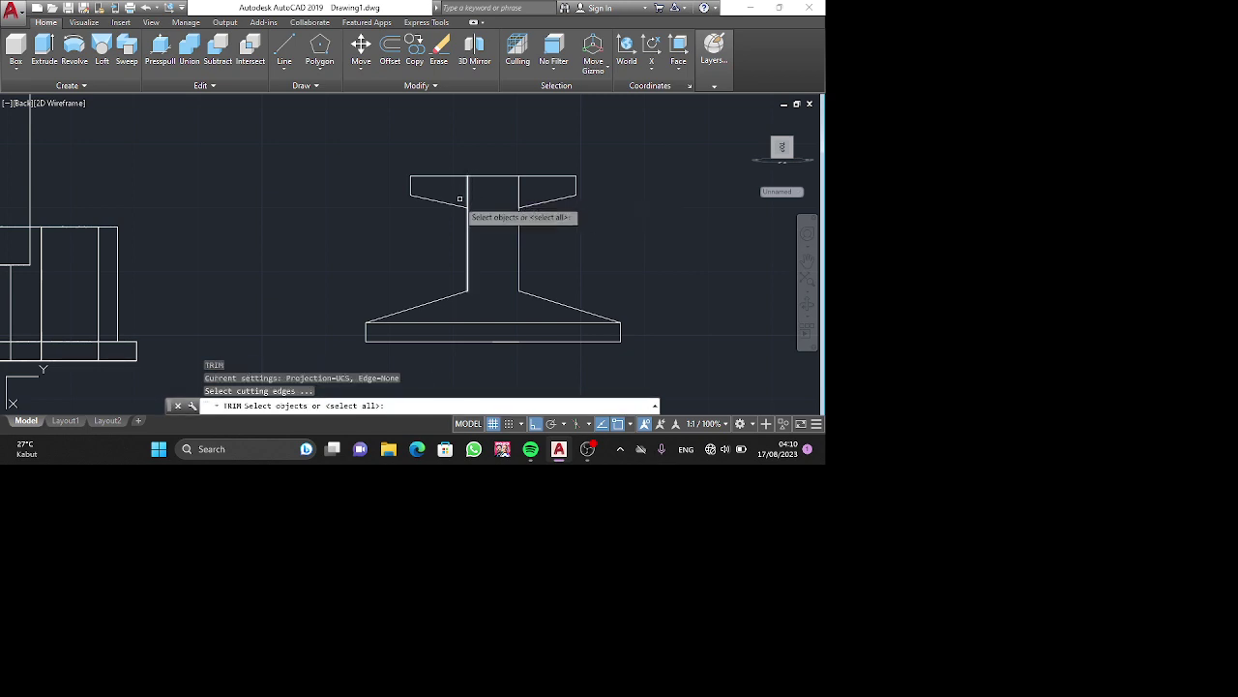
{"action": "left_click", "coordinate": [467, 197]}
{"action": "key", "text": "Return"}
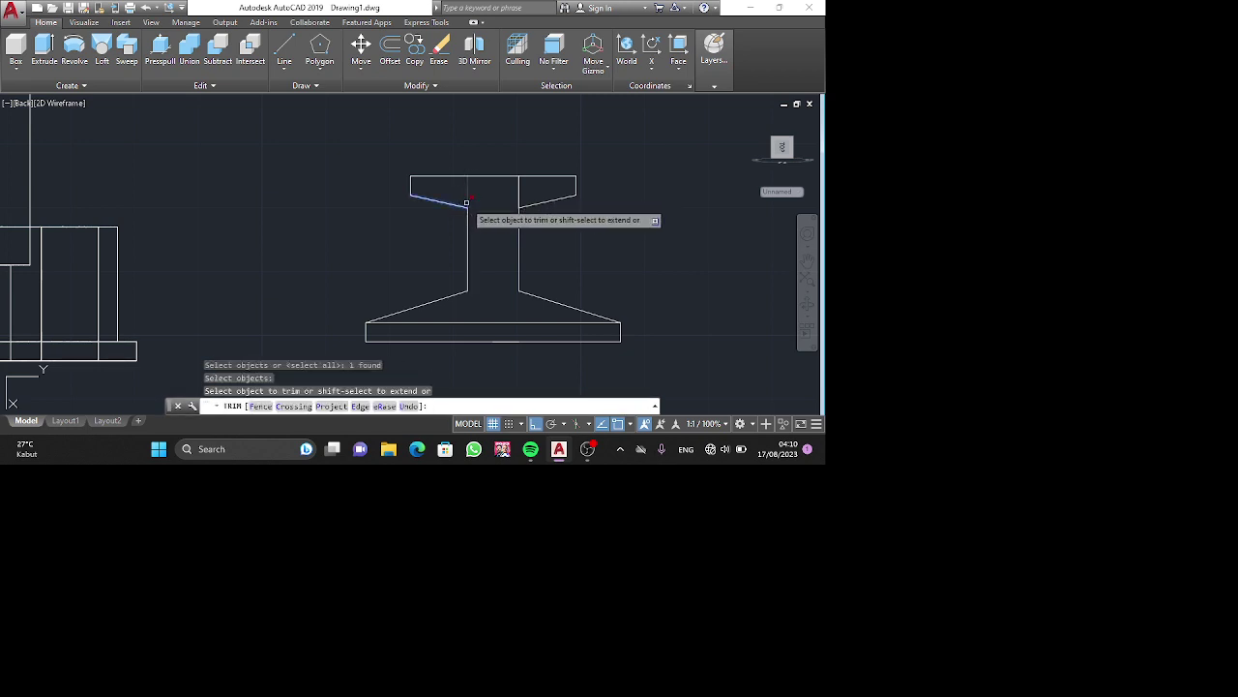
{"action": "left_click", "coordinate": [468, 193]}
{"action": "key", "text": "Return"}
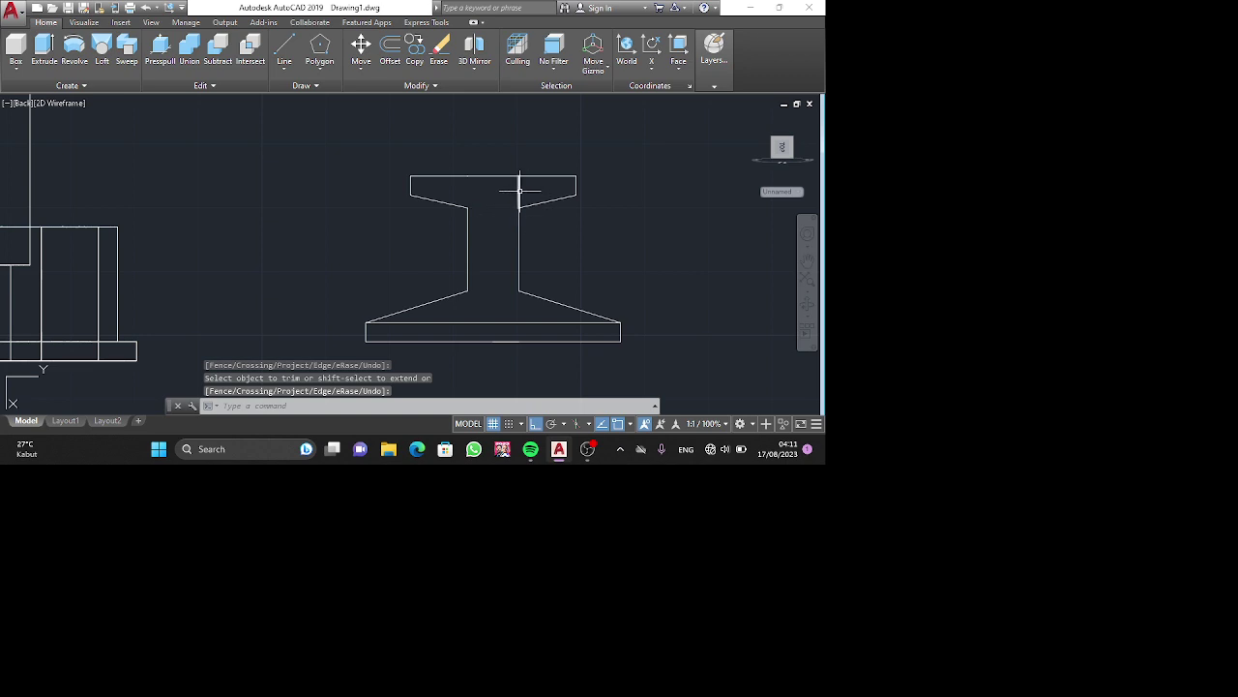
Erase the short vertical line inside the upper right flange and the horizontal line along the base's upper edge.
{"action": "left_click", "coordinate": [518, 191]}
{"action": "key", "text": "Delete"}
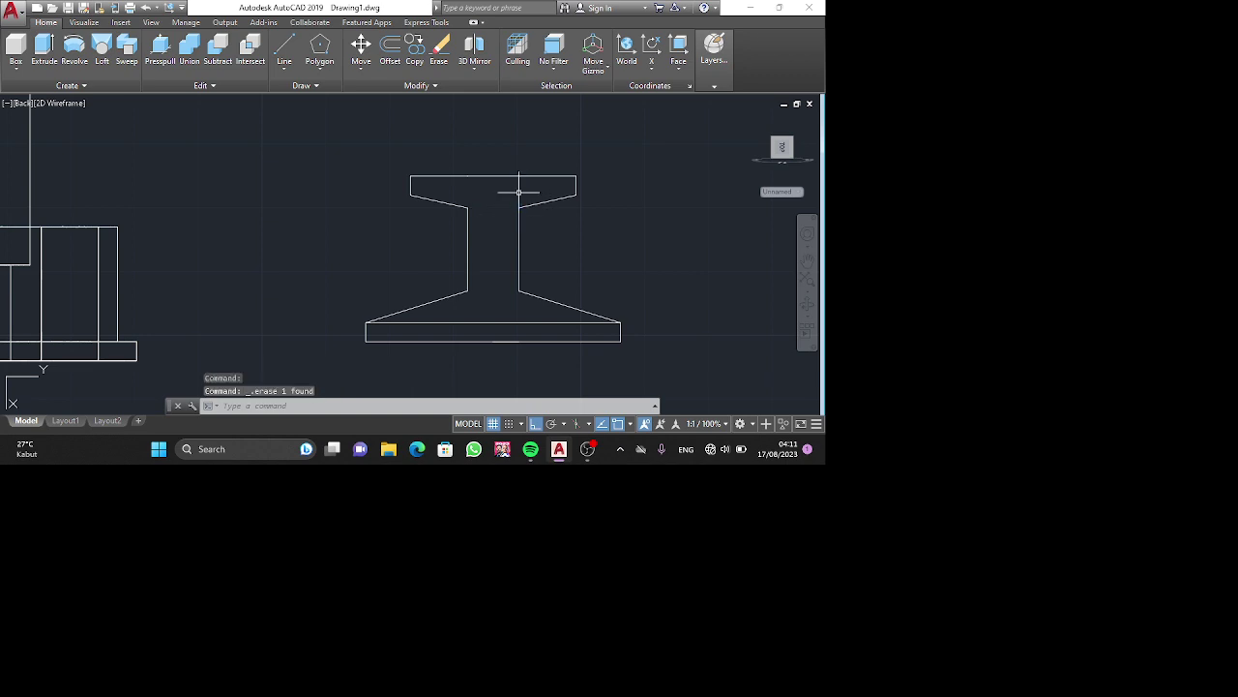
{"action": "left_click", "coordinate": [532, 321]}
{"action": "key", "text": "Delete"}
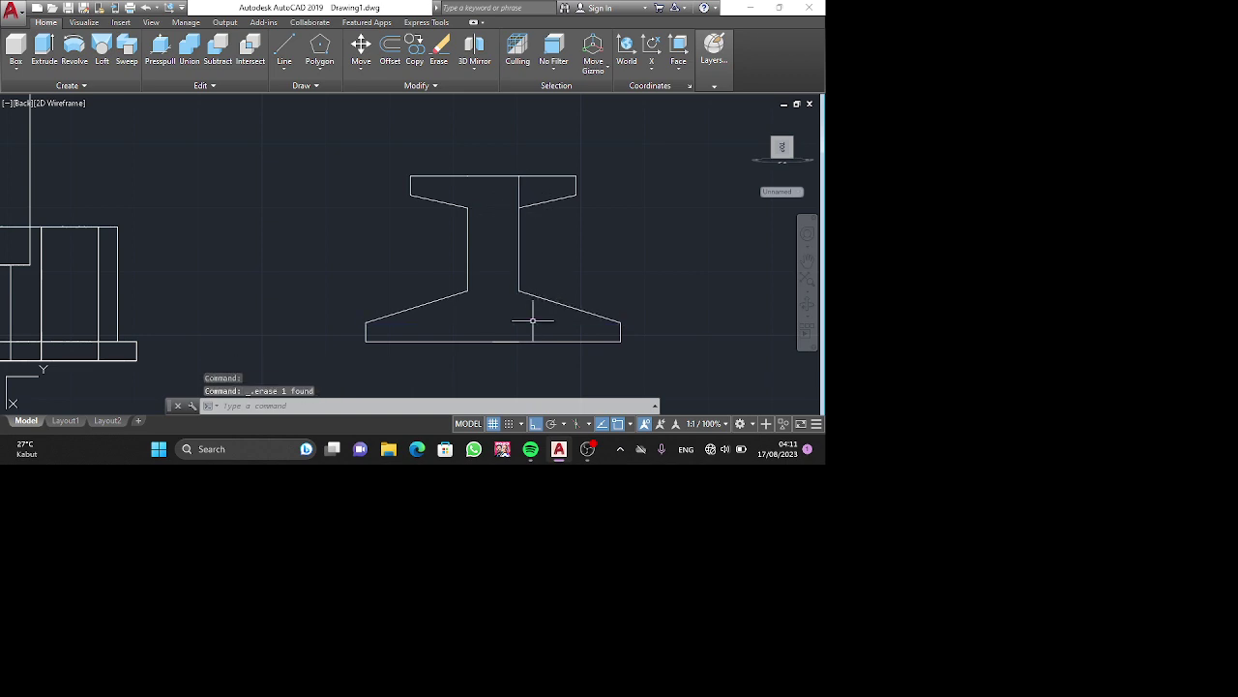
Join all the lines of the I-shaped profile into one polyline.
{"action": "scroll", "coordinate": [532, 321], "scroll_direction": "down", "scroll_amount": 2}
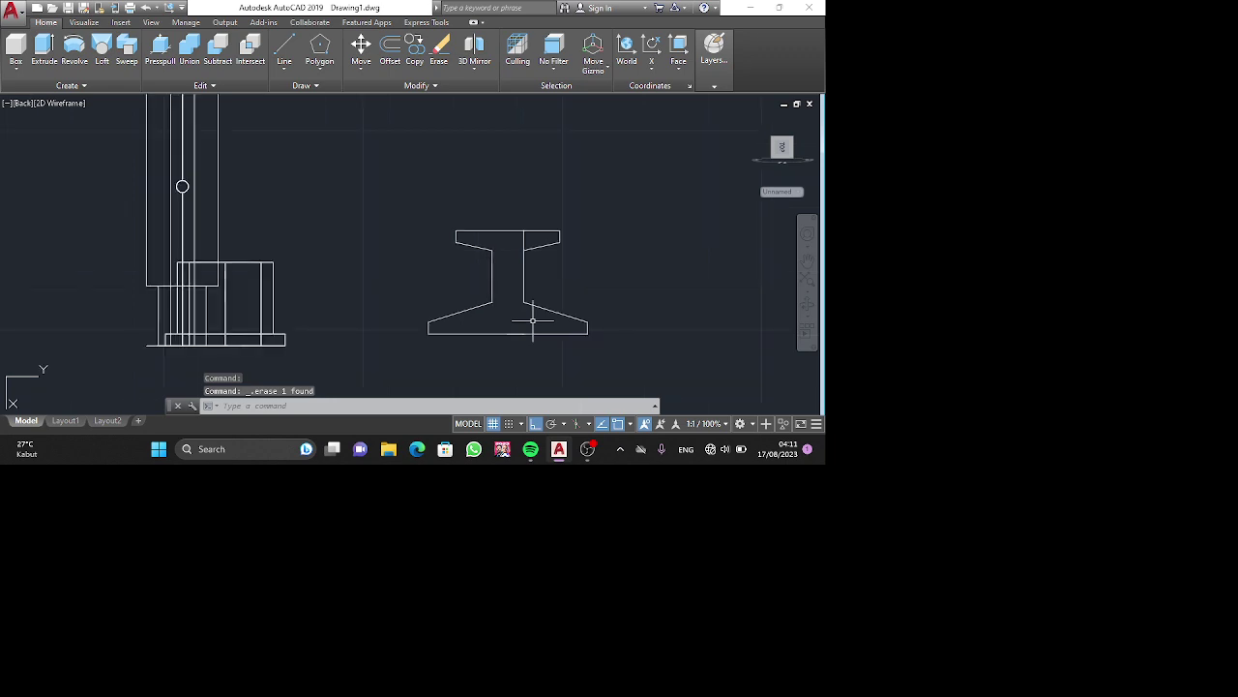
{"action": "scroll", "coordinate": [532, 322], "scroll_direction": "down", "scroll_amount": 2}
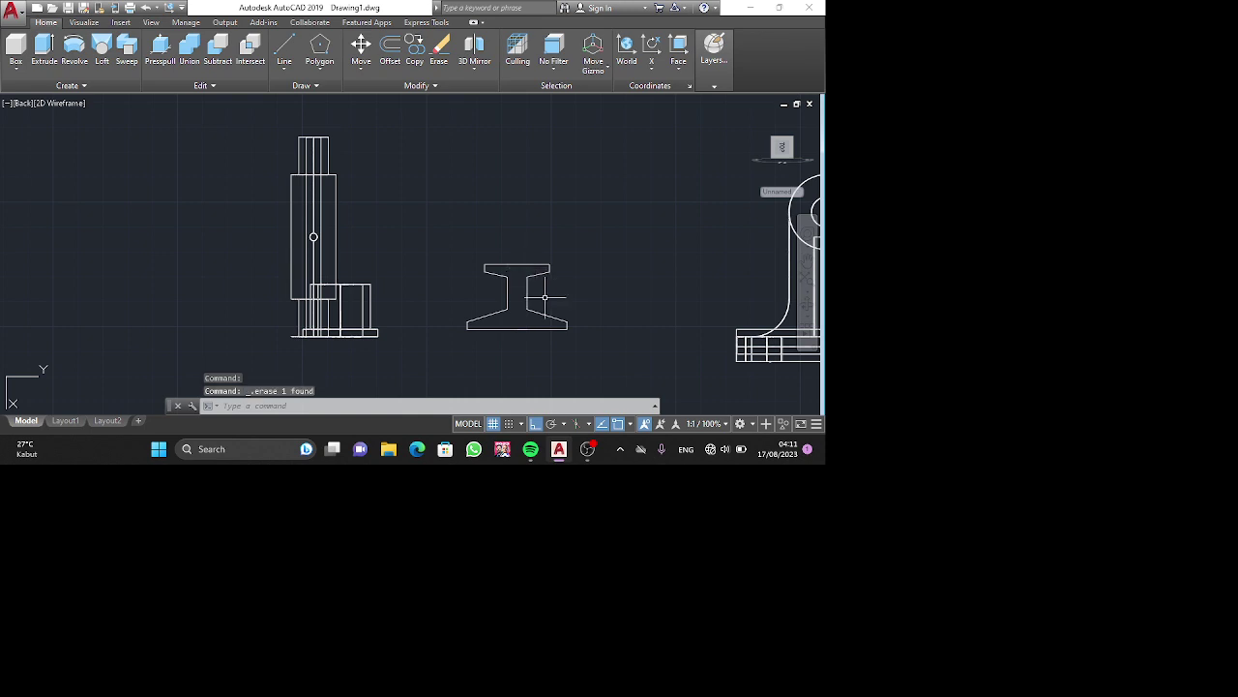
{"action": "left_click", "coordinate": [595, 347]}
{"action": "left_click", "coordinate": [452, 258]}
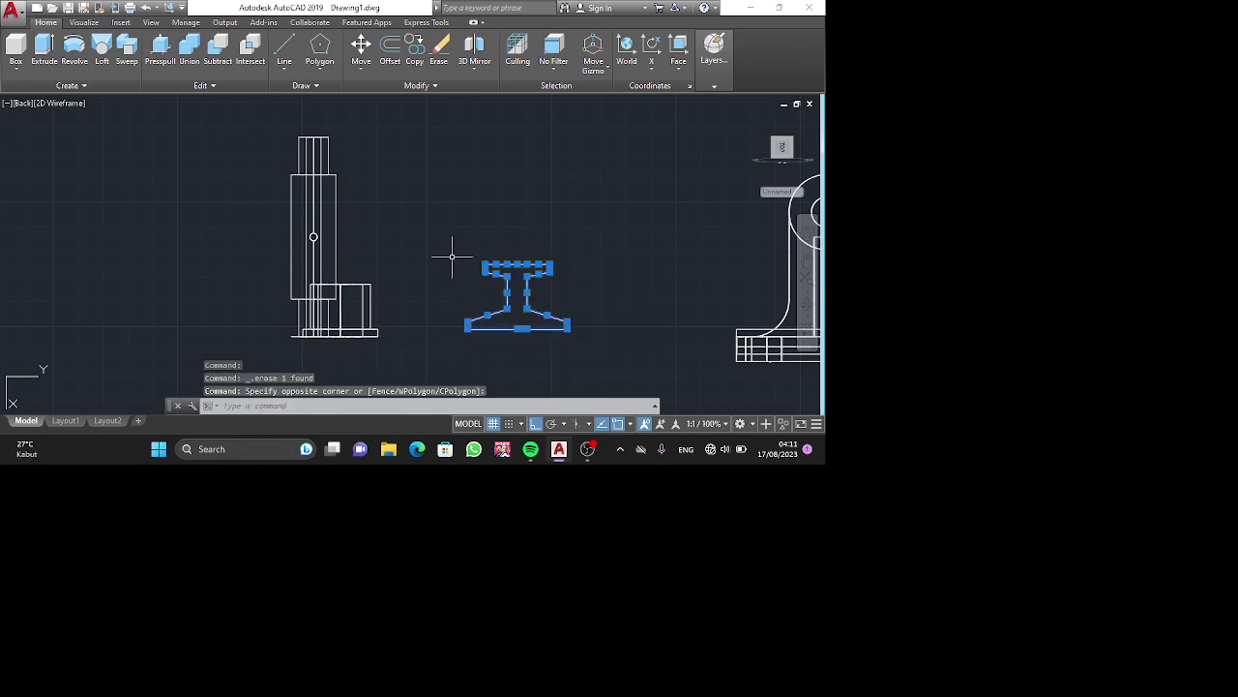
{"action": "type", "text": "j"}
{"action": "key", "text": "Return"}
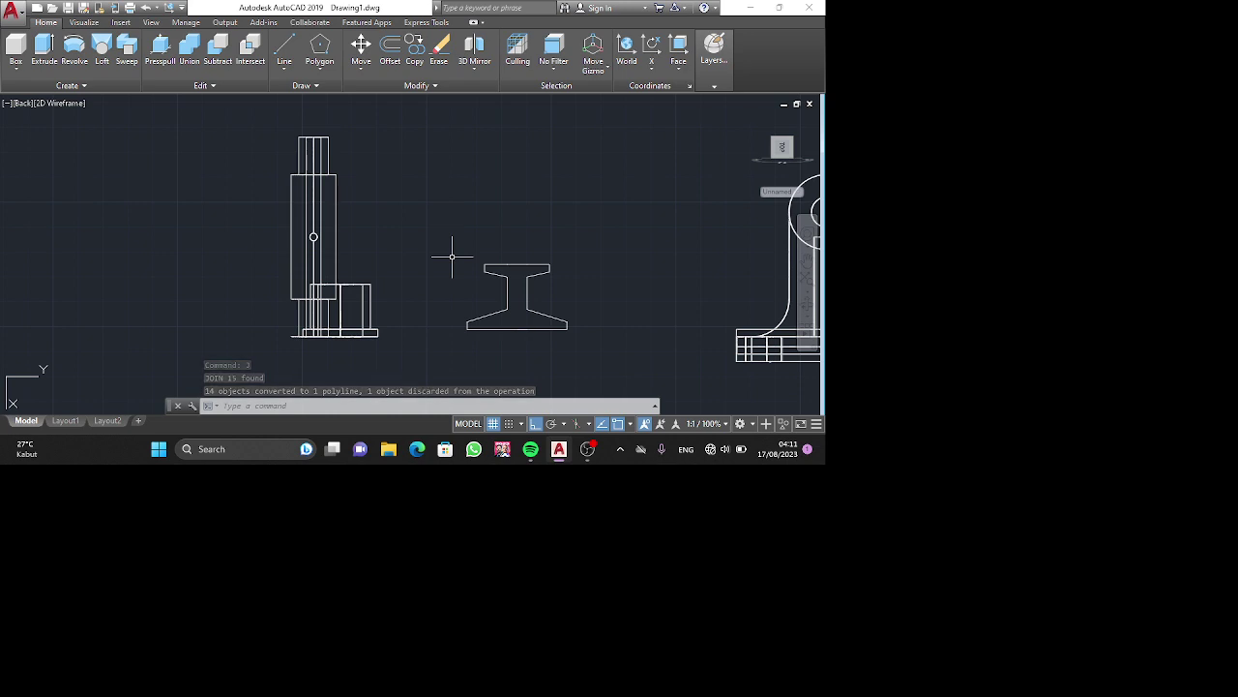
Try to revolve the I-shaped polyline about a horizontal axis starting 12 units from the profile's centre, with 360 as the axis endpoint distance.
{"action": "type", "text": "re"}
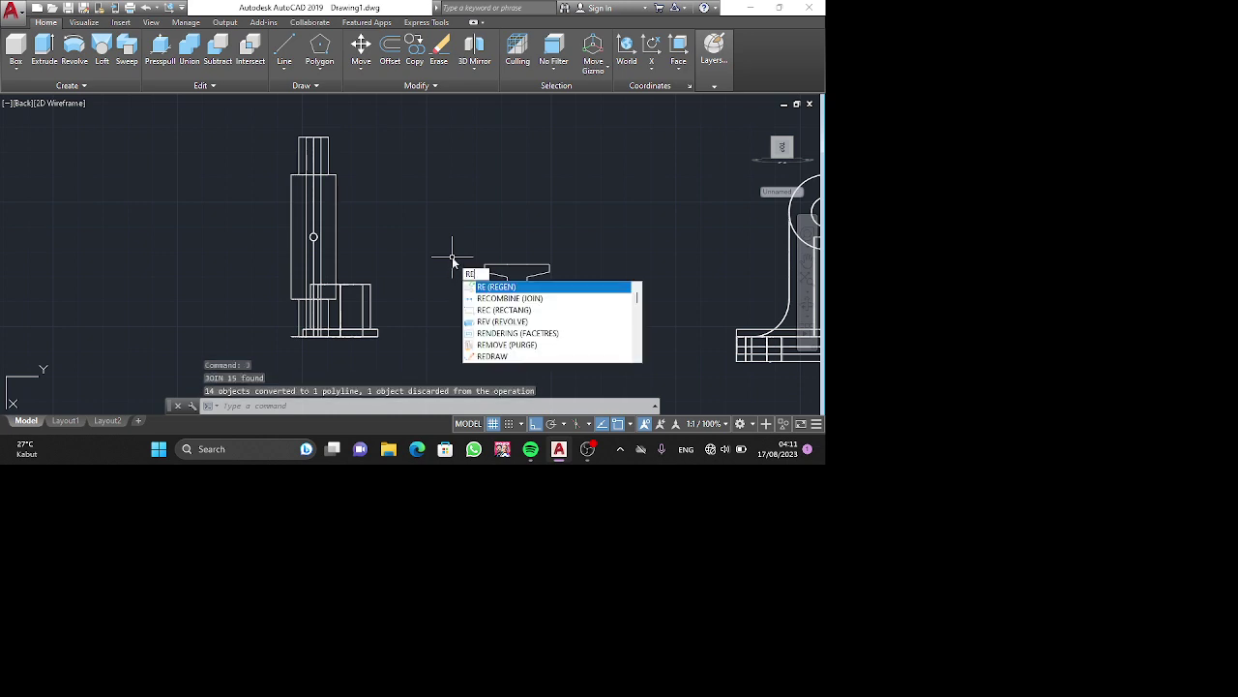
{"action": "key", "text": "Down"}
{"action": "key", "text": "Down"}
{"action": "key", "text": "Down"}
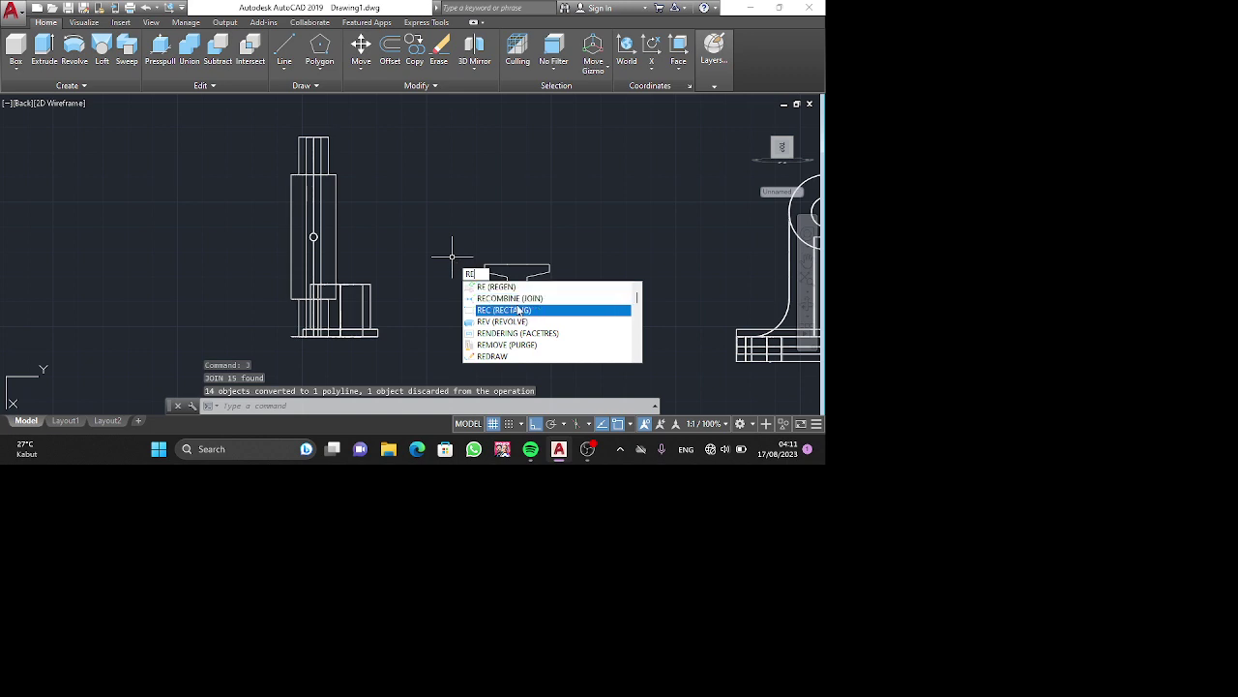
{"action": "key", "text": "Return"}
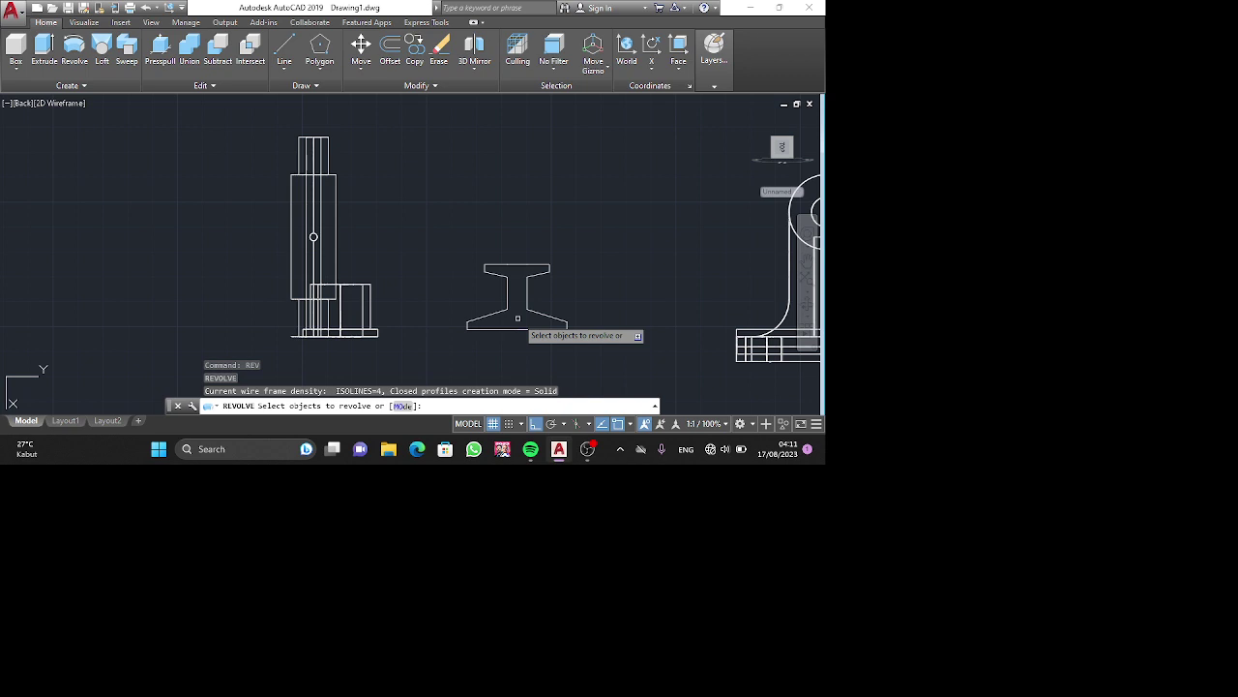
{"action": "left_click", "coordinate": [469, 326]}
{"action": "left_click", "coordinate": [468, 326]}
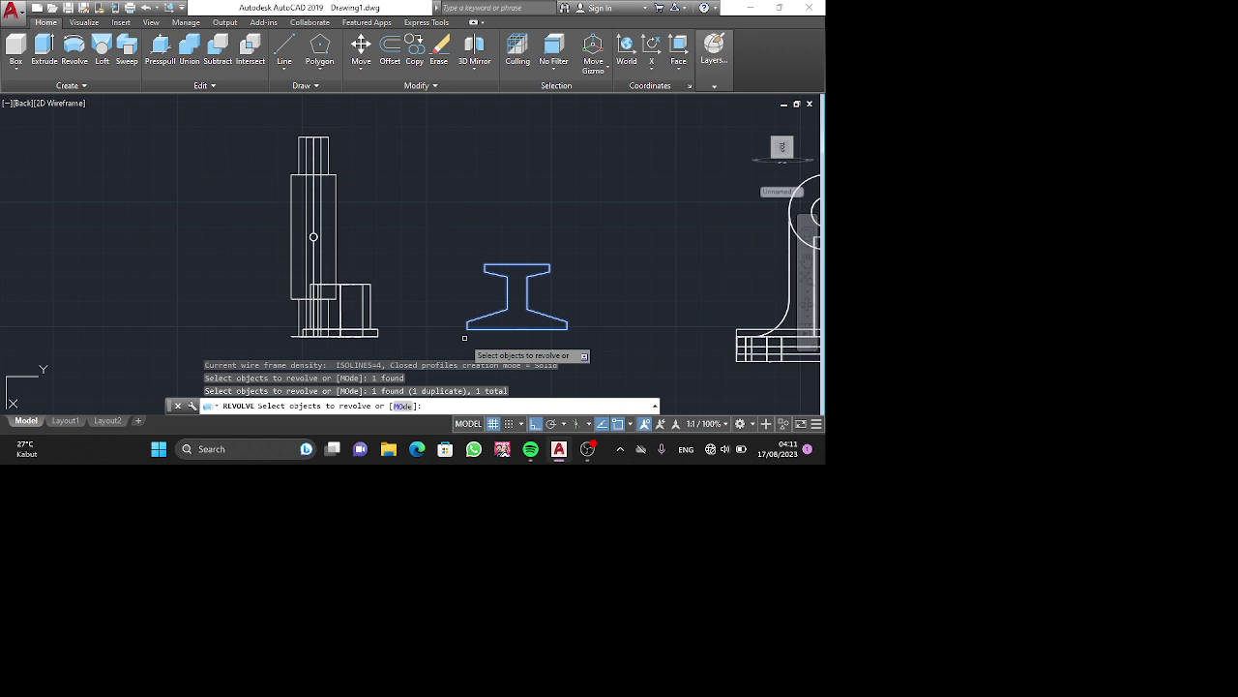
{"action": "right_click", "coordinate": [468, 327]}
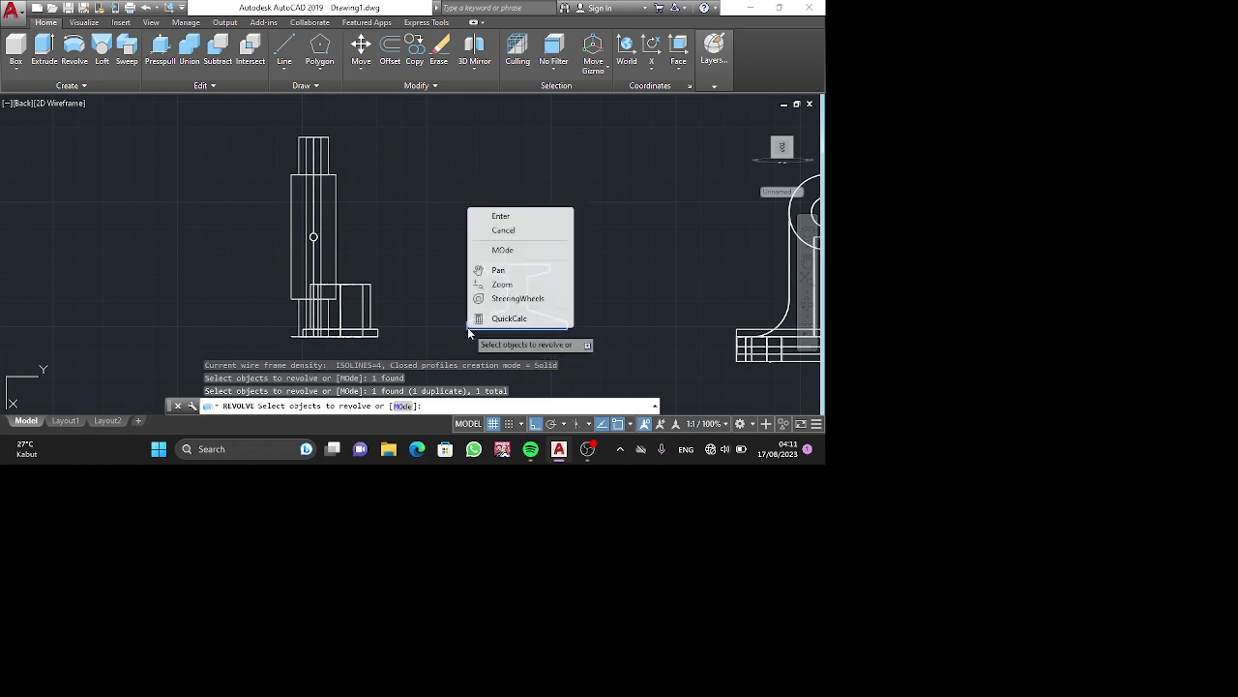
{"action": "left_click", "coordinate": [500, 216]}
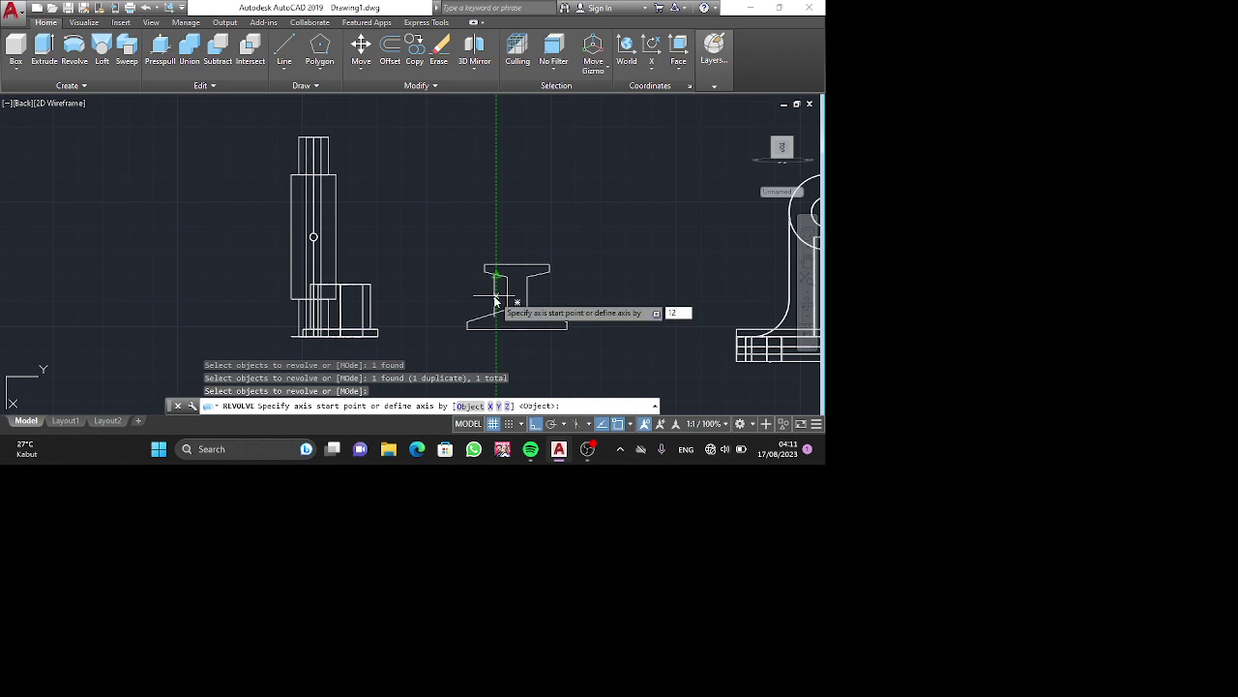
{"action": "key", "text": "Return"}
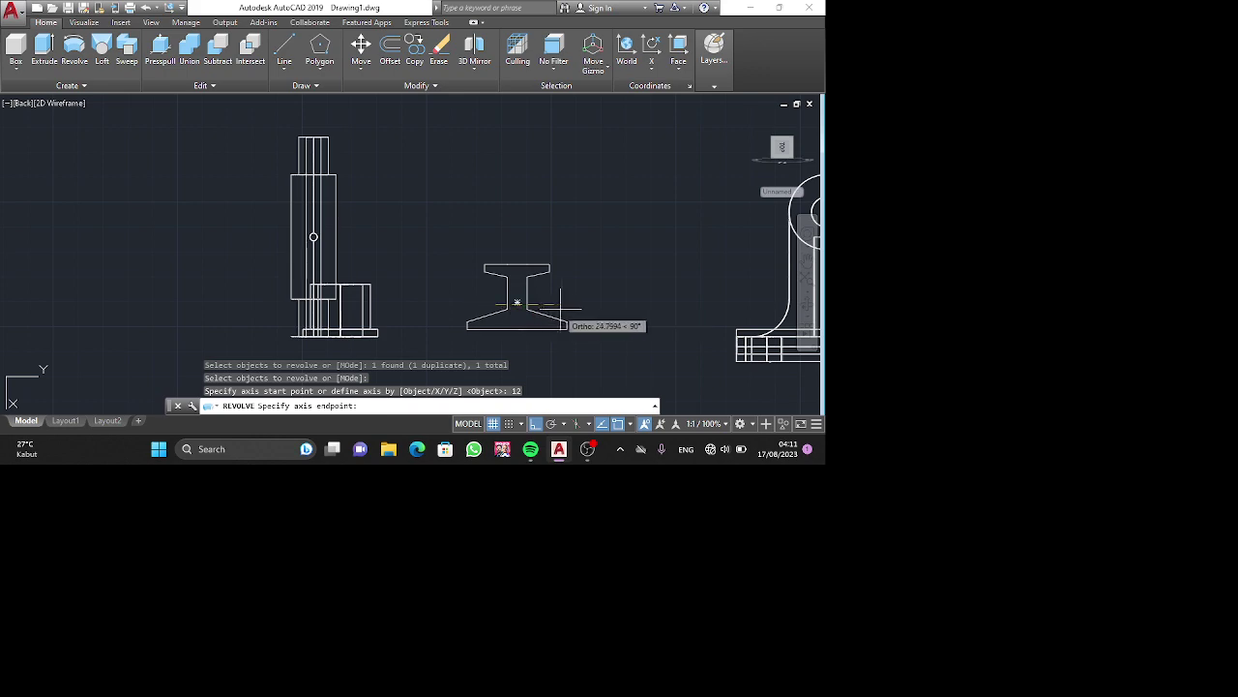
{"action": "middle_click_drag", "start_coordinate": [608, 312], "coordinate": [516, 302], "text": "shift"}
{"action": "type", "text": "360"}
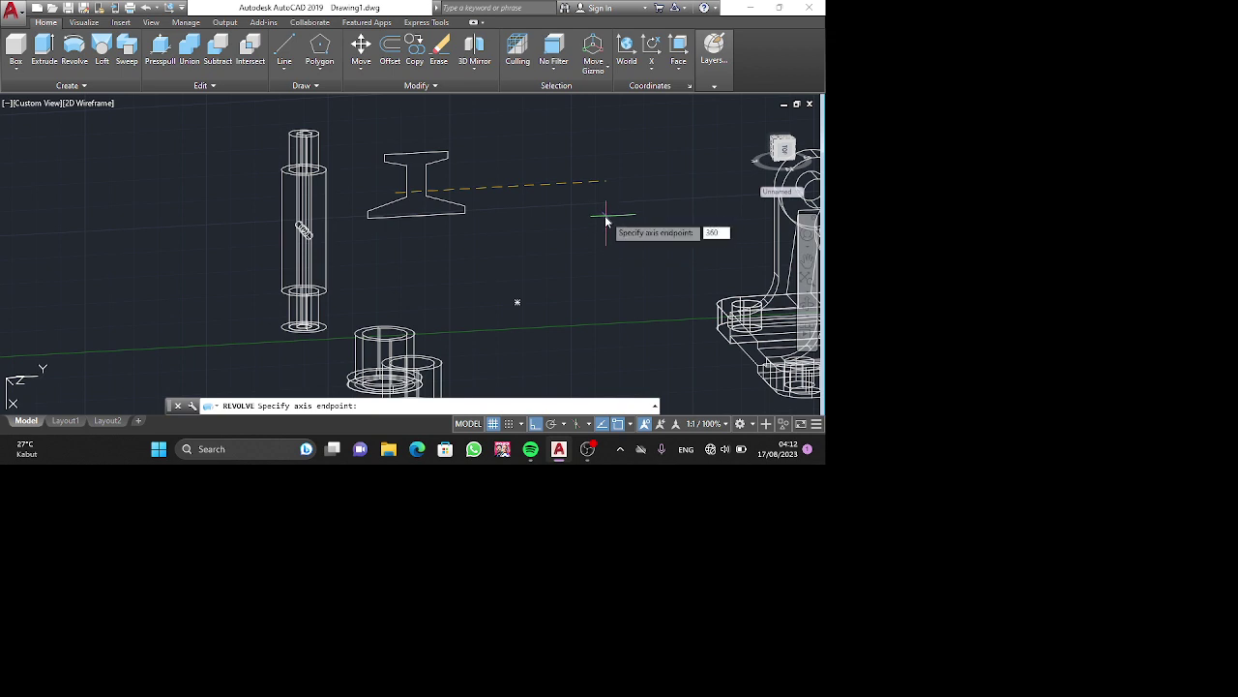
{"action": "key", "text": "Return"}
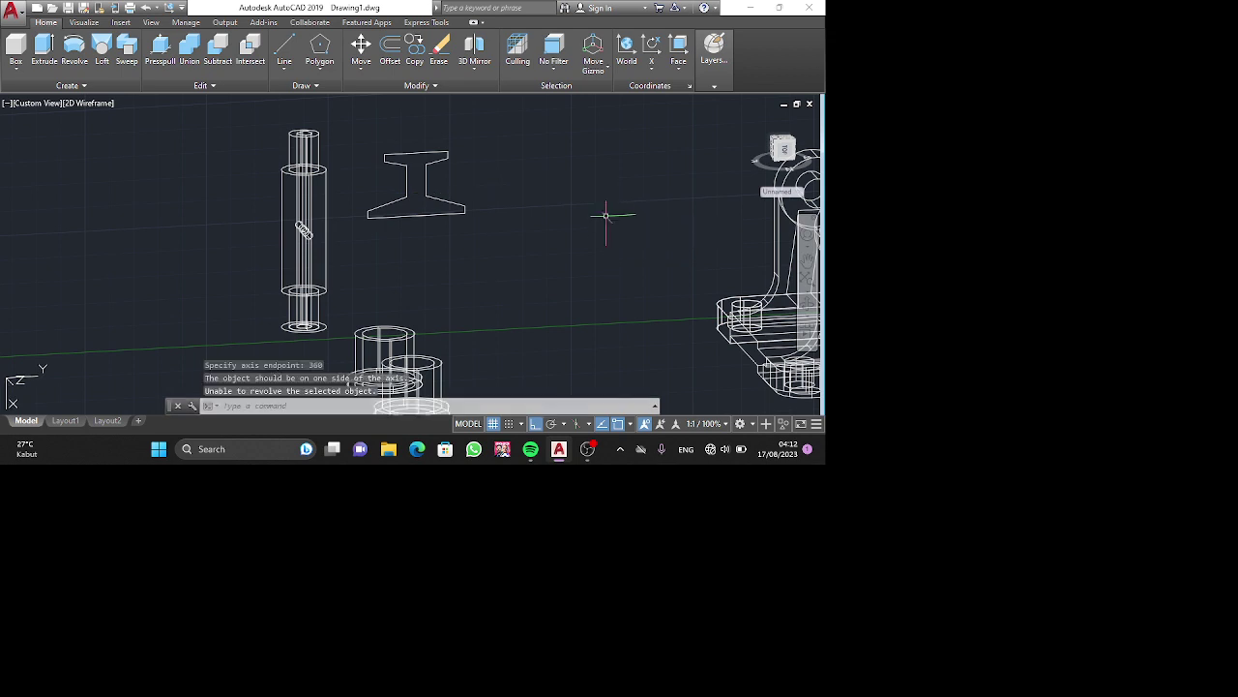
Undo the view change and the join of the I-shaped profile, keeping the erased lines erased.
{"action": "middle_click_drag", "start_coordinate": [455, 244], "coordinate": [516, 241], "text": "shift"}
{"action": "key", "text": "ctrl+z"}
{"action": "key", "text": "ctrl+z"}
{"action": "key", "text": "ctrl+z"}
{"action": "key", "text": "ctrl+z"}
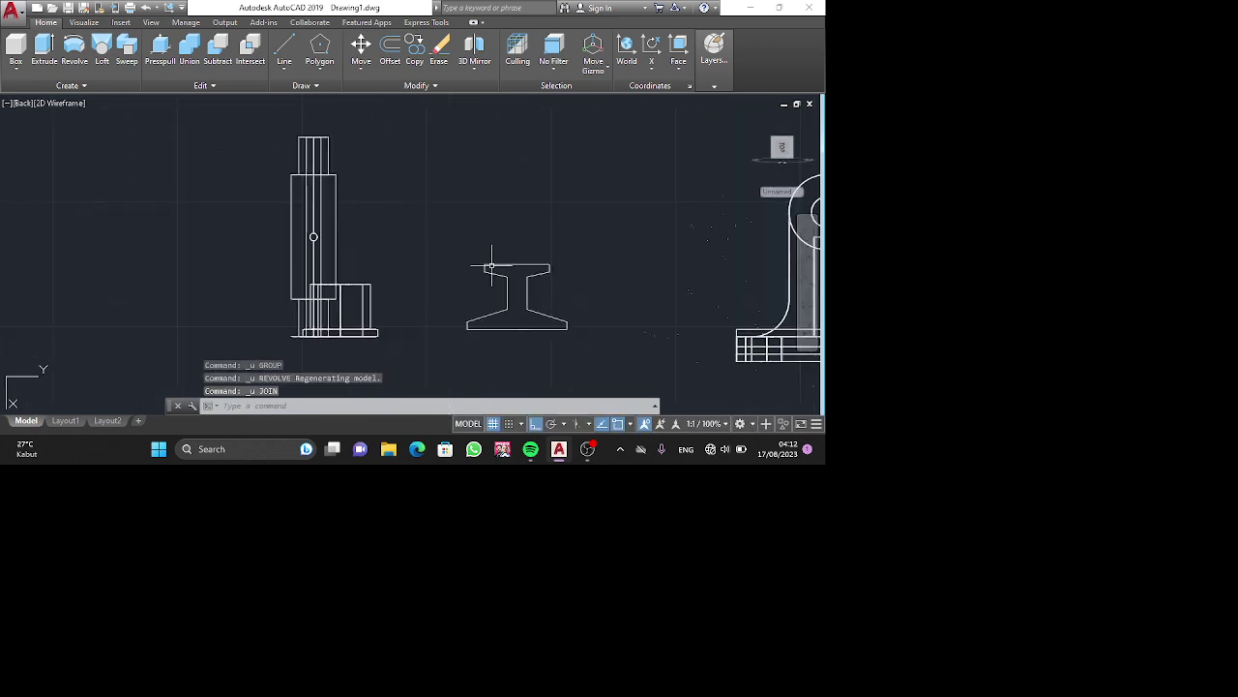
{"action": "key", "text": "ctrl+z"}
{"action": "key", "text": "ctrl+y"}
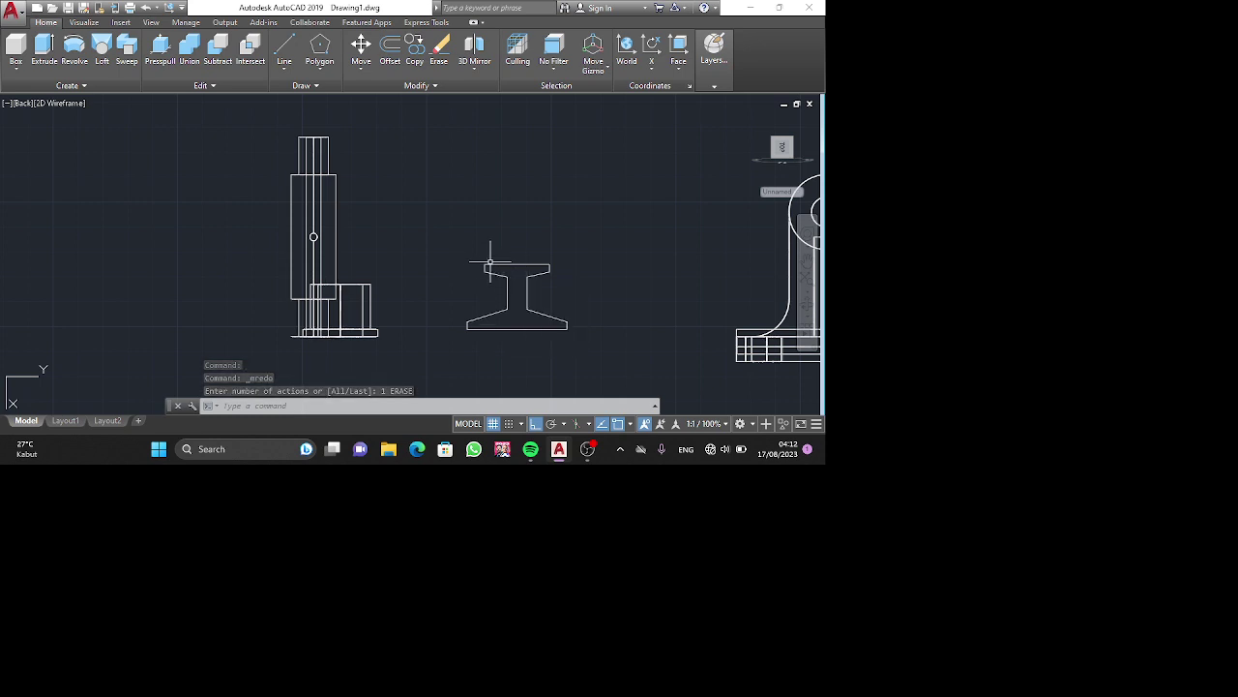
Join all the separate lines of the I-shaped profile into one polyline again.
{"action": "left_click", "coordinate": [583, 341]}
{"action": "left_click", "coordinate": [479, 281]}
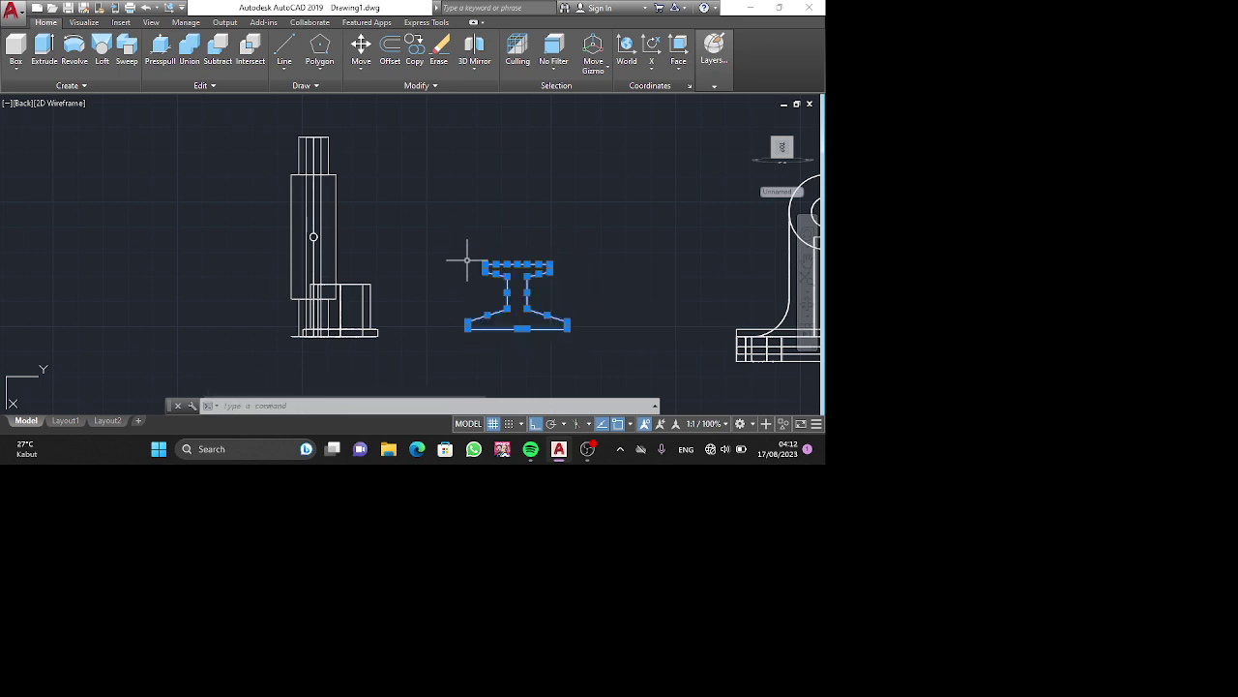
{"action": "type", "text": "j"}
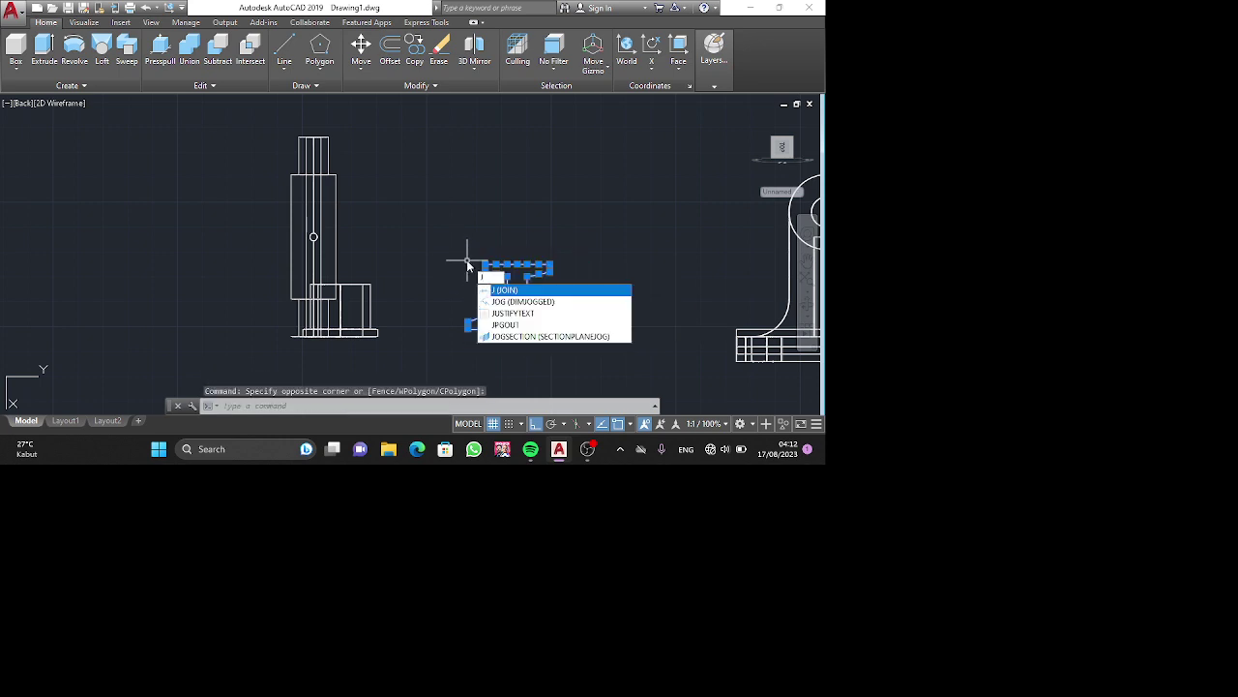
{"action": "key", "text": "Return"}
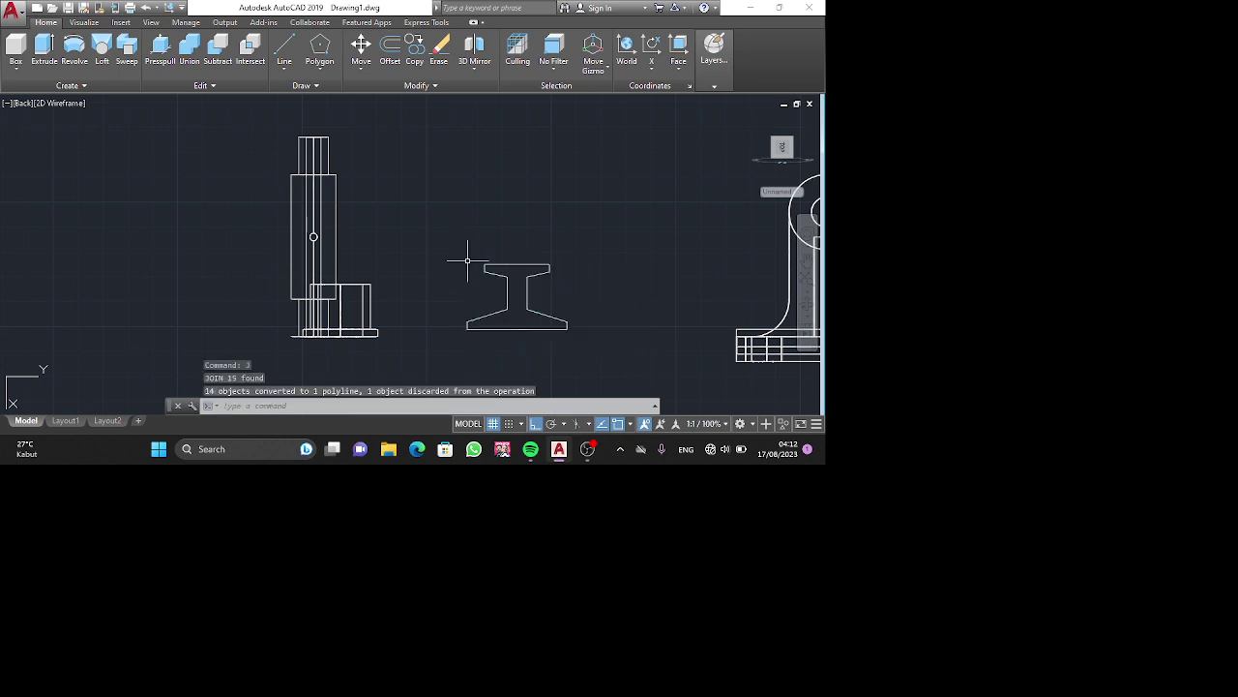
{"action": "left_click", "coordinate": [549, 327]}
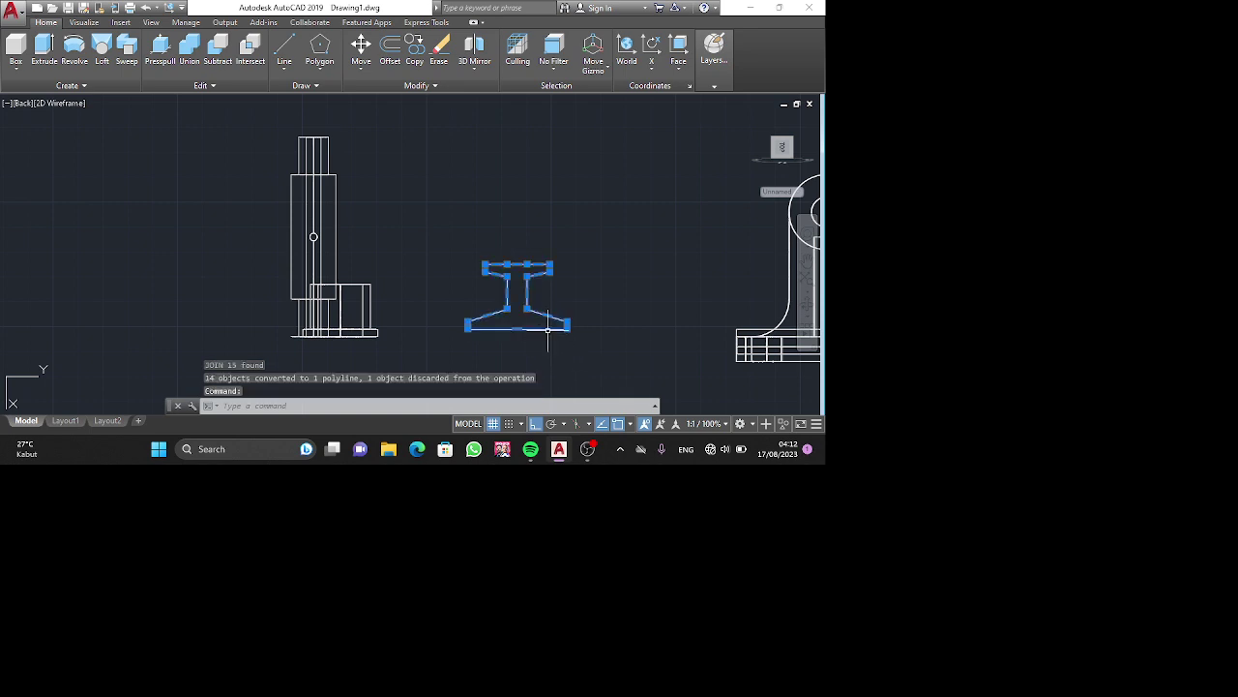
{"action": "type", "text": "RE"}
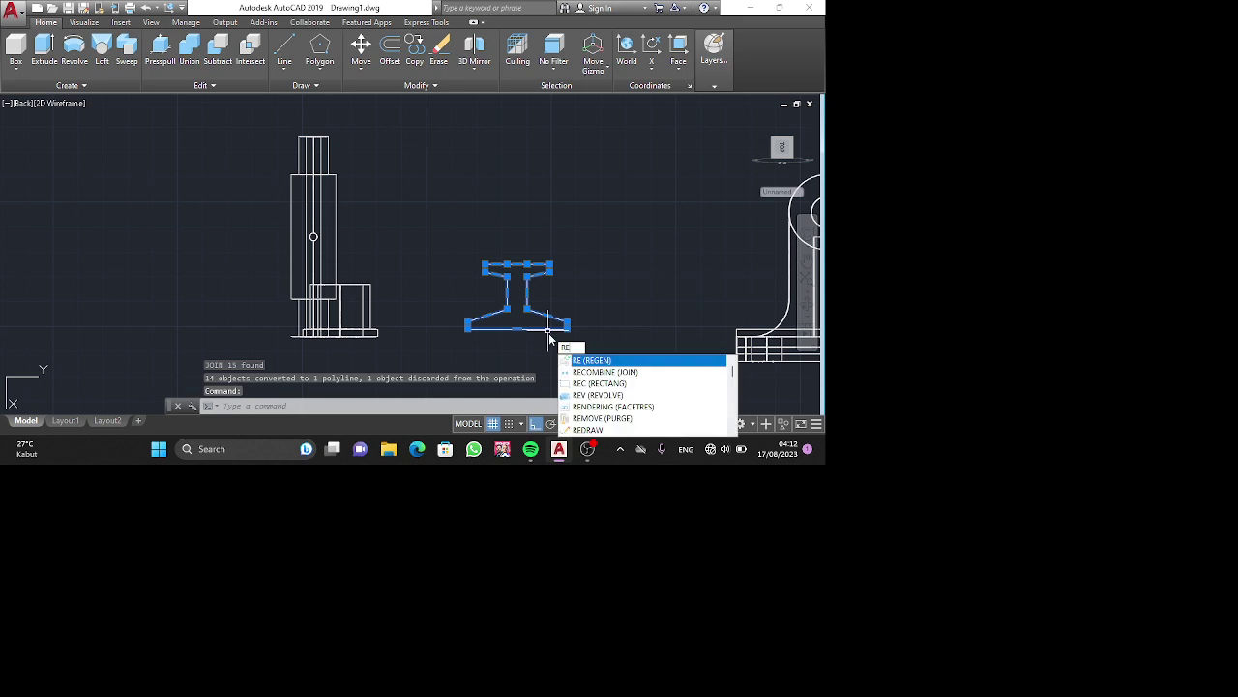
{"action": "left_click", "coordinate": [592, 395]}
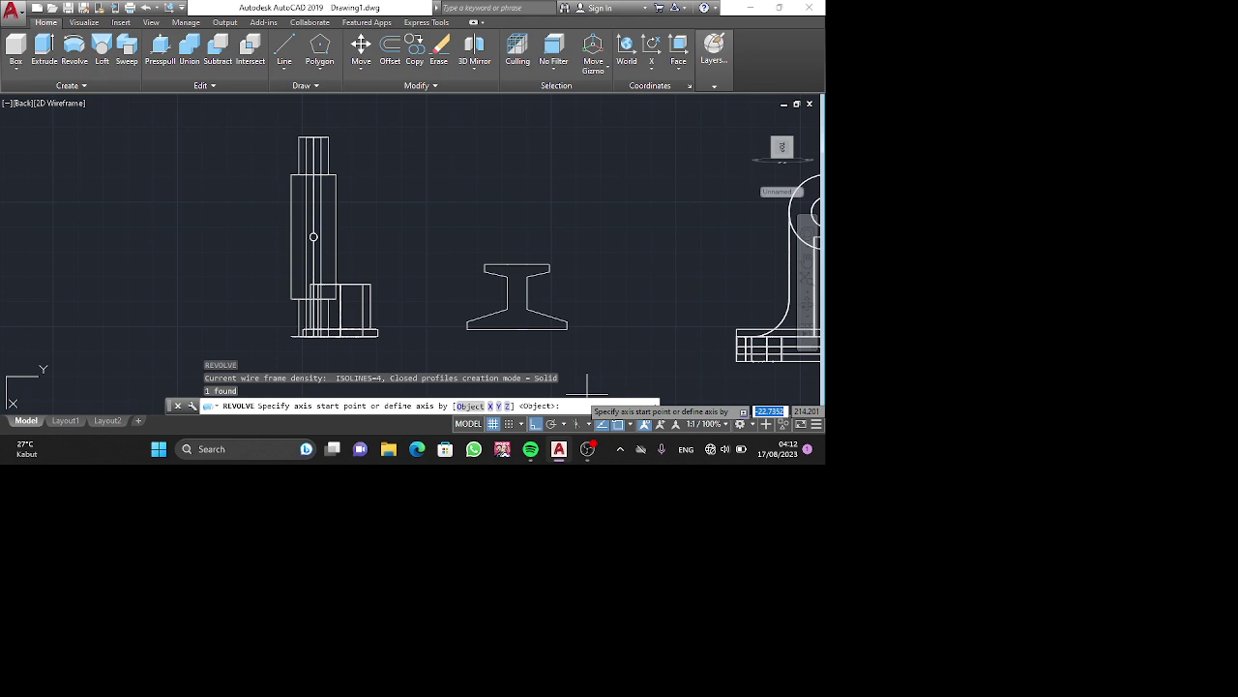
{"action": "key", "text": "Escape"}
Try to revolve the I-shaped polyline about an axis from a corner of its base, with the endpoint 12 units along Z.
{"action": "type", "text": "REV"}
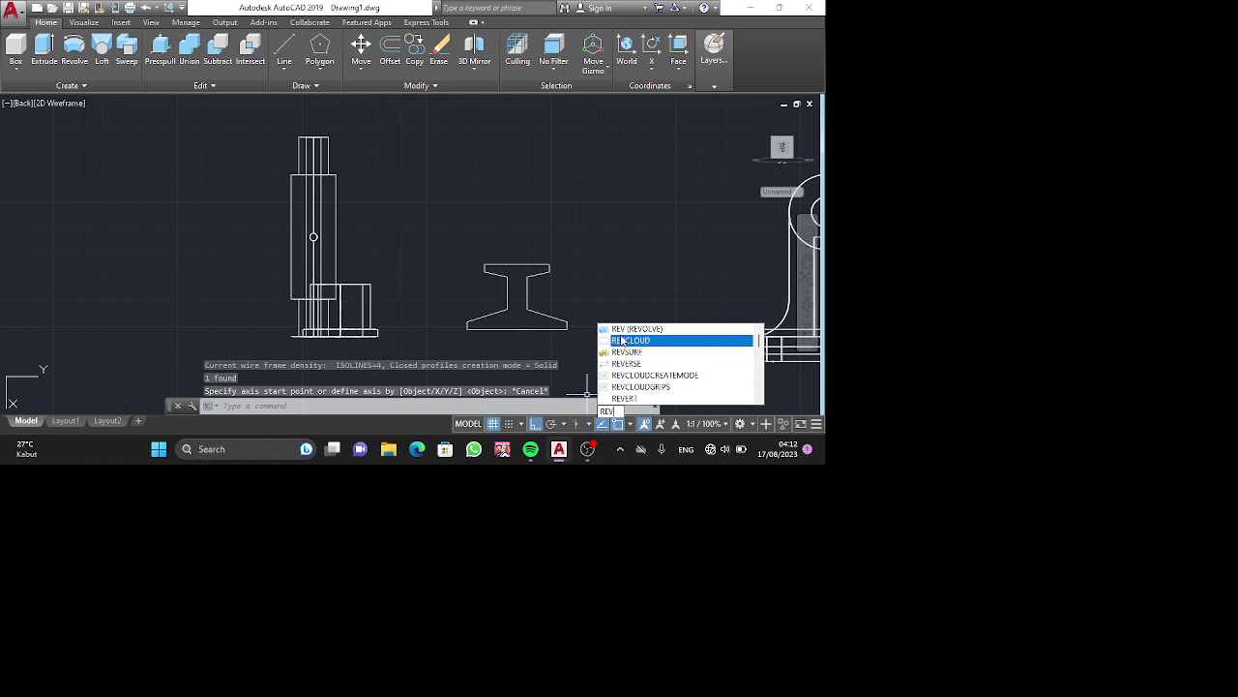
{"action": "key", "text": "Return"}
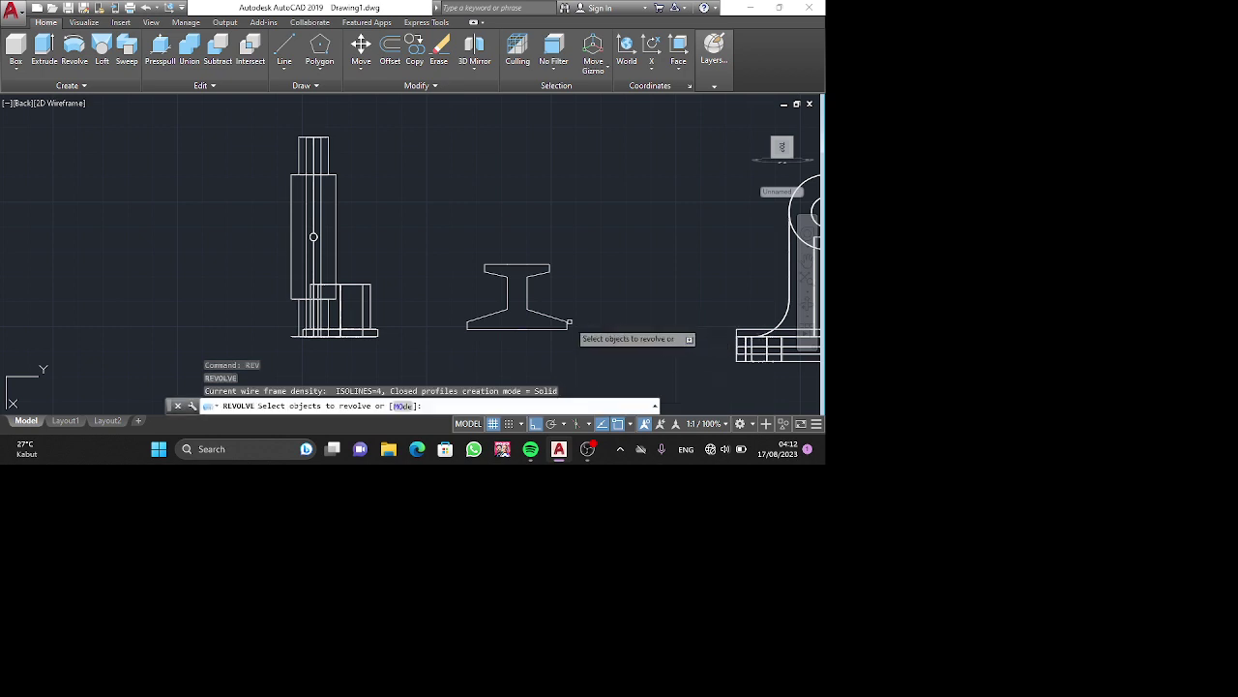
{"action": "left_click", "coordinate": [467, 329]}
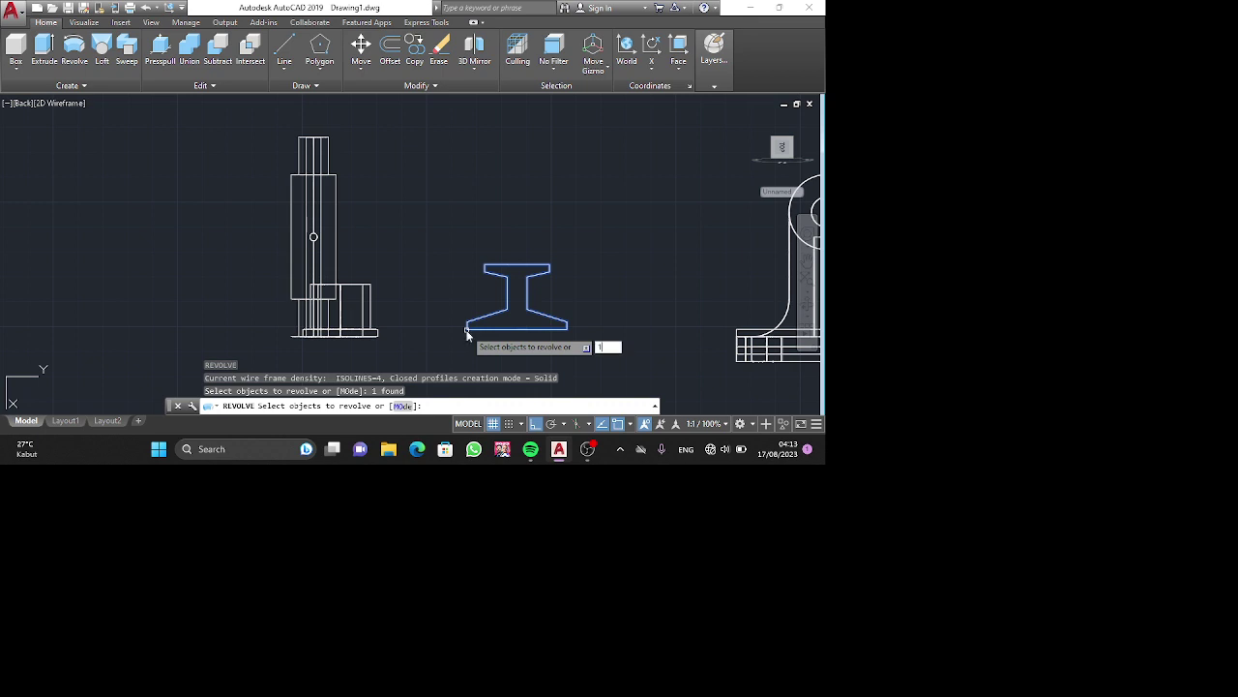
{"action": "type", "text": "2"}
{"action": "key", "text": "Return"}
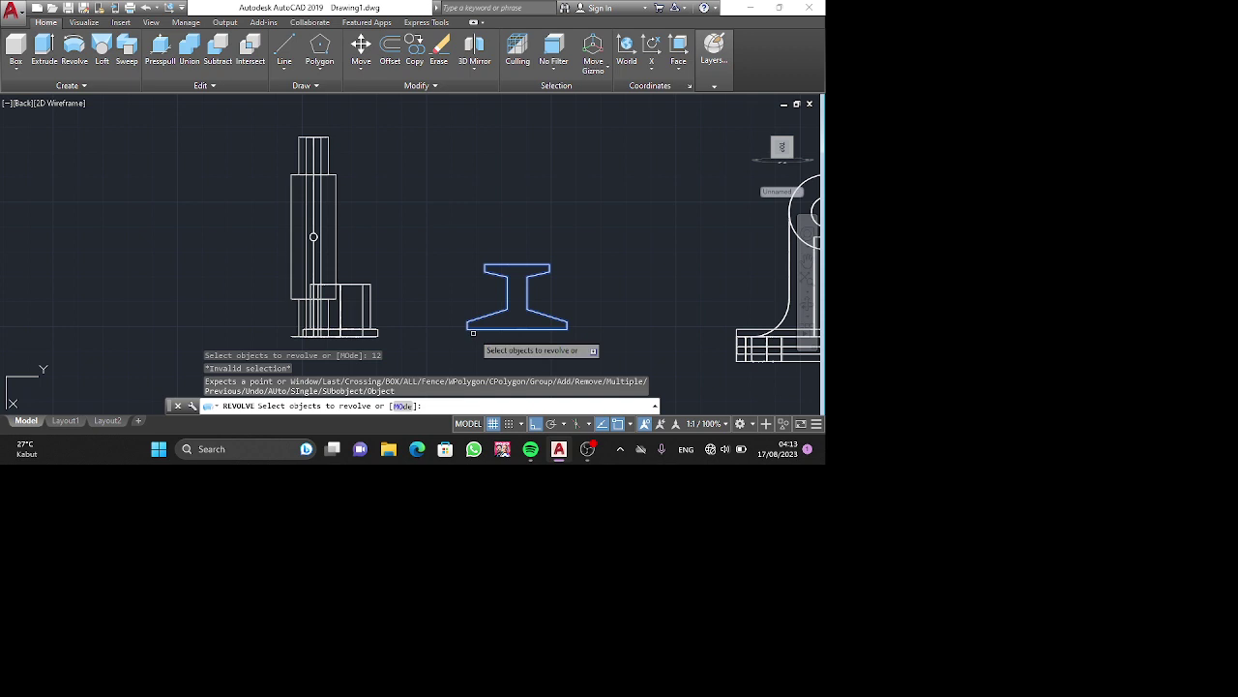
{"action": "type", "text": "circle"}
{"action": "key", "text": "Return"}
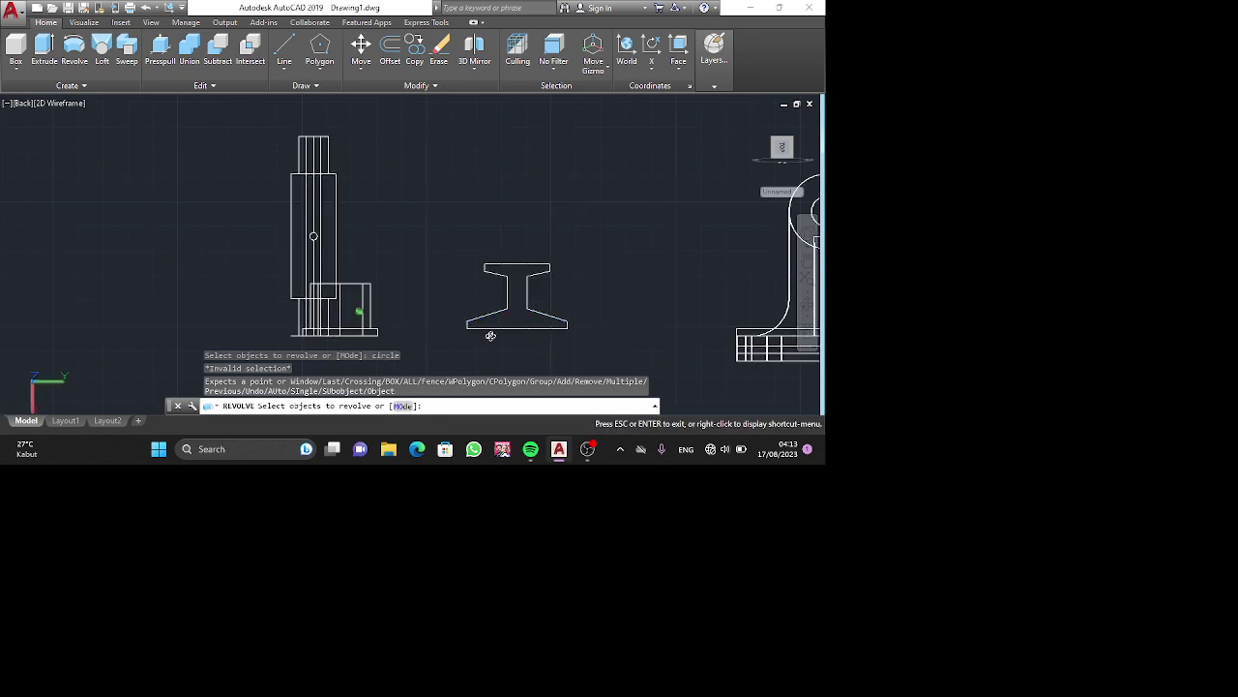
{"action": "middle_click_drag", "start_coordinate": [488, 333], "coordinate": [631, 348], "text": "shift"}
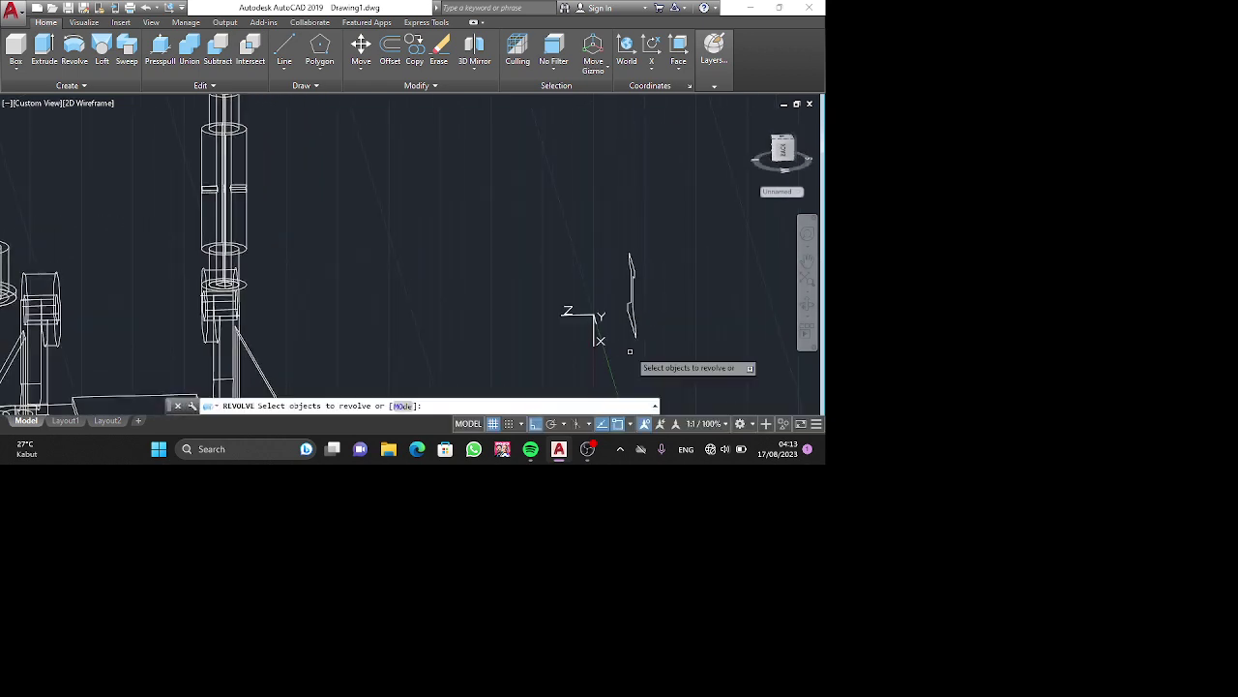
{"action": "left_click", "coordinate": [636, 317]}
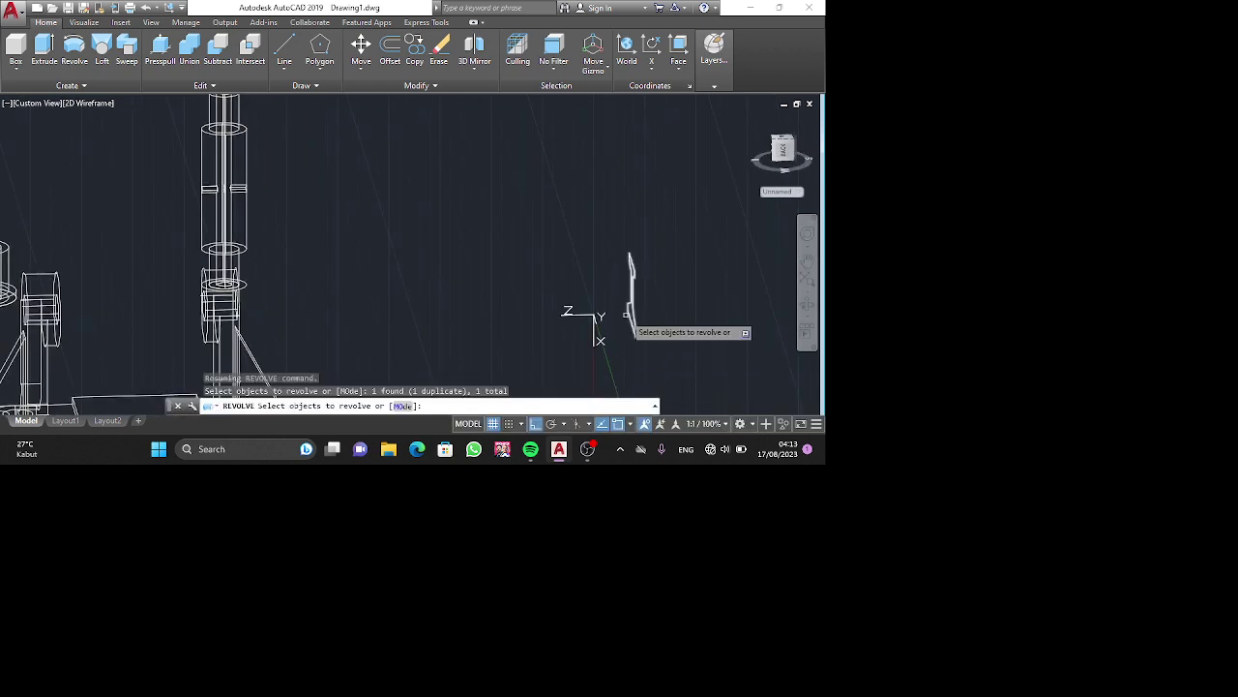
{"action": "right_click", "coordinate": [631, 315]}
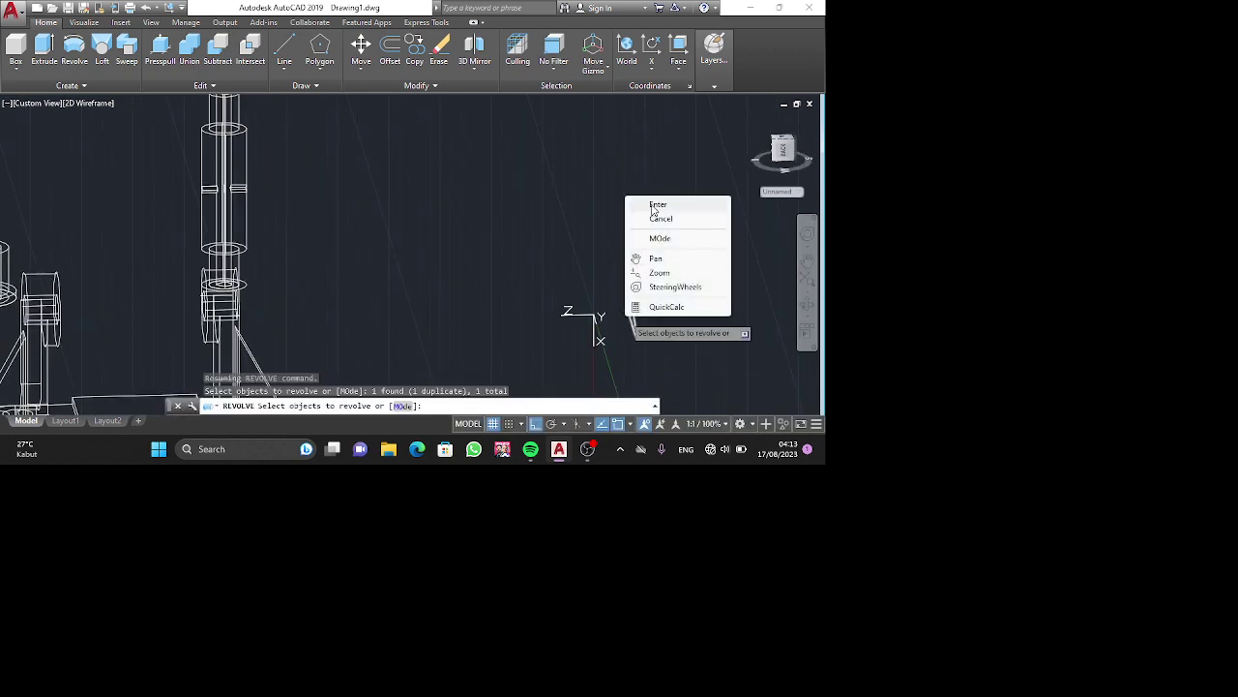
{"action": "left_click", "coordinate": [657, 205]}
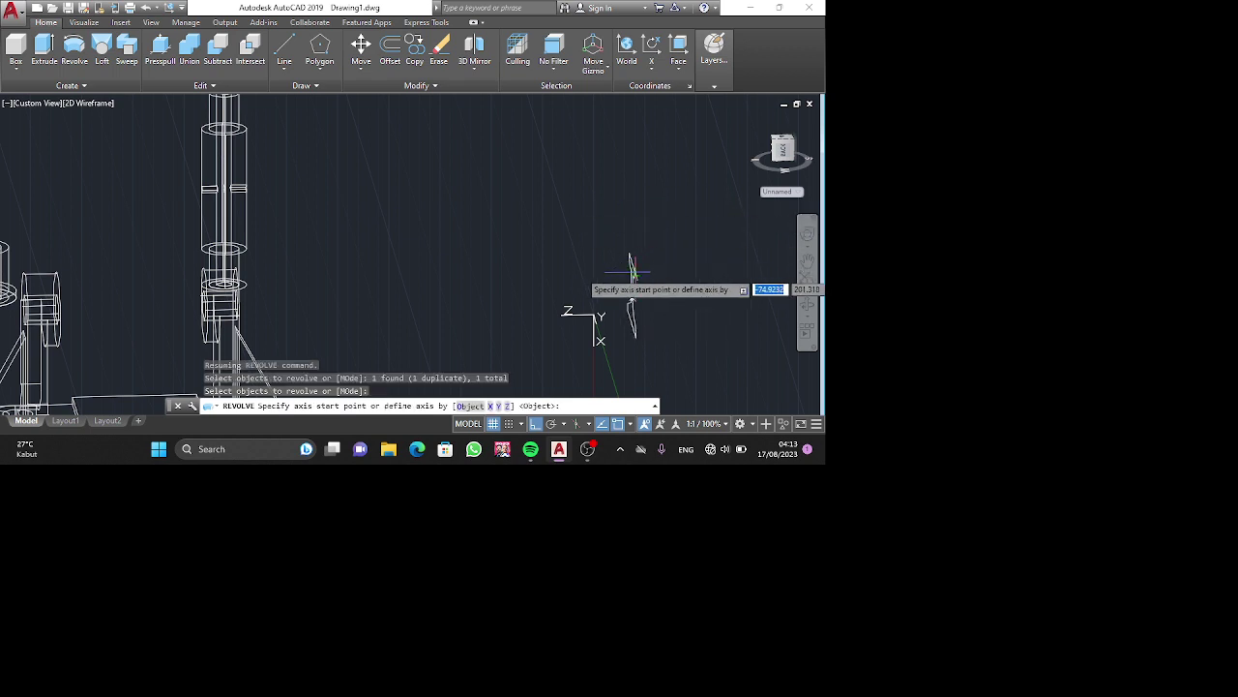
{"action": "left_click", "coordinate": [632, 334]}
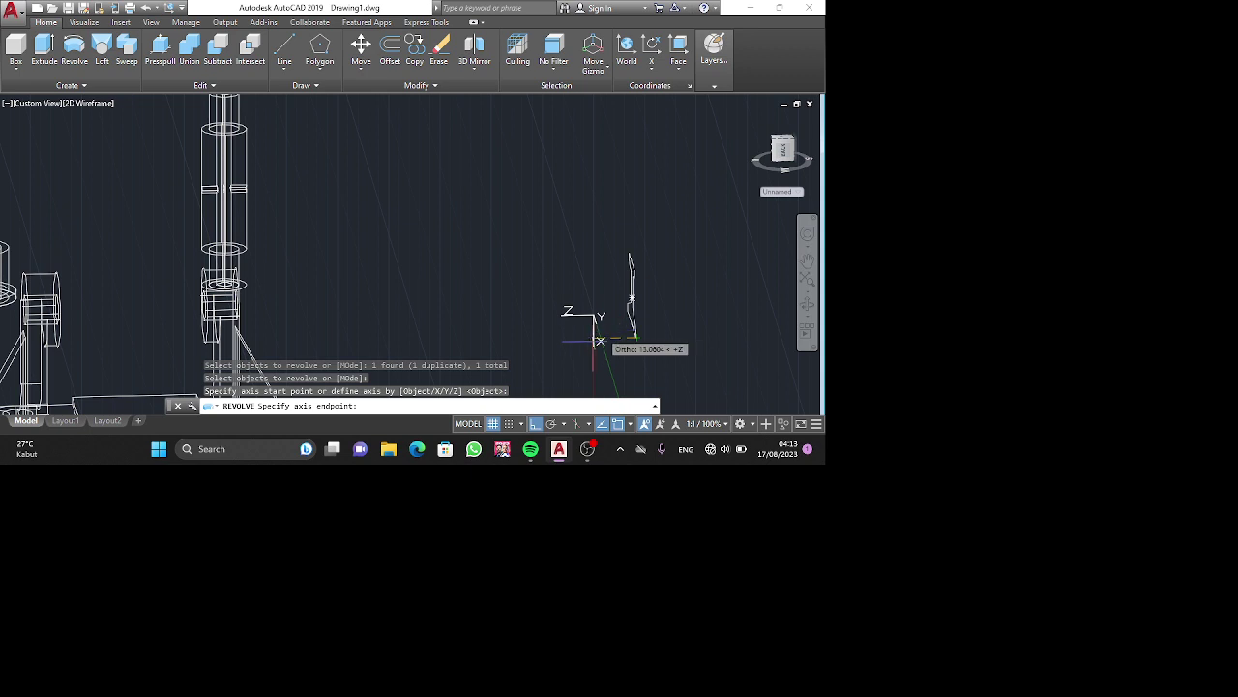
{"action": "type", "text": "12"}
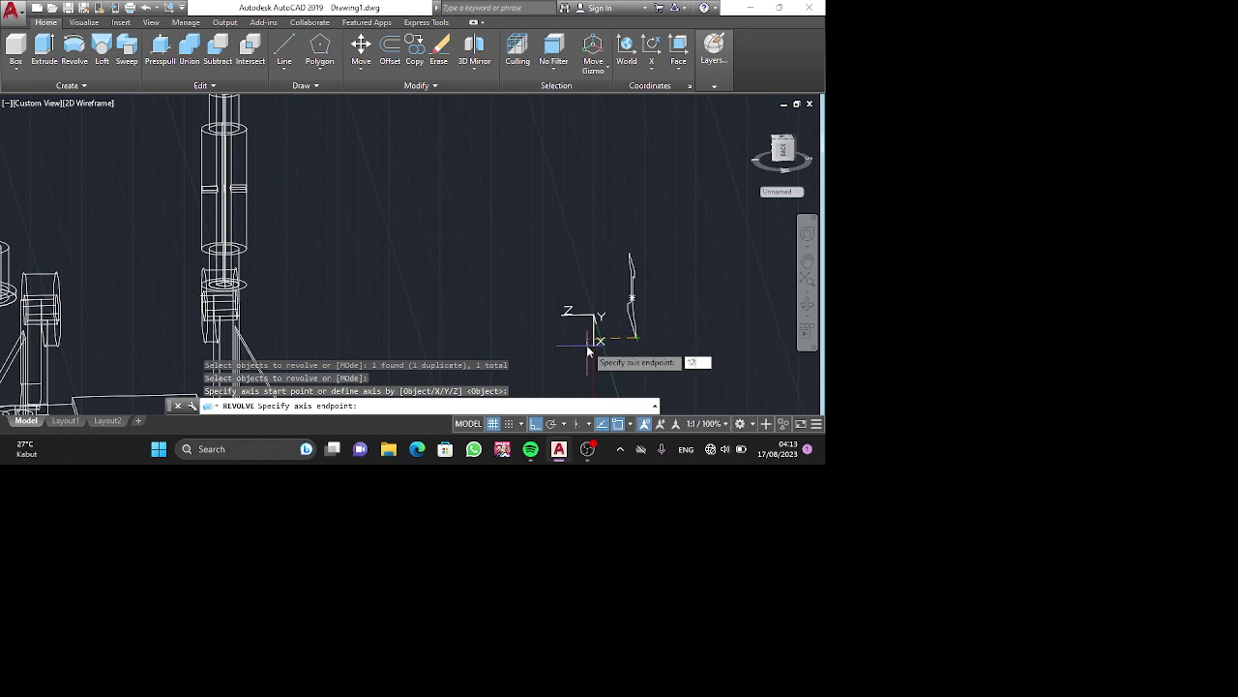
{"action": "key", "text": "Return"}
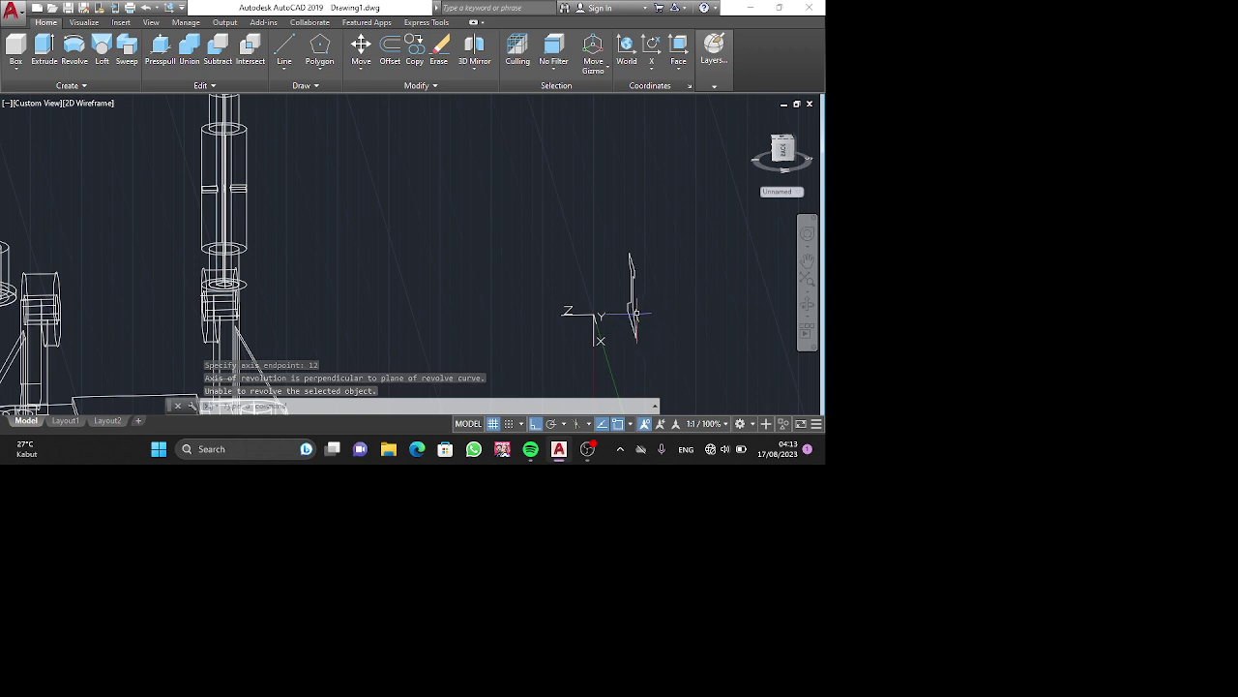
{"action": "left_click", "coordinate": [631, 312]}
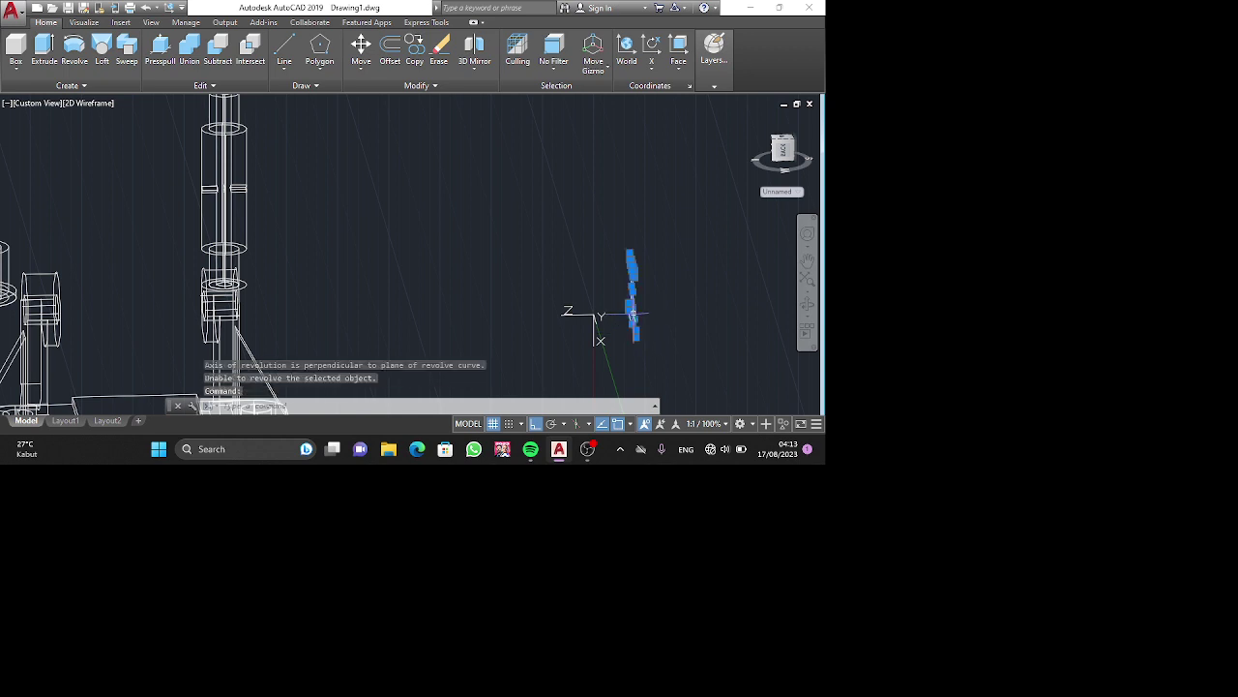
{"action": "type", "text": "35"}
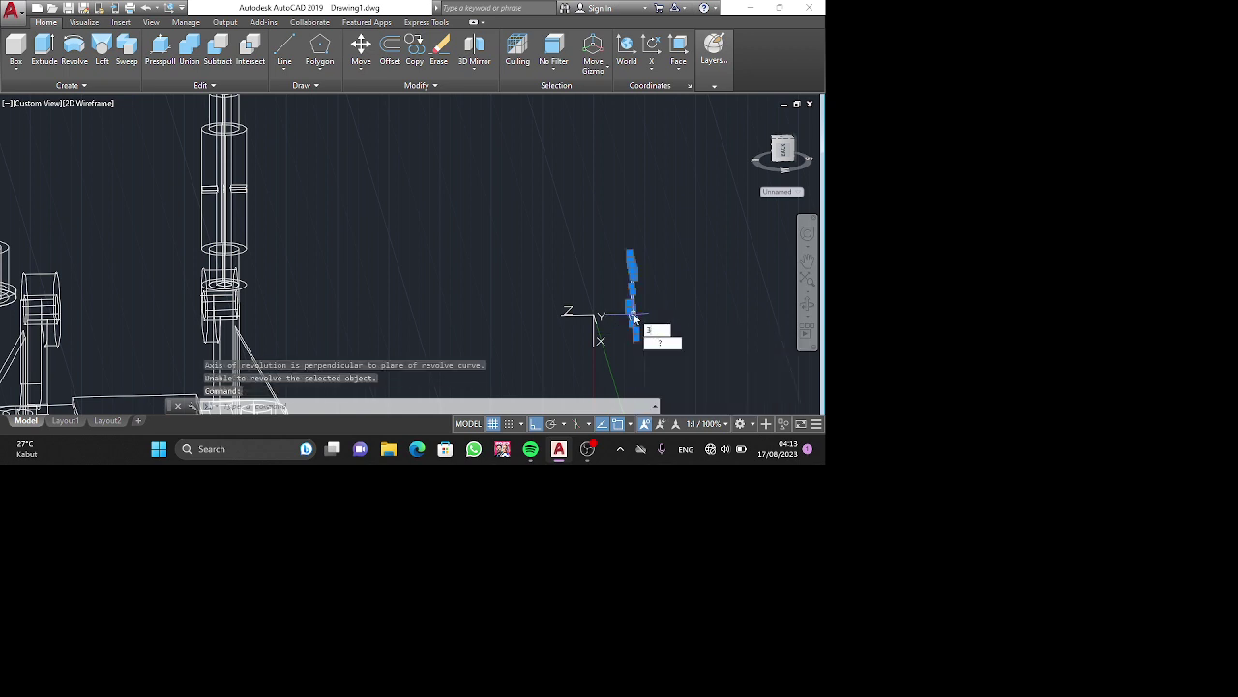
{"action": "key", "text": "BackSpace"}
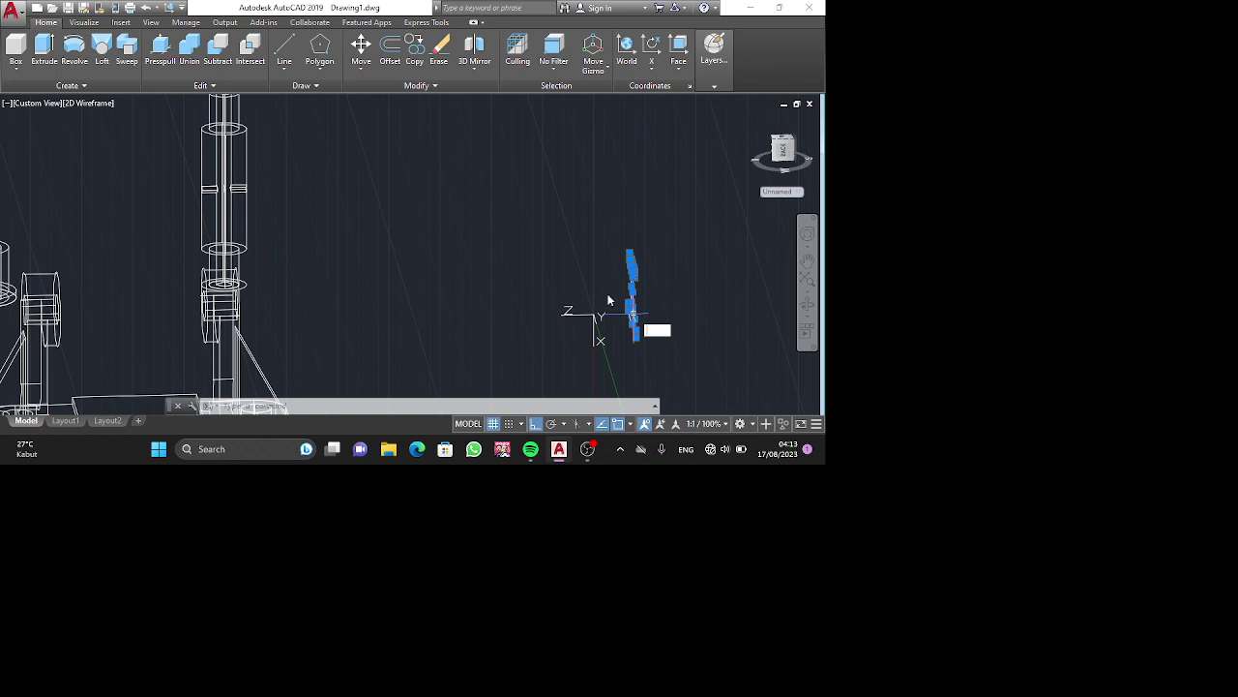
{"action": "key", "text": "Escape"}
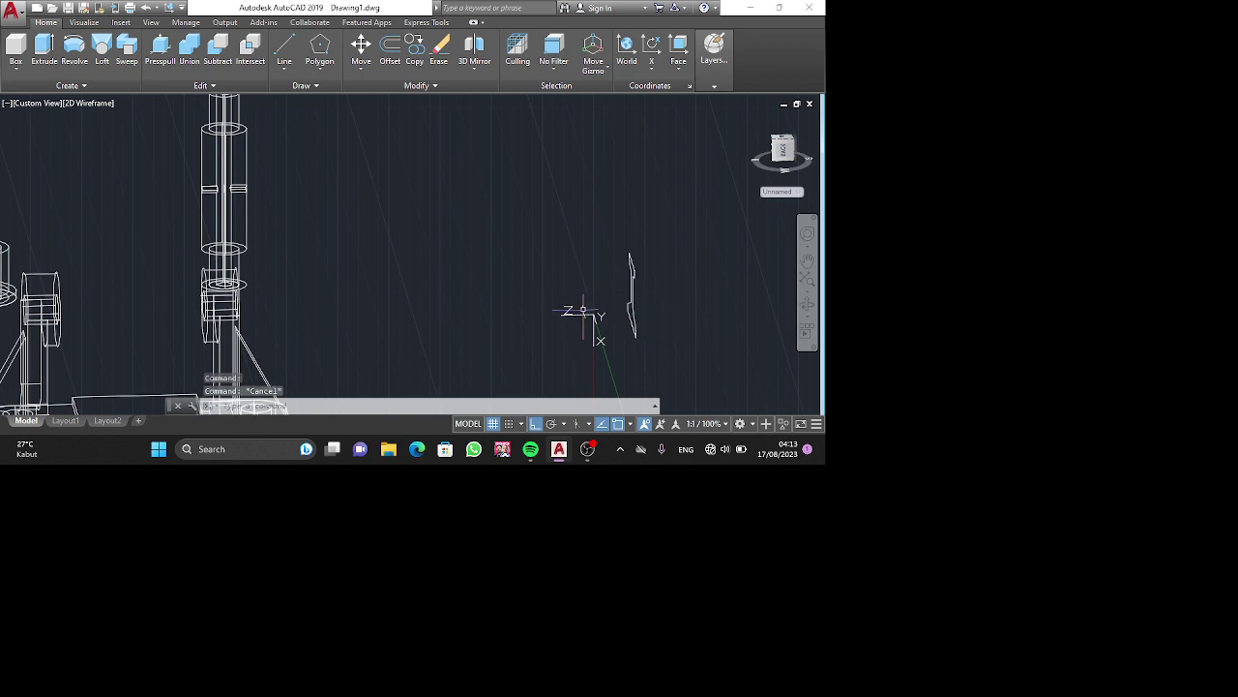
Try again to revolve the I-shaped polyline, starting the axis at its lowest corner with the endpoint 12 units along Z.
{"action": "type", "text": "re"}
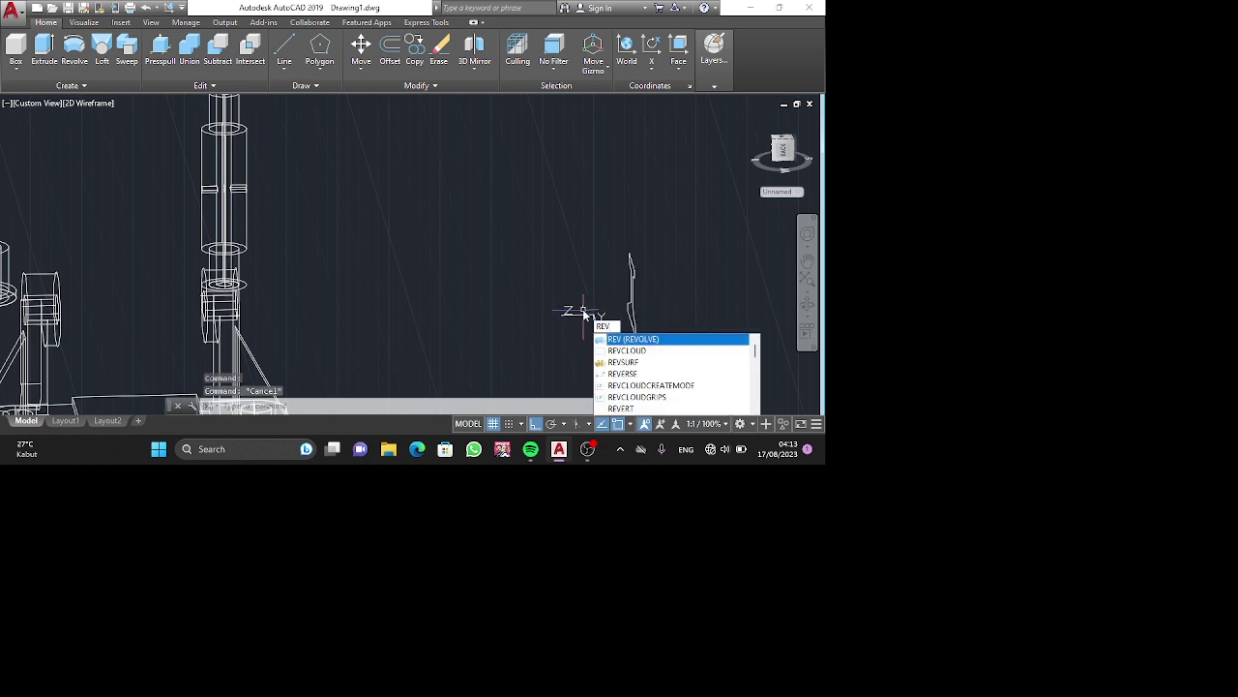
{"action": "key", "text": "Return"}
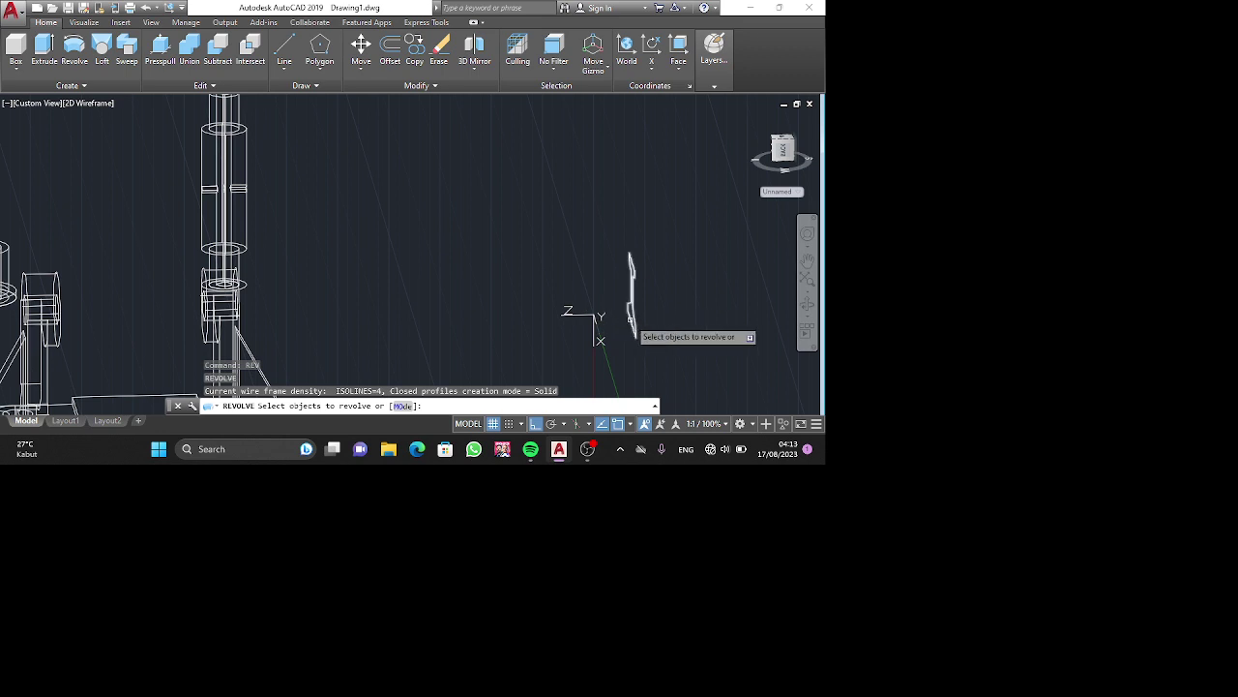
{"action": "left_click", "coordinate": [630, 319]}
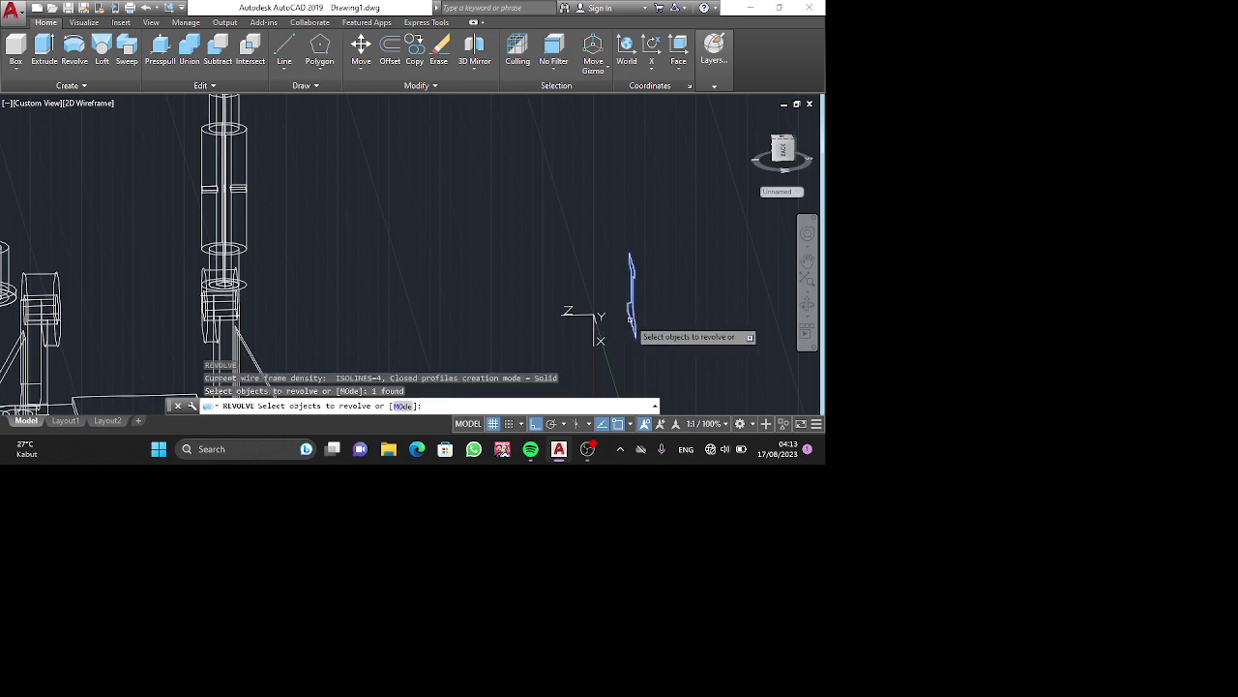
{"action": "key", "text": "Return"}
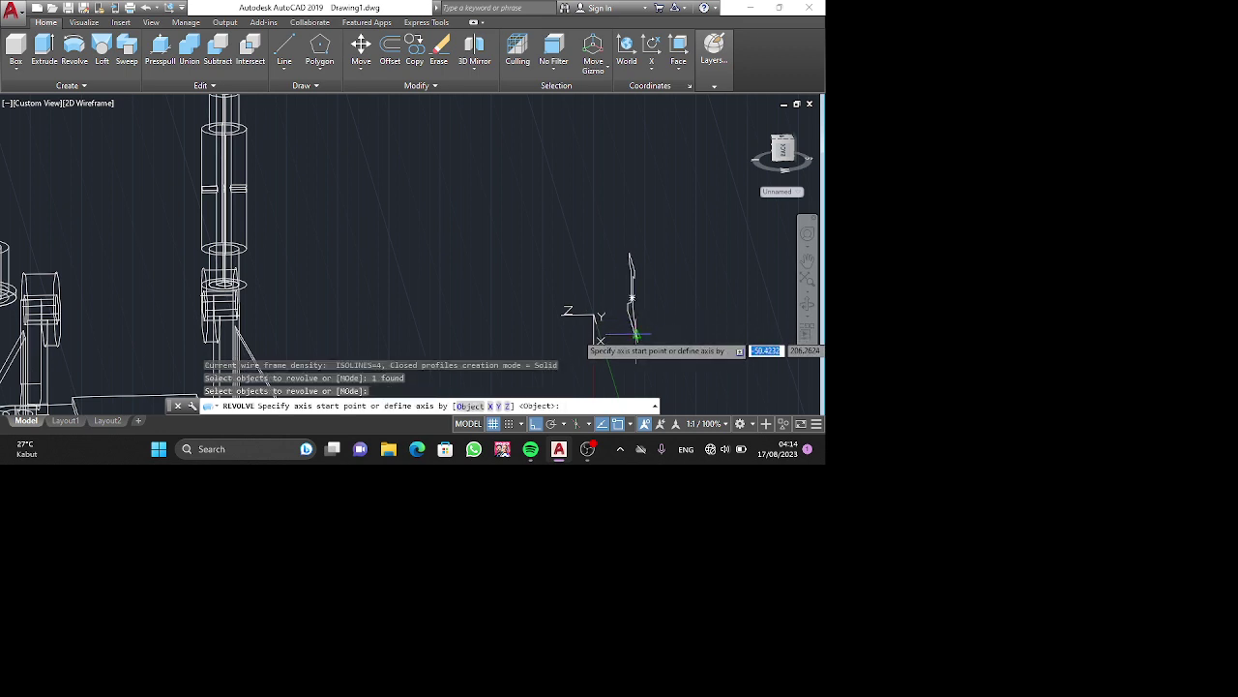
{"action": "middle_click_drag", "start_coordinate": [637, 337], "coordinate": [653, 343], "text": "shift"}
{"action": "left_click", "coordinate": [652, 339]}
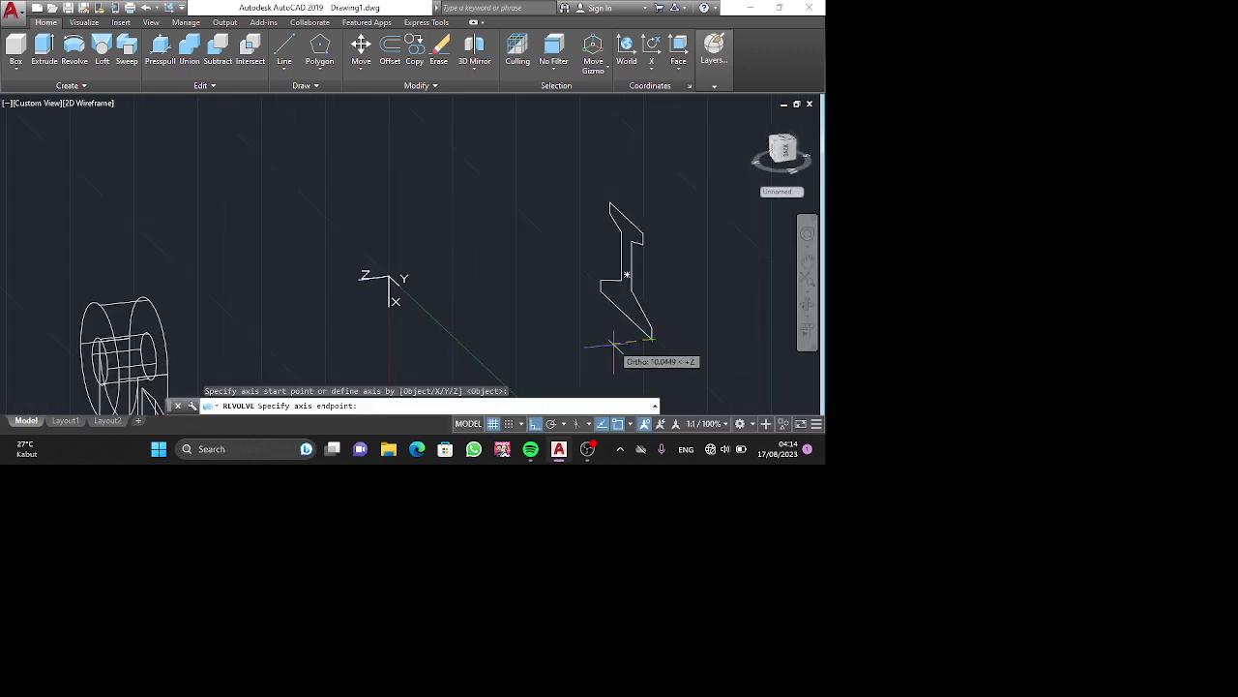
{"action": "type", "text": "12"}
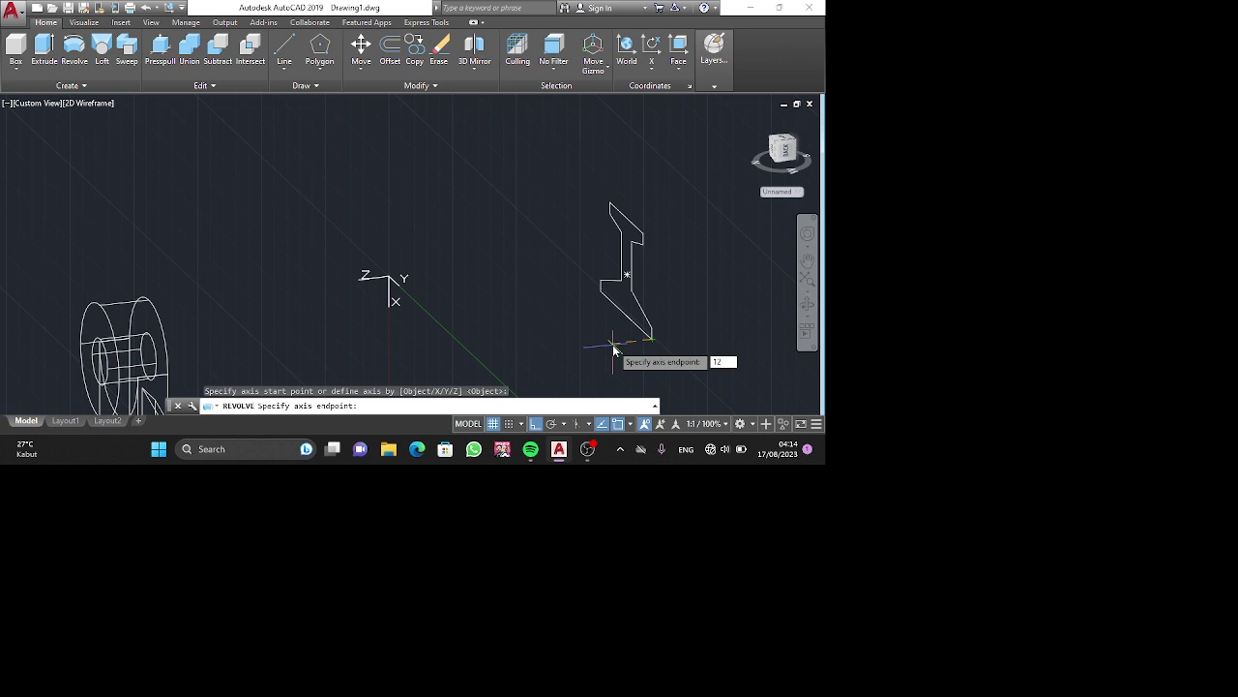
{"action": "key", "text": "Return"}
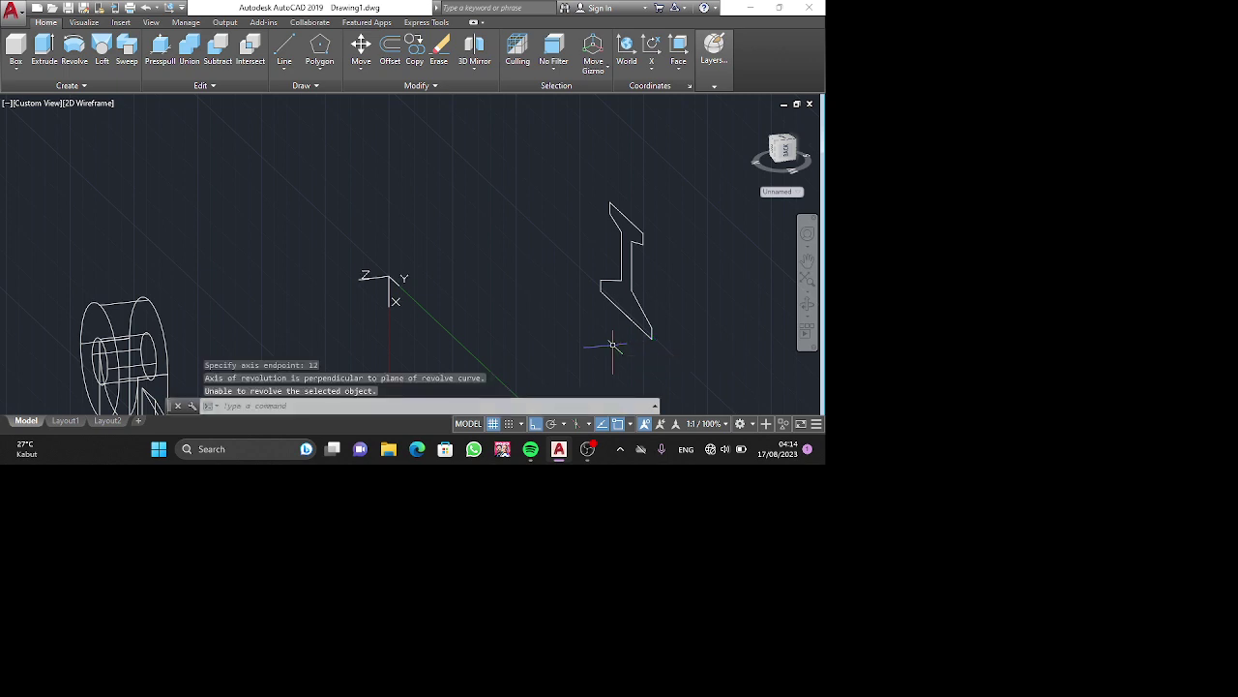
Try to revolve the I-shaped polyline about an axis from its lowest corner, with 360 as the axis endpoint distance.
{"action": "type", "text": "3"}
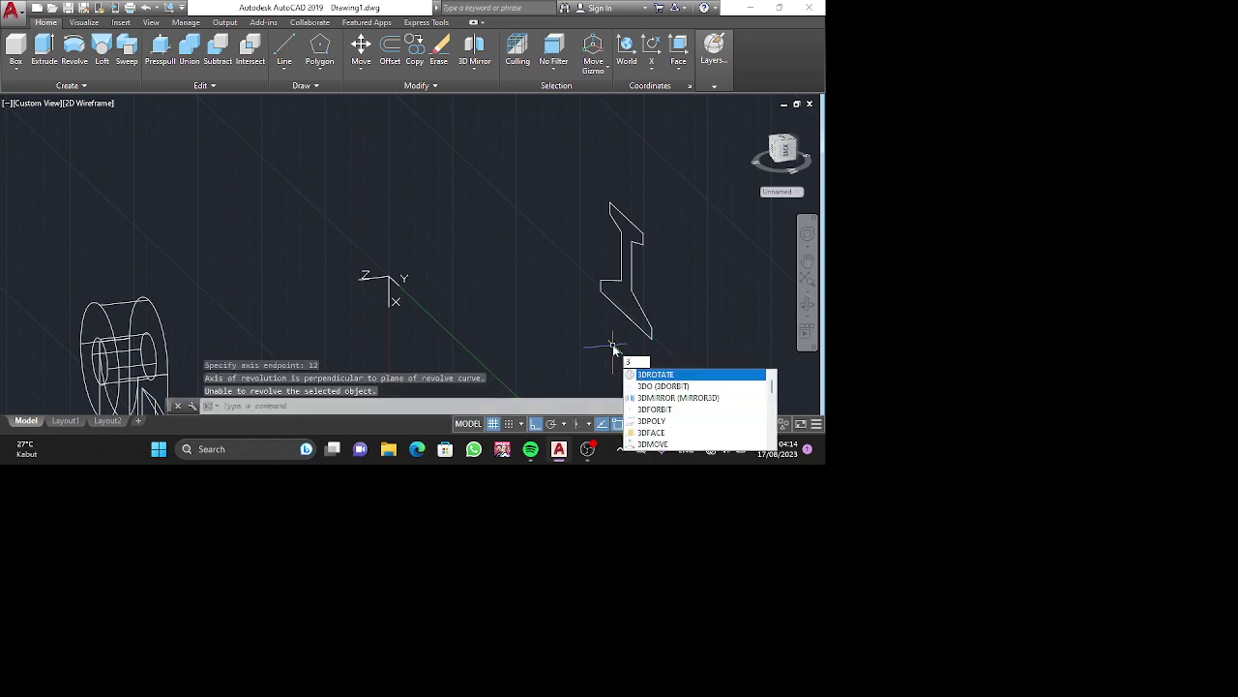
{"action": "key", "text": "BackSpace"}
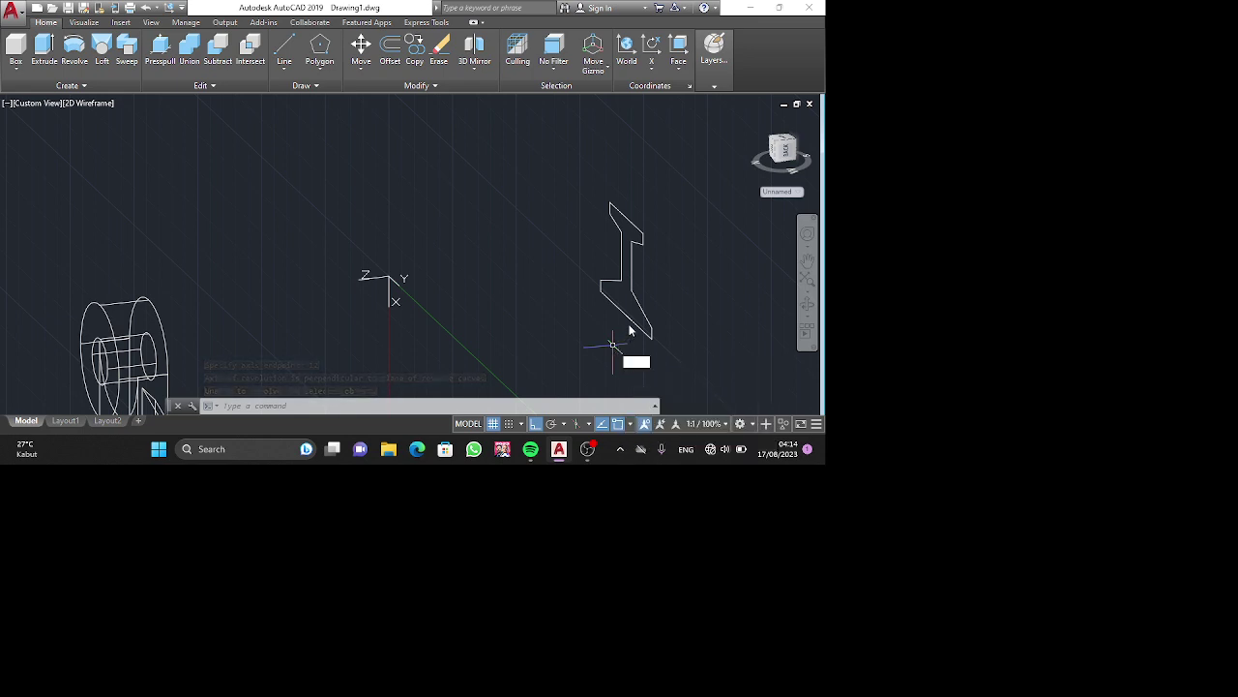
{"action": "type", "text": "re"}
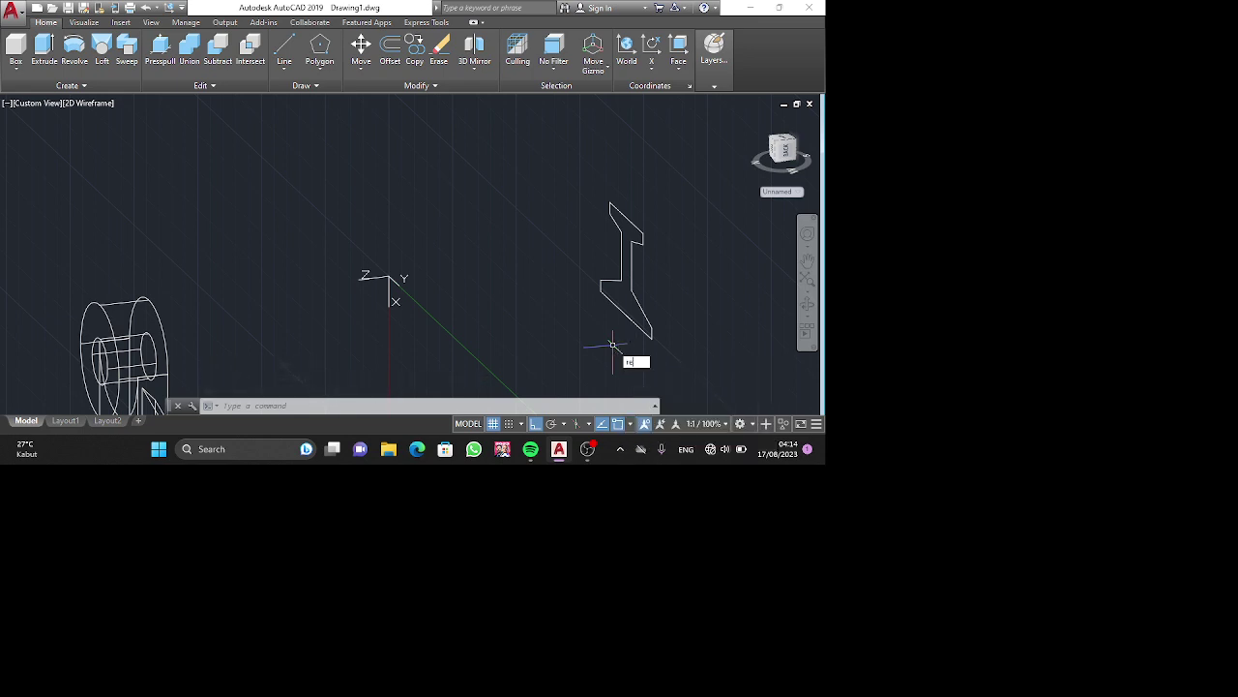
{"action": "key", "text": "Return"}
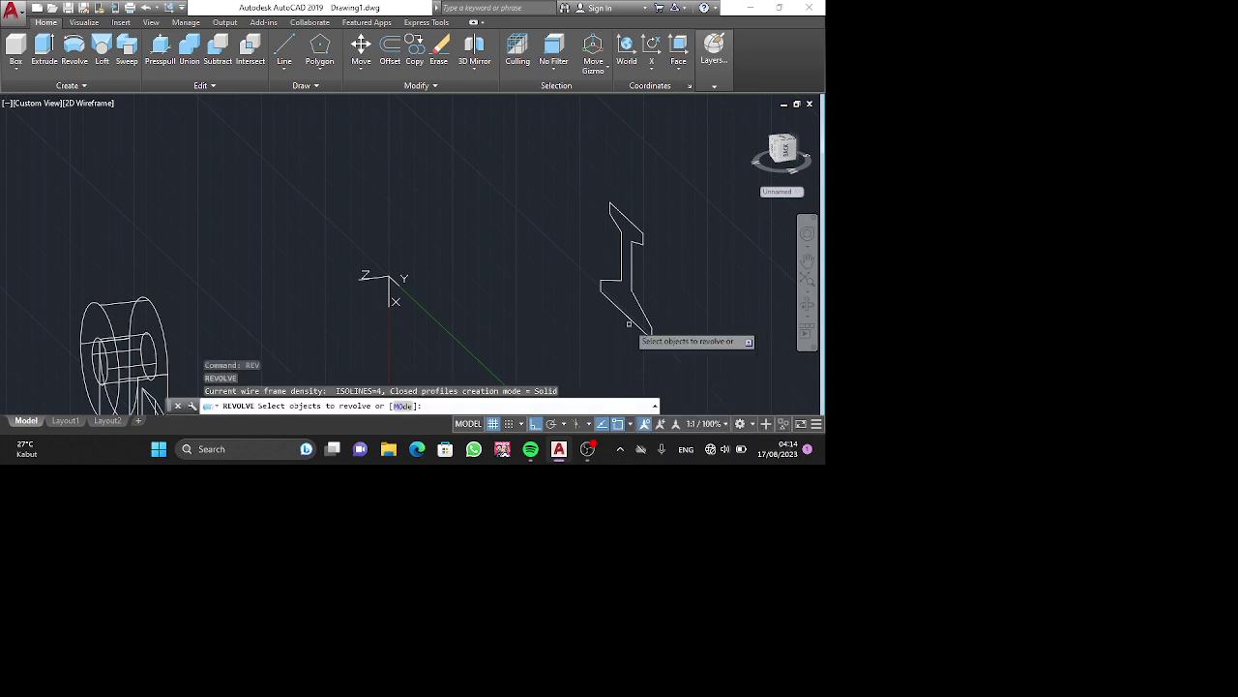
{"action": "left_click", "coordinate": [646, 332]}
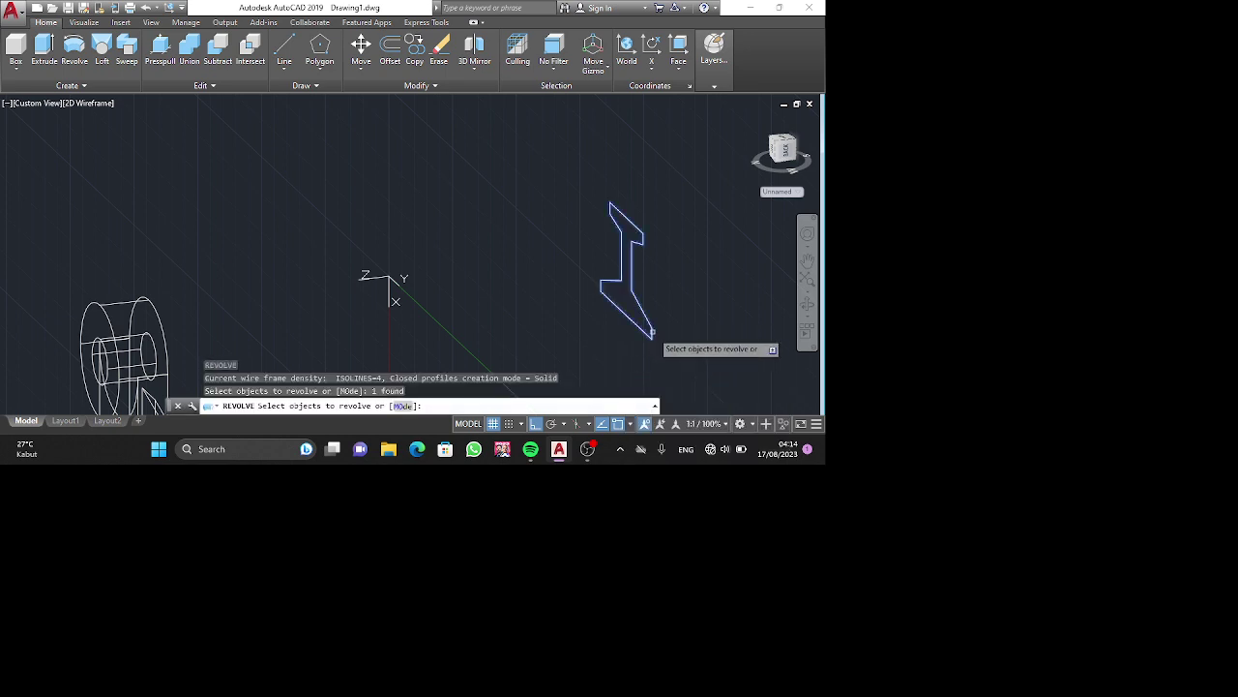
{"action": "key", "text": "Return"}
{"action": "left_click", "coordinate": [630, 344]}
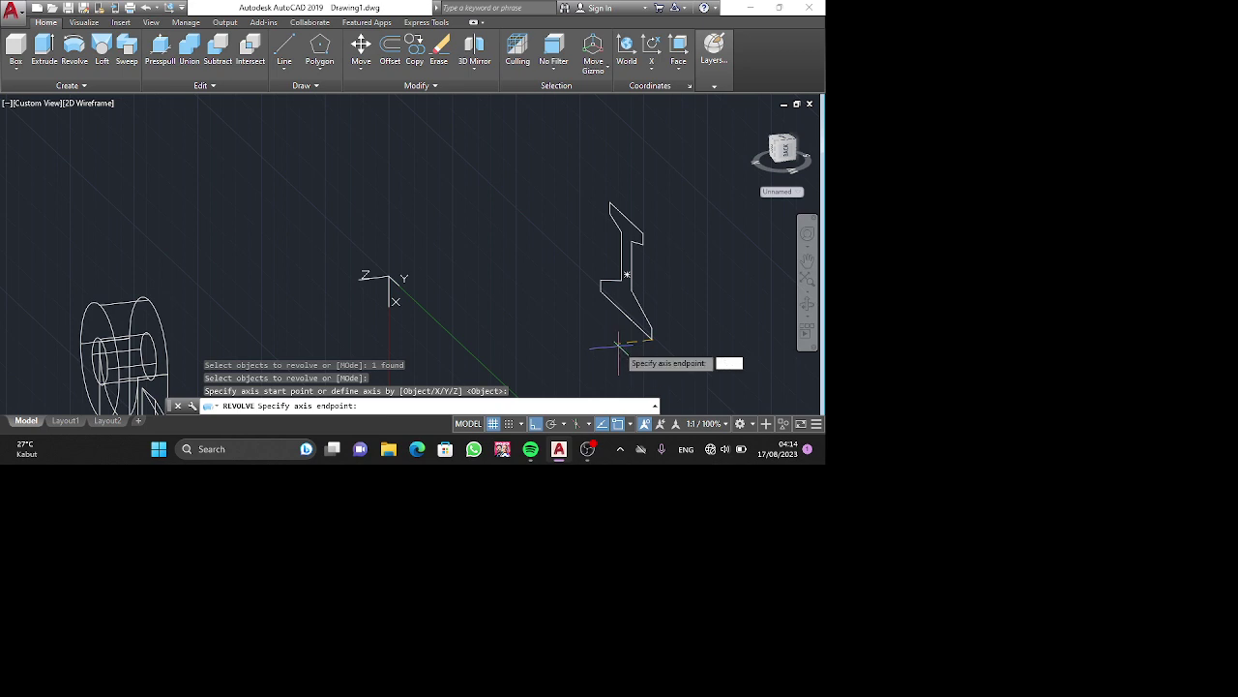
{"action": "type", "text": "360"}
{"action": "key", "text": "Tab"}
{"action": "key", "text": "BackSpace"}
{"action": "key", "text": "Return"}
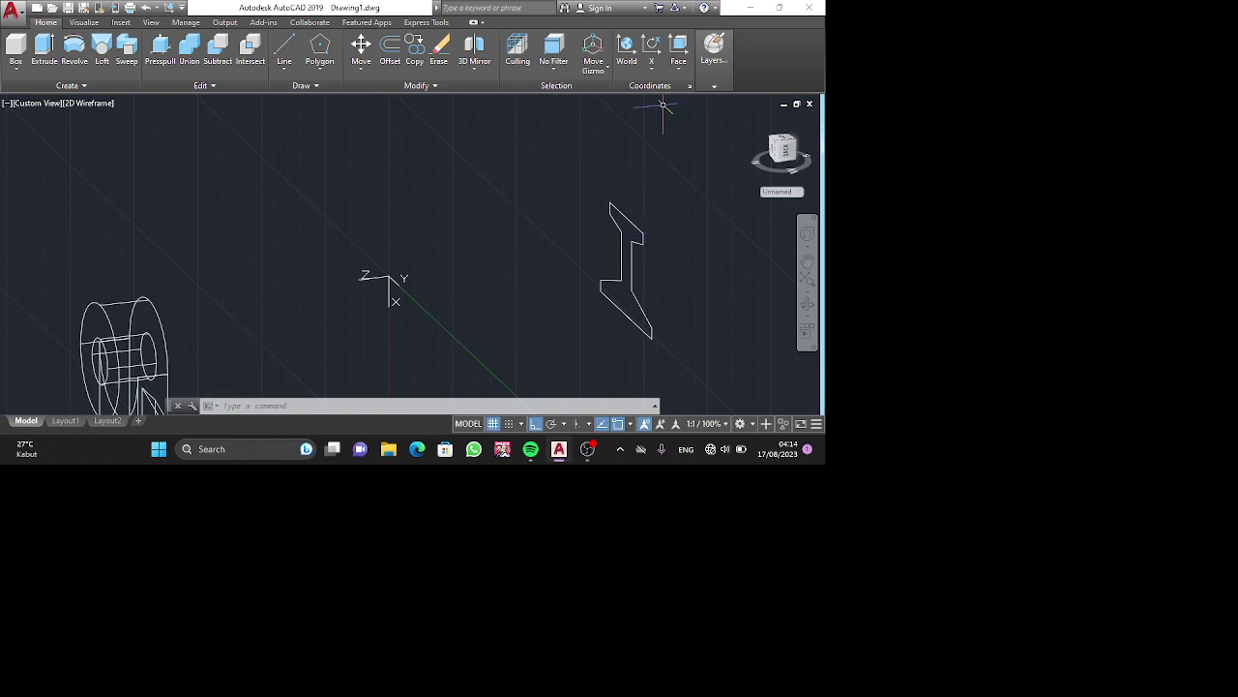
Try to align the UCS to the I-shaped profile's face and revolve the profile about an axis at its middle, with endpoint distance 12.
{"action": "left_click", "coordinate": [678, 48]}
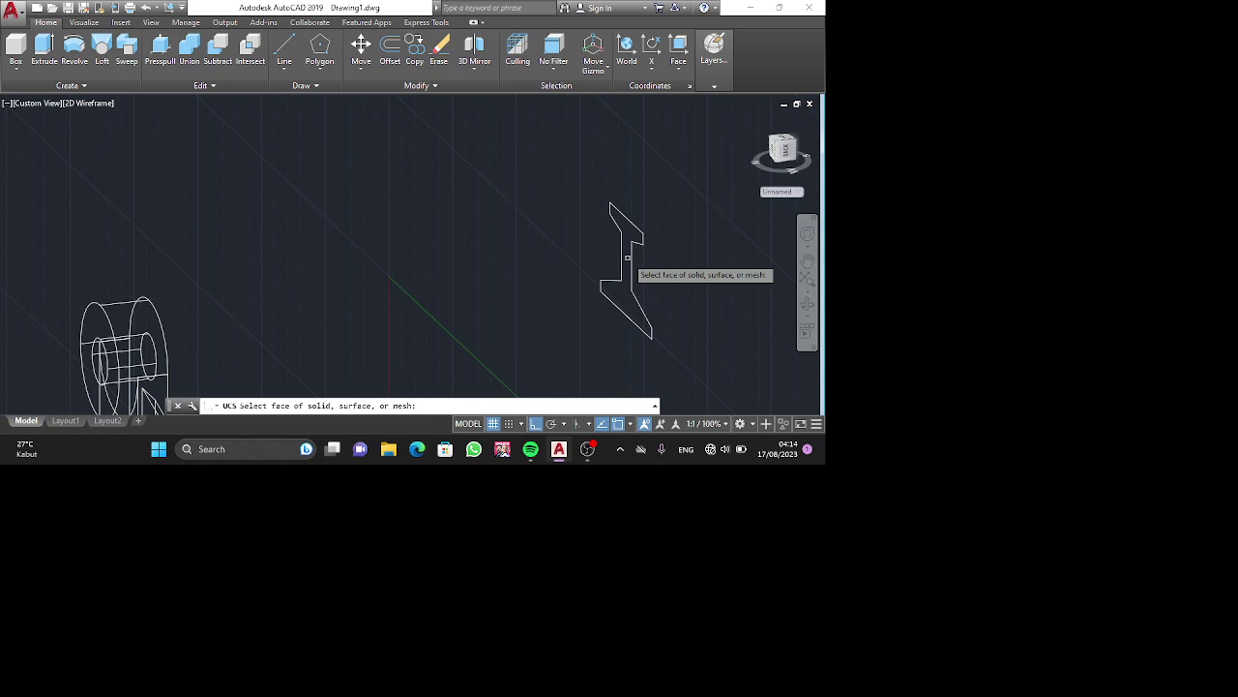
{"action": "left_click", "coordinate": [620, 309]}
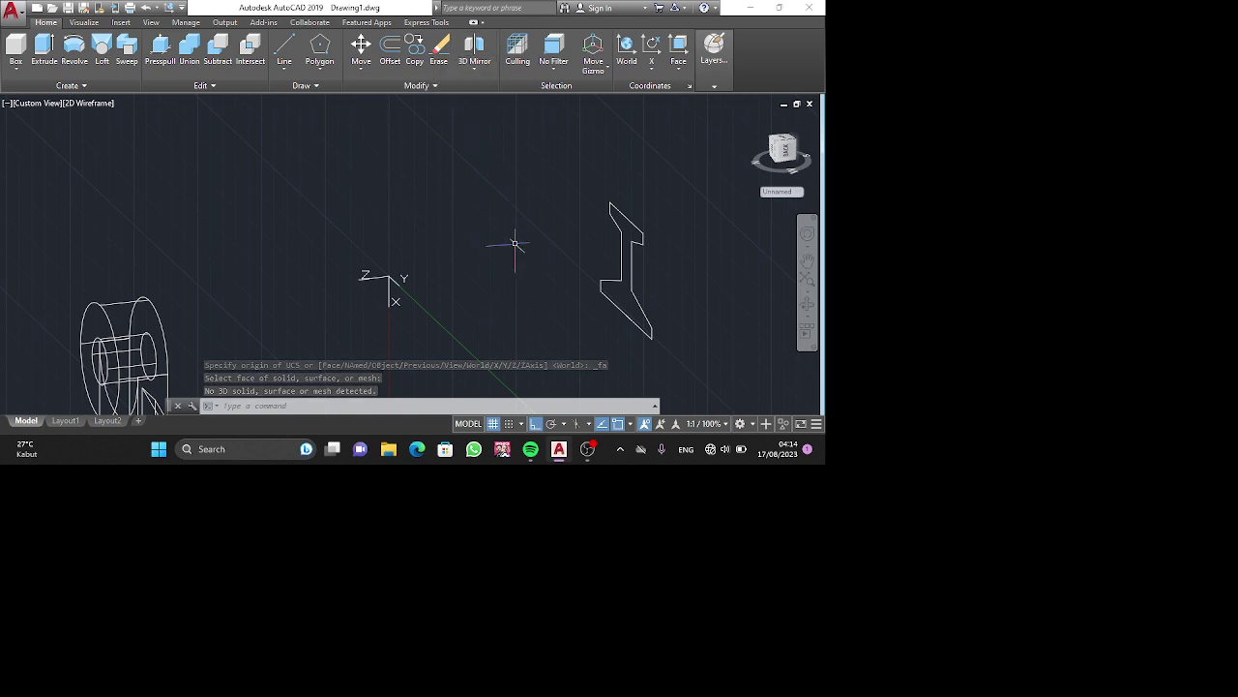
{"action": "type", "text": "rev"}
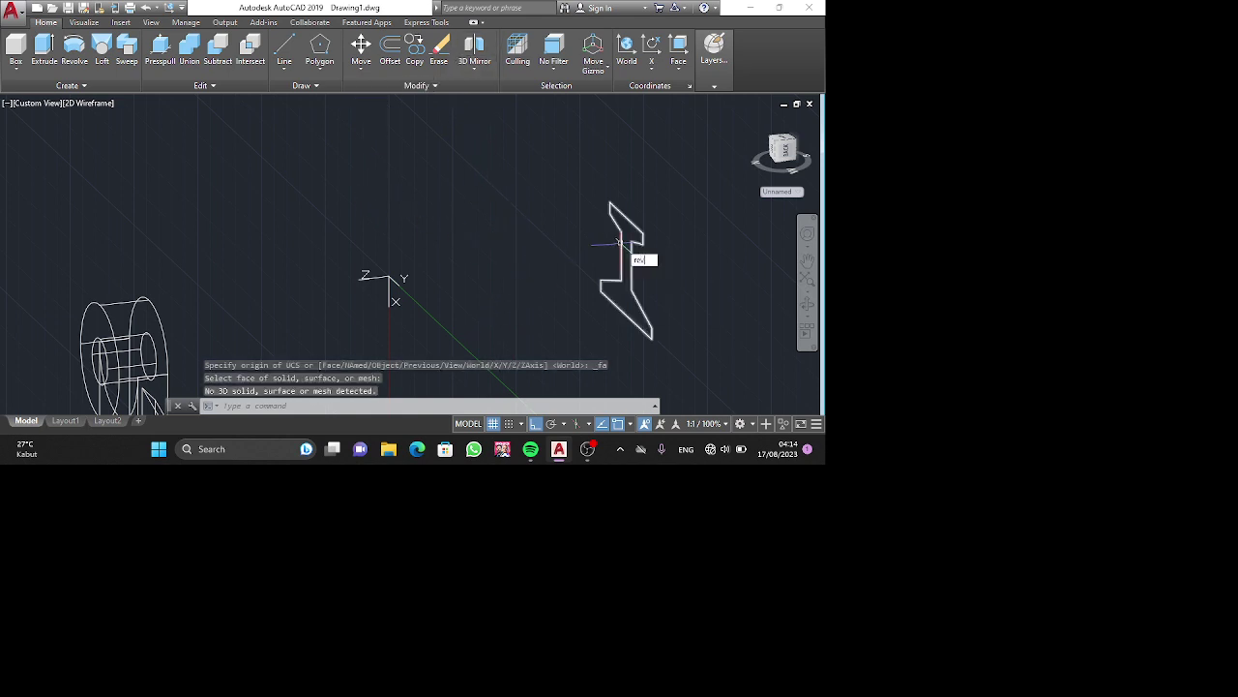
{"action": "key", "text": "Return"}
{"action": "left_click", "coordinate": [626, 274]}
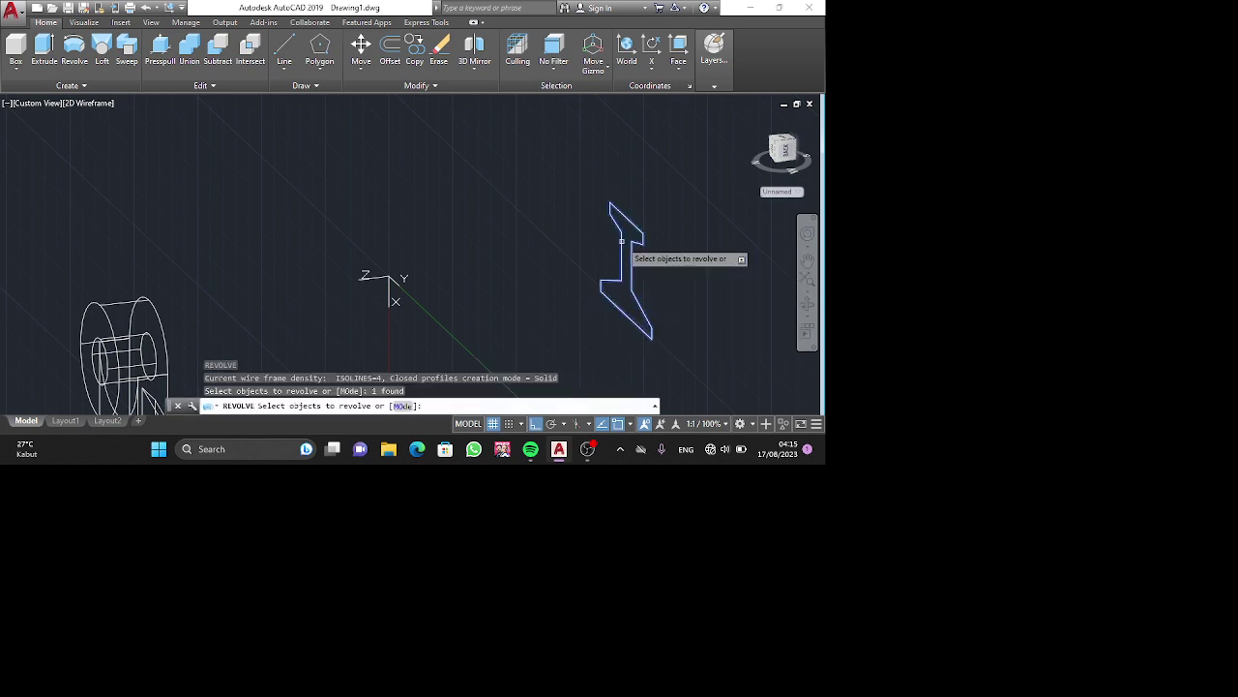
{"action": "key", "text": "Return"}
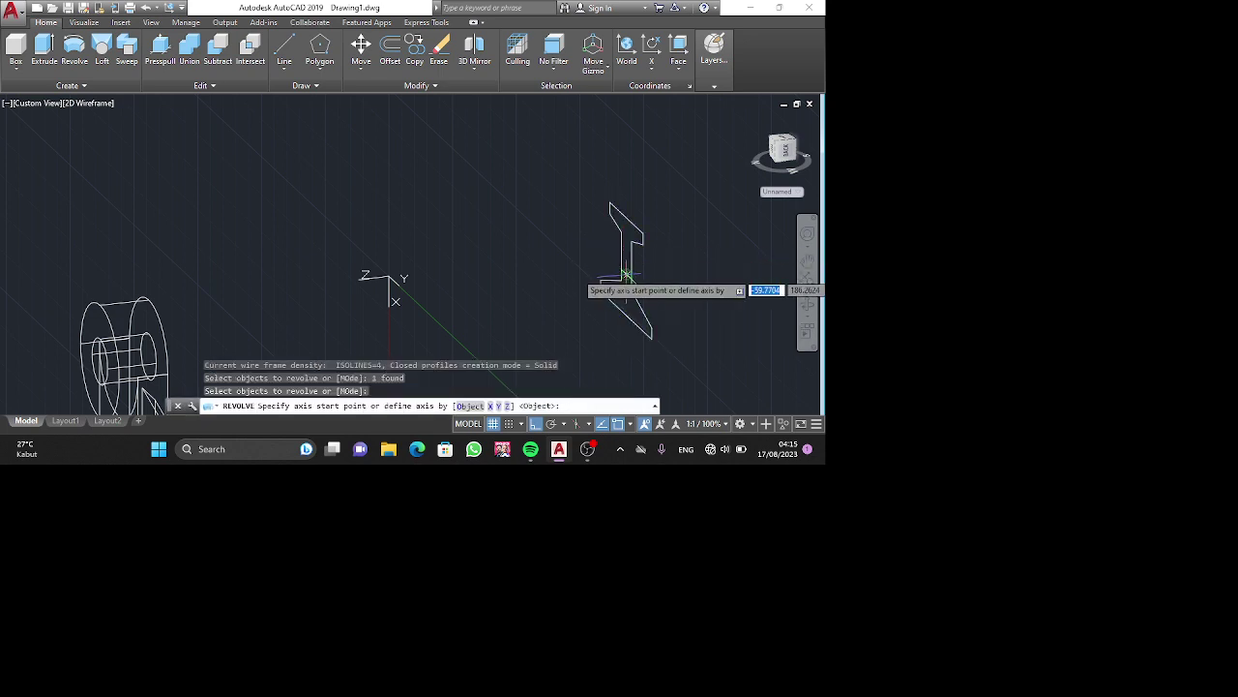
{"action": "left_click", "coordinate": [611, 281]}
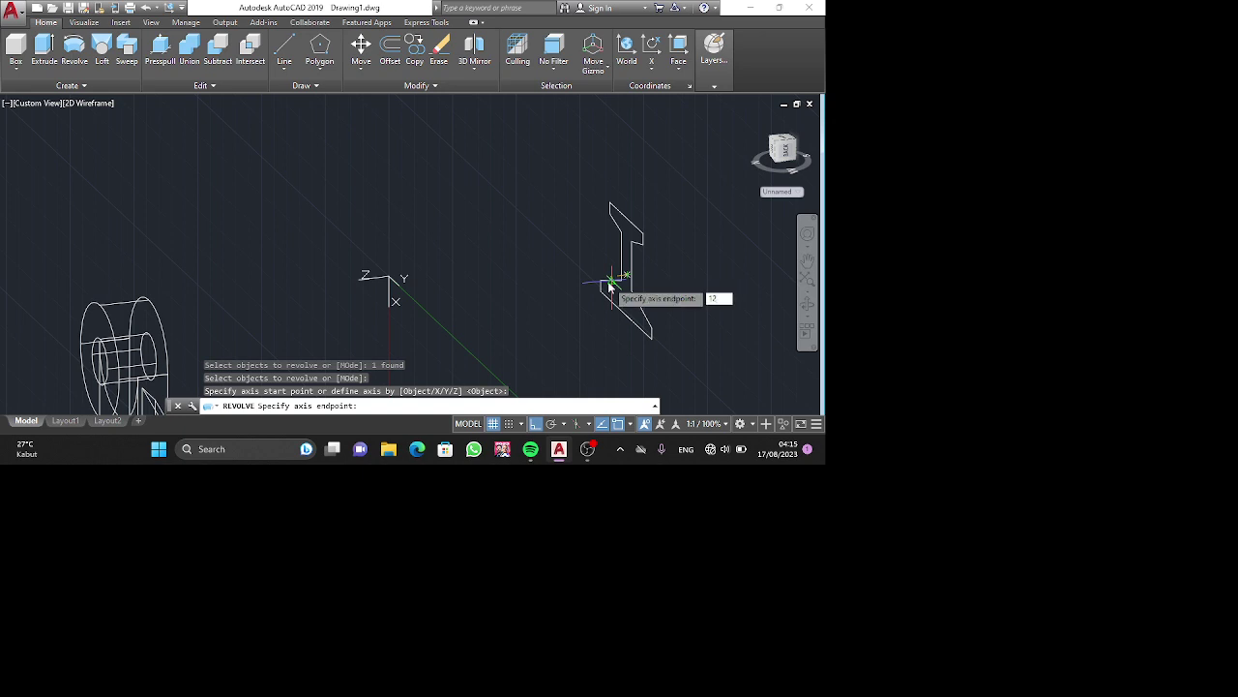
{"action": "type", "text": "12"}
{"action": "key", "text": "Return"}
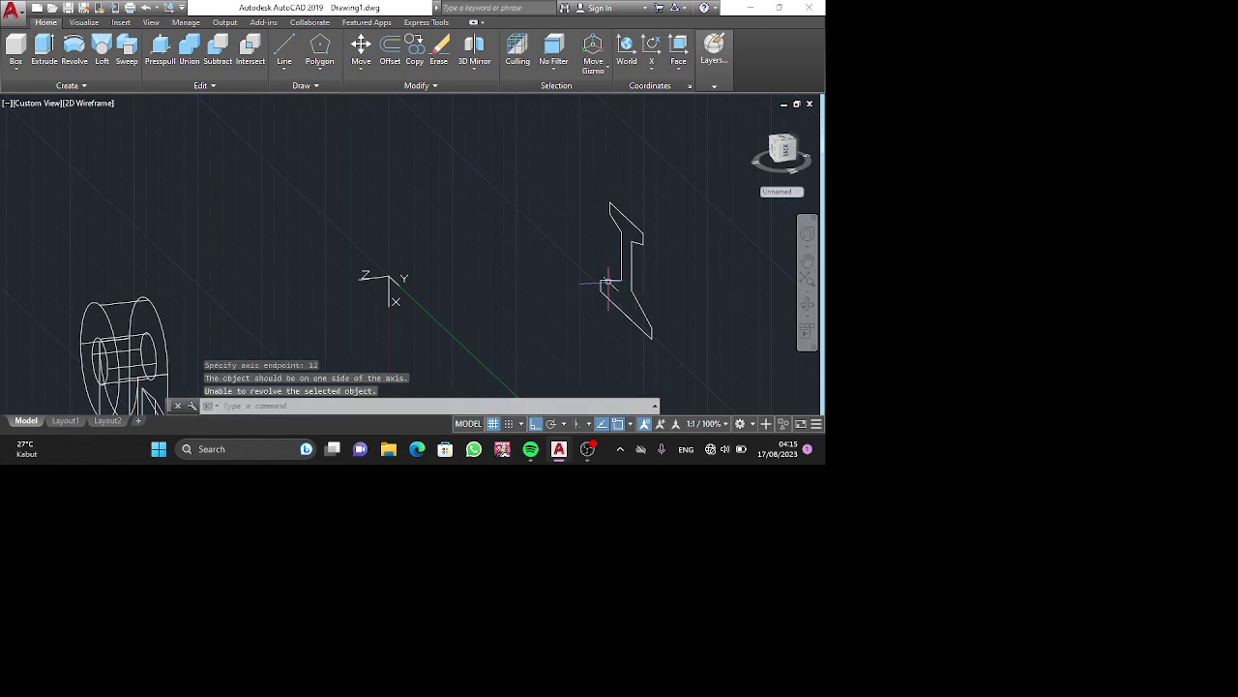
Revolve everything selected around the I-shaped profile by 360 degrees, with 12 for the axis start and 360 for the axis endpoint.
{"action": "left_click", "coordinate": [526, 316]}
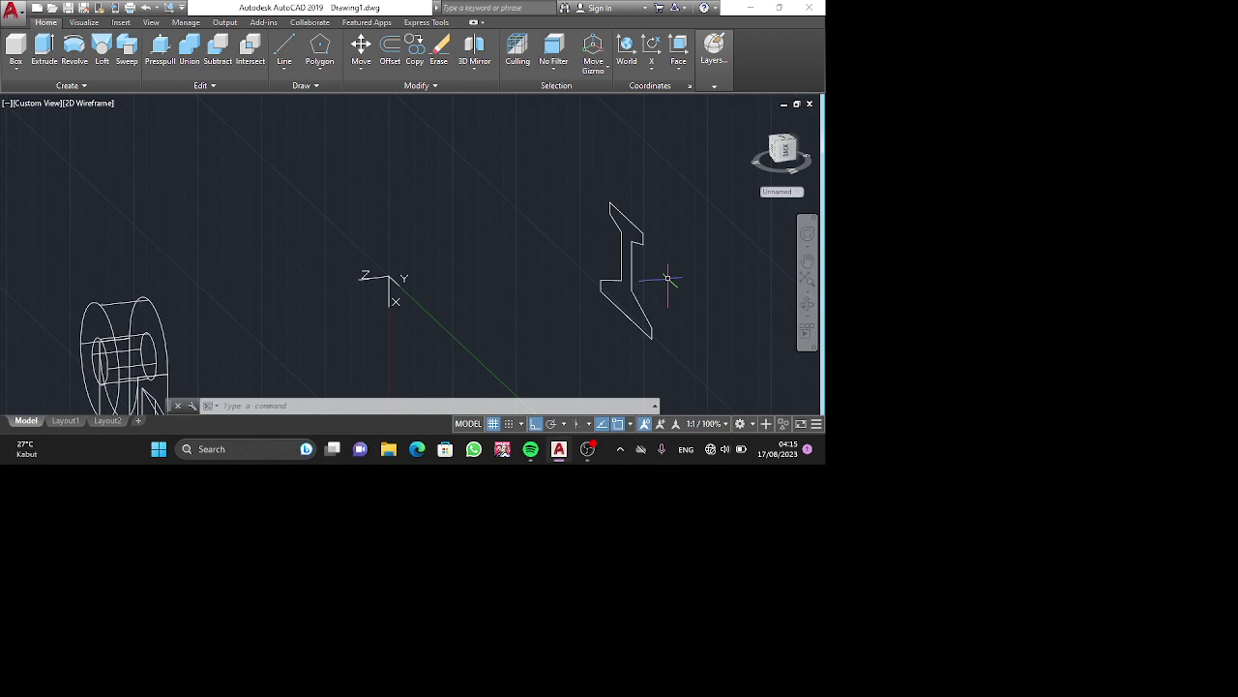
{"action": "left_click", "coordinate": [666, 345]}
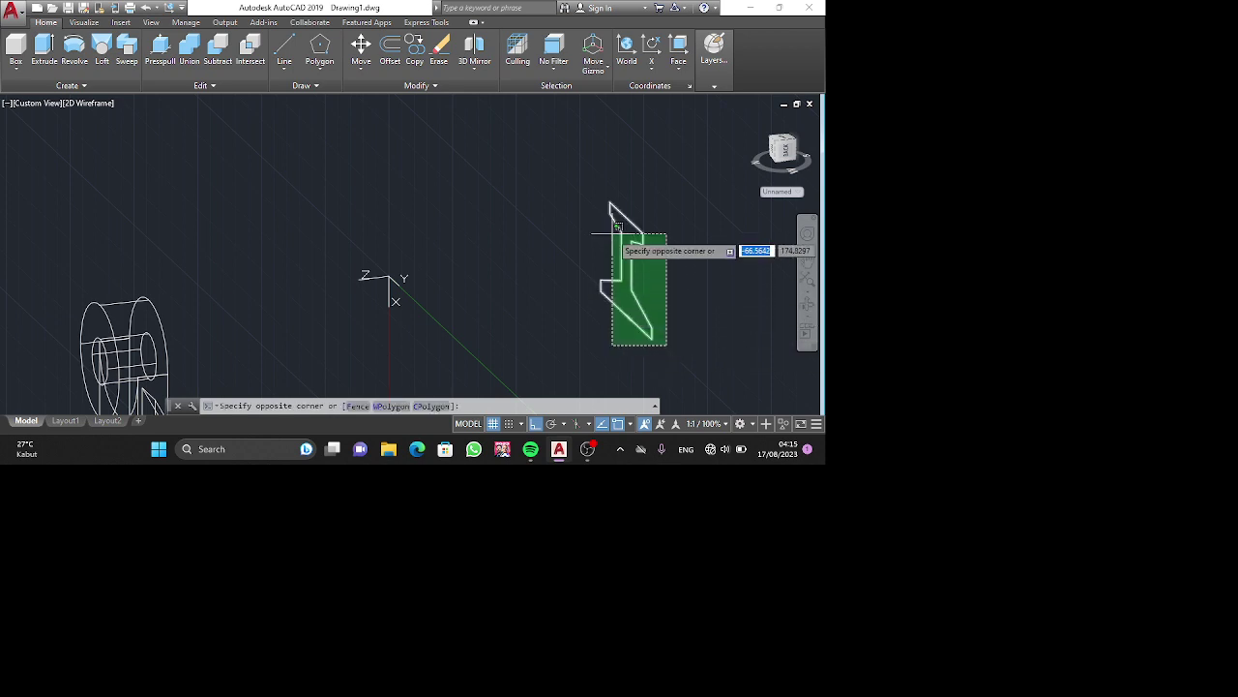
{"action": "left_click", "coordinate": [608, 207]}
{"action": "mouse_move", "coordinate": [611, 209]}
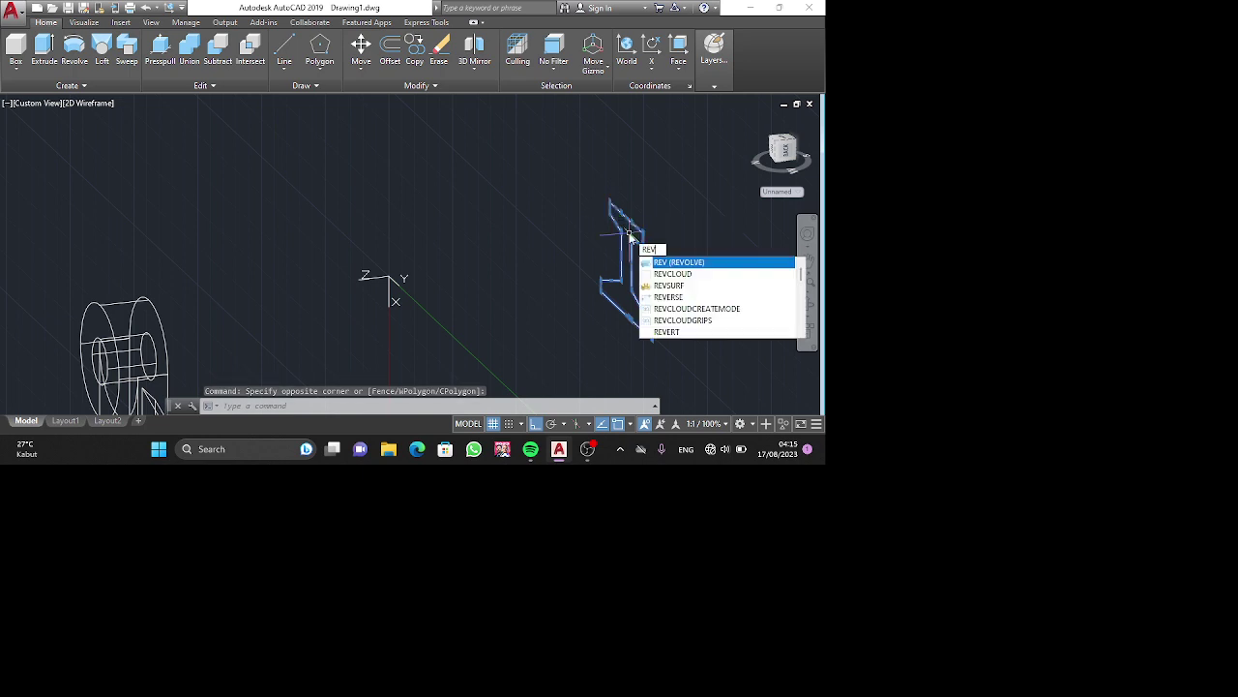
{"action": "type", "text": "REV"}
{"action": "key", "text": "Return"}
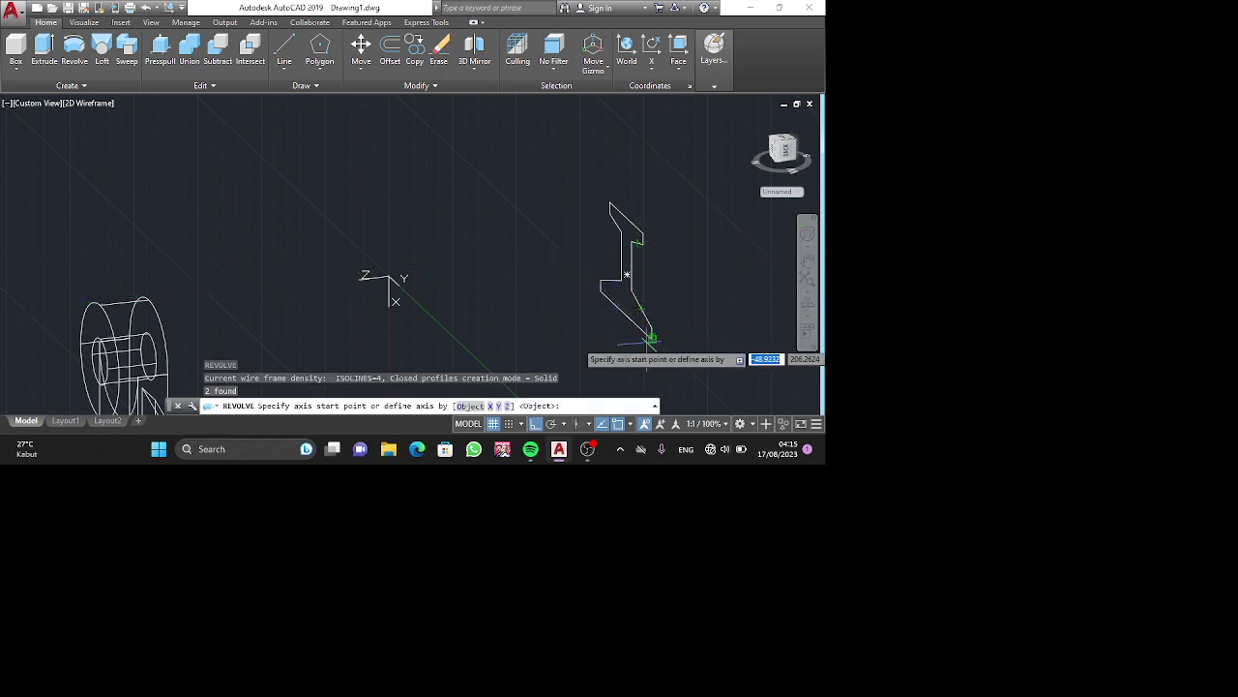
{"action": "type", "text": "12"}
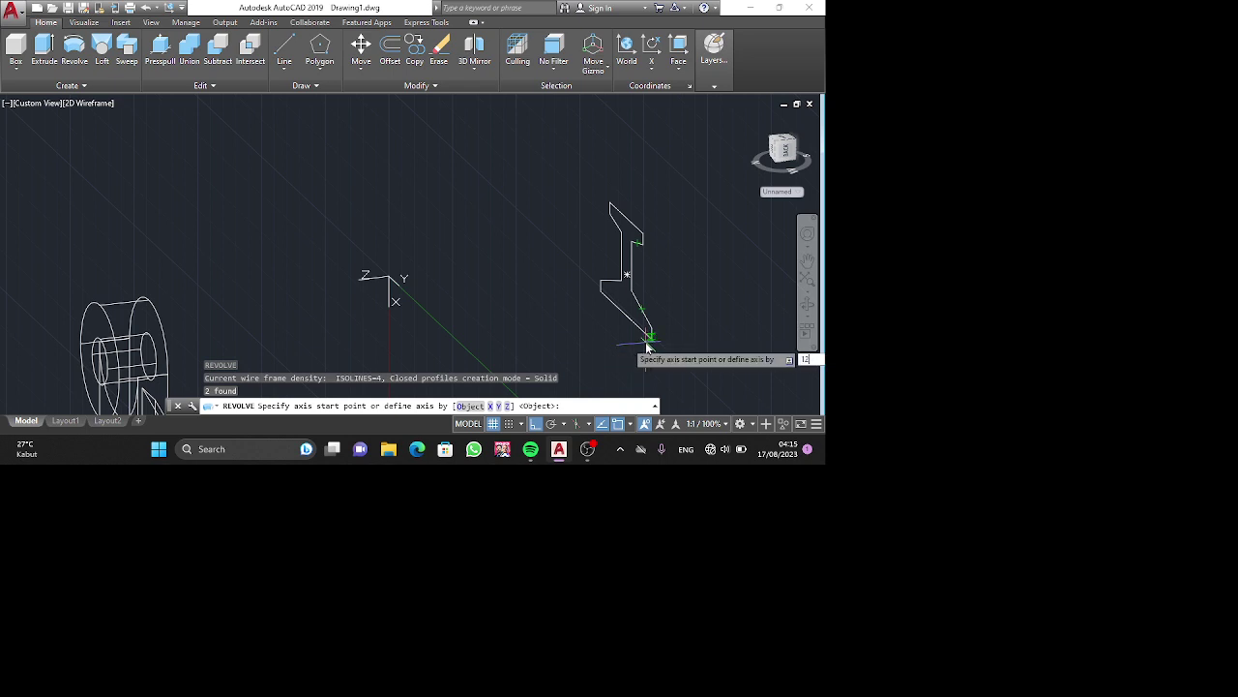
{"action": "key", "text": "Return"}
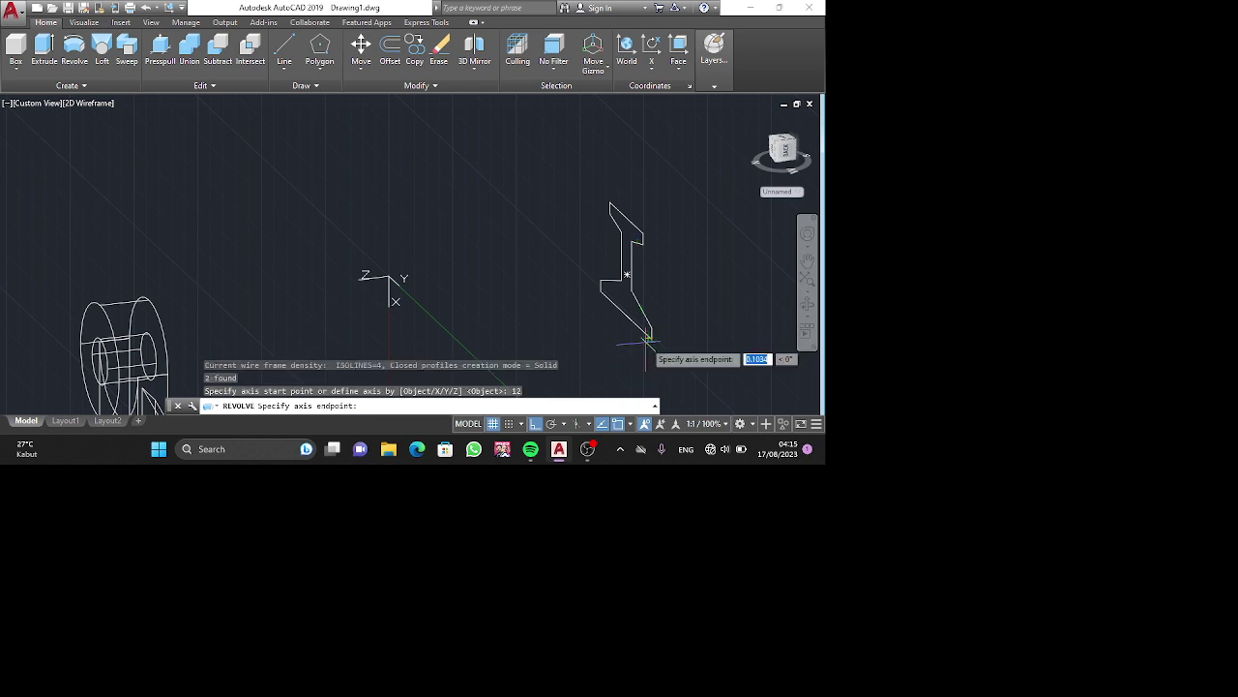
{"action": "type", "text": "360"}
{"action": "key", "text": "Return"}
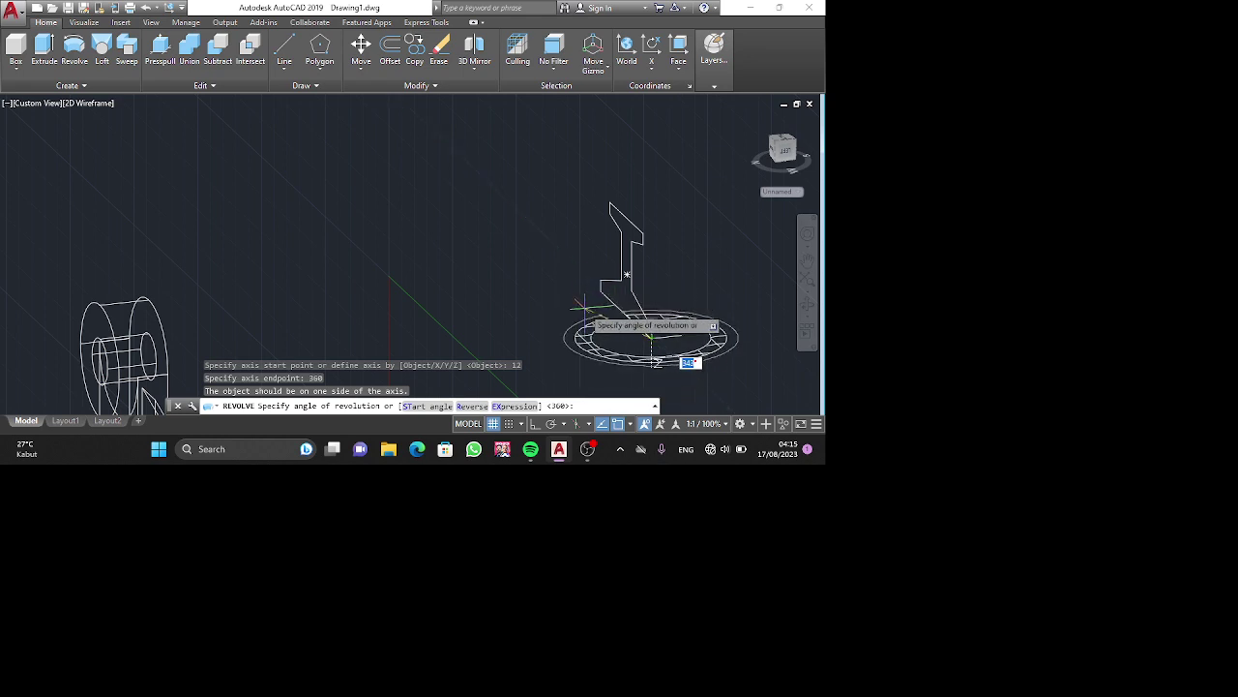
{"action": "type", "text": "360"}
{"action": "key", "text": "Return"}
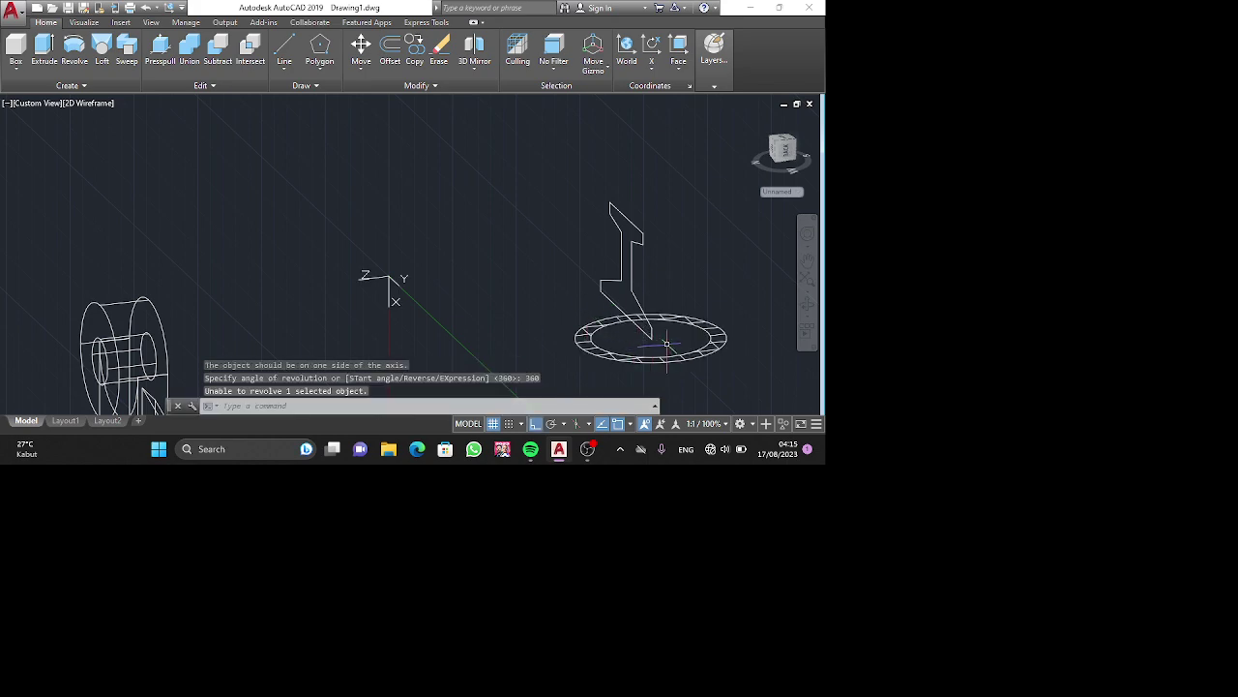
View the revolved ring from another angle, and undo the view change and the revolve.
{"action": "middle_click_drag", "start_coordinate": [666, 343], "coordinate": [641, 374], "text": "shift"}
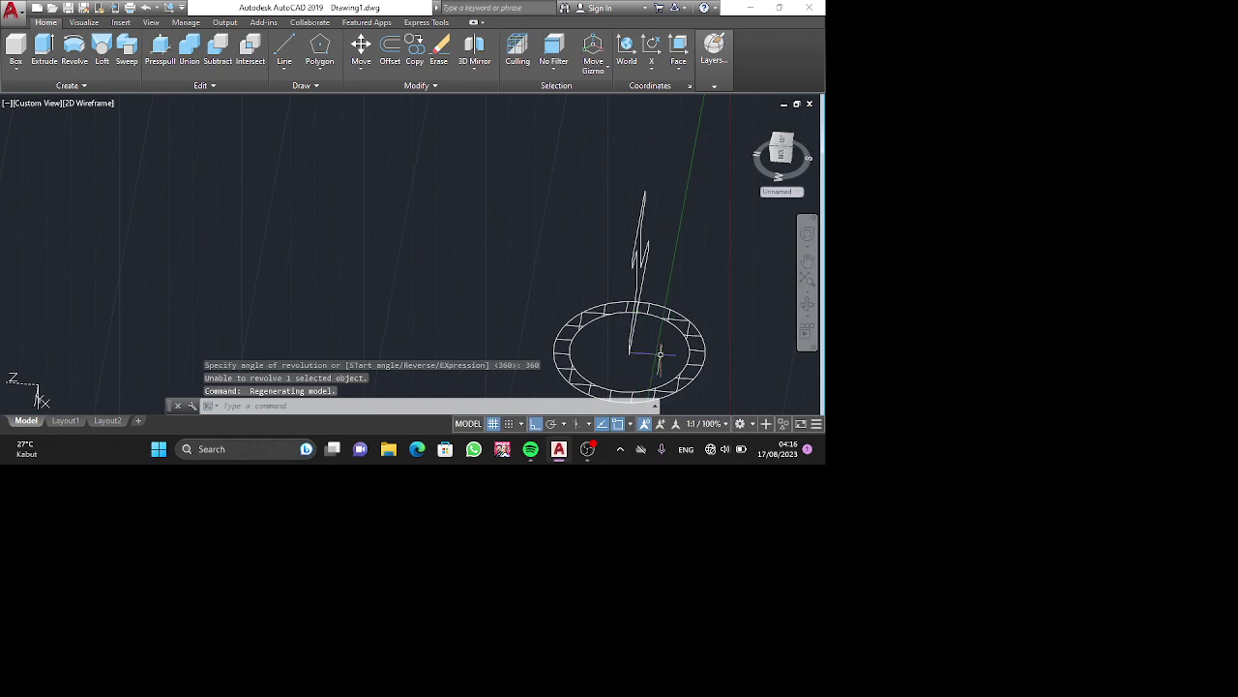
{"action": "key", "text": "ctrl+z"}
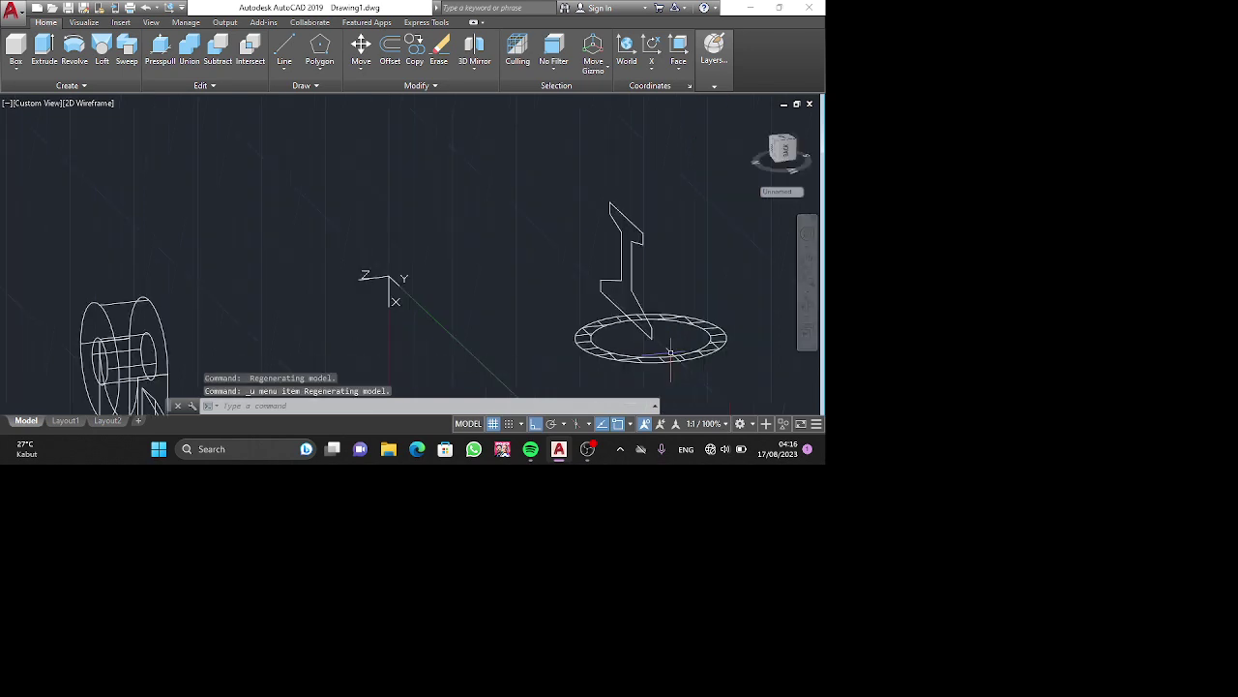
{"action": "key", "text": "ctrl+z"}
{"action": "key", "text": "ctrl+z"}
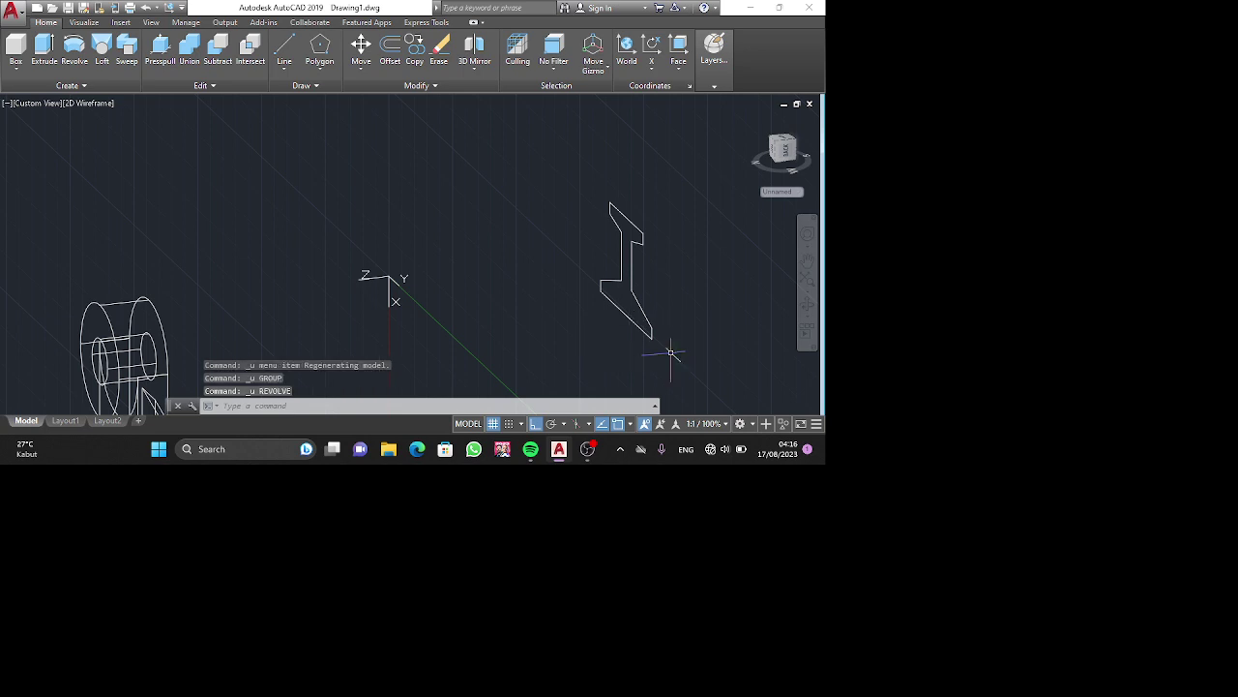
{"action": "left_click", "coordinate": [655, 333]}
{"action": "mouse_move", "coordinate": [653, 334]}
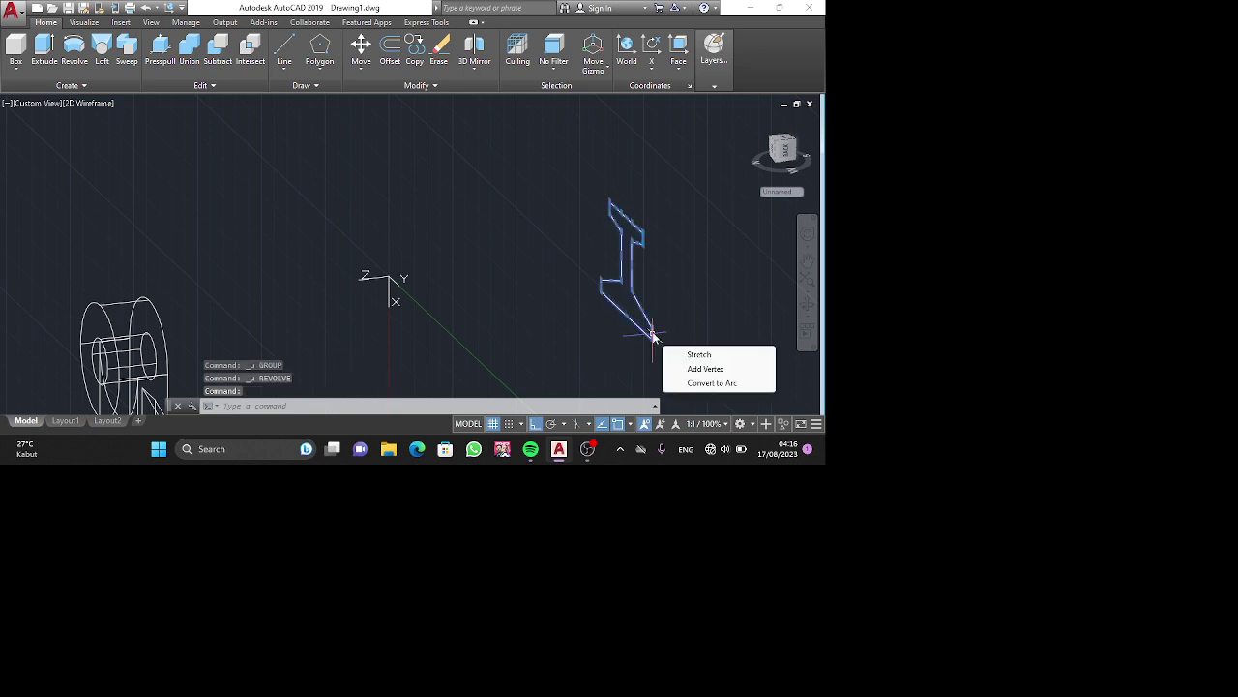
{"action": "type", "text": "s"}
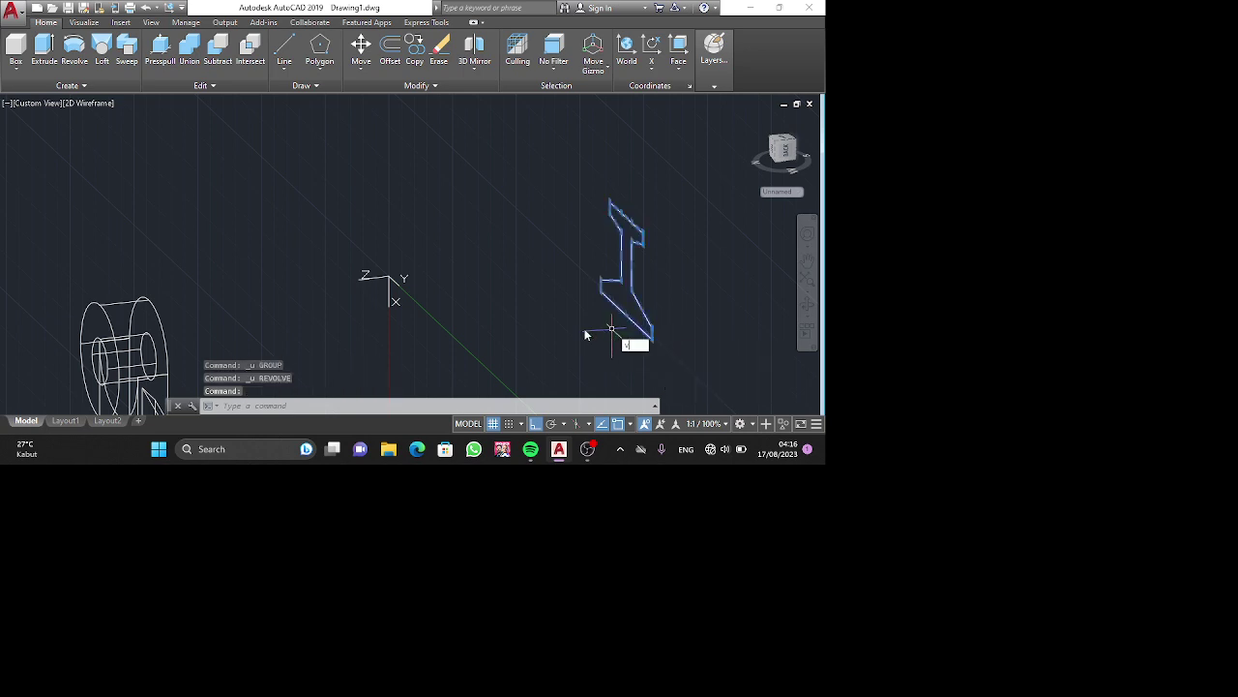
{"action": "key", "text": "Escape"}
Try to revolve the I-shaped profile about an axis starting at its lowest corner, with an axis endpoint distance of 30.
{"action": "type", "text": "RE"}
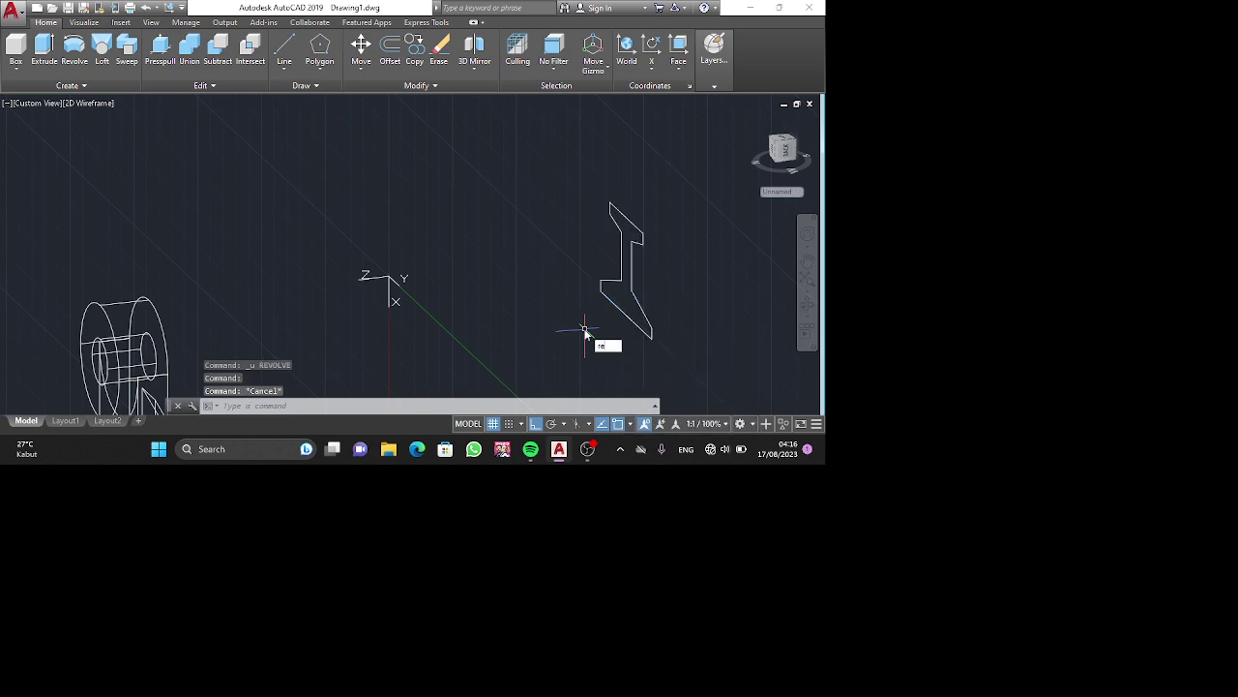
{"action": "type", "text": "V"}
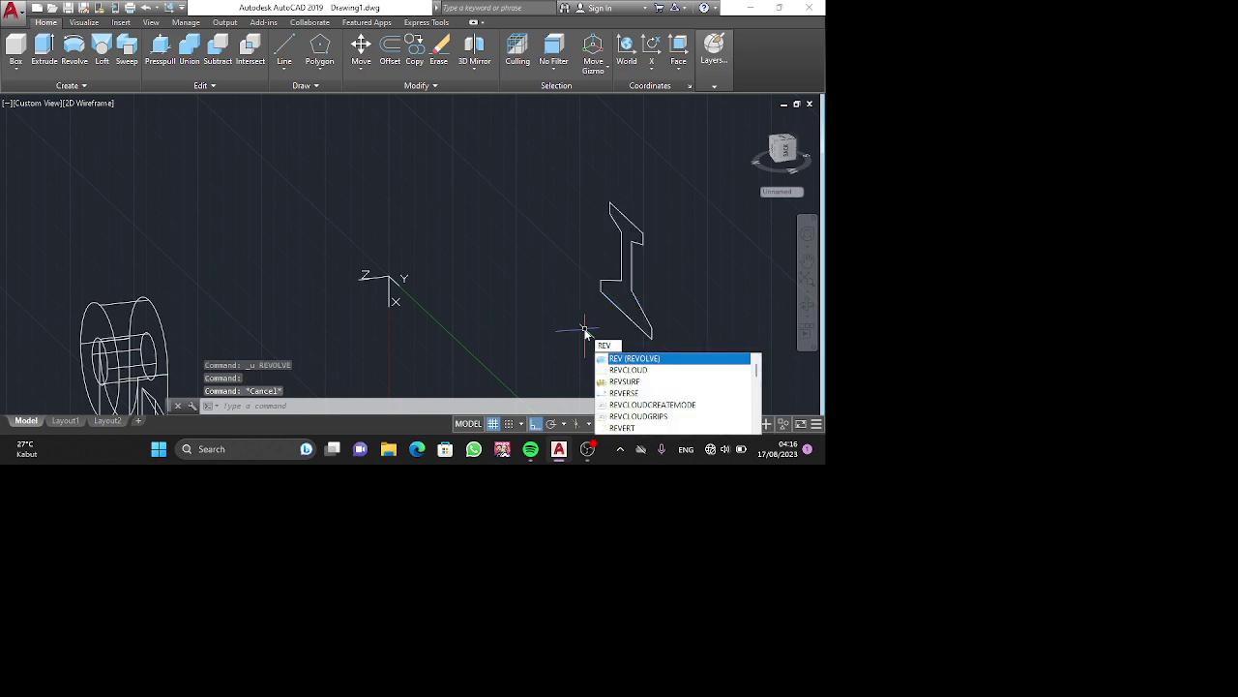
{"action": "left_click", "coordinate": [625, 359]}
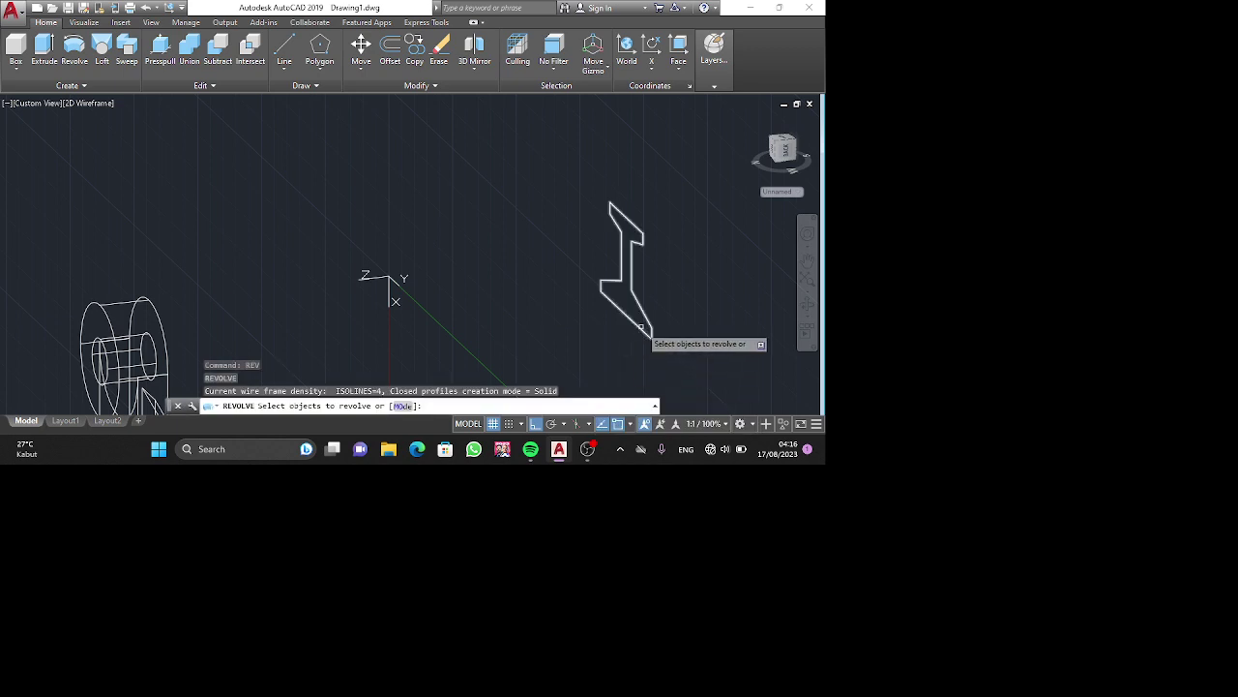
{"action": "left_click", "coordinate": [641, 329]}
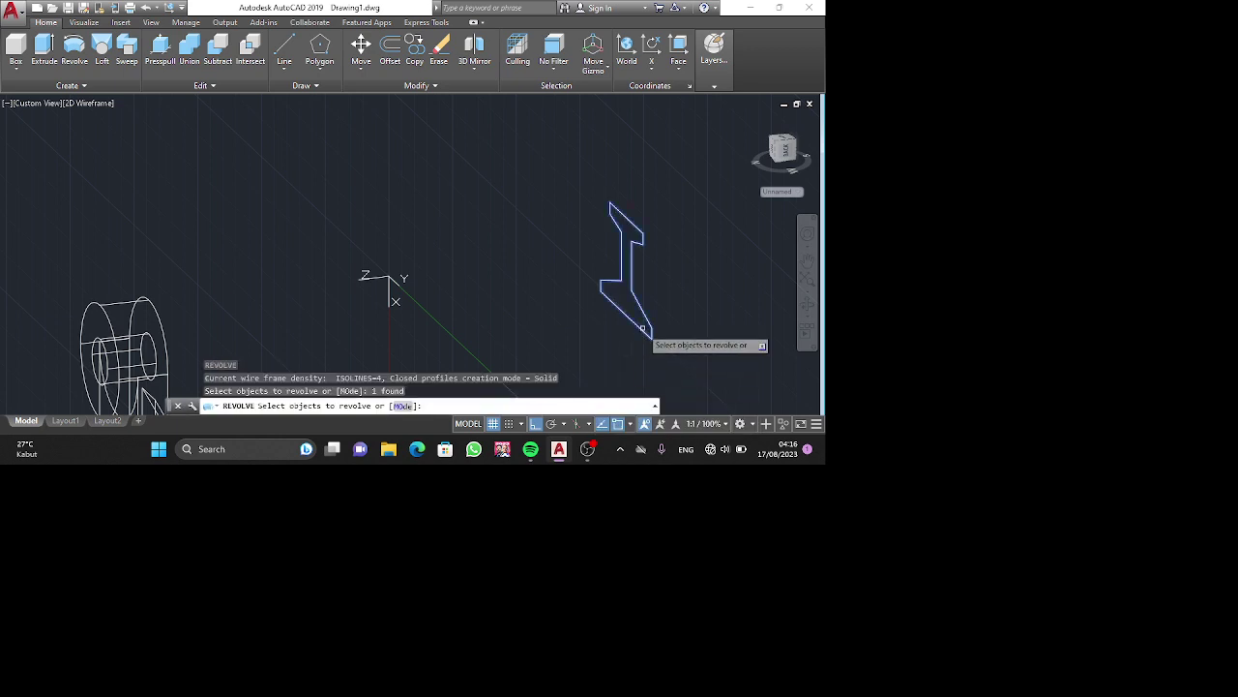
{"action": "type", "text": "12"}
{"action": "key", "text": "Return"}
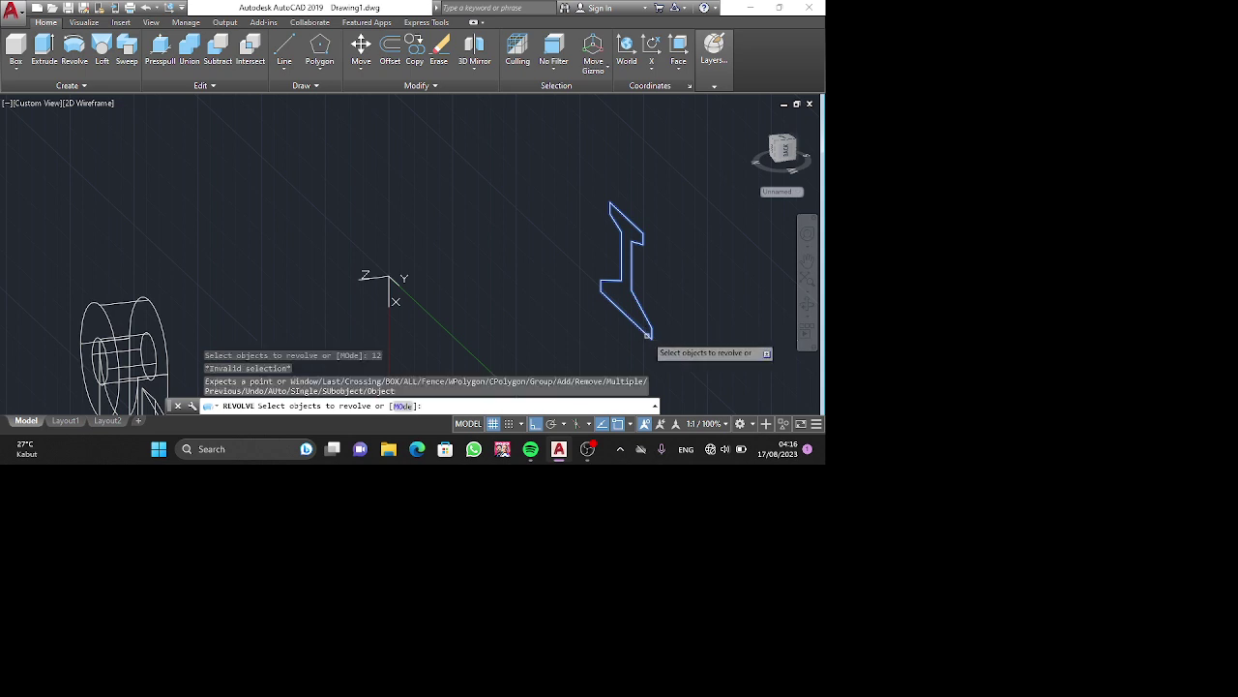
{"action": "left_click", "coordinate": [651, 336]}
{"action": "key", "text": "Return"}
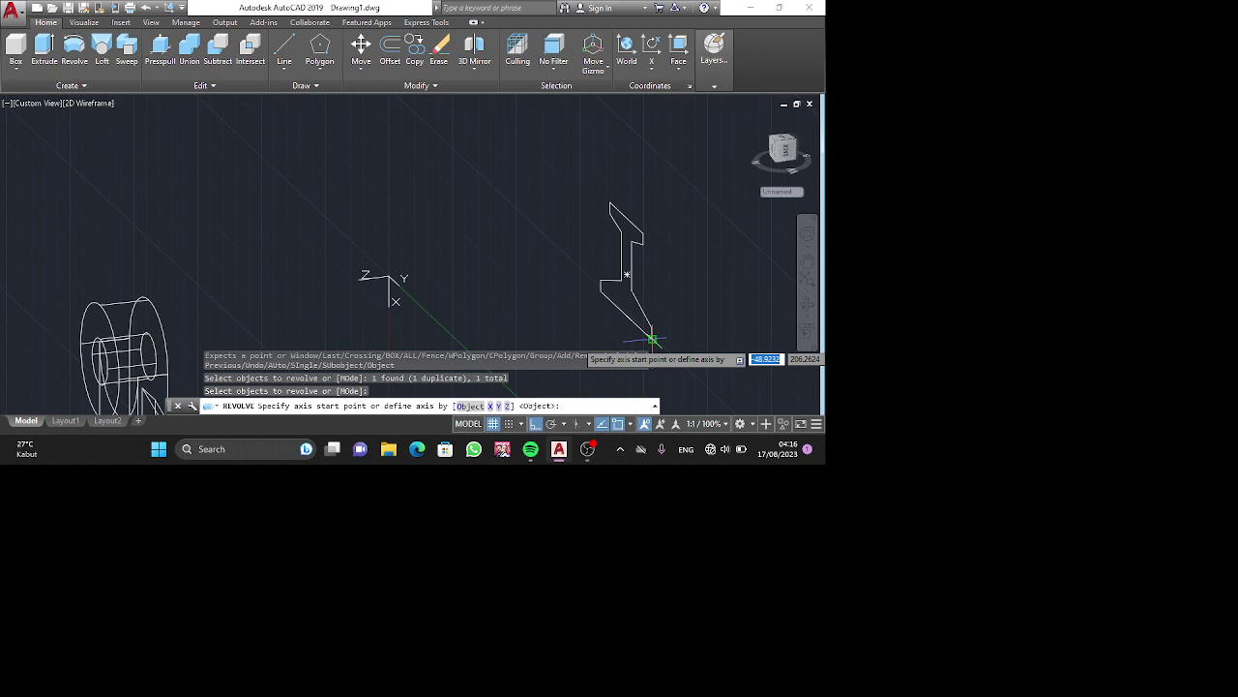
{"action": "left_click", "coordinate": [653, 340]}
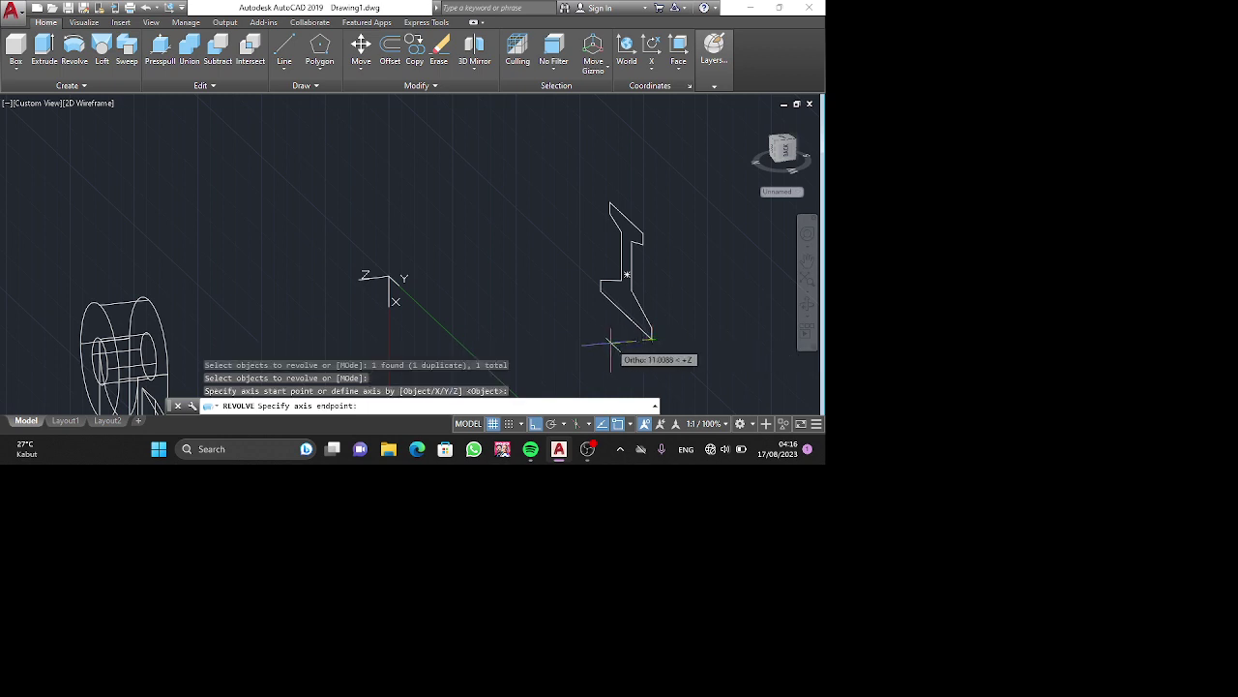
{"action": "type", "text": "12"}
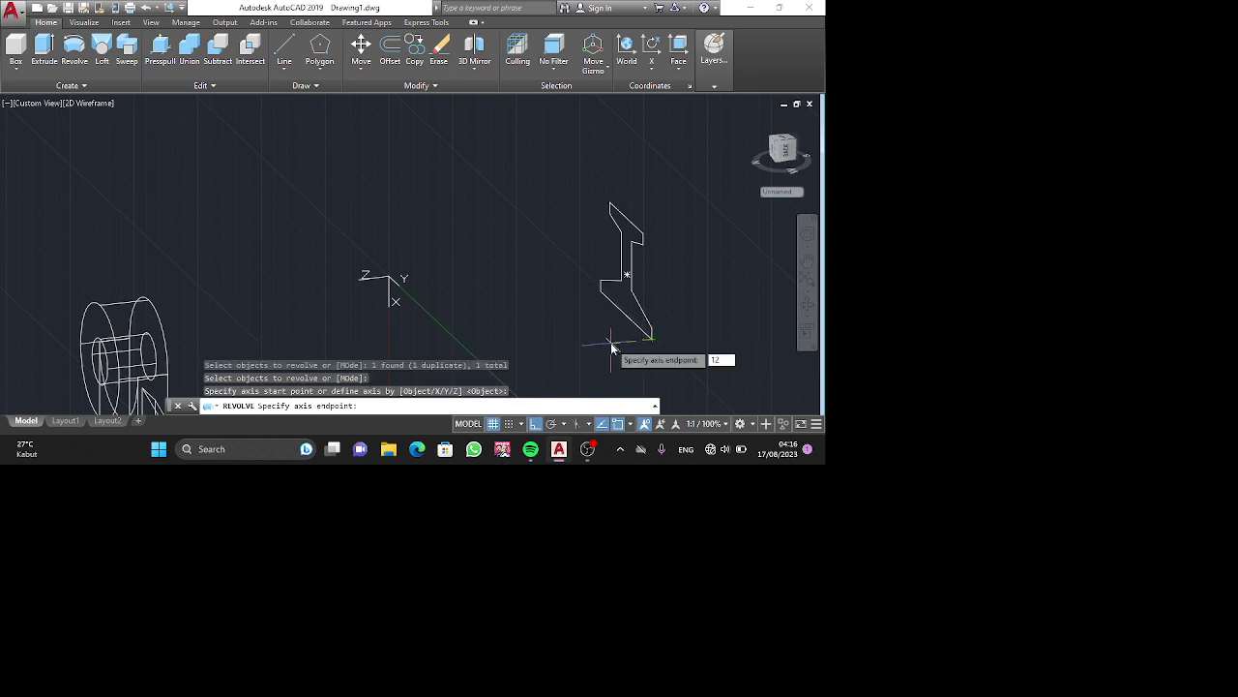
{"action": "key", "text": "BackSpace"}
{"action": "key", "text": "BackSpace"}
{"action": "type", "text": "30"}
{"action": "key", "text": "Return"}
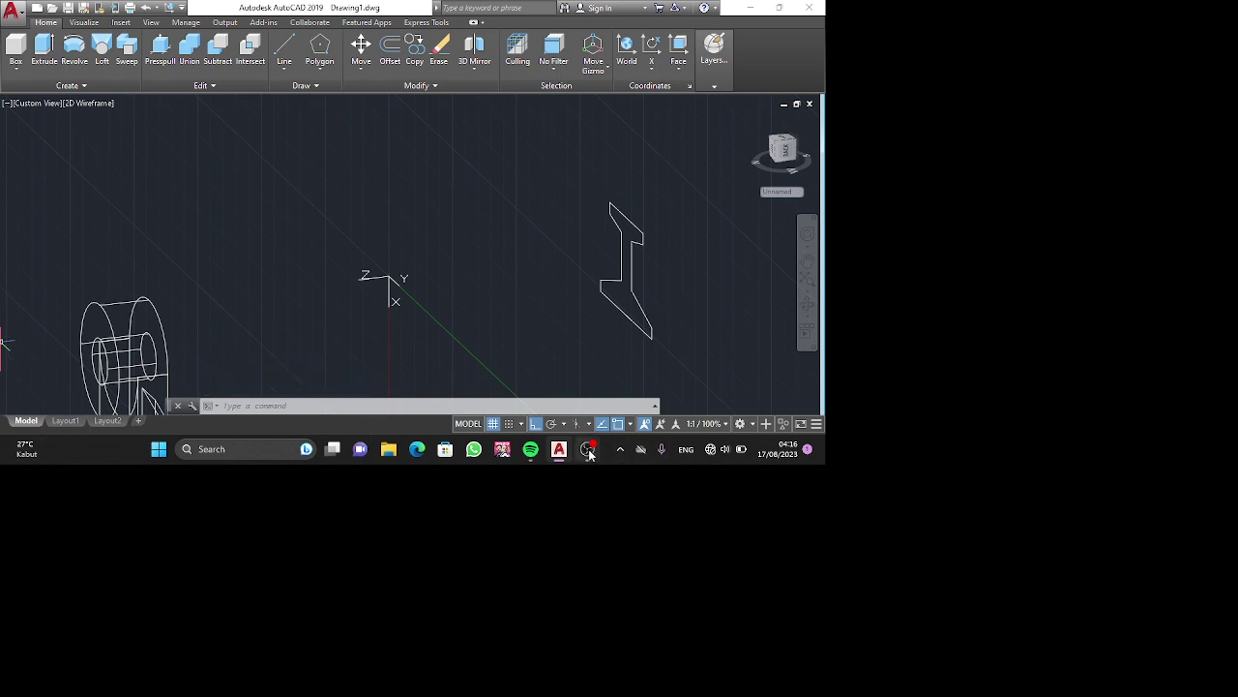
{"action": "mouse_move", "coordinate": [588, 453]}
{"action": "left_click", "coordinate": [564, 365]}
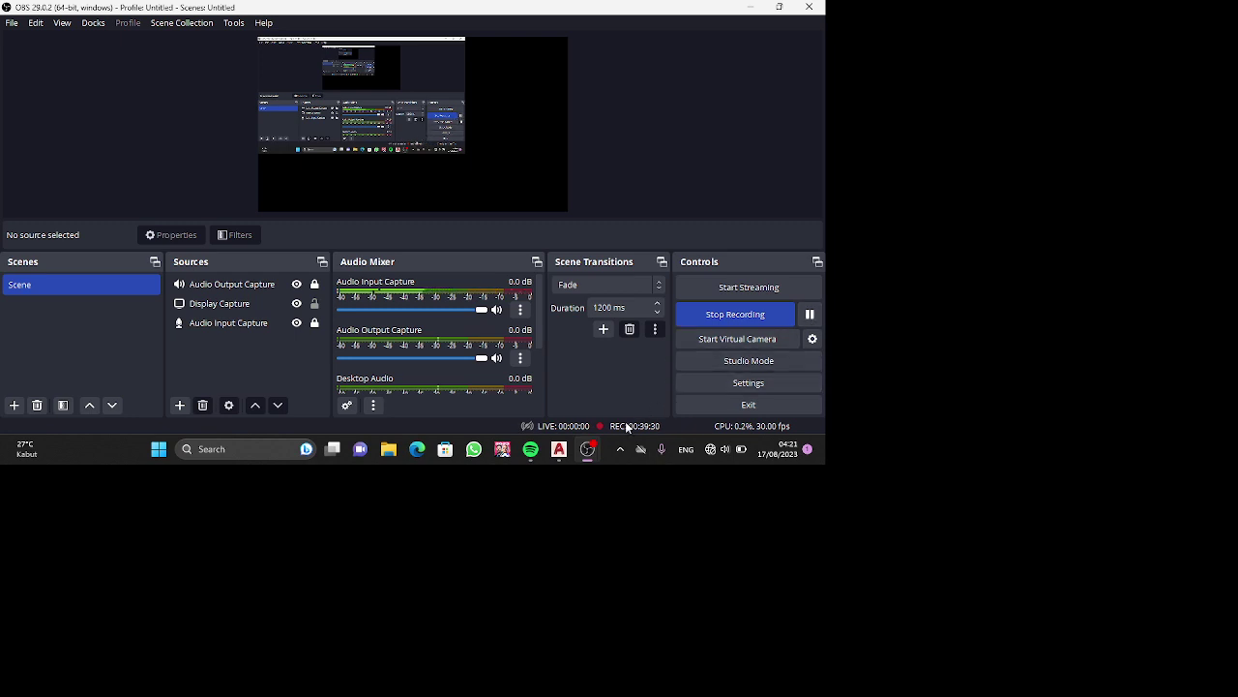
{"action": "left_click", "coordinate": [559, 449]}
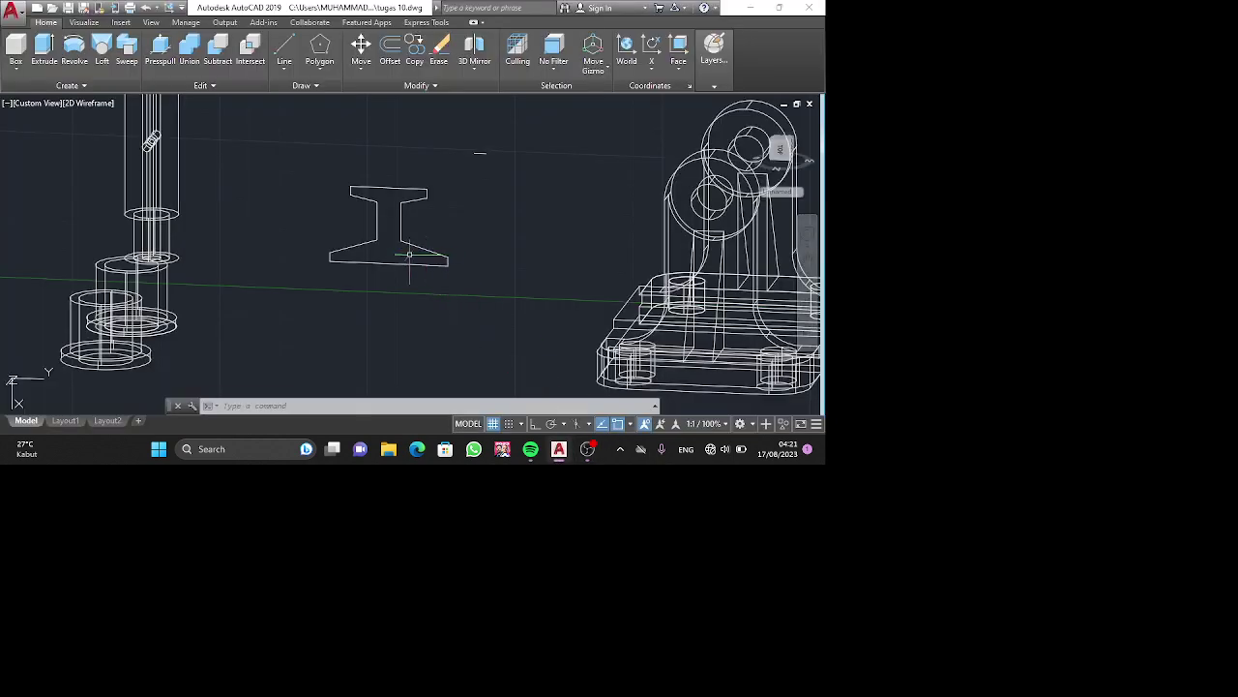
Revolve the I-shaped profile 360 degrees about an orthogonal axis from its lower flange corner, with endpoint distance 12.
{"action": "type", "text": "re"}
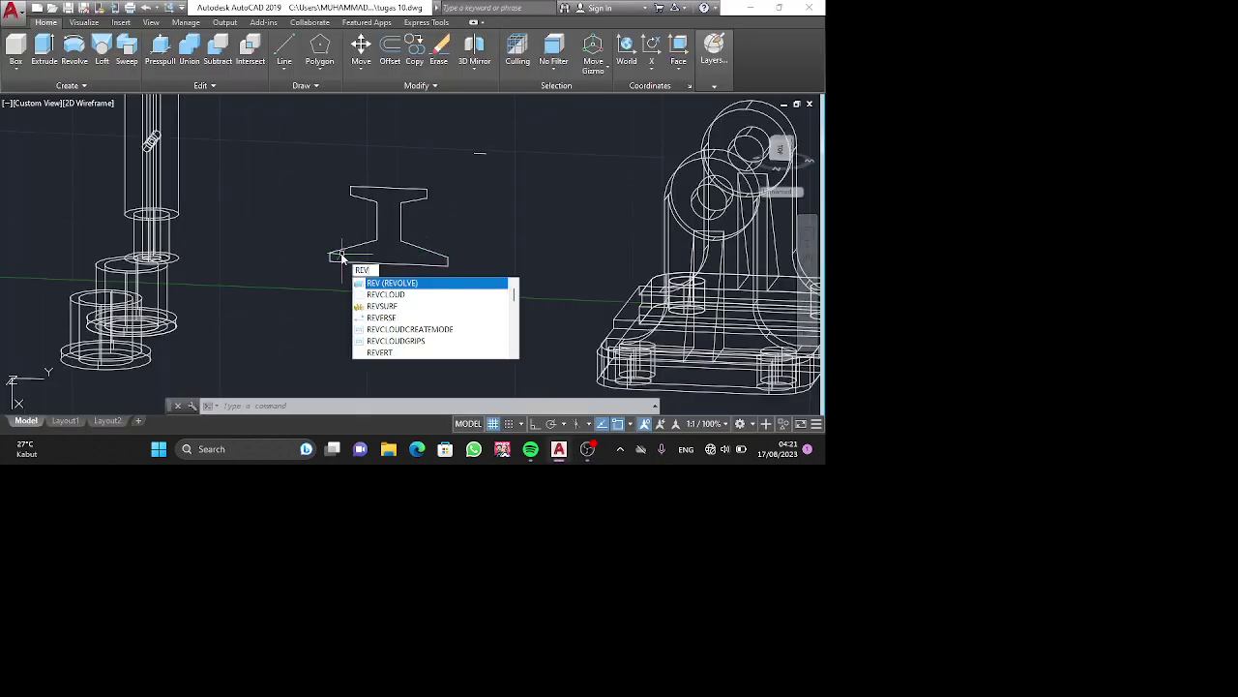
{"action": "type", "text": "v"}
{"action": "key", "text": "Return"}
{"action": "left_click", "coordinate": [330, 256]}
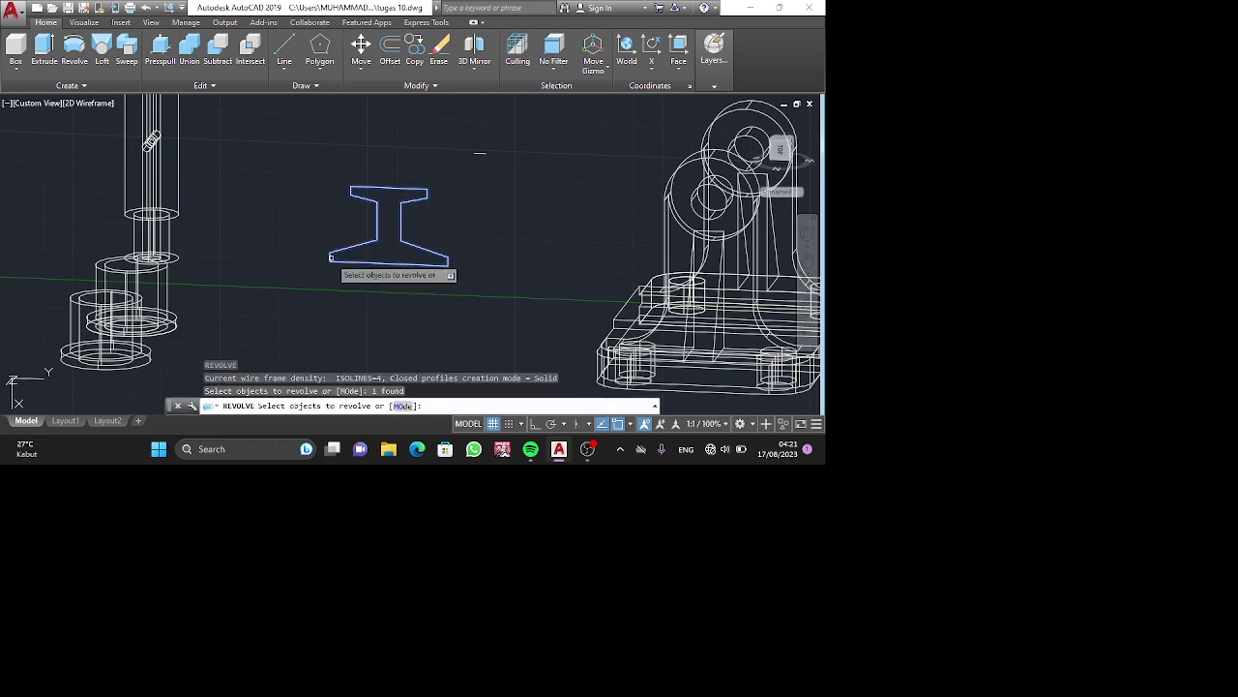
{"action": "key", "text": "Return"}
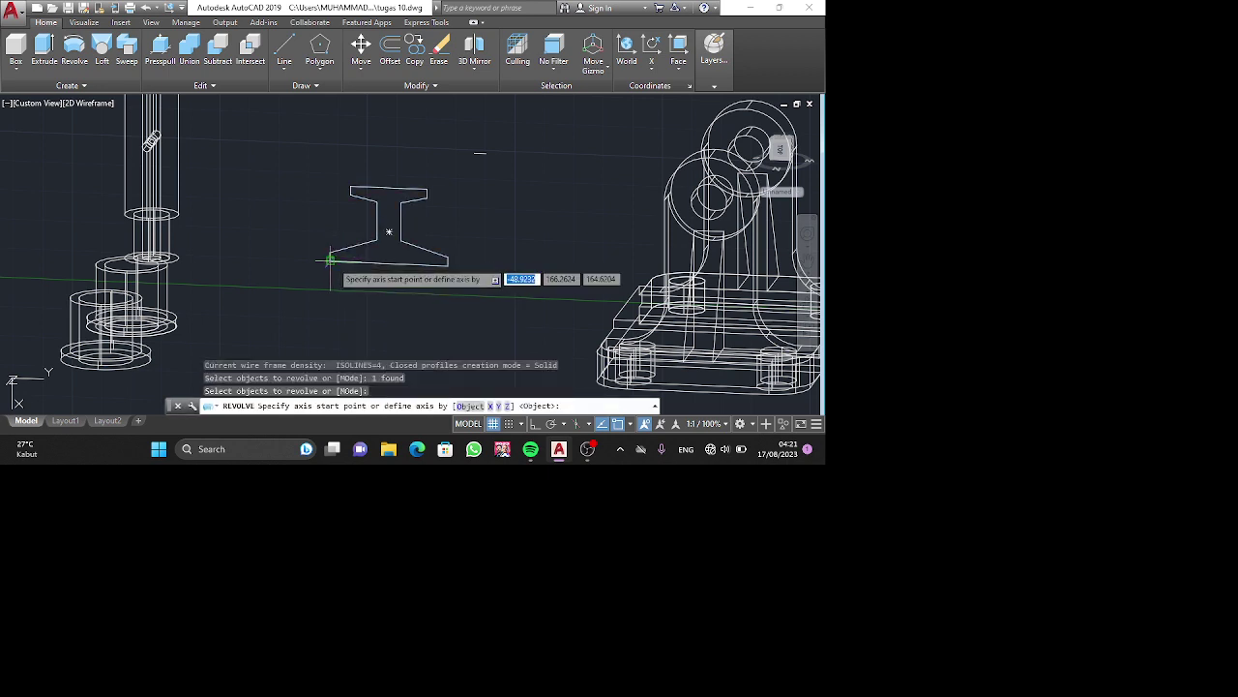
{"action": "left_click", "coordinate": [331, 258]}
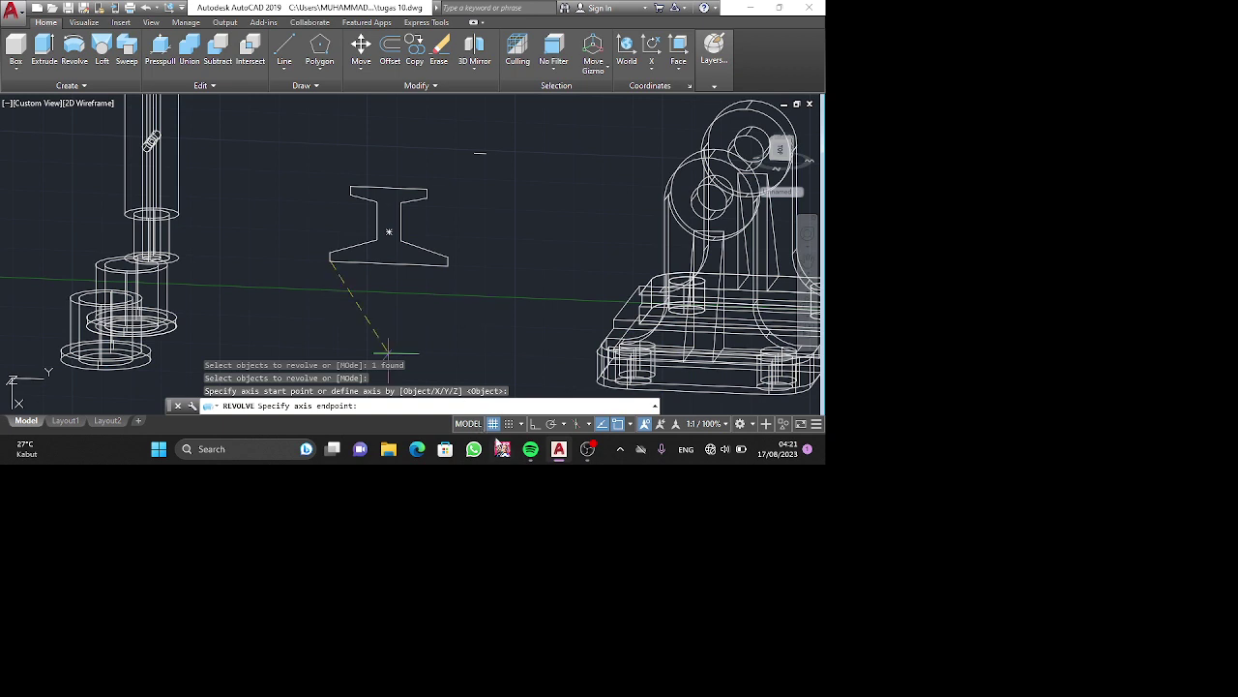
{"action": "left_click", "coordinate": [533, 428]}
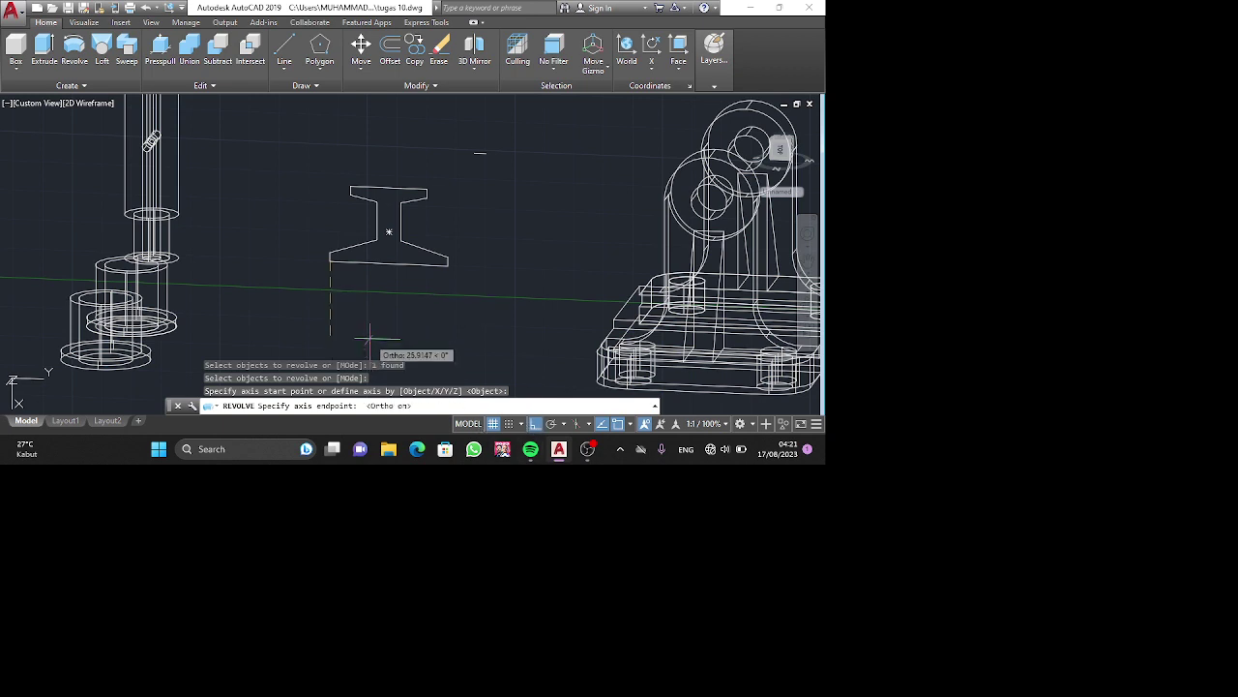
{"action": "key", "text": "Return"}
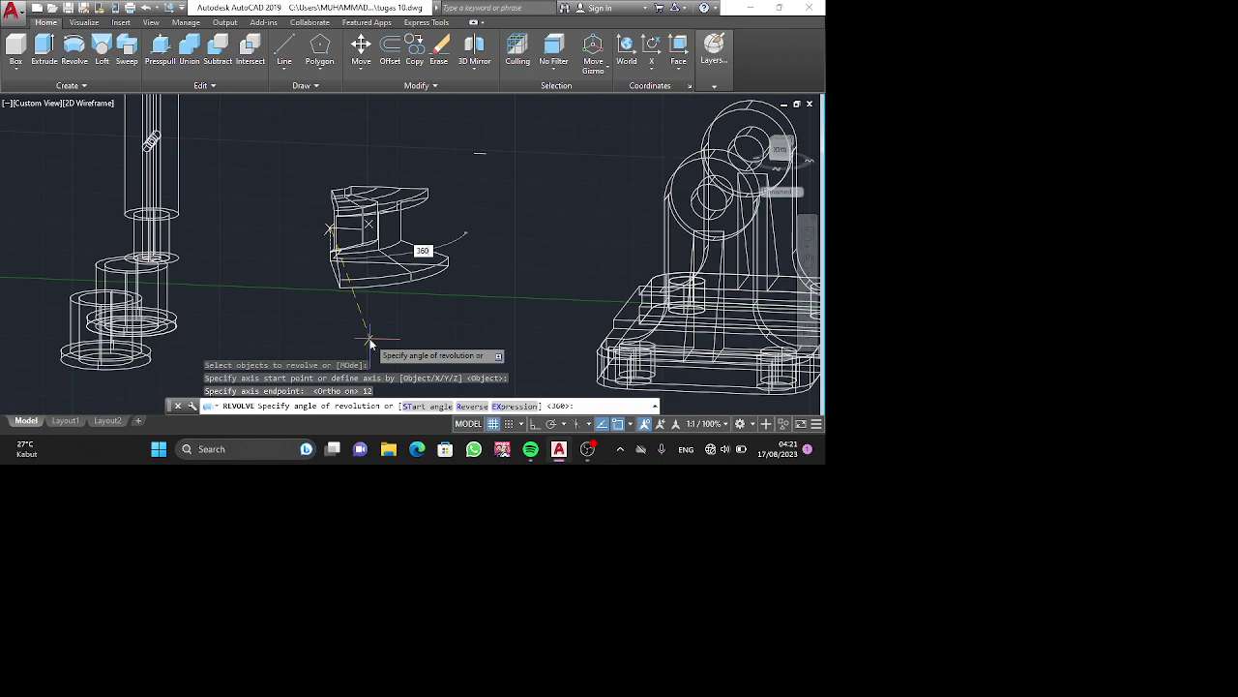
{"action": "key", "text": "Return"}
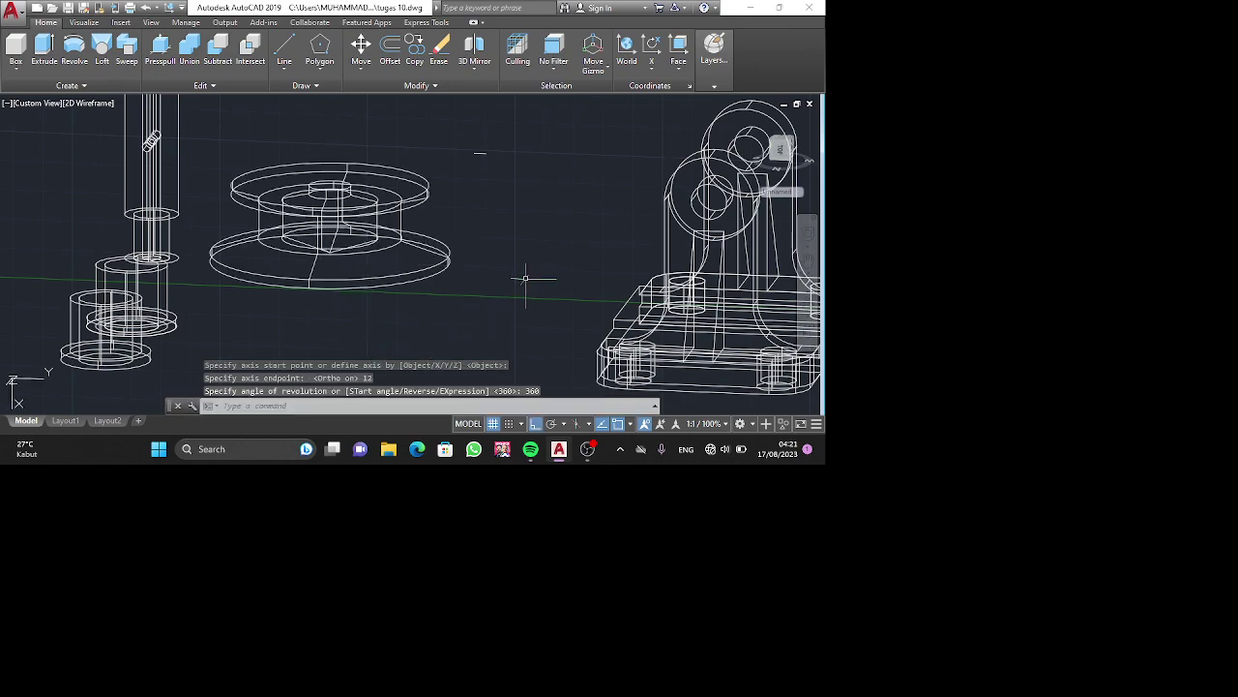
Move the stepped hollow shaft from the centre of its lower end orthogonally along the Y axis to beside the bracket assembly.
{"action": "scroll", "coordinate": [547, 251], "scroll_direction": "up", "scroll_amount": 3}
{"action": "middle_click_drag", "start_coordinate": [547, 252], "coordinate": [442, 185], "text": "shift"}
{"action": "scroll", "coordinate": [471, 189], "scroll_direction": "down", "scroll_amount": 5}
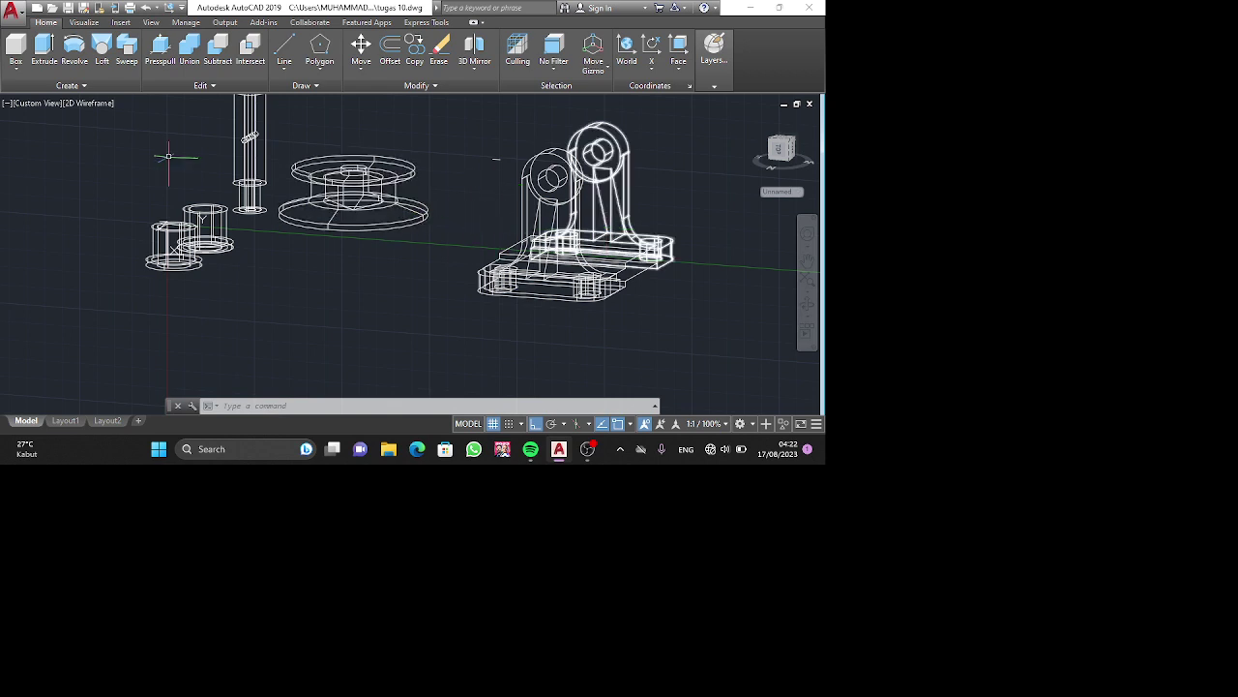
{"action": "left_click", "coordinate": [248, 164]}
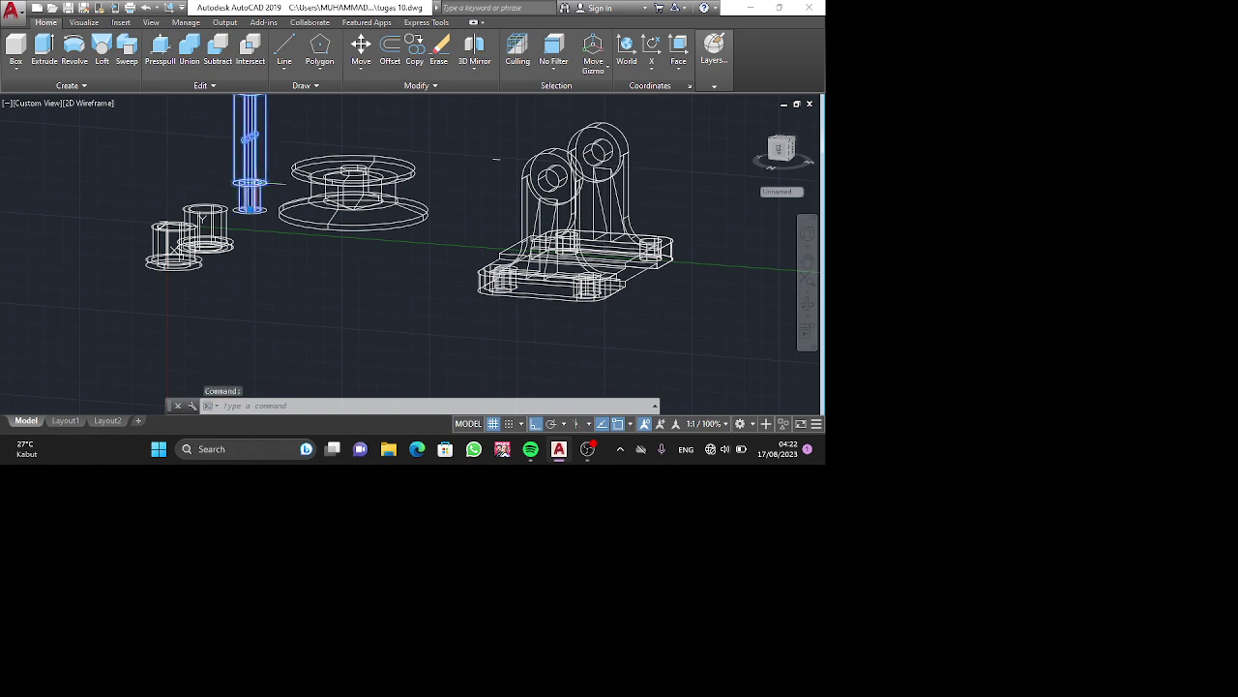
{"action": "type", "text": "m"}
{"action": "key", "text": "Return"}
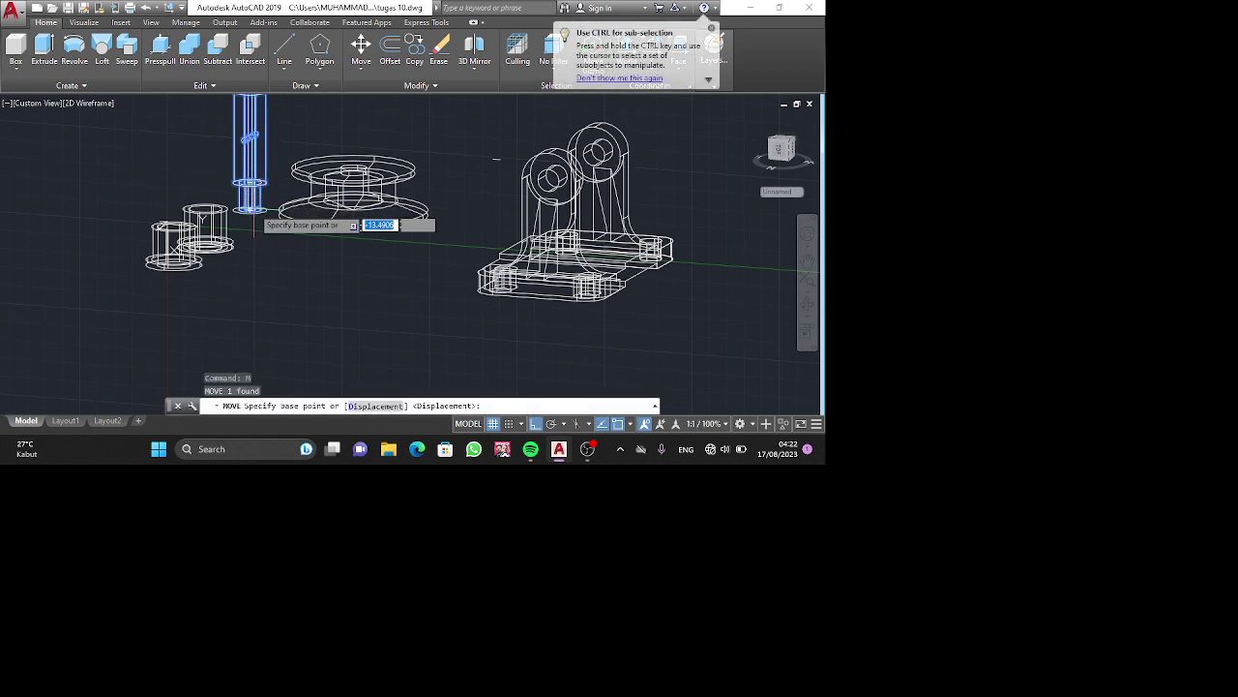
{"action": "left_click", "coordinate": [253, 210]}
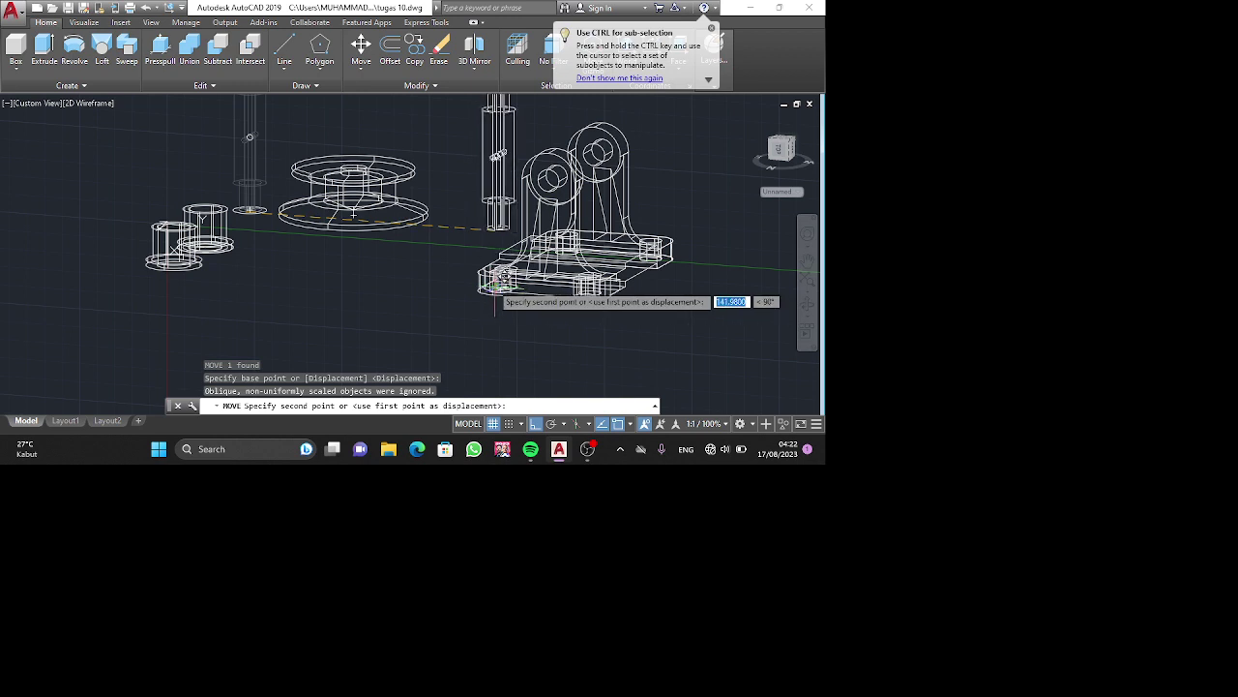
{"action": "left_click", "coordinate": [500, 220]}
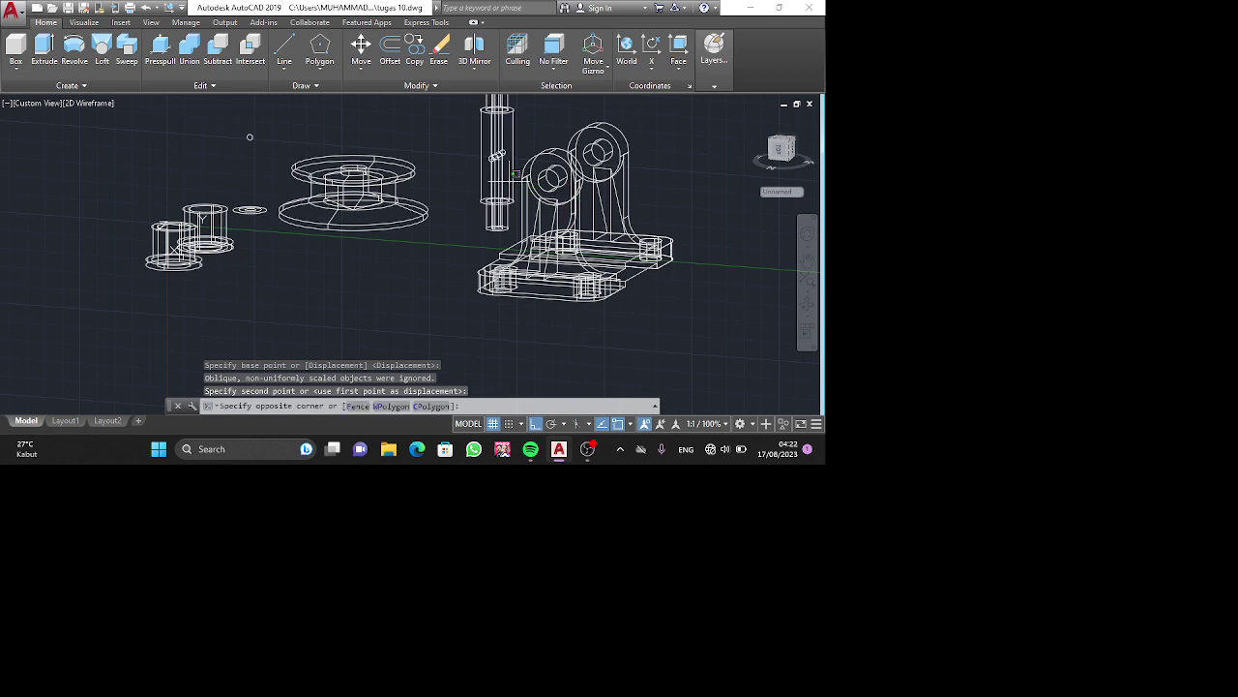
Rotate the stepped hollow shaft 90 degrees in 3D so that it lies horizontally above the brackets.
{"action": "left_click", "coordinate": [516, 174]}
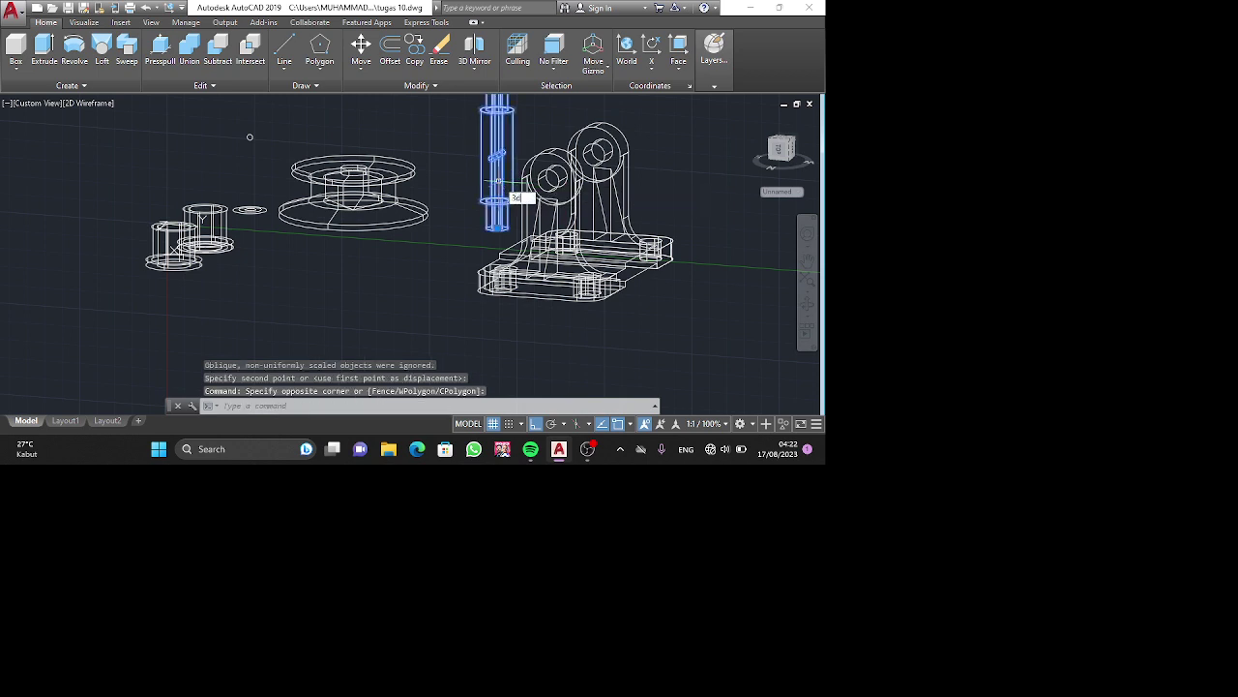
{"action": "key", "text": "Return"}
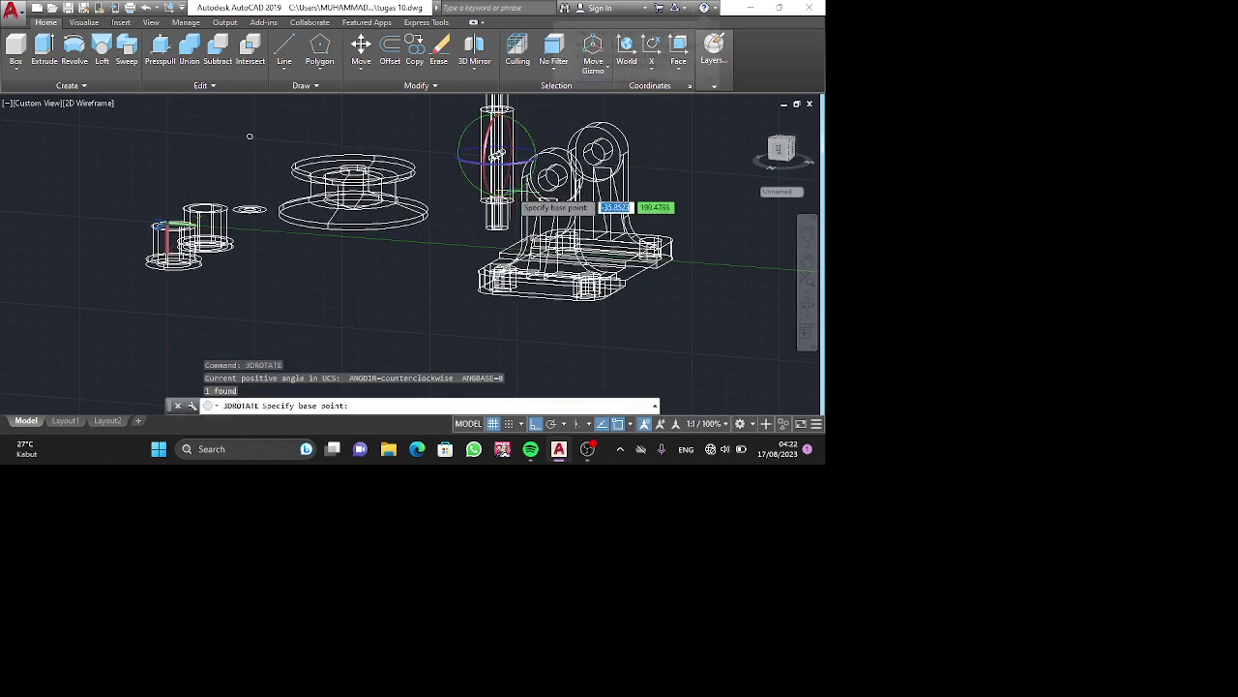
{"action": "left_click", "coordinate": [498, 109]}
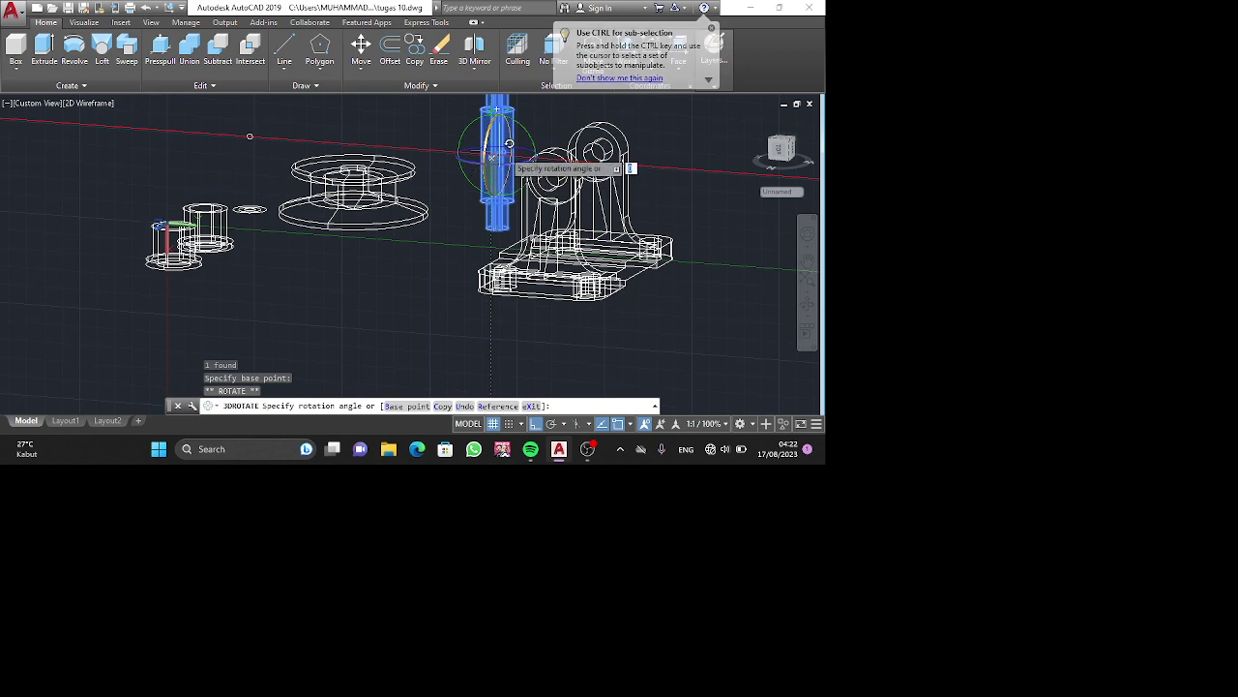
{"action": "middle_click_drag", "start_coordinate": [538, 145], "coordinate": [513, 150], "text": "shift"}
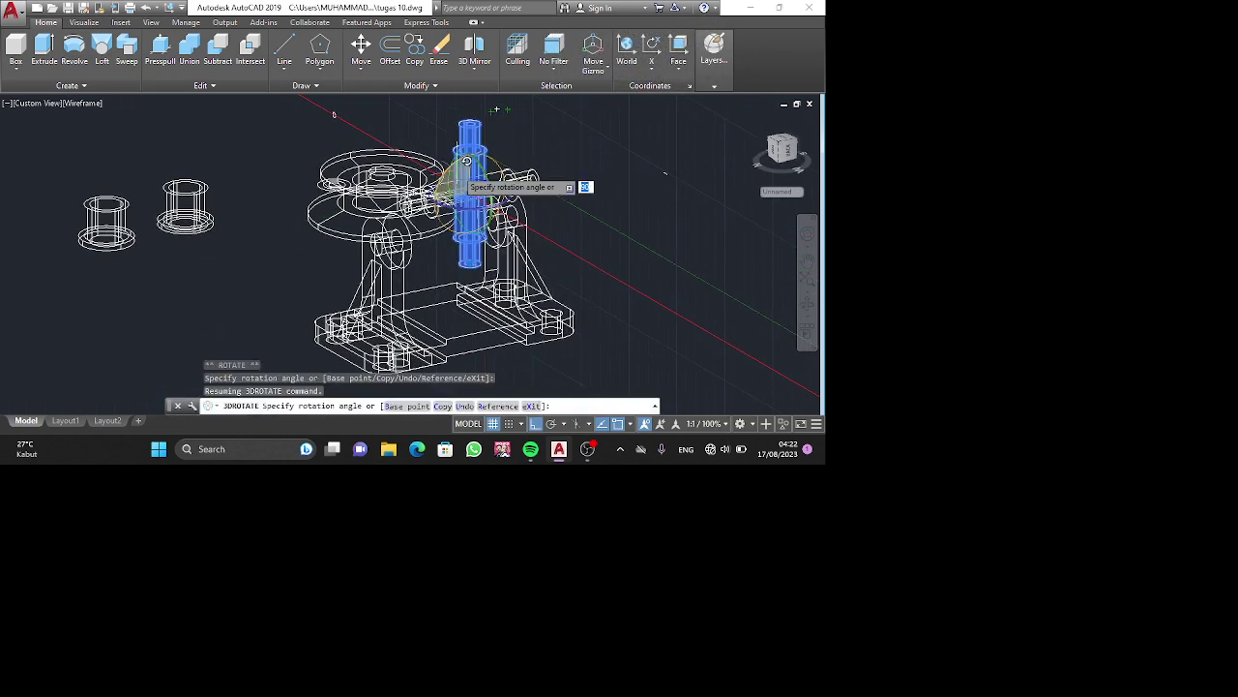
{"action": "left_click", "coordinate": [467, 161]}
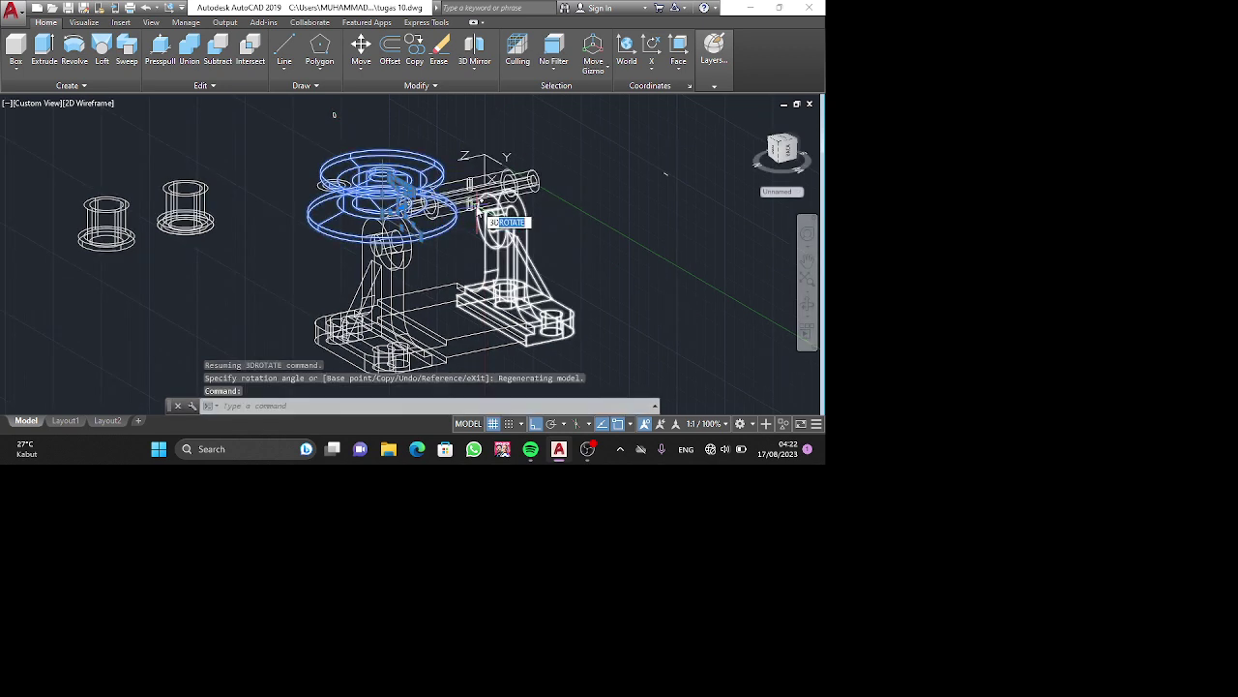
Start a 3D rotation of the revolved double-flanged wheel.
{"action": "key", "text": "Return"}
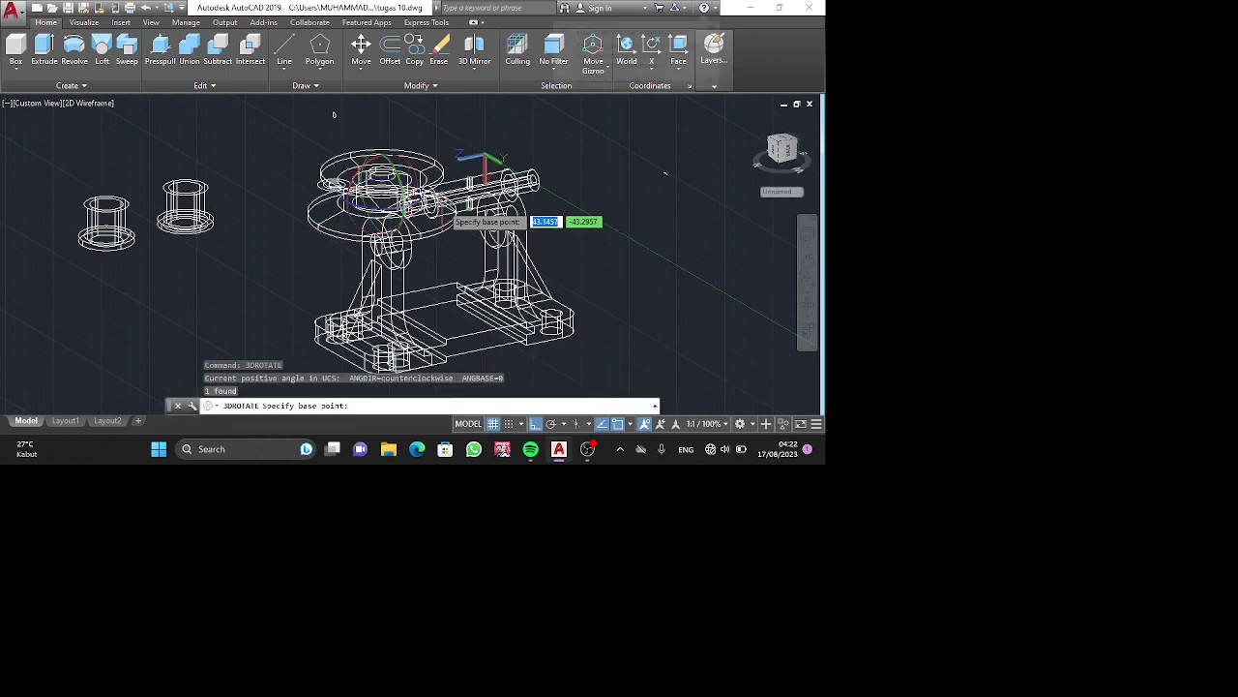